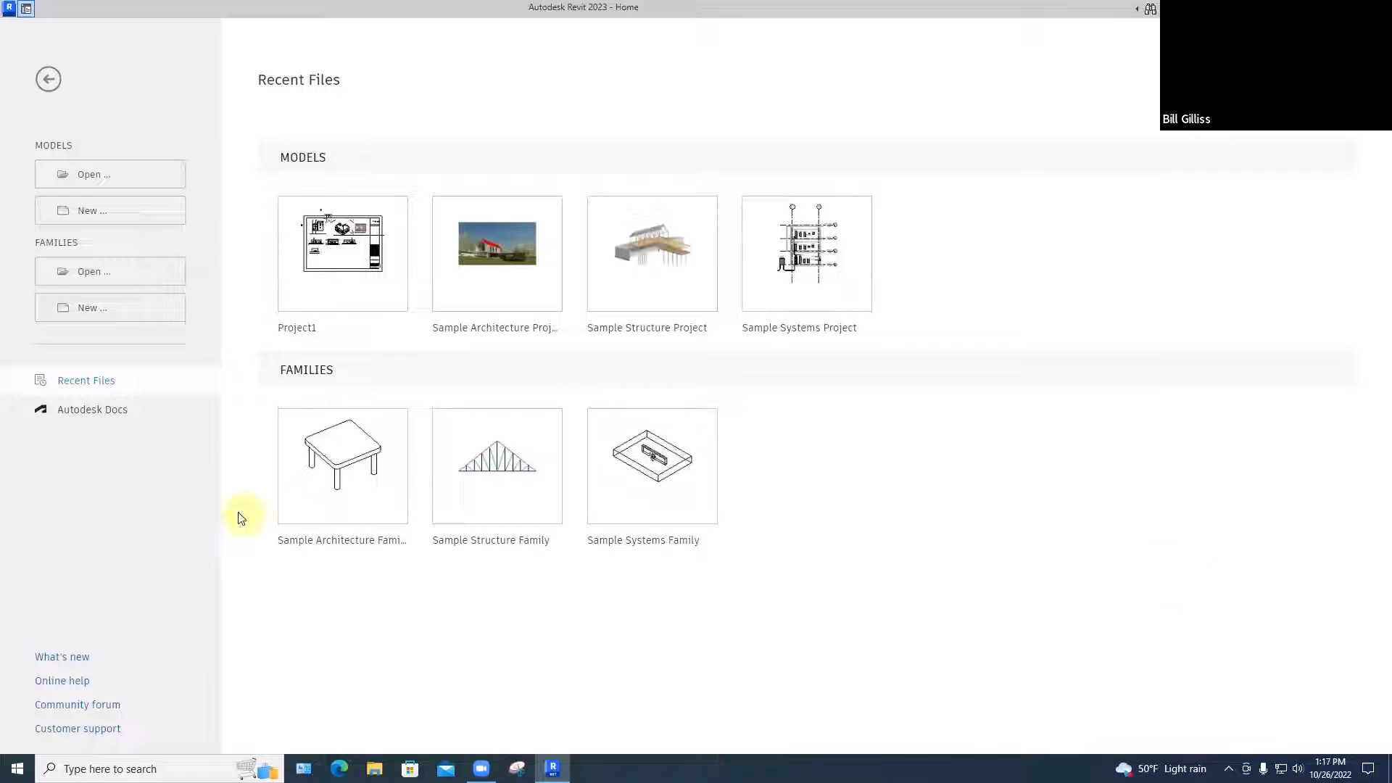
Create a new project from the Imperial-Architectural Template
left_click(85, 212)
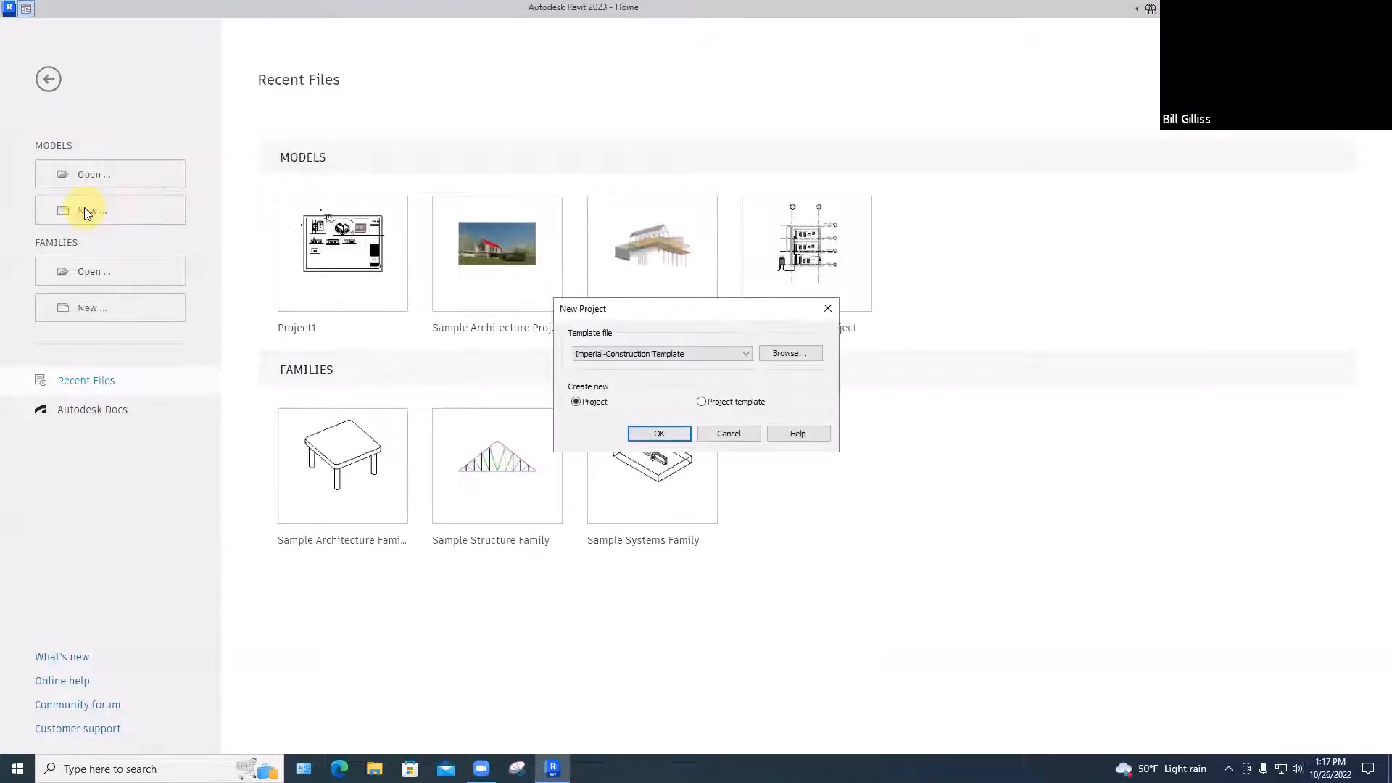
left_click(695, 358)
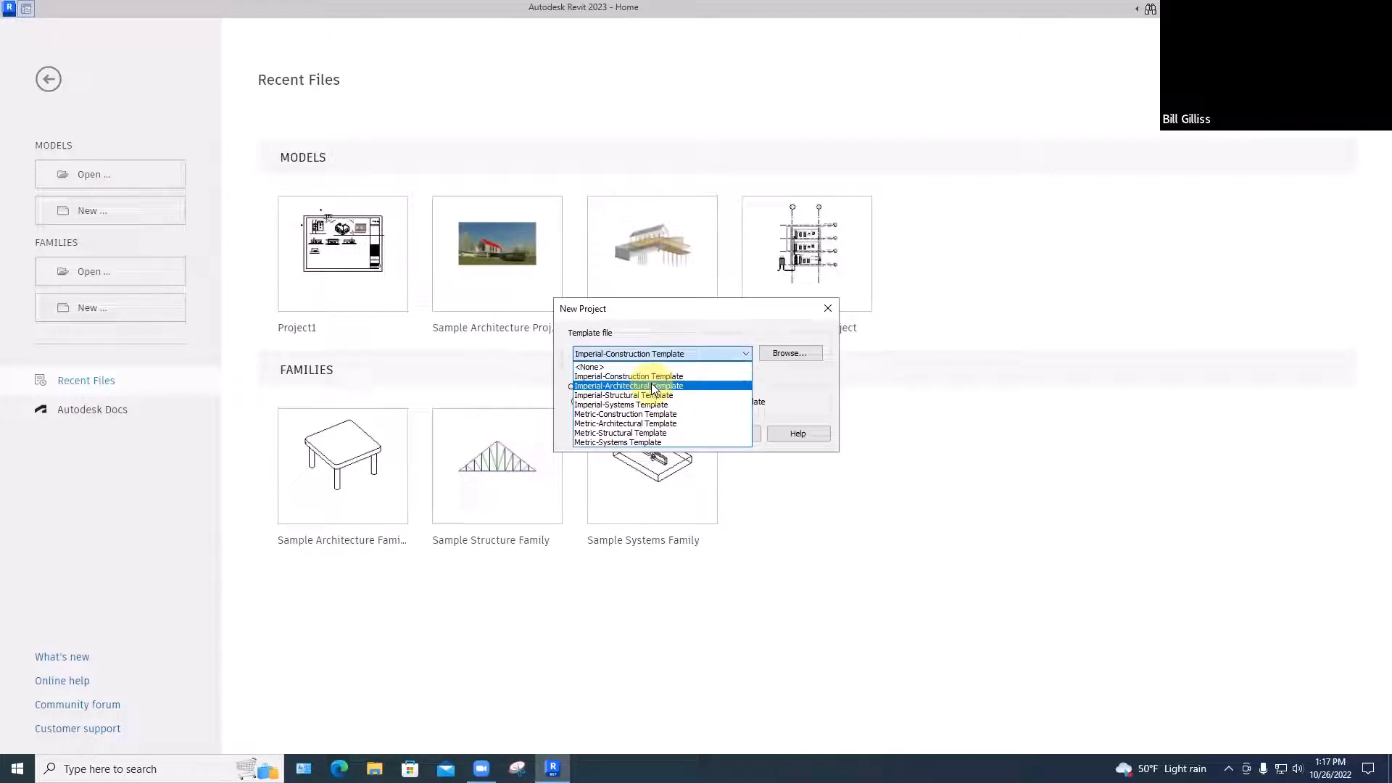
left_click(654, 386)
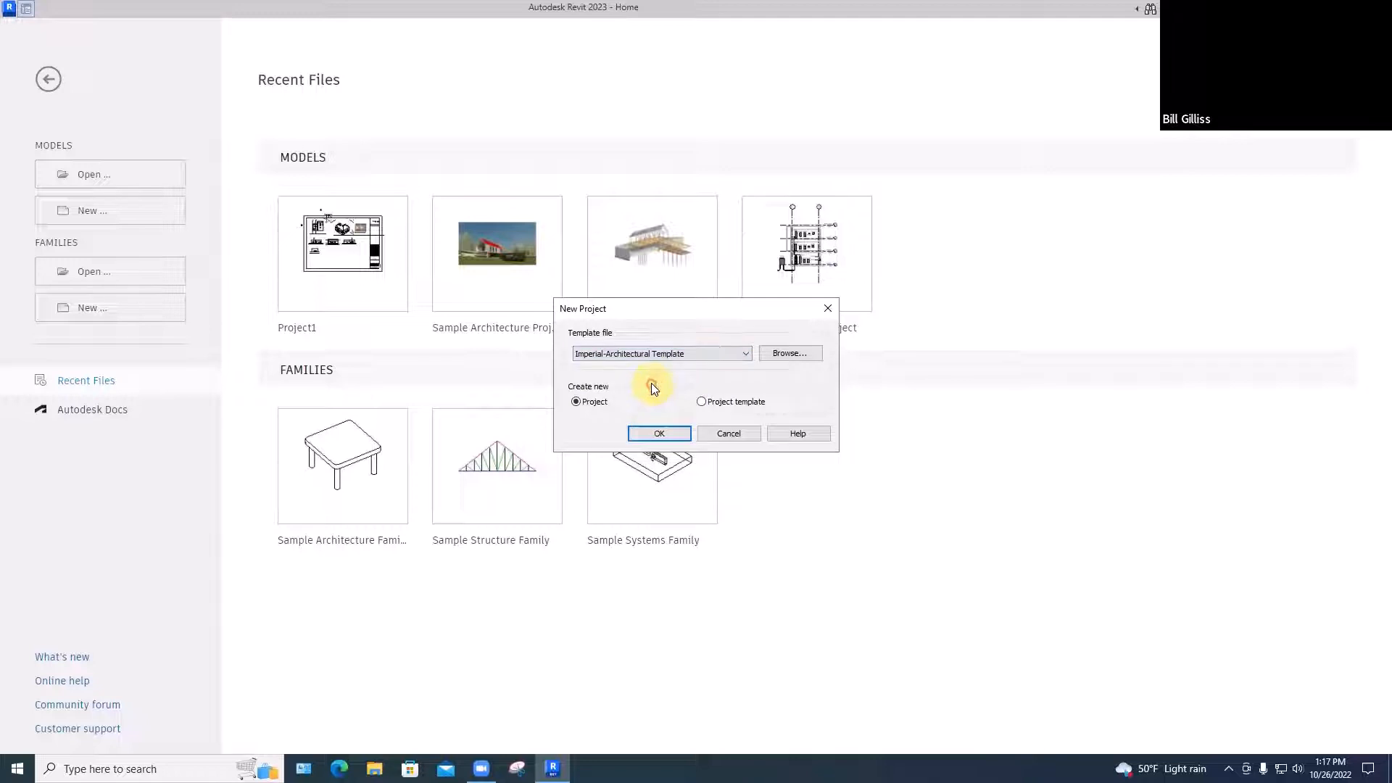
left_click(654, 430)
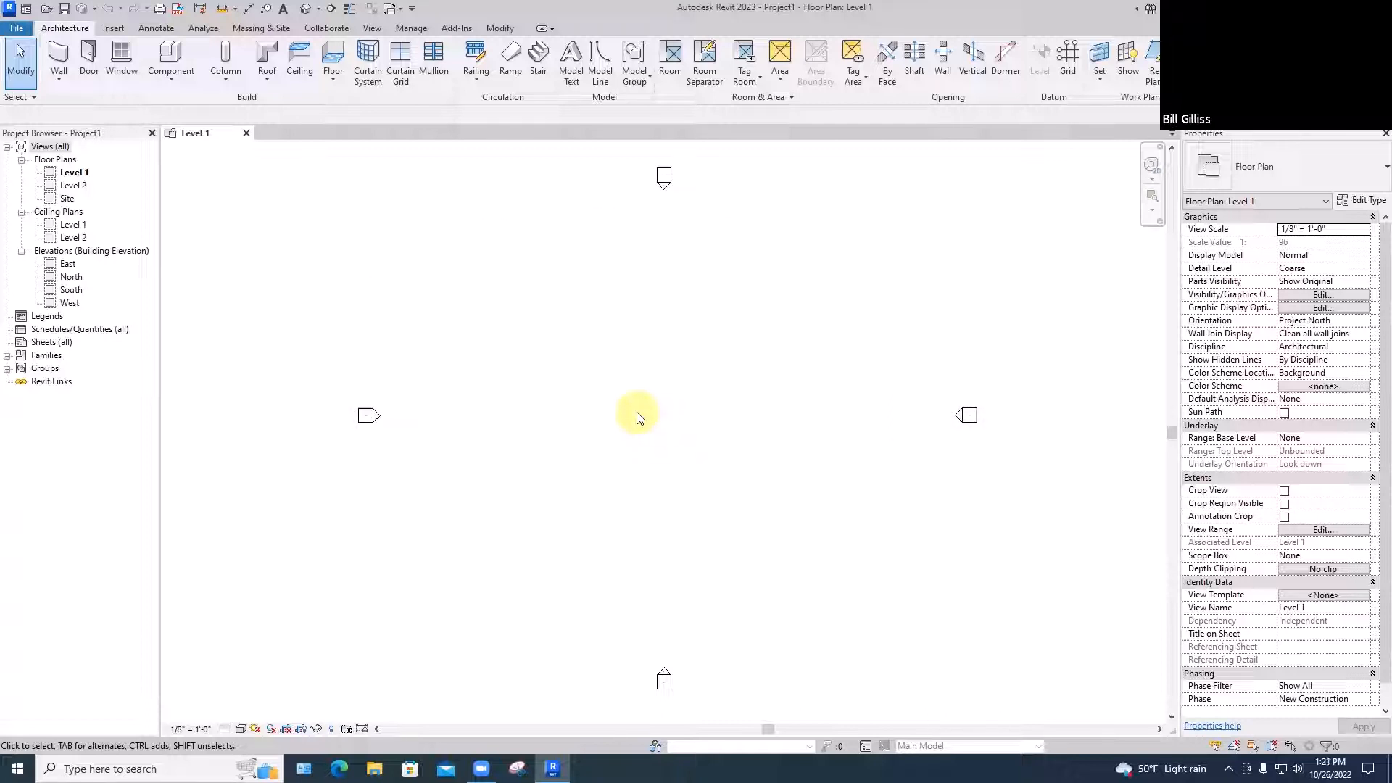
Sketch and finish a 28'-6" by 27'-0" rectangular Generic - 12" architectural floor at the plan centre
left_click(59, 79)
left_click(332, 81)
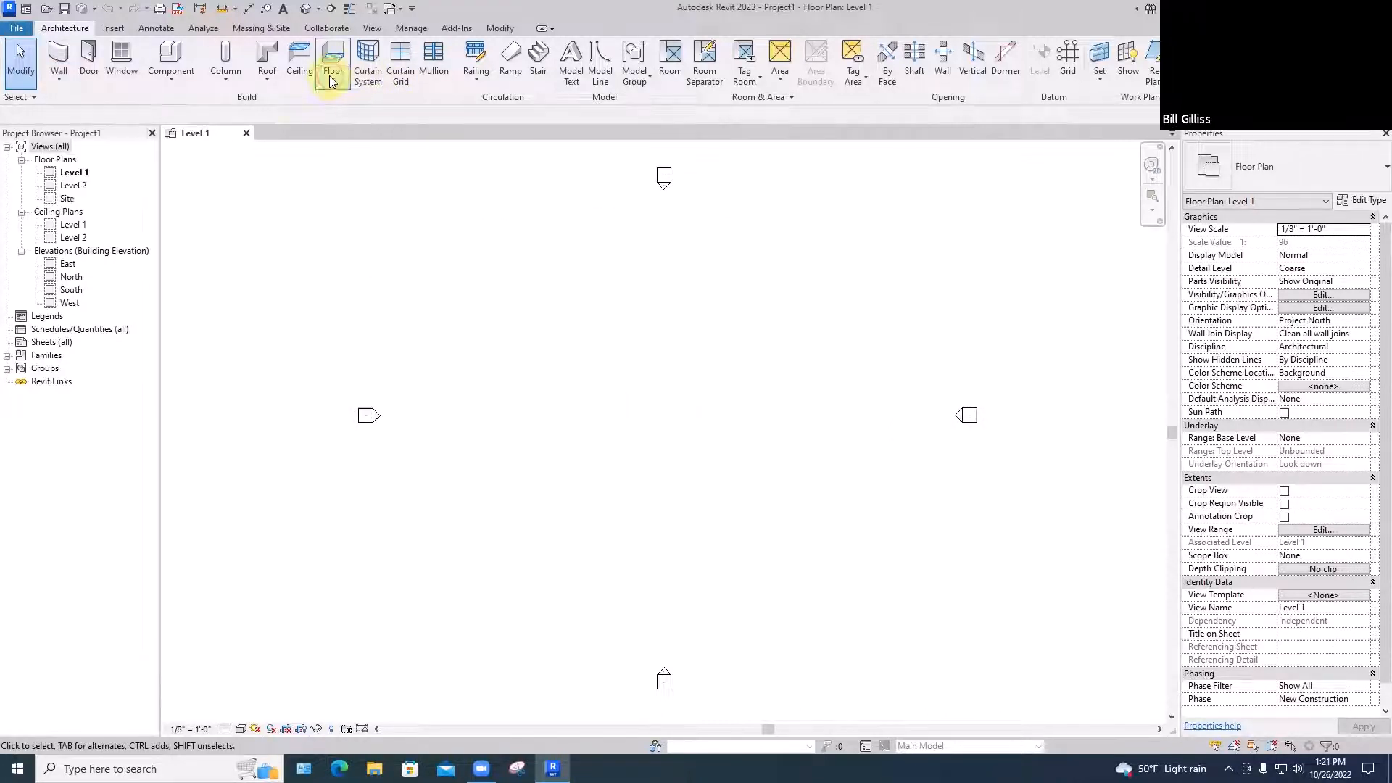
left_click(349, 99)
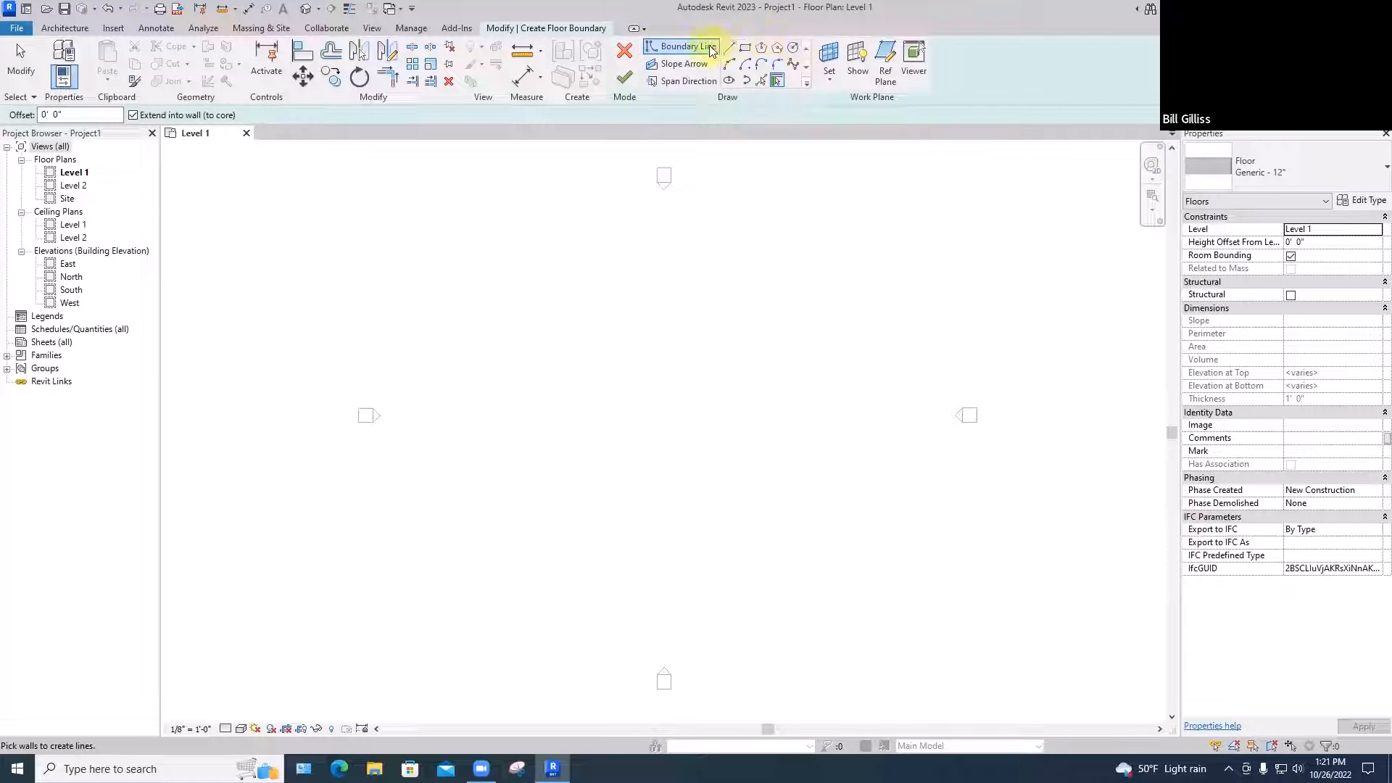
left_click(746, 48)
left_click(604, 462)
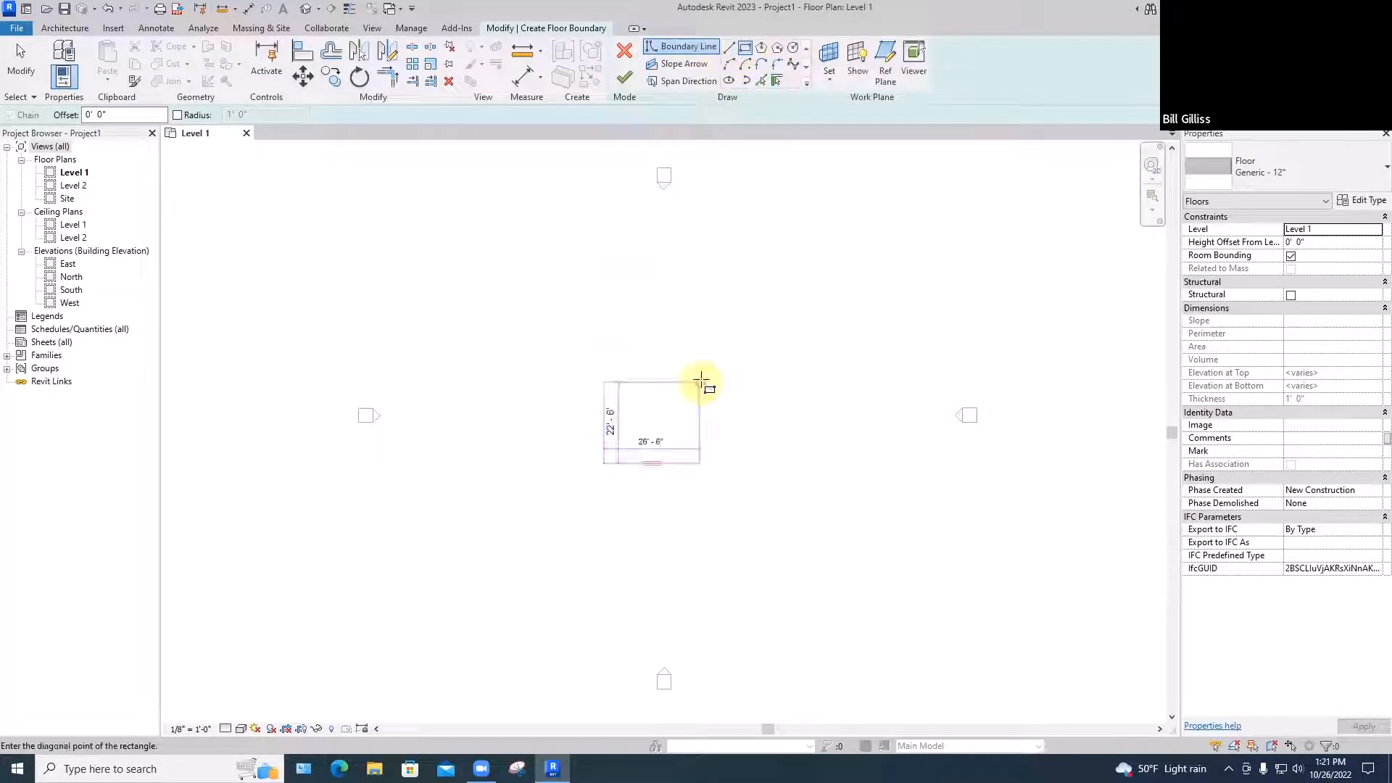
left_click(707, 366)
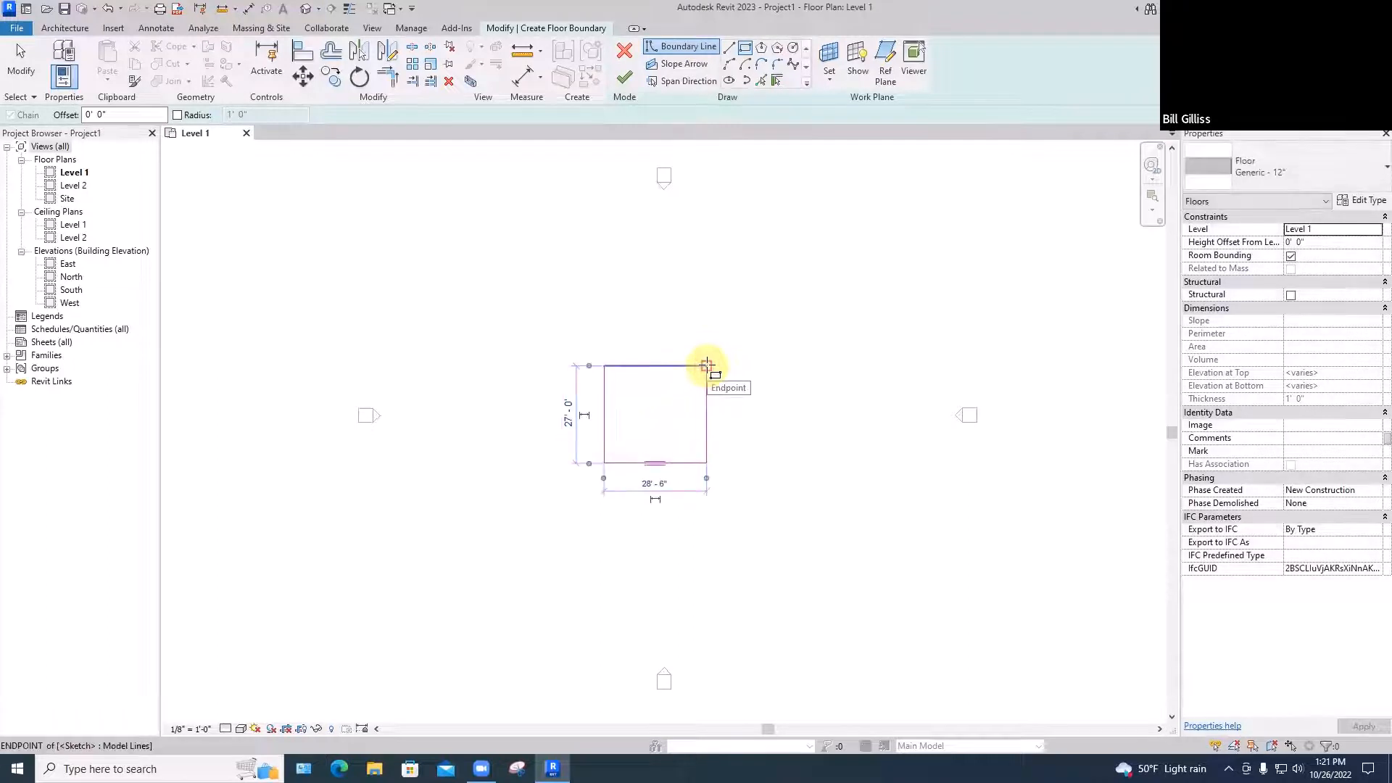
left_click(624, 80)
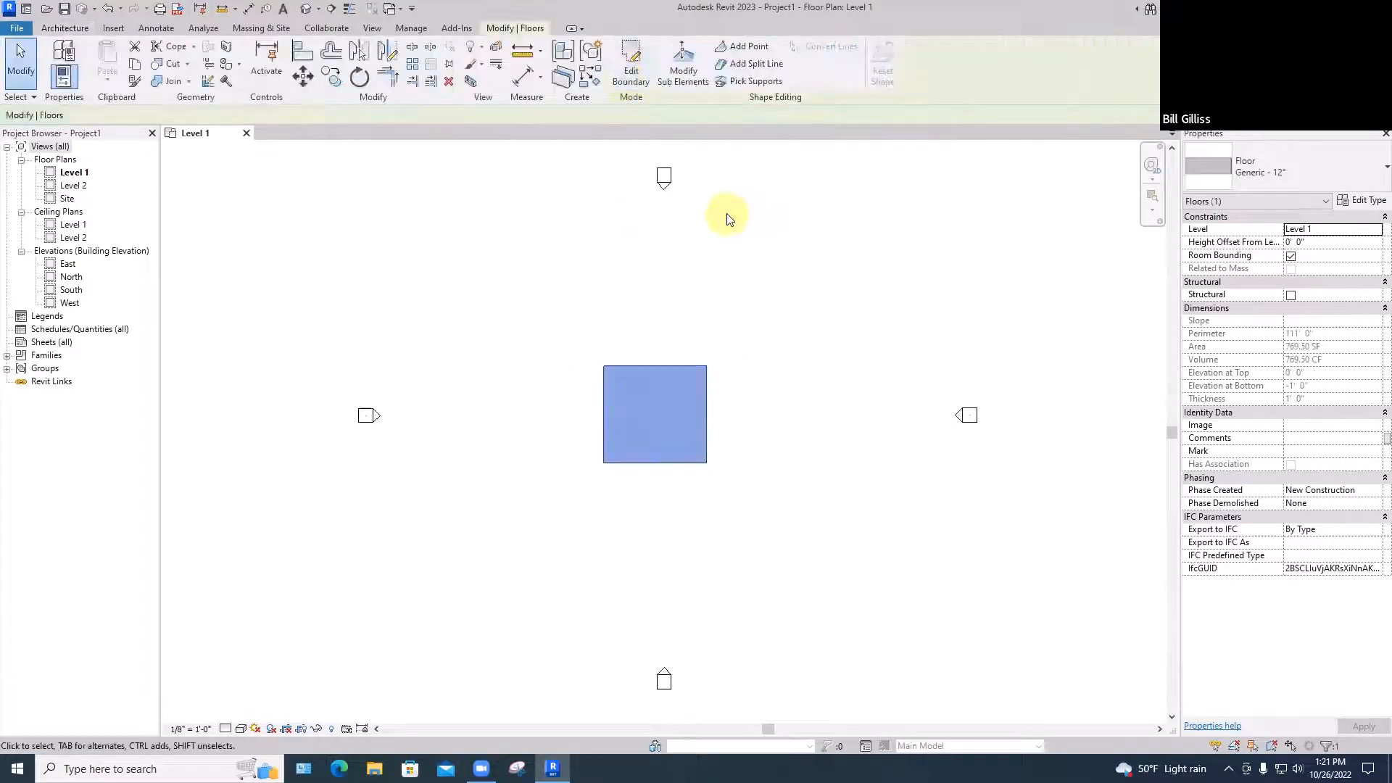
left_click(733, 453)
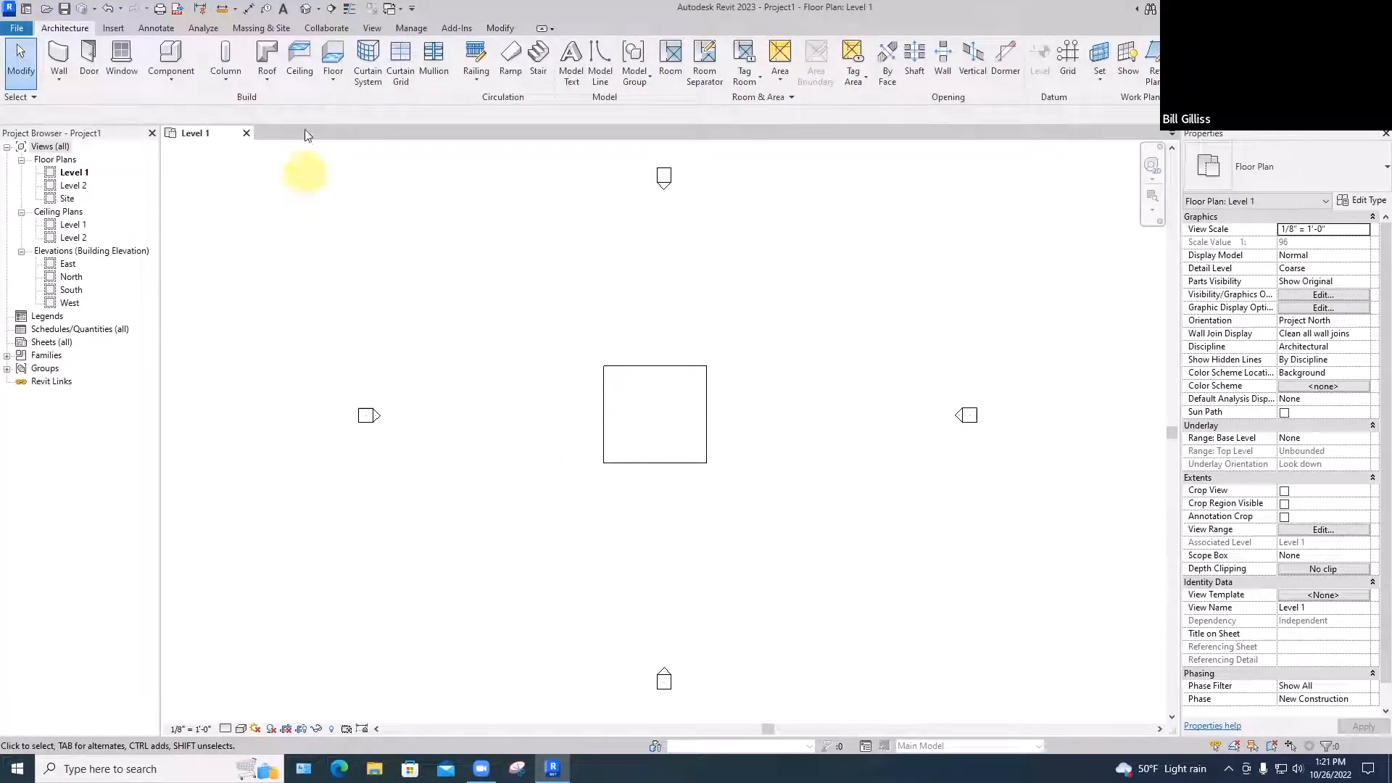
Open the Default 3D View and orbit it to see the slab flatter
left_click(370, 29)
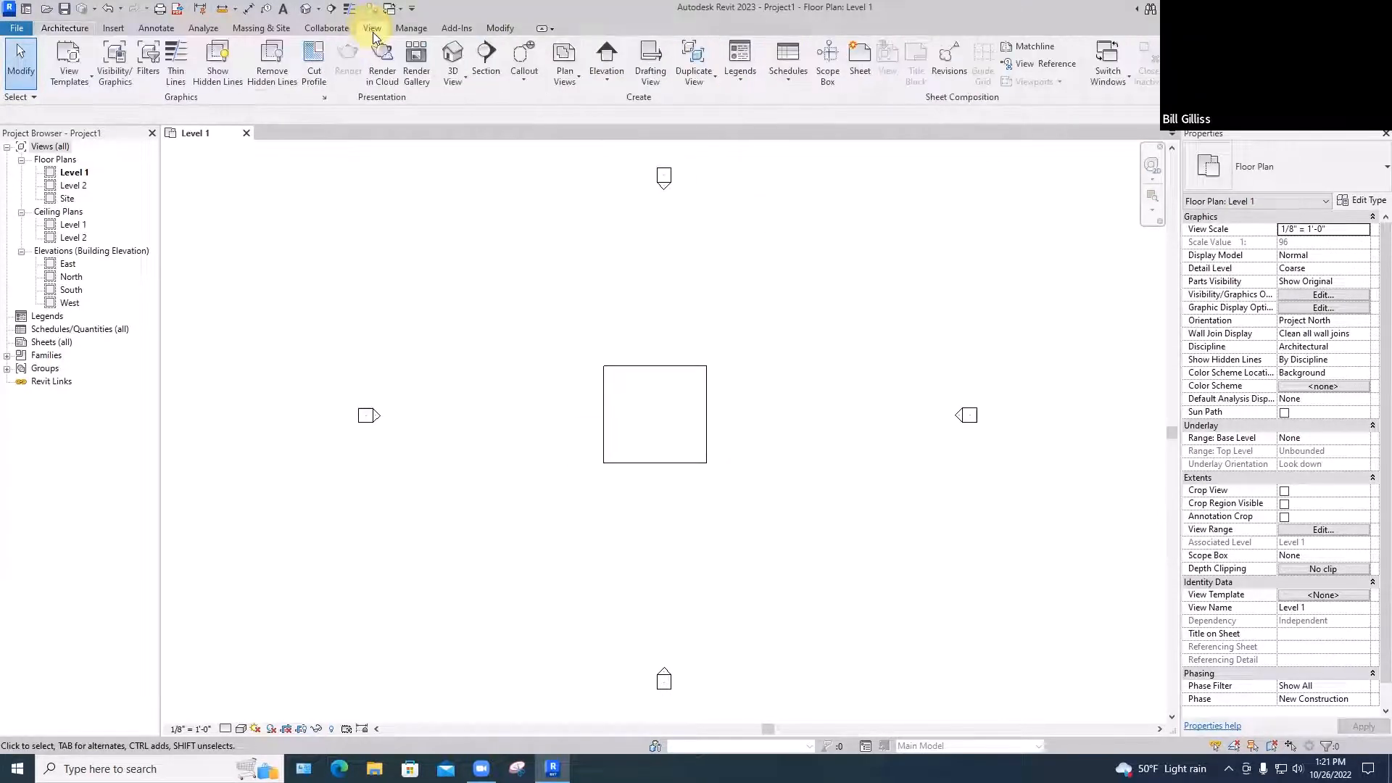
left_click(452, 83)
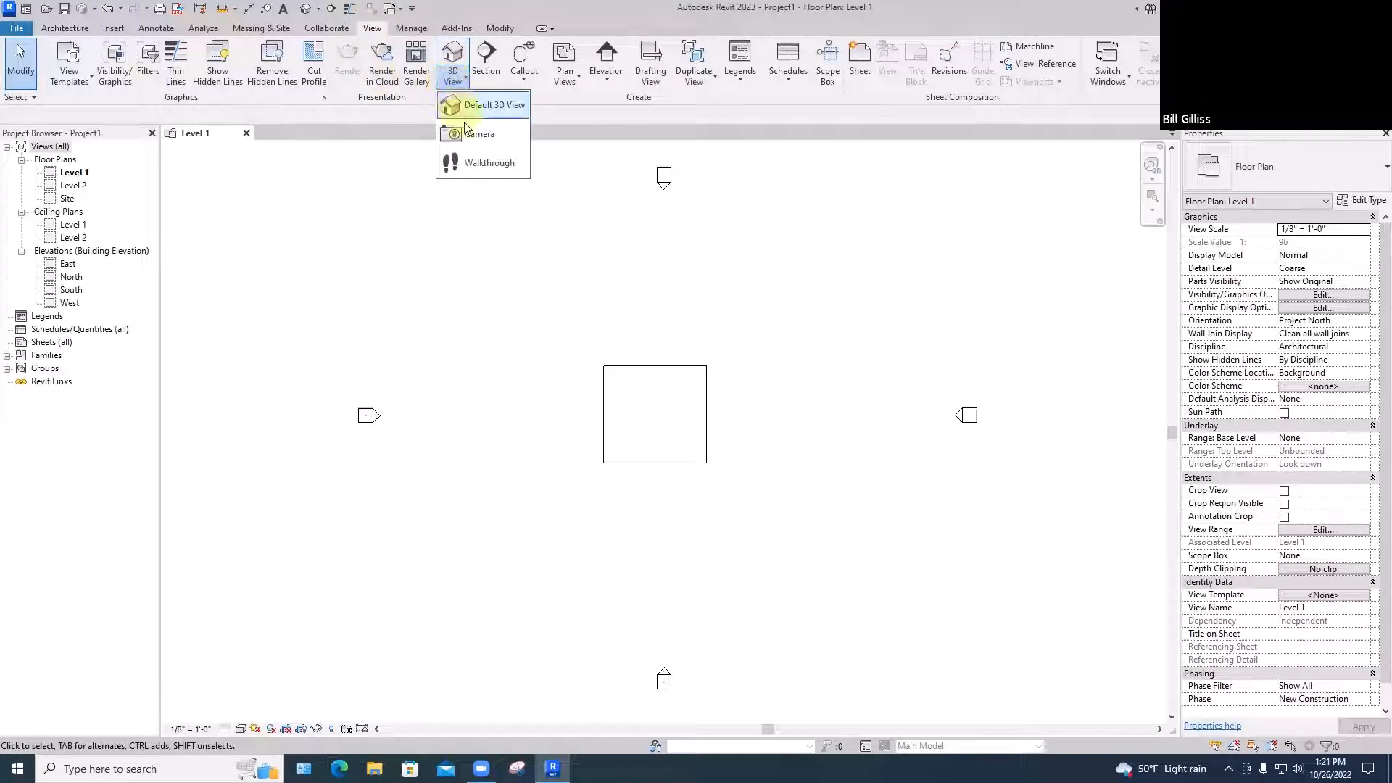
left_click(475, 104)
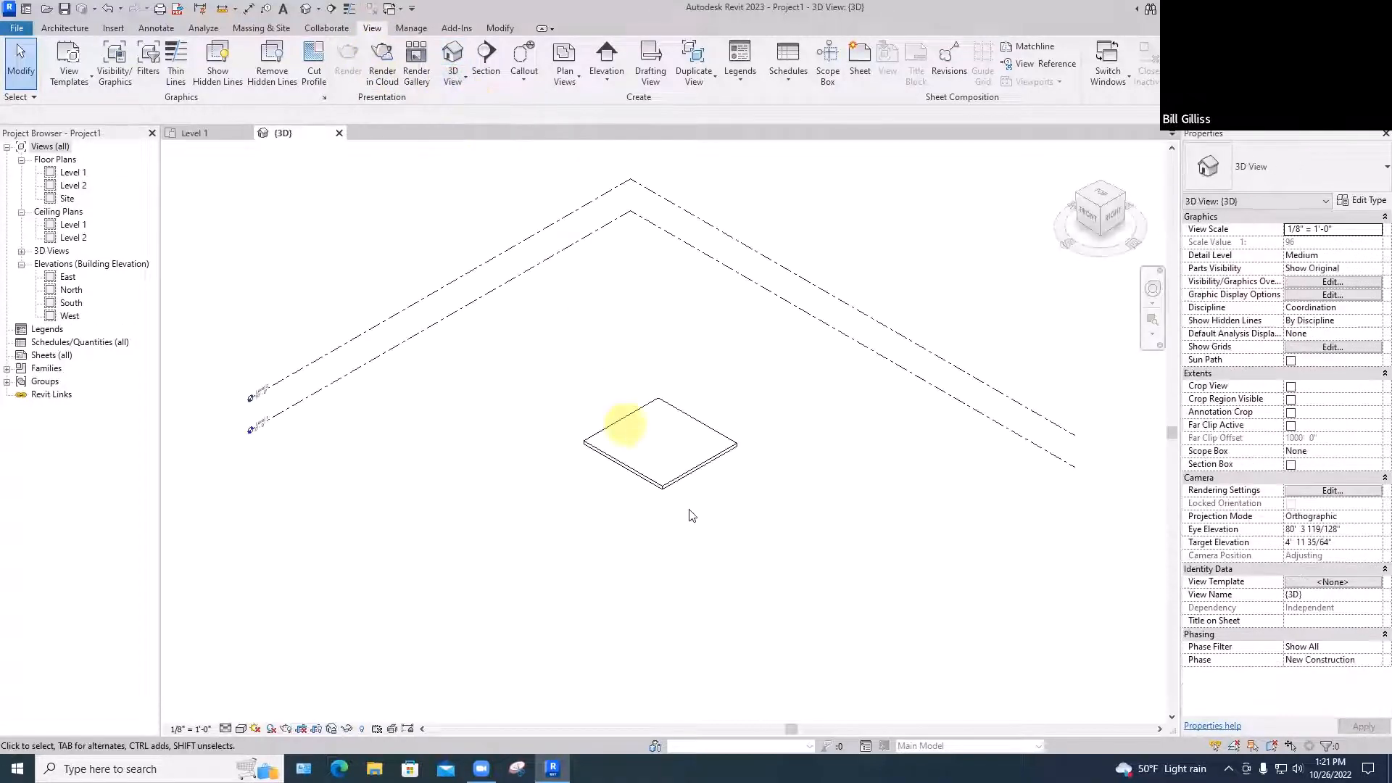
middle_click_drag(662, 498, 642, 522, "shift")
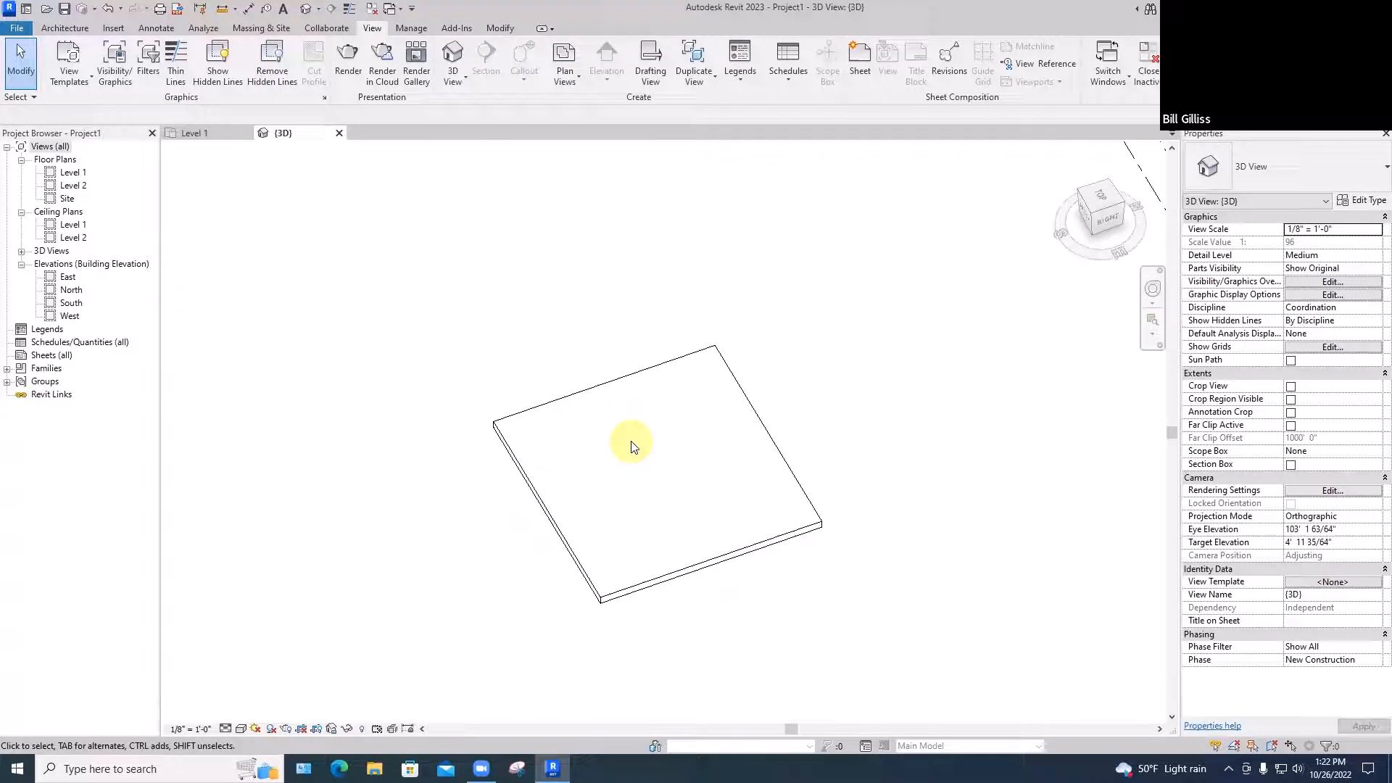
Draw a diagonal model line about 21'-6" long across the slab's top, then orbit around it
left_click(65, 28)
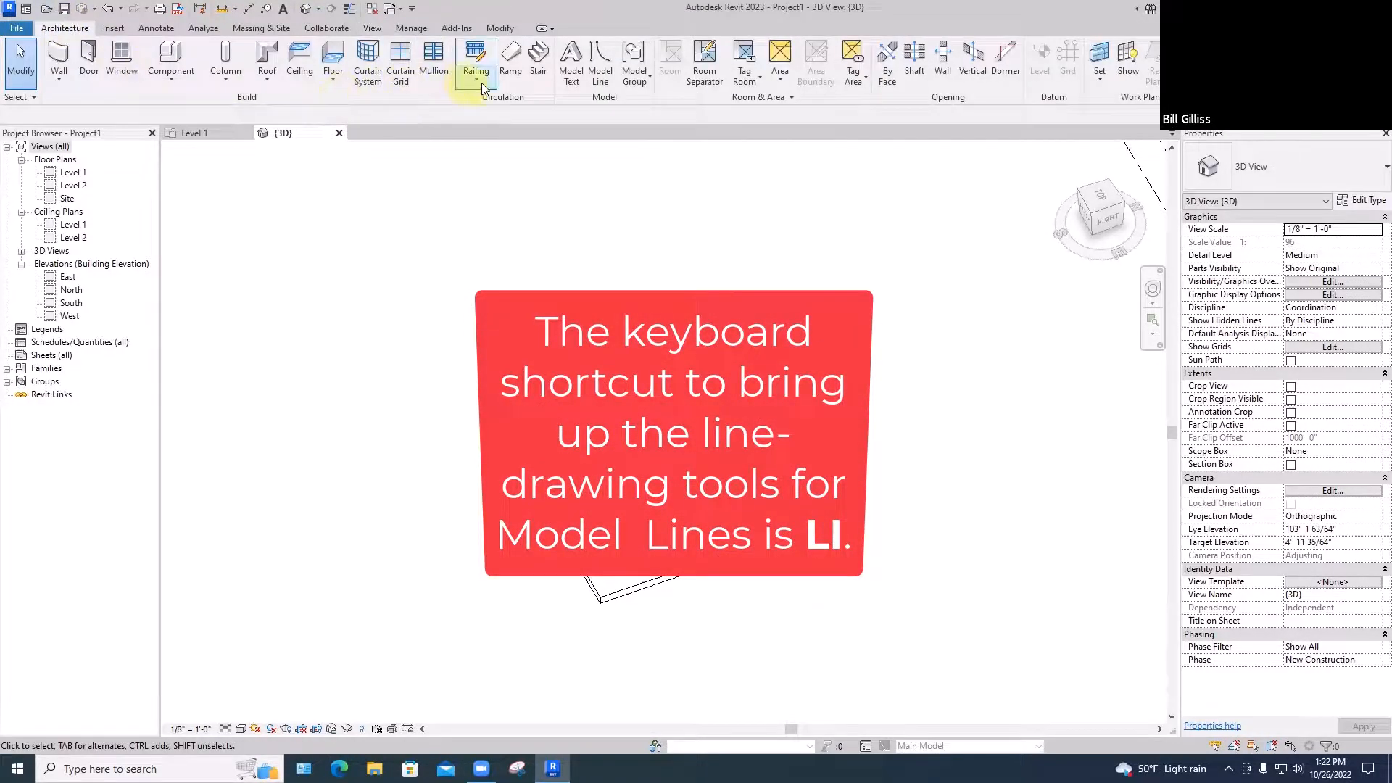
left_click(599, 76)
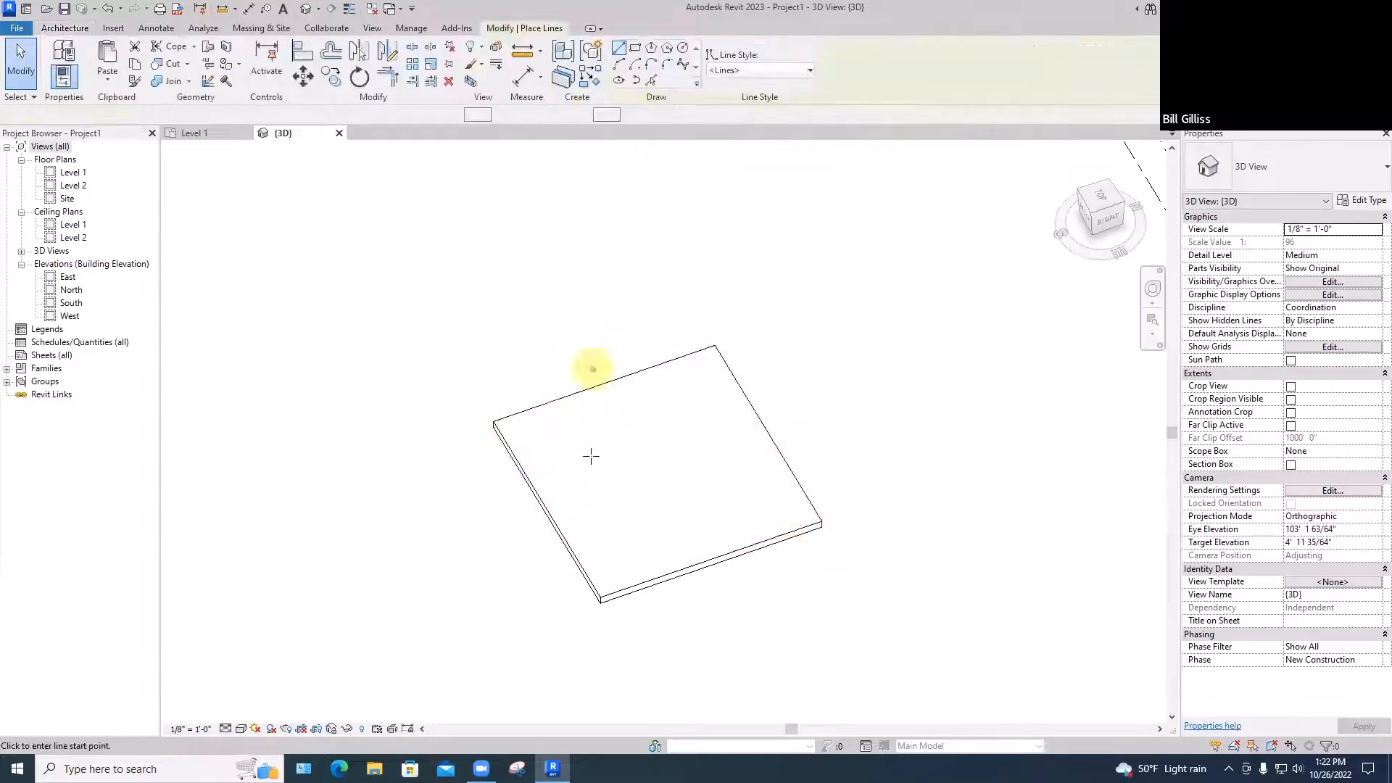
left_click(614, 552)
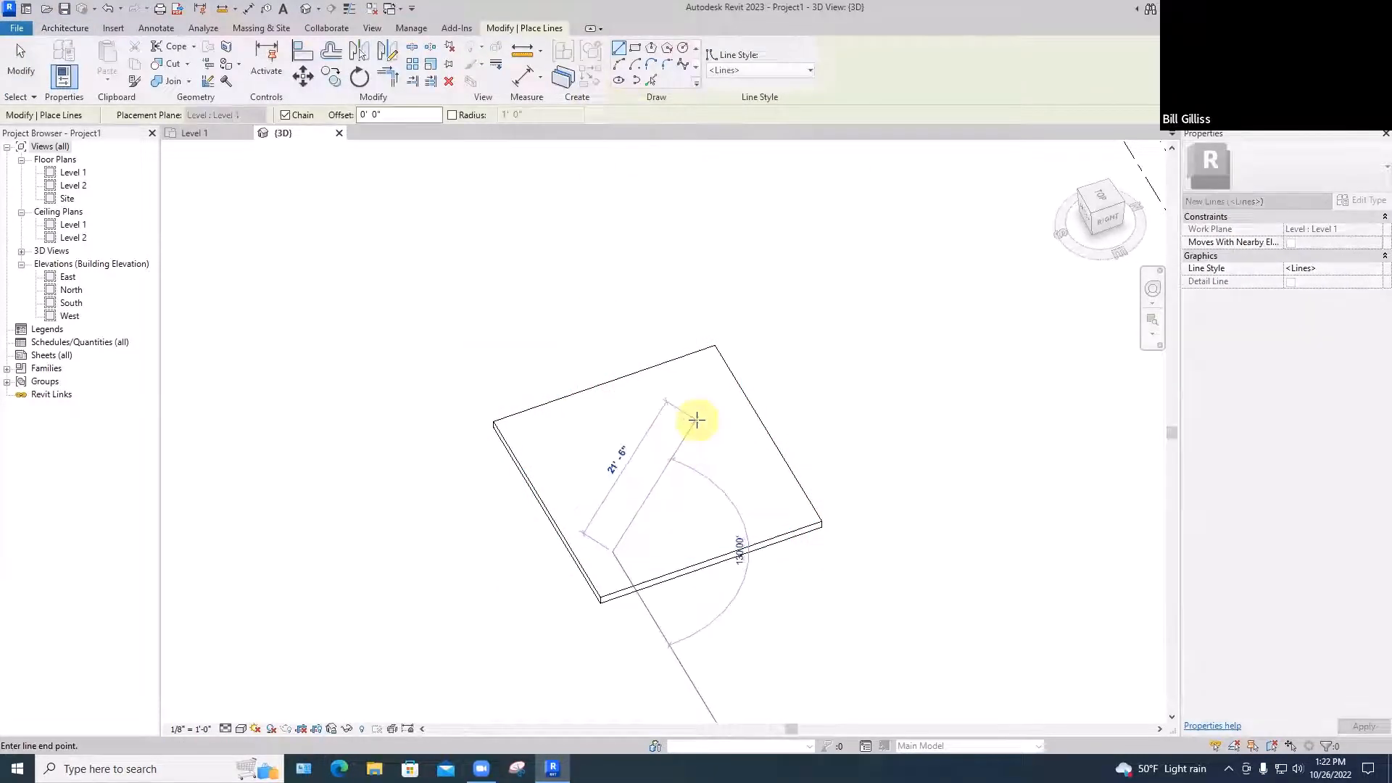
left_click(695, 421)
key("Escape")
key("Escape")
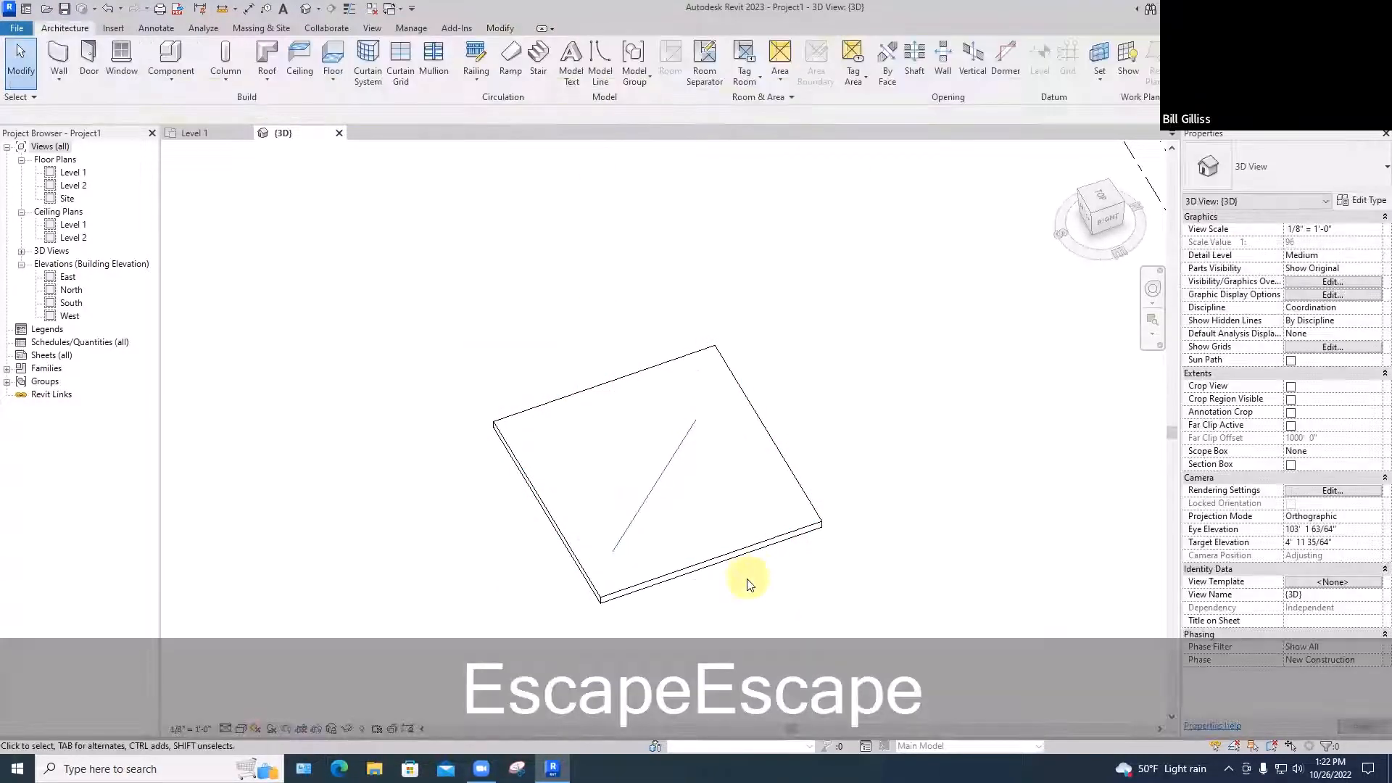
middle_click_drag(749, 586, 709, 535, "shift")
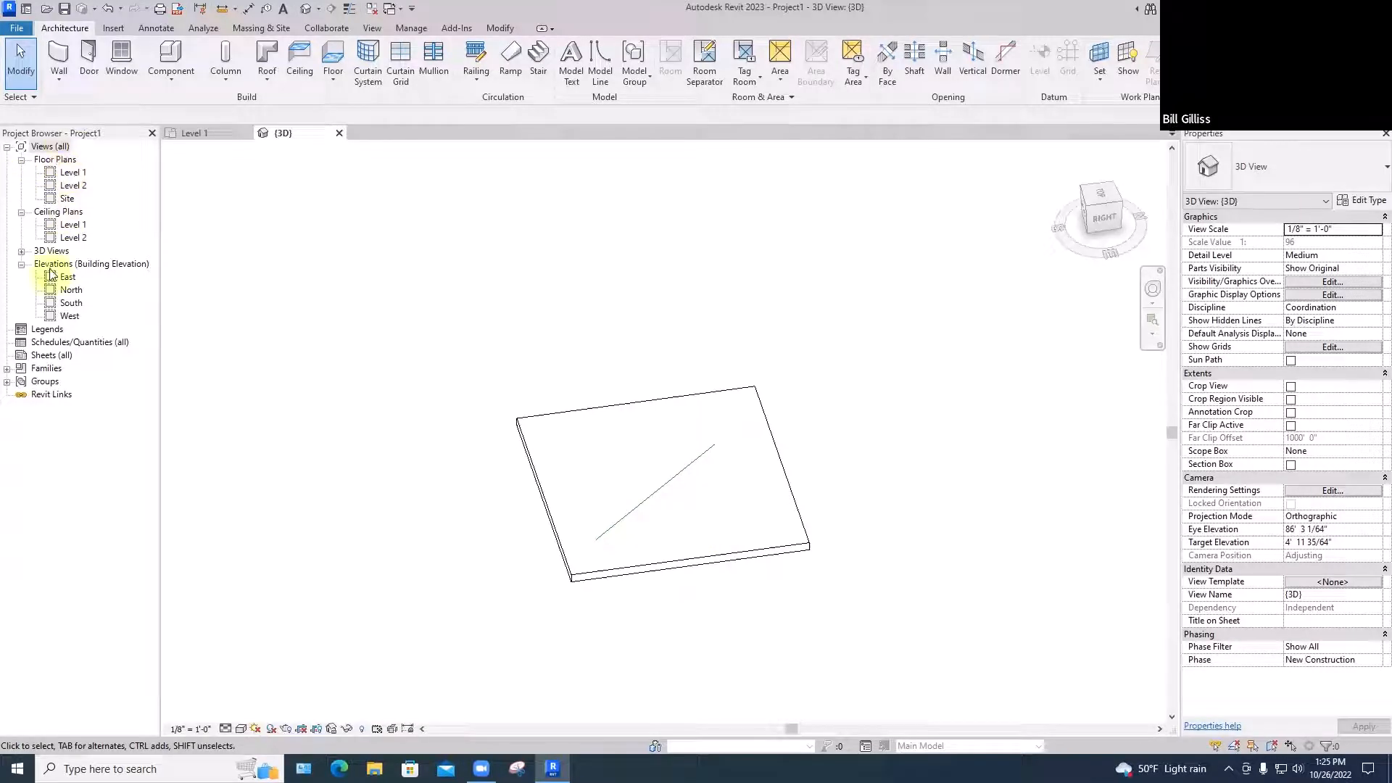
double_click(71, 174)
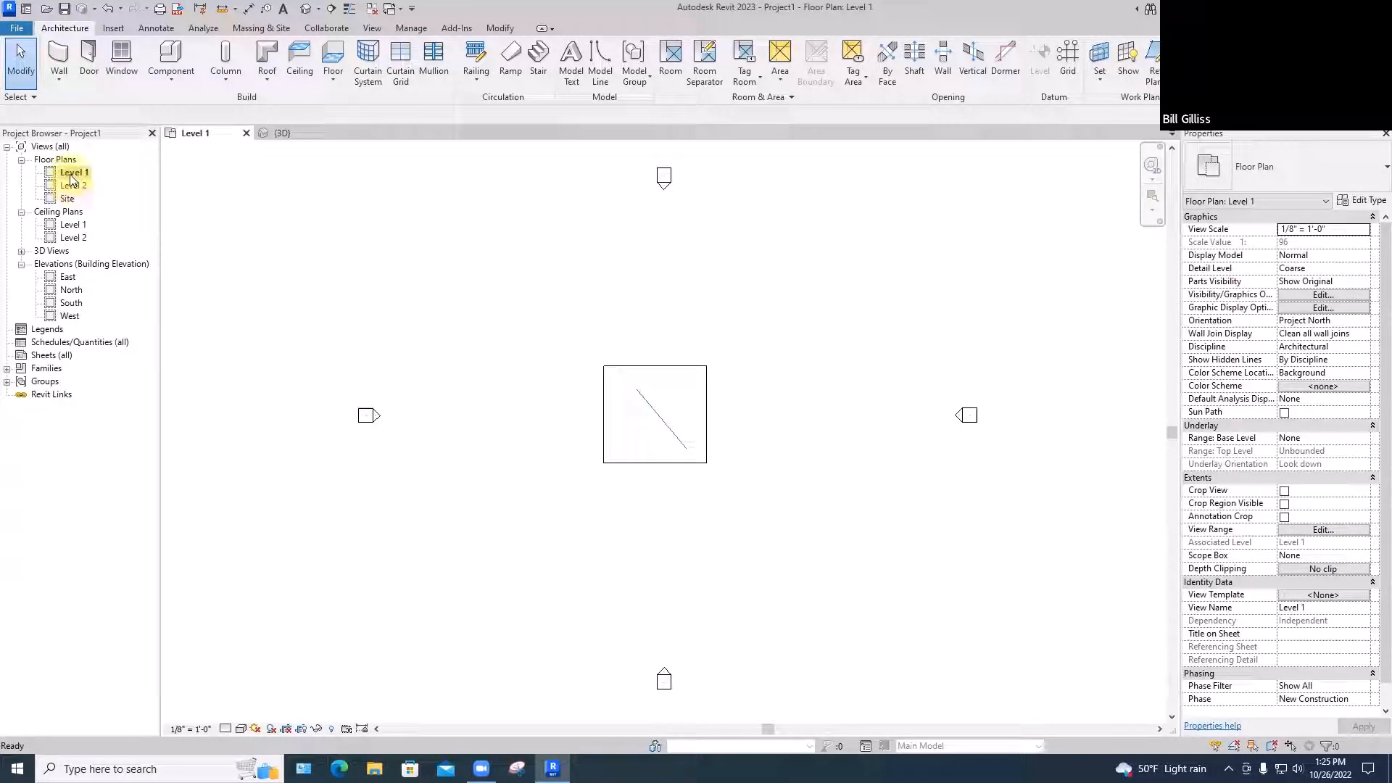
left_click(307, 10)
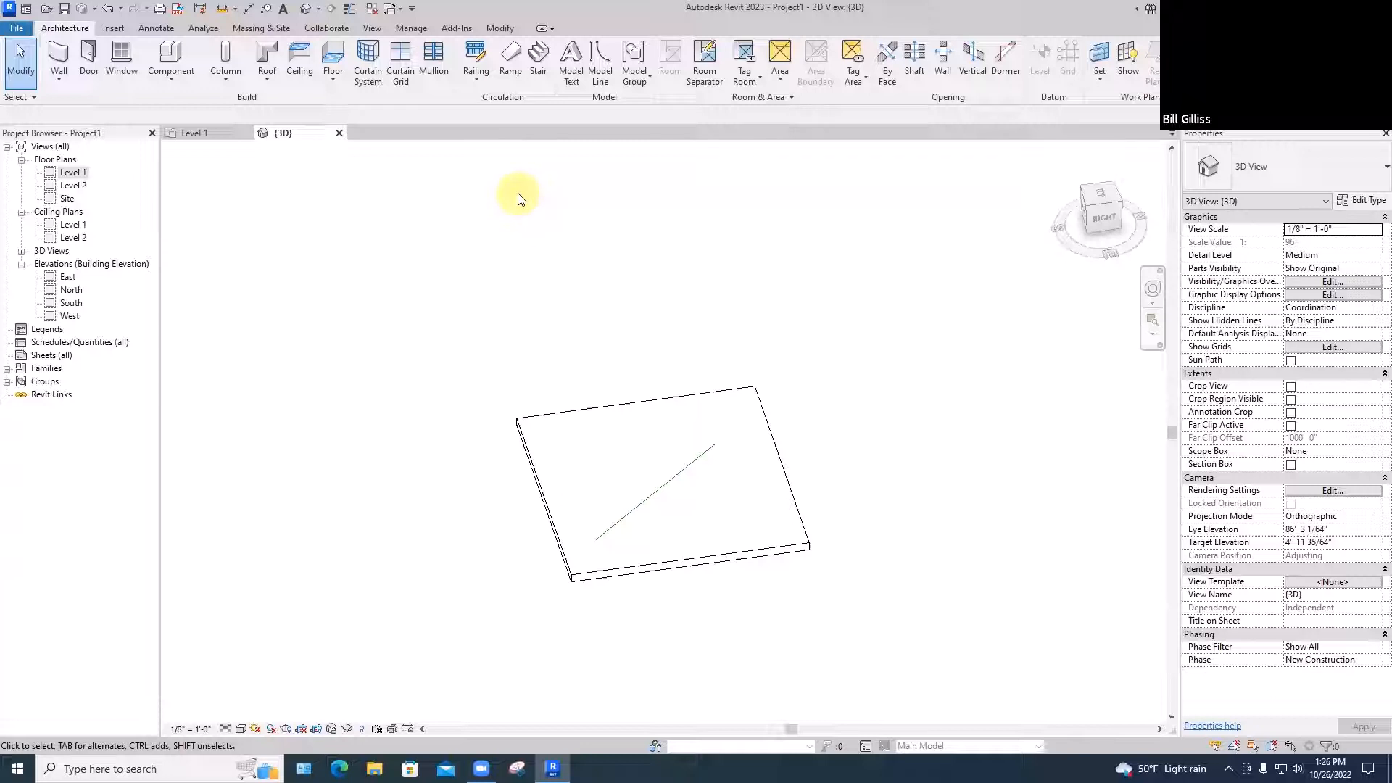
Draw a second model line across the first one to form an X on the slab
left_click(601, 61)
left_click(588, 450)
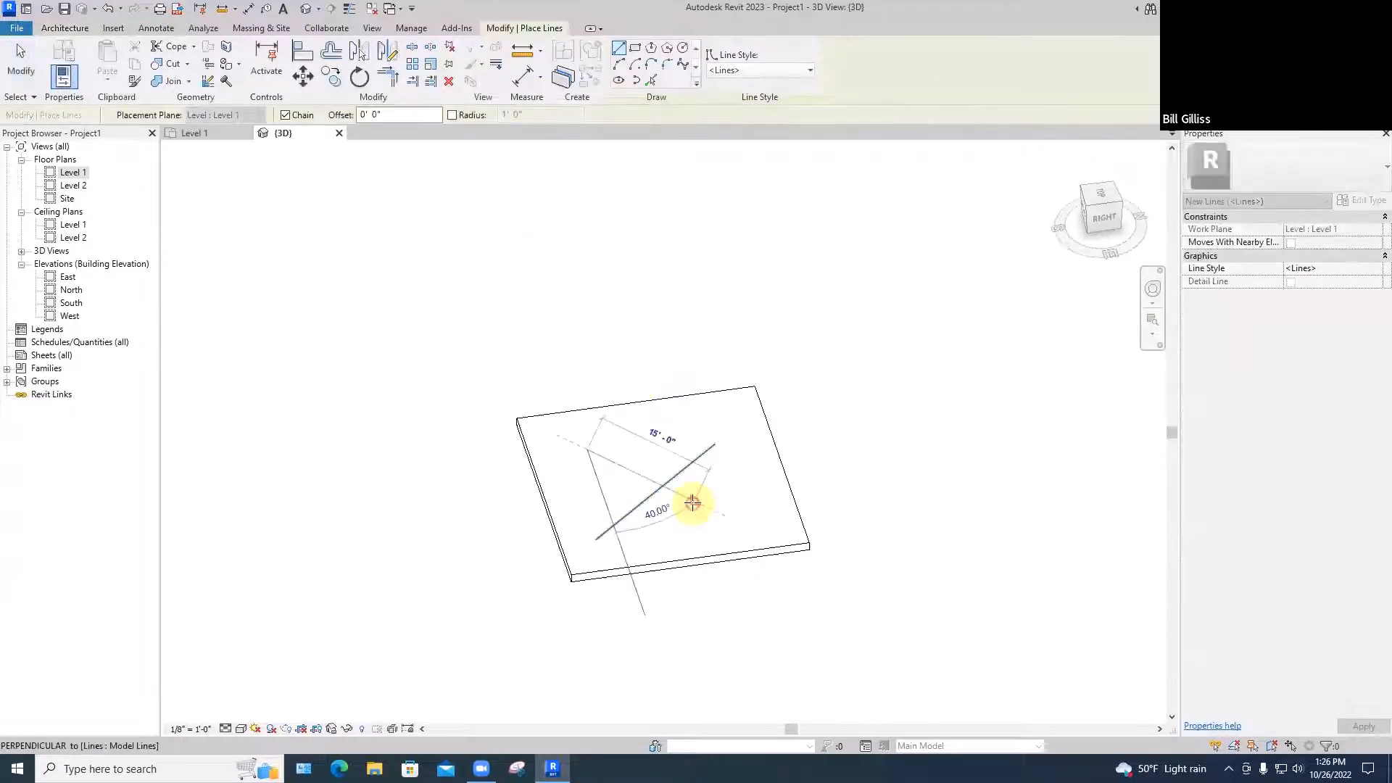
left_click(707, 506)
key("Escape")
key("Escape")
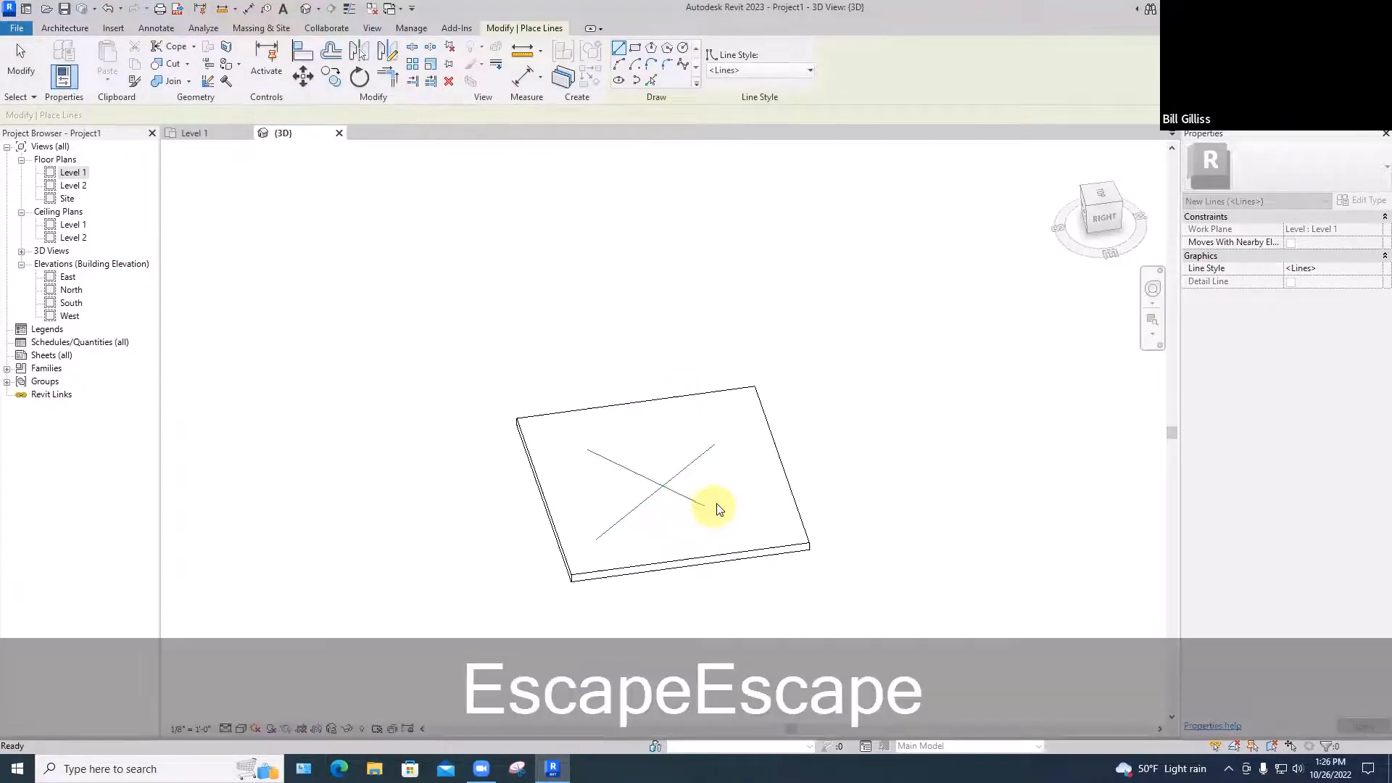
Orbit to a more top-down look at the slab, then return to the Level 1 plan
middle_click_drag(746, 529, 651, 543, "shift")
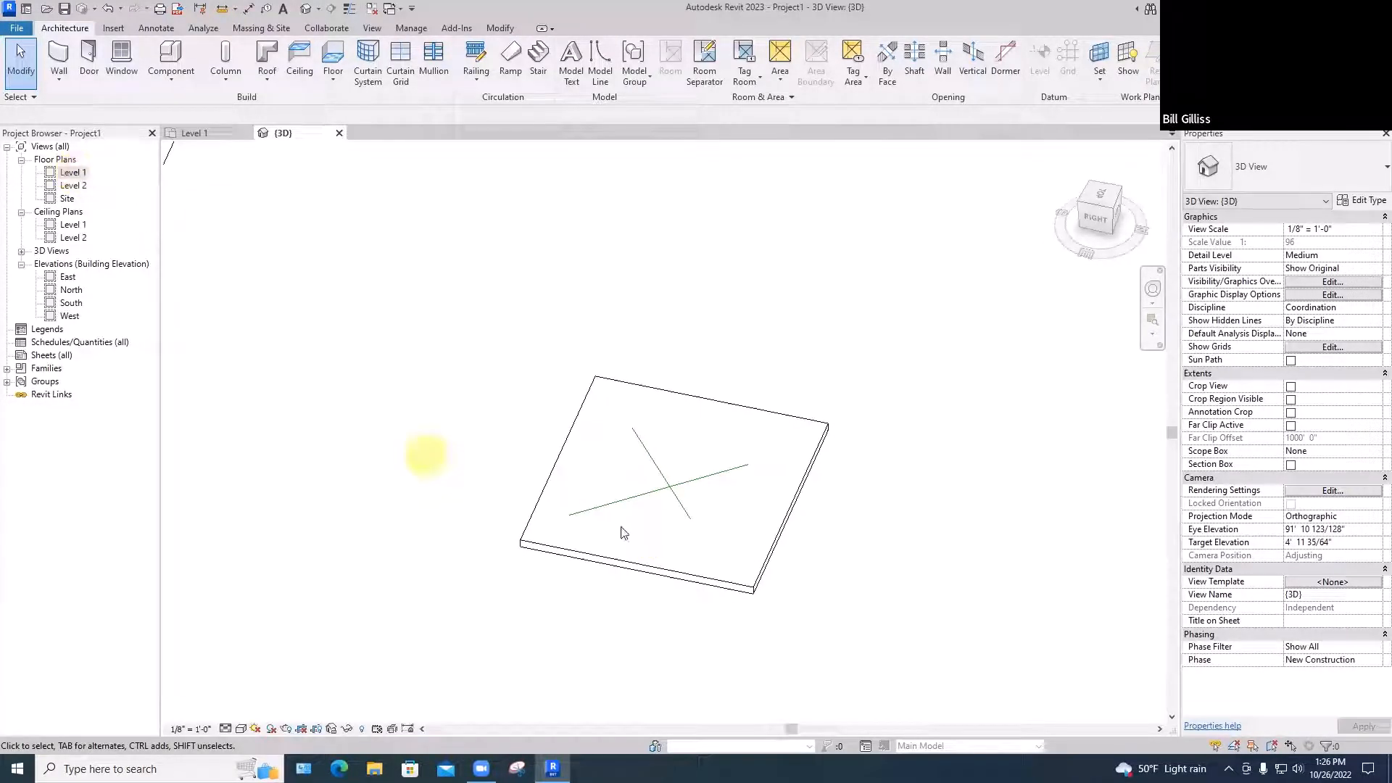
middle_click_drag(696, 547, 799, 472, "shift")
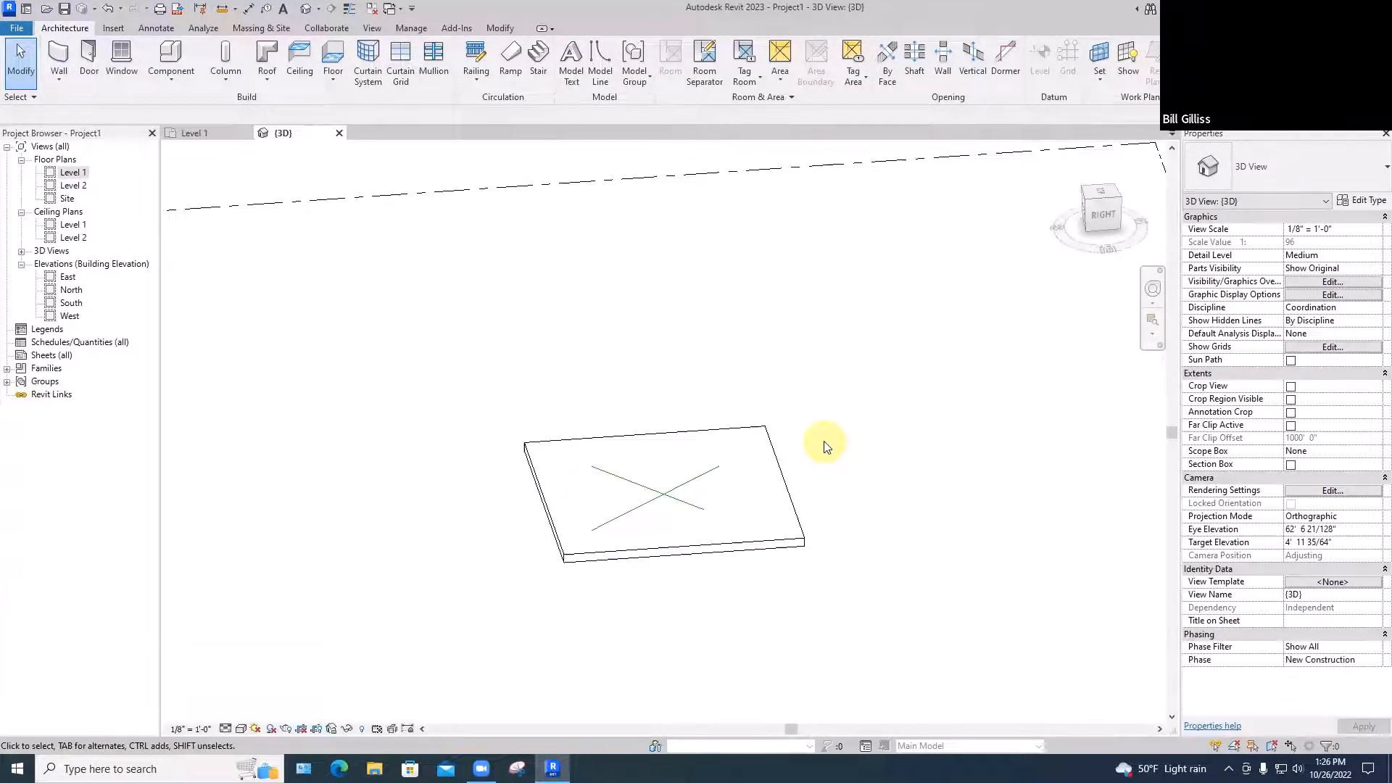
middle_click_drag(825, 448, 702, 479, "shift")
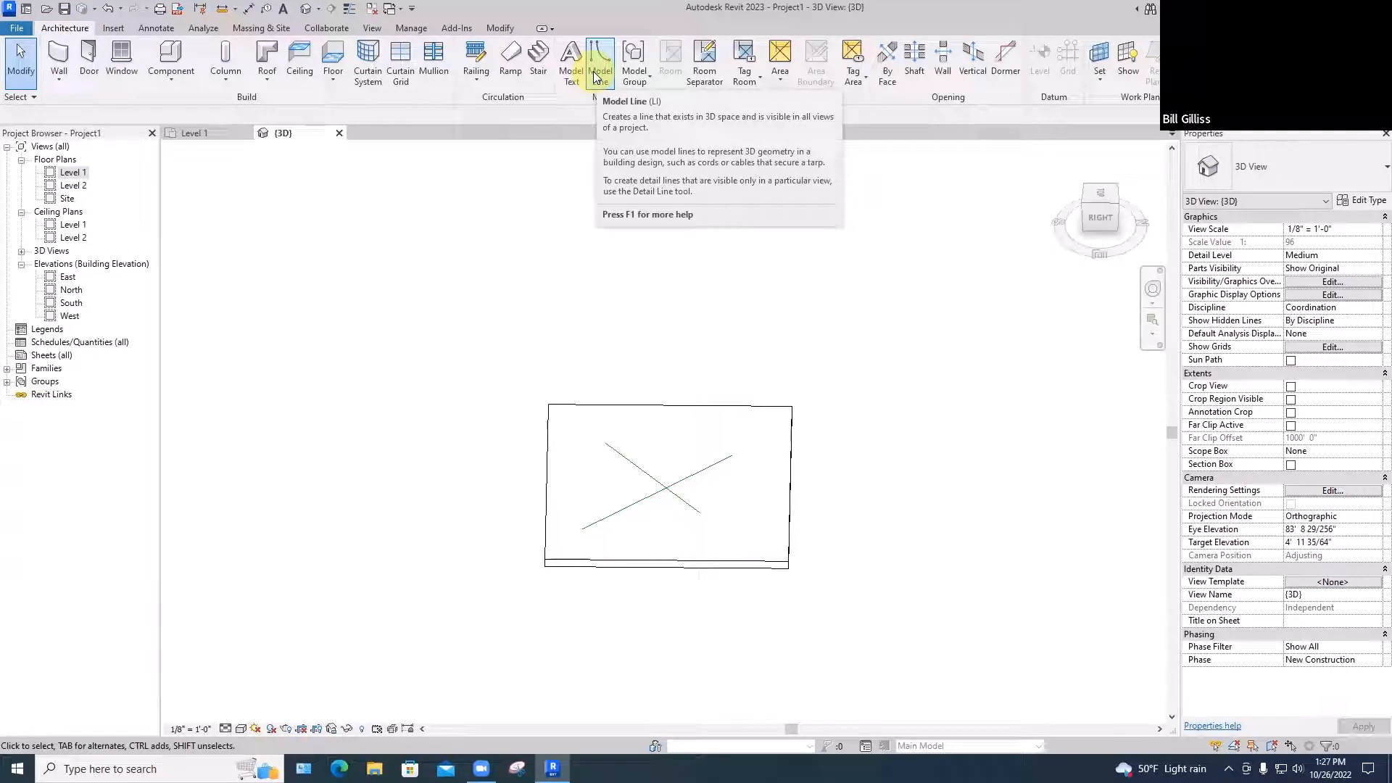
left_click(198, 133)
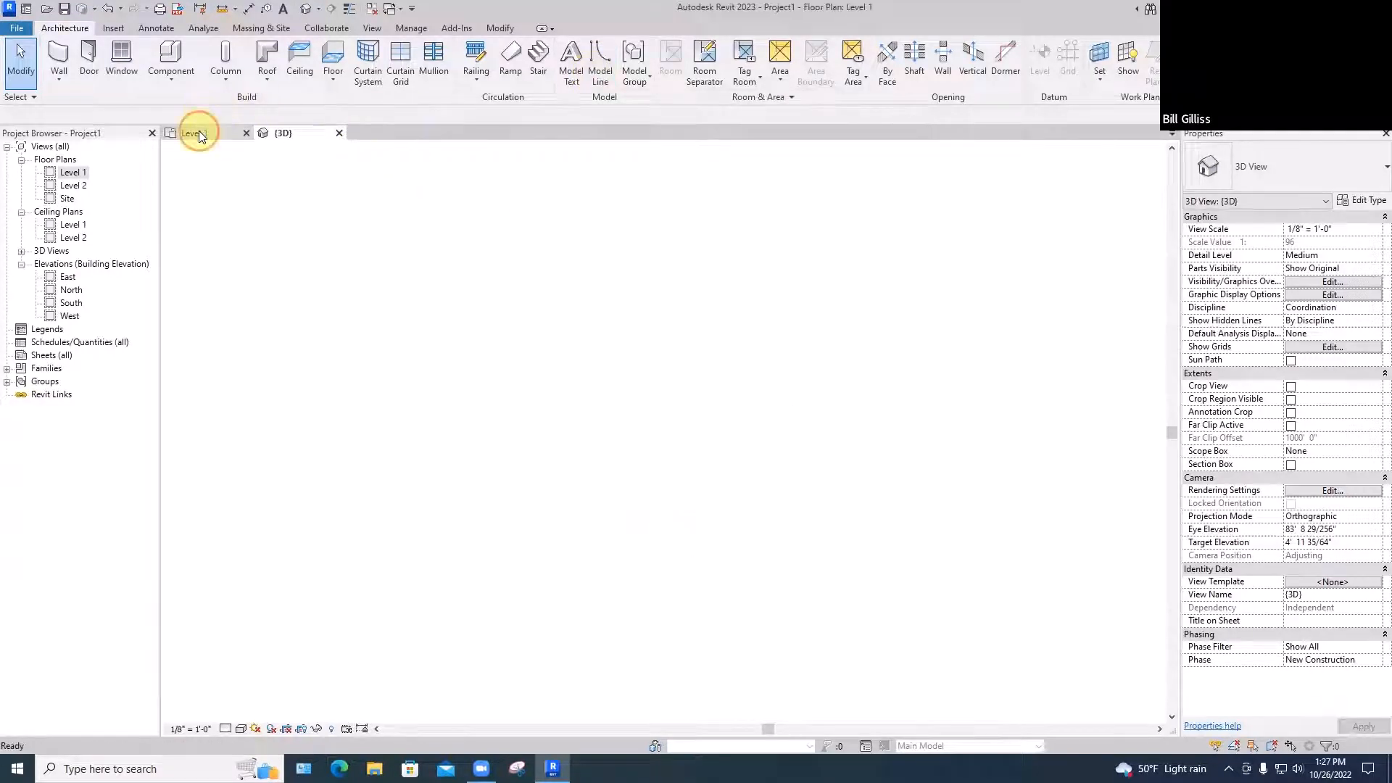
Place a perspective camera below the slab aimed at it, creating 3D View 1
left_click(319, 10)
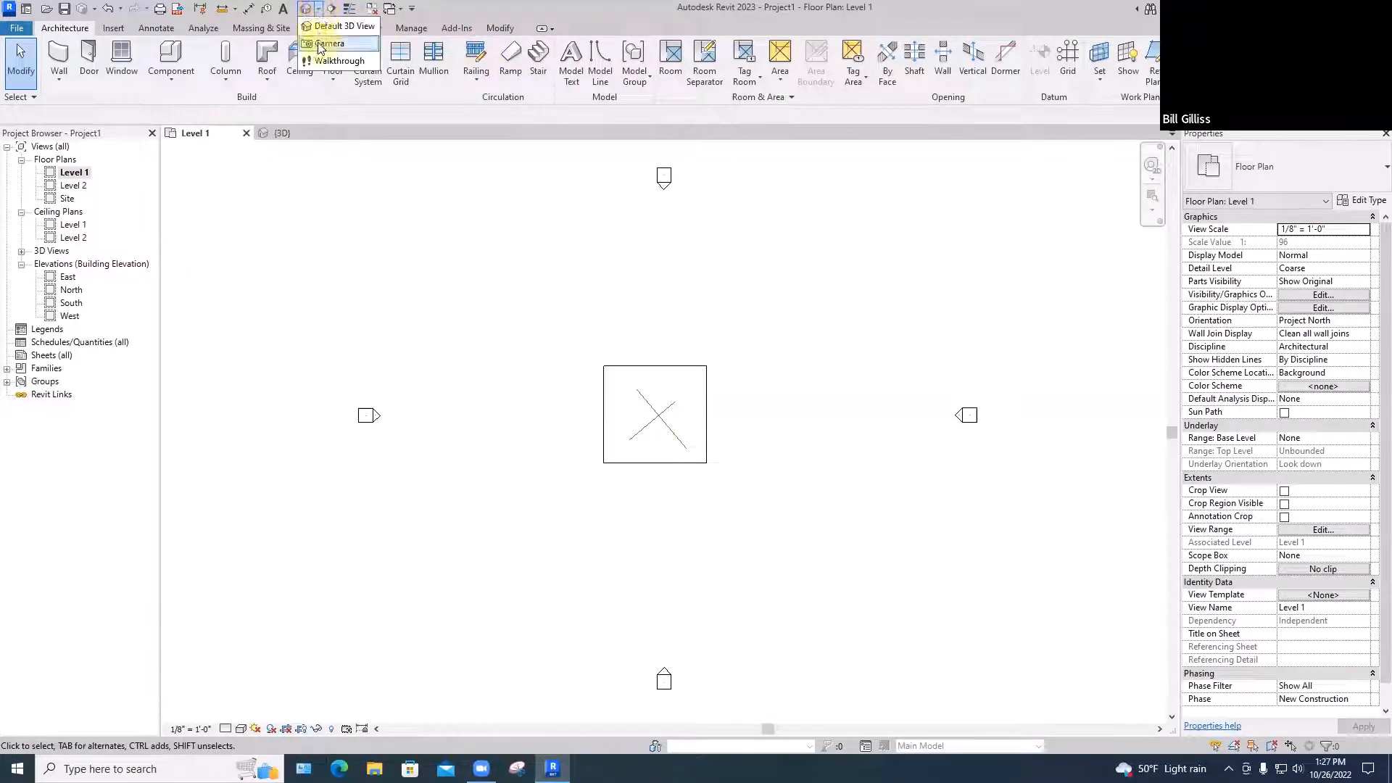
left_click(329, 43)
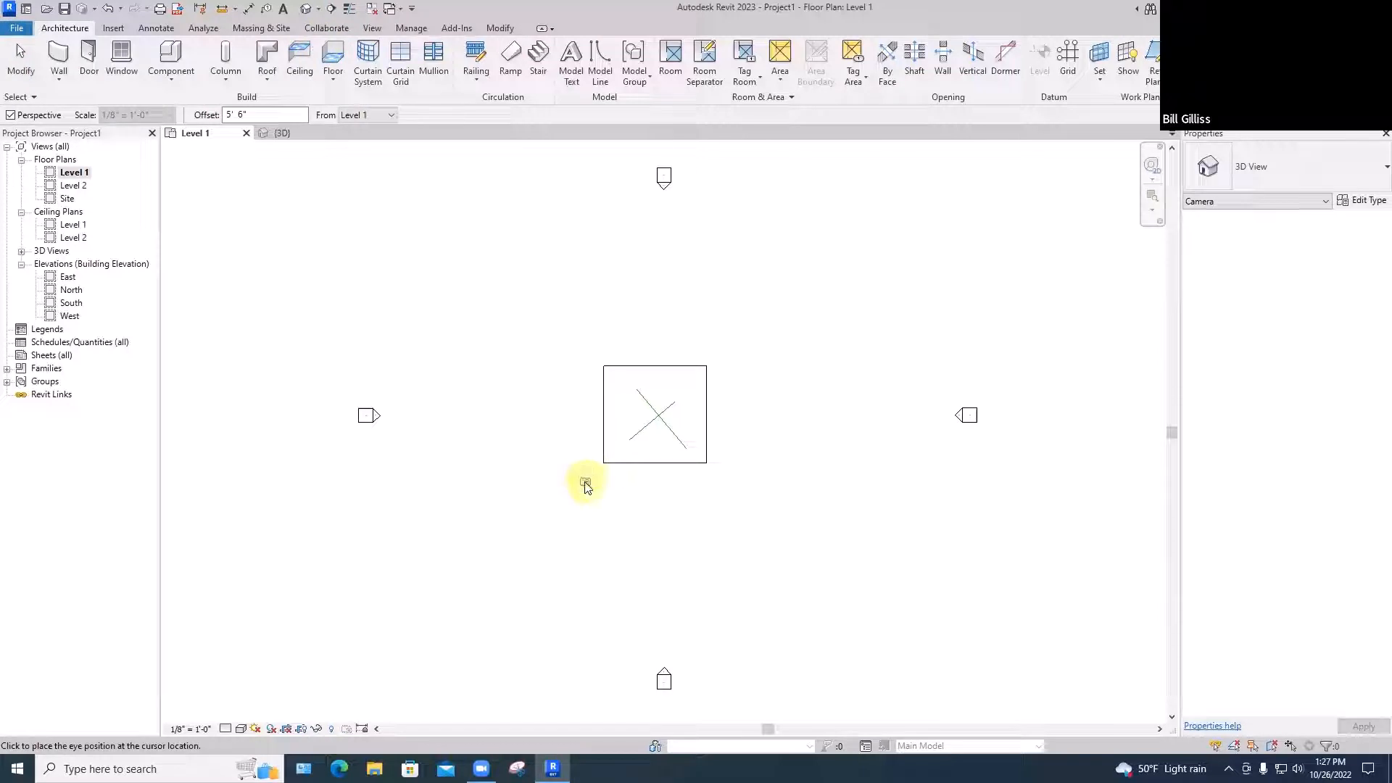
left_click(566, 503)
left_click(667, 397)
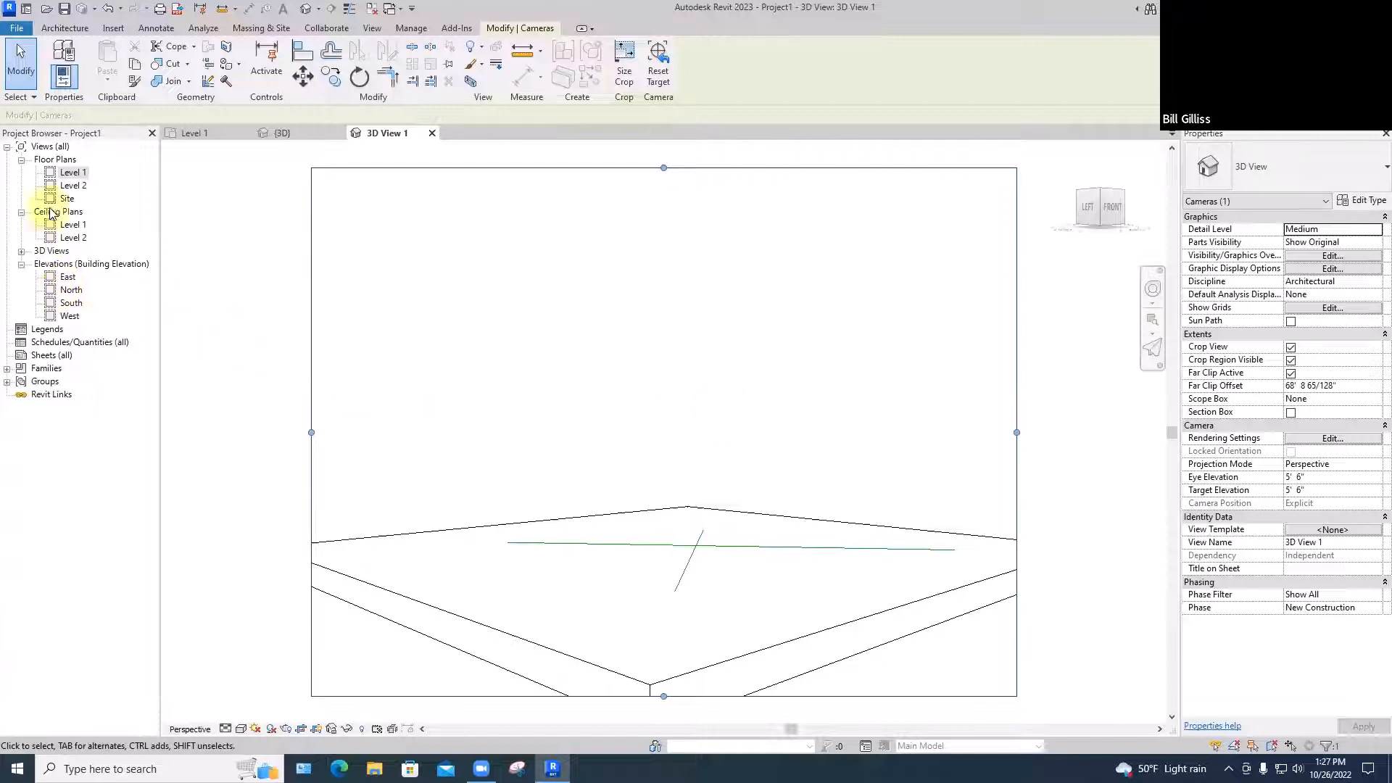
Reopen the Level 1 floor plan, deselect the camera, and zoom in
double_click(81, 174)
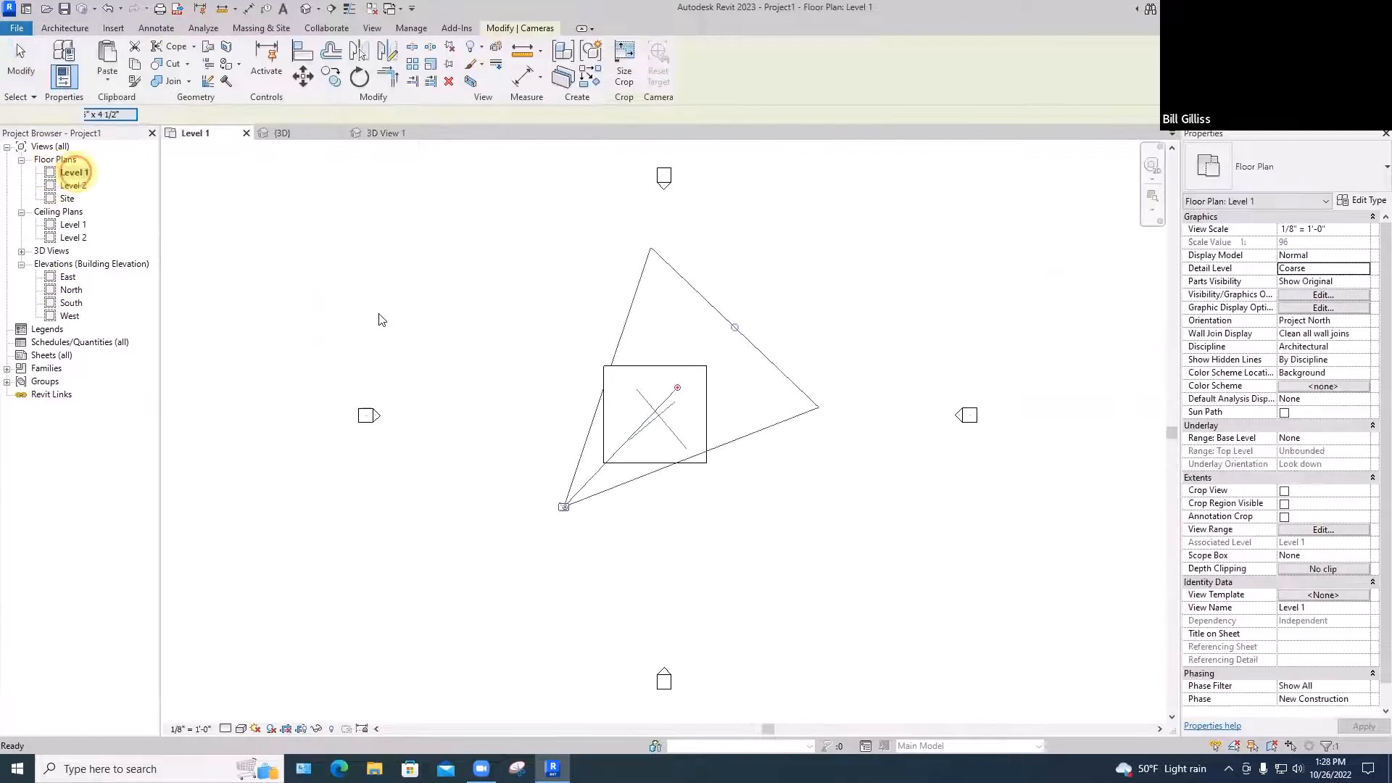
key("Escape")
scroll(630, 384, "up", 2)
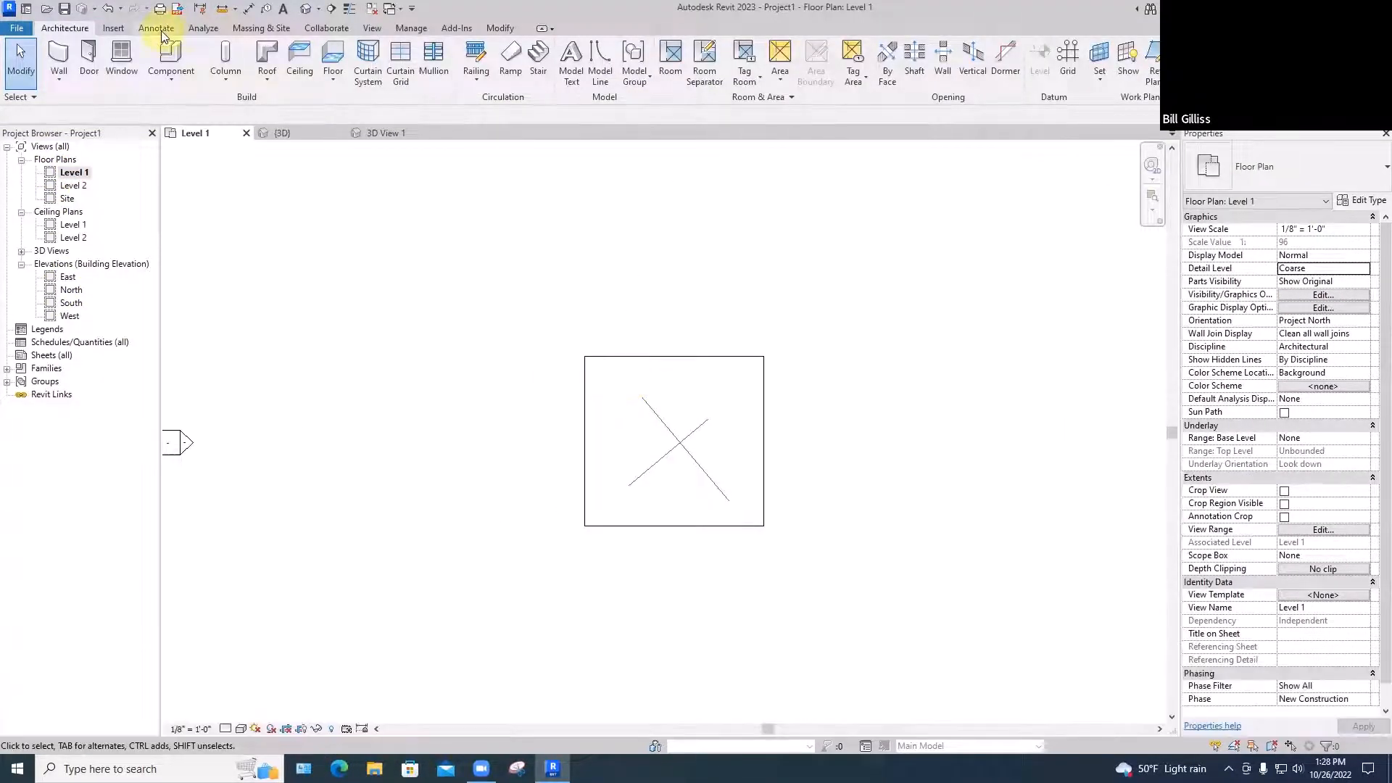
Begin a view-specific detail line at the rectangle's top-left corner in the Level 1 plan
left_click(157, 29)
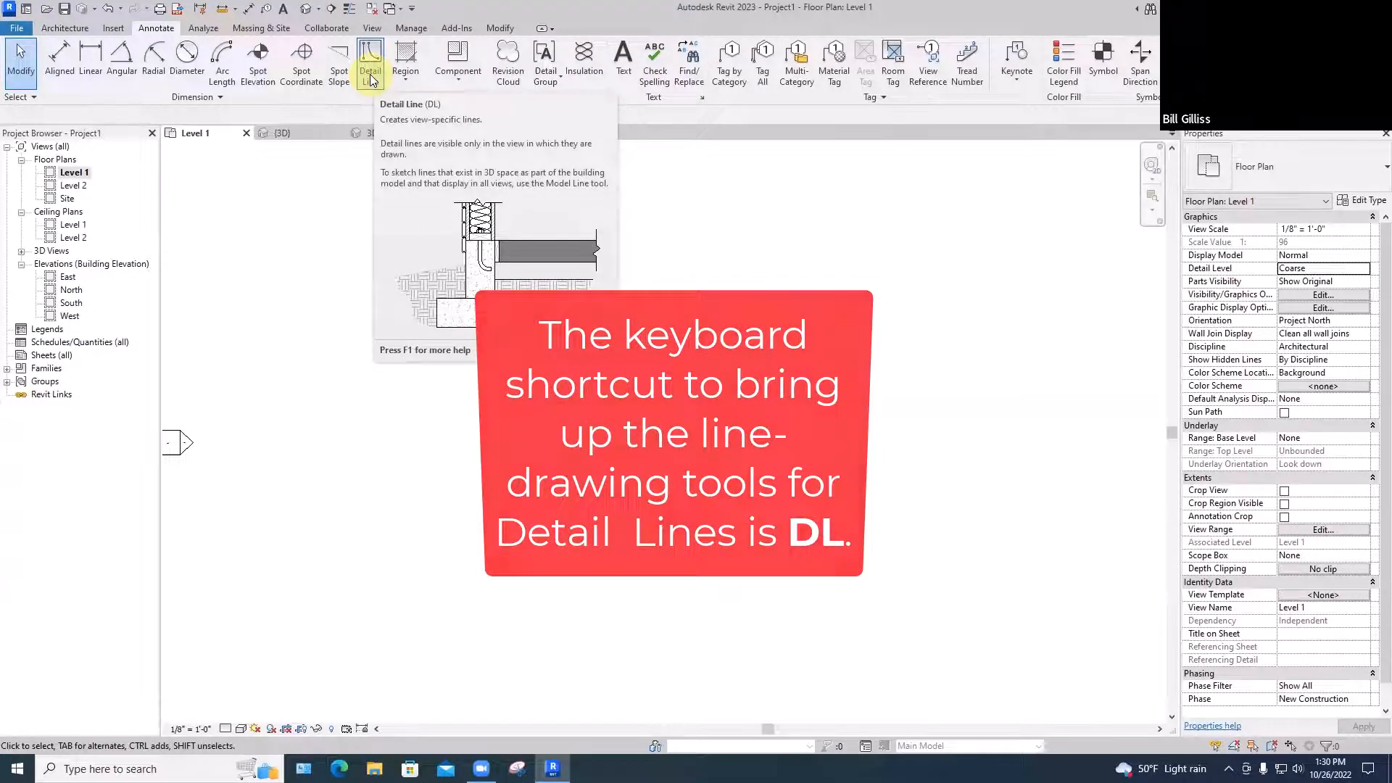
left_click(371, 78)
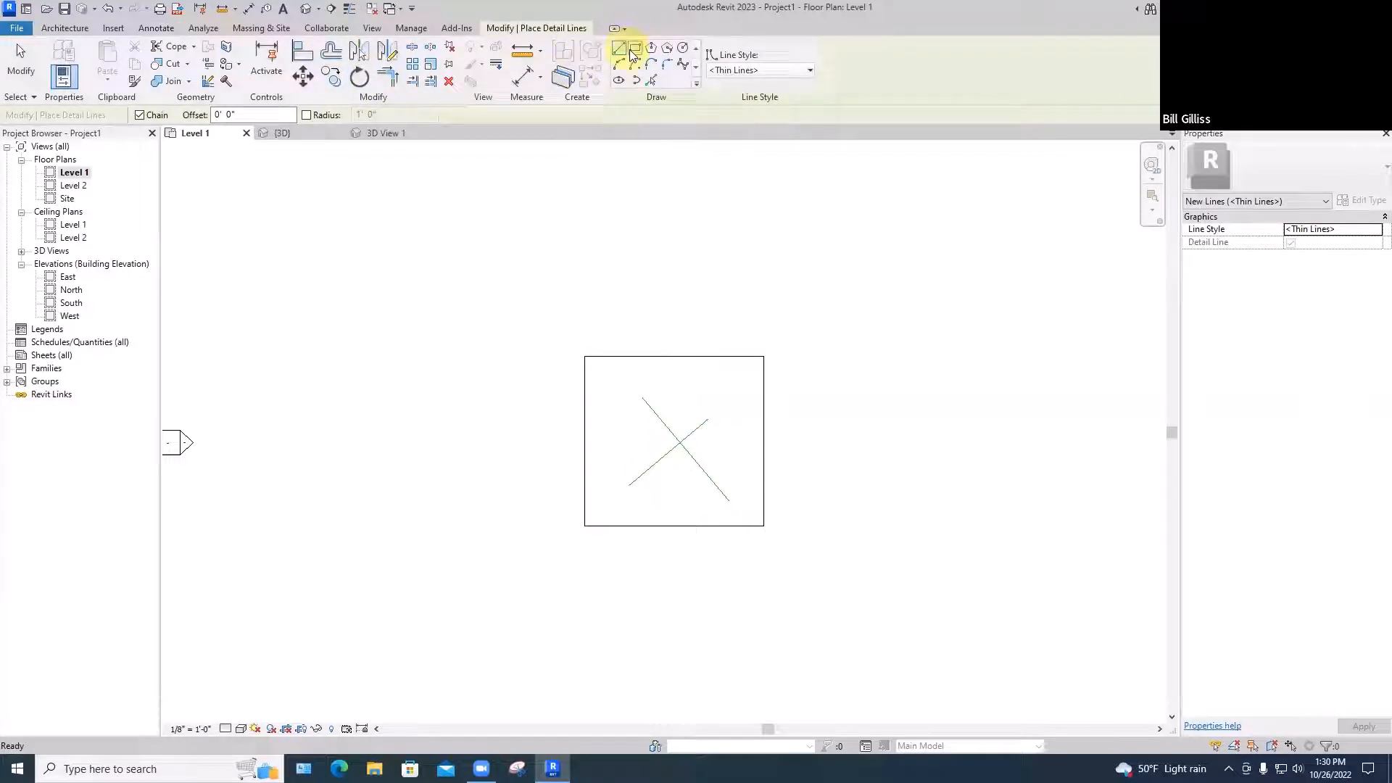
left_click(611, 380)
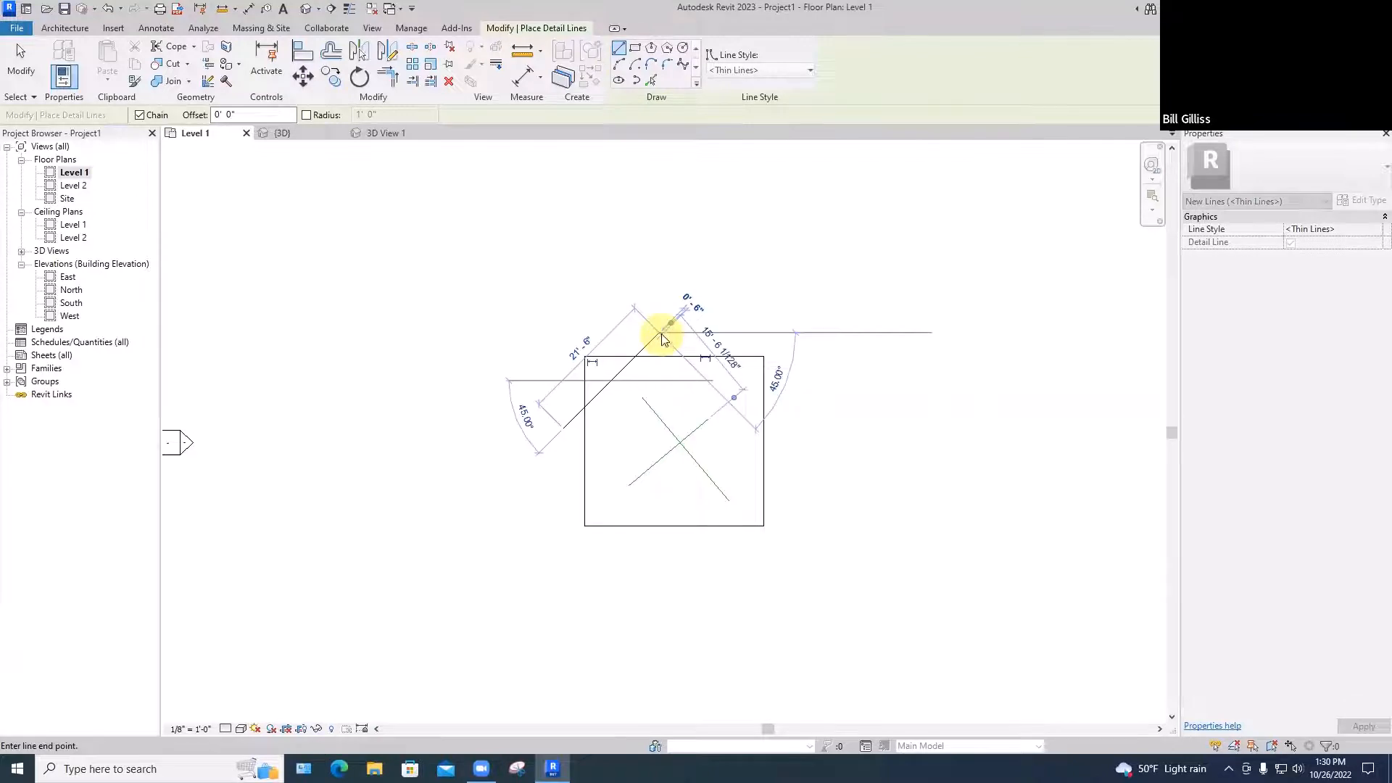
key("Escape")
key("Escape")
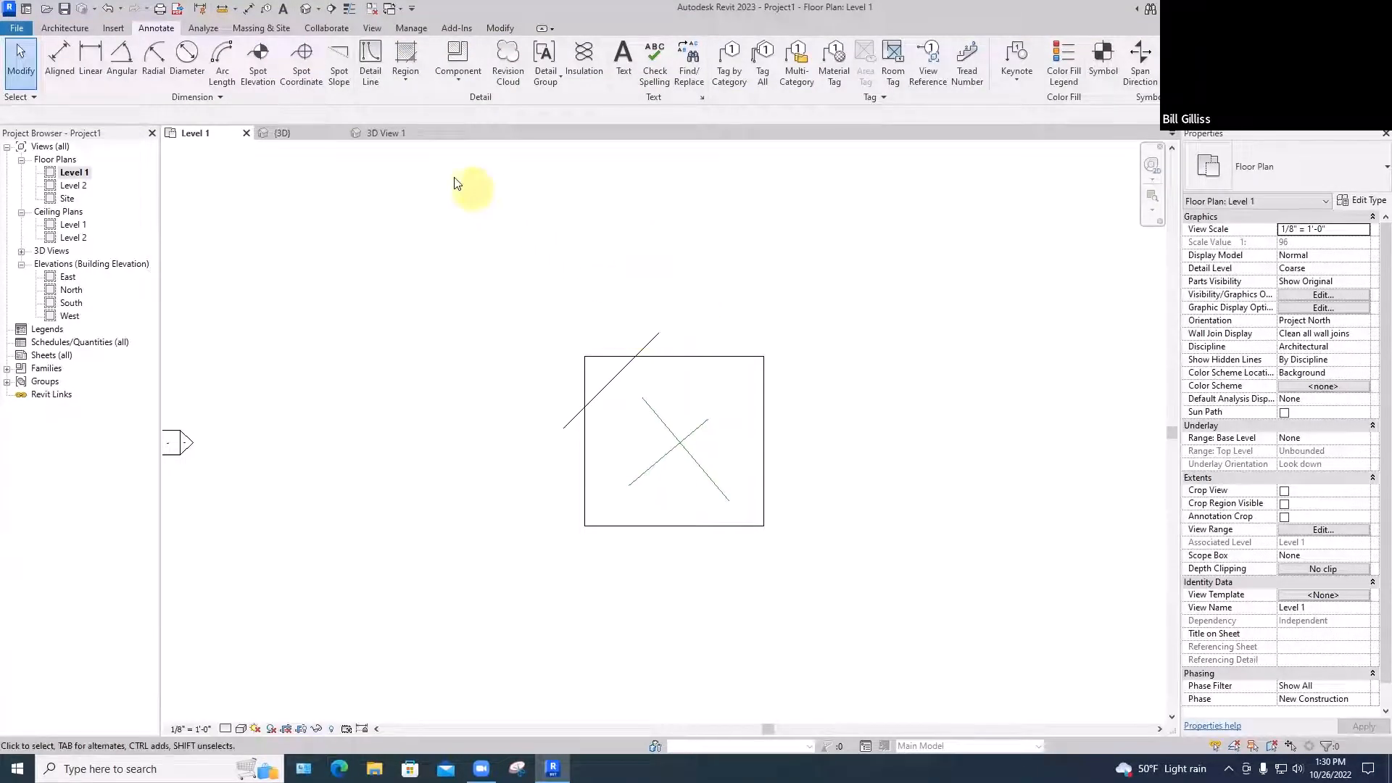
In the {3D} view, select a crossing model line and give it the Centerline style
left_click(306, 139)
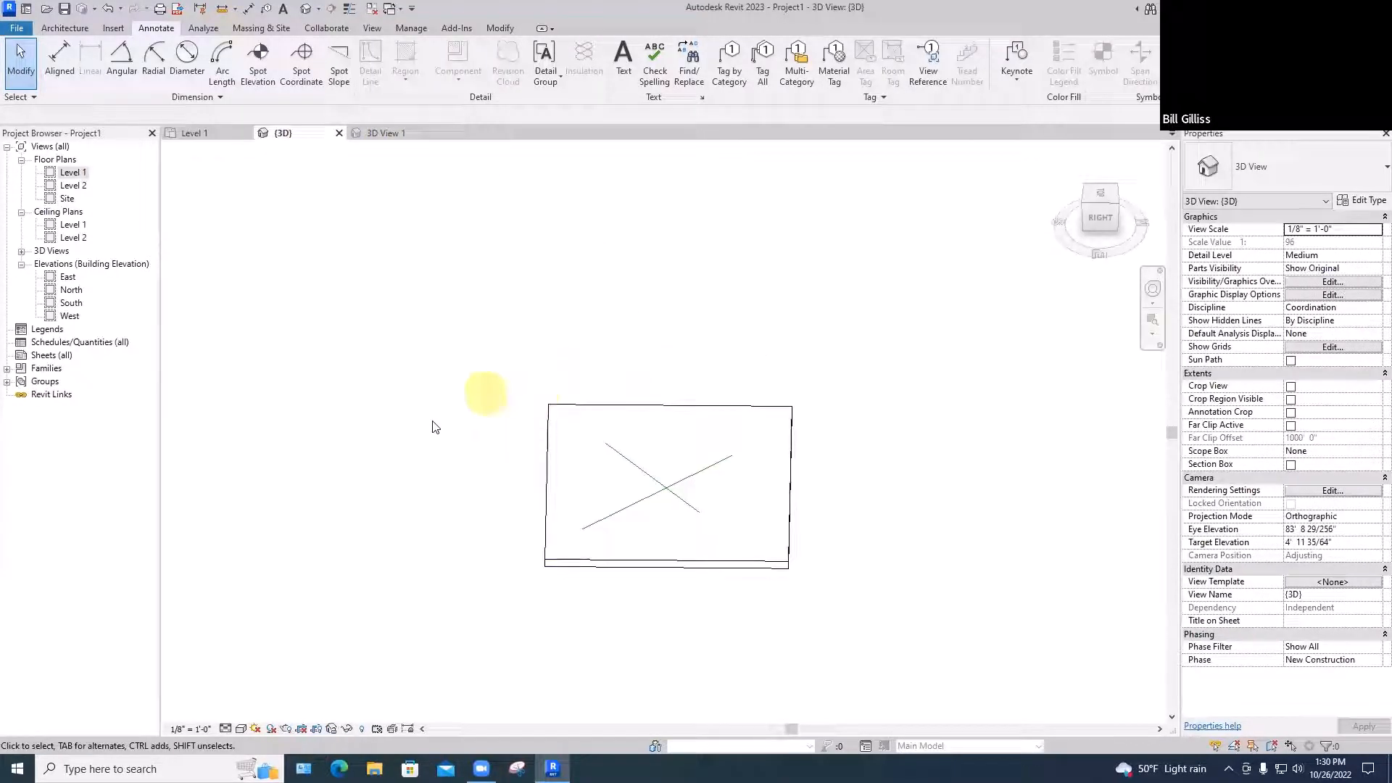
left_click(616, 459)
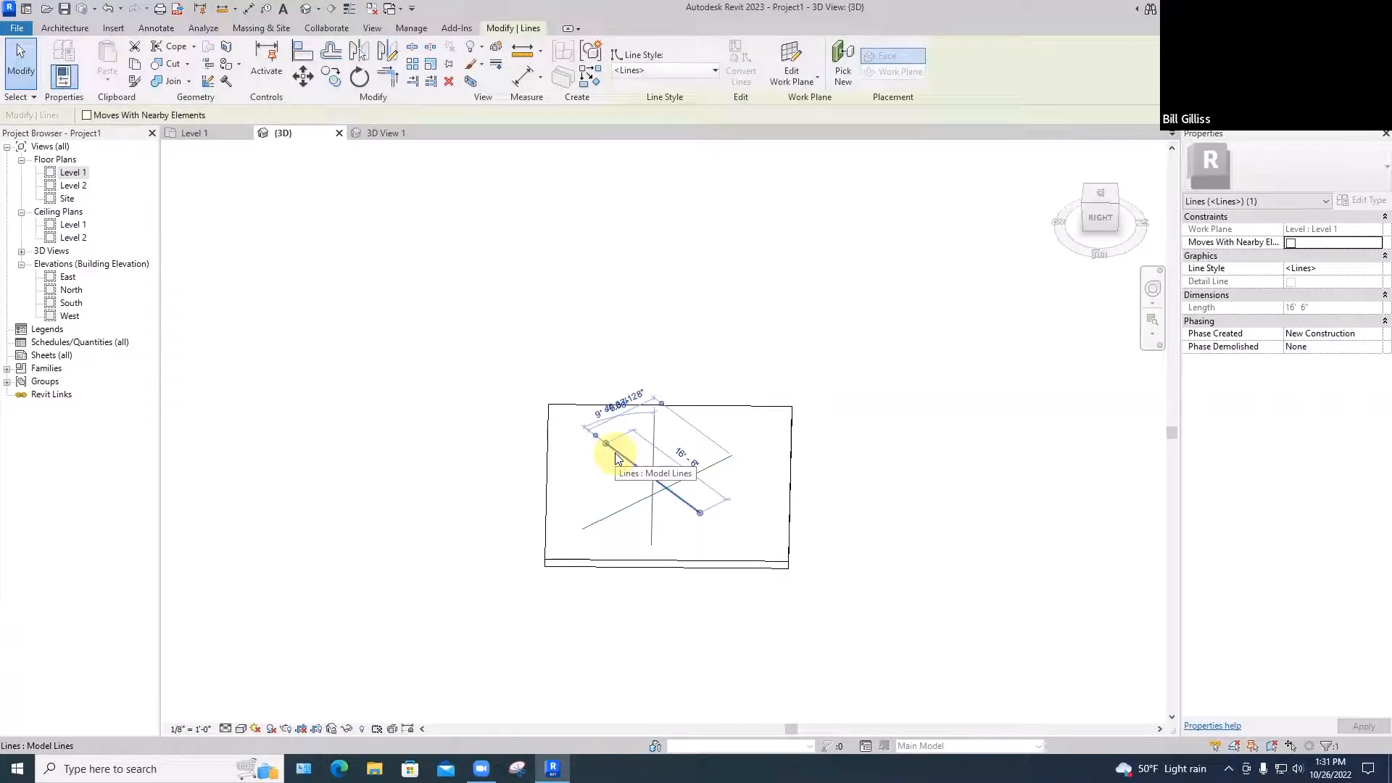
key("Escape")
key("Escape")
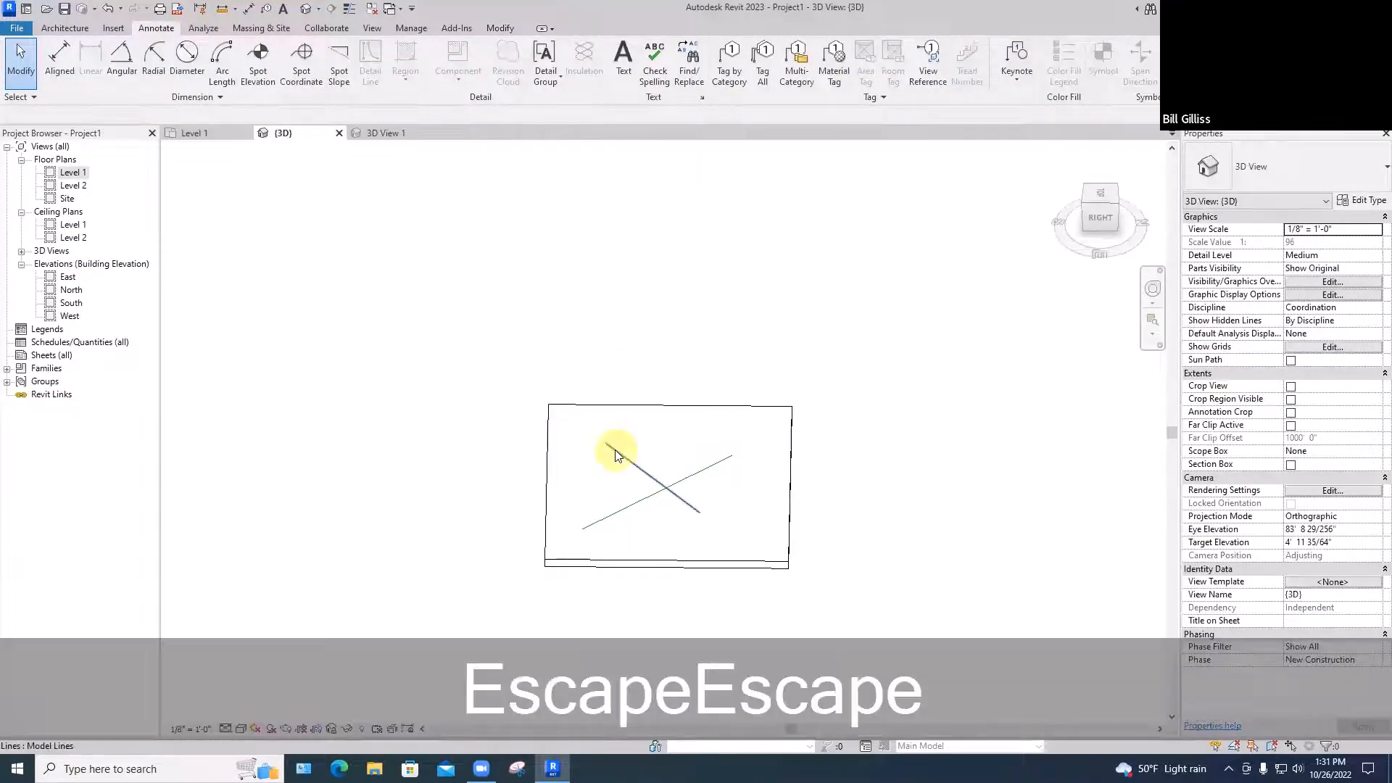
left_click(615, 451)
left_click(698, 69)
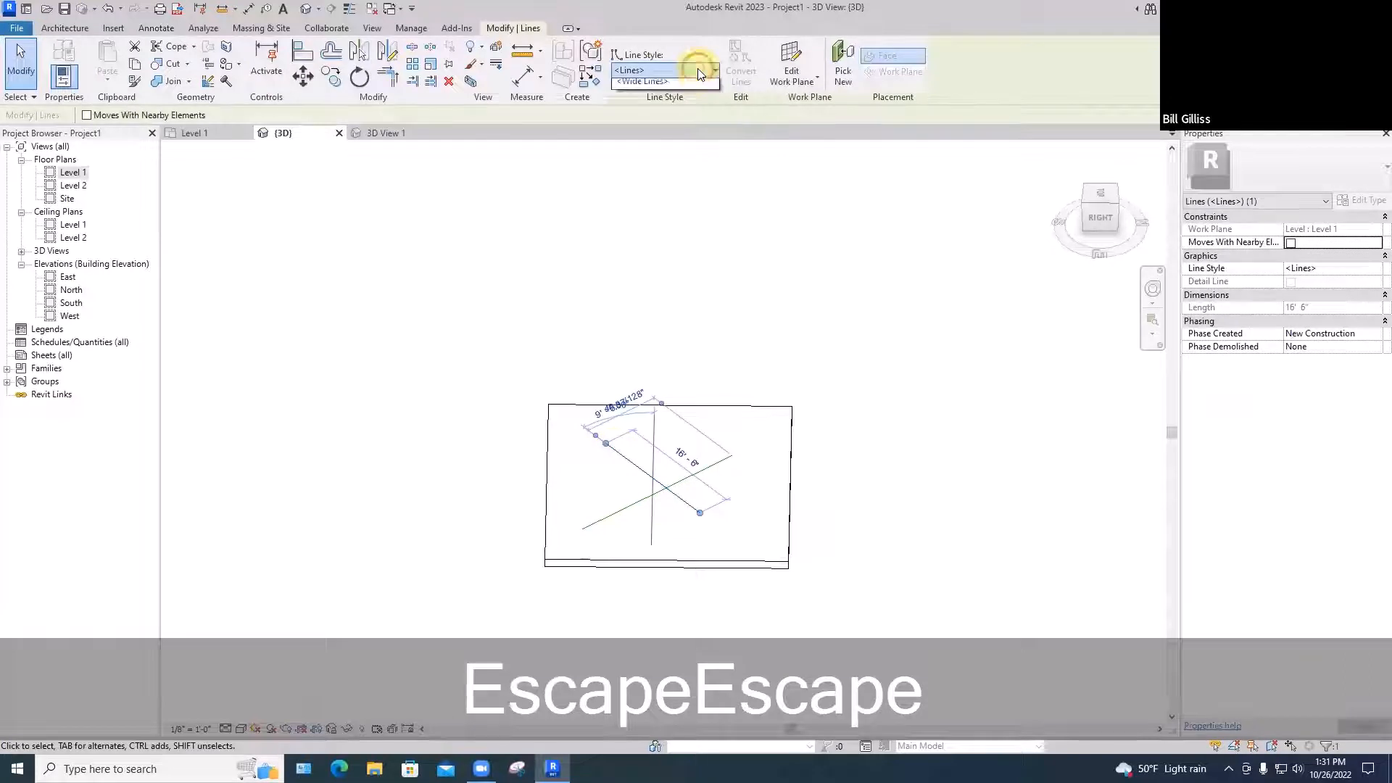
left_click(648, 102)
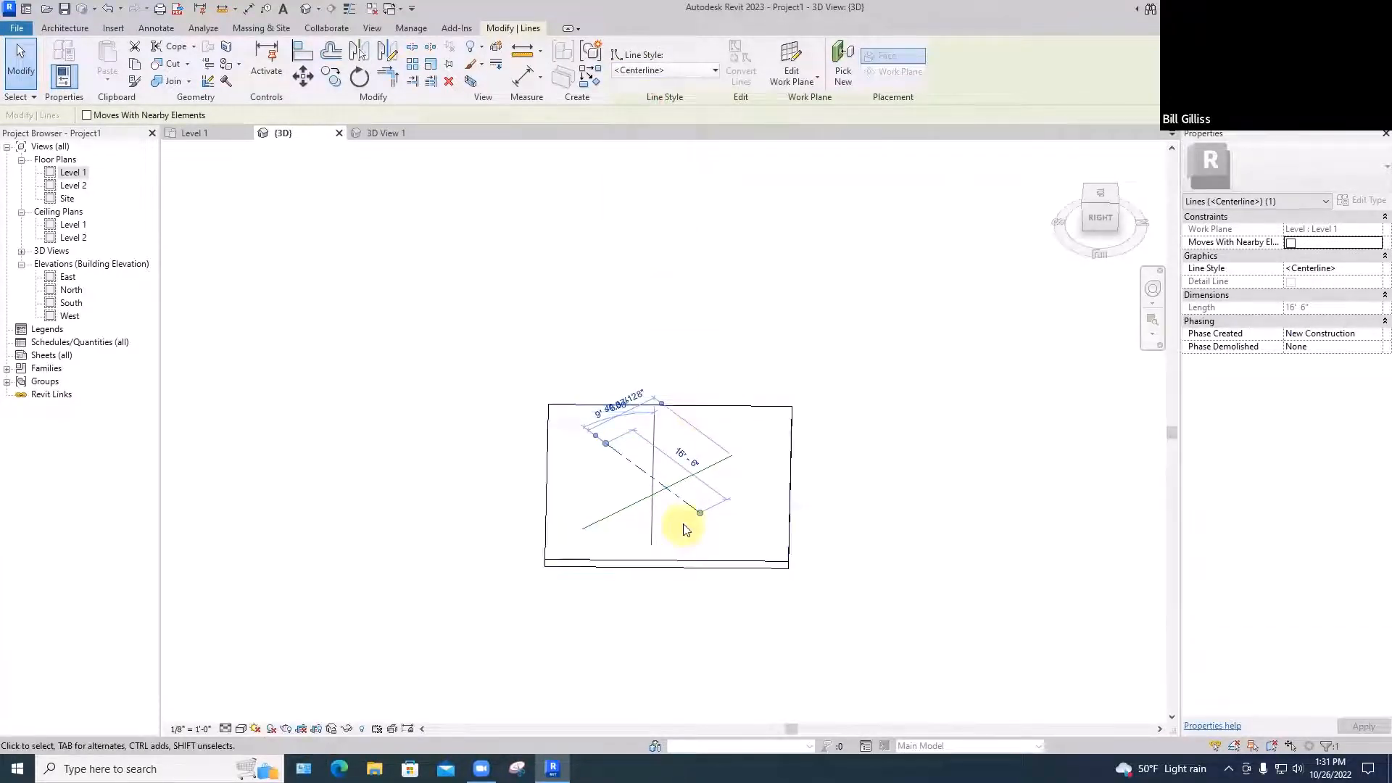
Change the line's style to Overhead, then to Wide Lines, and deselect it
scroll(682, 526, "up", 3)
scroll(683, 528, "up", 1)
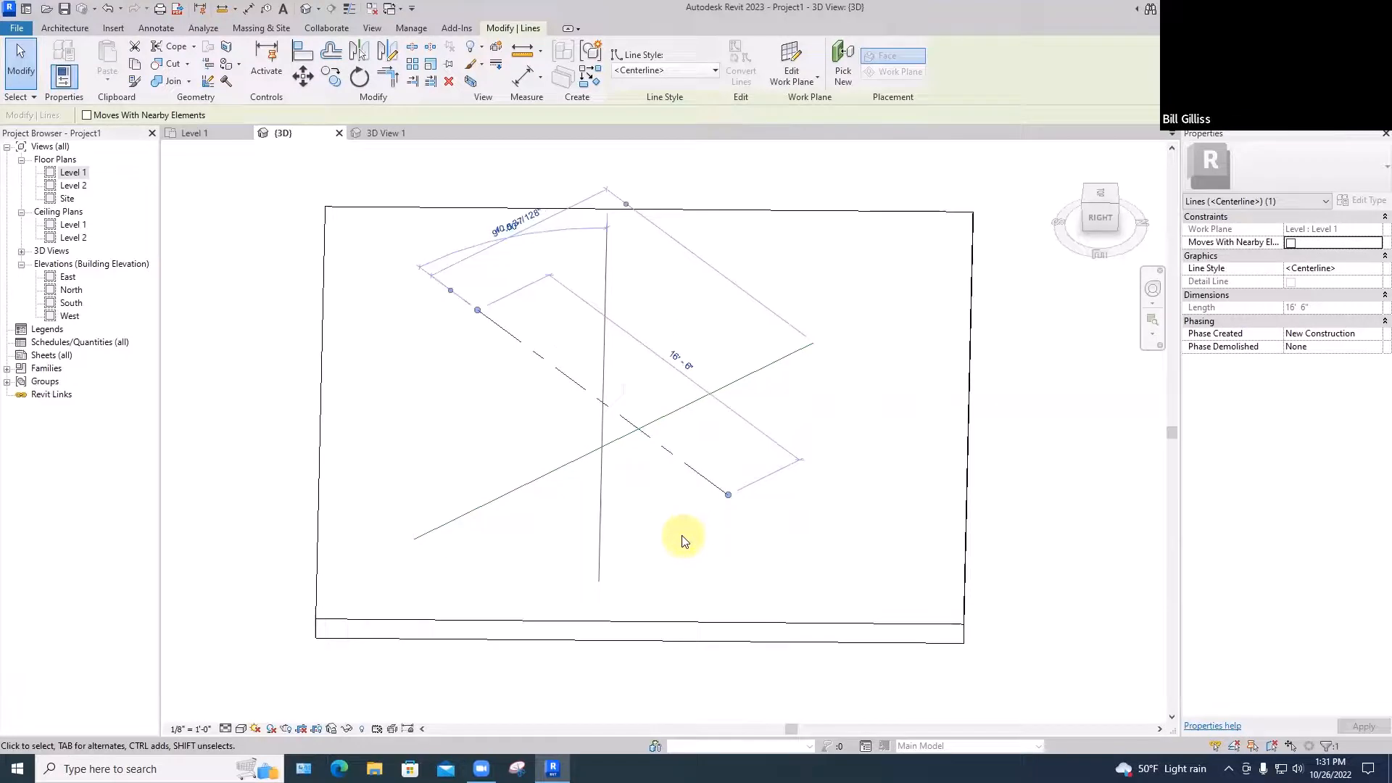
left_click(688, 70)
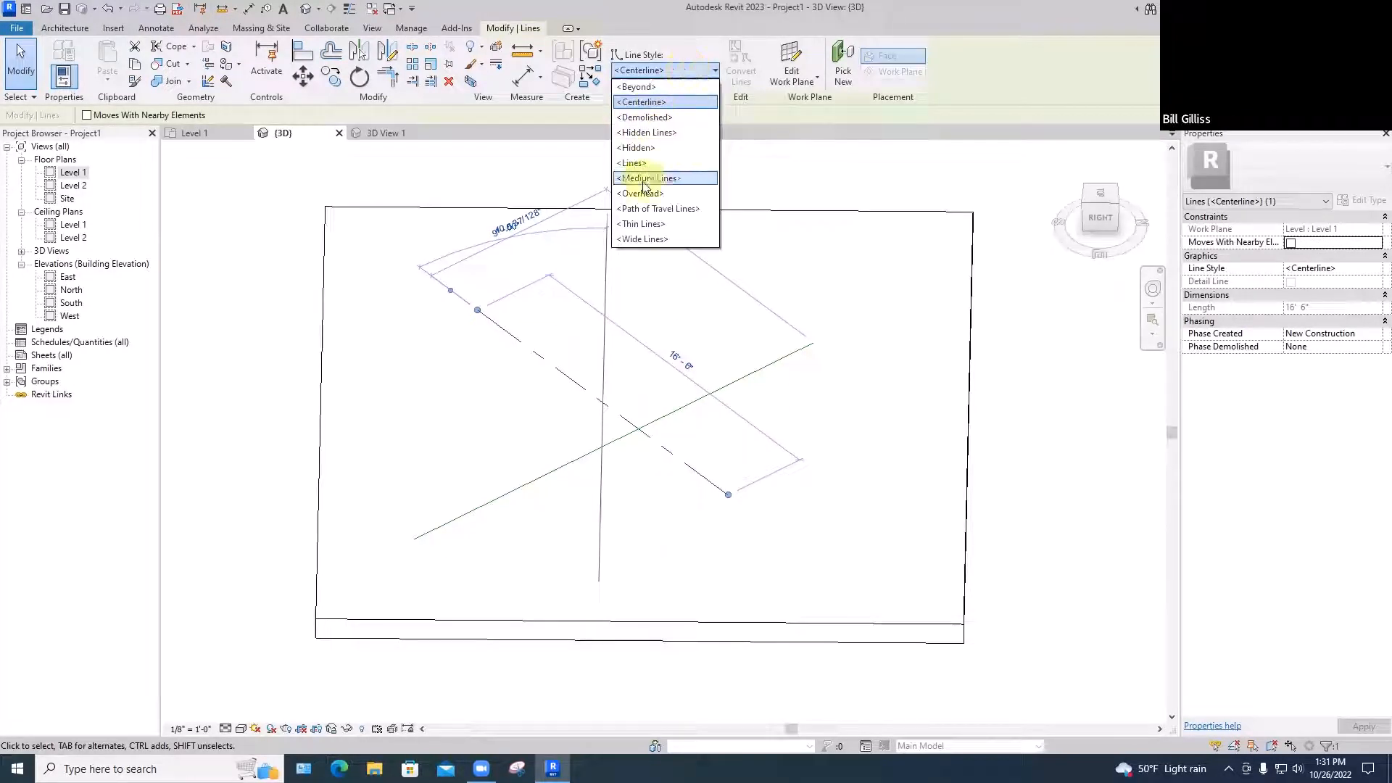
left_click(644, 195)
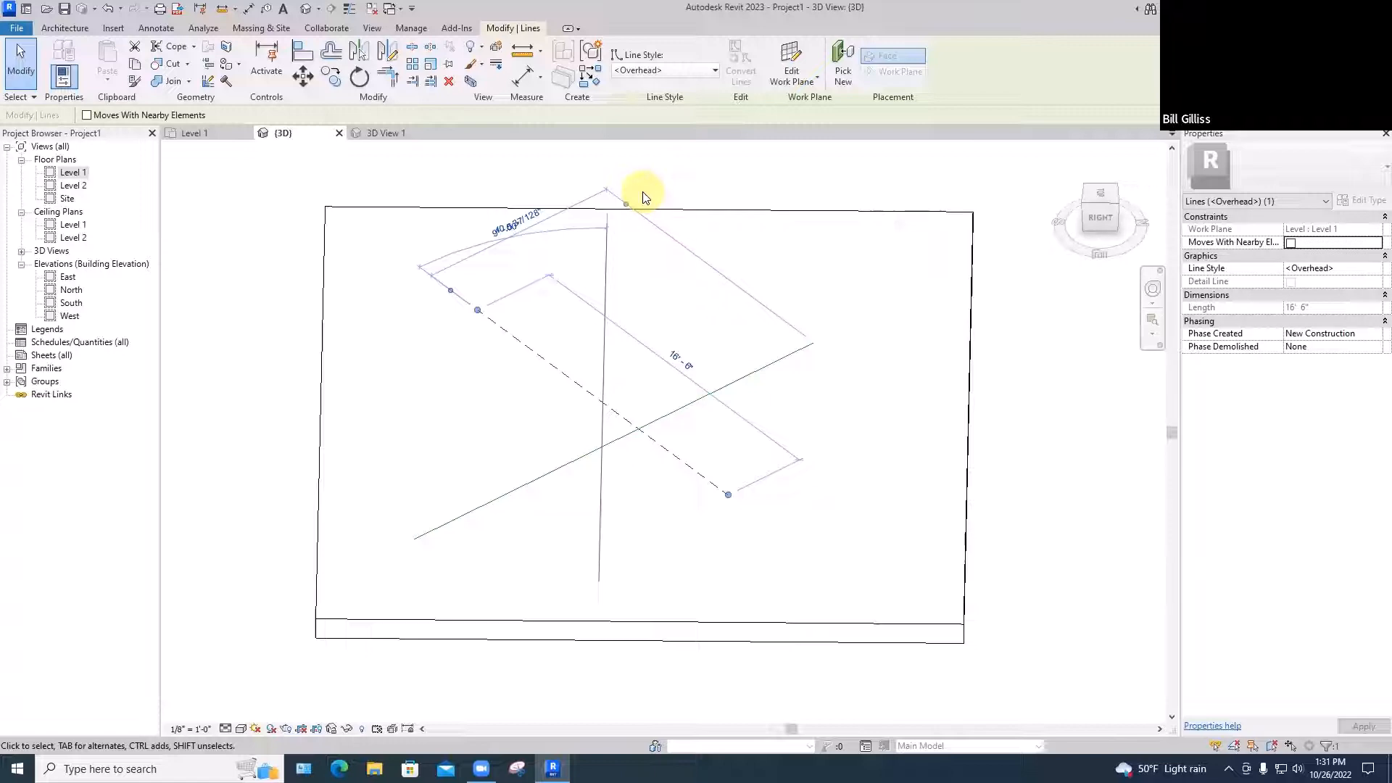
left_click(660, 71)
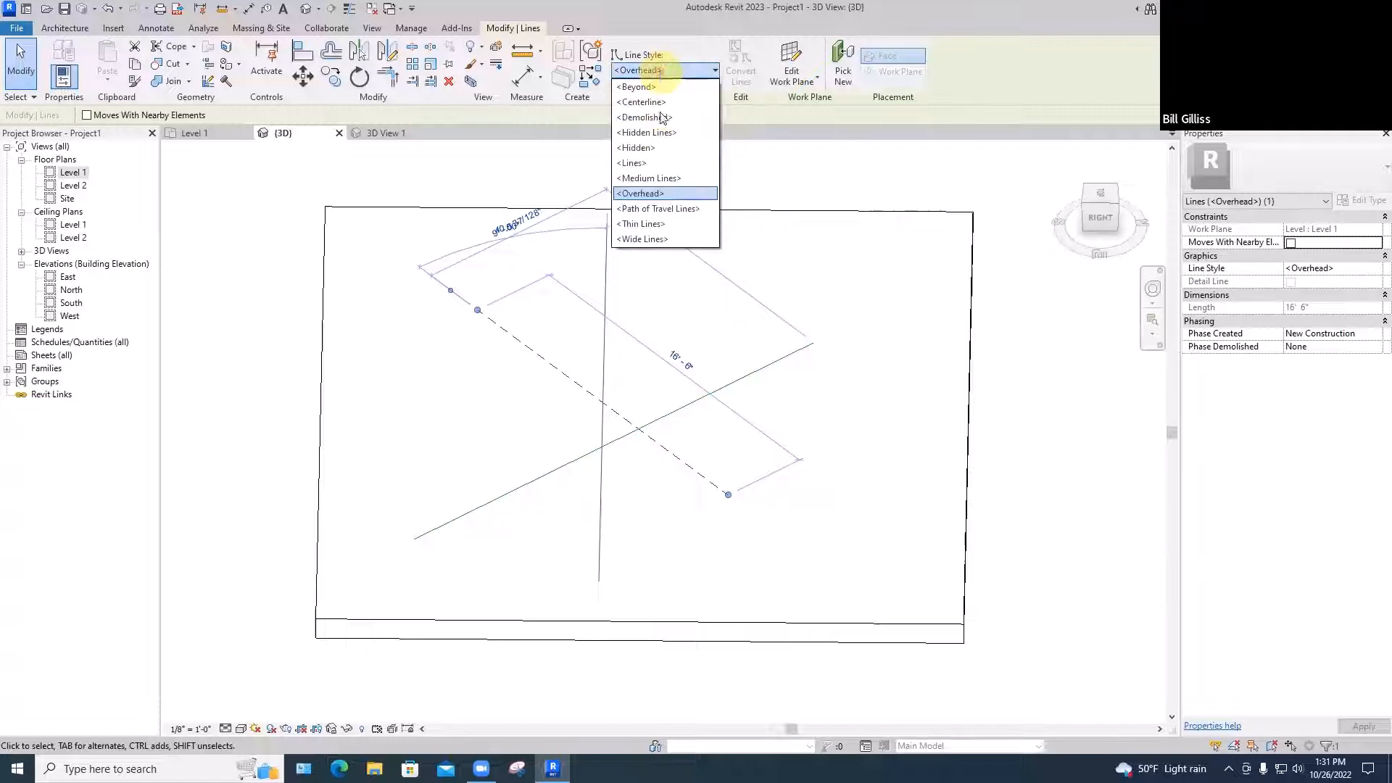
left_click(642, 238)
left_click(741, 303)
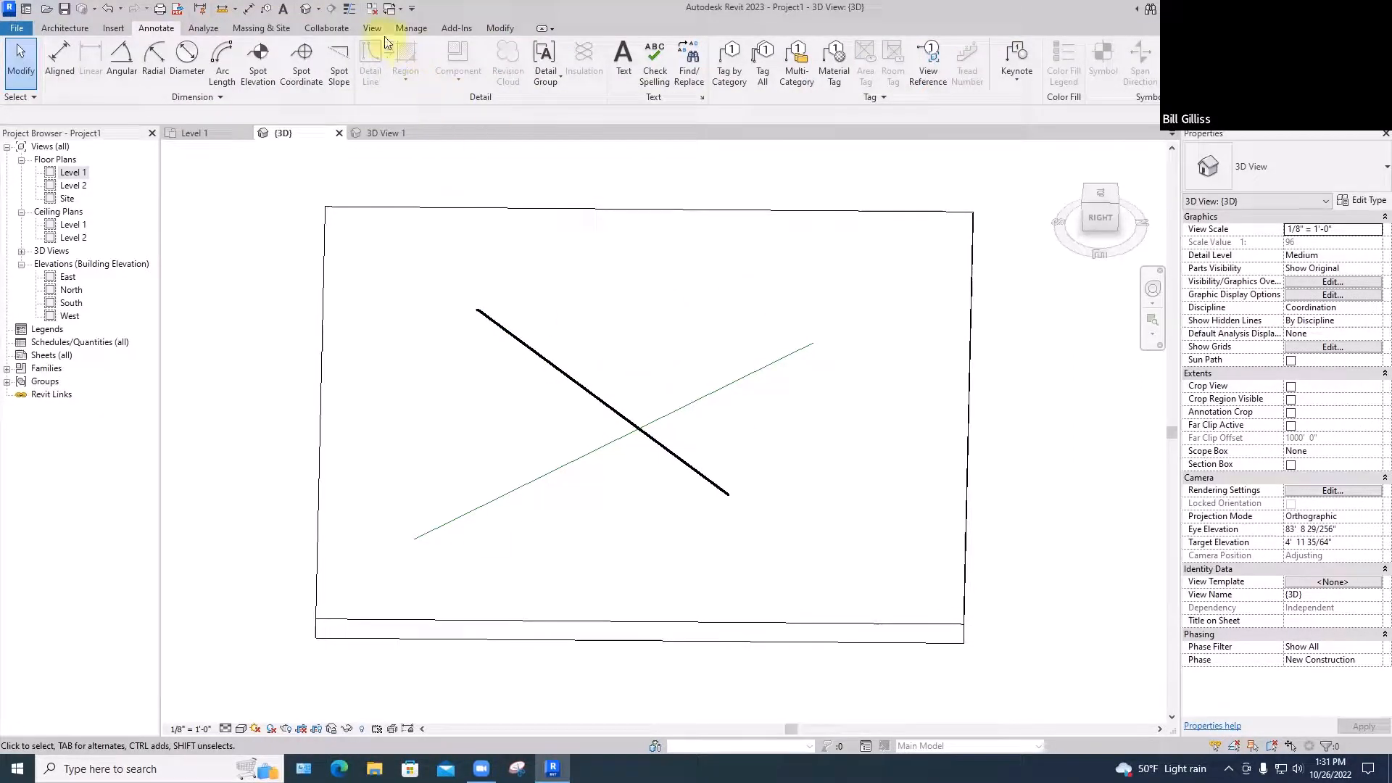
Toggle Thin Lines repeatedly to compare line weights, leaving all lines thin
left_click(349, 13)
left_click(349, 13)
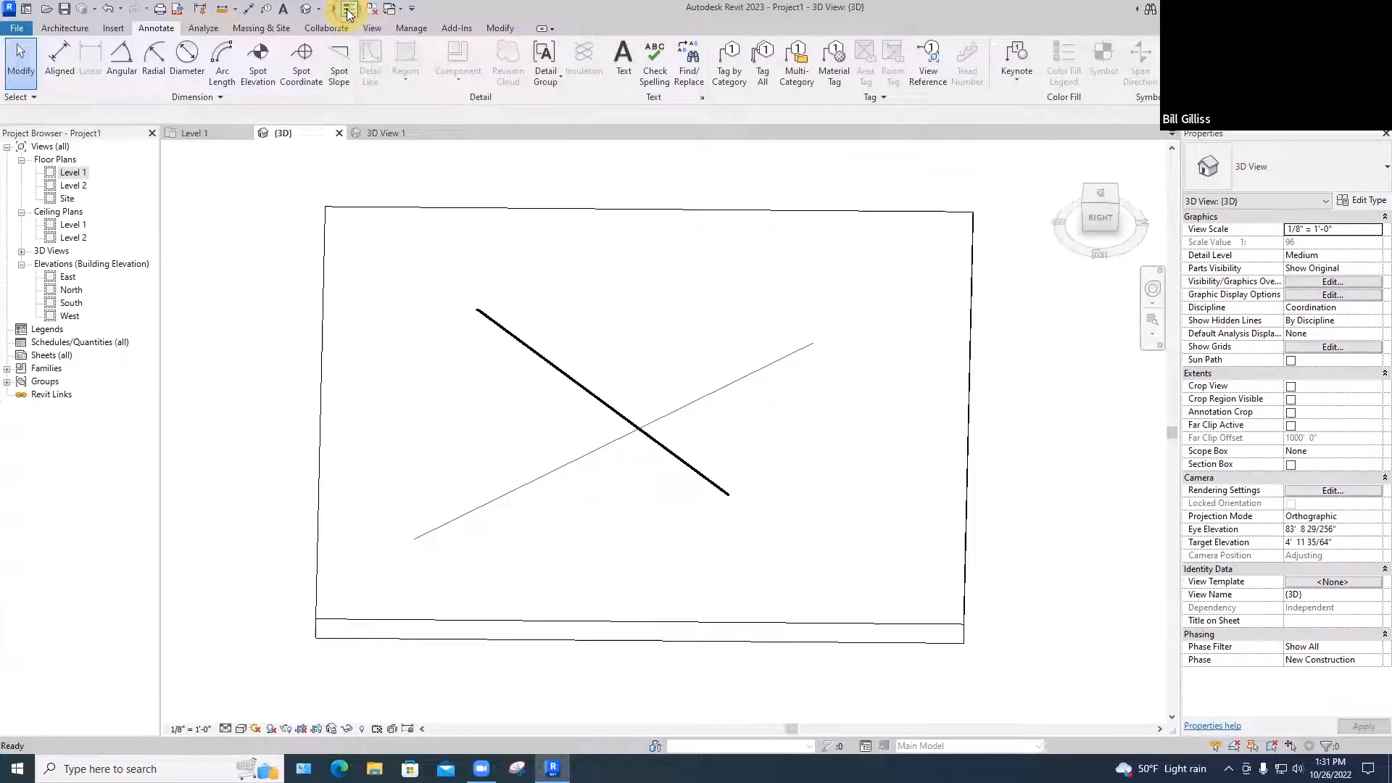
left_click(349, 13)
left_click(349, 13)
left_click(349, 13)
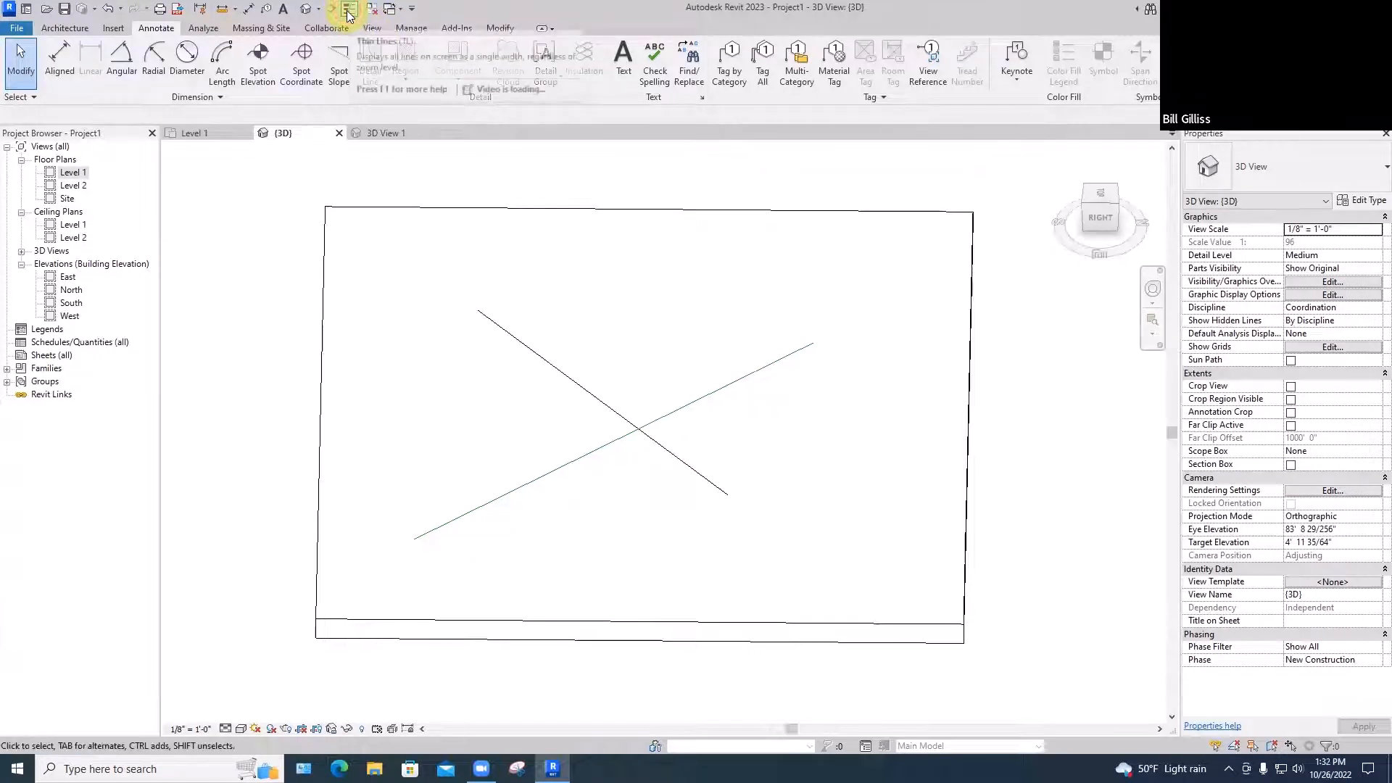
left_click(348, 13)
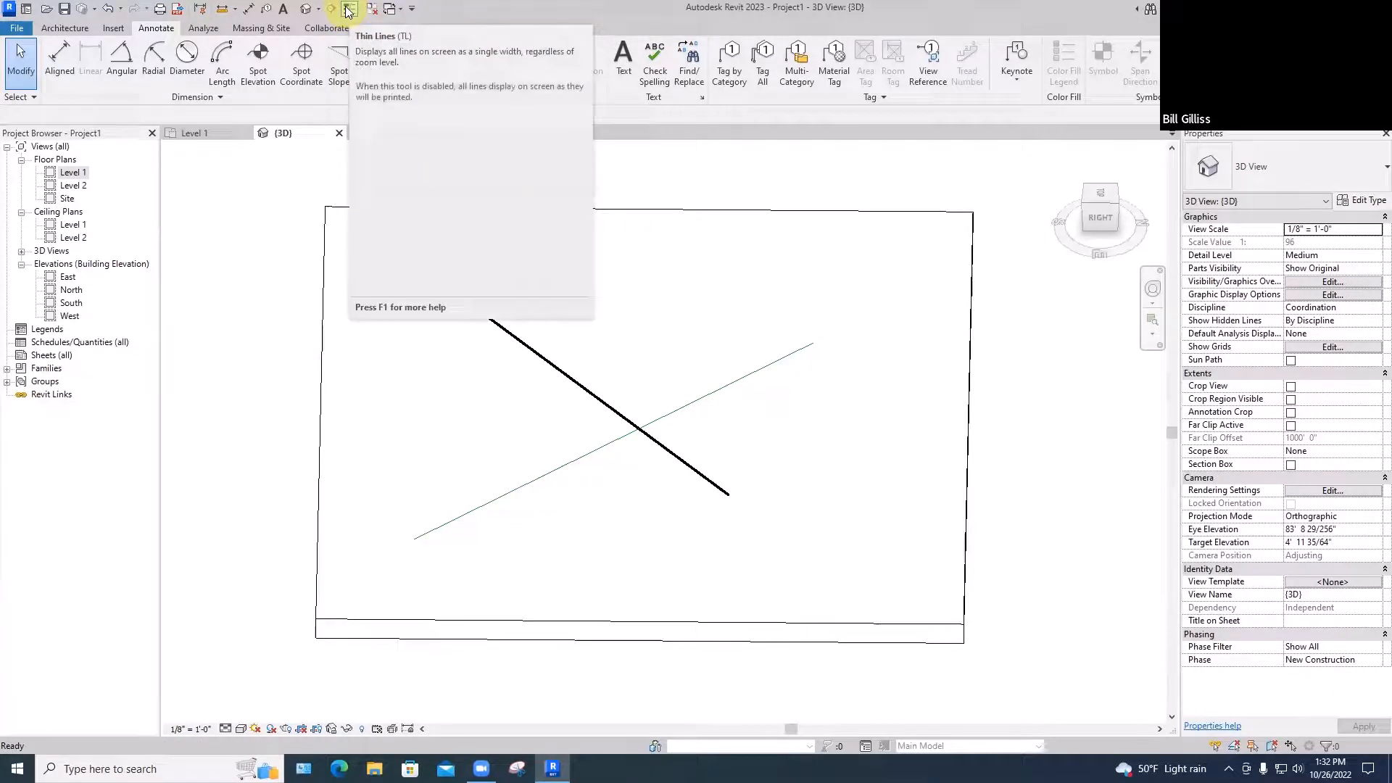
left_click(349, 10)
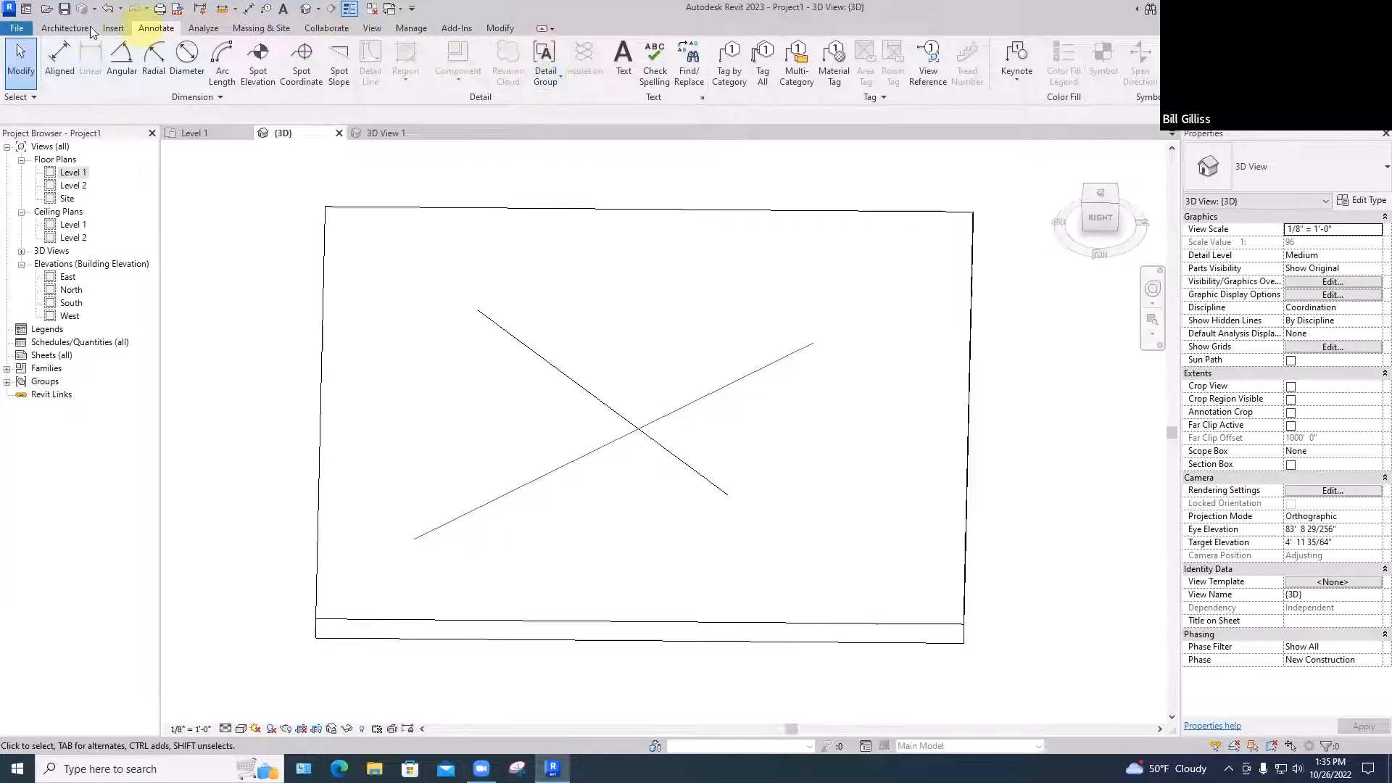
left_click(541, 29)
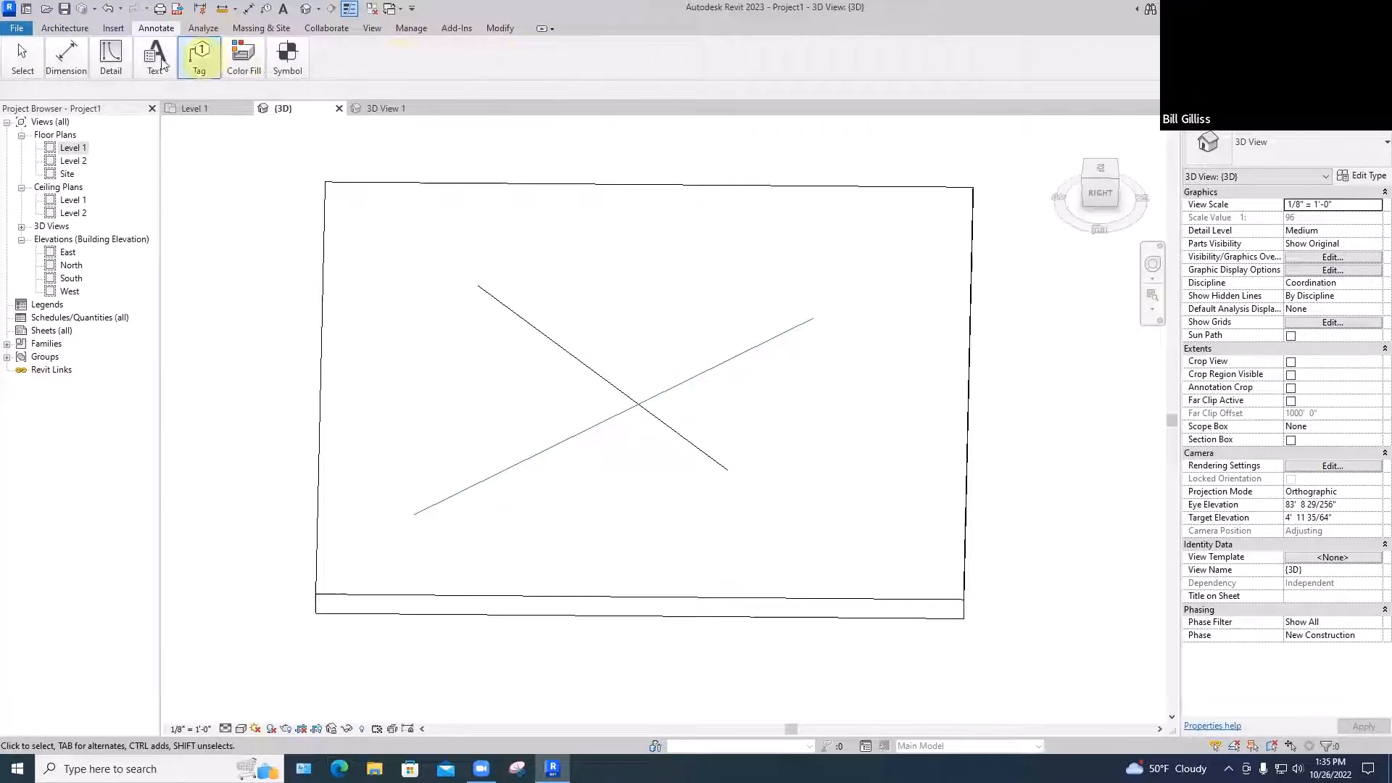
left_click(541, 28)
left_click(541, 28)
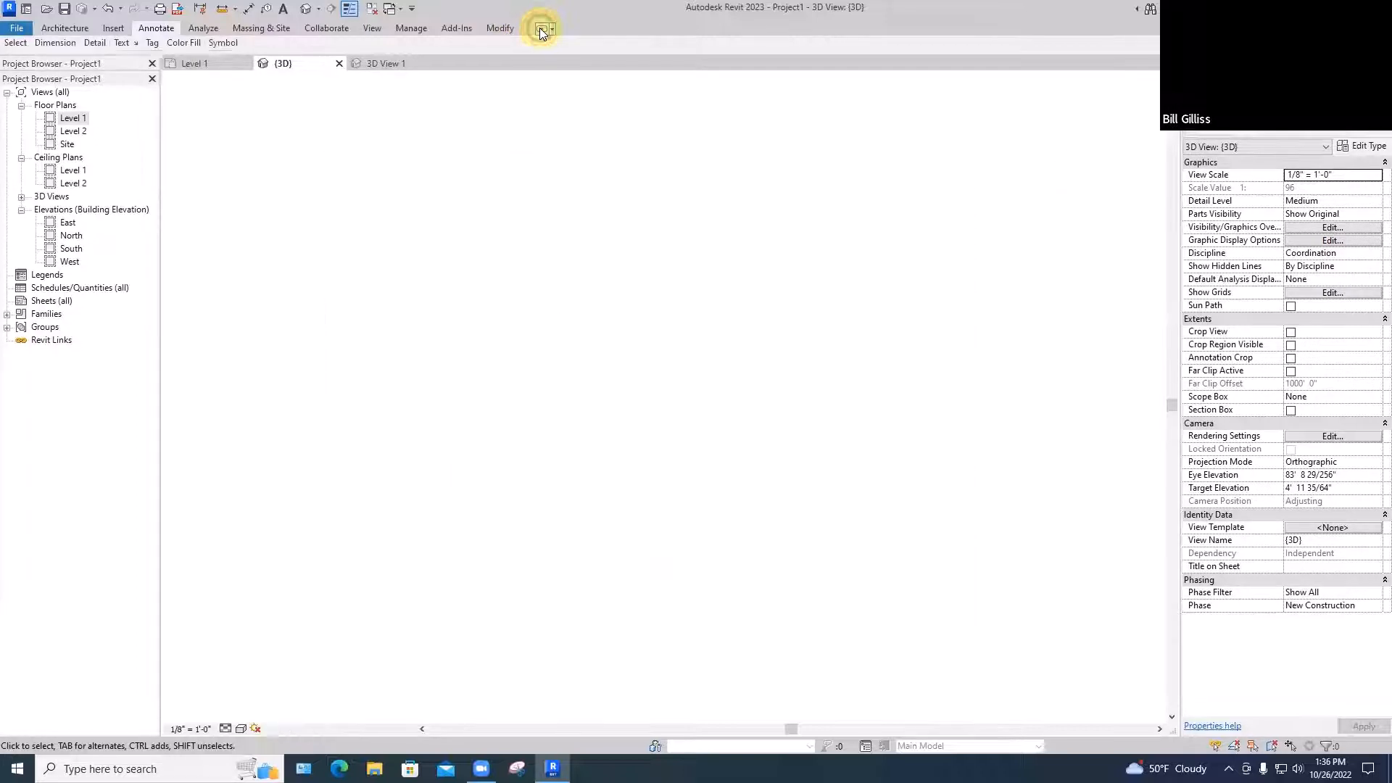
left_click(541, 29)
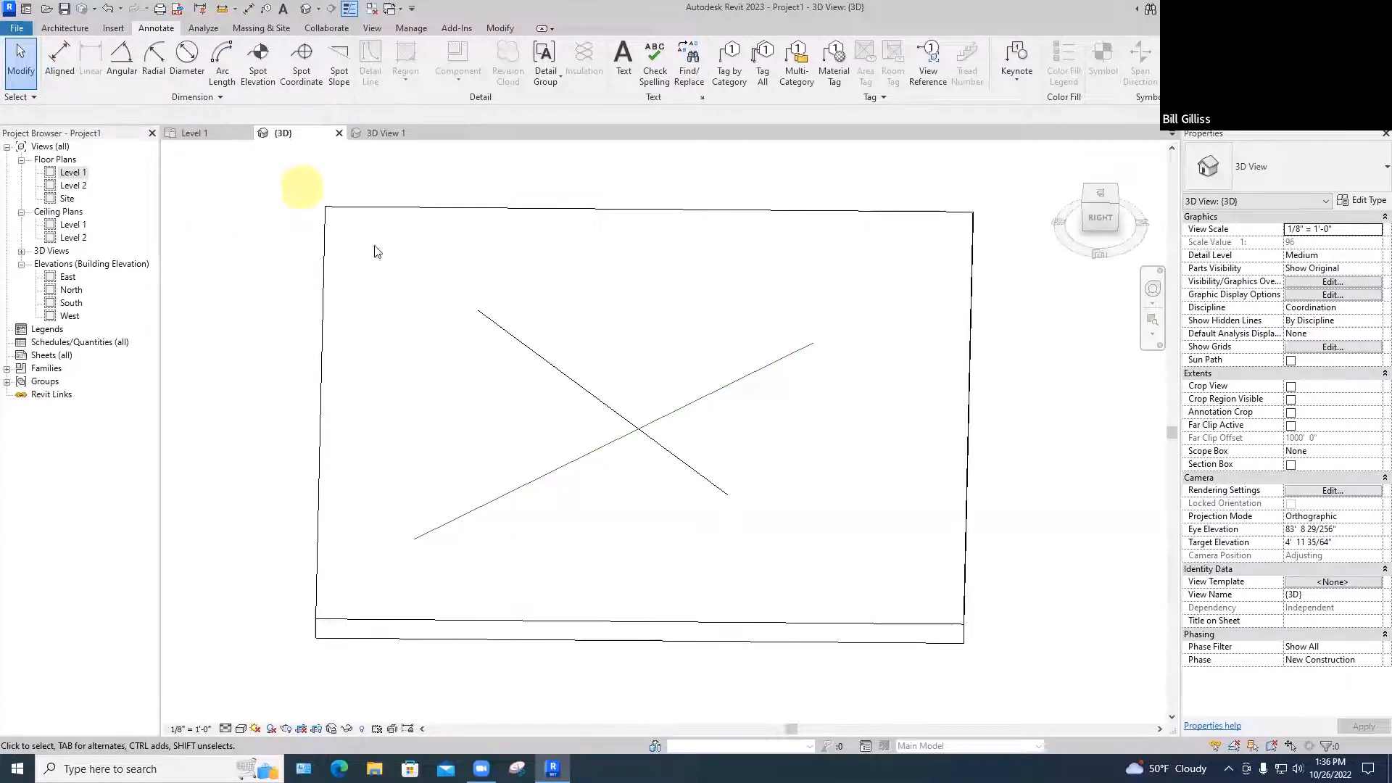
Orbit the 3D model, then go back to Level 1 and frame the rectangle, X and corner line
middle_click_drag(395, 258, 392, 186, "shift")
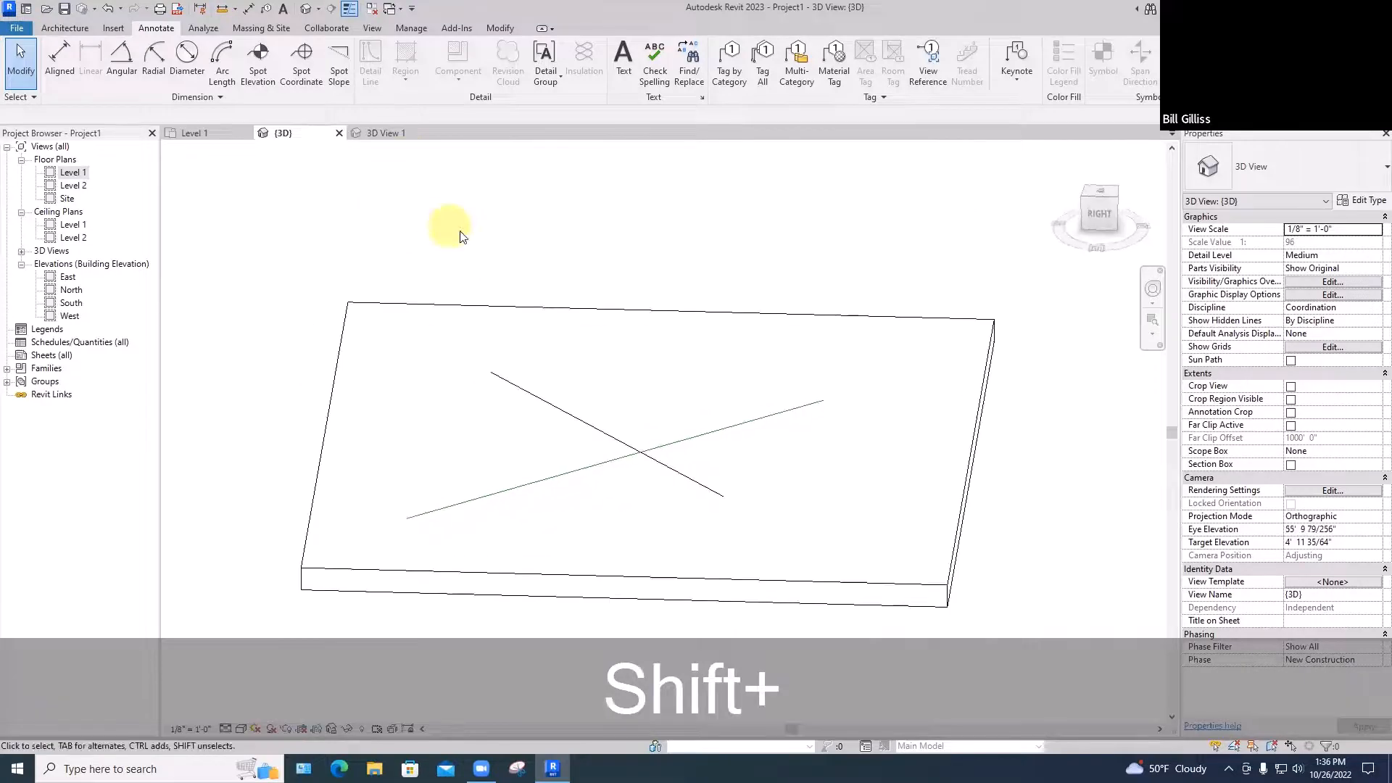
left_click(388, 132)
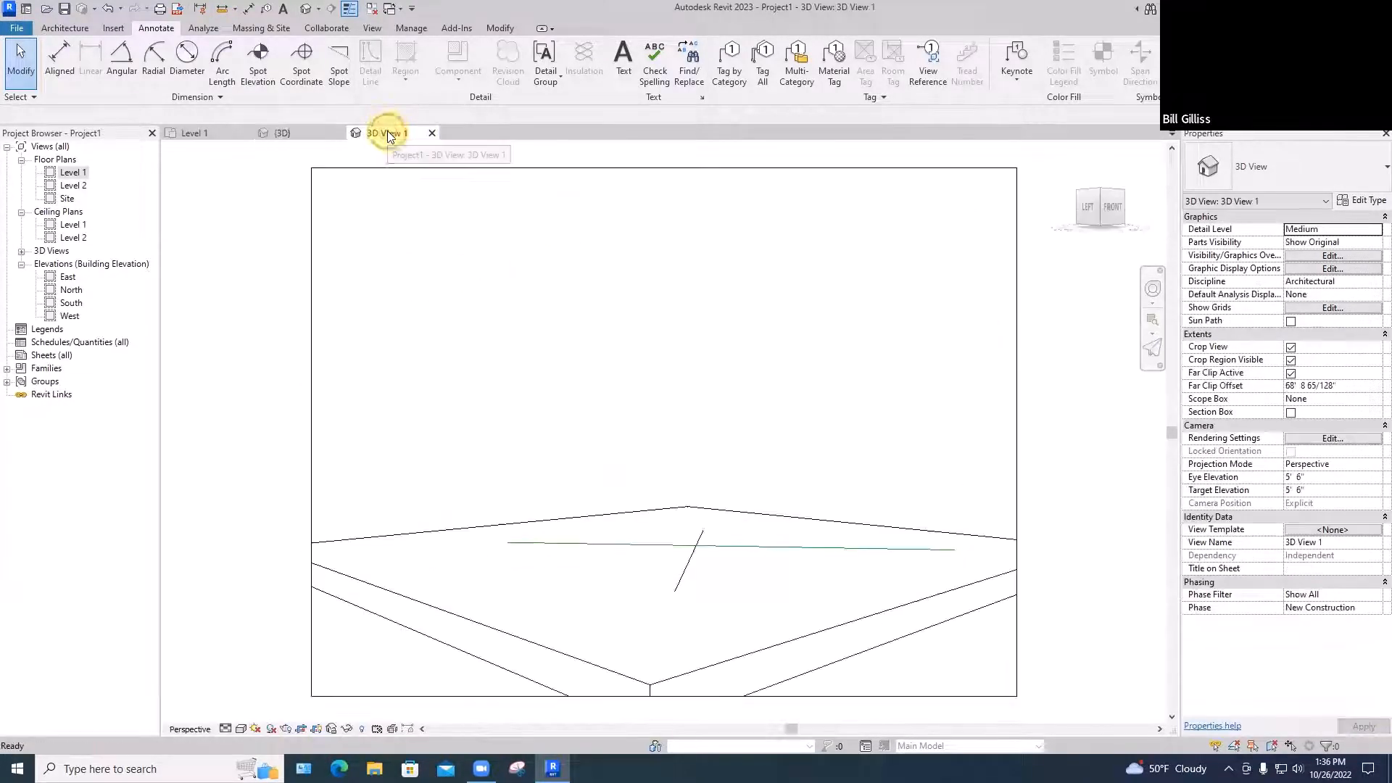
left_click(186, 132)
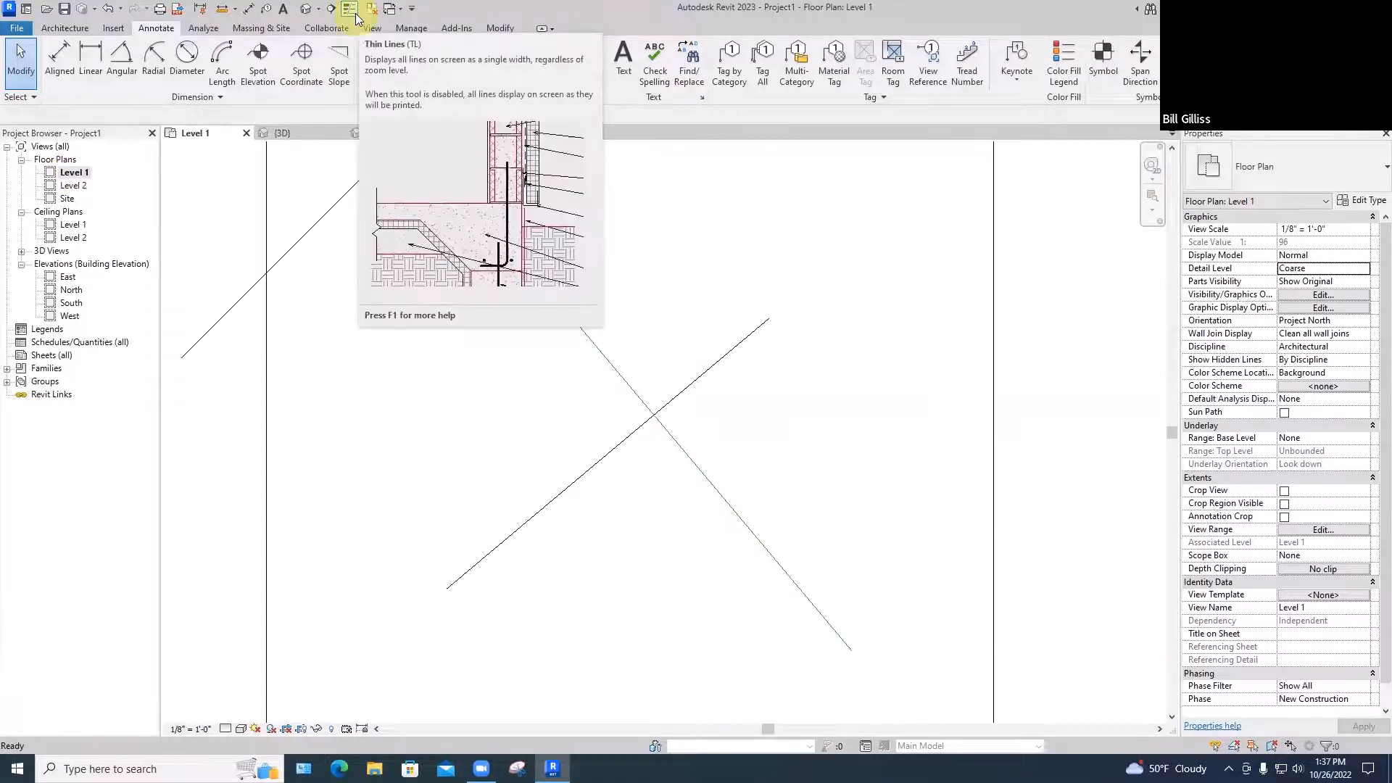
scroll(802, 179, "down", 4)
middle_click_drag(805, 185, 492, 266)
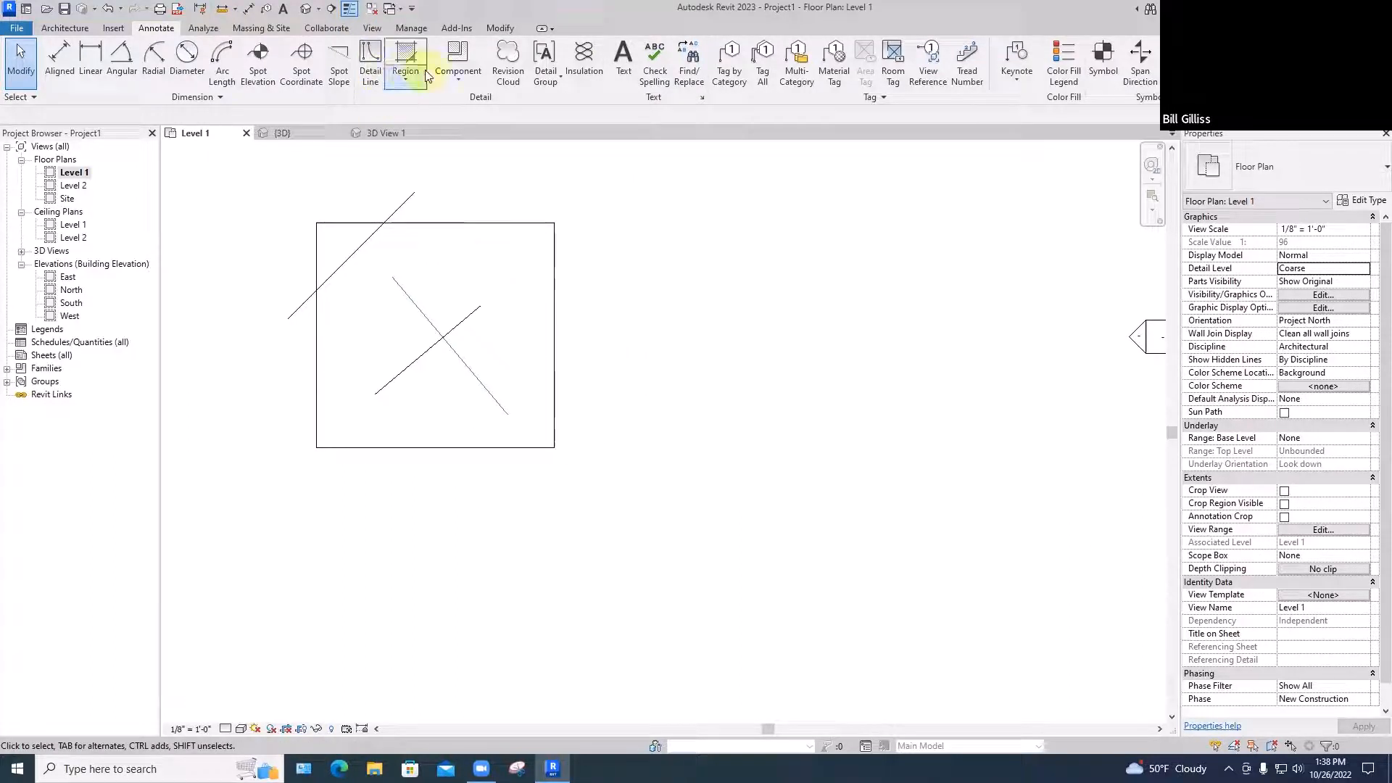
left_click(62, 28)
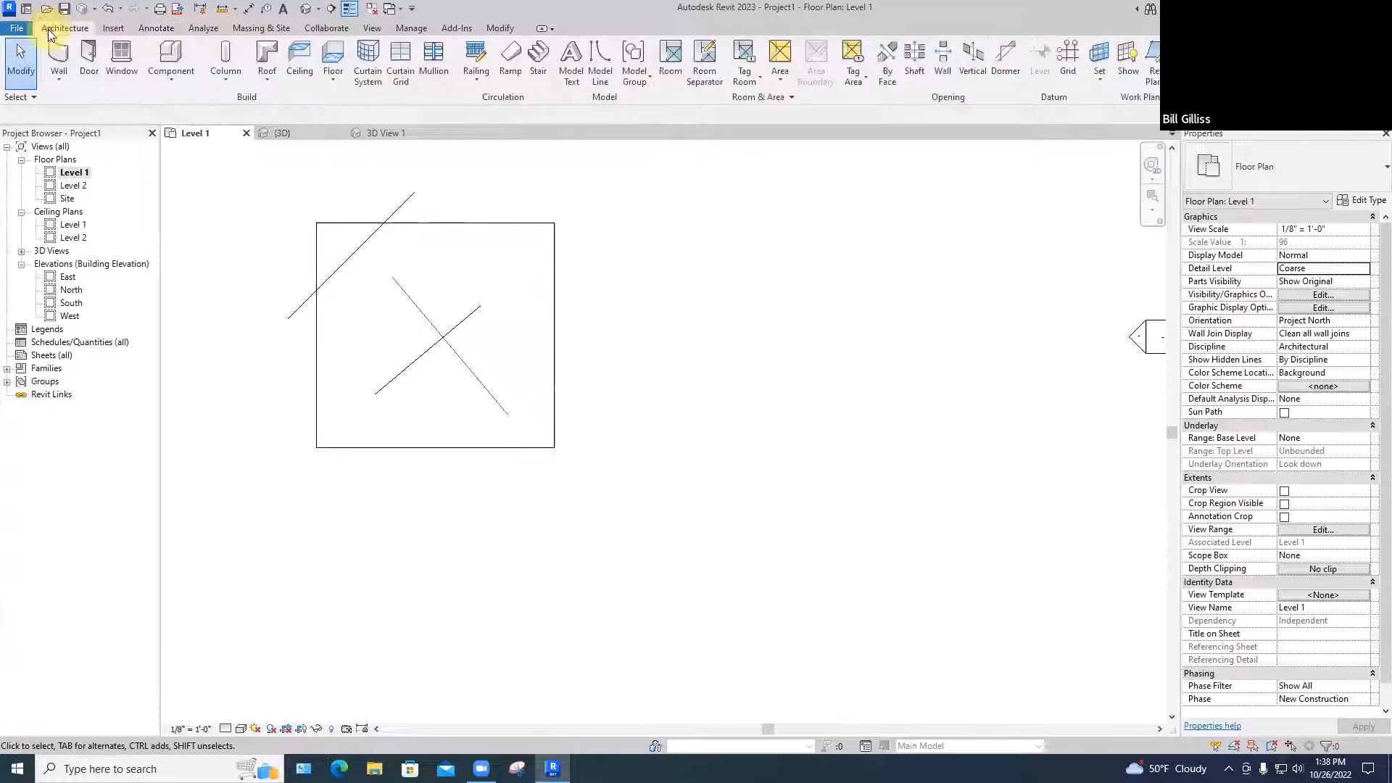
left_click(598, 79)
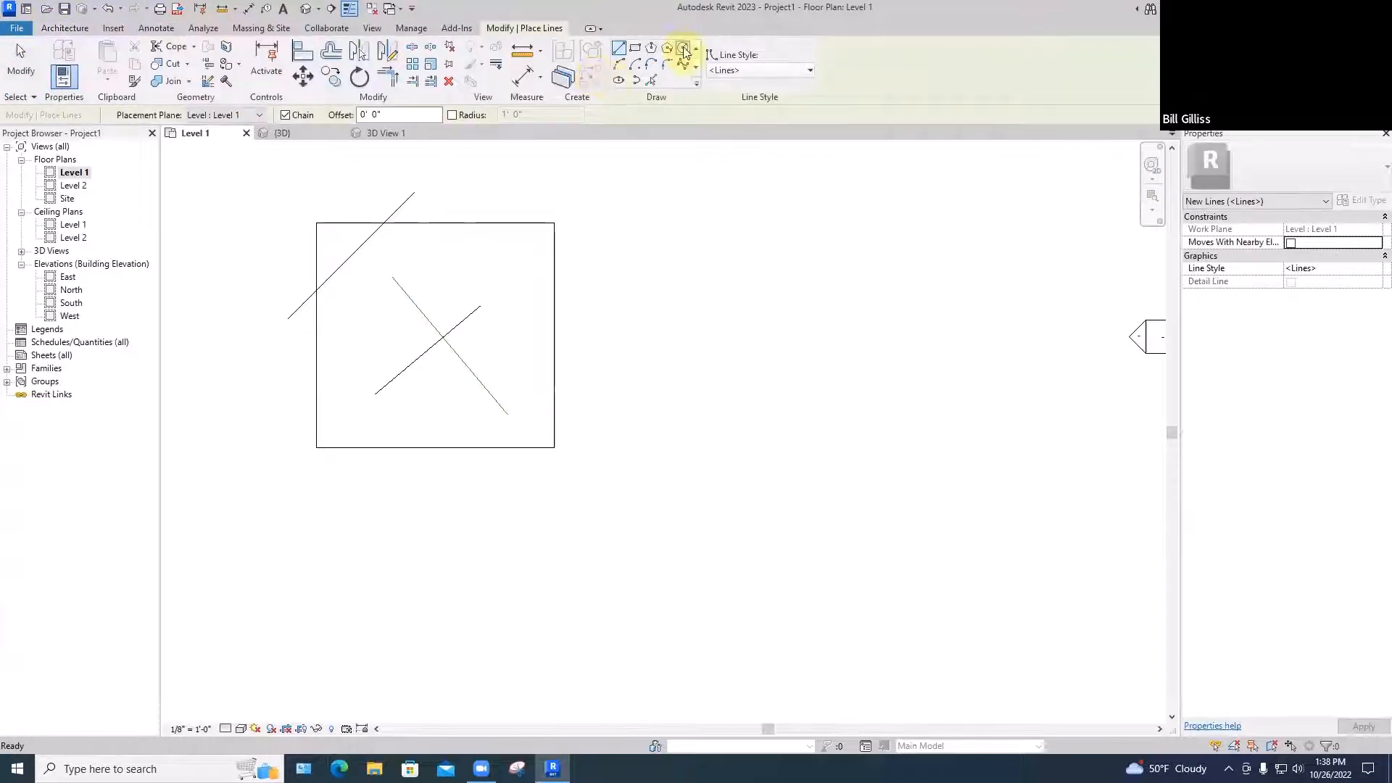
left_click(604, 326)
left_click(662, 257)
left_click(716, 368)
left_click(773, 274)
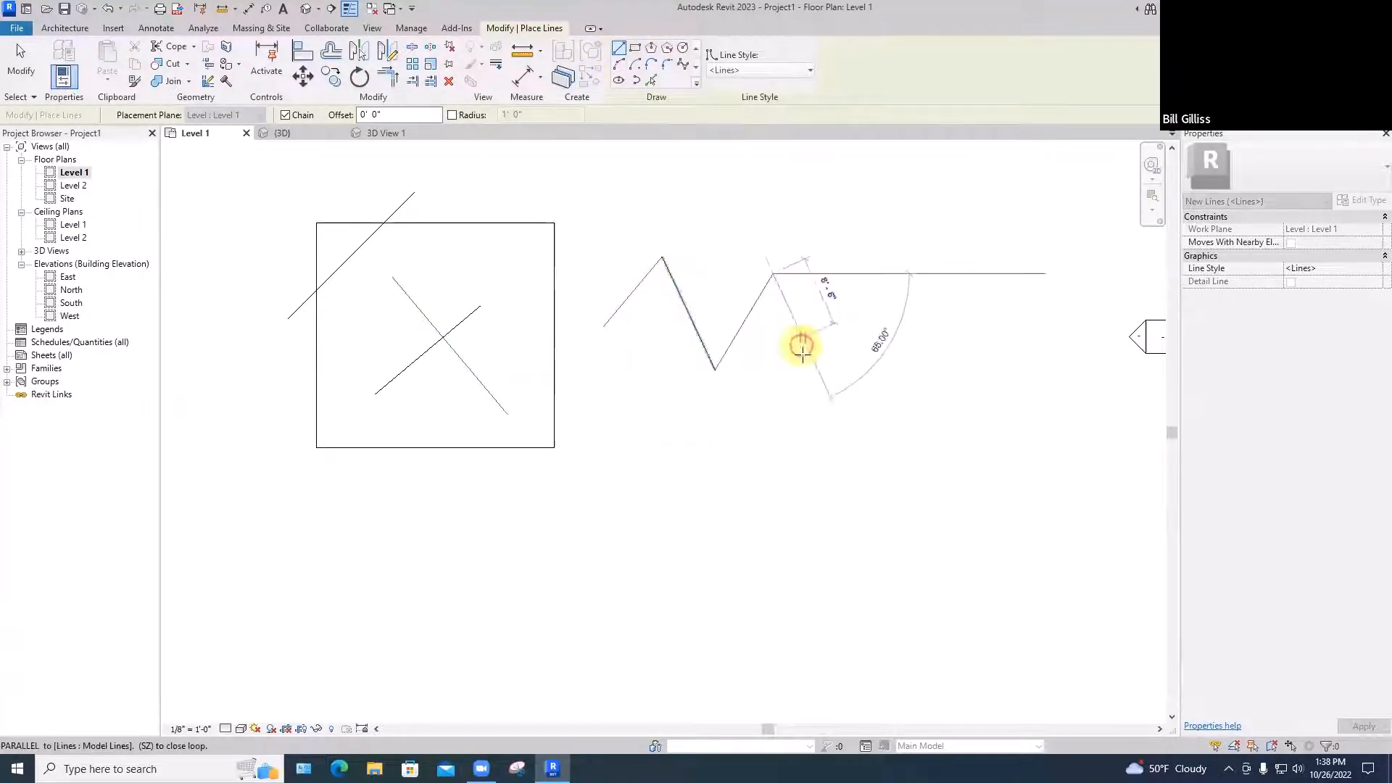
left_click(802, 355)
left_click(856, 301)
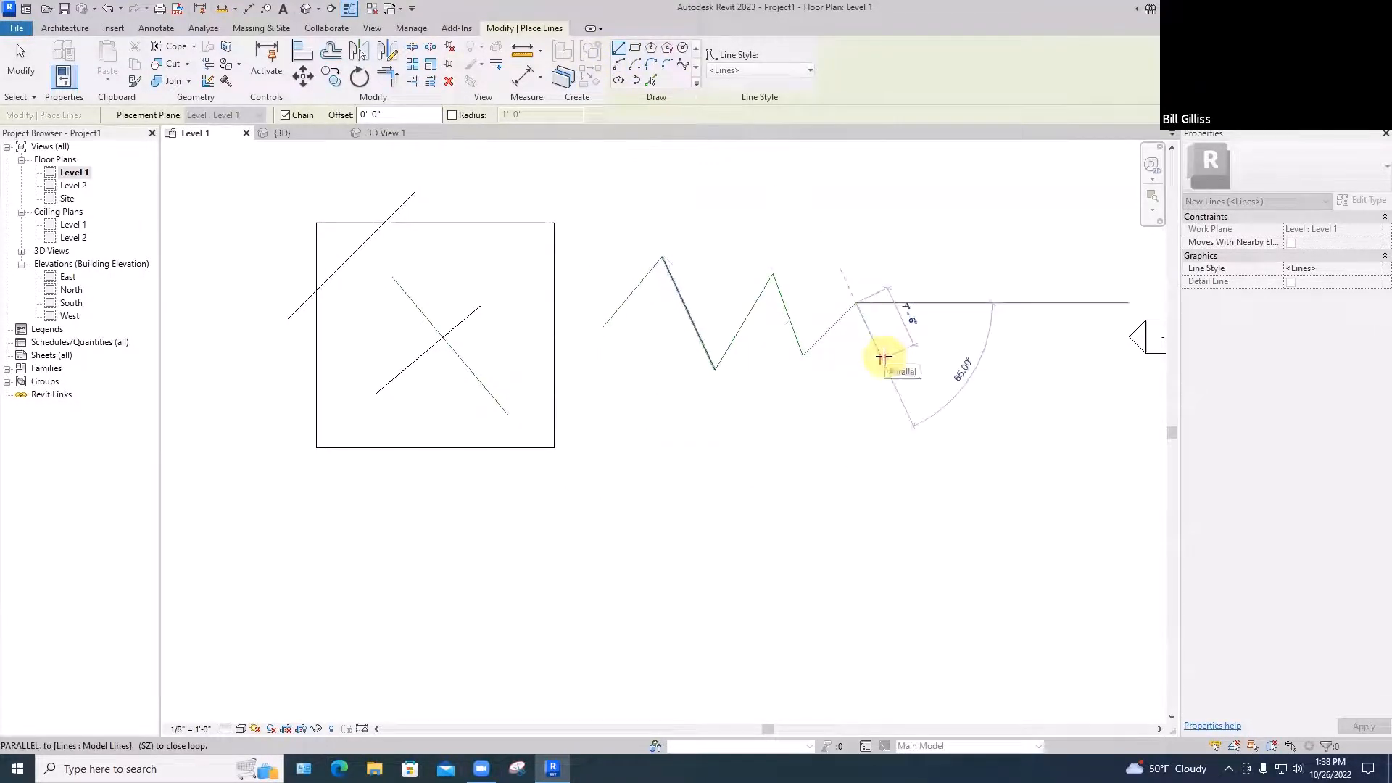
key("Escape")
key("Escape")
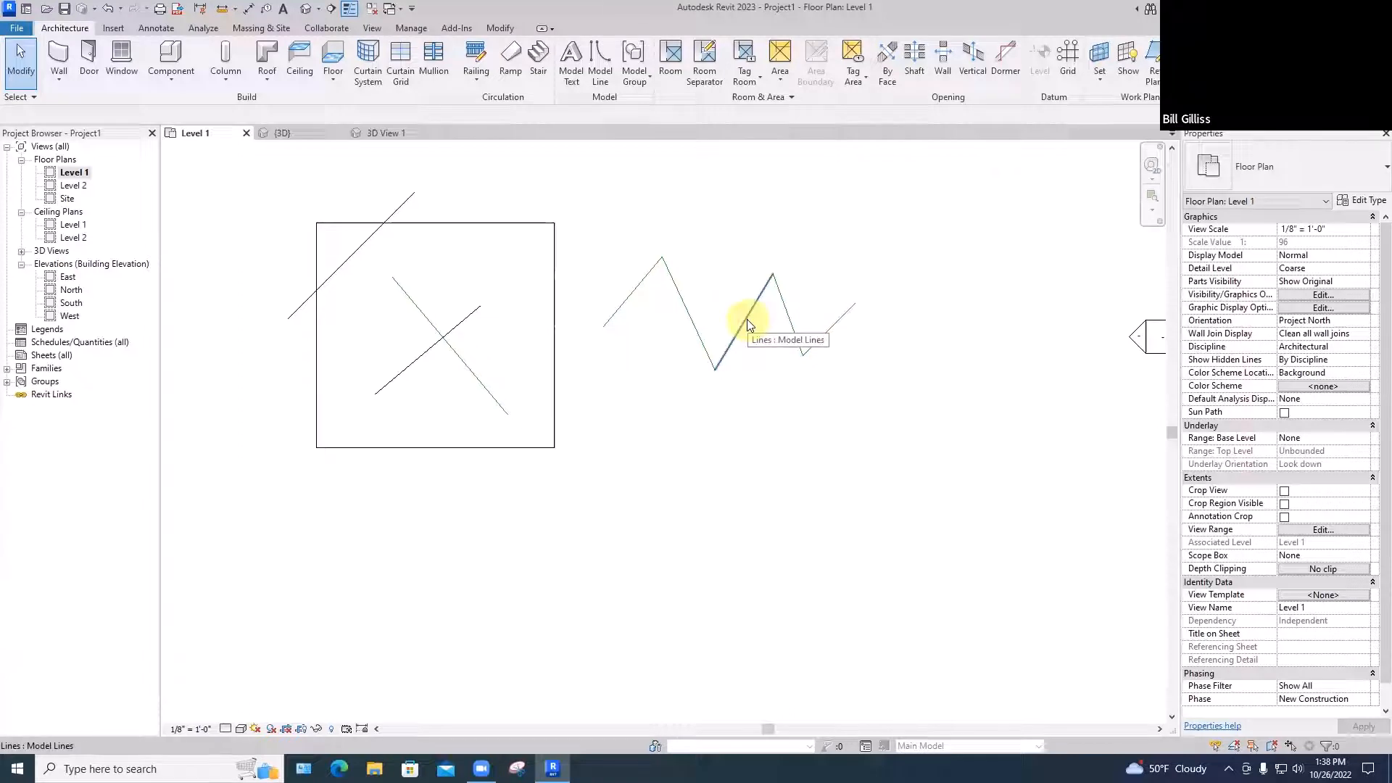
key("Tab")
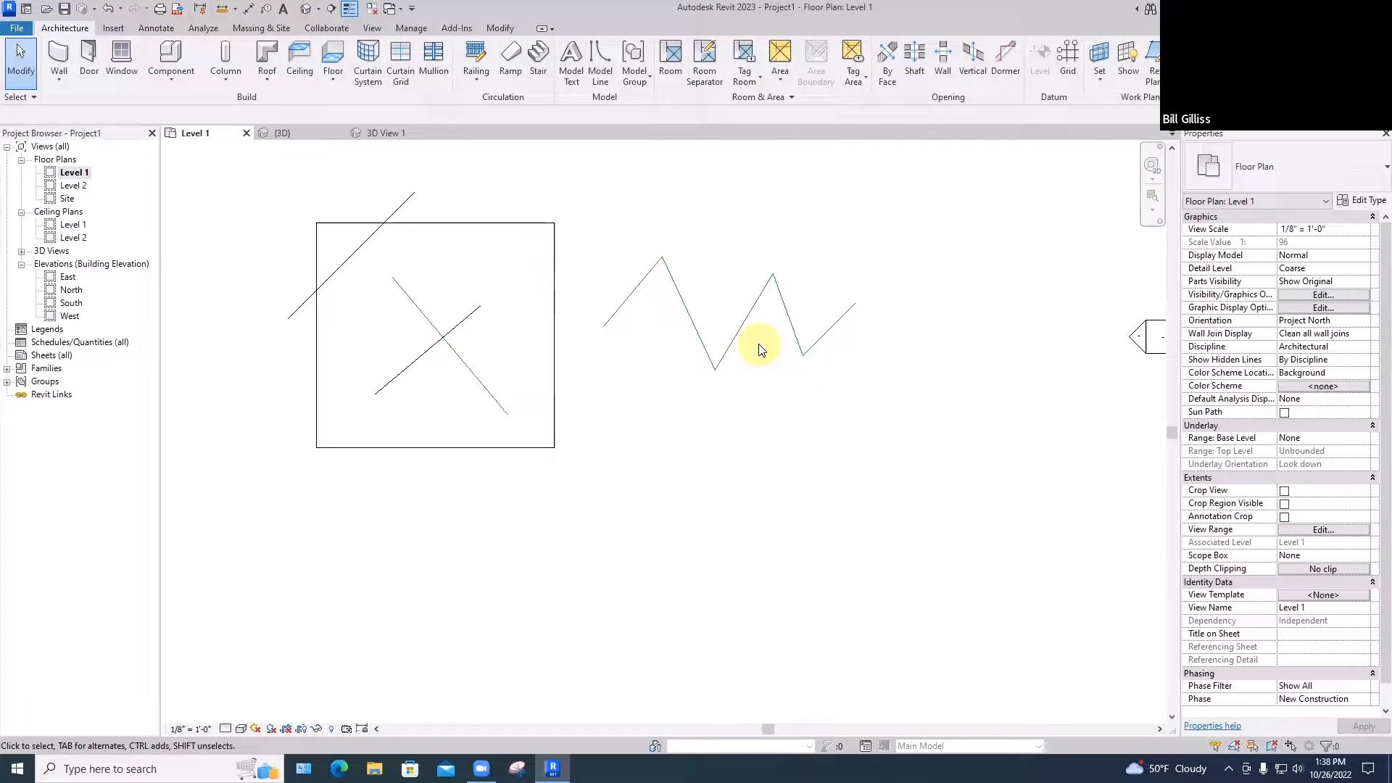
Draw a model-line rectangle to the right of the zigzag using LI and the Rectangle tool
key("l")
key("i")
left_click(635, 48)
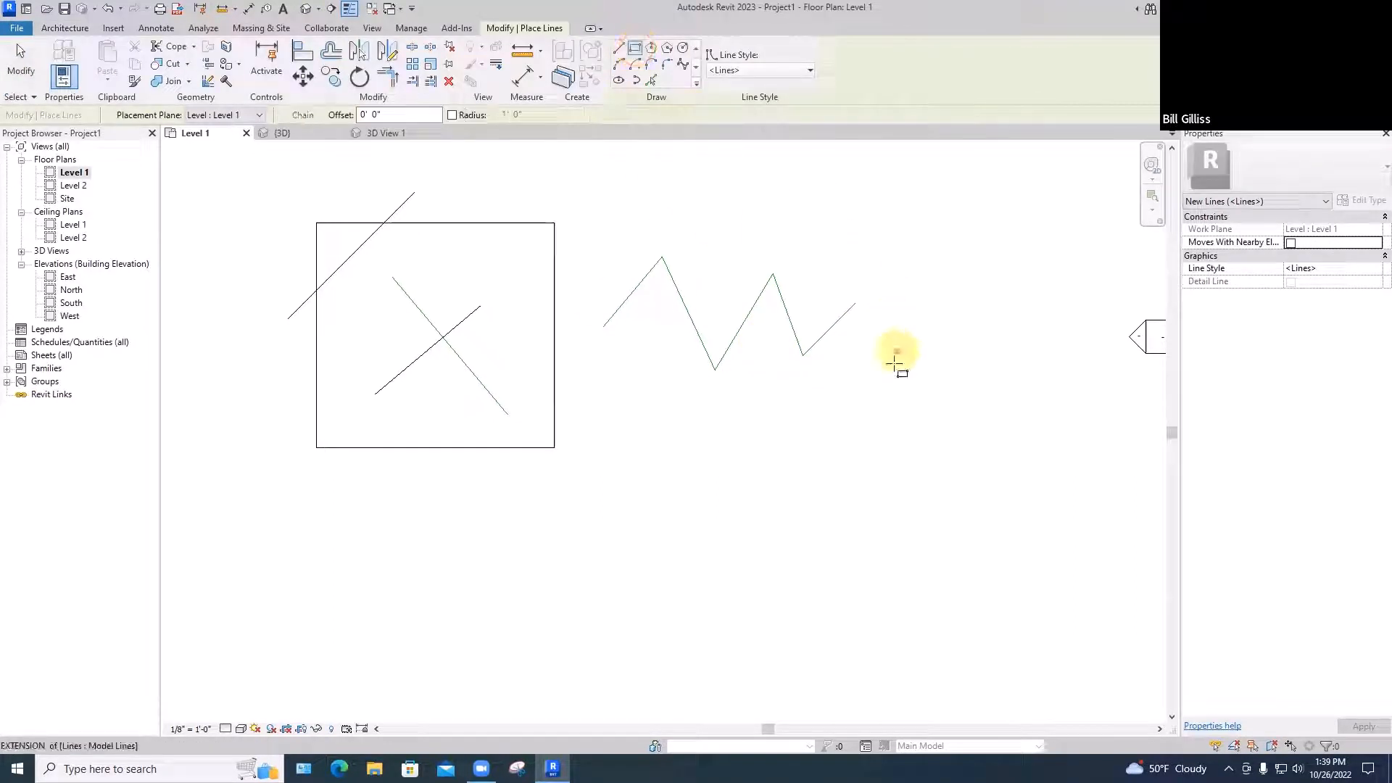
left_click(895, 363)
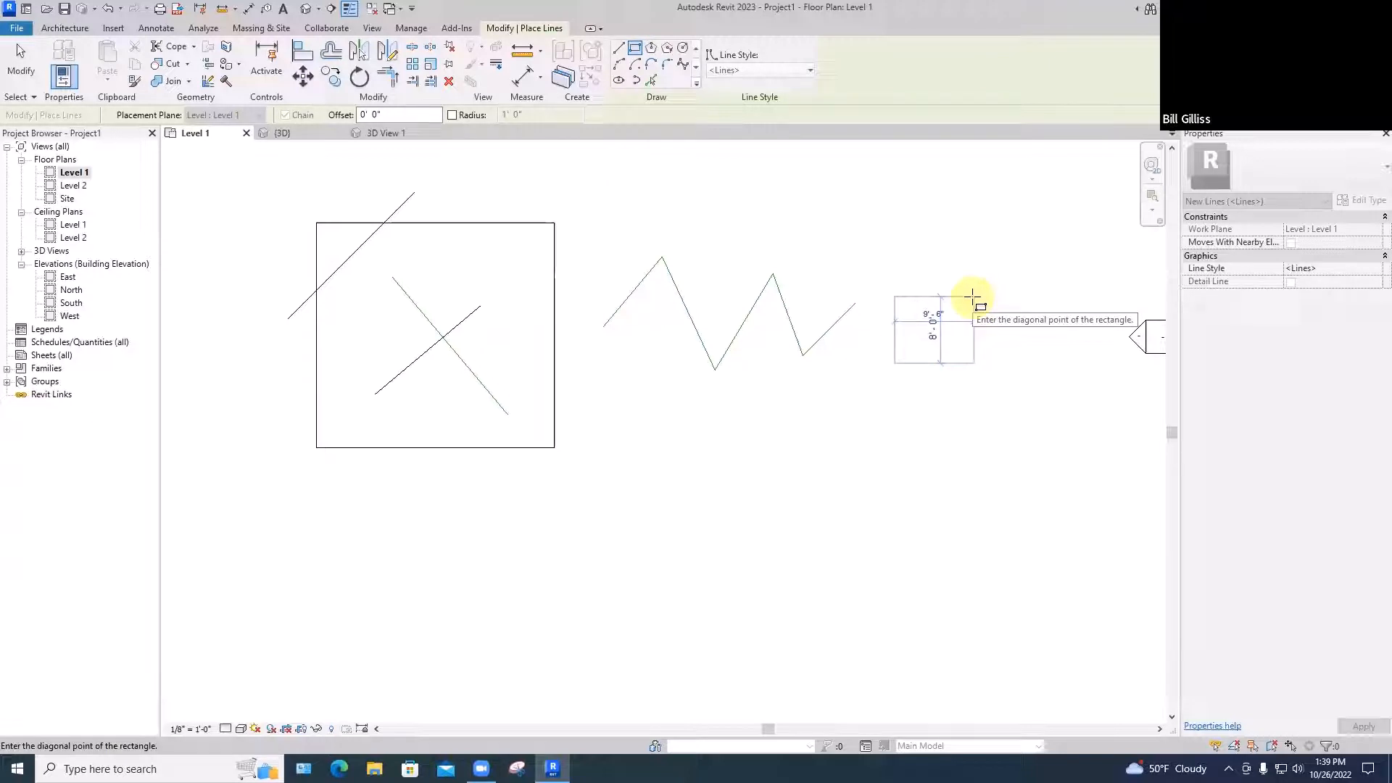
left_click(1012, 280)
key("Escape")
key("Escape")
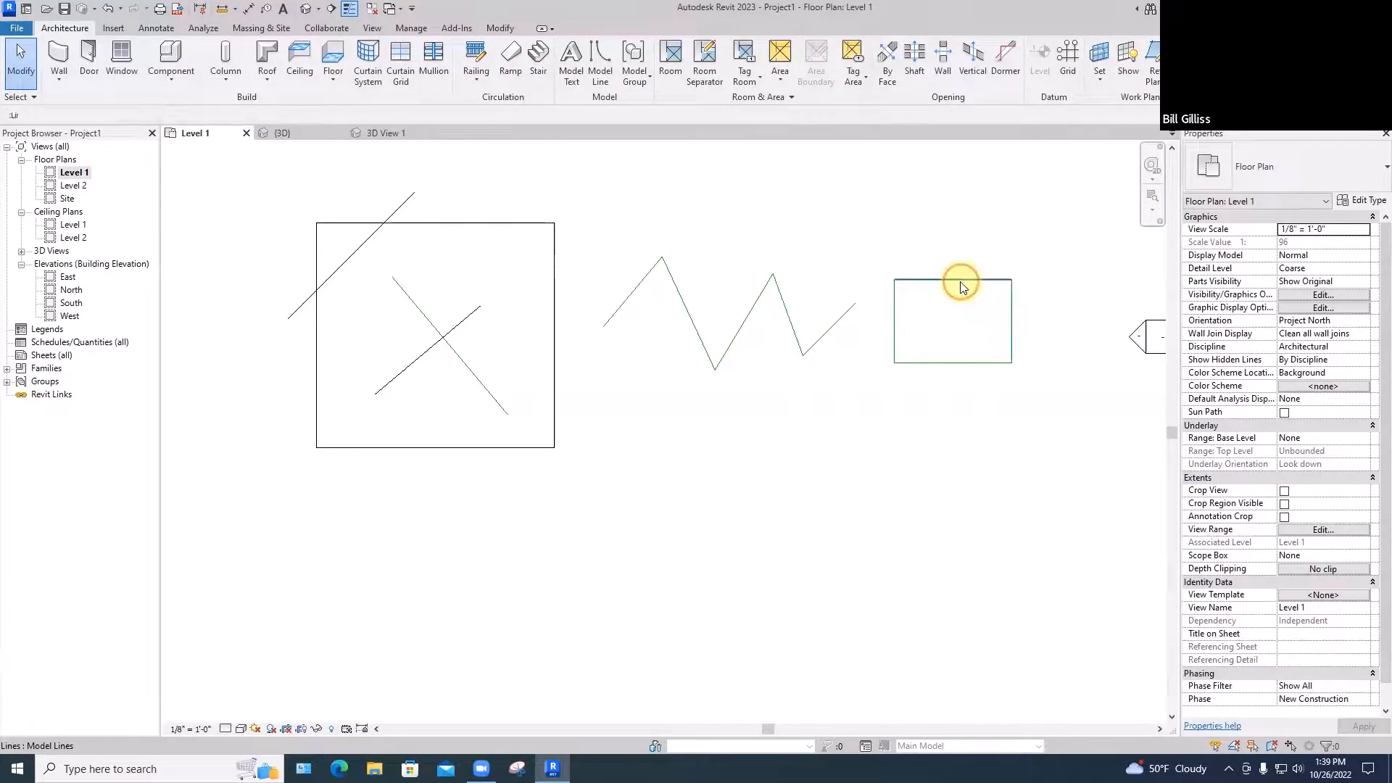
Change the rectangle's 10'-0" height to 9' through its temporary dimension
left_click(964, 281)
scroll(1067, 330, "up", 4)
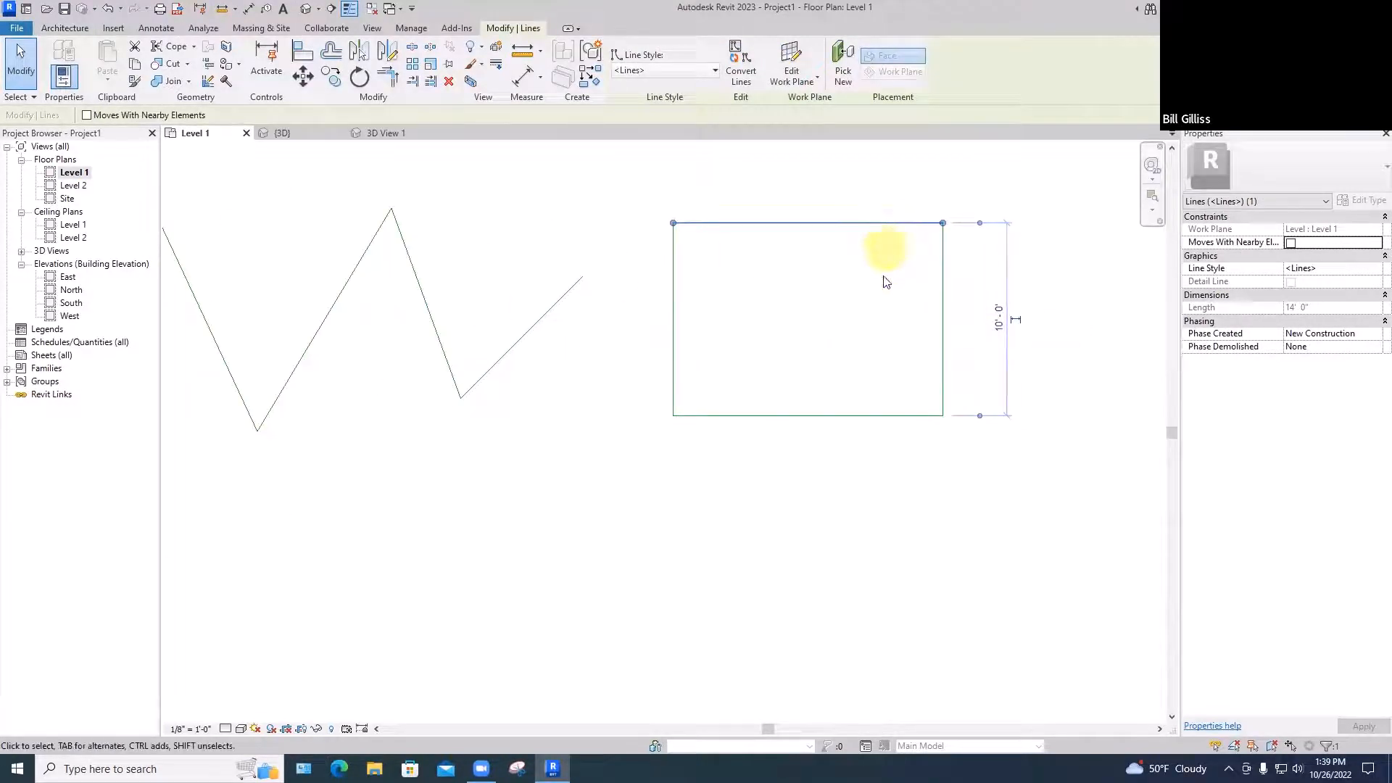
left_click(877, 332)
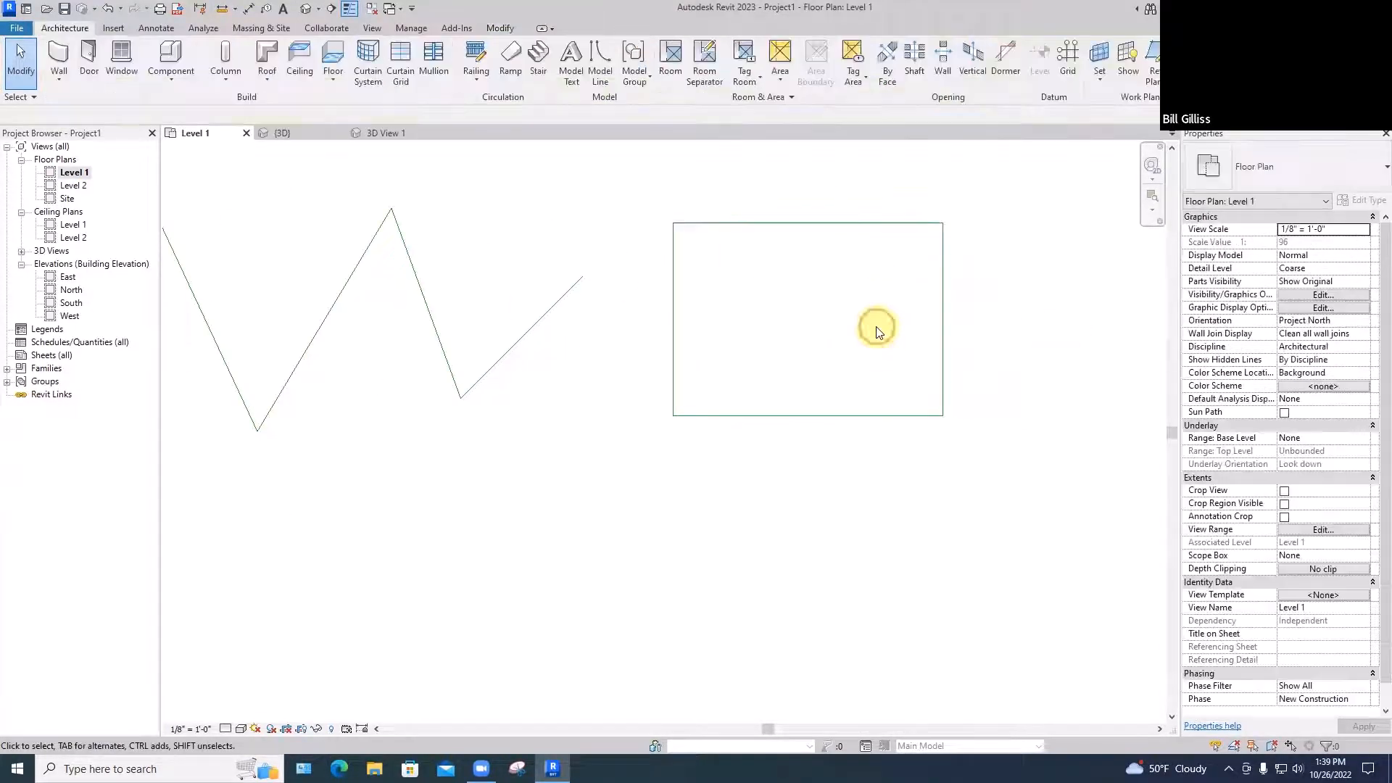
left_click(853, 224)
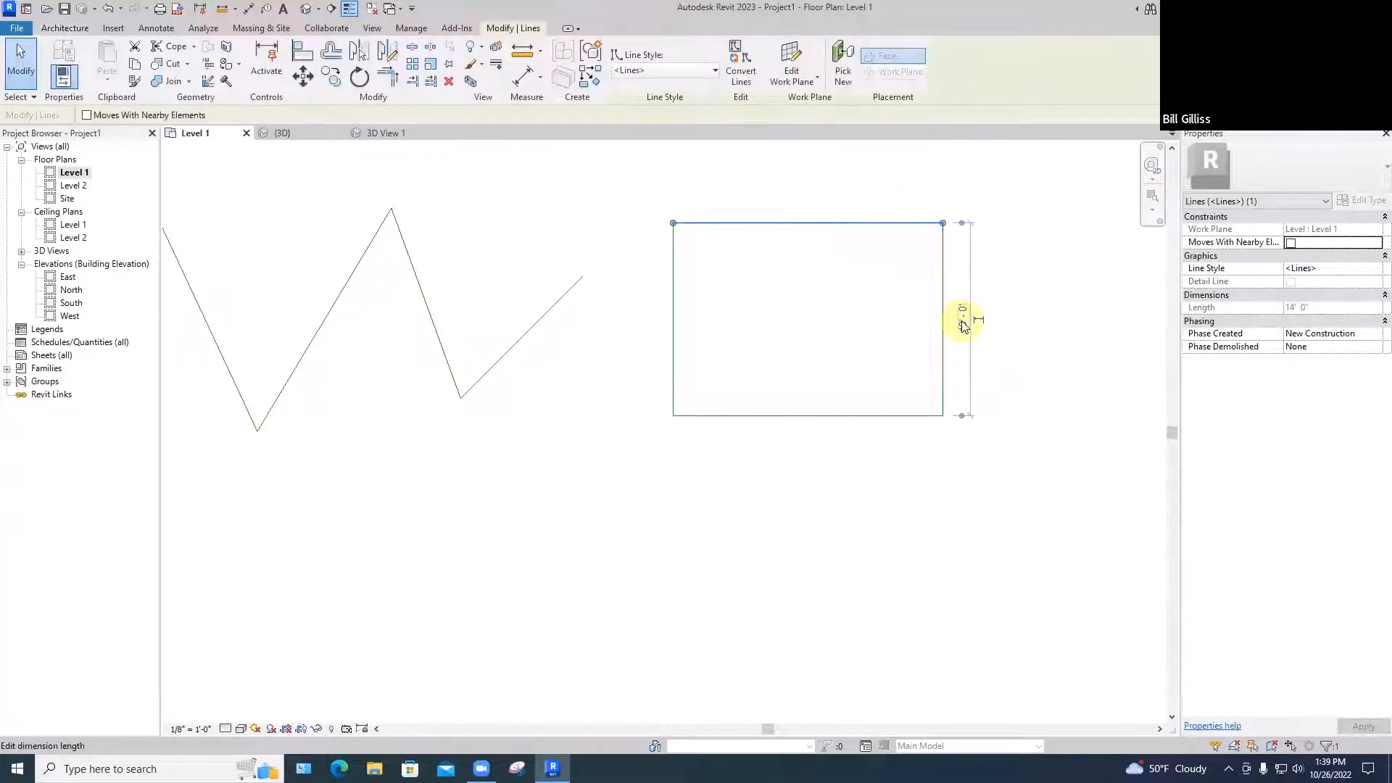
left_click(964, 325)
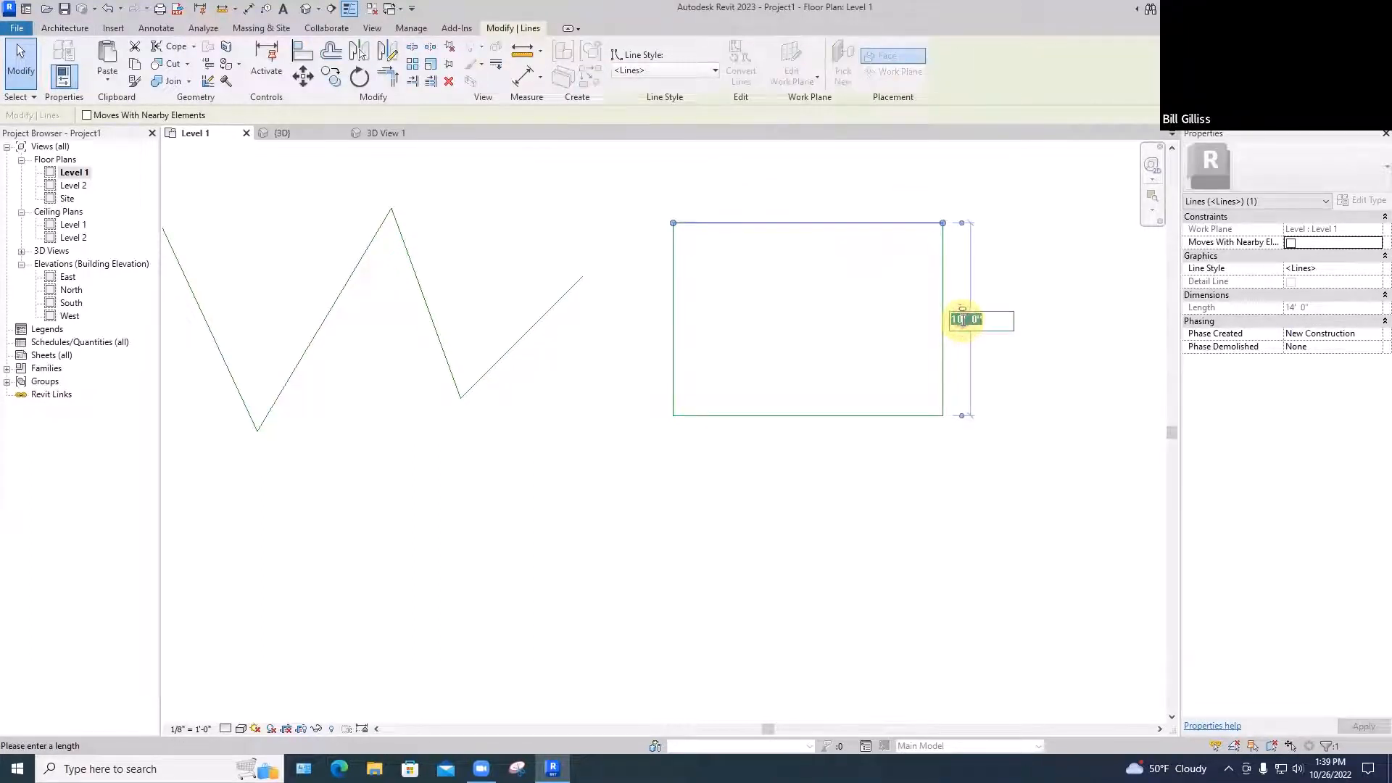
type("9'")
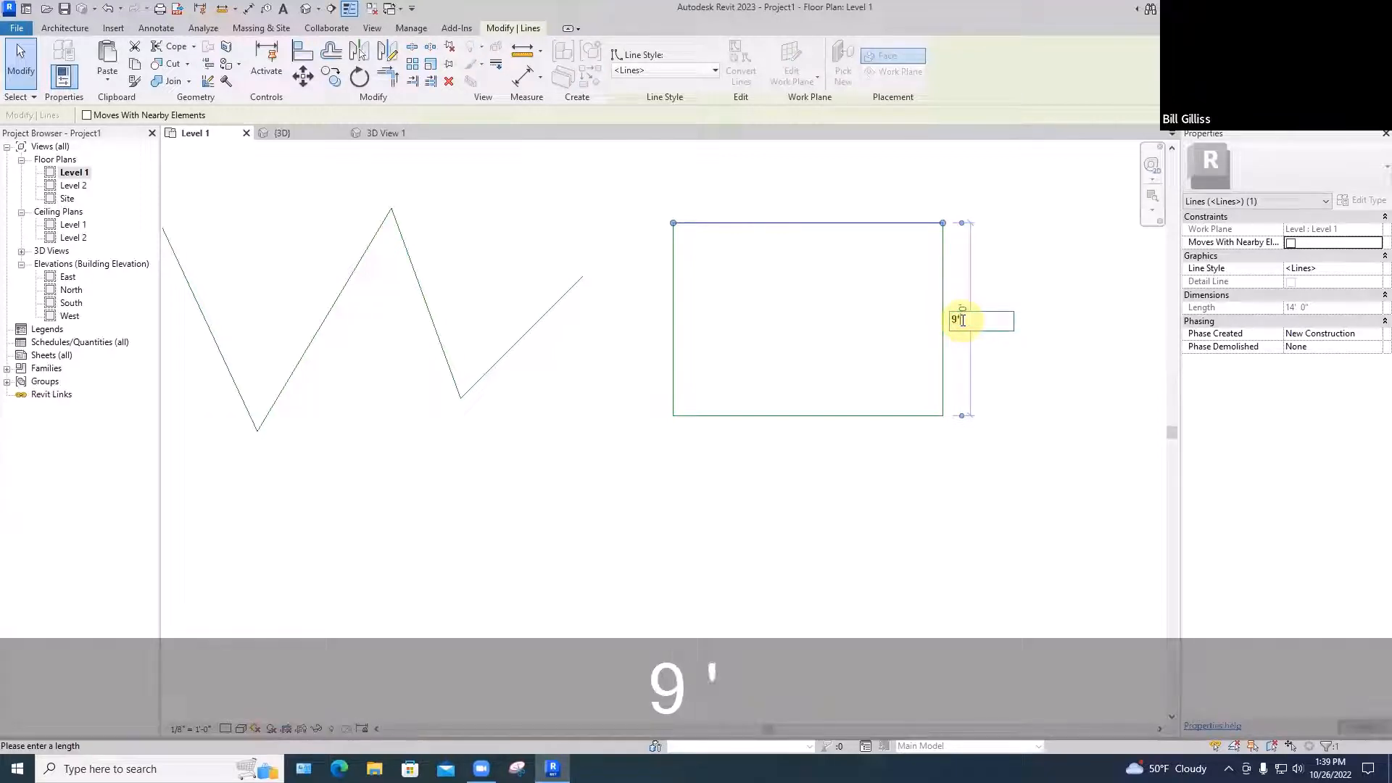
key("Return")
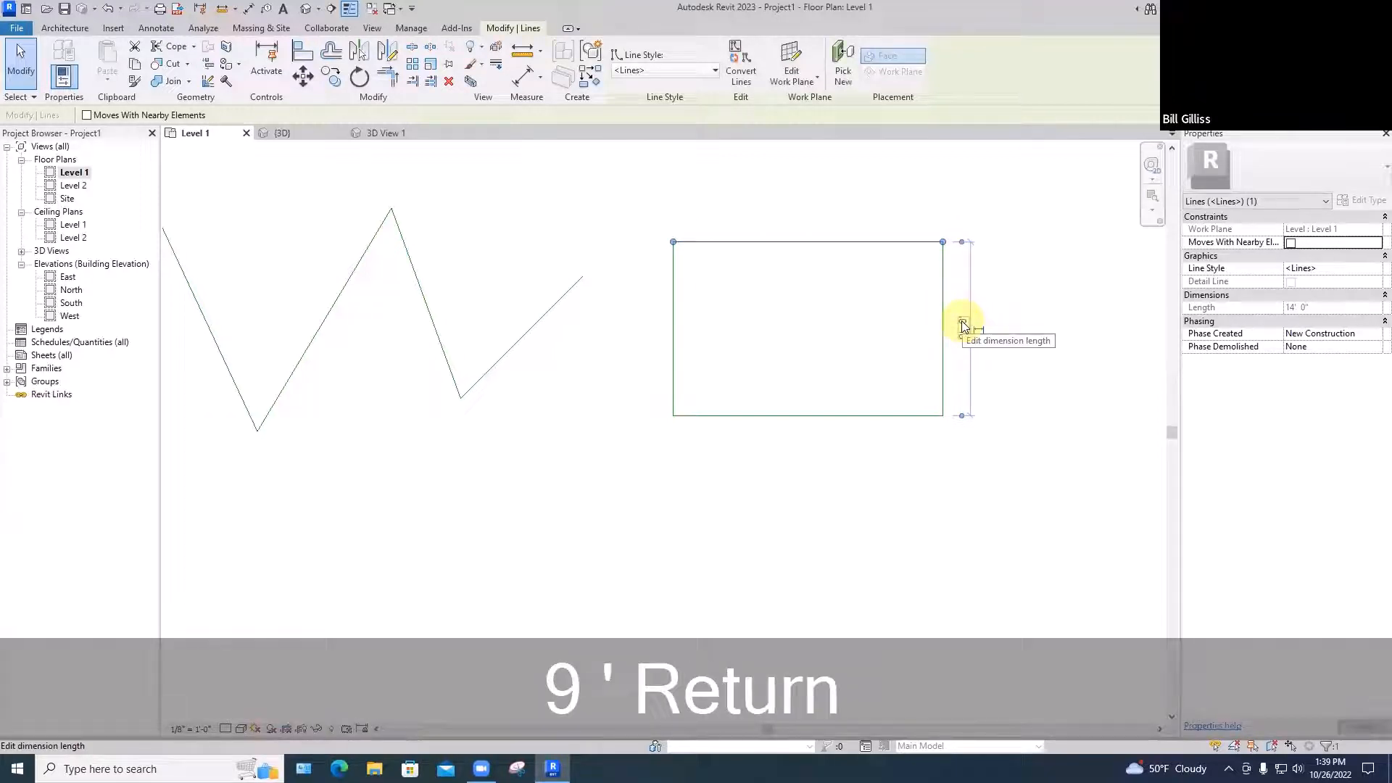
left_click(1004, 311)
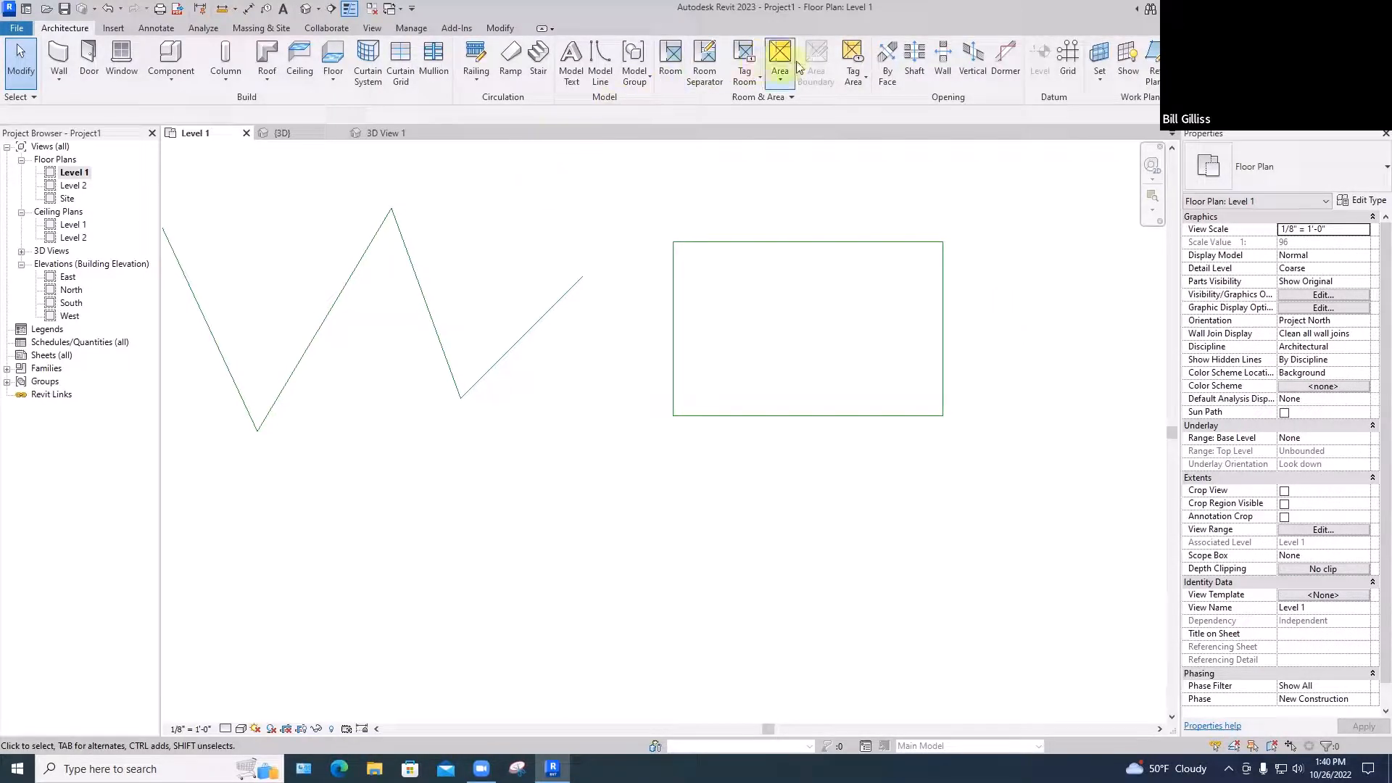
Draw a 4'-8" by 3'-6" model-line rectangle below the zigzag
key("l")
key("i")
left_click(636, 48)
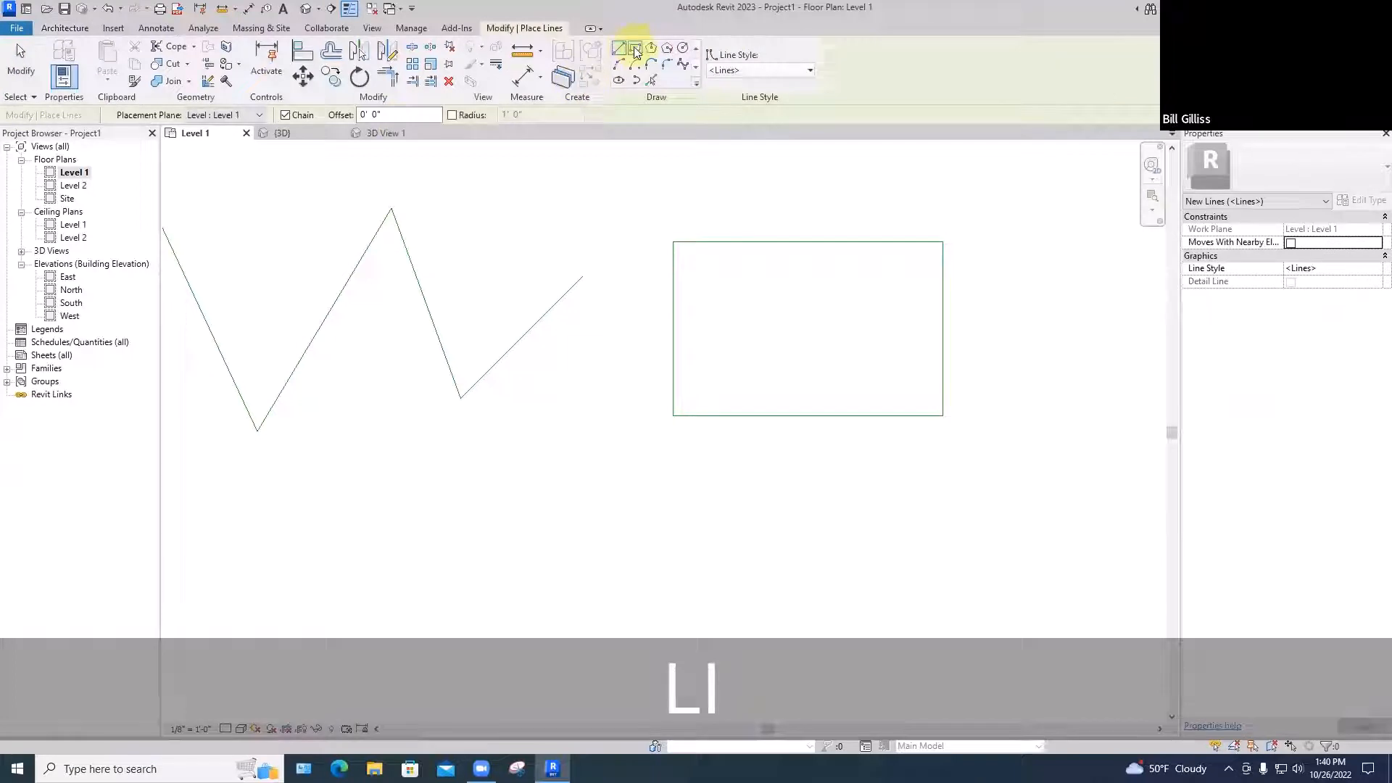
left_click(469, 513)
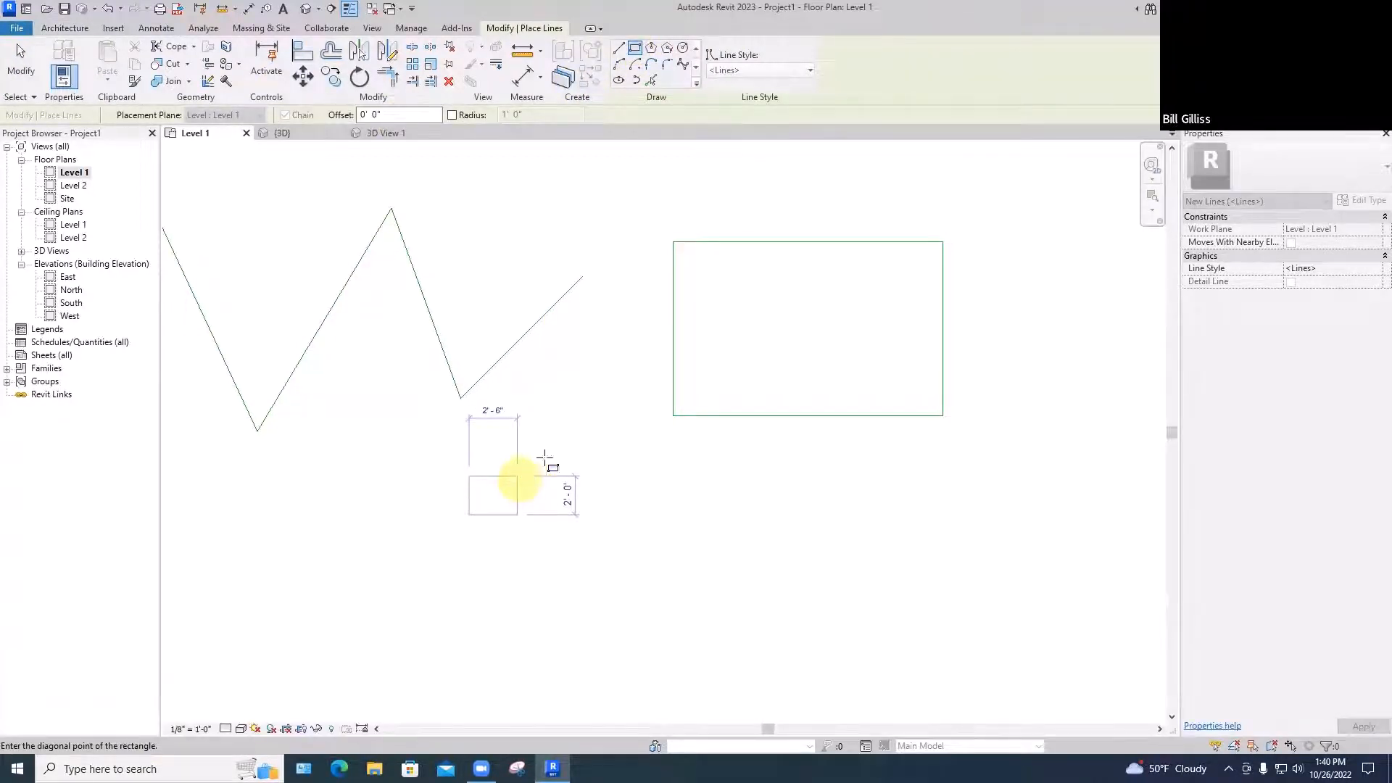
scroll(544, 458, "up", 3)
scroll(544, 459, "down", 3)
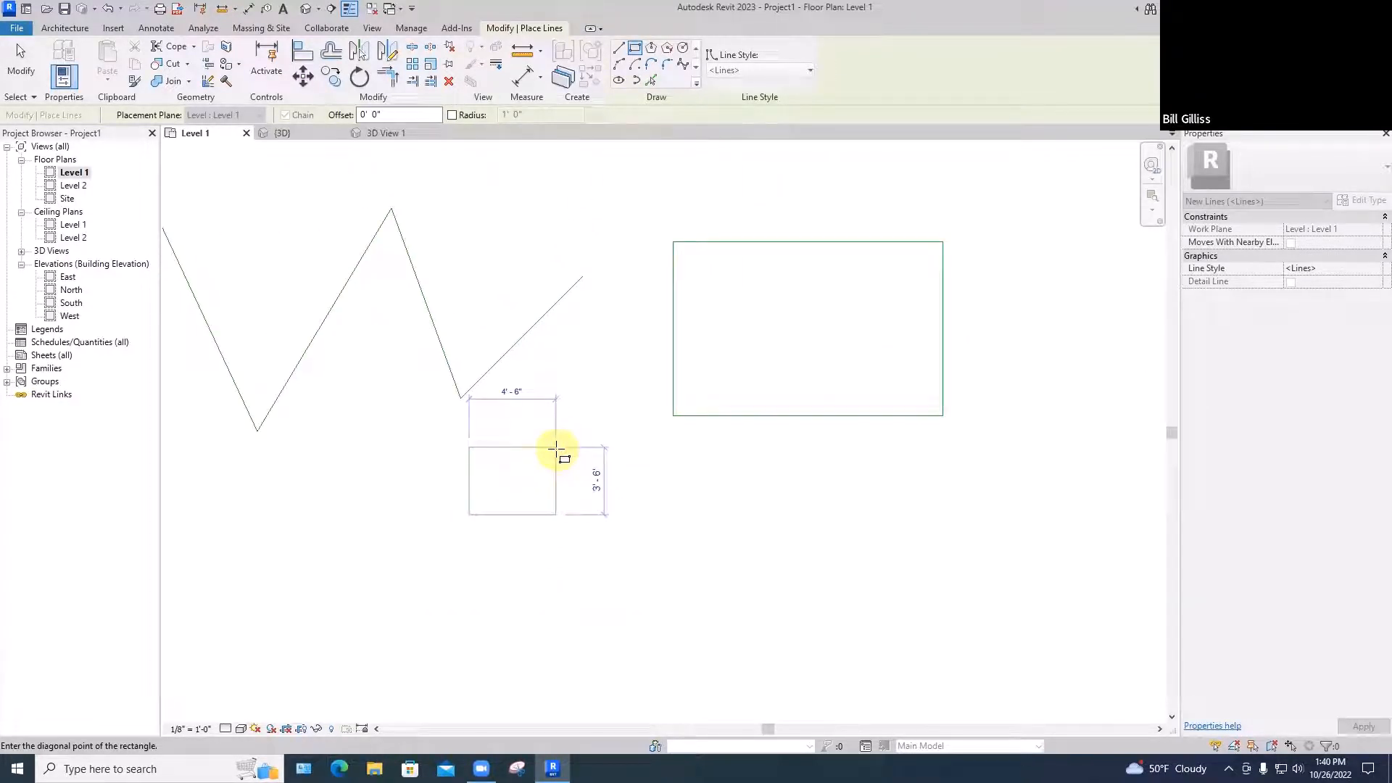
scroll(556, 449, "up", 3)
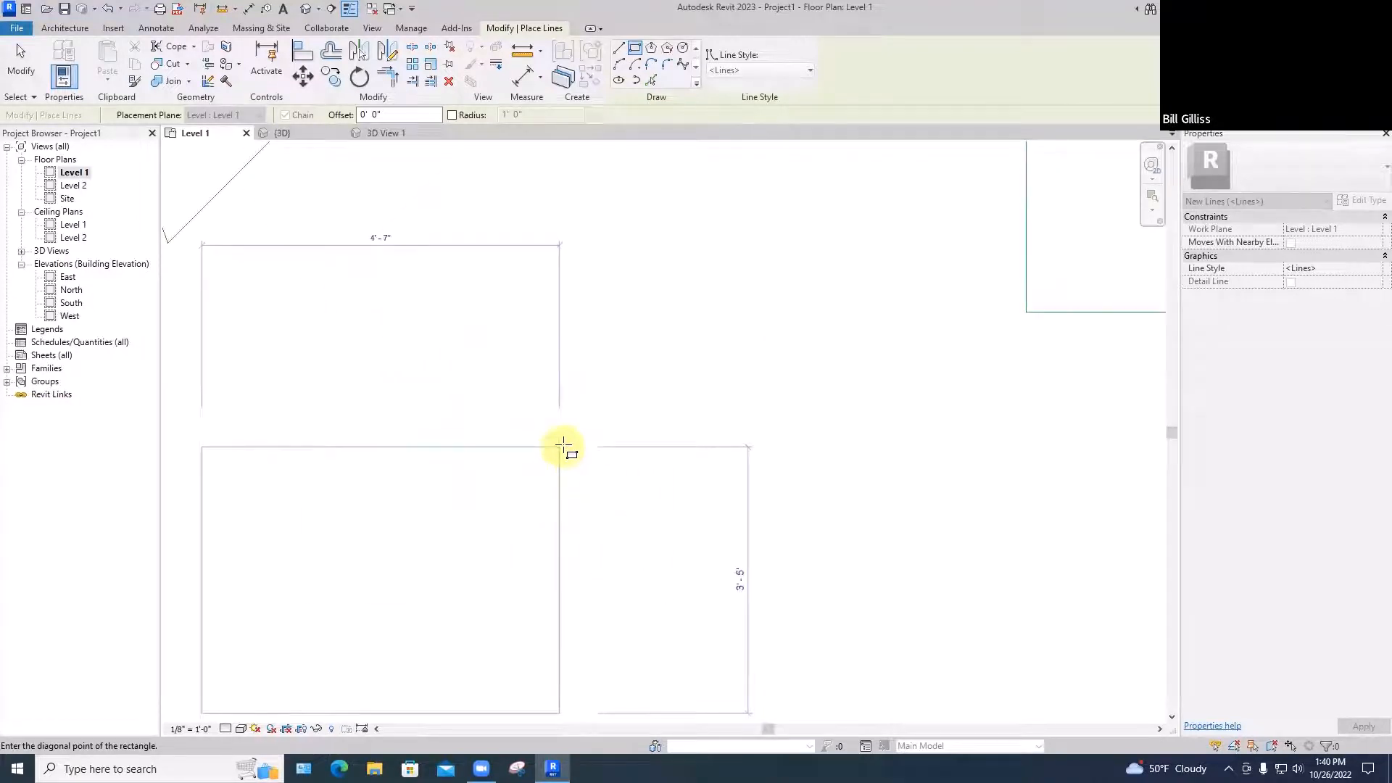
scroll(568, 442, "down", 2)
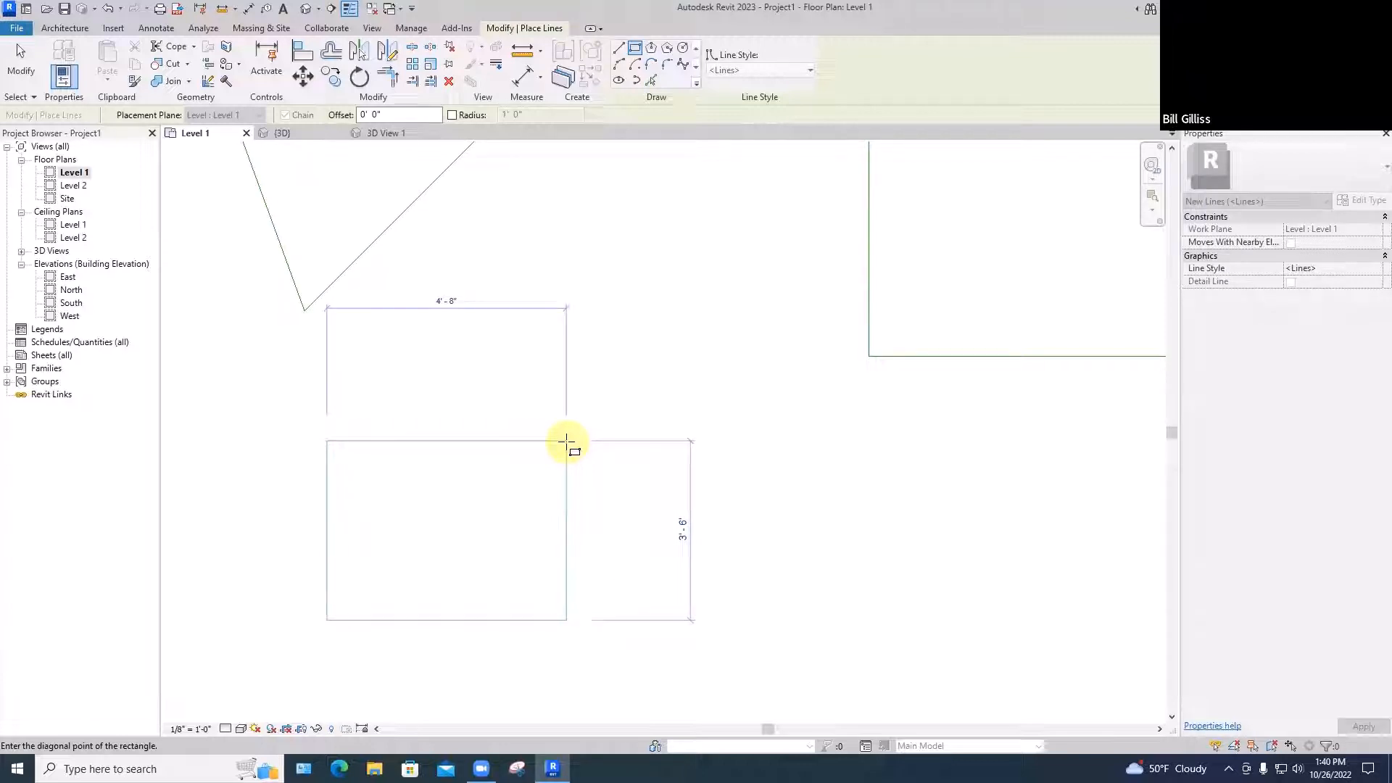
left_click(566, 441)
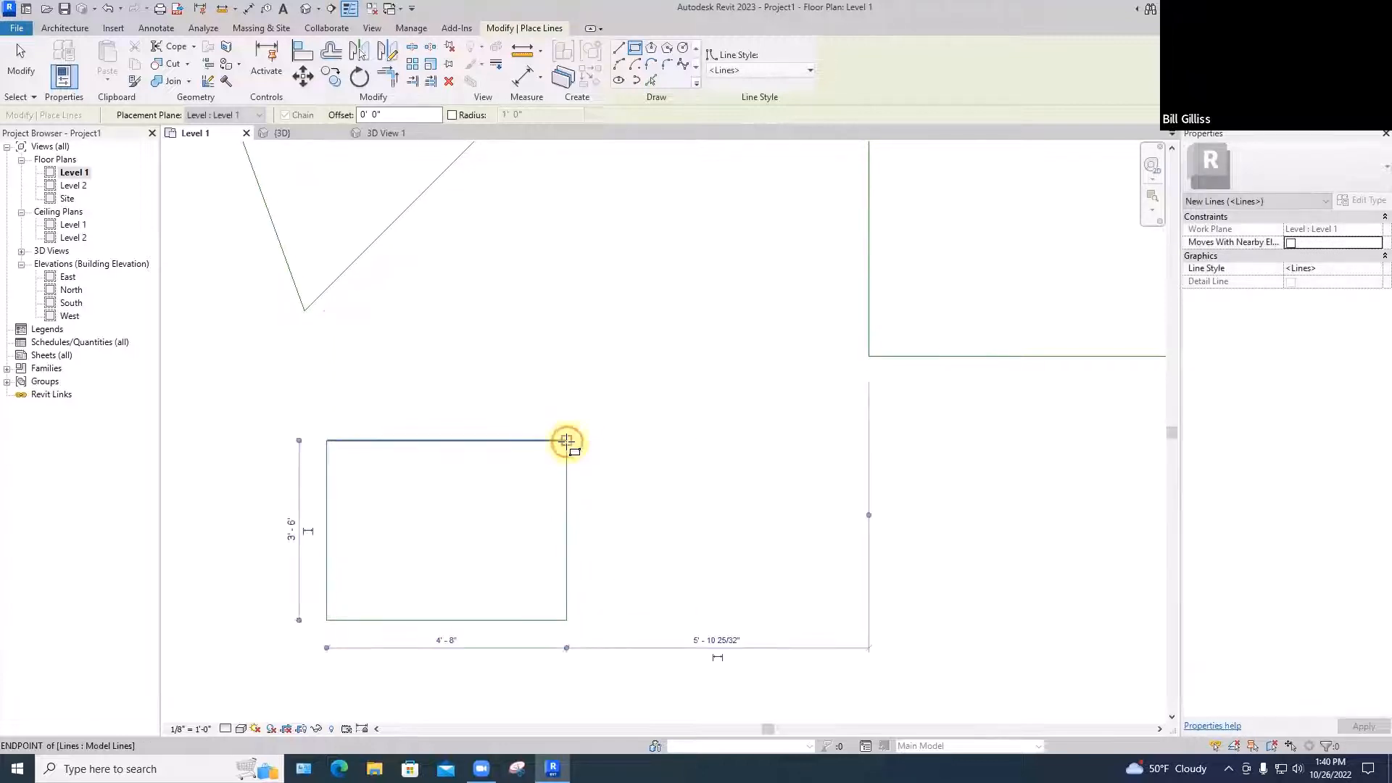
key("Escape")
key("Escape")
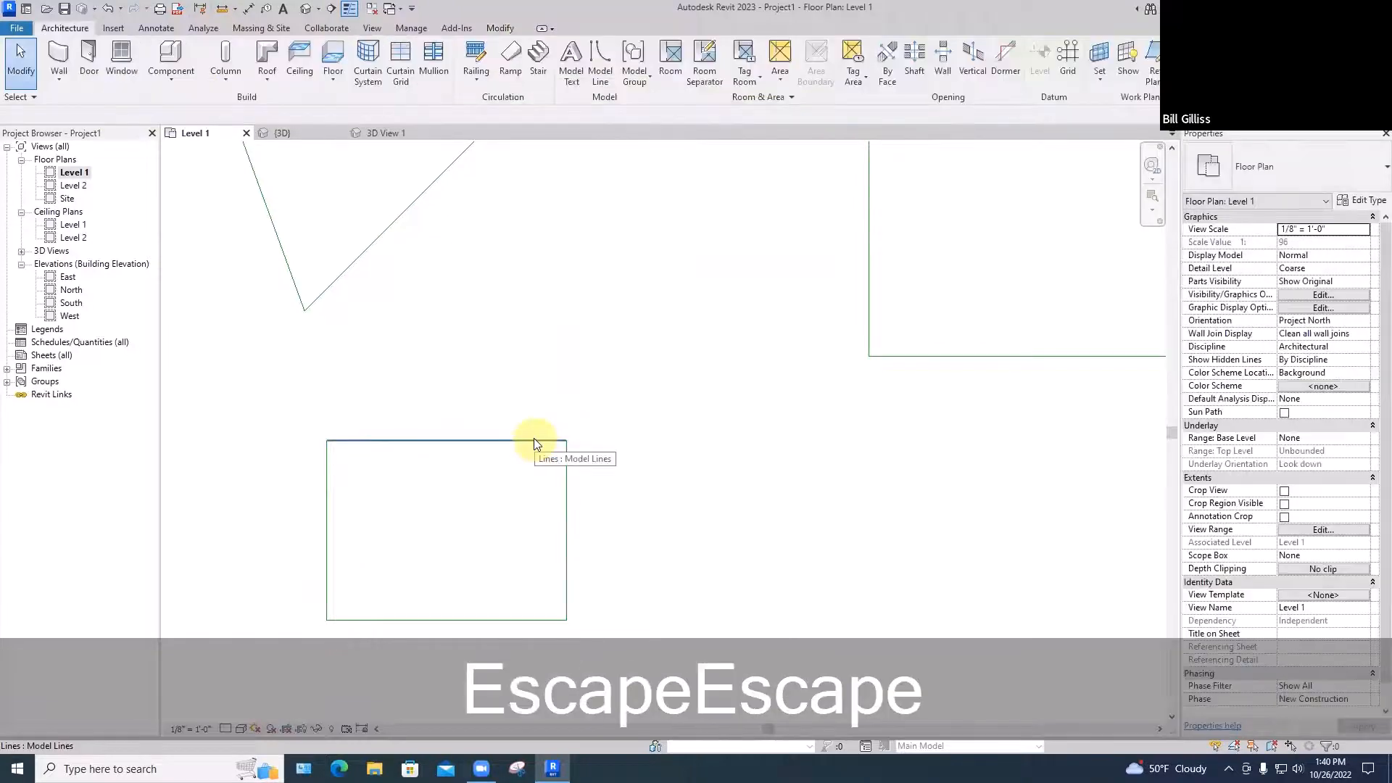
Set the small rectangle's height to 3'-6 1/4"
left_click(534, 439)
left_click(587, 531)
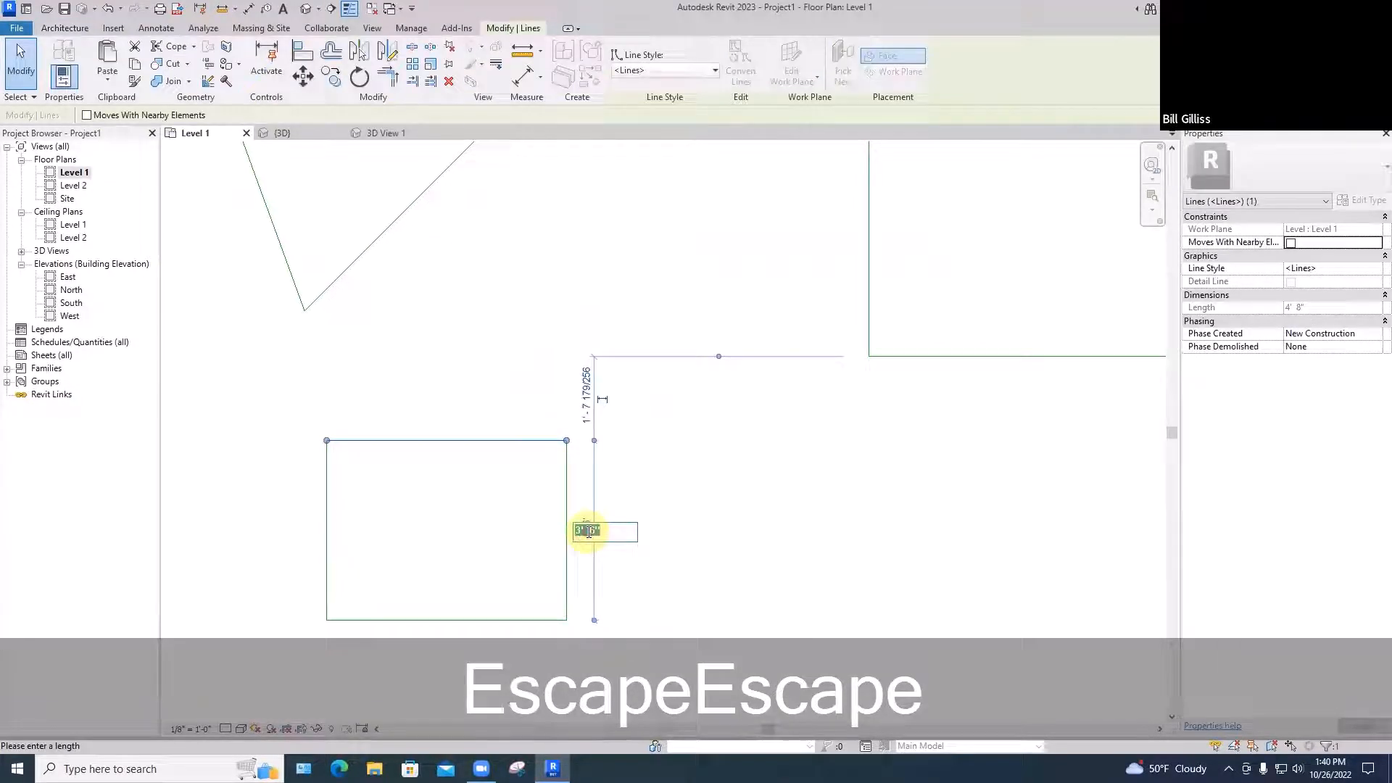
type("3'6")
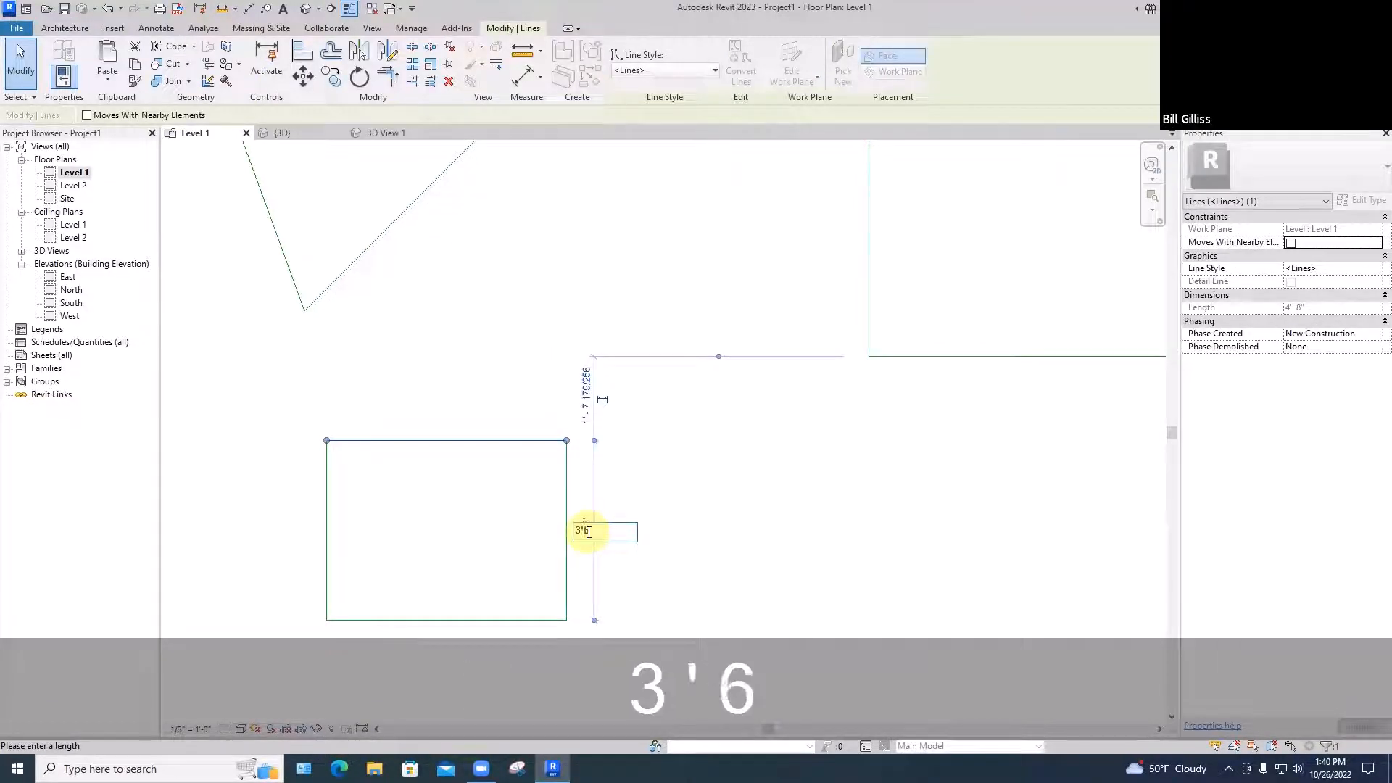
type(".25")
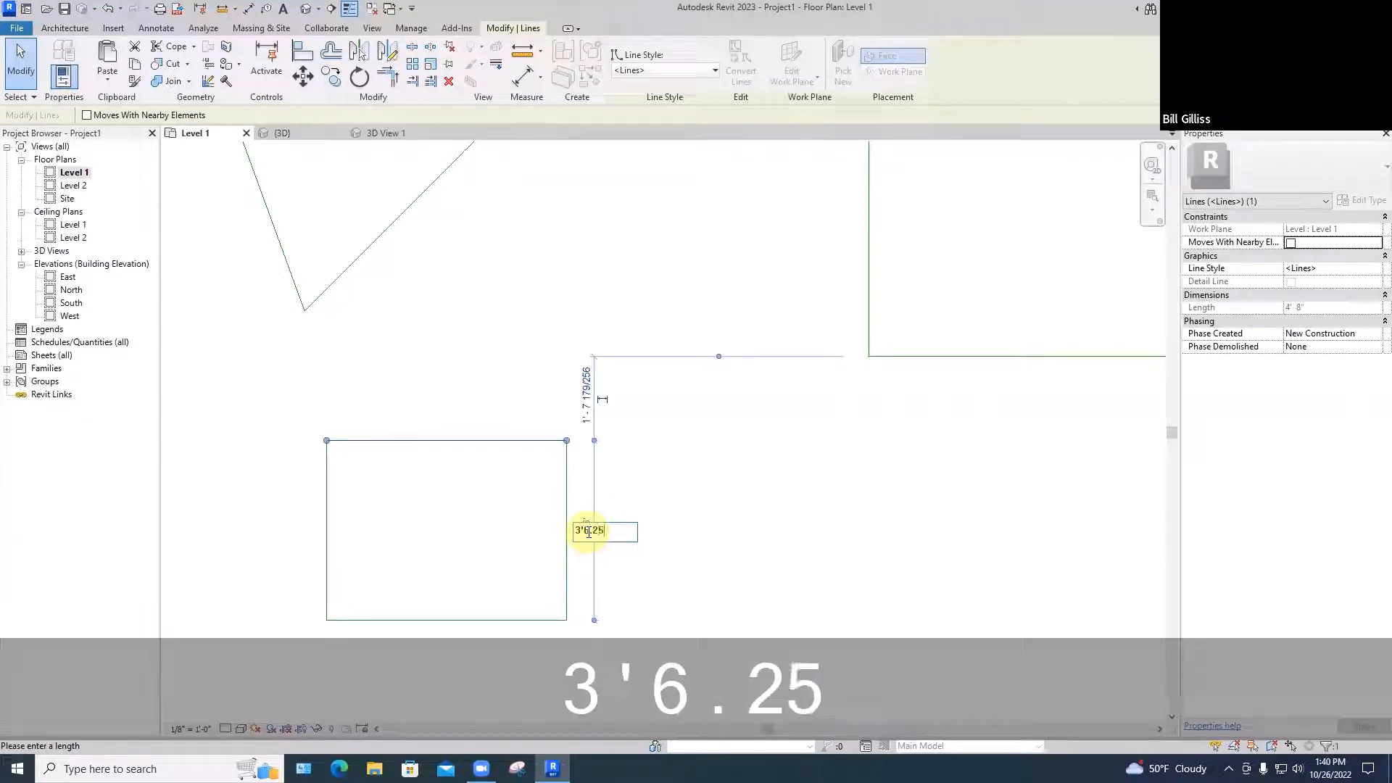
key("Return")
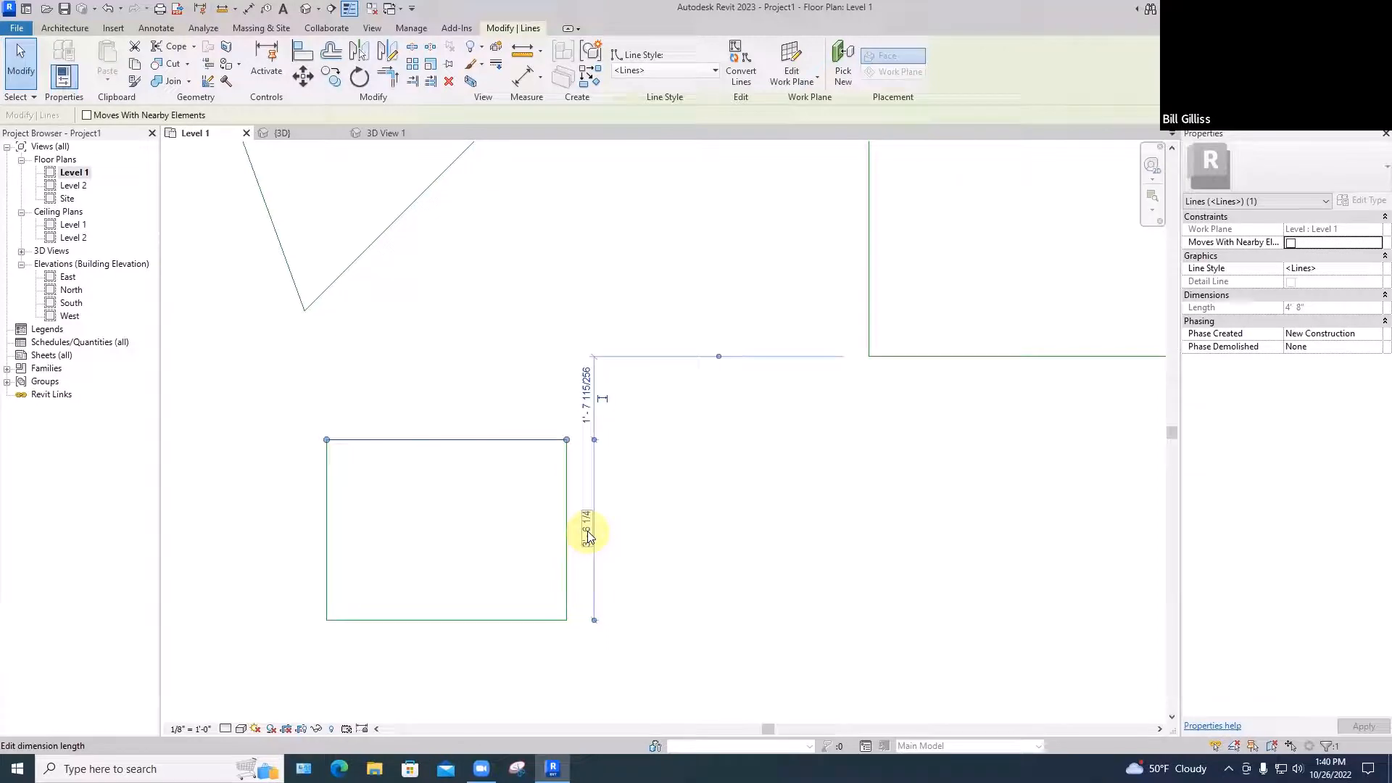
key("Escape")
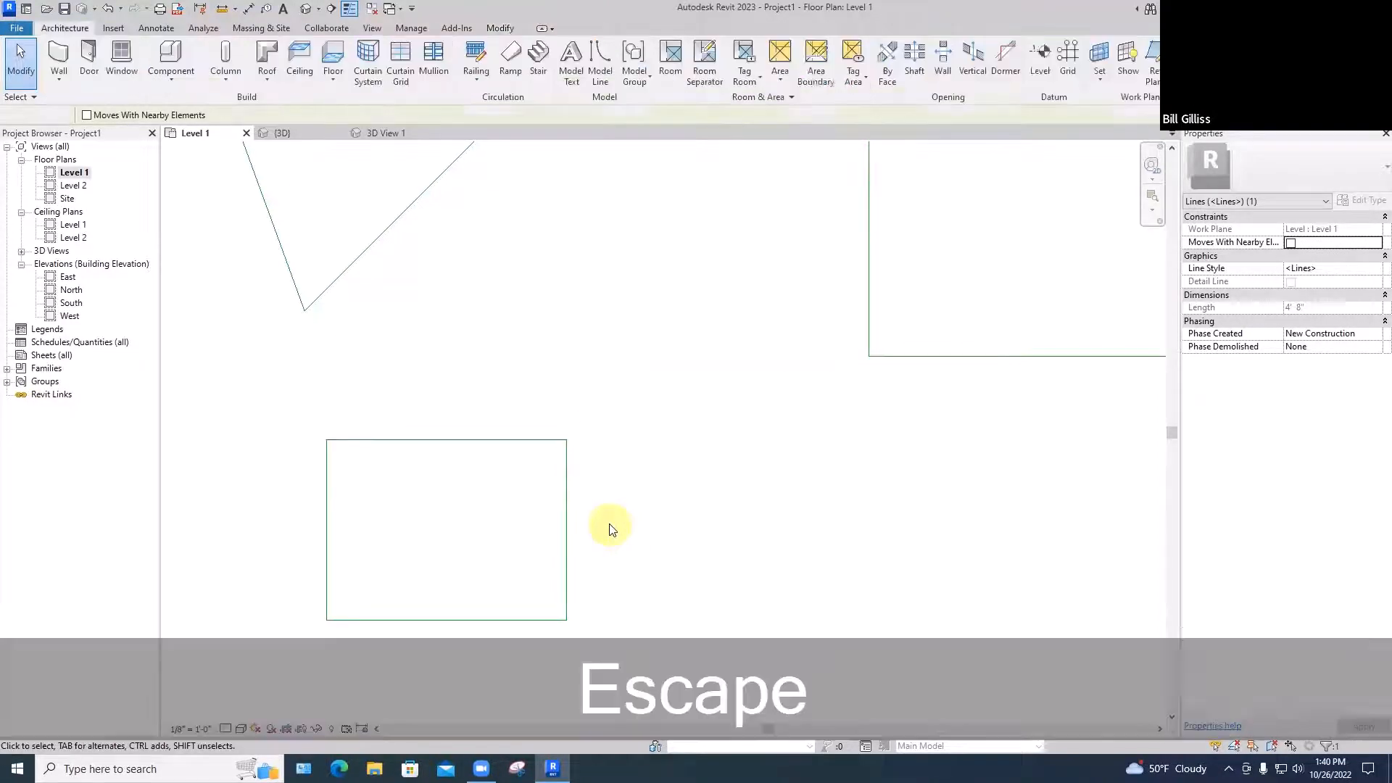
Set the small rectangle's width to 4'-8 1/4"
left_click(565, 549)
scroll(578, 533, "down", 2)
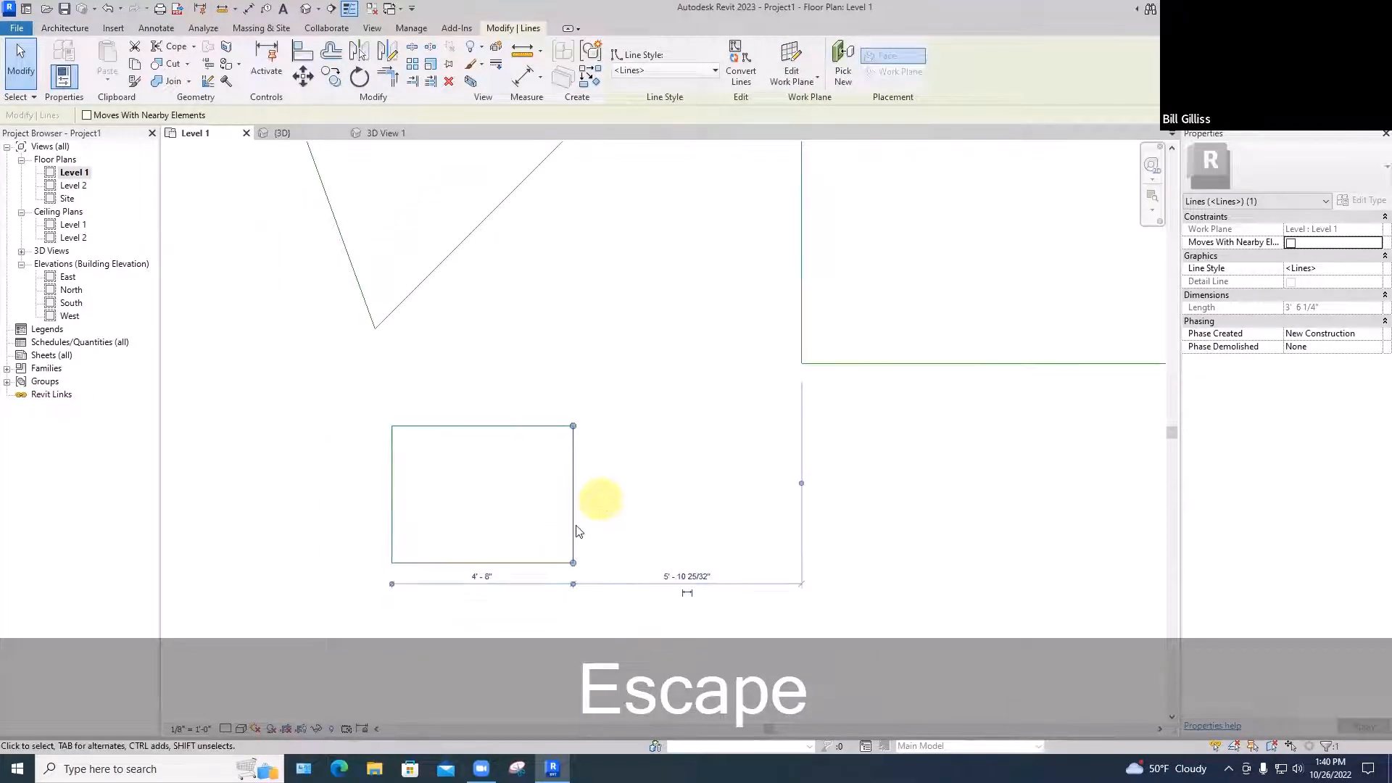
scroll(481, 582, "up", 5)
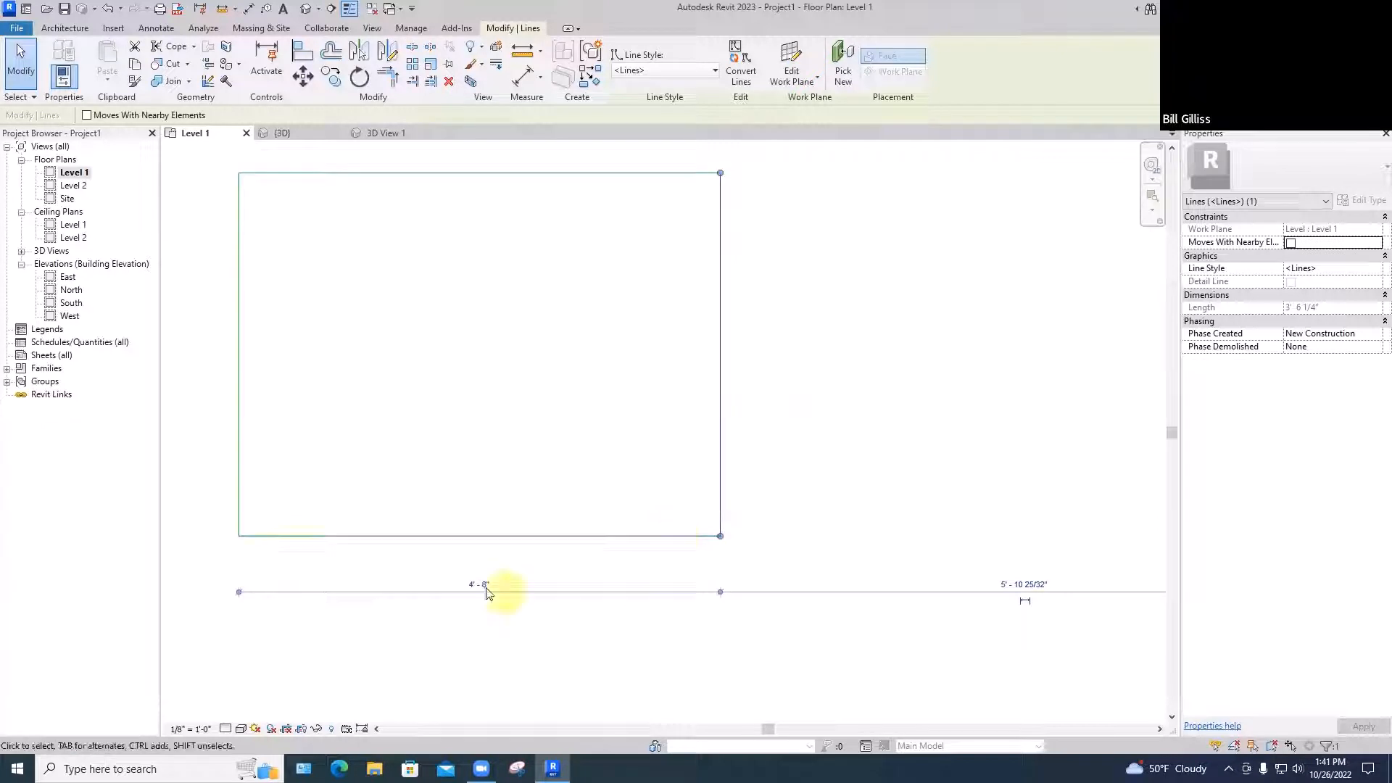
left_click(480, 586)
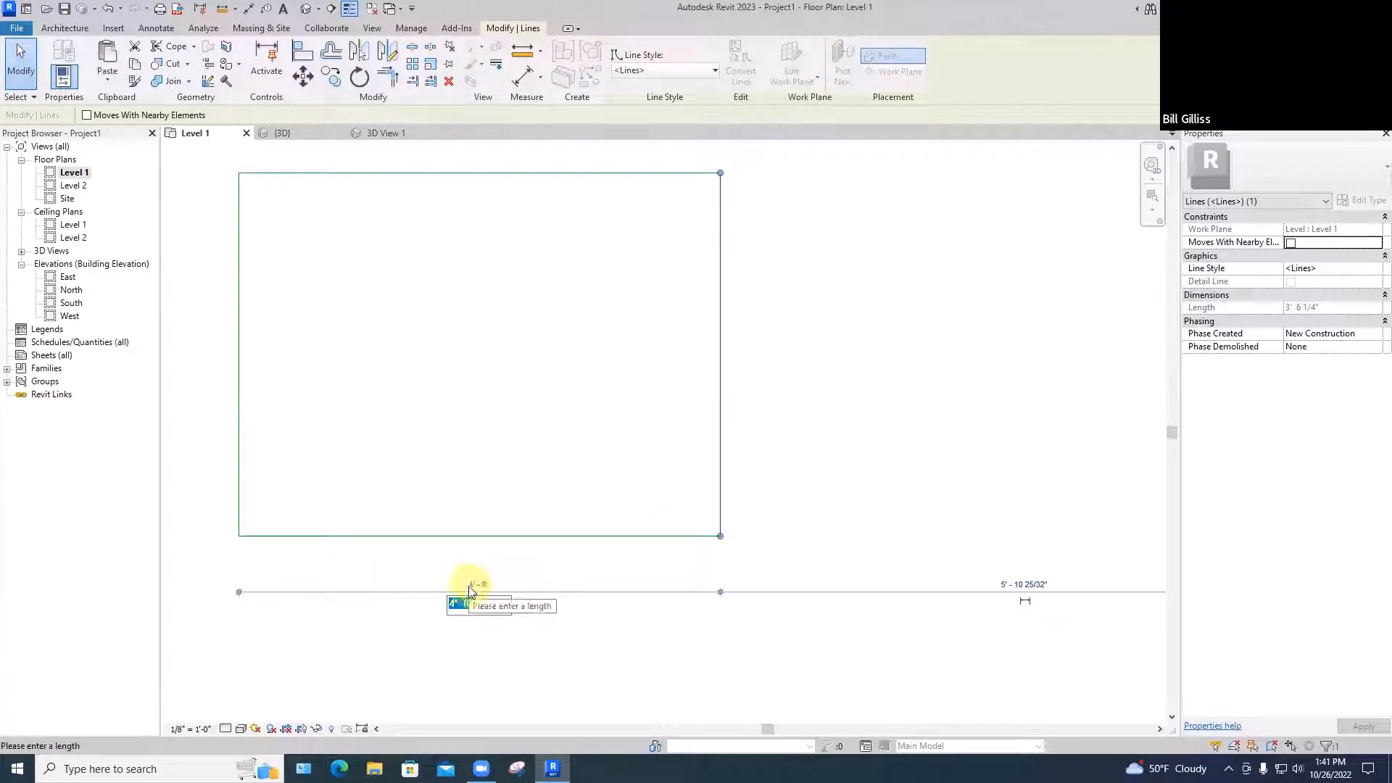
type("4'")
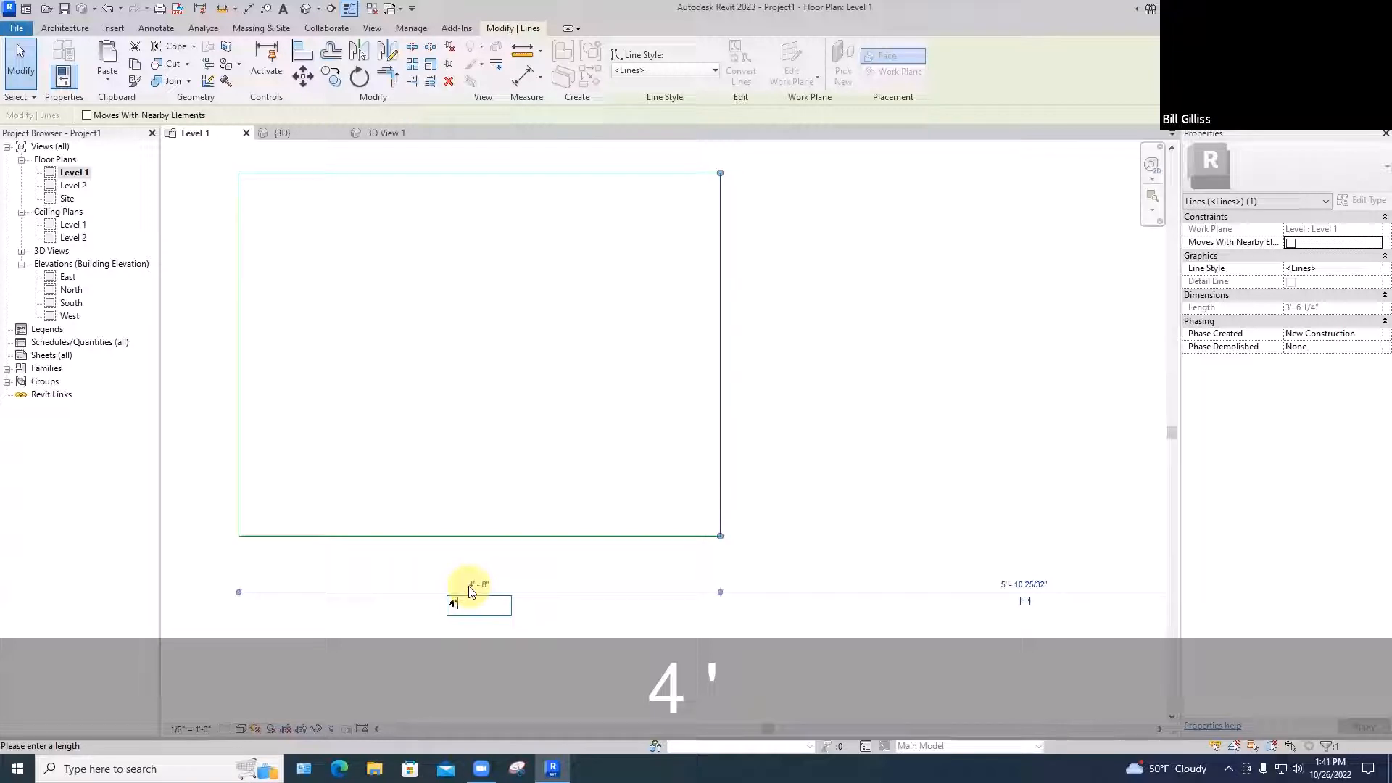
type("8")
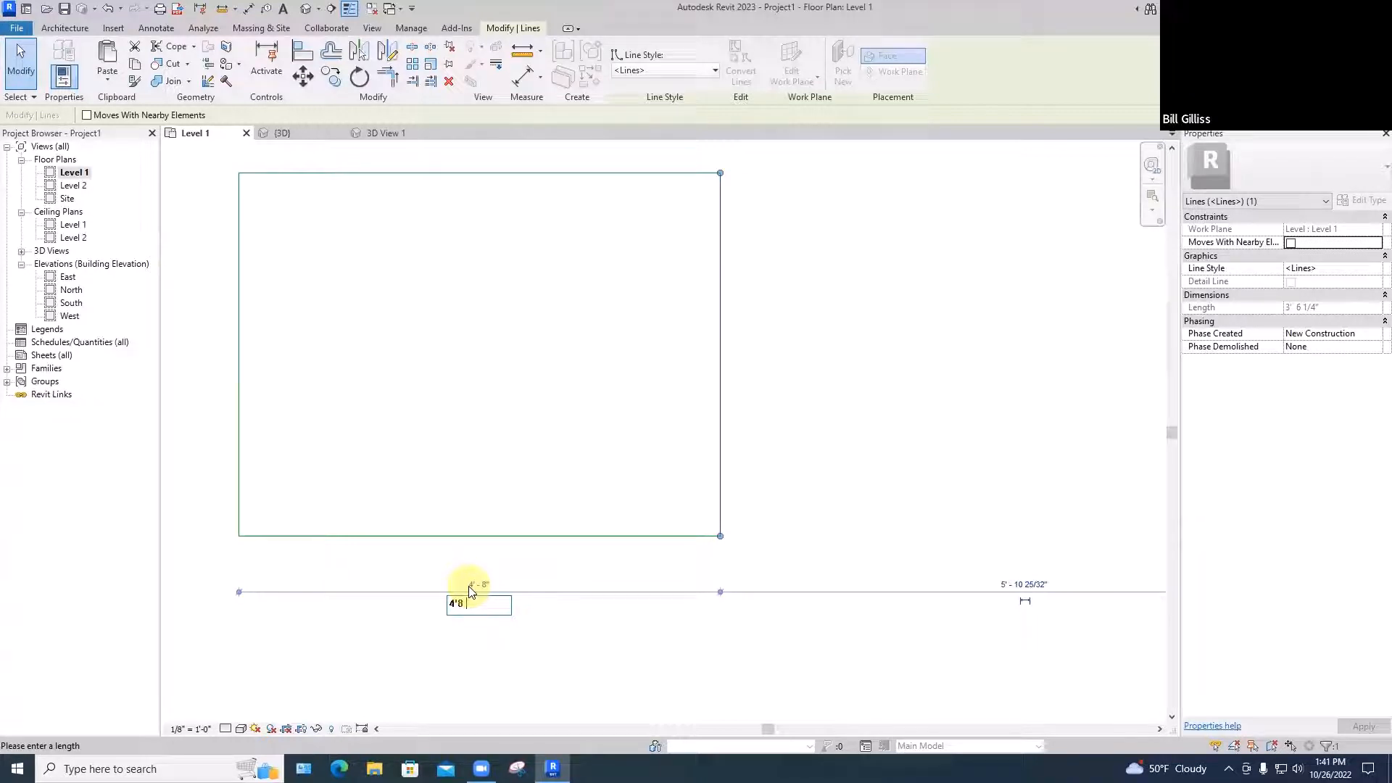
type("1/4")
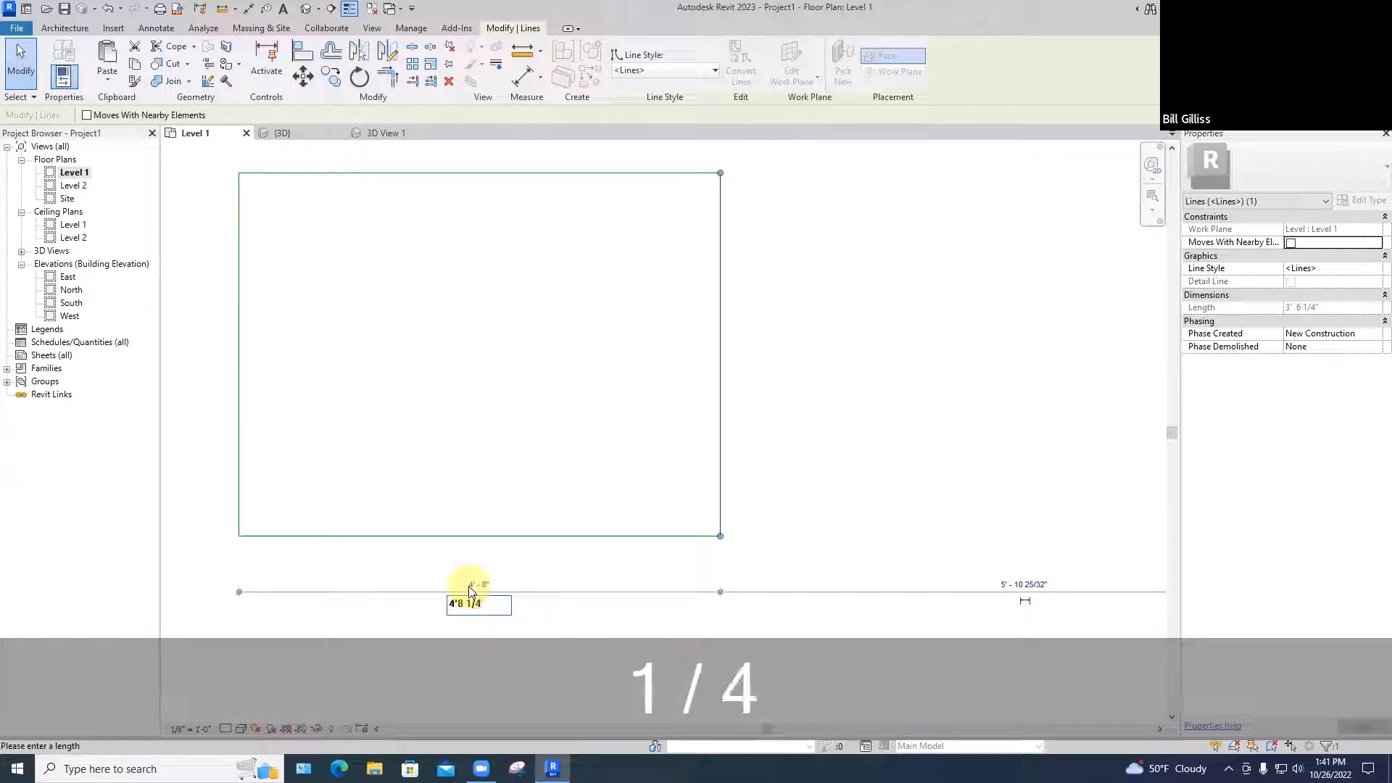
key("Return")
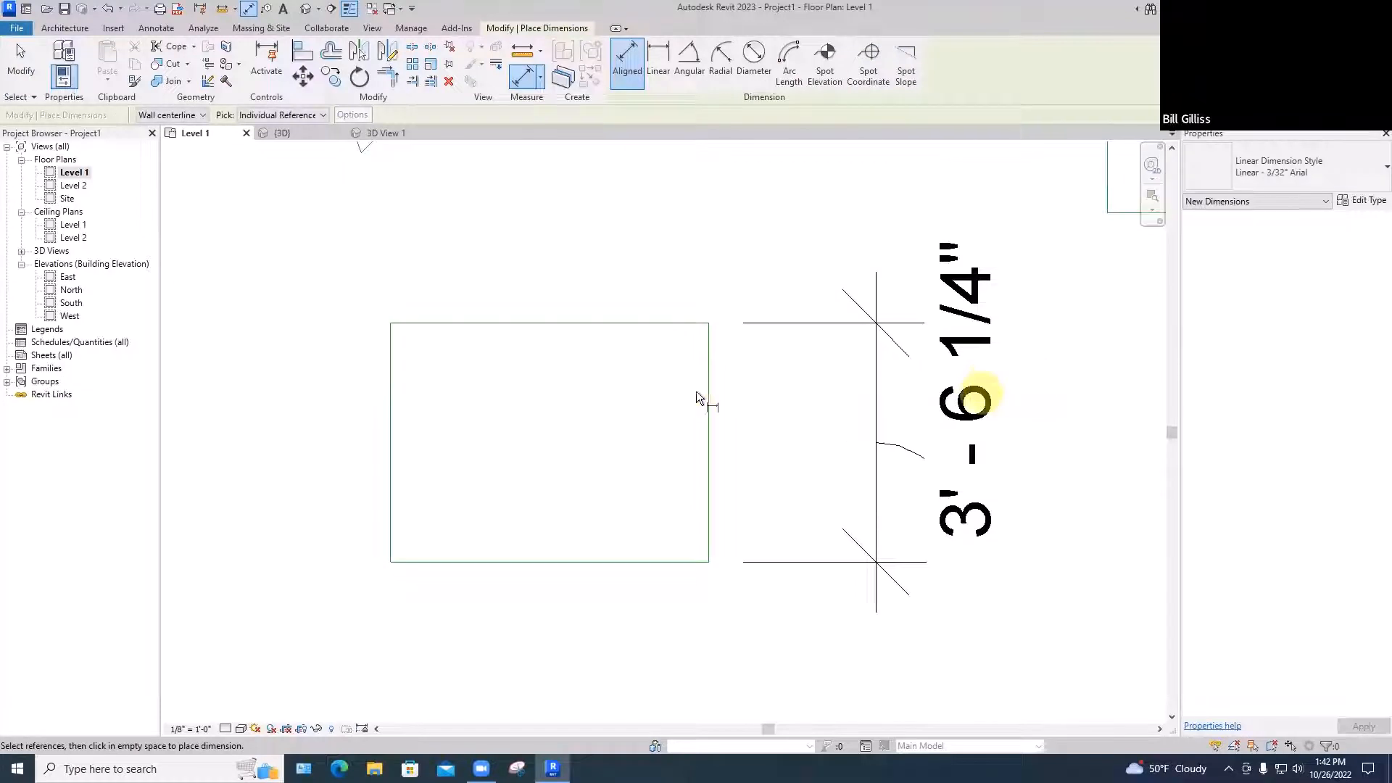
Zoom out and start the Model Line command with LI
scroll(696, 390, "down", 3)
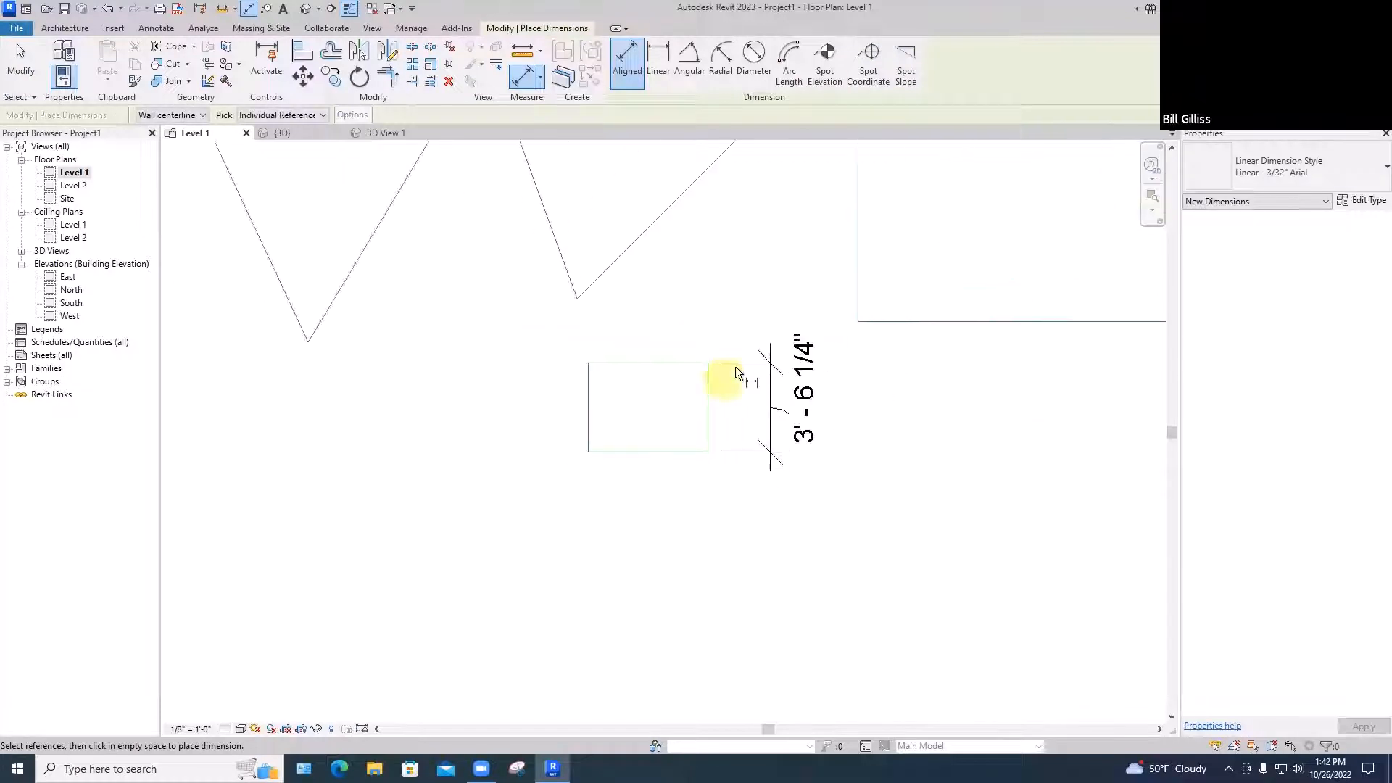
scroll(736, 367, "down", 2)
key("l")
key("i")
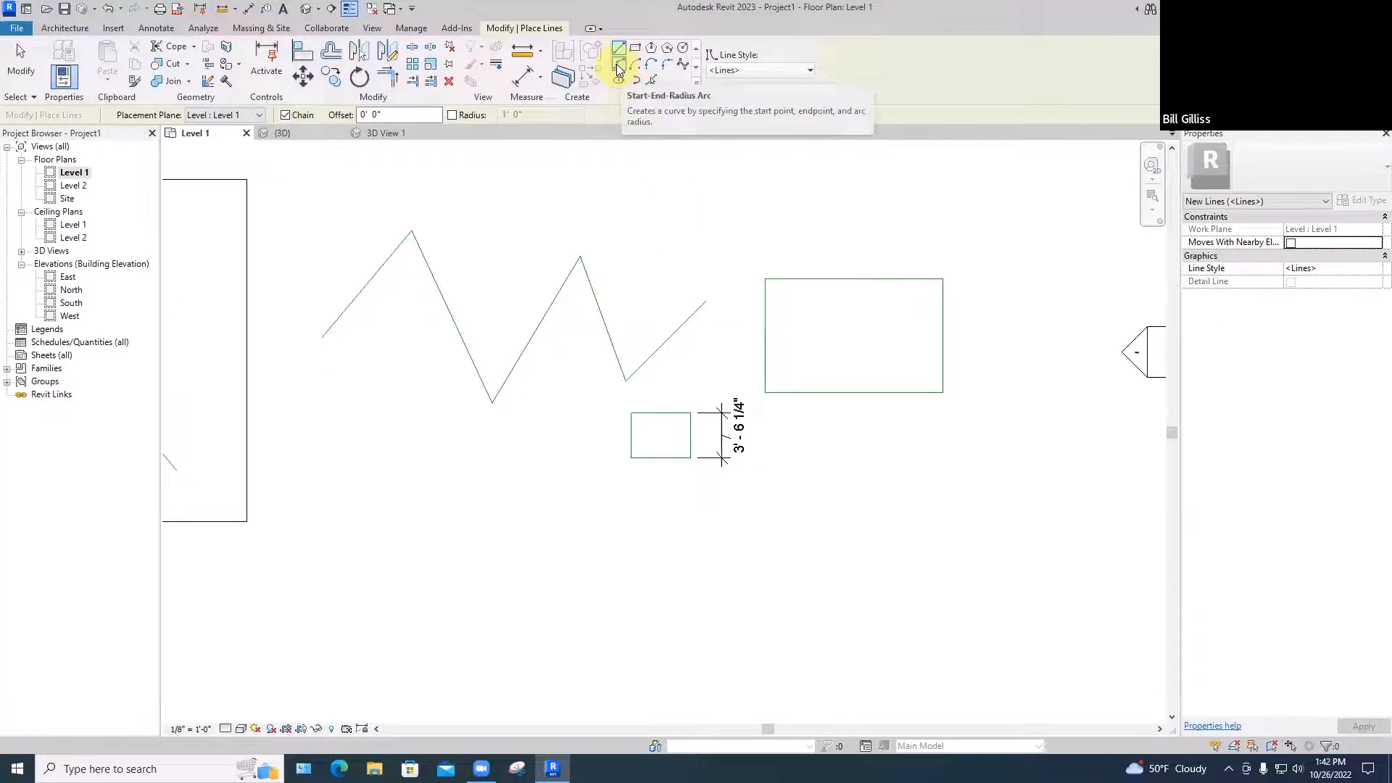
Draw a Start-End-Radius semicircular arc across the larger rectangle's top edge
left_click(765, 278)
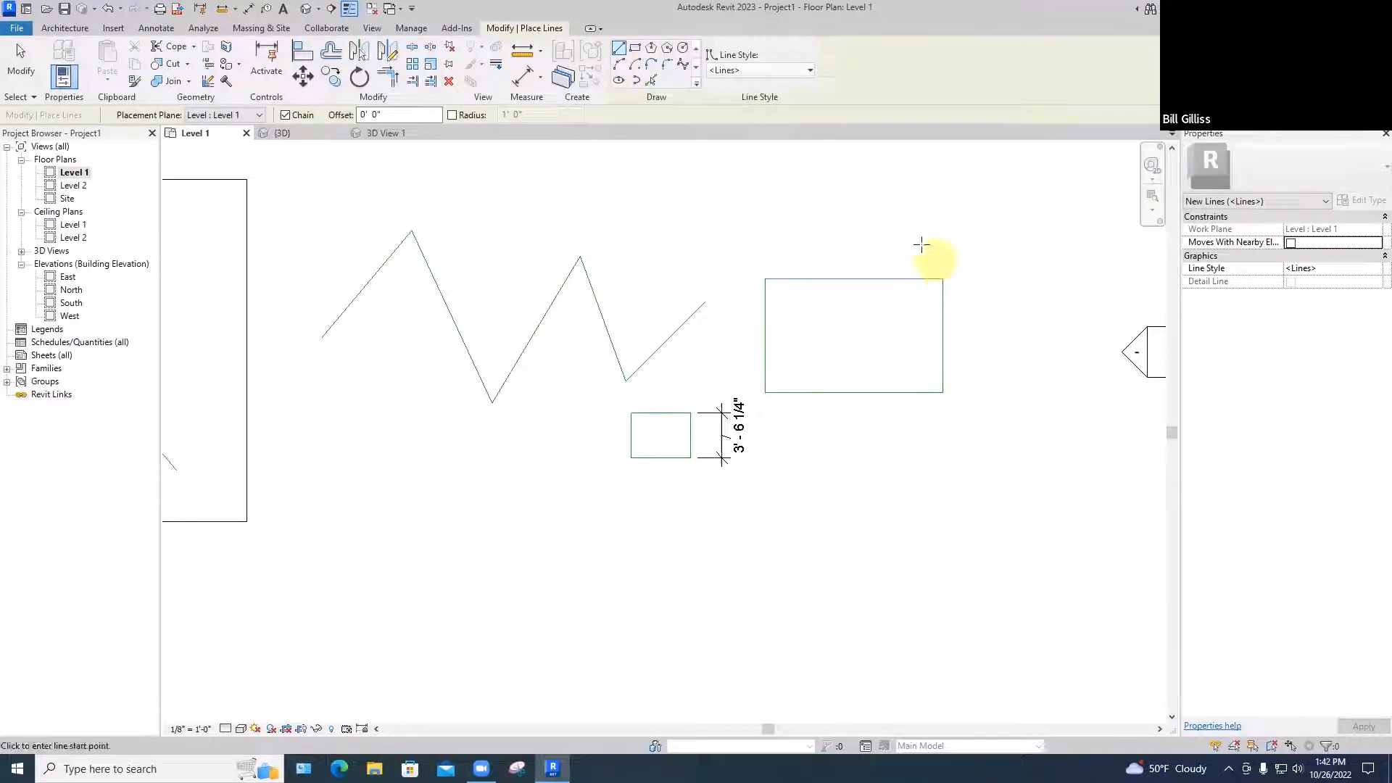
key("Escape")
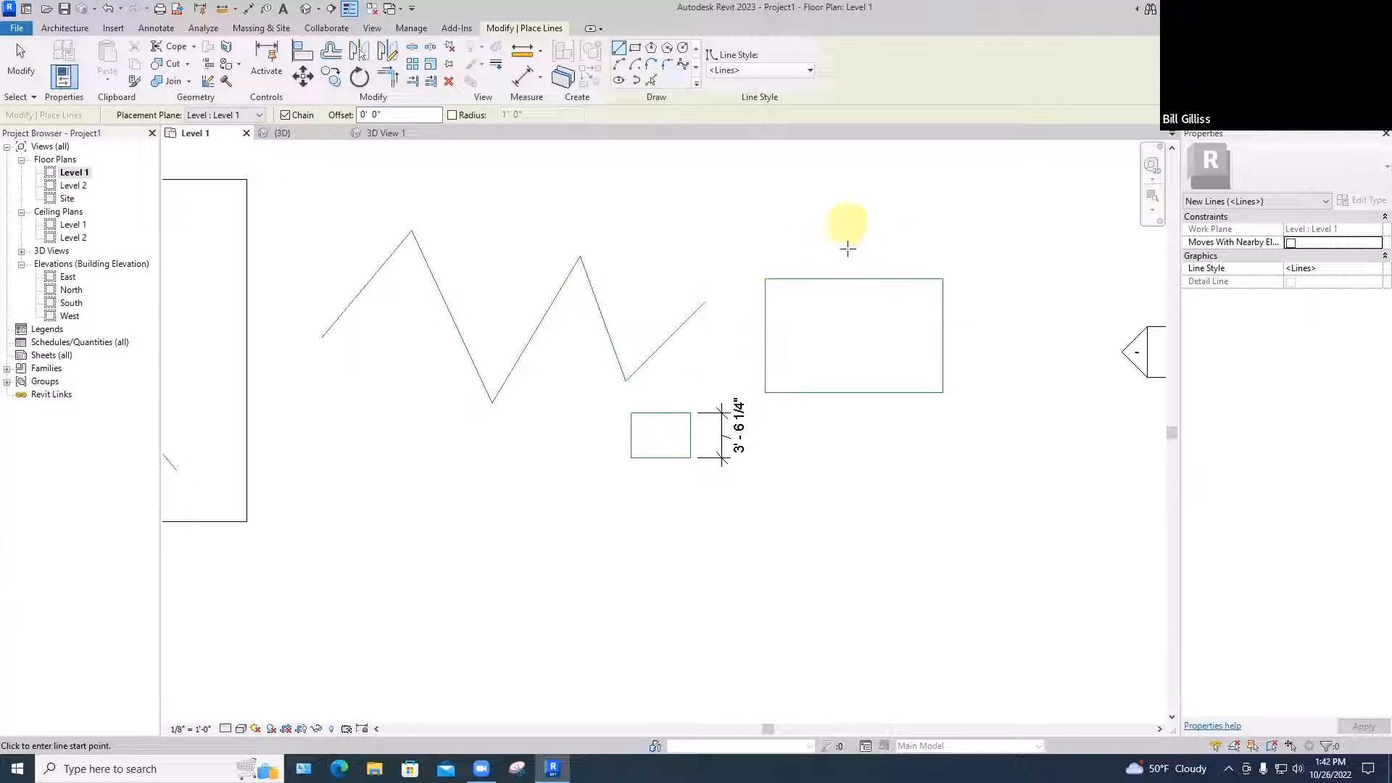
left_click(621, 64)
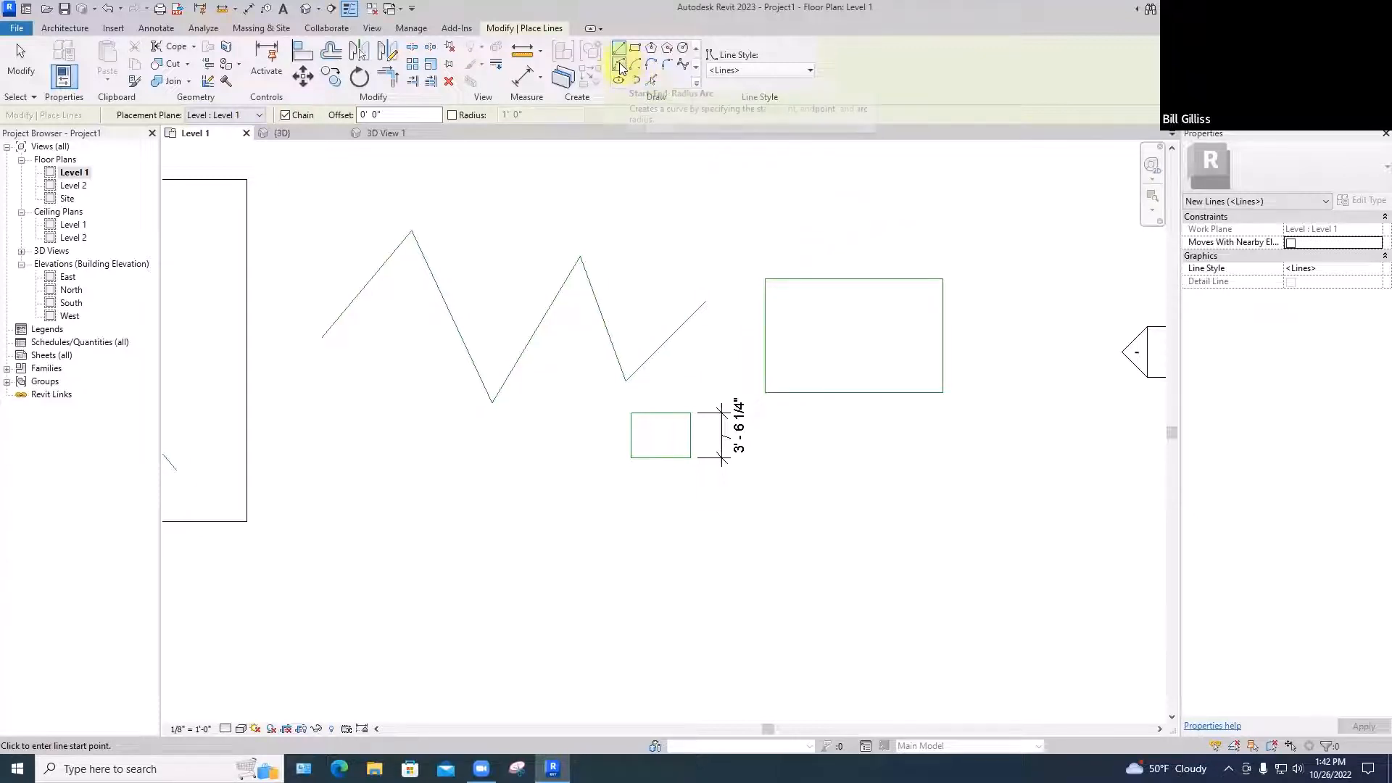
left_click(942, 279)
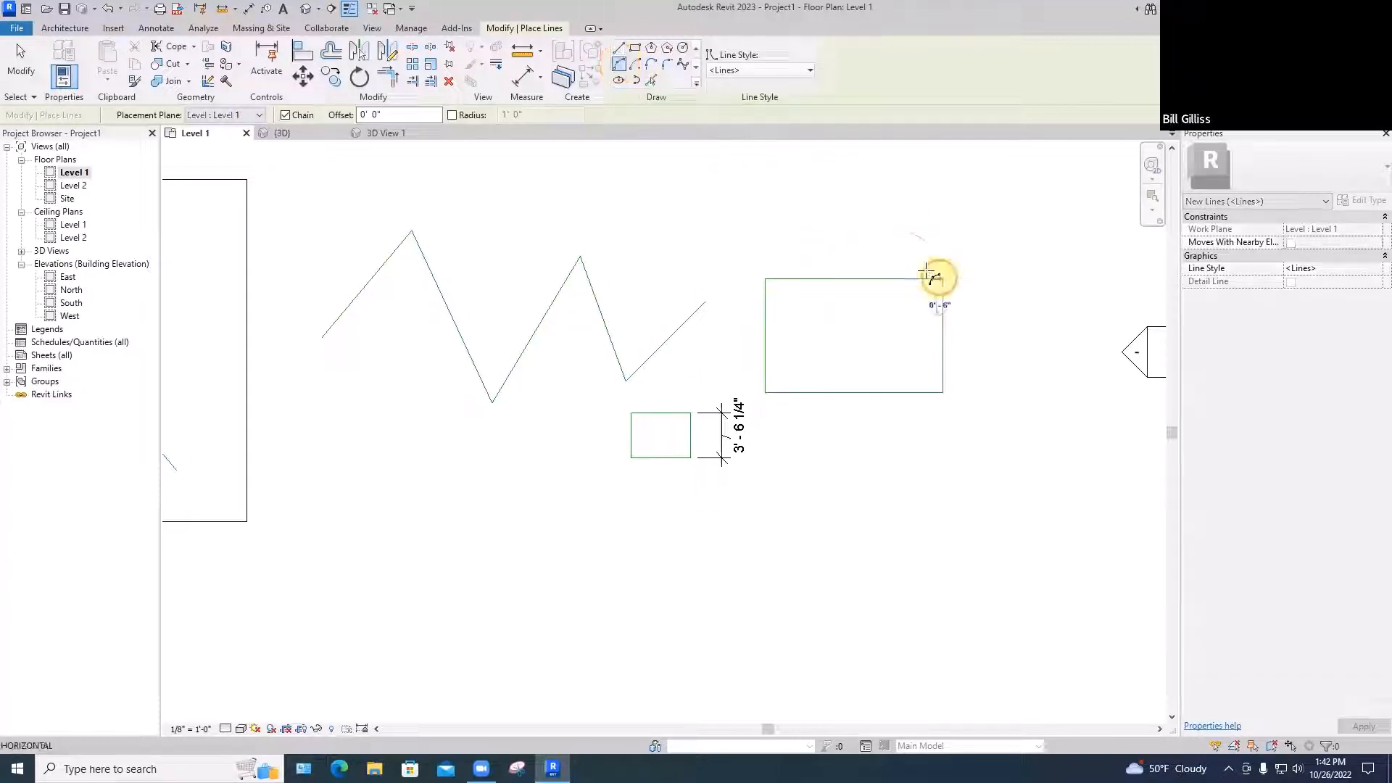
left_click(767, 280)
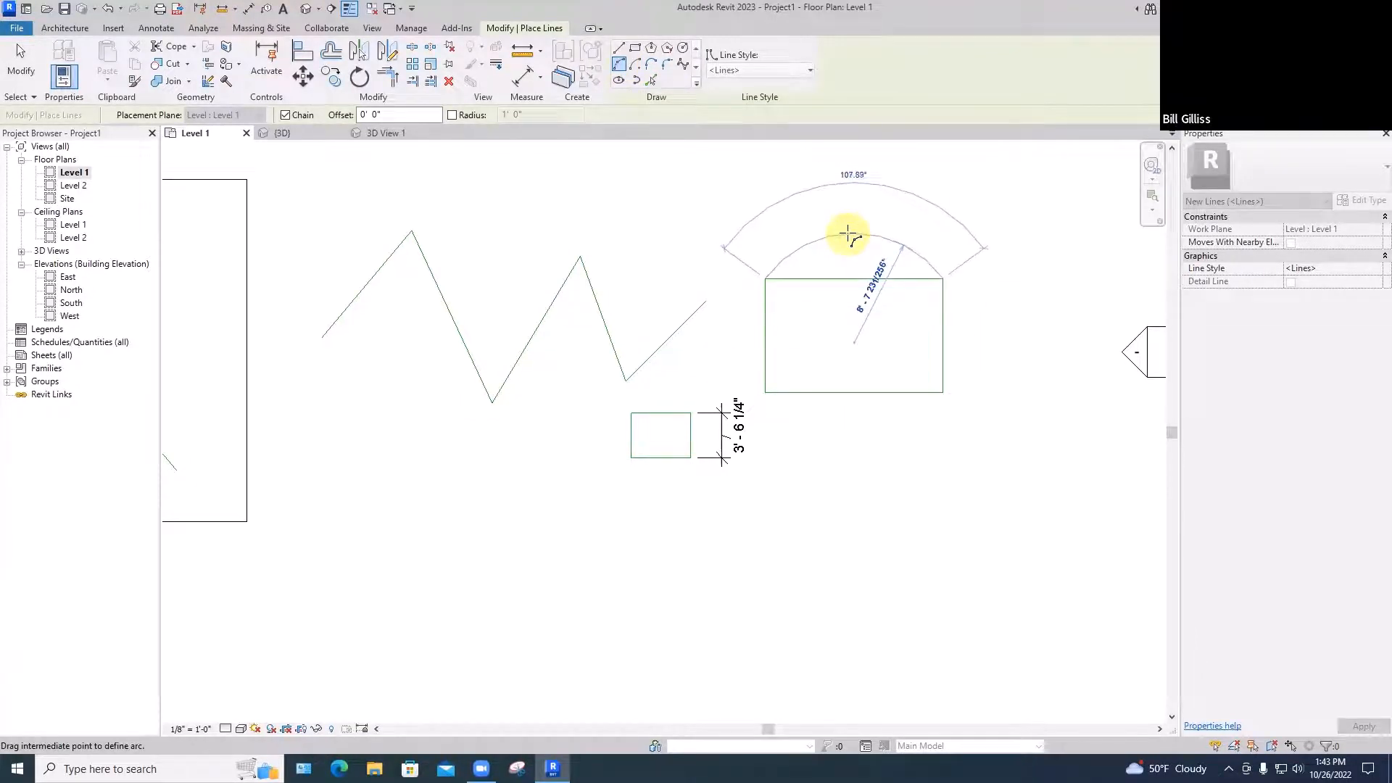
scroll(848, 234, "down", 3)
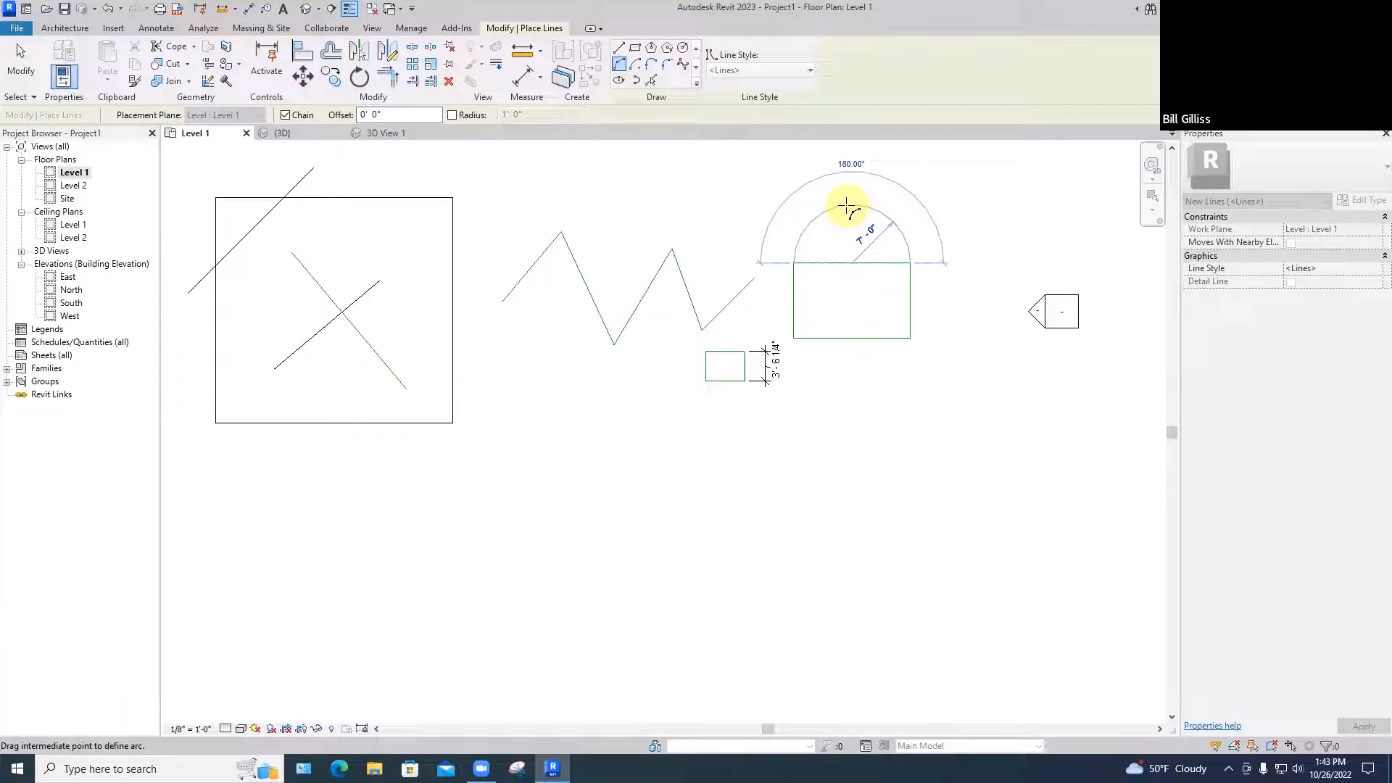
left_click(850, 206)
key("Escape")
key("Escape")
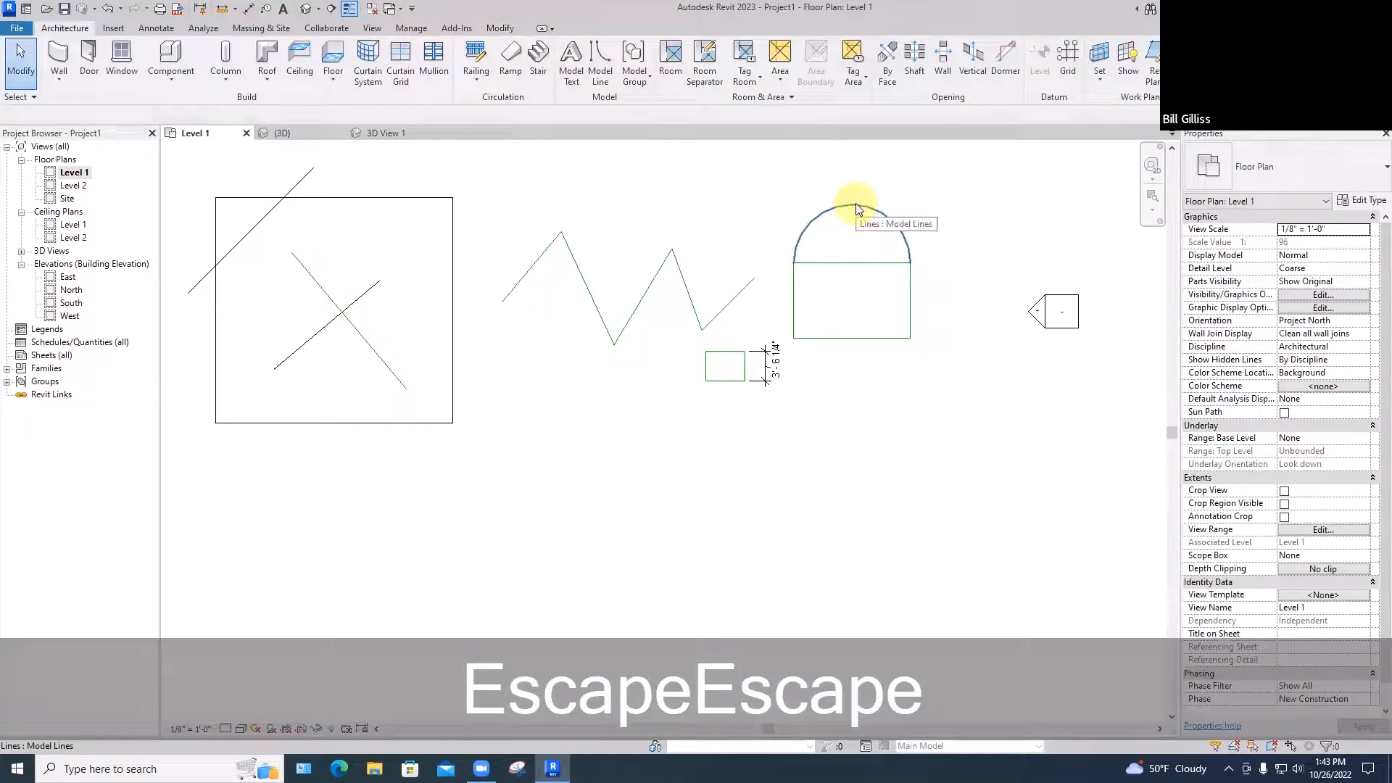
Try an 8' radius on the arc, then undo it to keep the semicircle
left_click(856, 208)
left_click(865, 236)
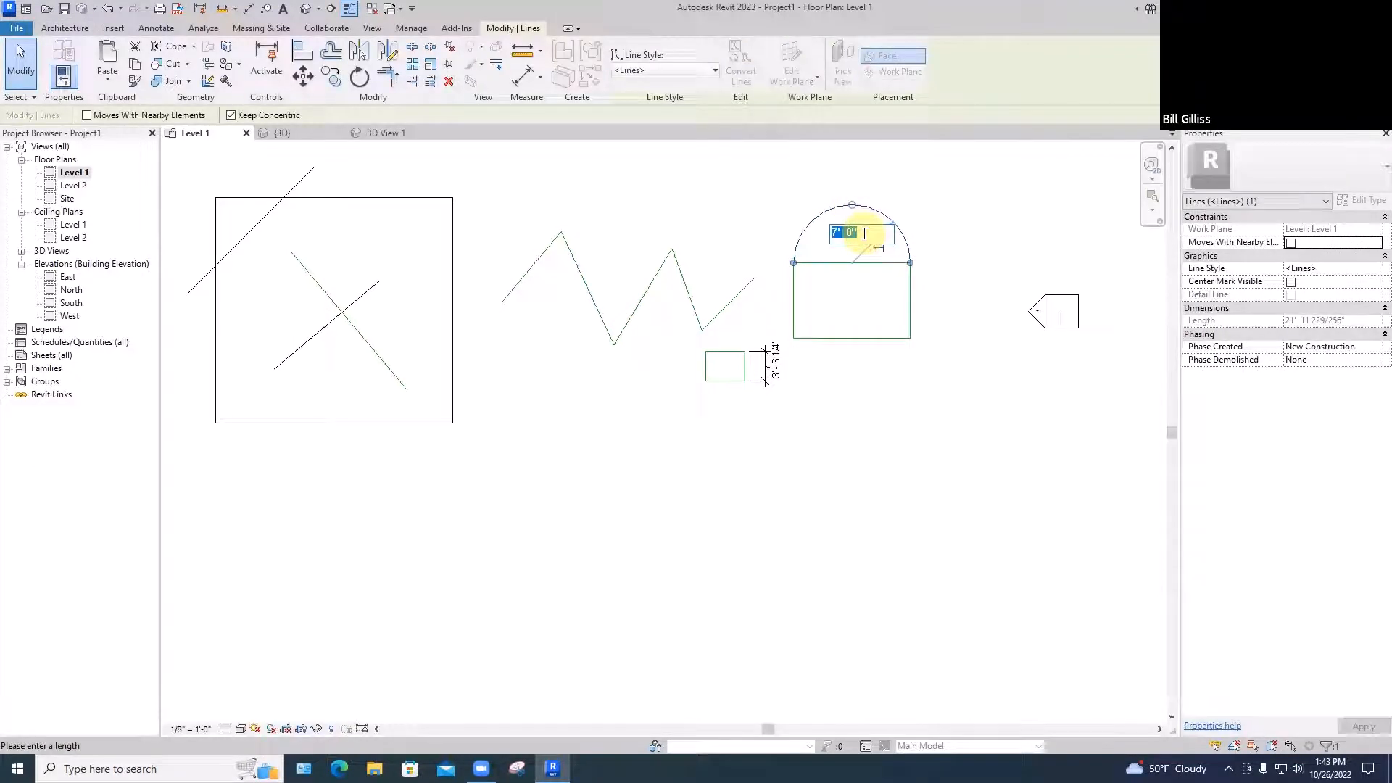
type("8'")
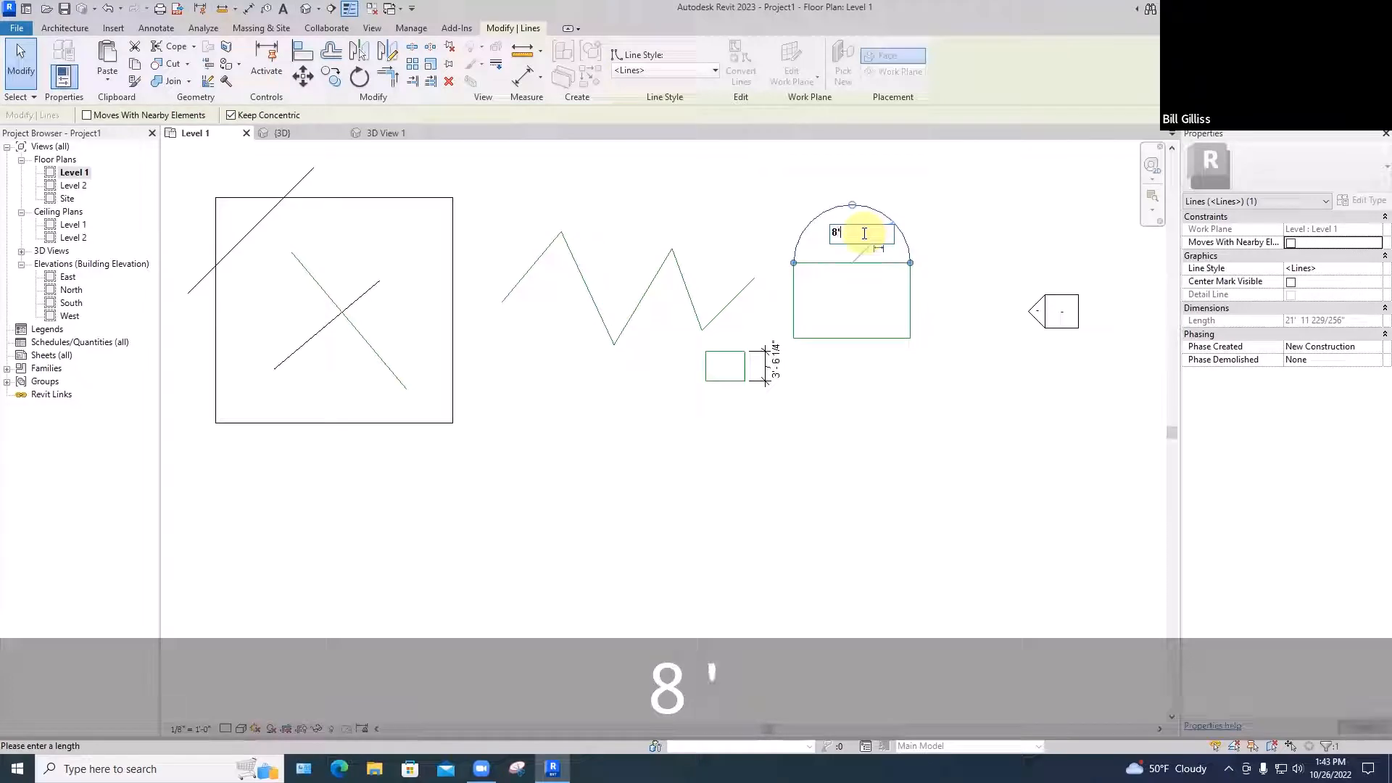
key("Return")
key("ctrl+z")
key("ctrl+z")
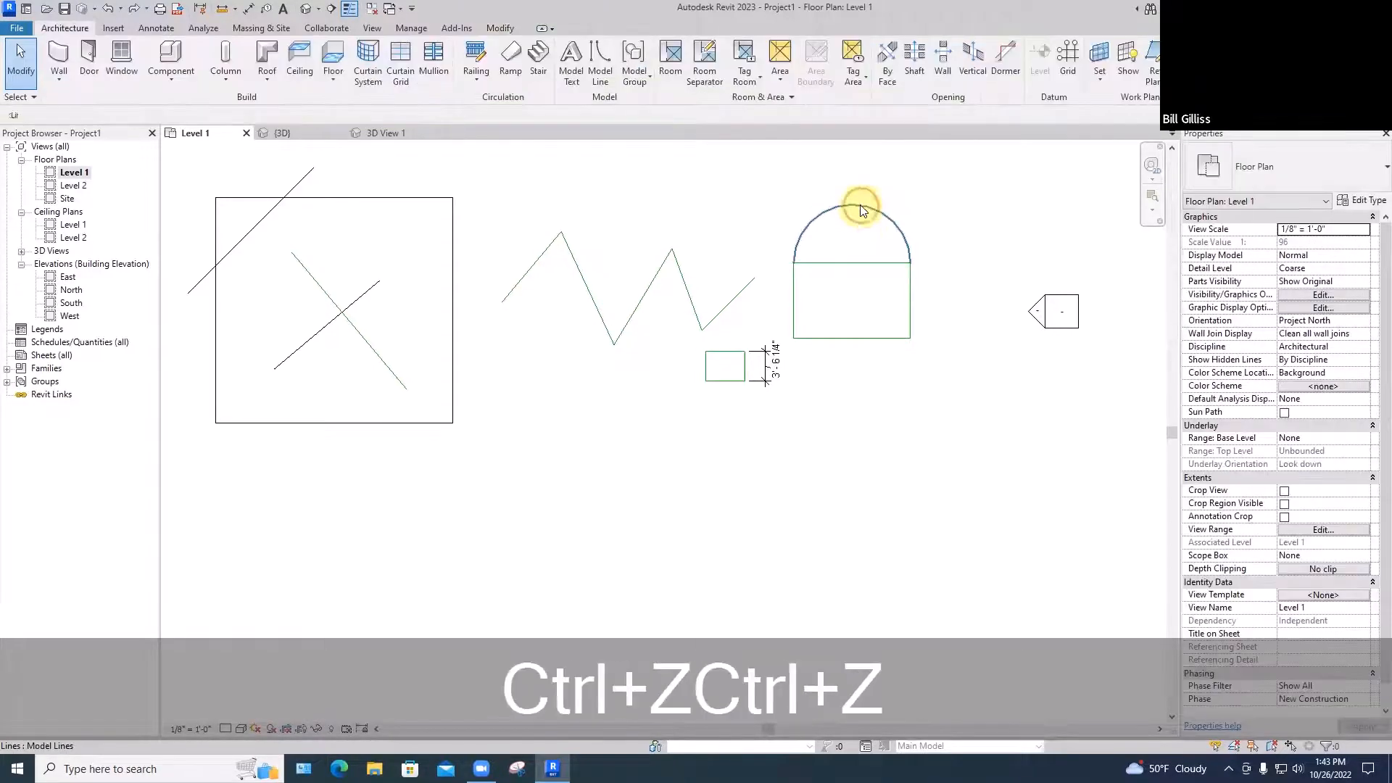
left_click(860, 204)
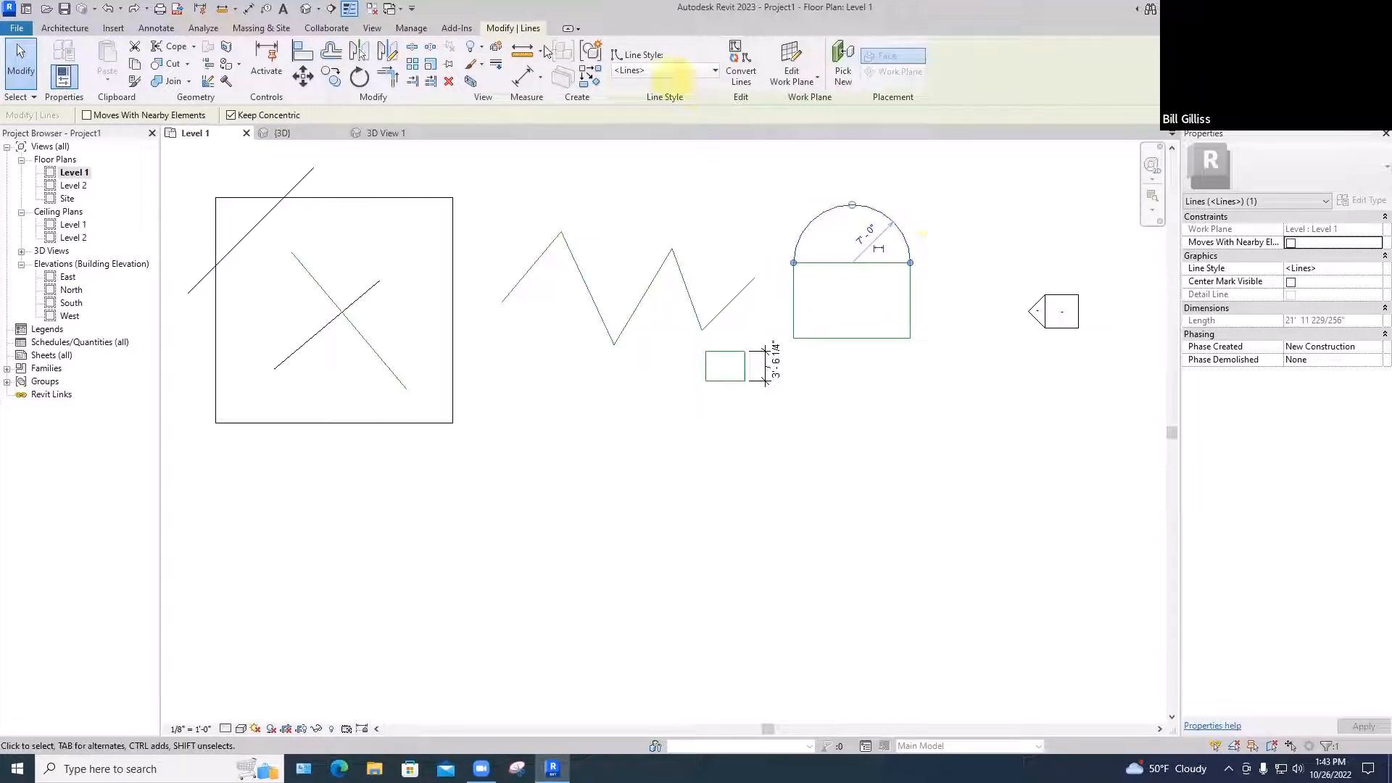
key("Escape")
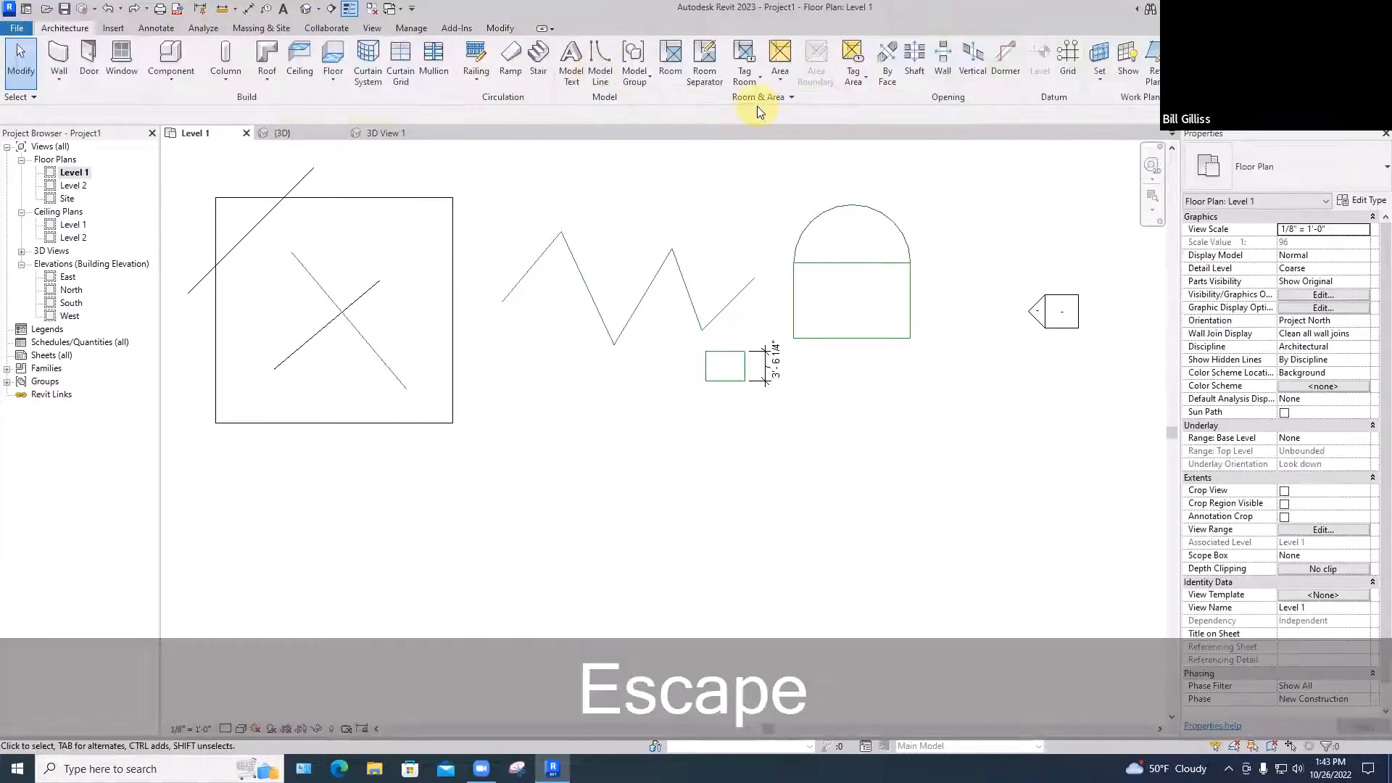
Draw a Start-End-Radius model-line arc below the small rectangle
key("l")
key("i")
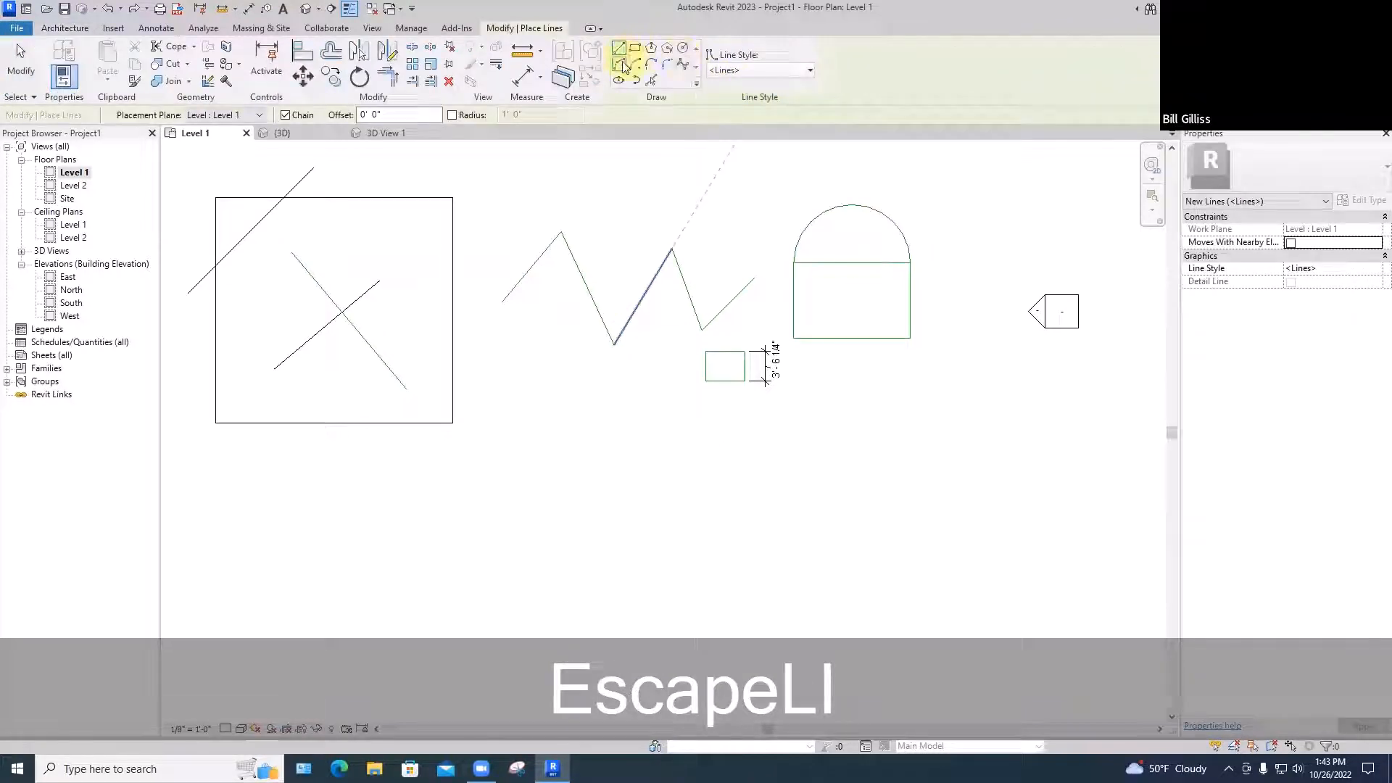
left_click(618, 64)
left_click(754, 279)
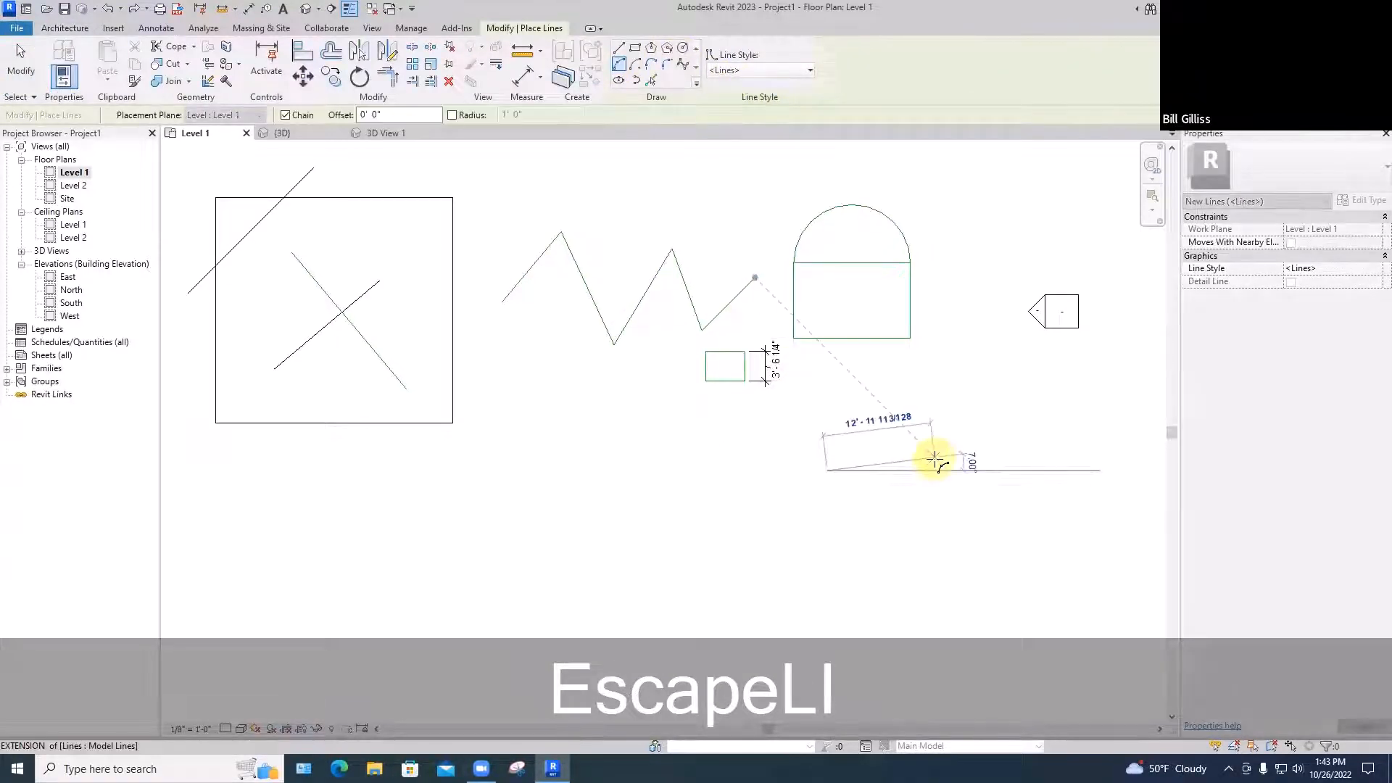
key("Escape")
key("Escape")
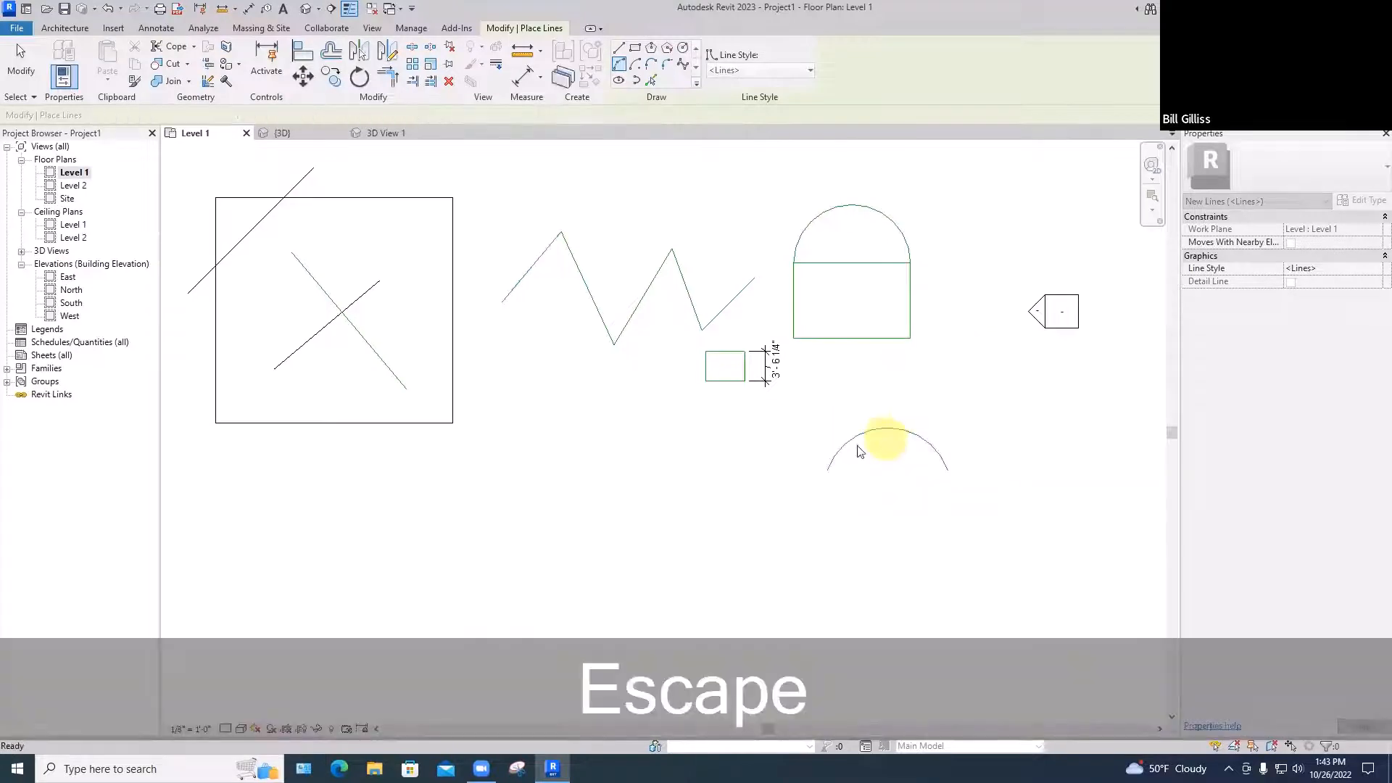
Drag the lower arc's end grip to reshape and shorten it
left_click(850, 449)
left_click_drag(827, 470, 850, 508)
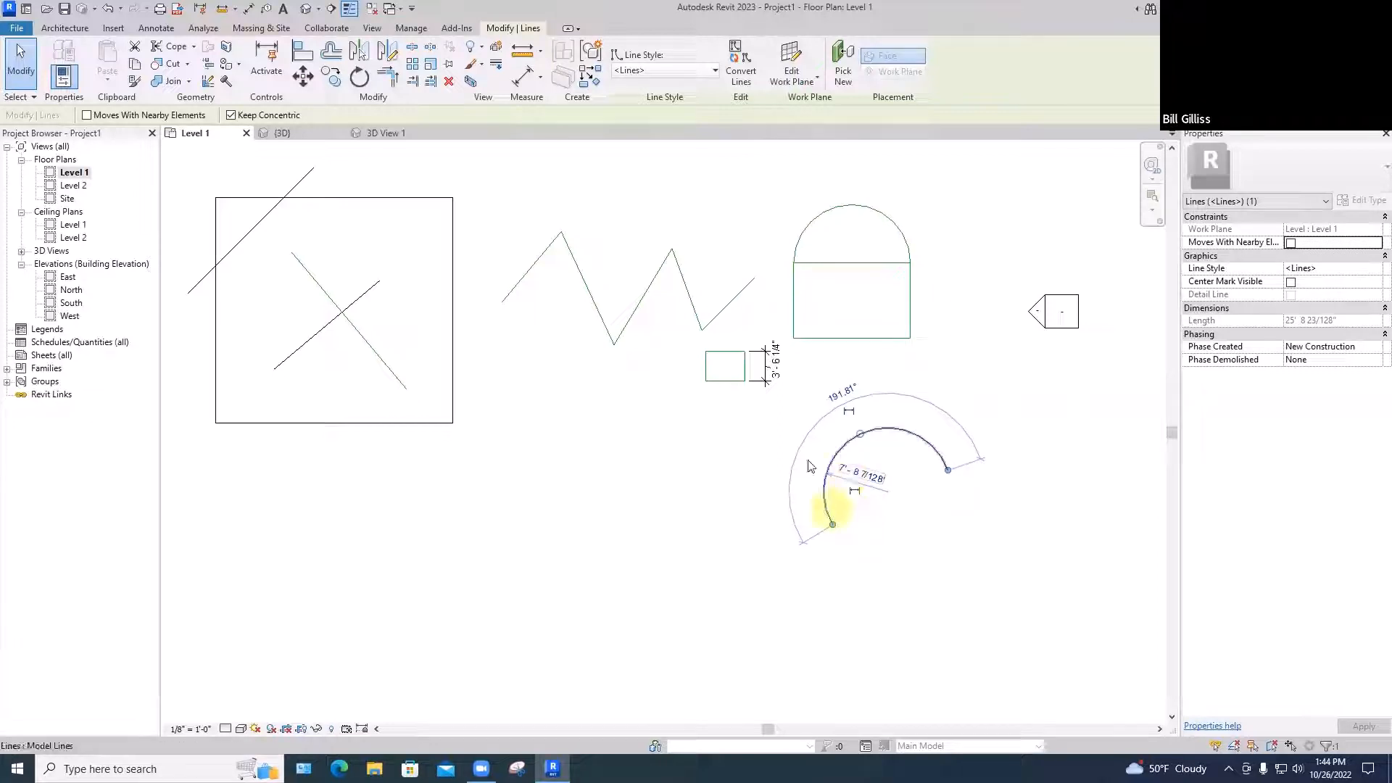
left_click_drag(833, 524, 825, 473)
left_click(699, 406)
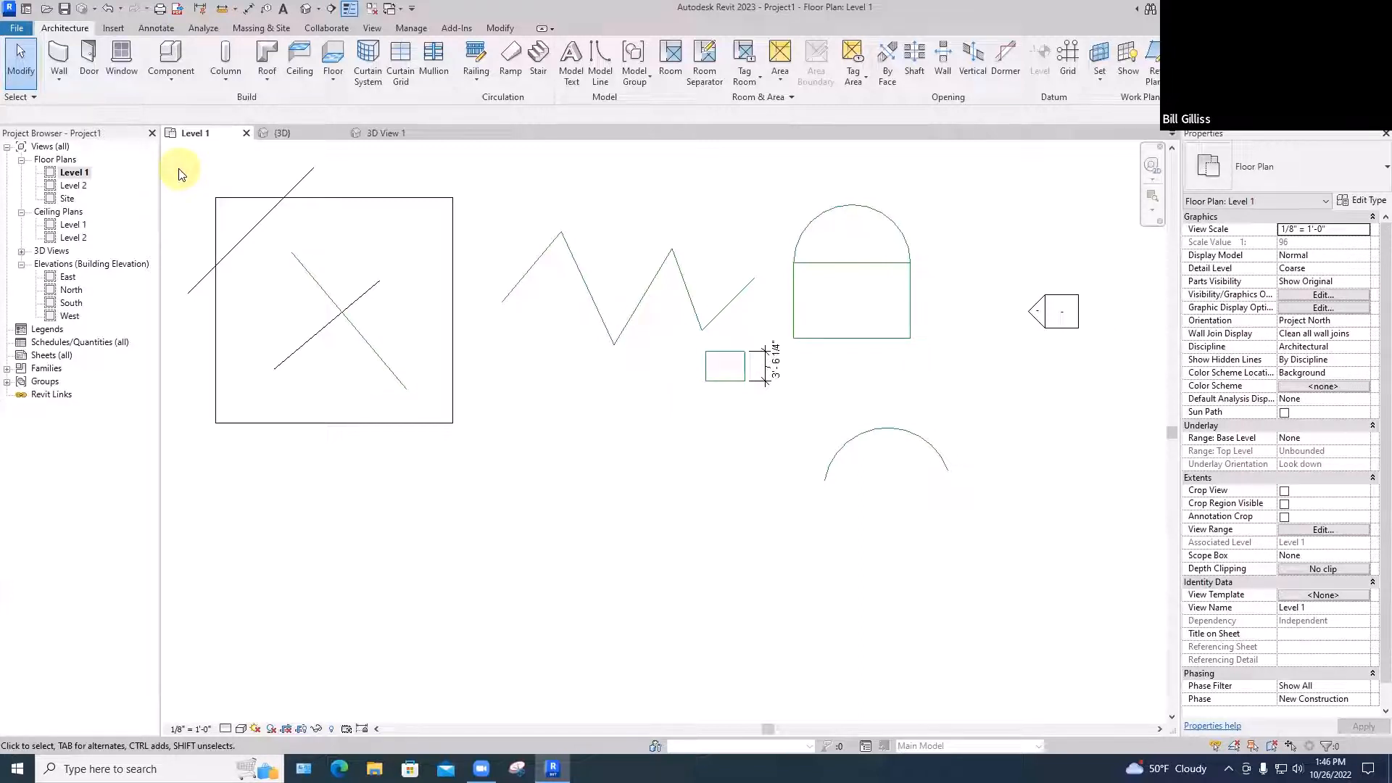
Select the zigzag's last segment, three rectangle edges and the lower arc
left_click(735, 307)
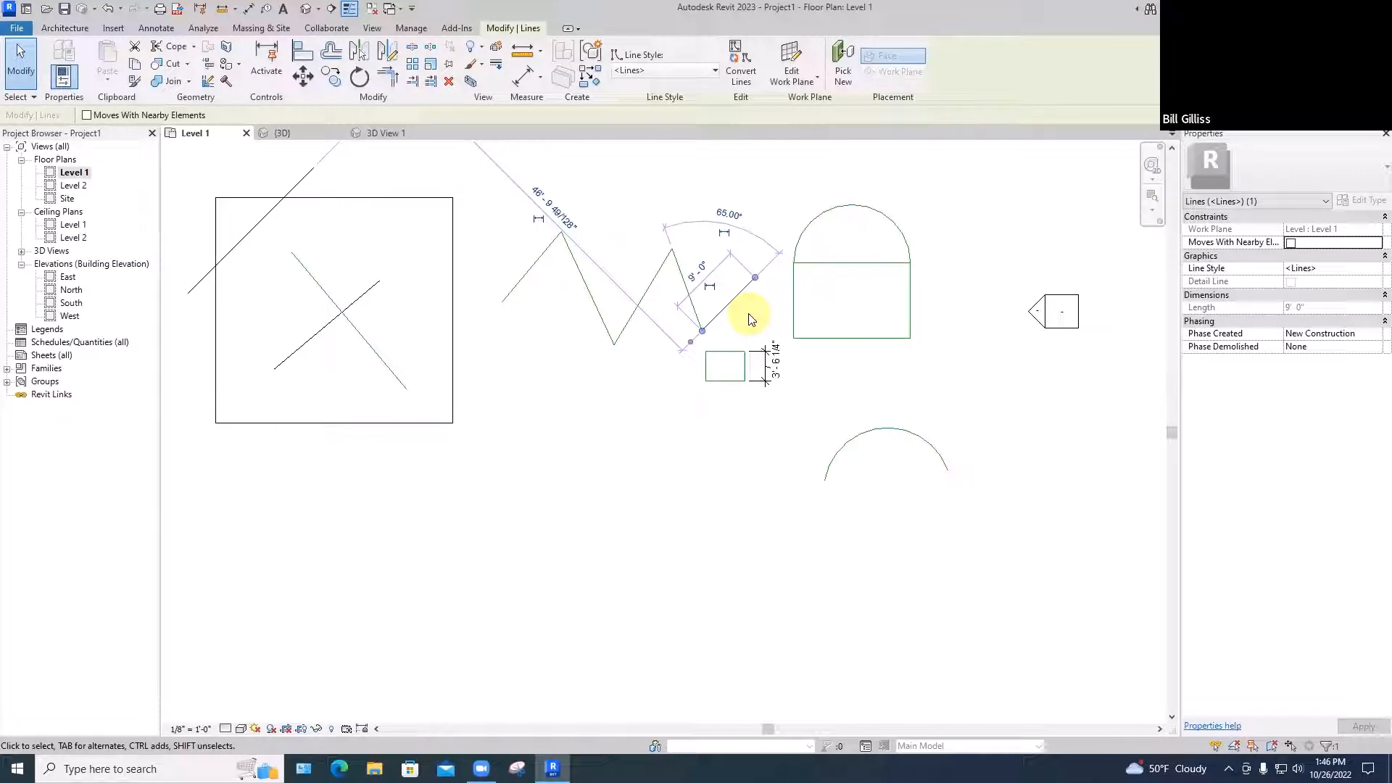
left_click(767, 312)
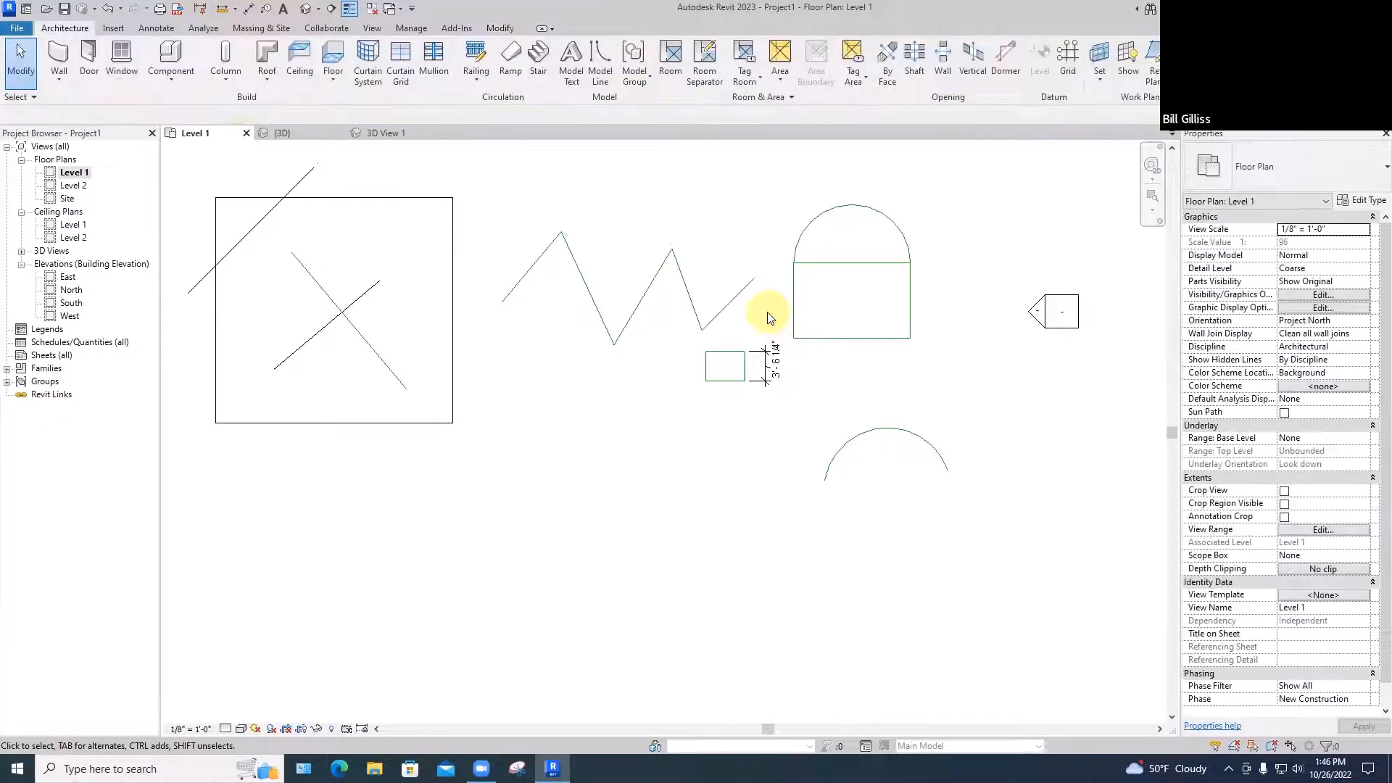
left_click(794, 303)
left_click(745, 249)
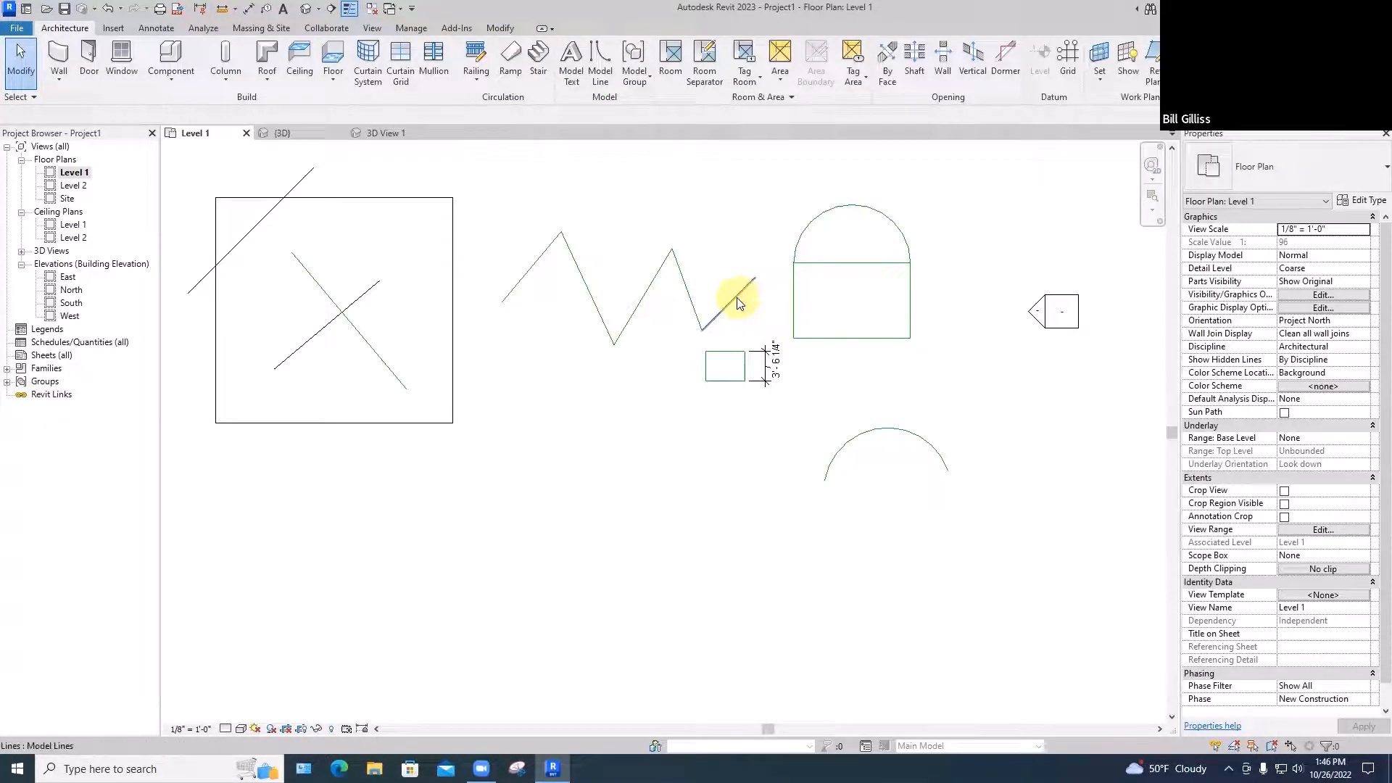
left_click(737, 298)
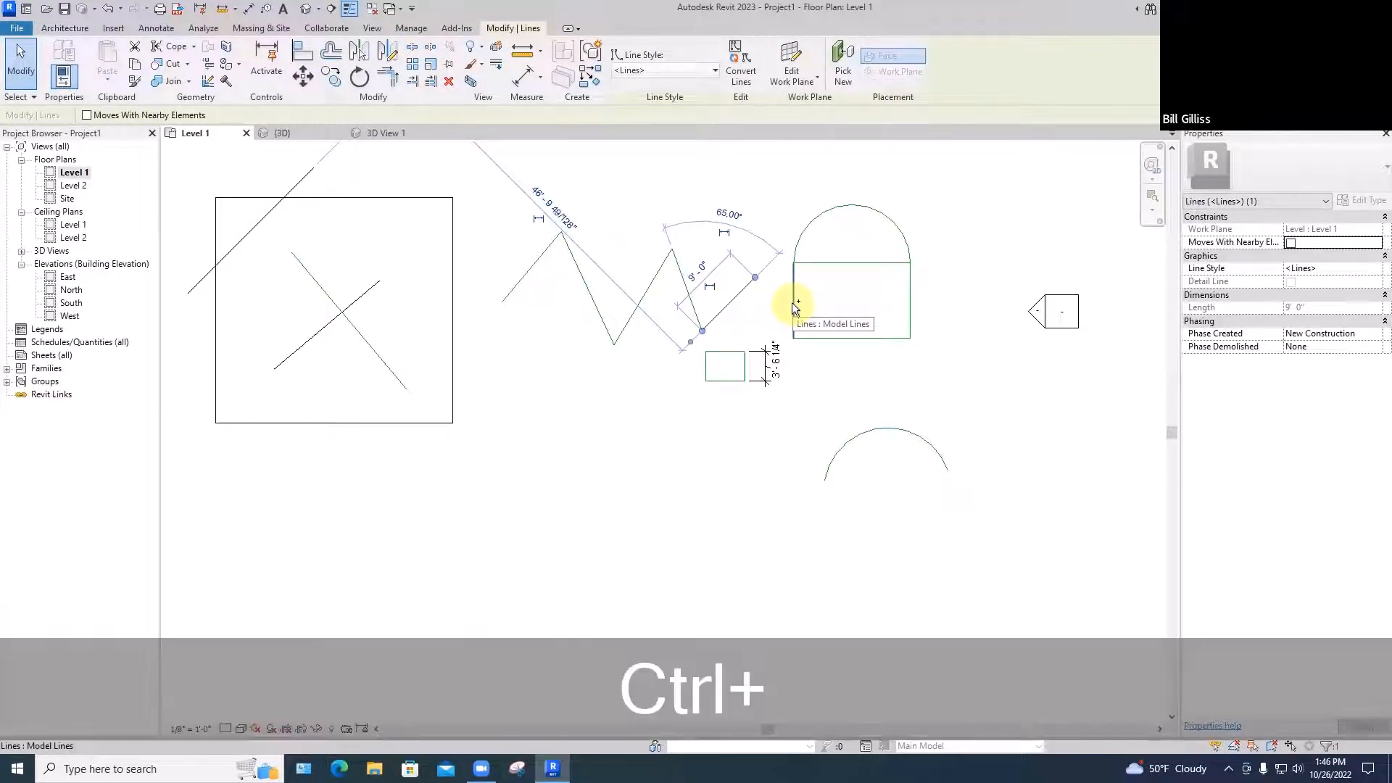
left_click(793, 303, "ctrl")
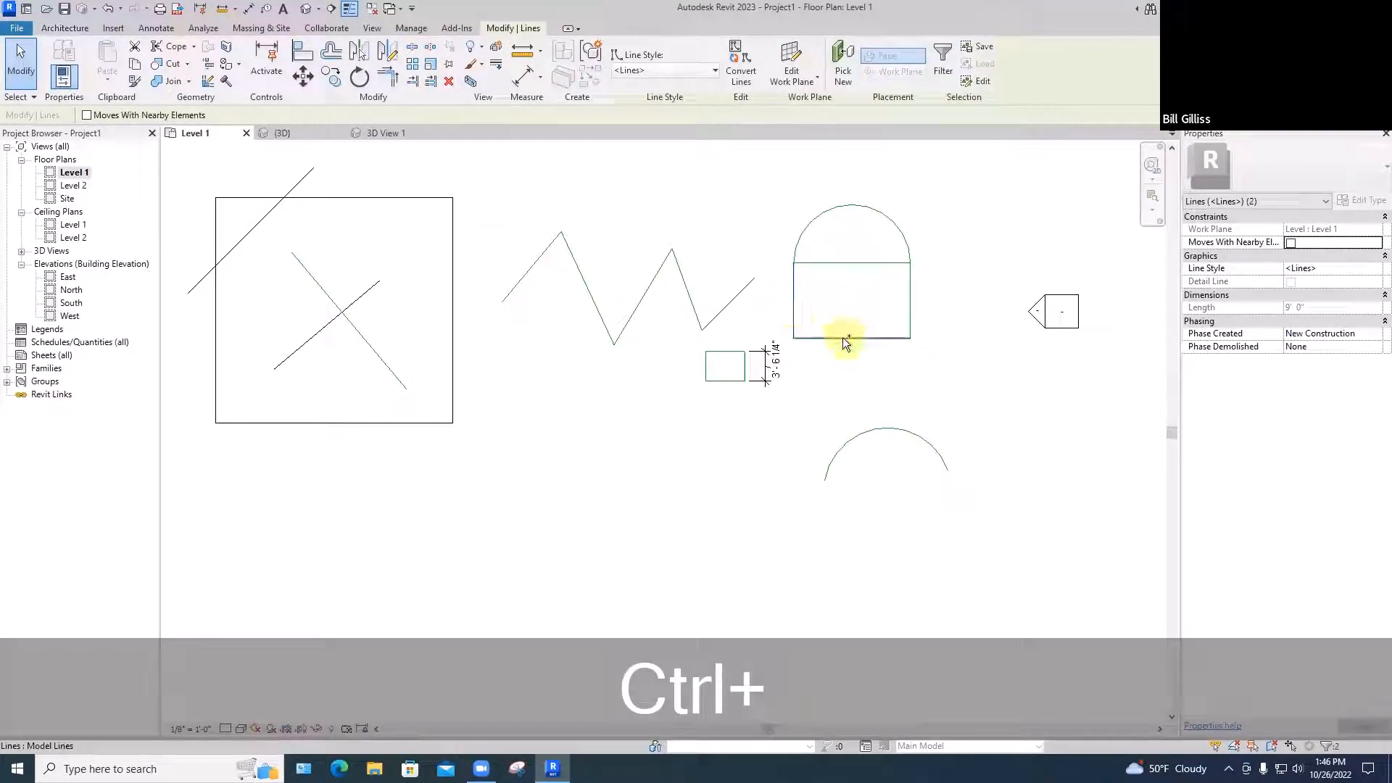
left_click(843, 337, "ctrl")
left_click(909, 300, "ctrl")
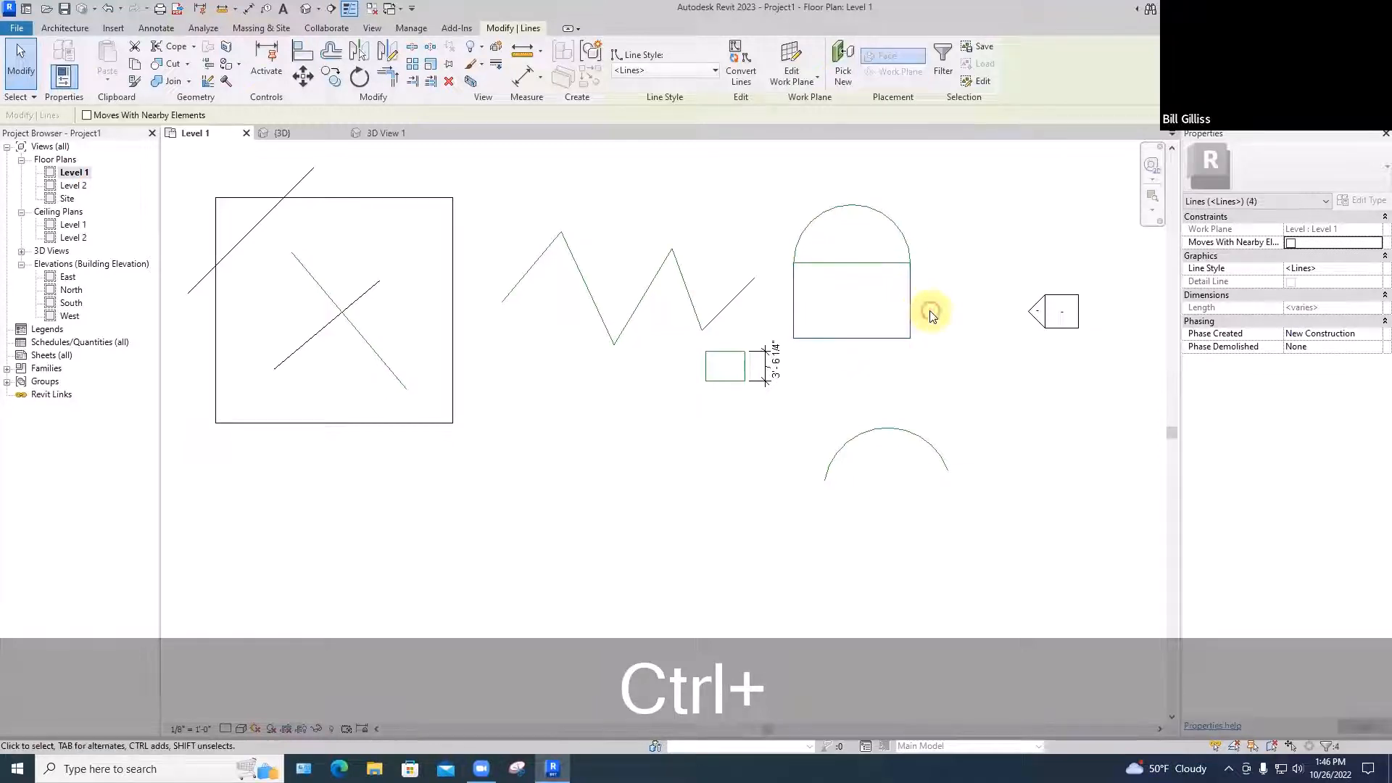
left_click(905, 428, "ctrl")
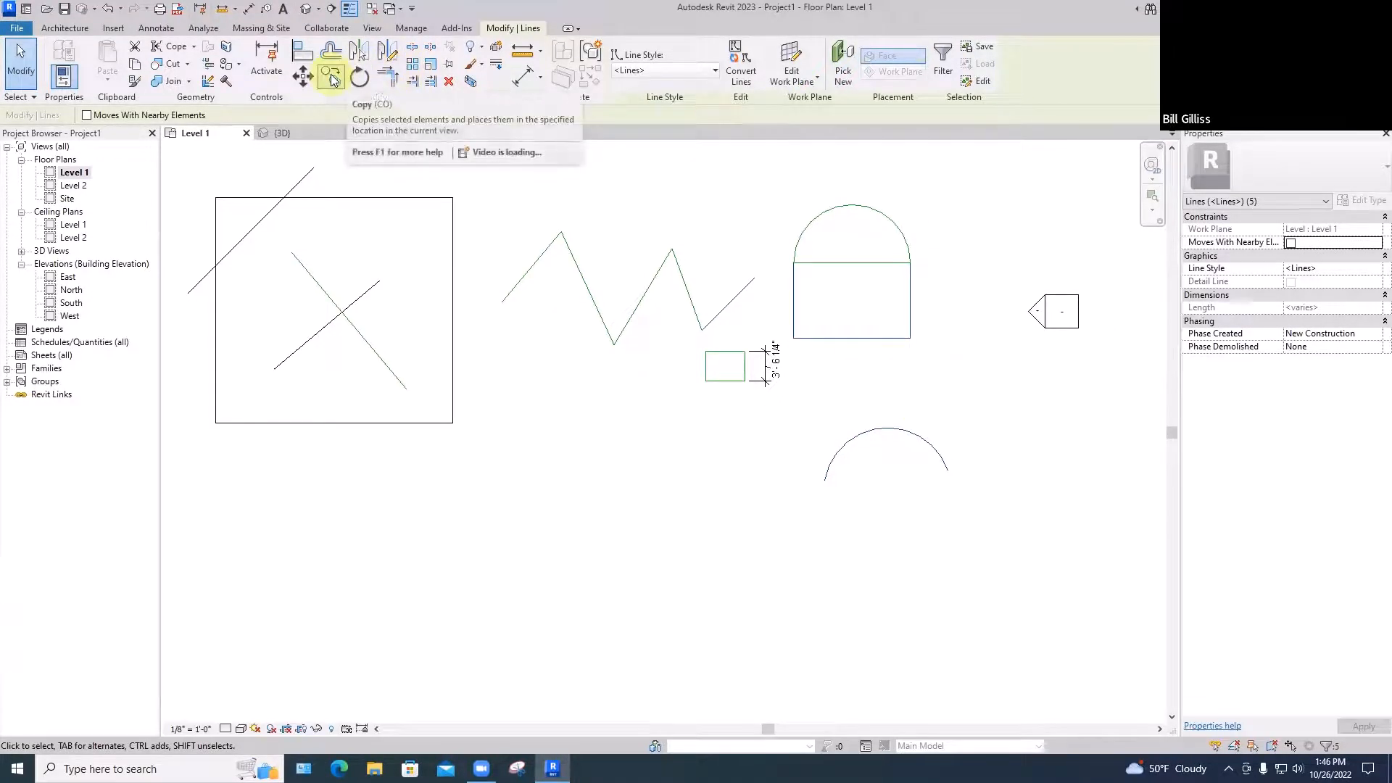
Attempt to move the selection down-left, cancel after the join error, and clear the selection
left_click(295, 79)
left_click(839, 314)
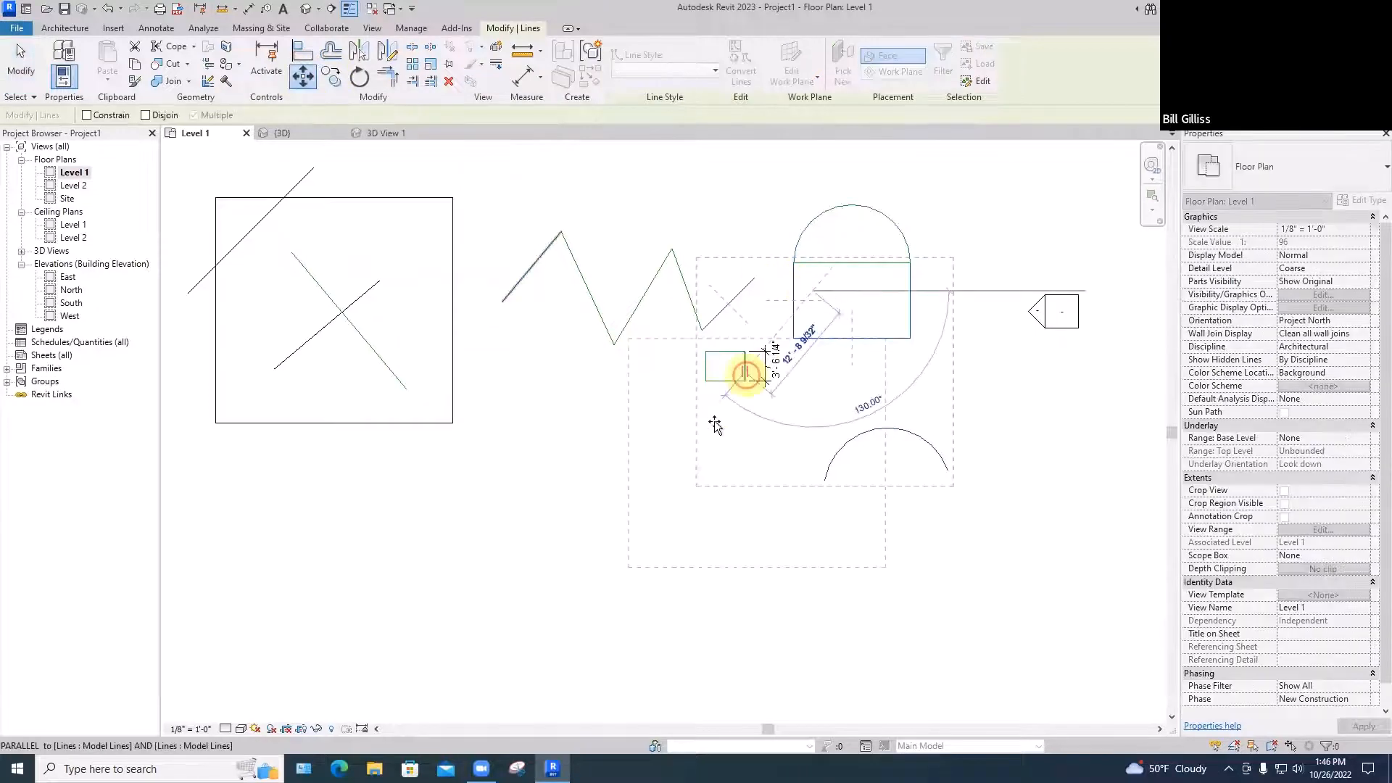
left_click(645, 464)
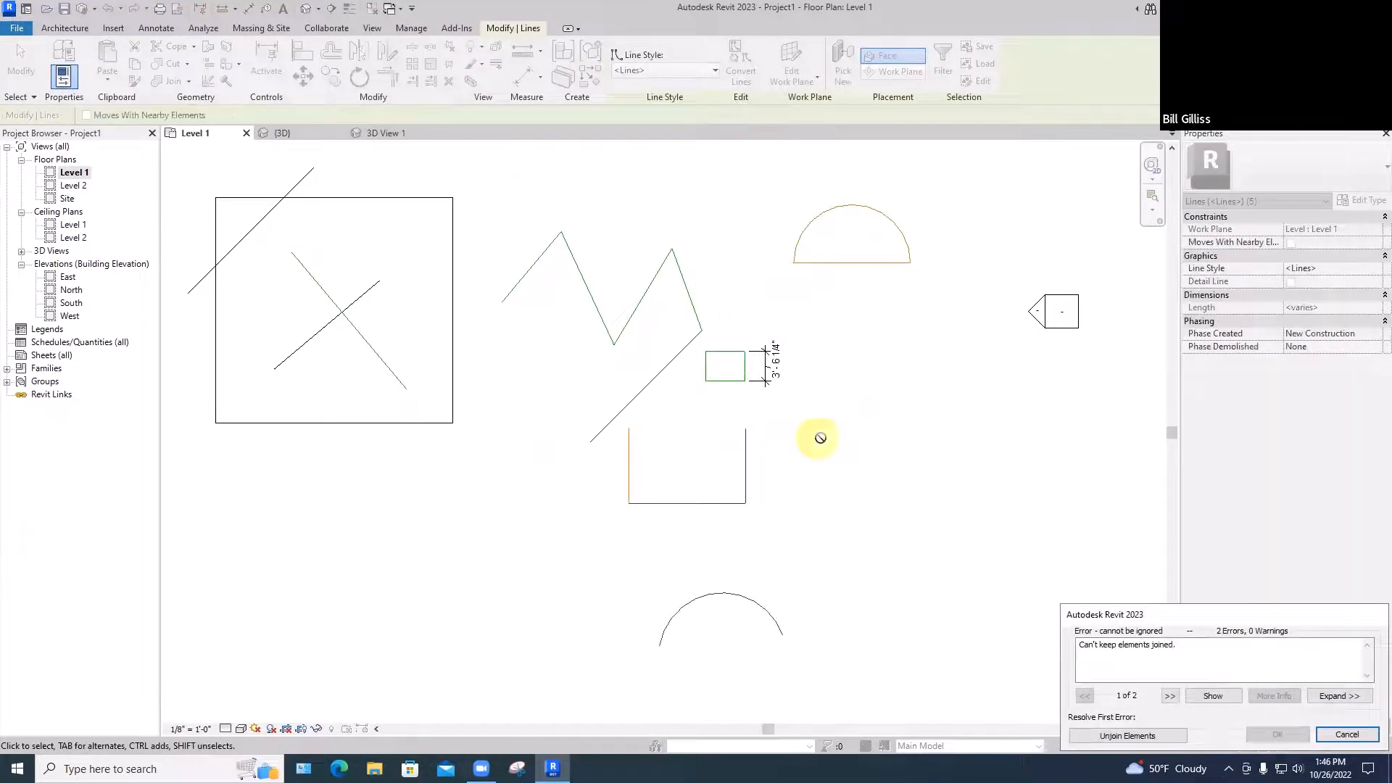
key("Escape")
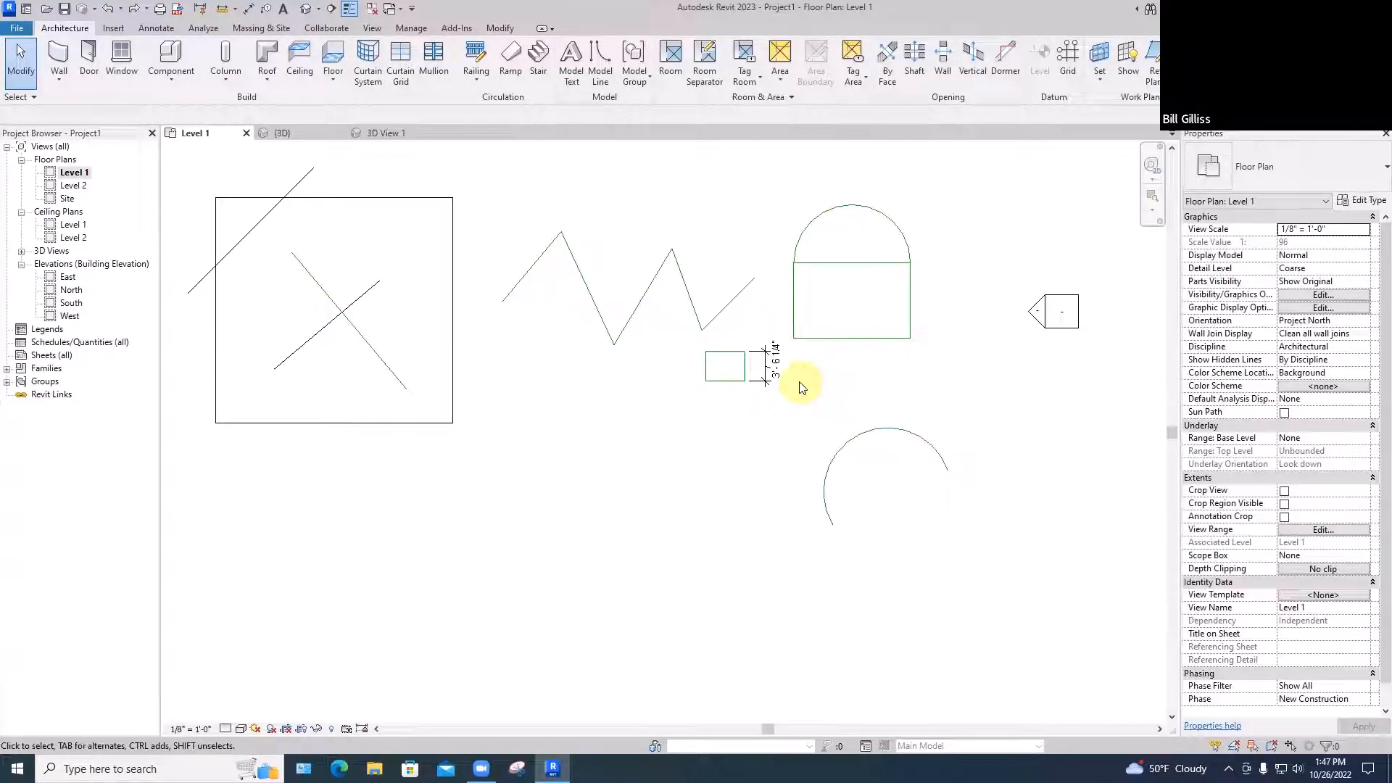
key("Escape")
left_click_drag(496, 200, 709, 392)
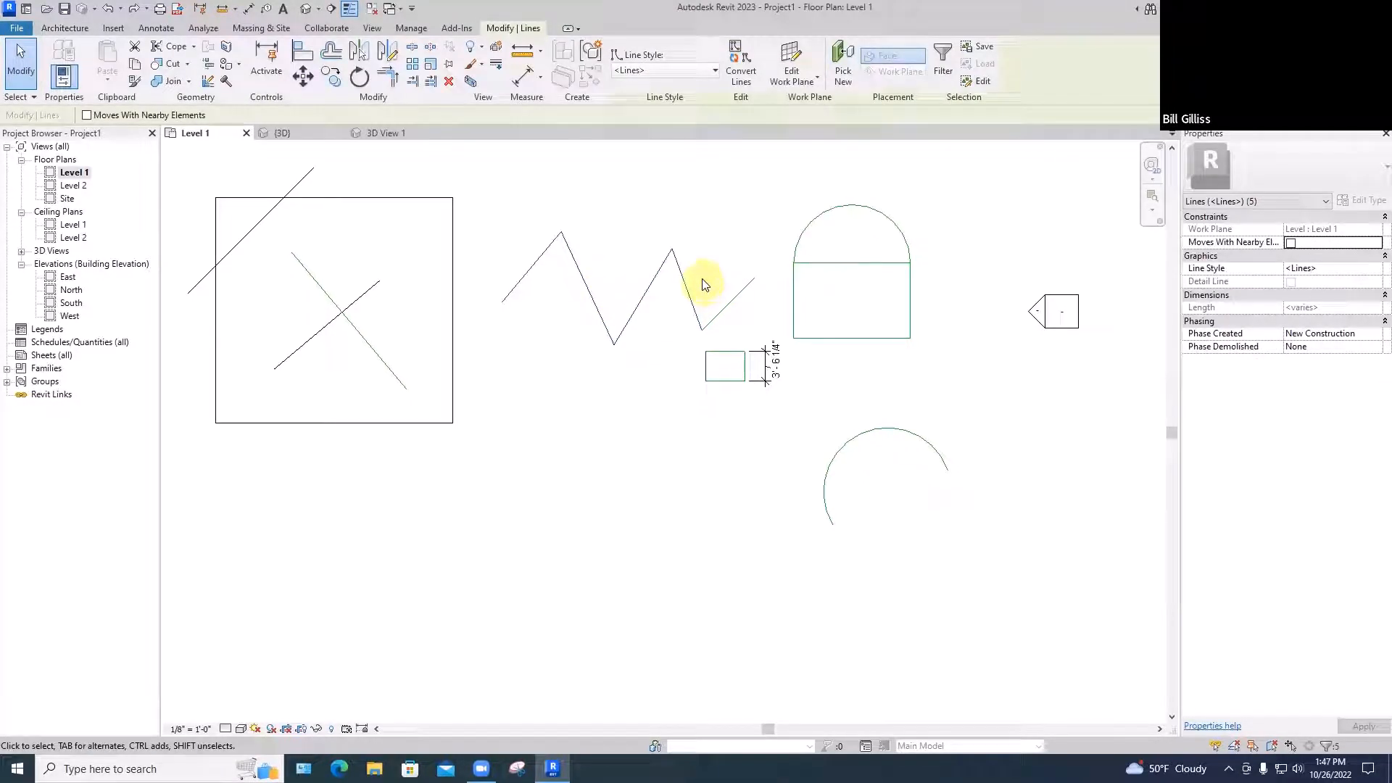
key("Escape")
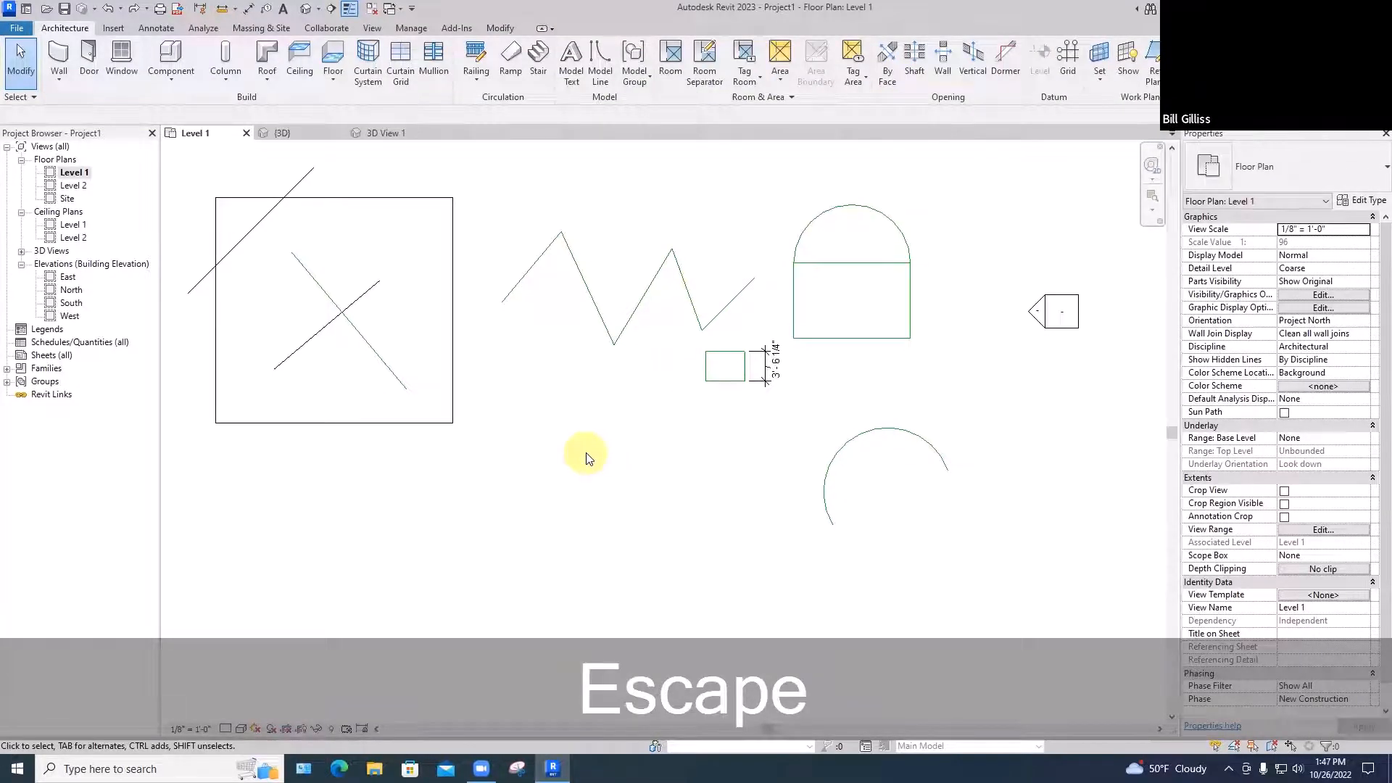
Draw four model-line circles of increasing size, from 1'-0" upward, below the zigzag
key("l")
key("i")
key("space")
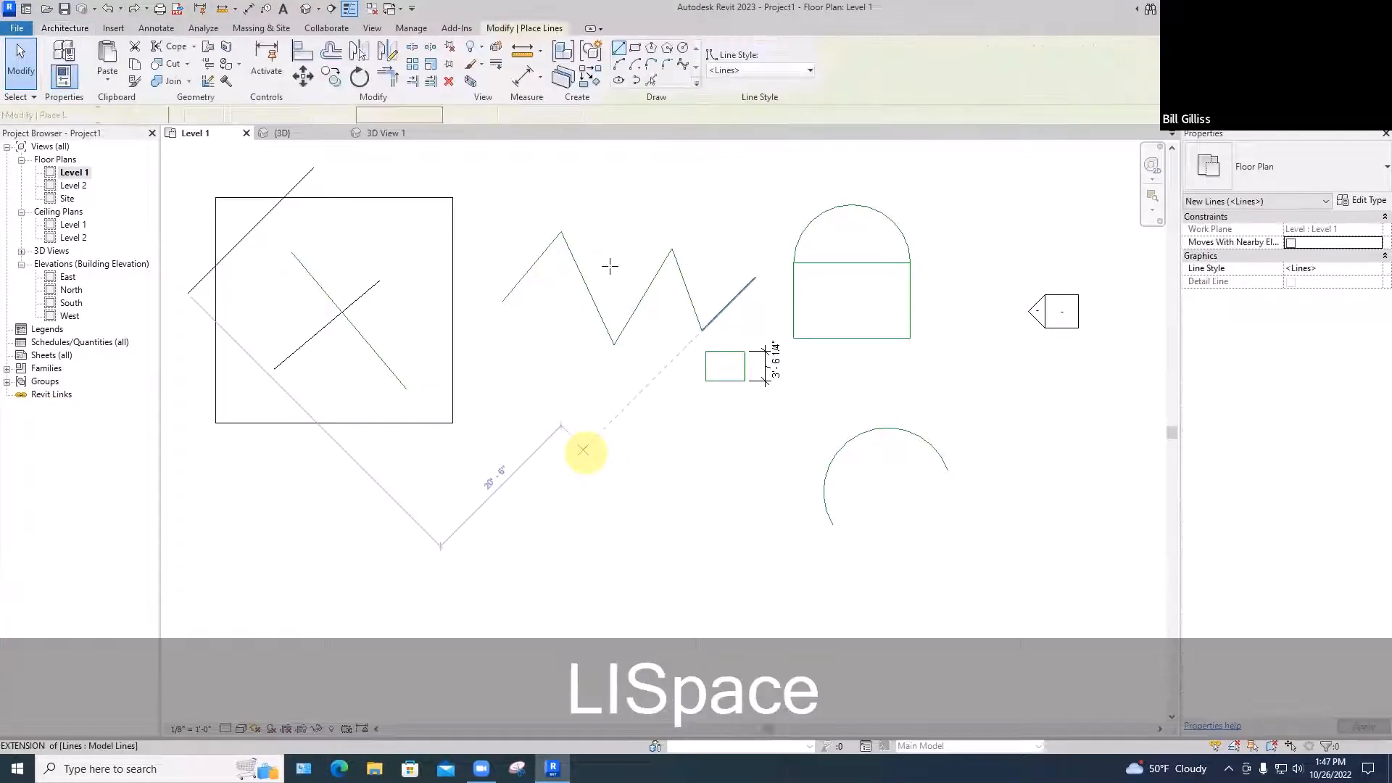
left_click(682, 48)
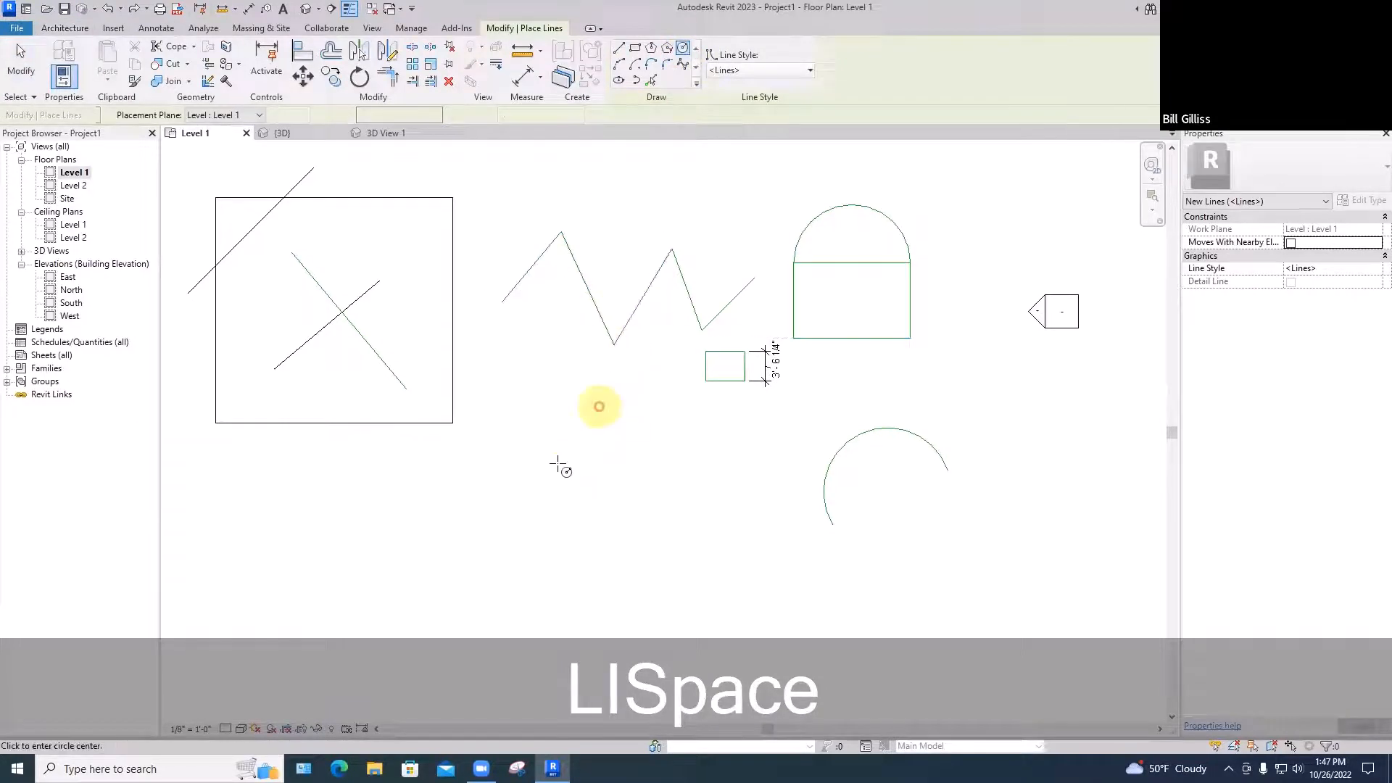
left_click(561, 457)
left_click(564, 459)
key("space")
left_click(591, 501)
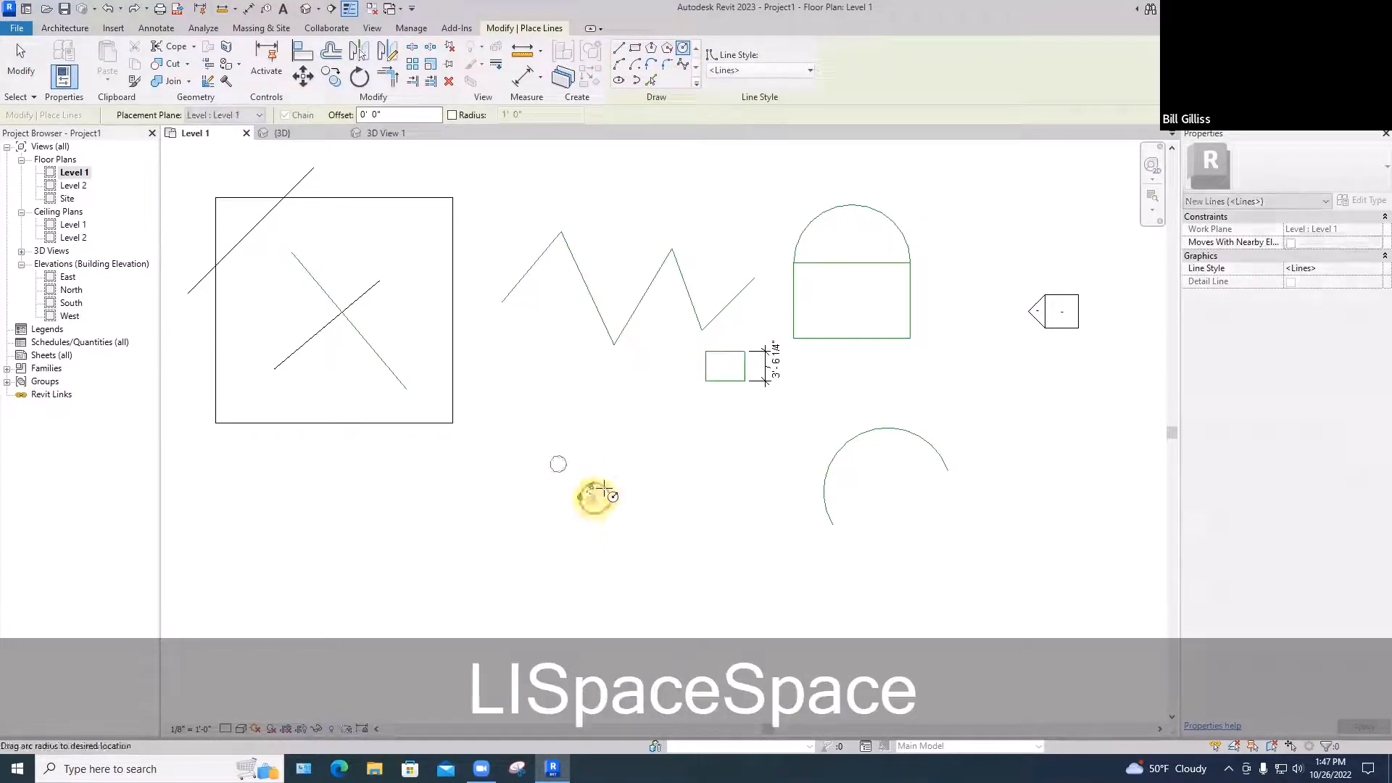
left_click(606, 486)
key("space")
left_click(639, 491)
left_click(650, 480)
key("space")
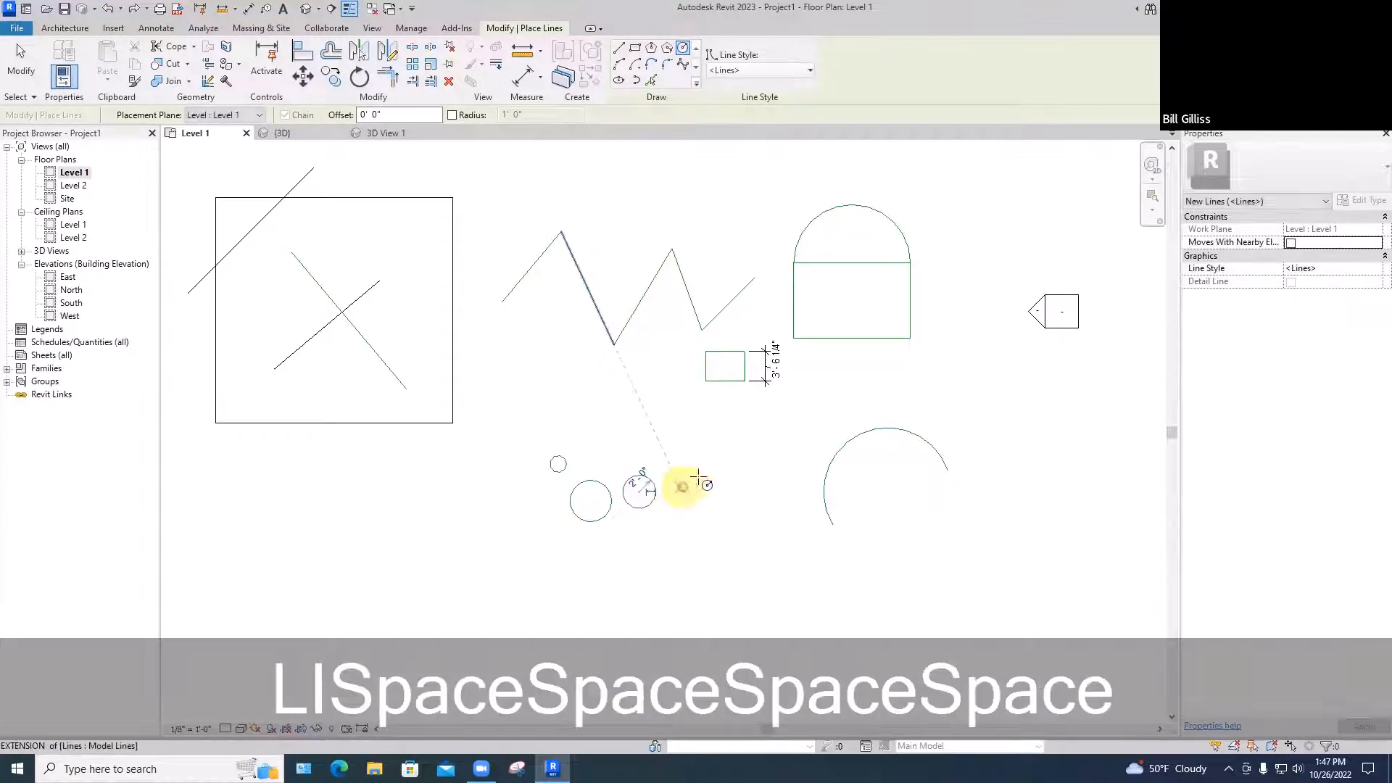
left_click(680, 487)
left_click(700, 468)
key("space")
key("Escape")
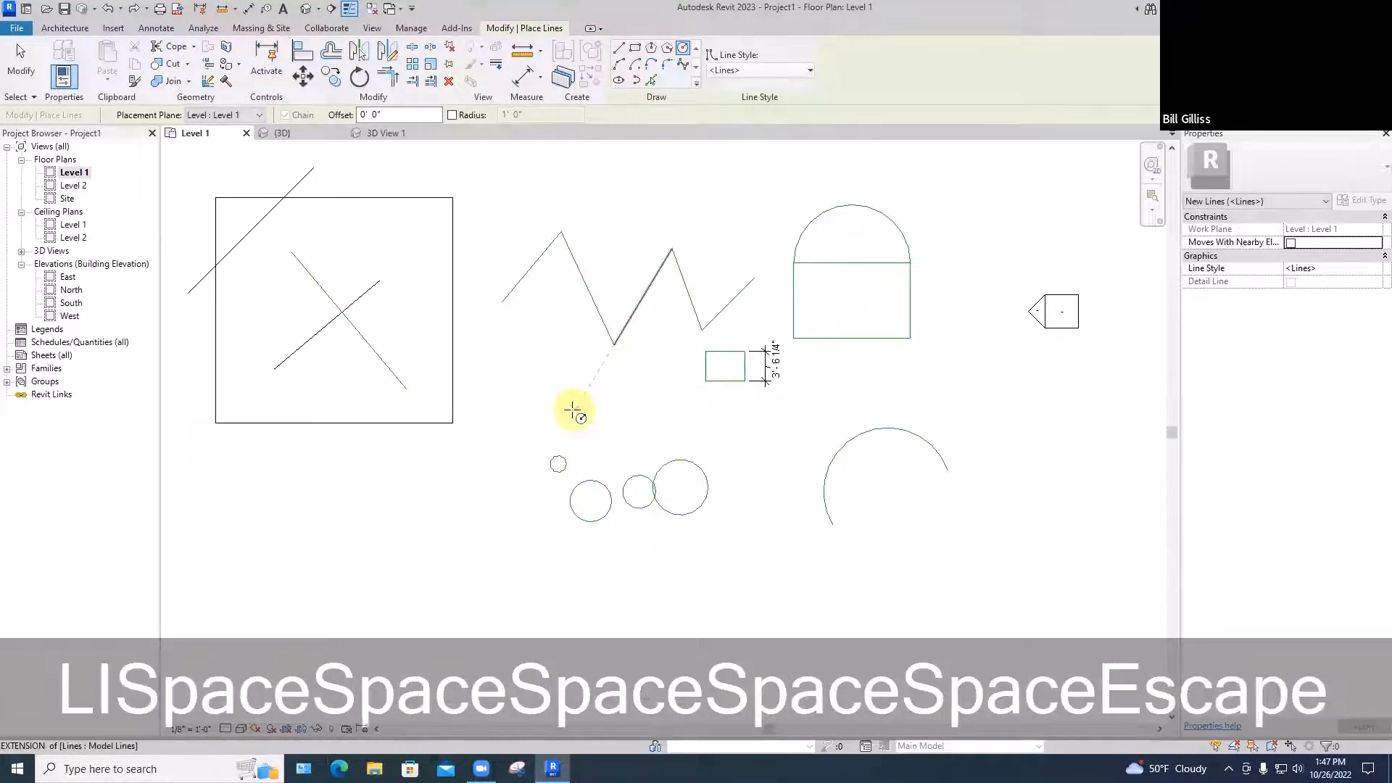
key("Escape")
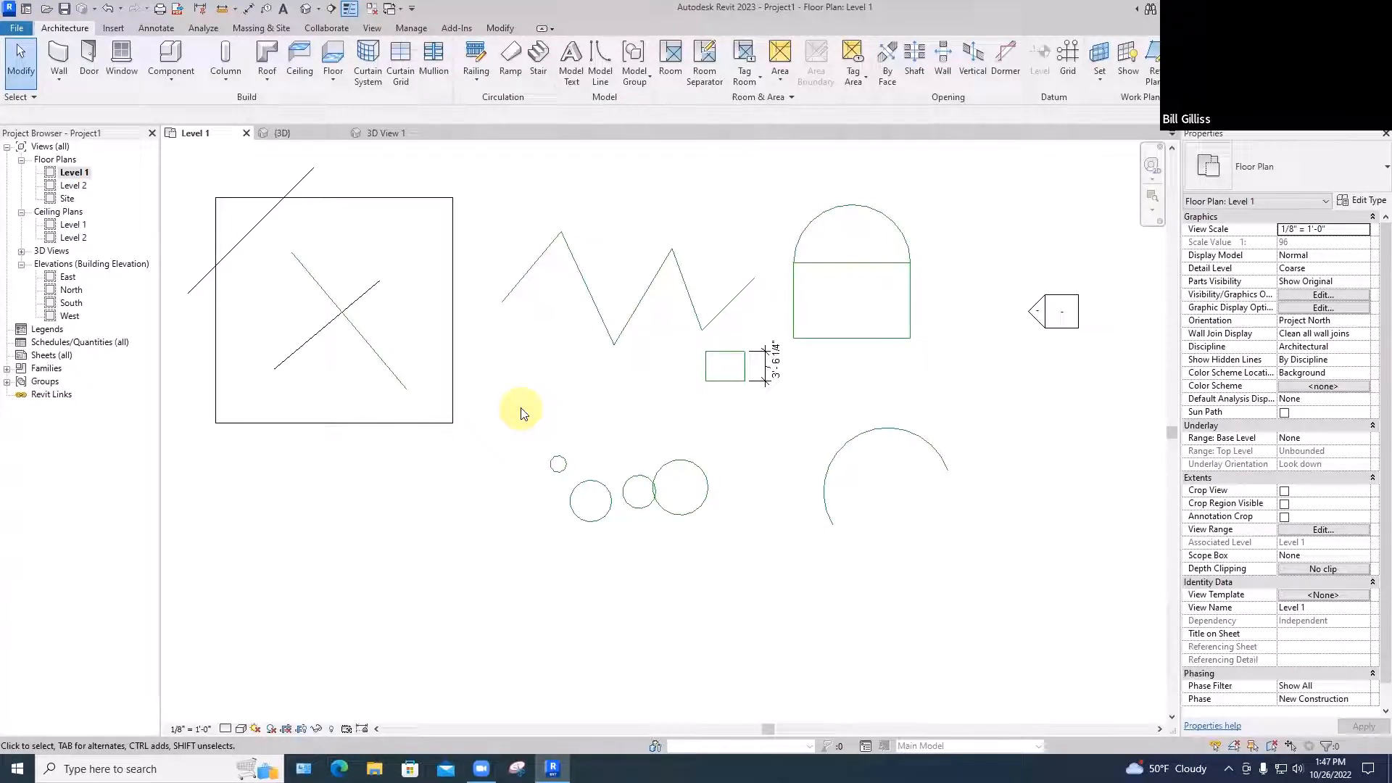
Window-select the circles, then crossing-select the circles and nearby lines
left_click_drag(521, 409, 727, 549)
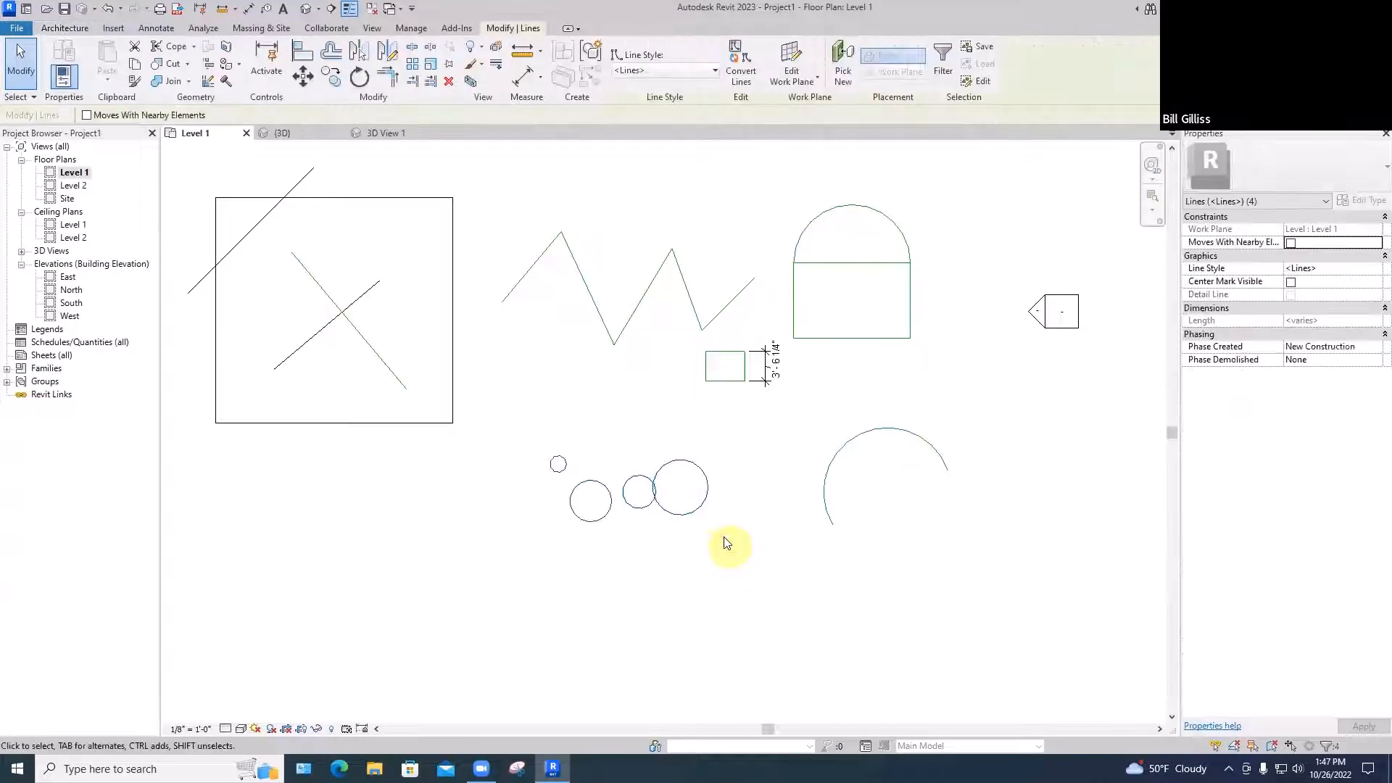
left_click(557, 396)
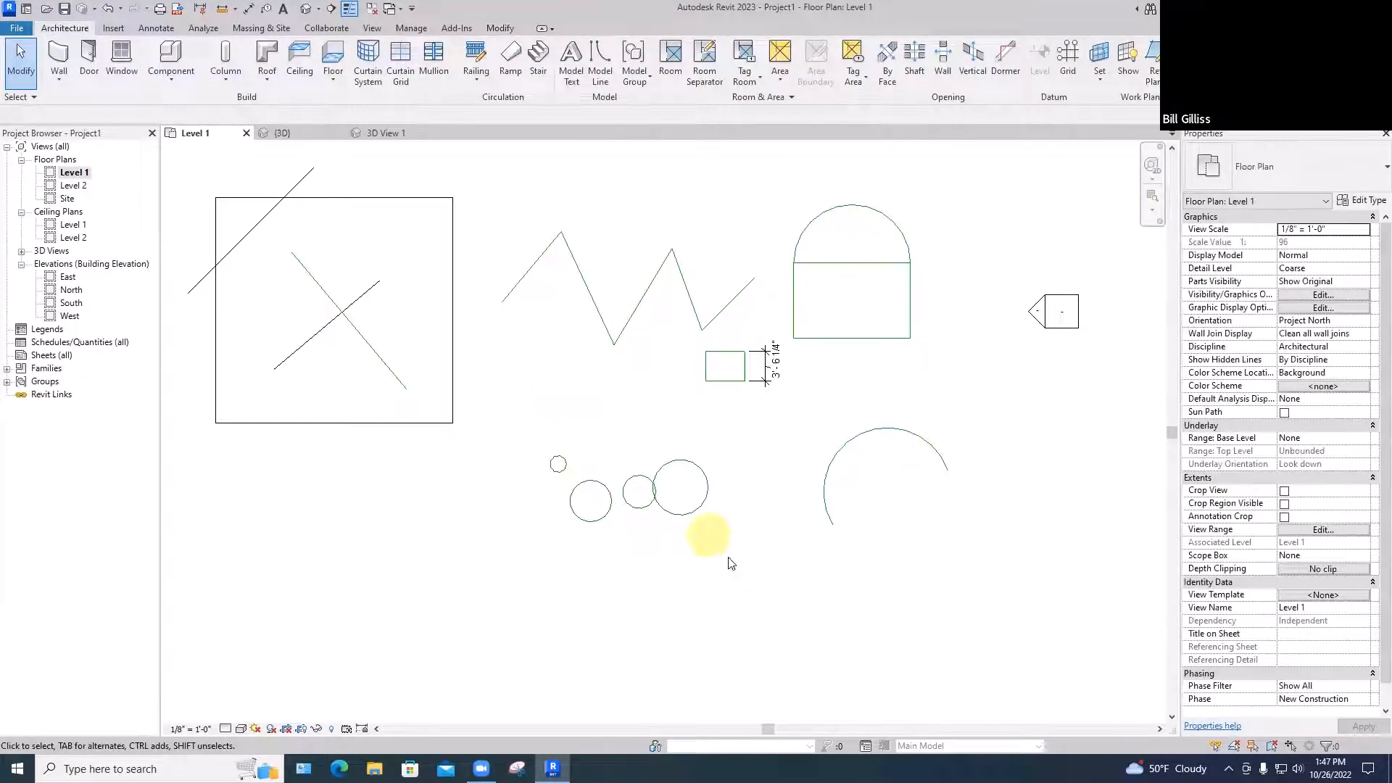
left_click_drag(728, 558, 693, 505)
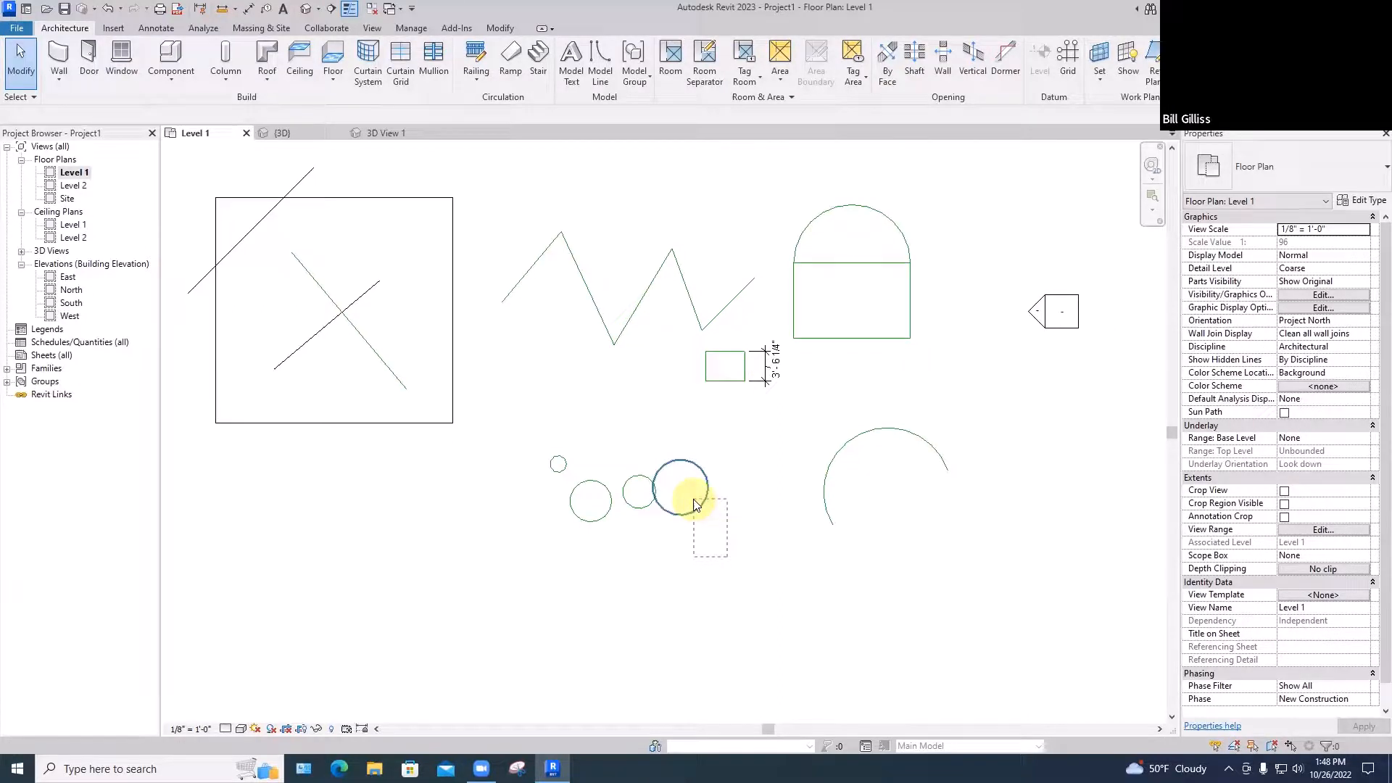
left_click_drag(694, 505, 566, 381)
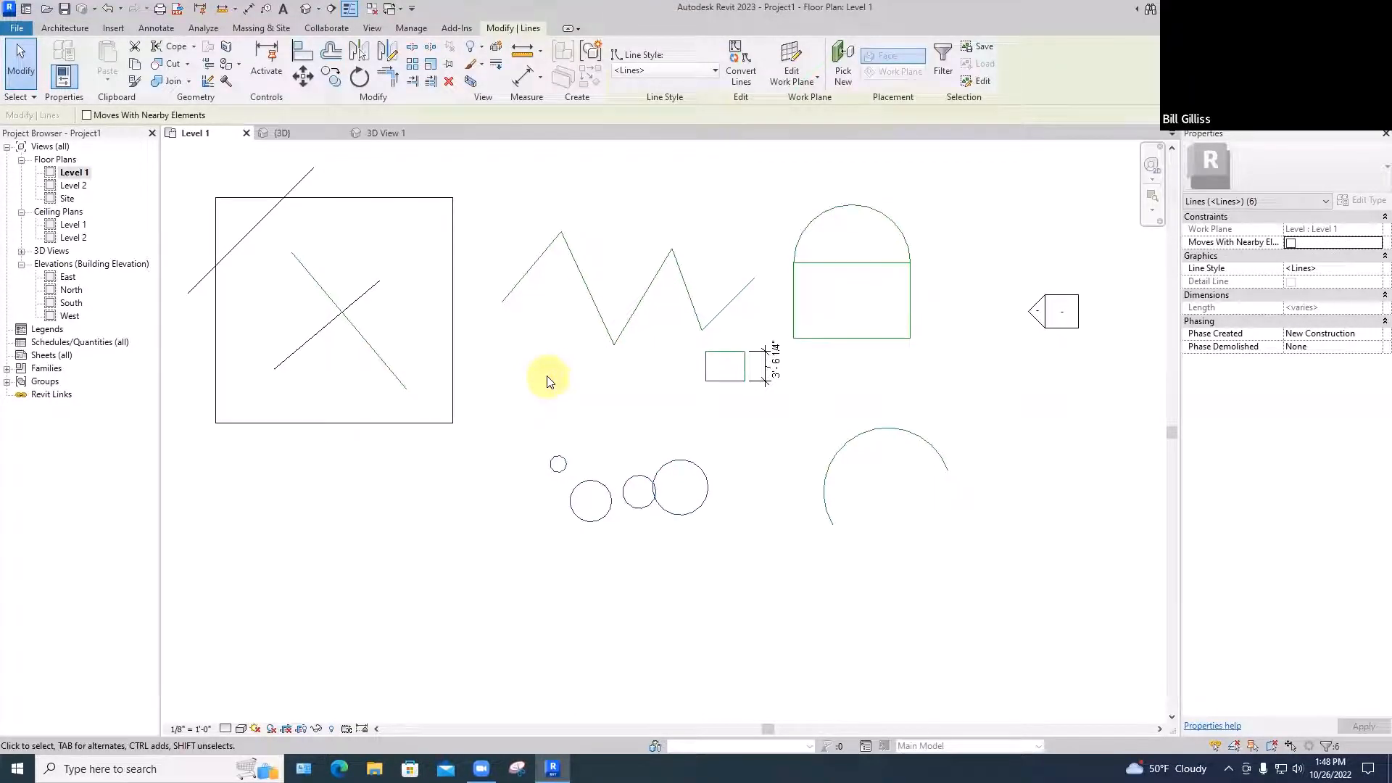
Draw a six-point zigzag chain of Generic - 8" architectural walls below the square
left_click(548, 381)
scroll(548, 381, "down", 3)
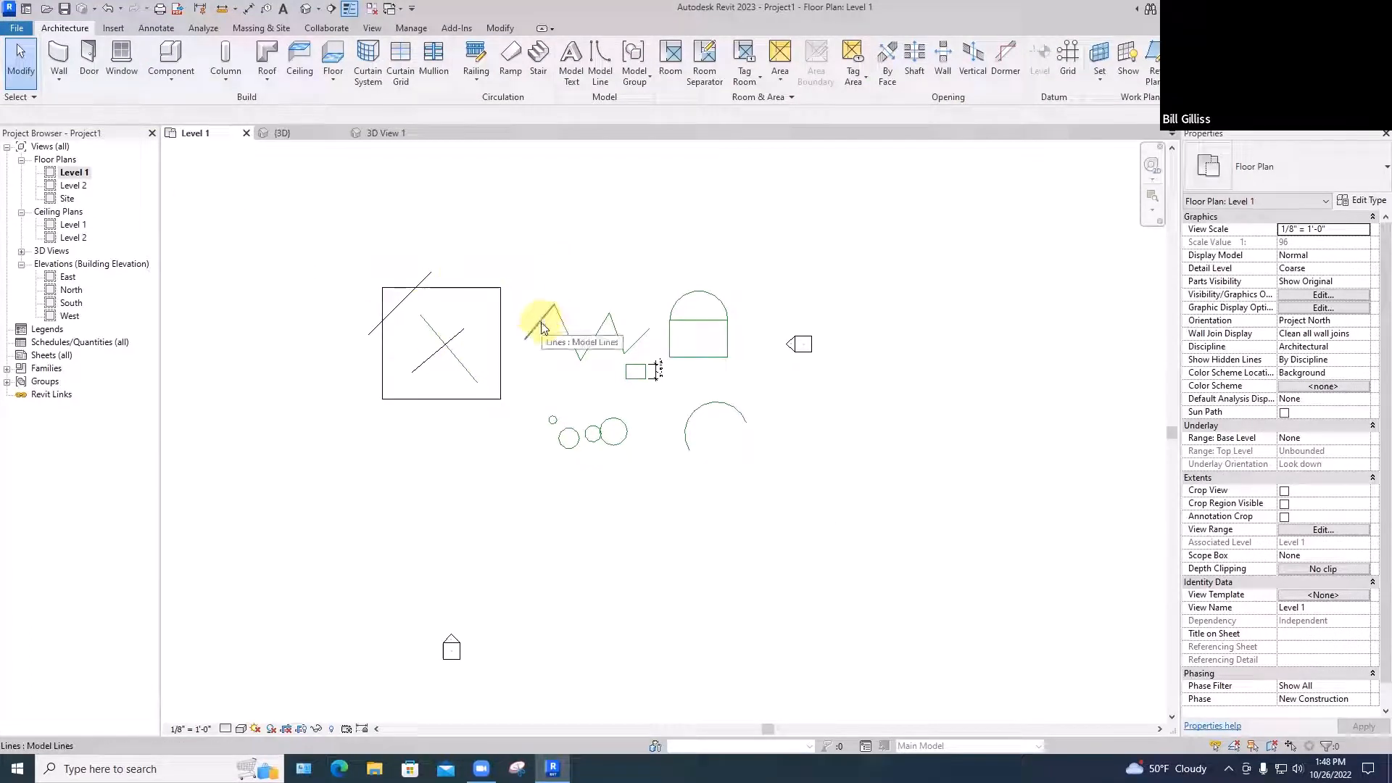
left_click(59, 77)
left_click(94, 106)
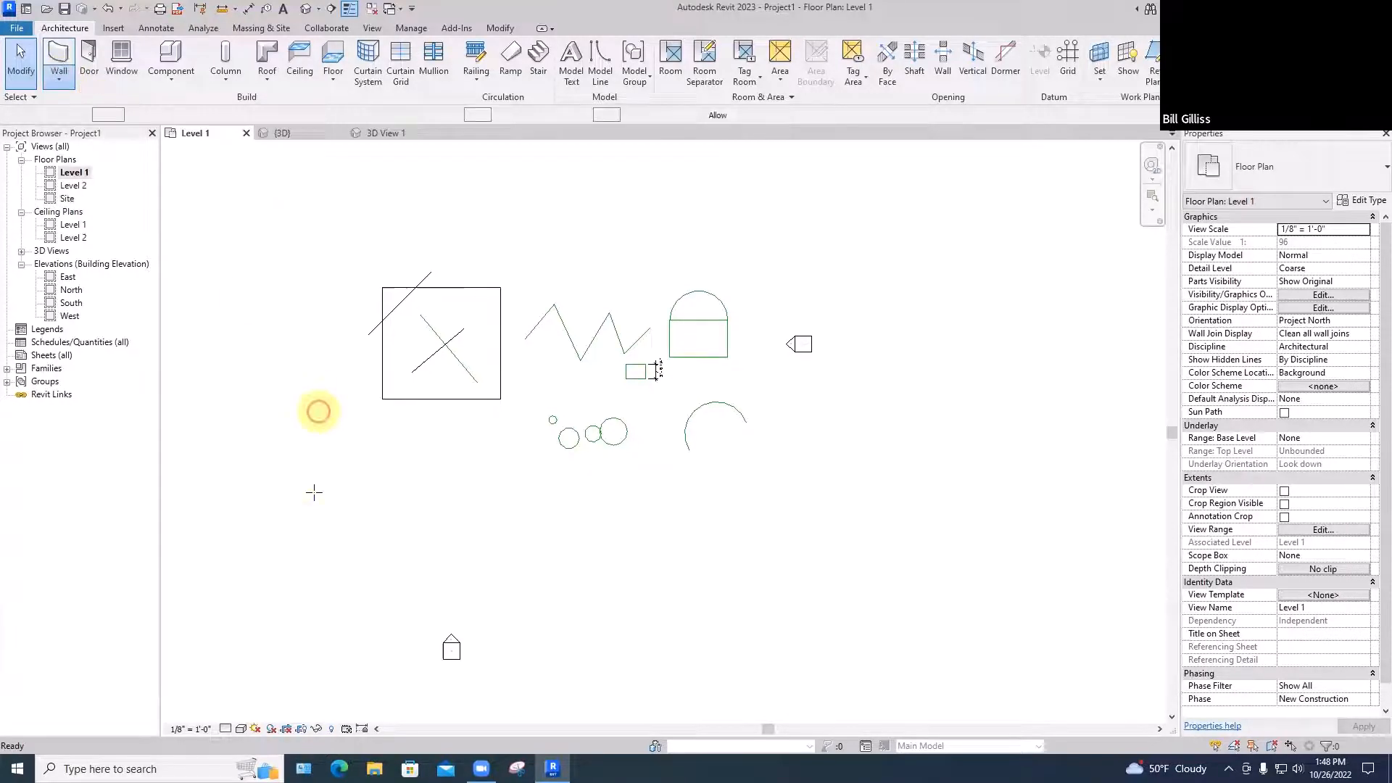
left_click(317, 460)
left_click(370, 569)
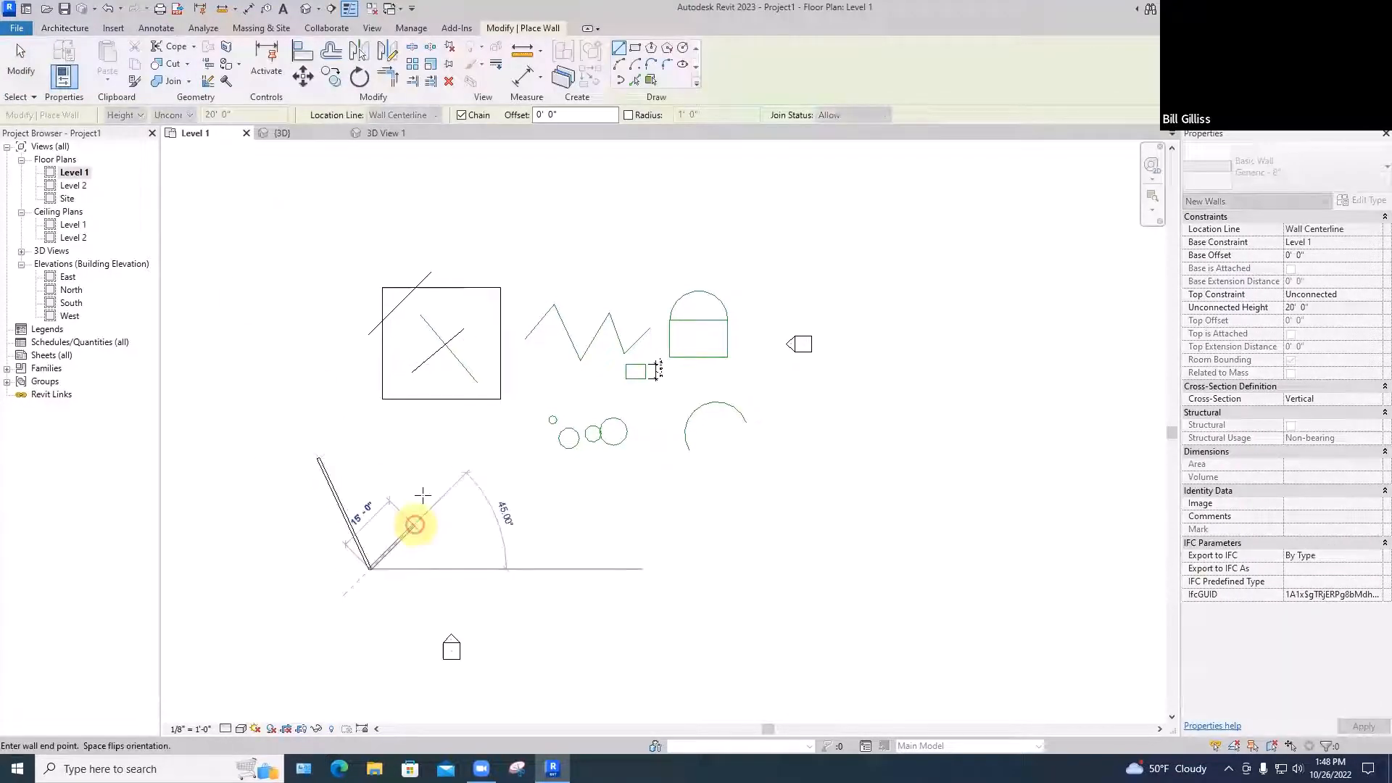
left_click(423, 495)
left_click(489, 540)
left_click(483, 602)
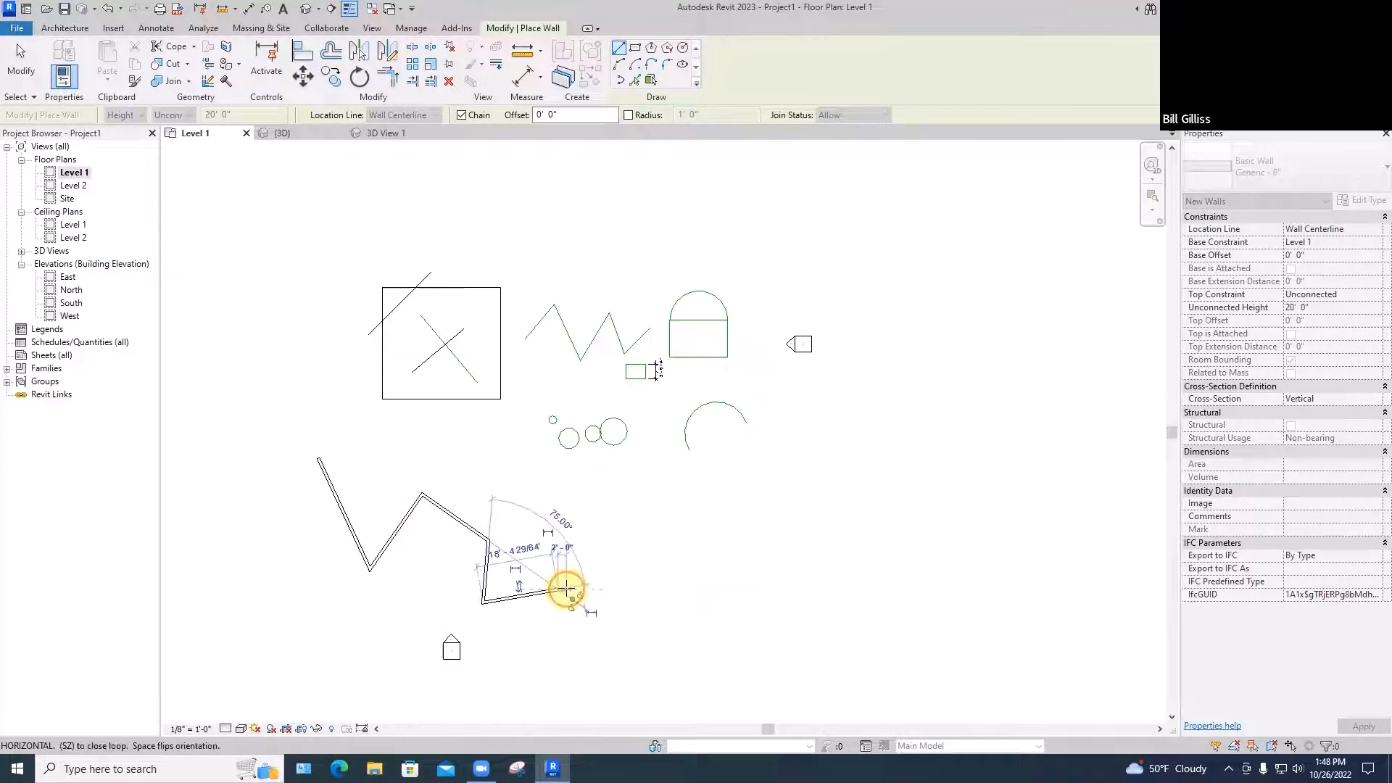
left_click(566, 589)
key("Escape")
key("Escape")
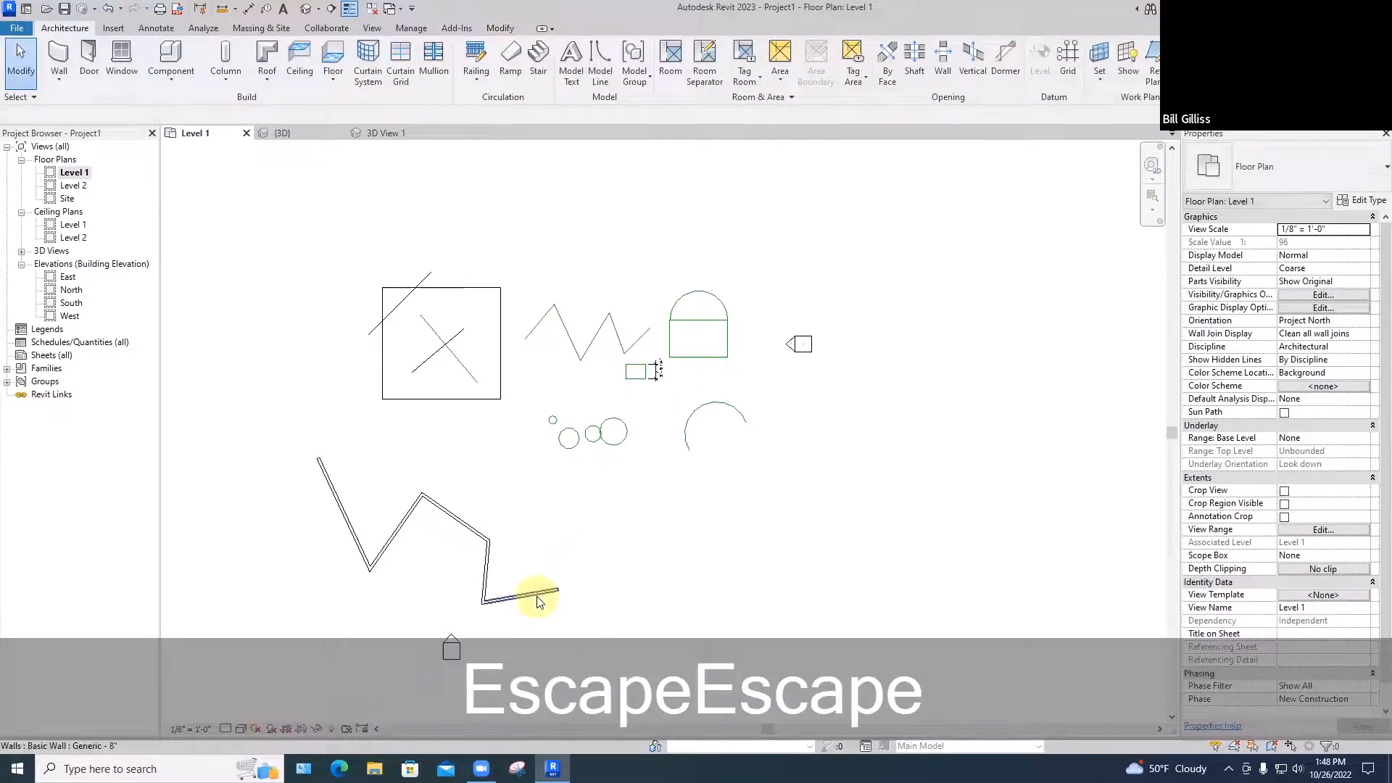
Stretch the first wall's end upward past the square
left_click(317, 462)
left_click_drag(318, 461, 456, 228)
left_click(327, 218)
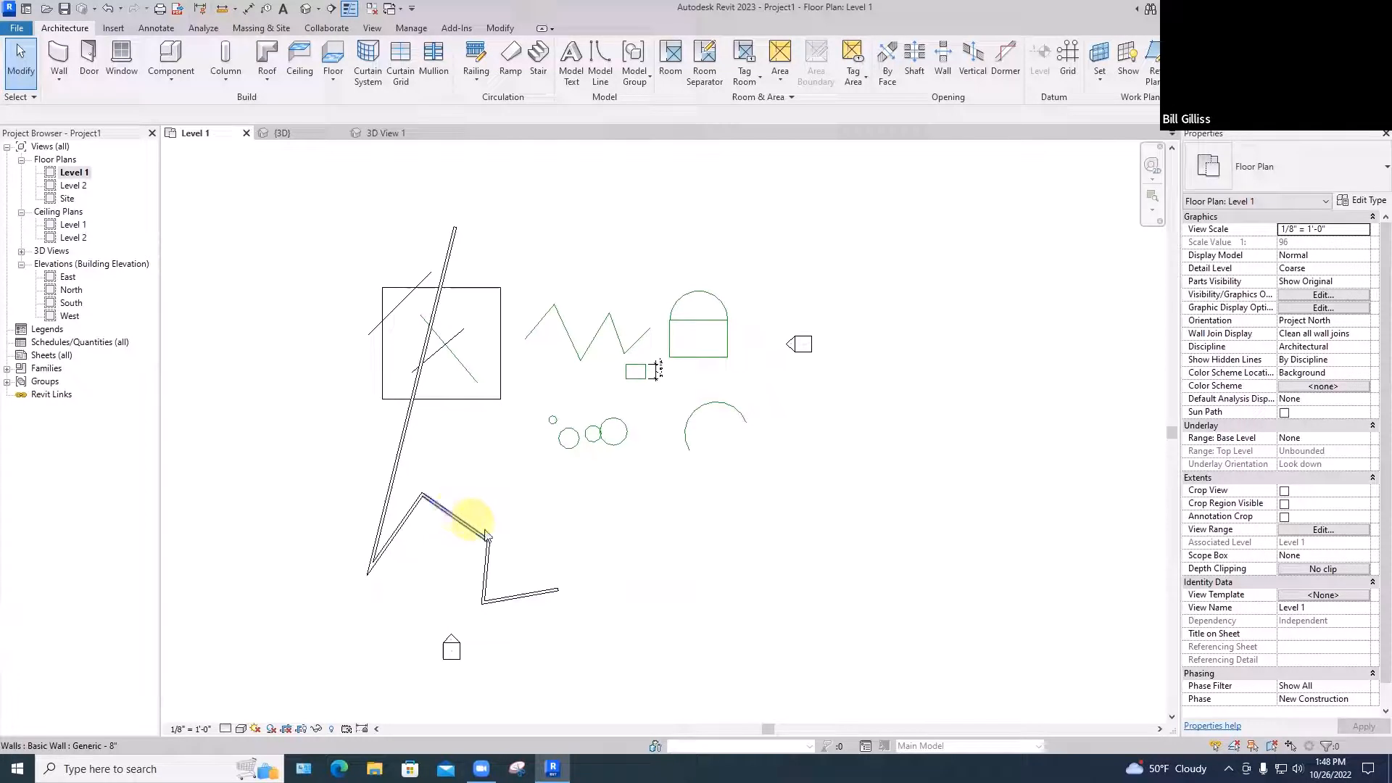
key("Tab")
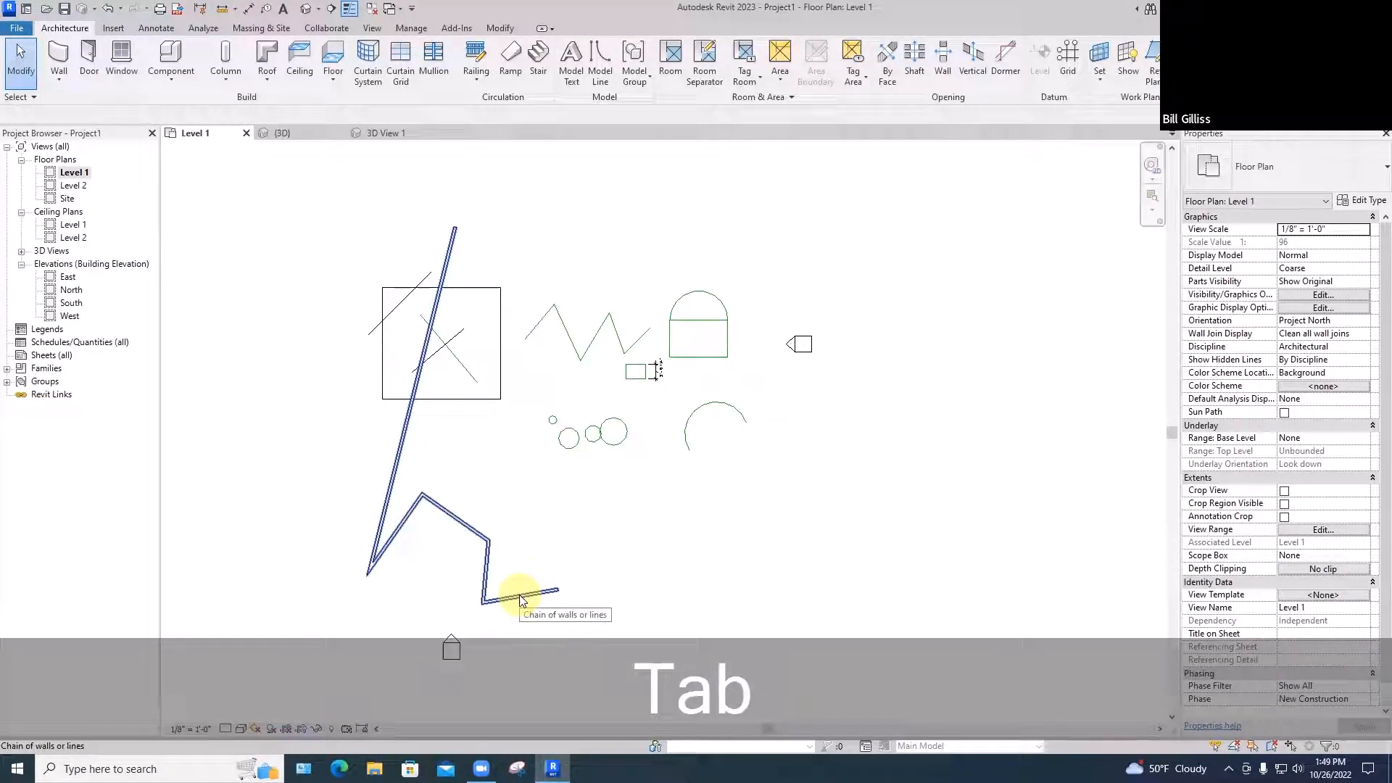
left_click(520, 599)
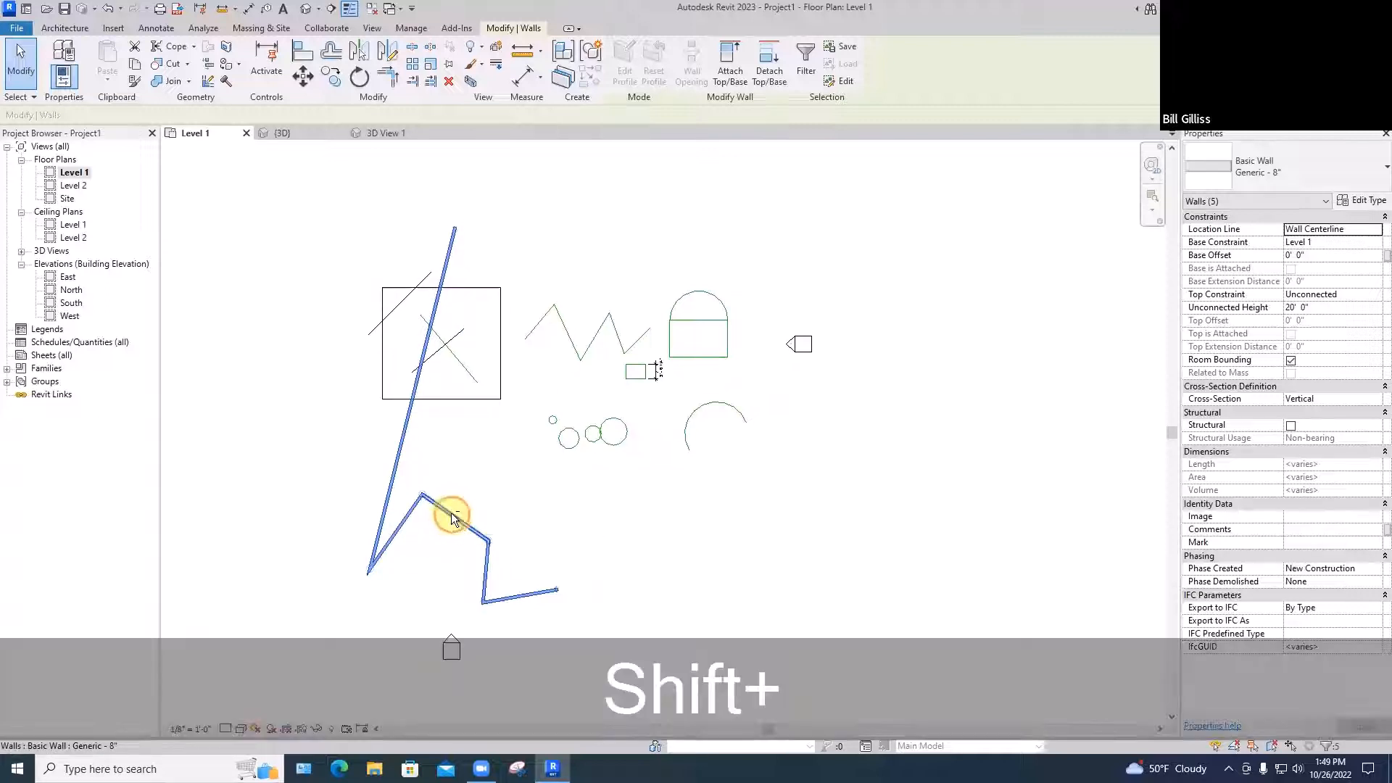
left_click(451, 513, "shift")
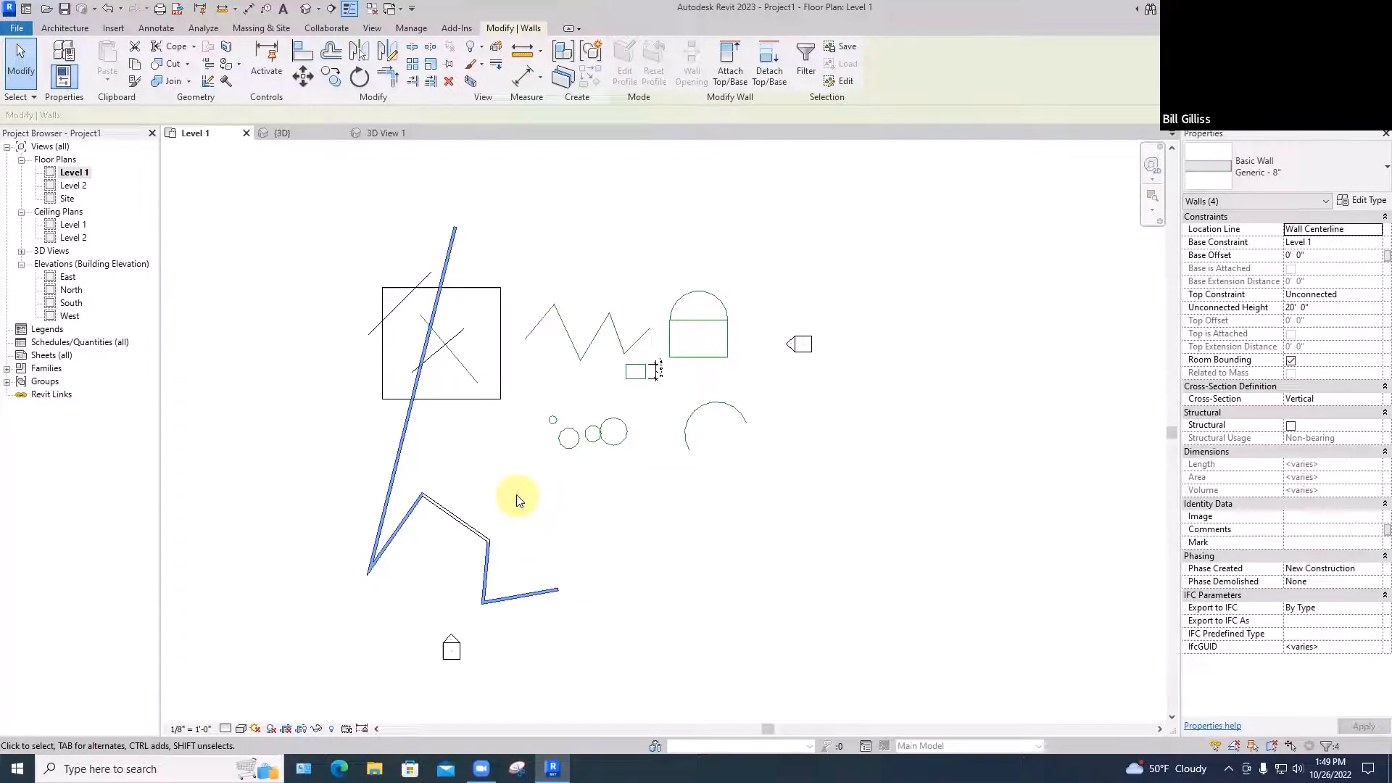
key("Escape")
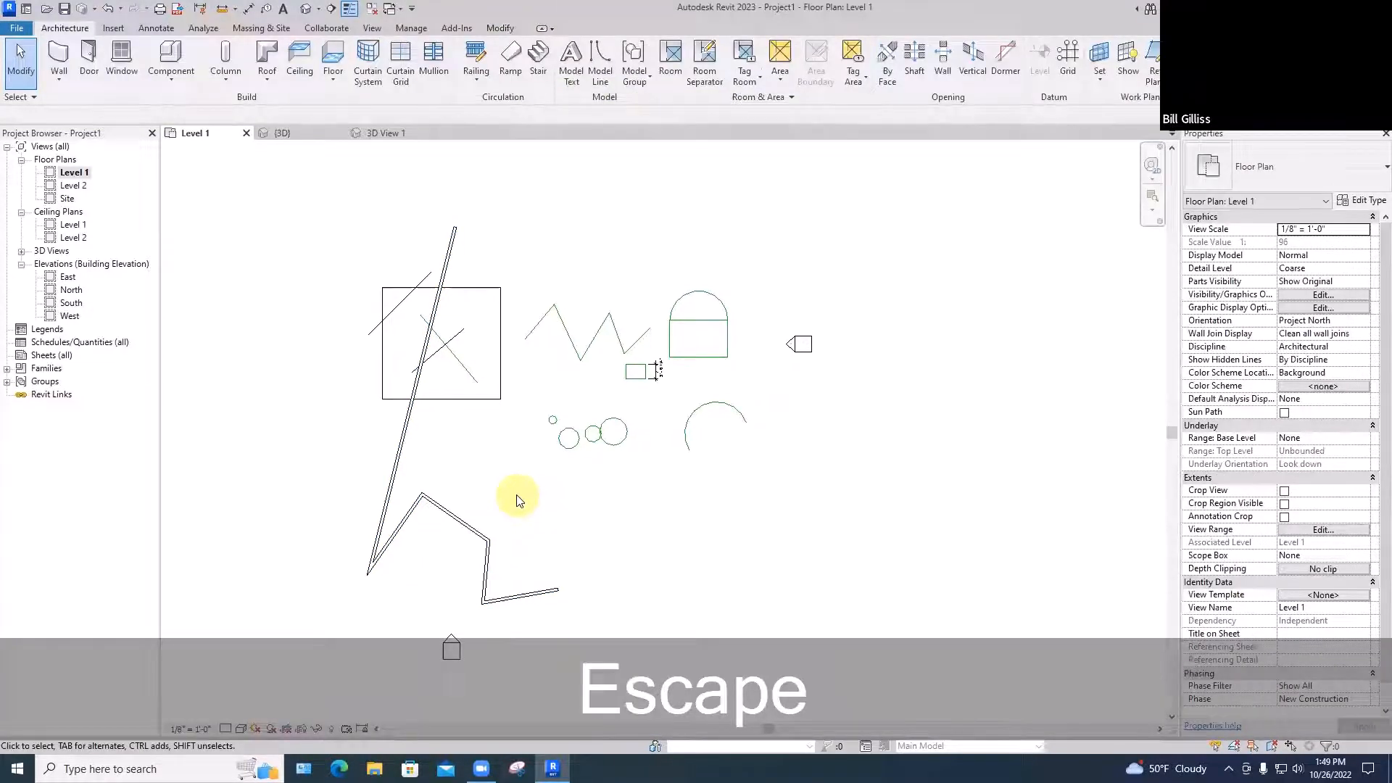
Draw a closed six-sided notched outline of Generic - 8" walls right of the sketches
left_click(59, 57)
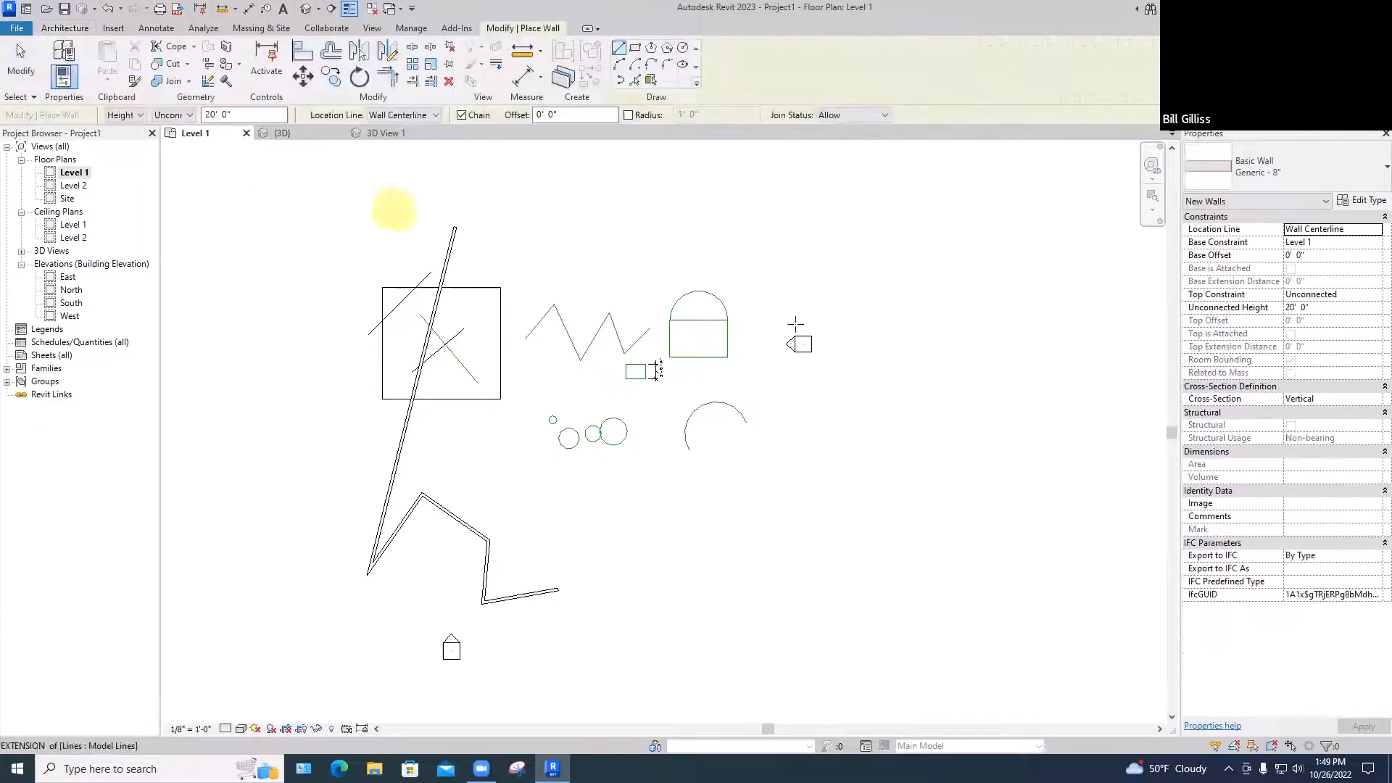
left_click(885, 310)
left_click(885, 450)
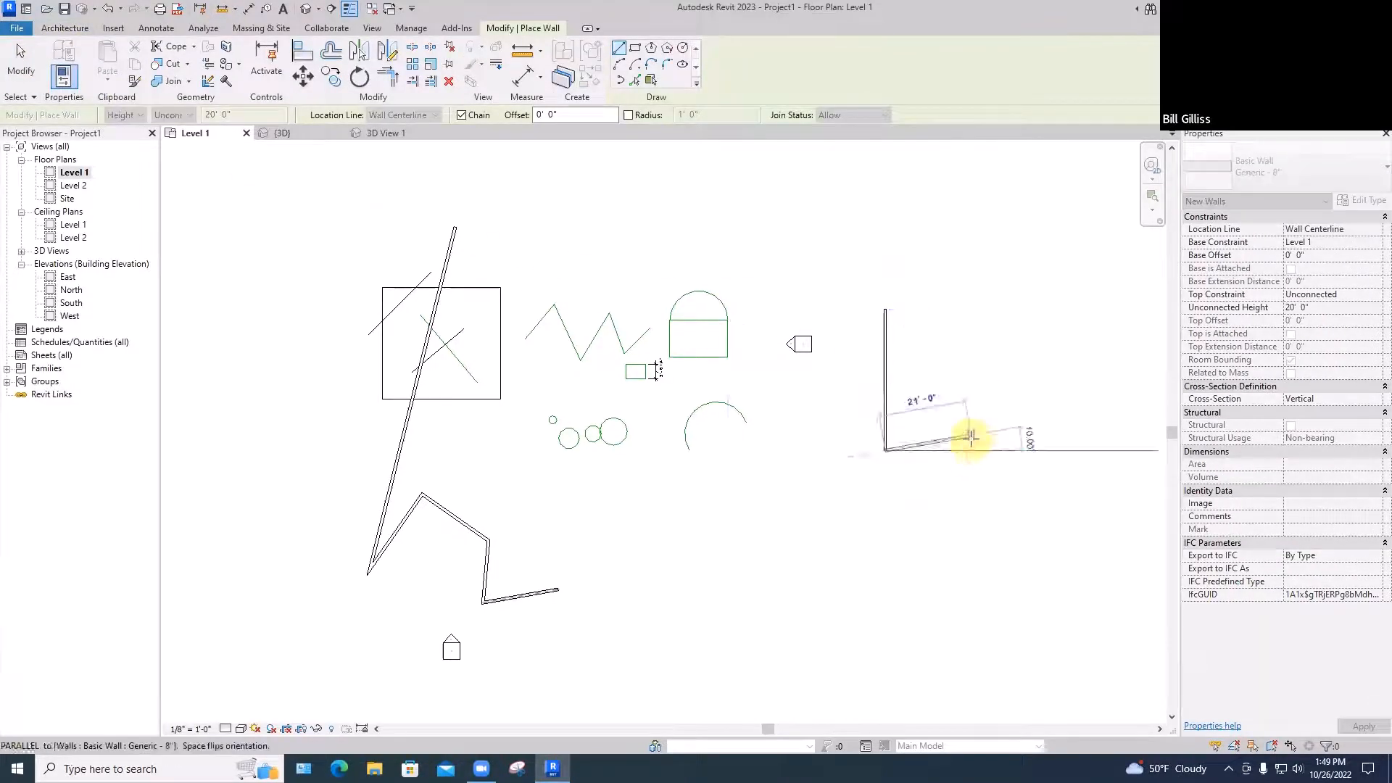
left_click(973, 451)
left_click(974, 410)
left_click(1032, 410)
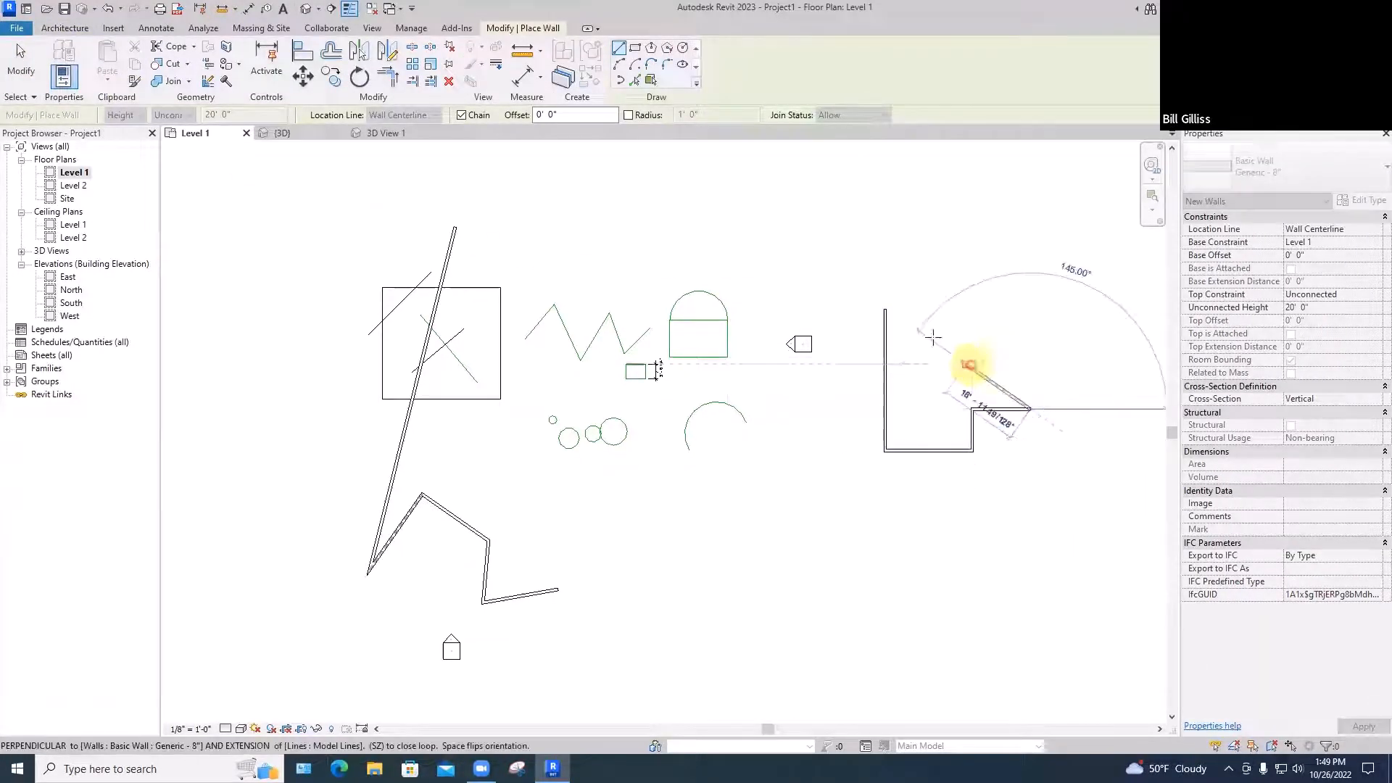
left_click(969, 310)
left_click(884, 310)
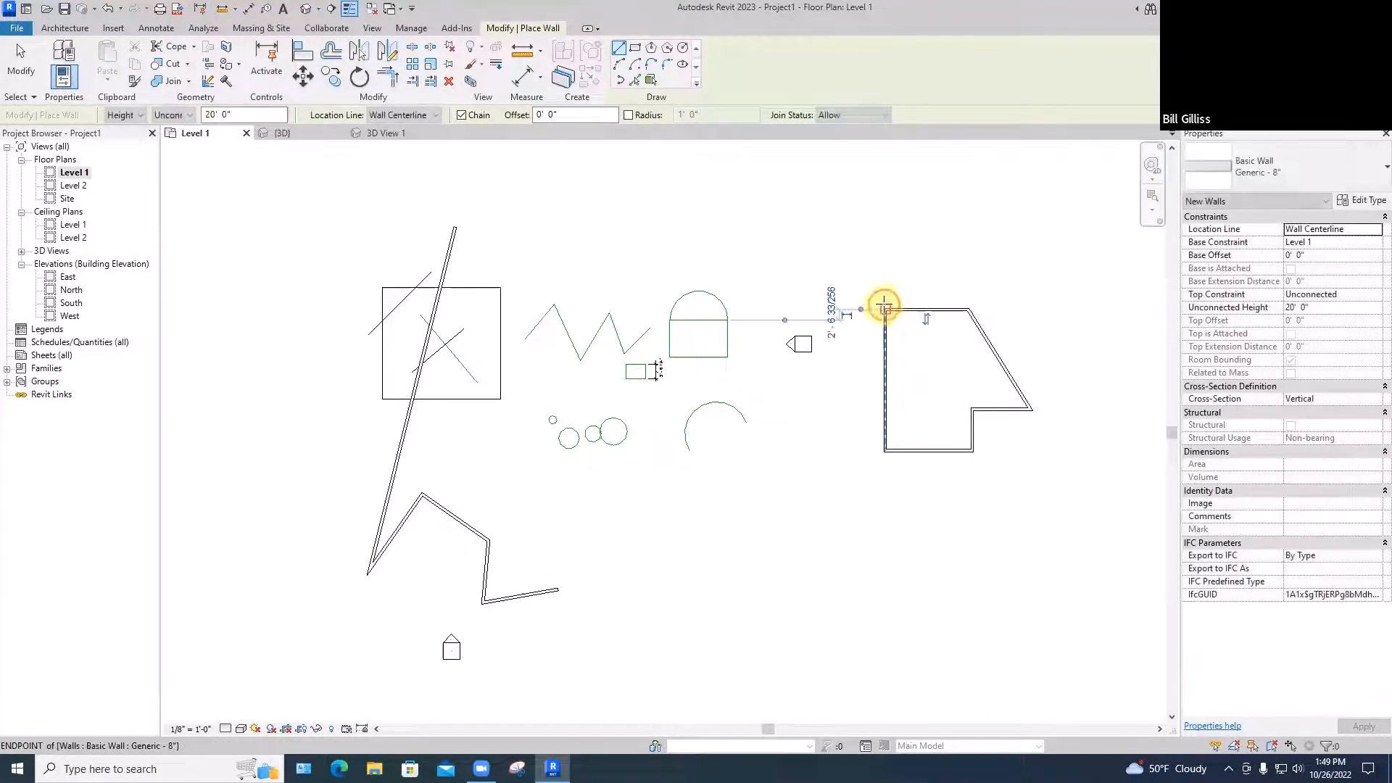
key("Escape")
key("Escape")
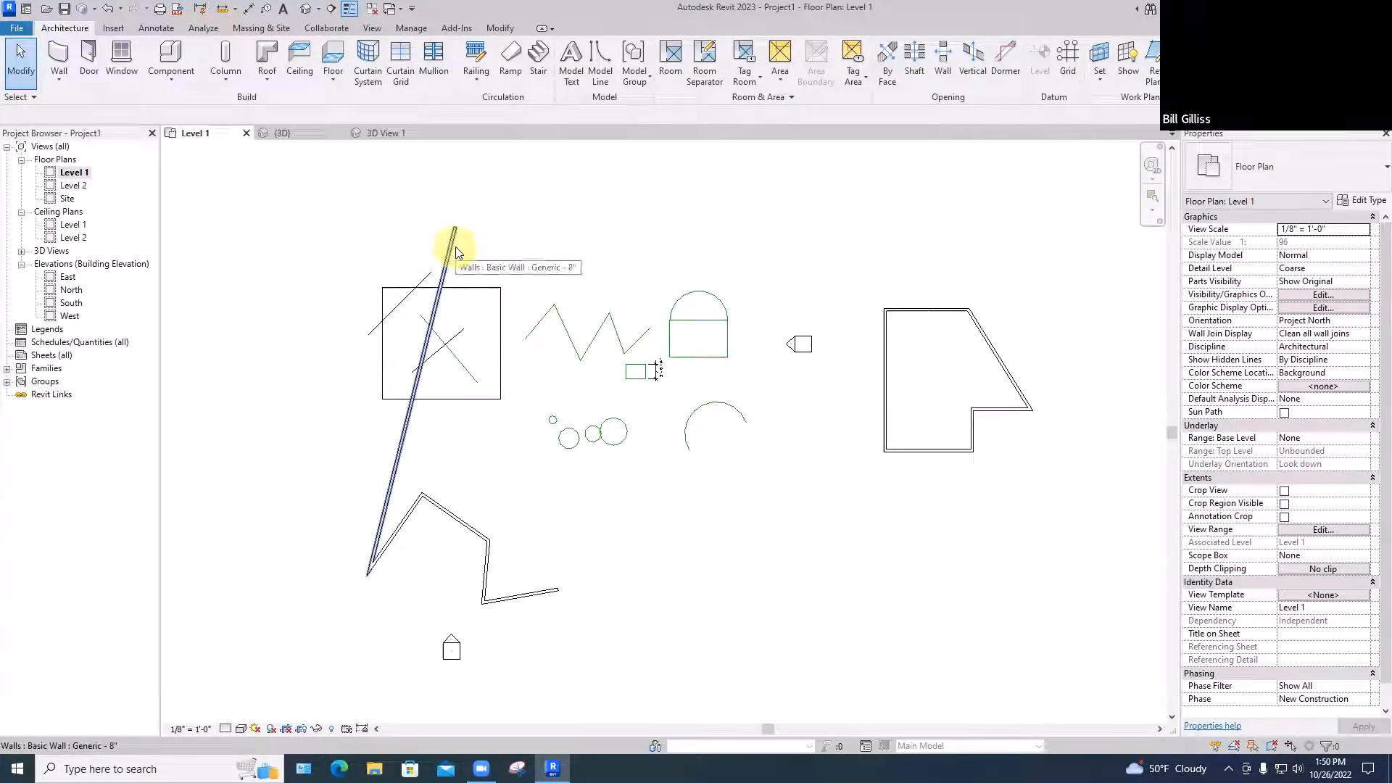
left_click(908, 310)
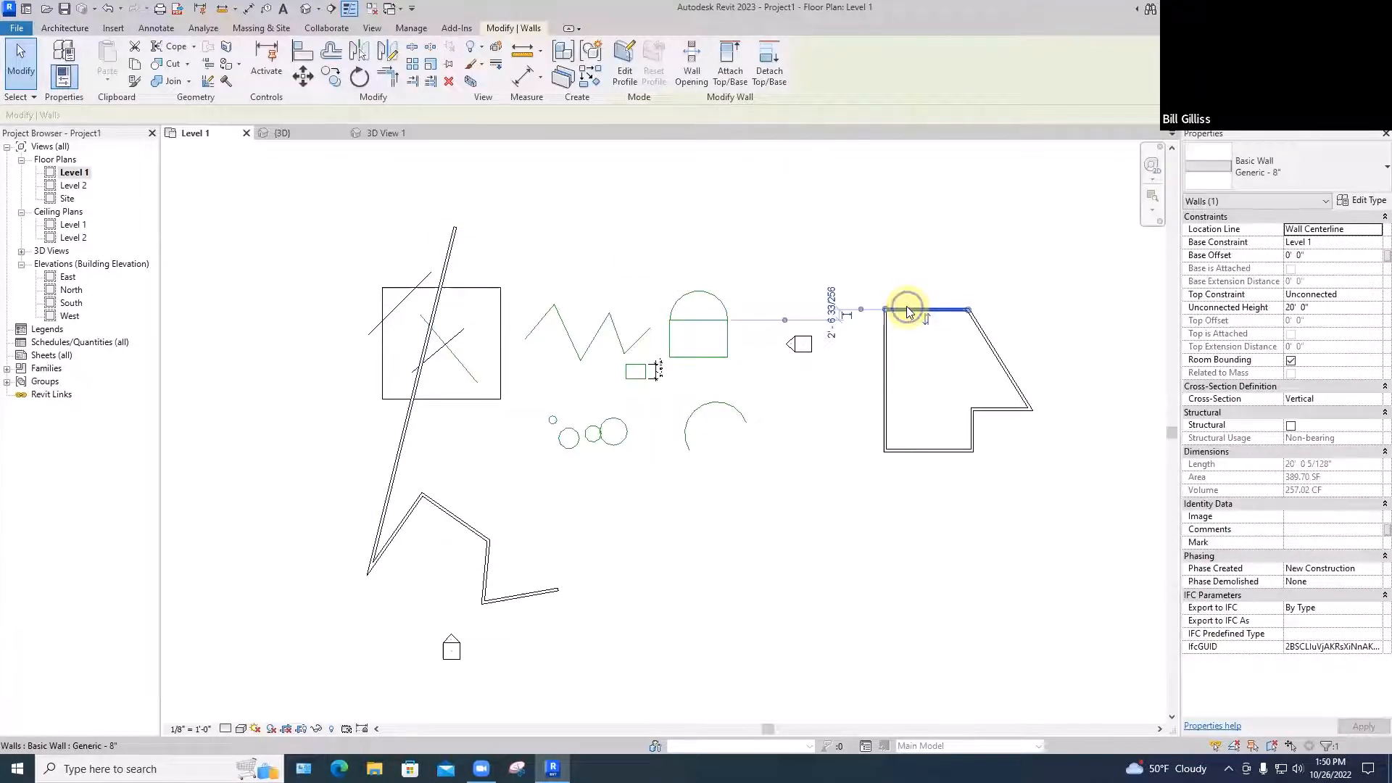
right_click(907, 309)
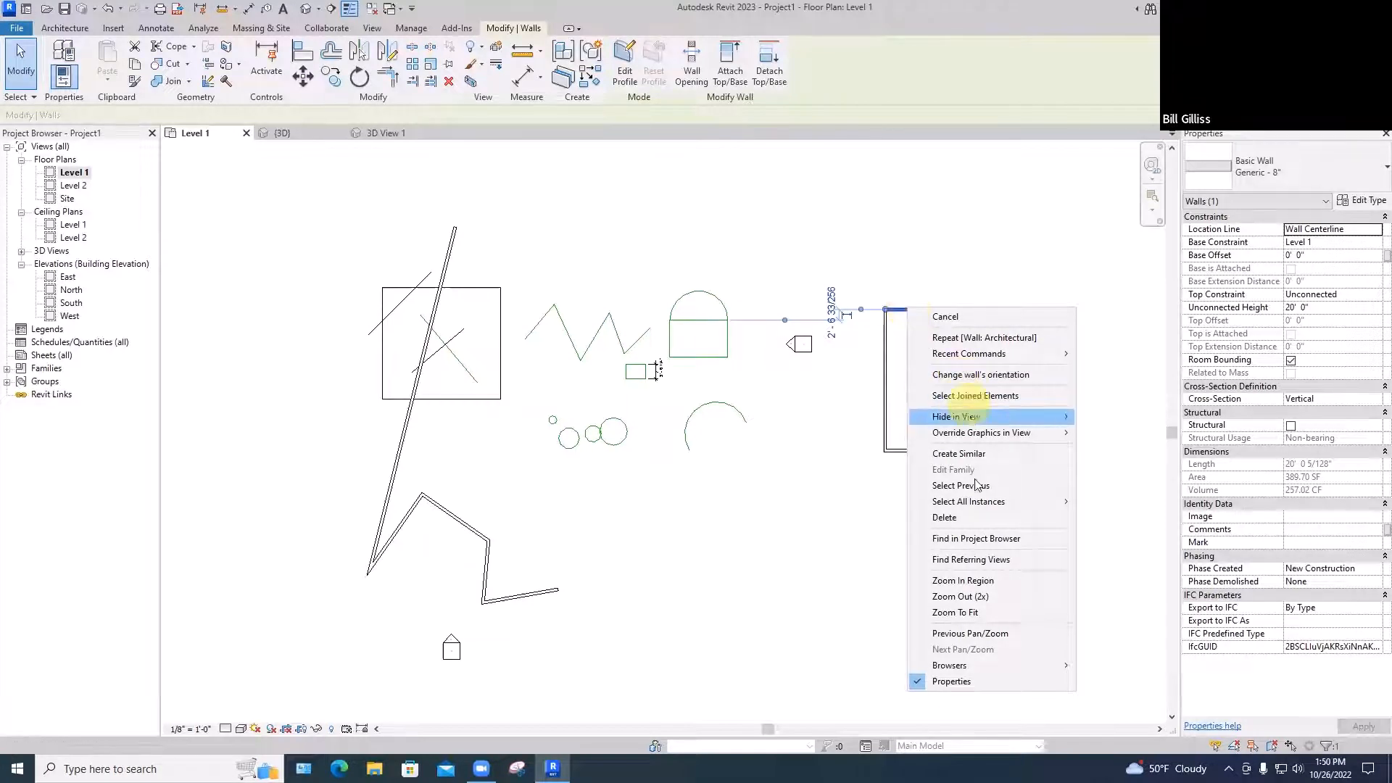
mouse_move(977, 500)
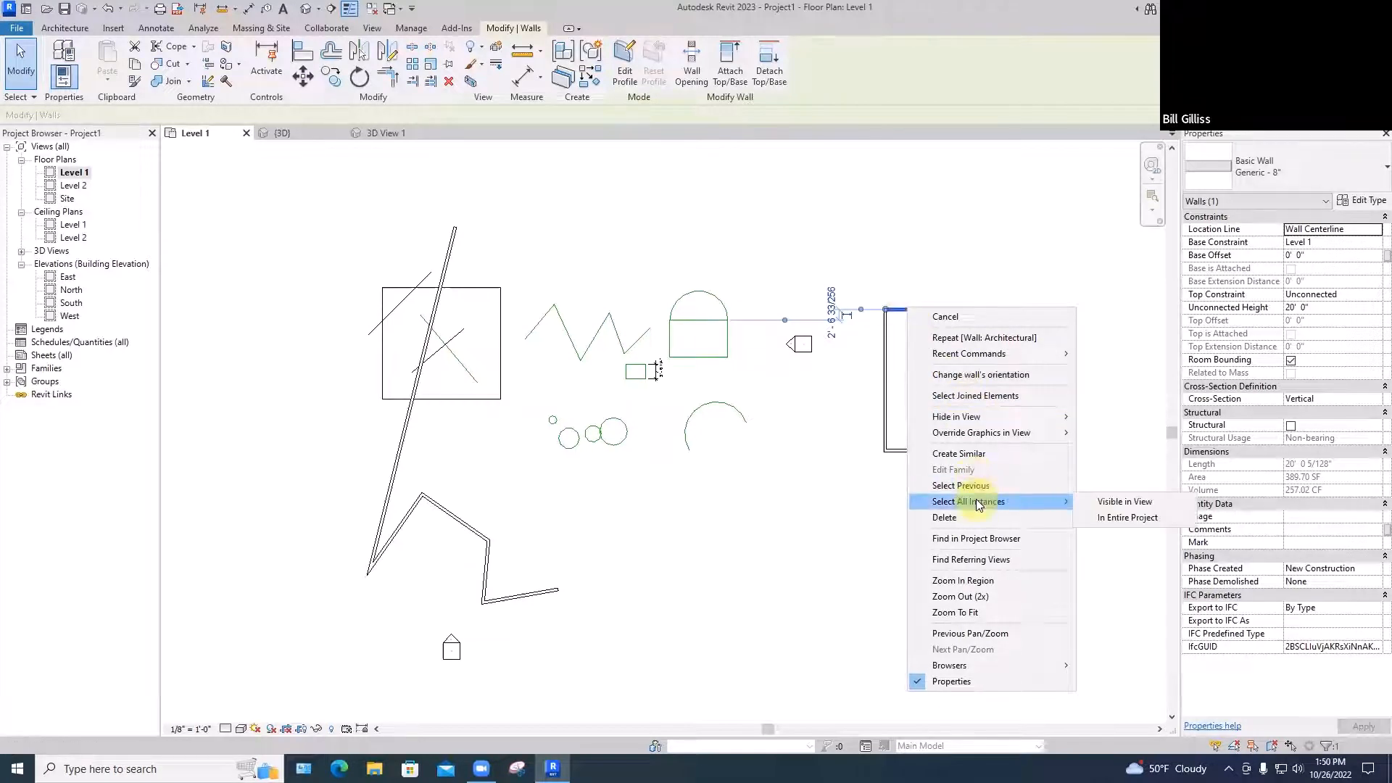
left_click(1113, 502)
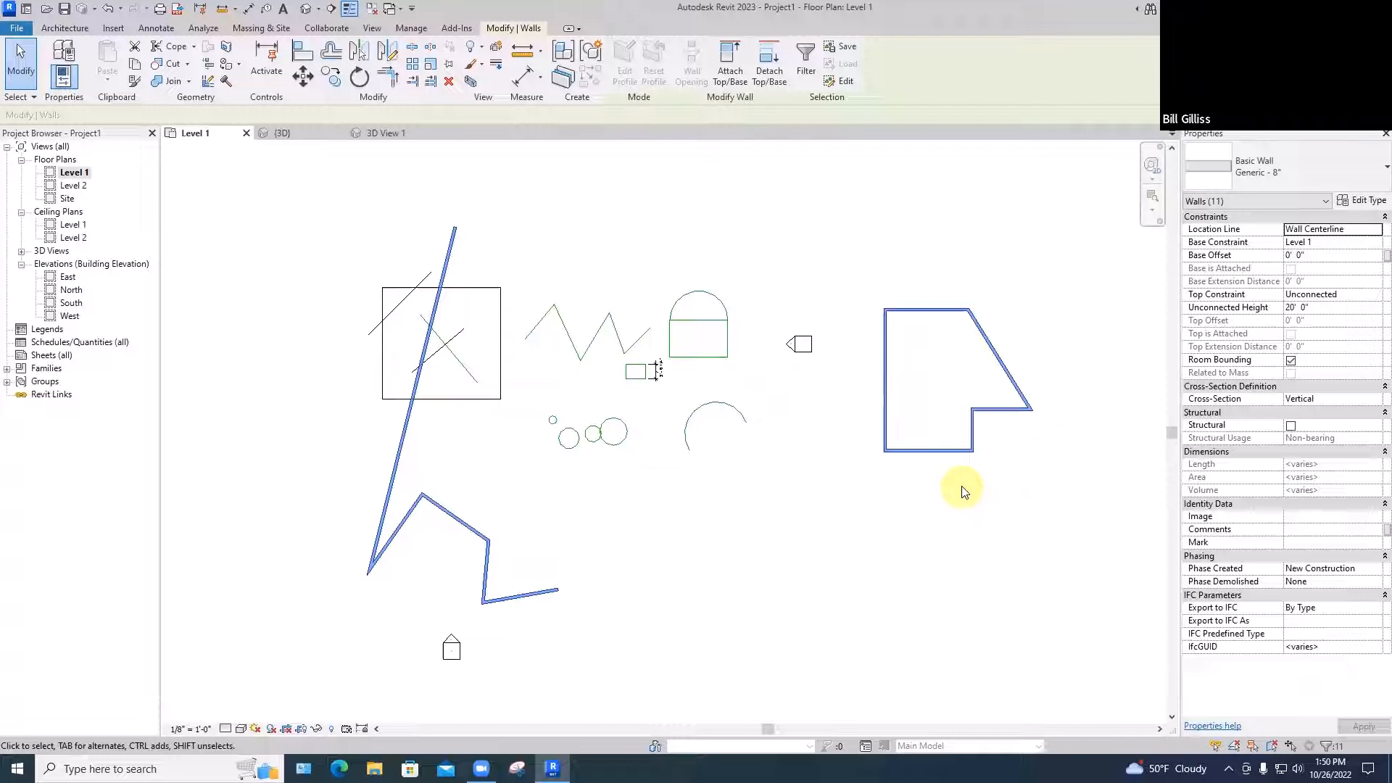
key("Escape")
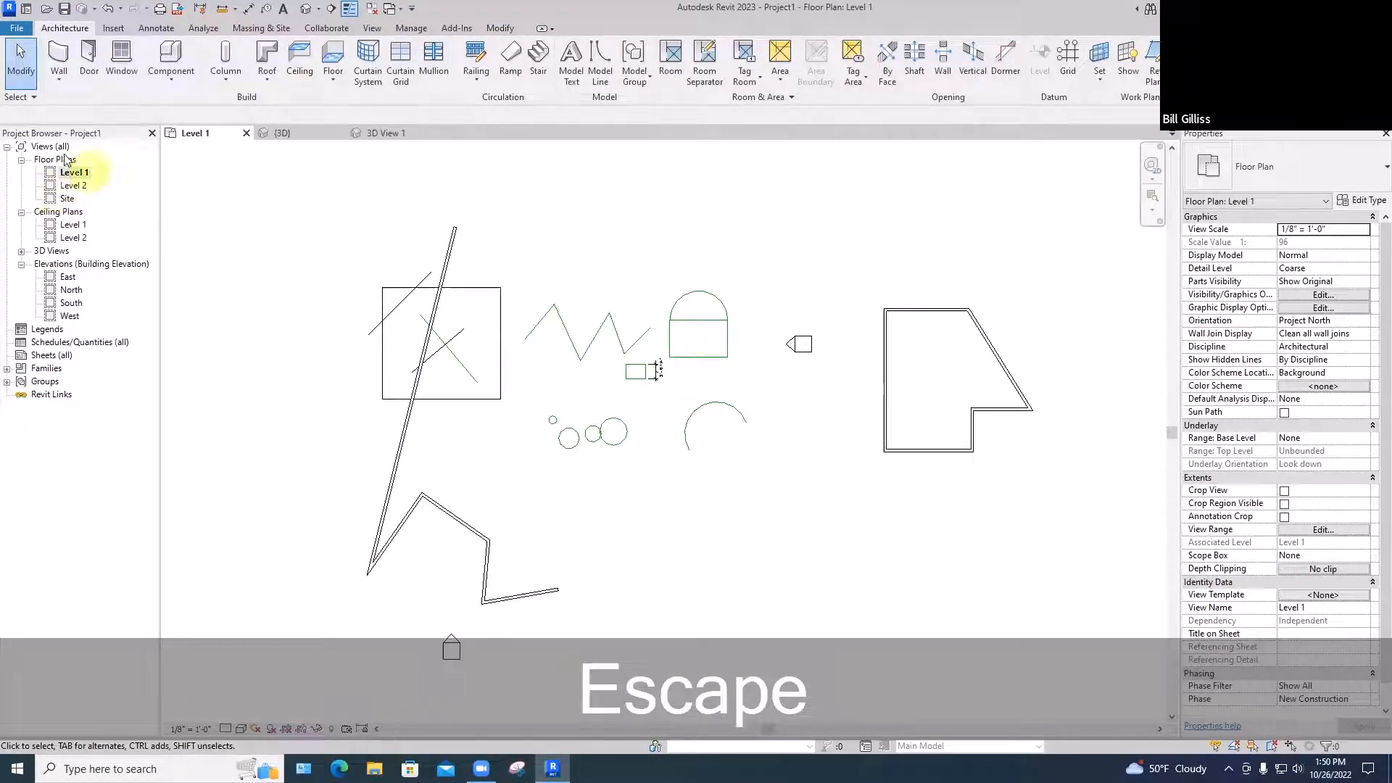
Place three Desk 60" x 30" components, two inside the wall outline and one below the circles
left_click(167, 78)
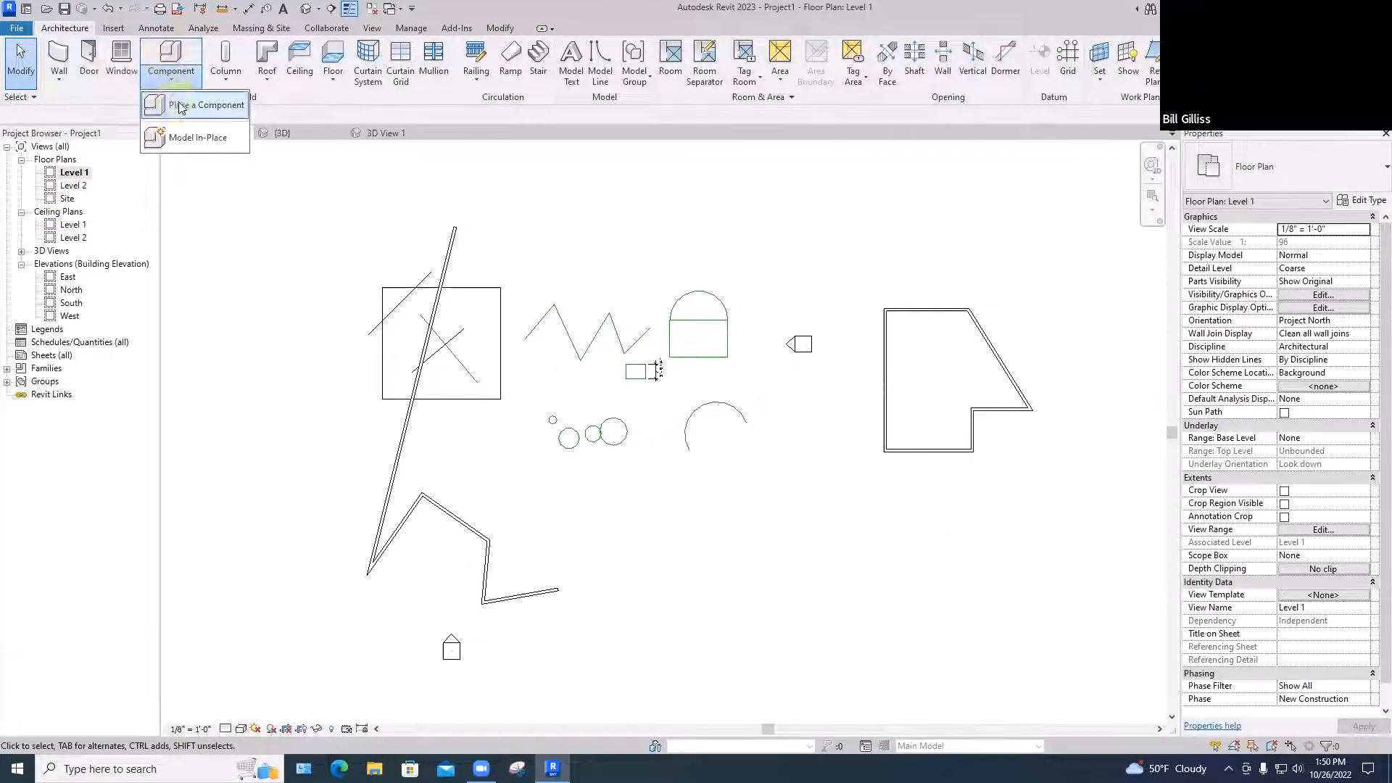
left_click(179, 106)
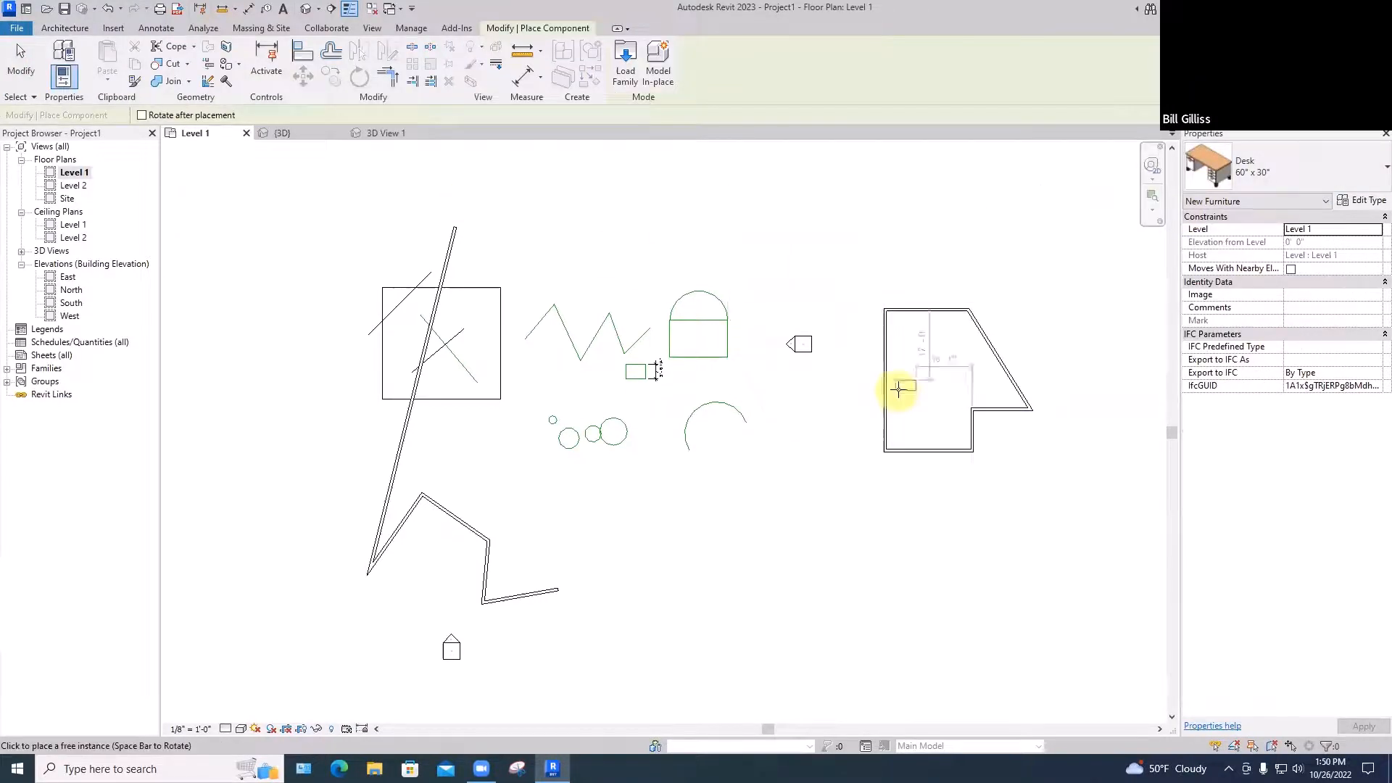
left_click(903, 362)
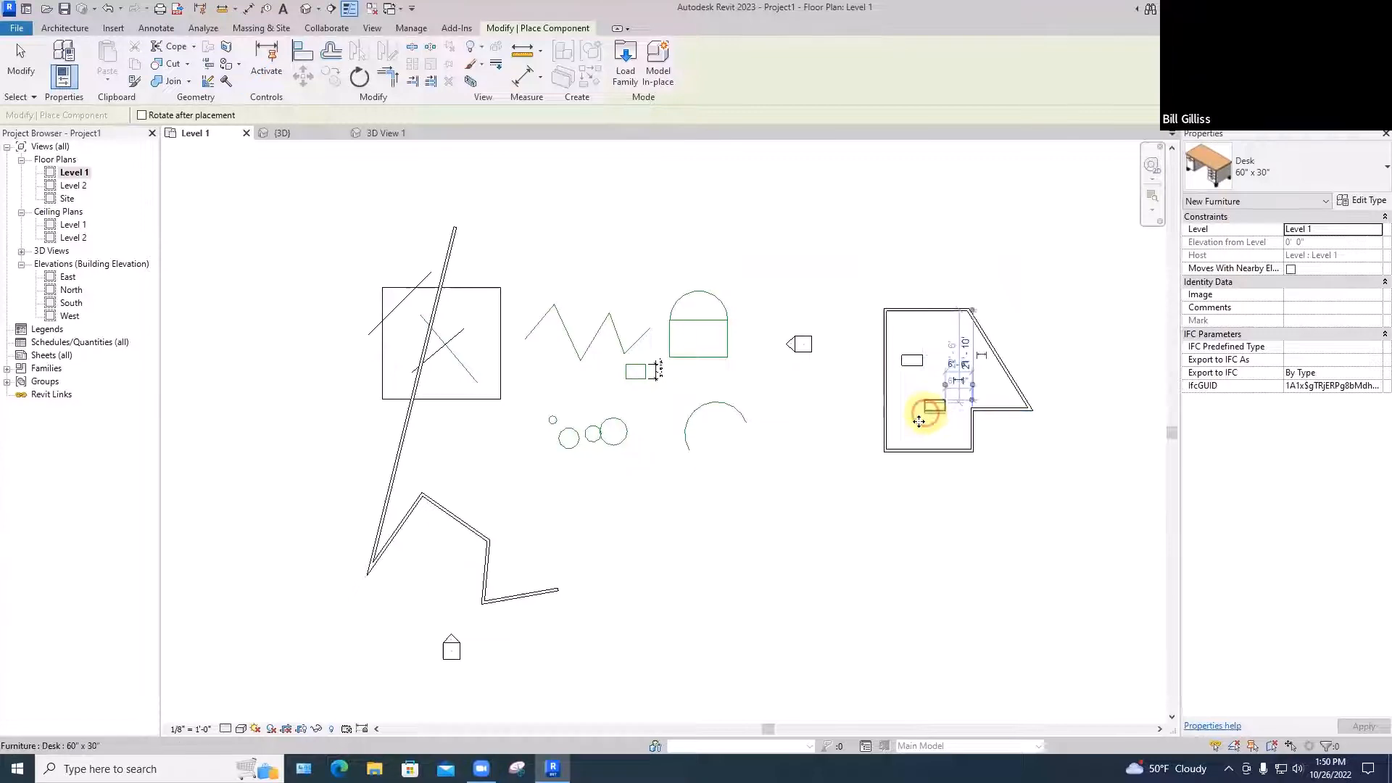
left_click(919, 421)
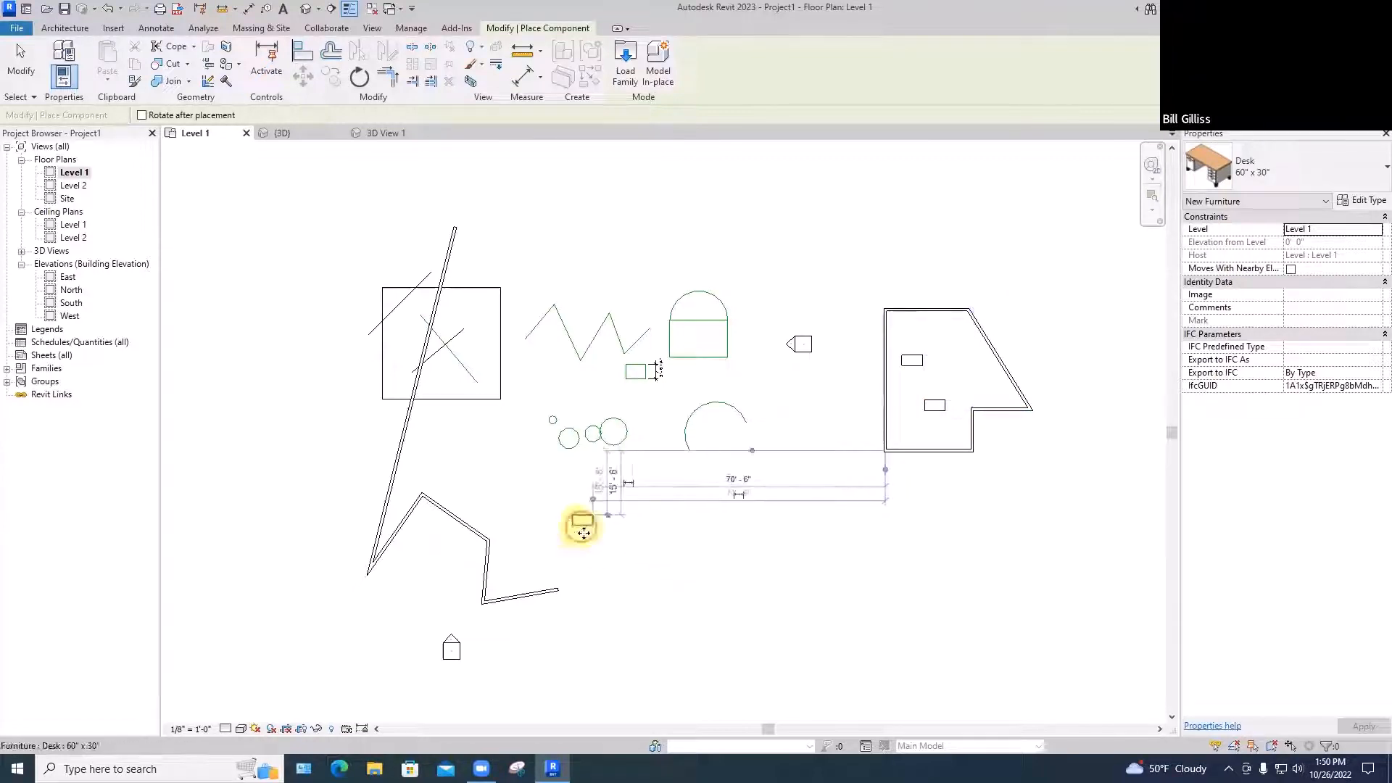
left_click(584, 533)
key("Escape")
key("Escape")
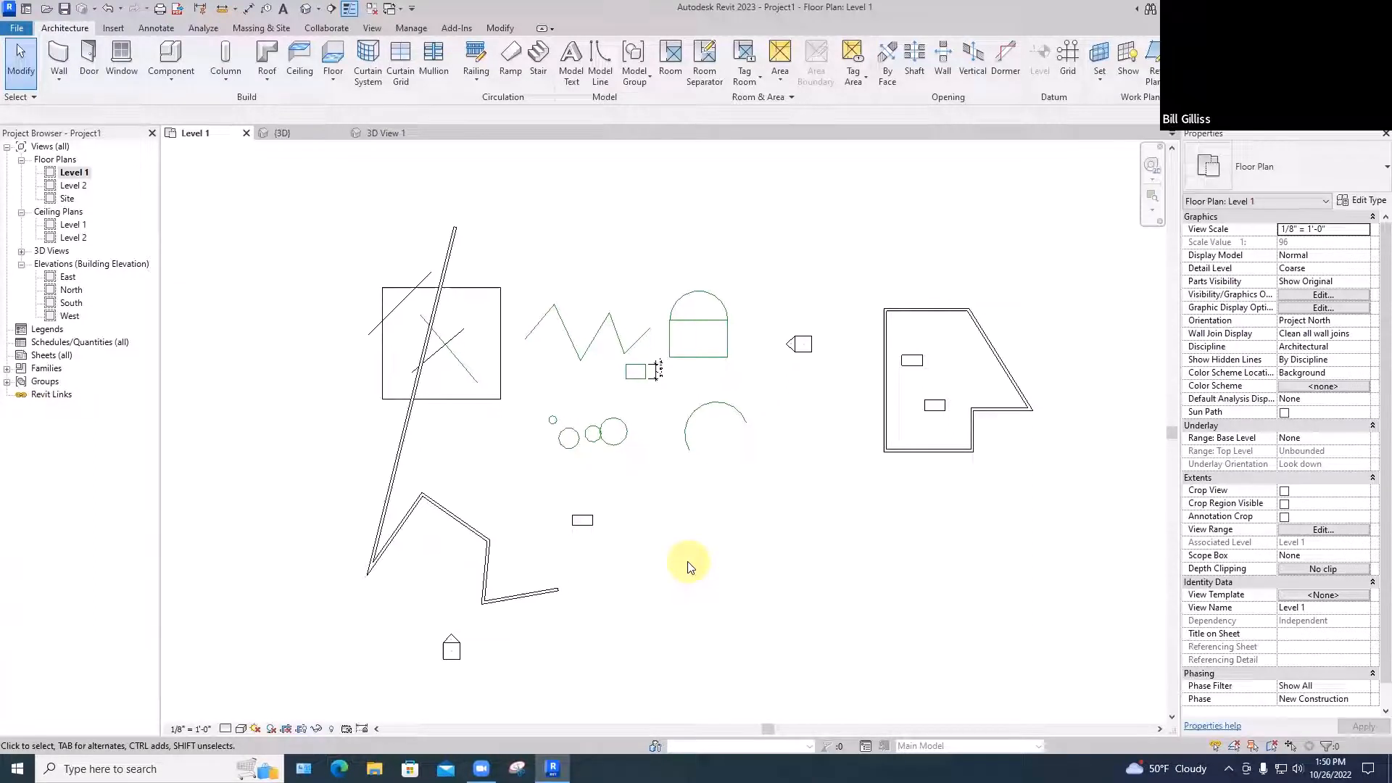
left_click(329, 191)
left_click_drag(313, 185, 1053, 631)
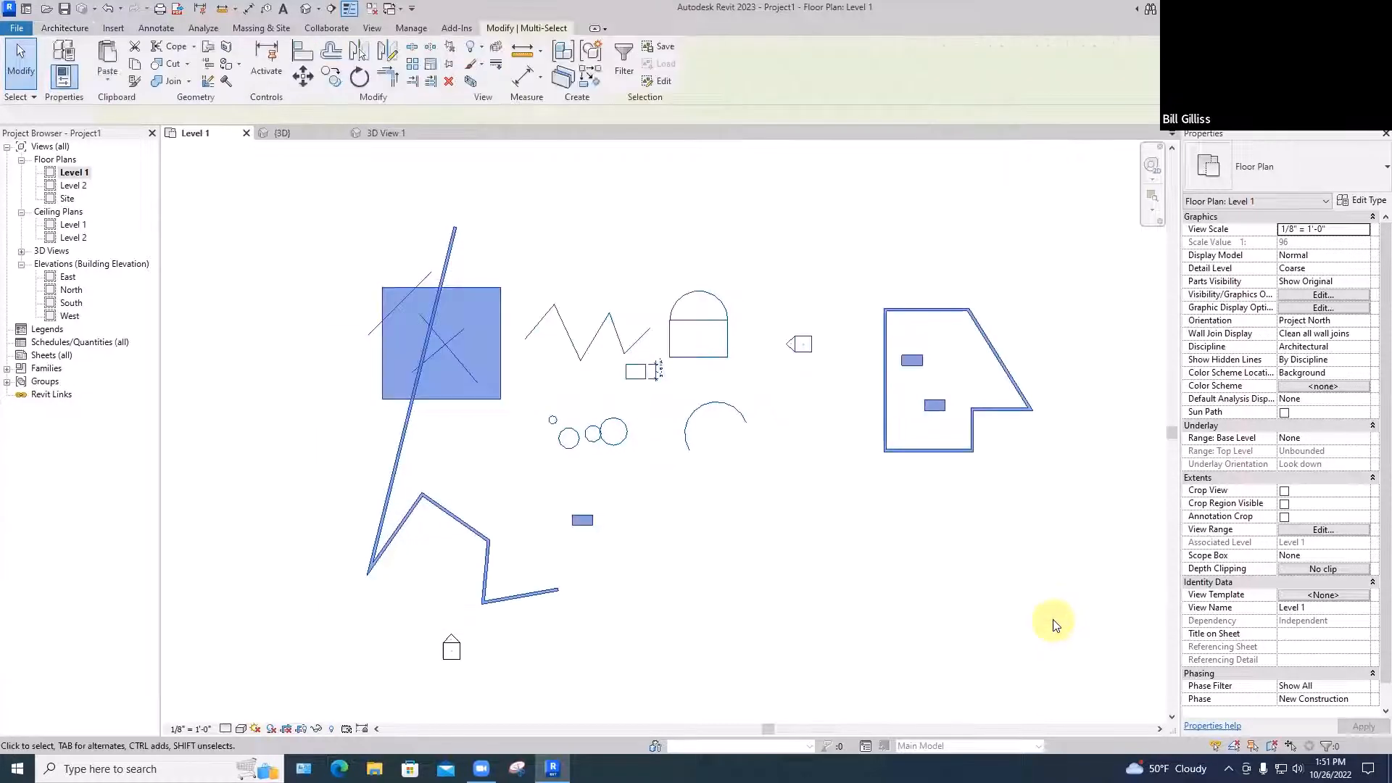
left_click(622, 56)
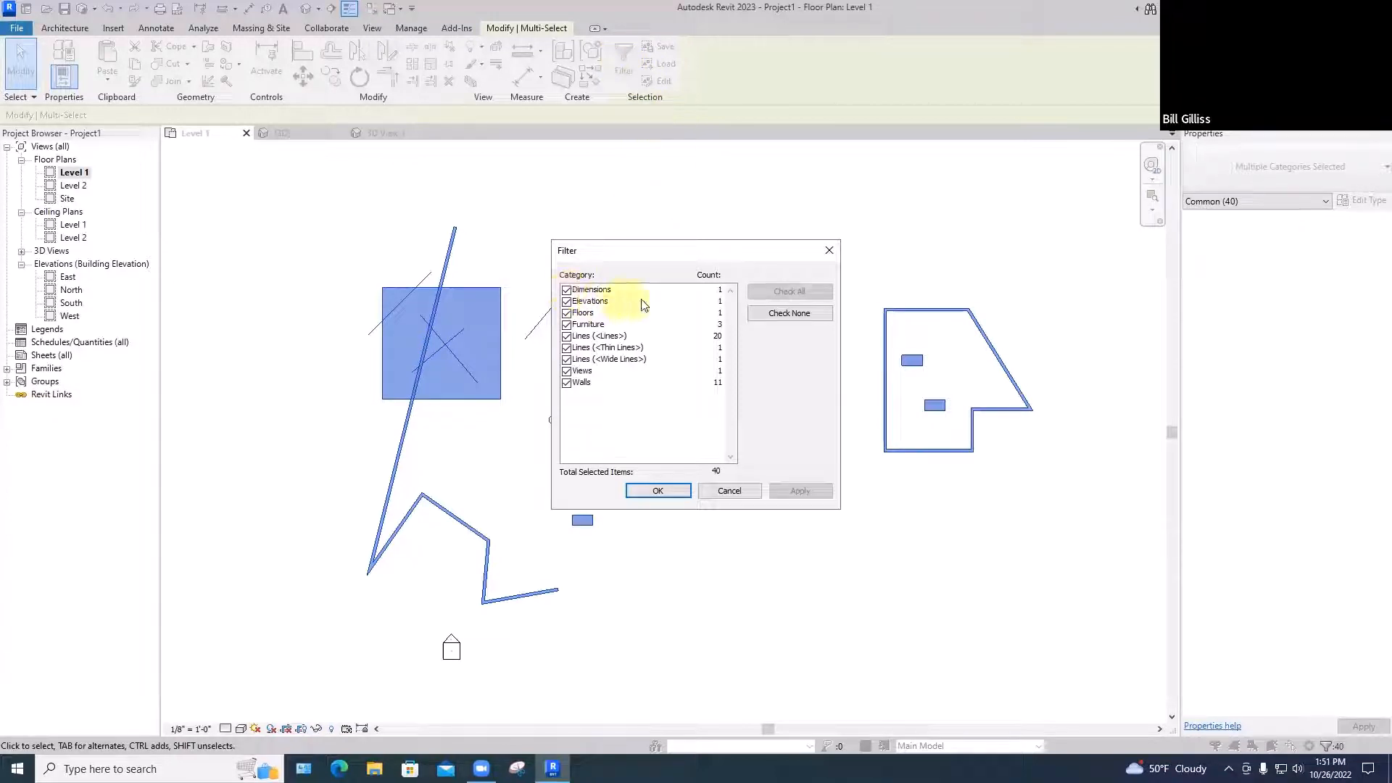
left_click(566, 290)
left_click(566, 302)
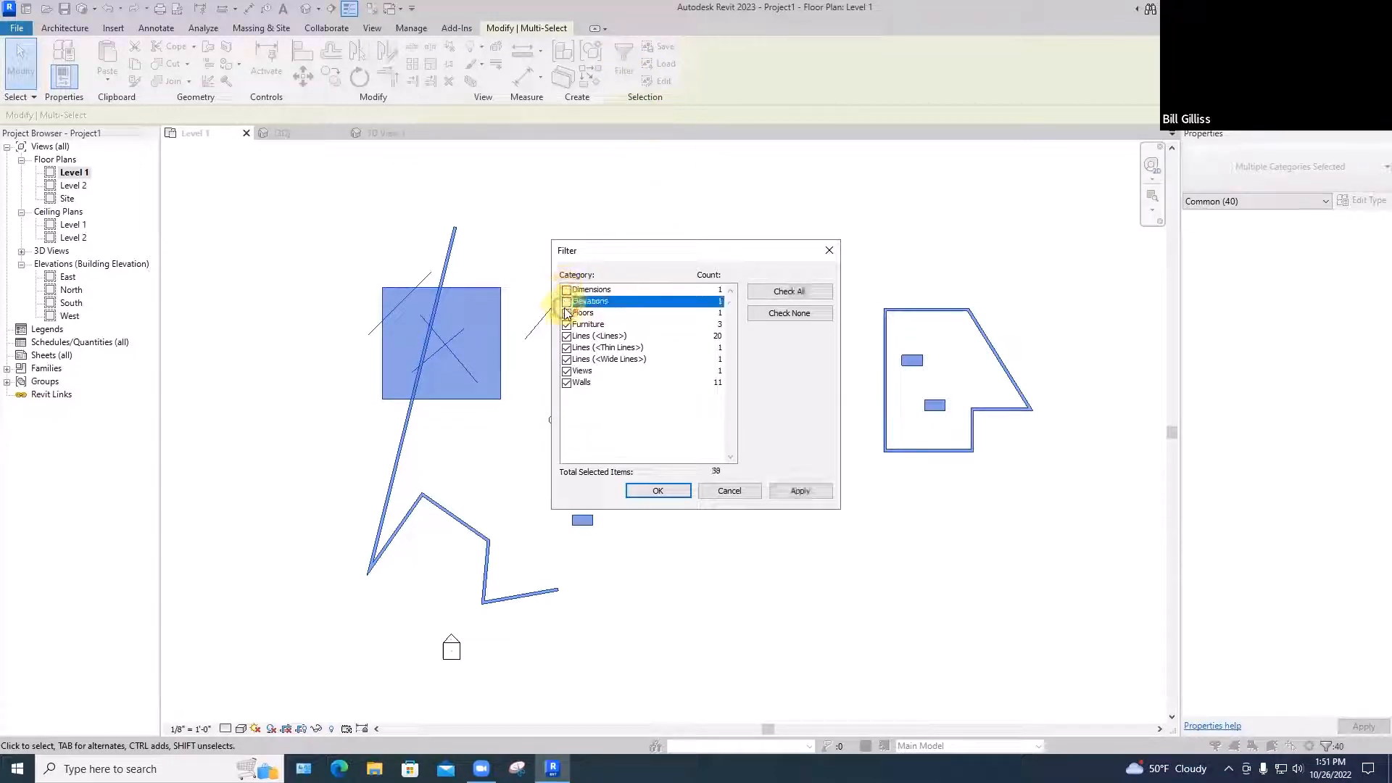
left_click(566, 314)
left_click(566, 337)
left_click(566, 348)
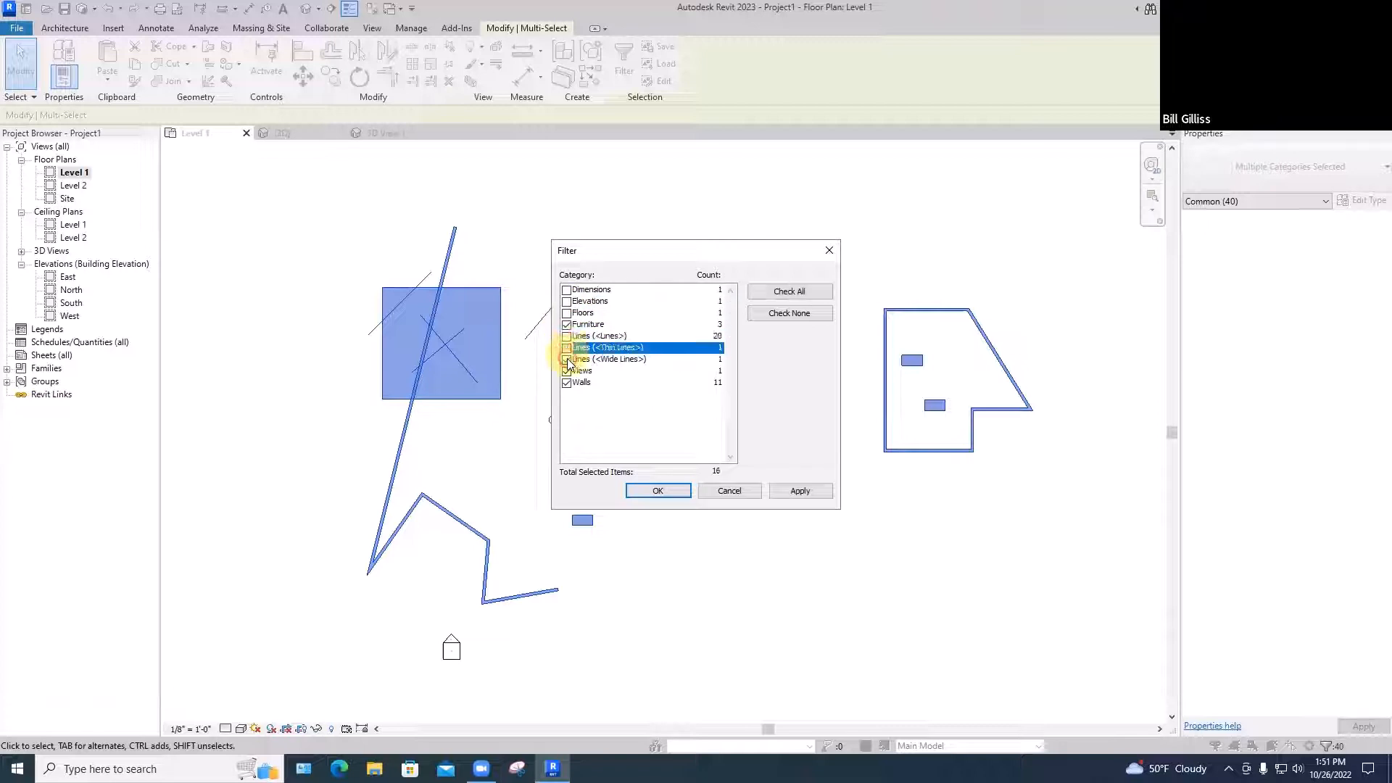
left_click(567, 360)
left_click(566, 371)
left_click(567, 383)
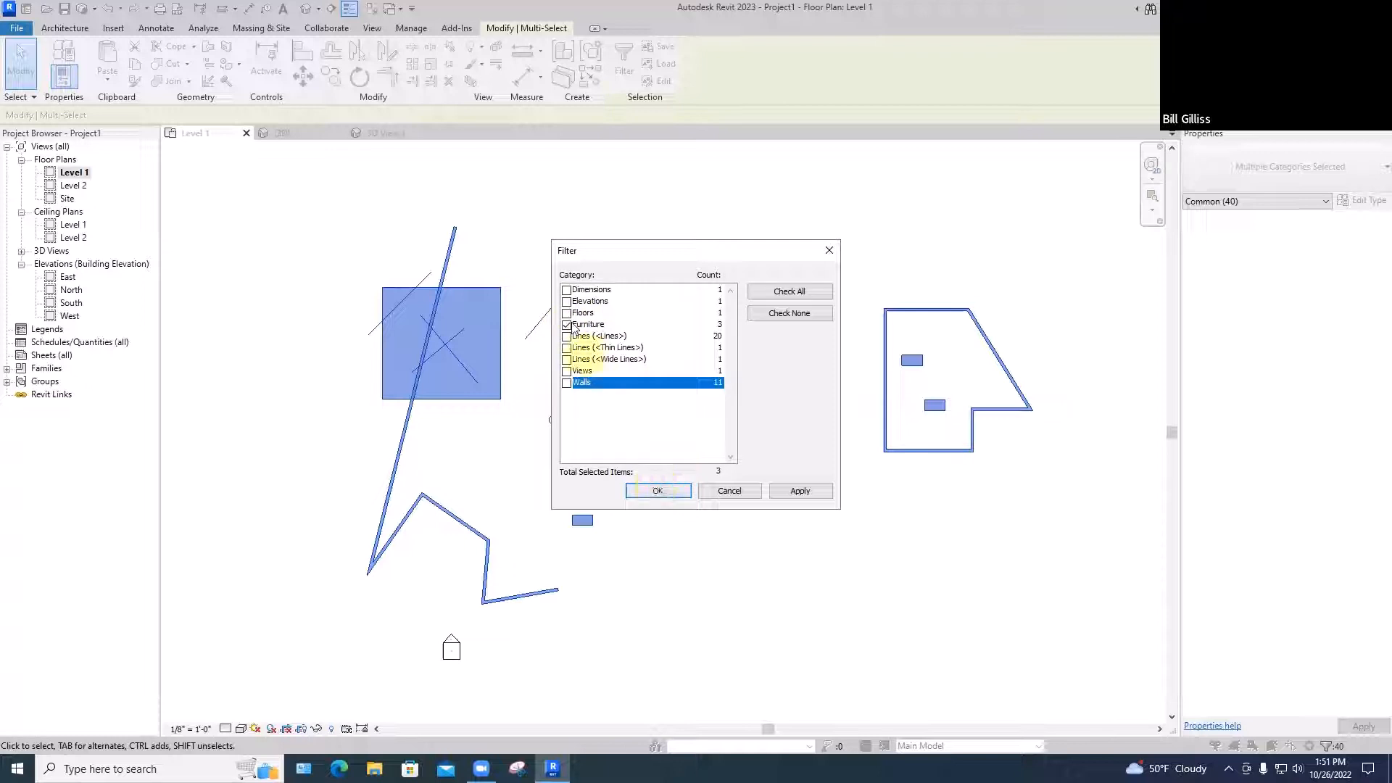
left_click(657, 491)
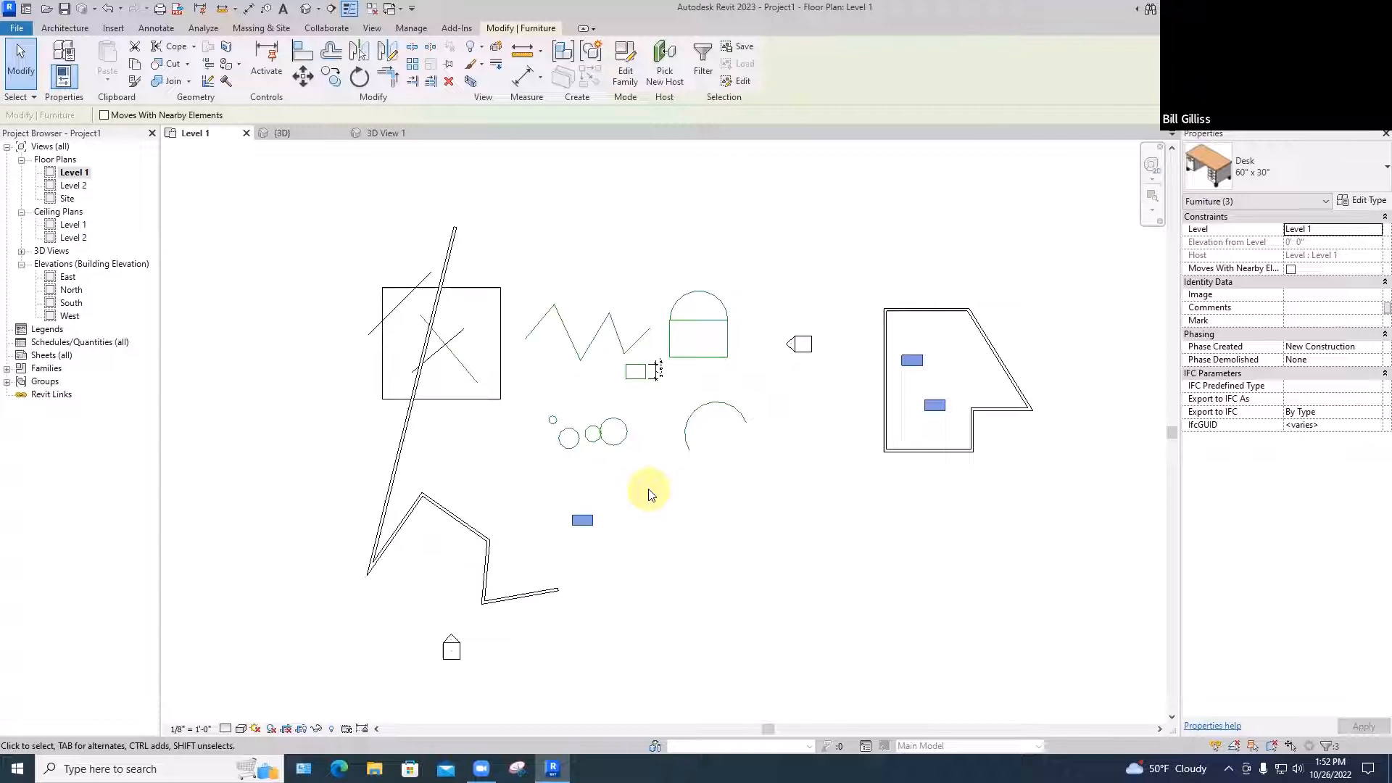
key("Escape")
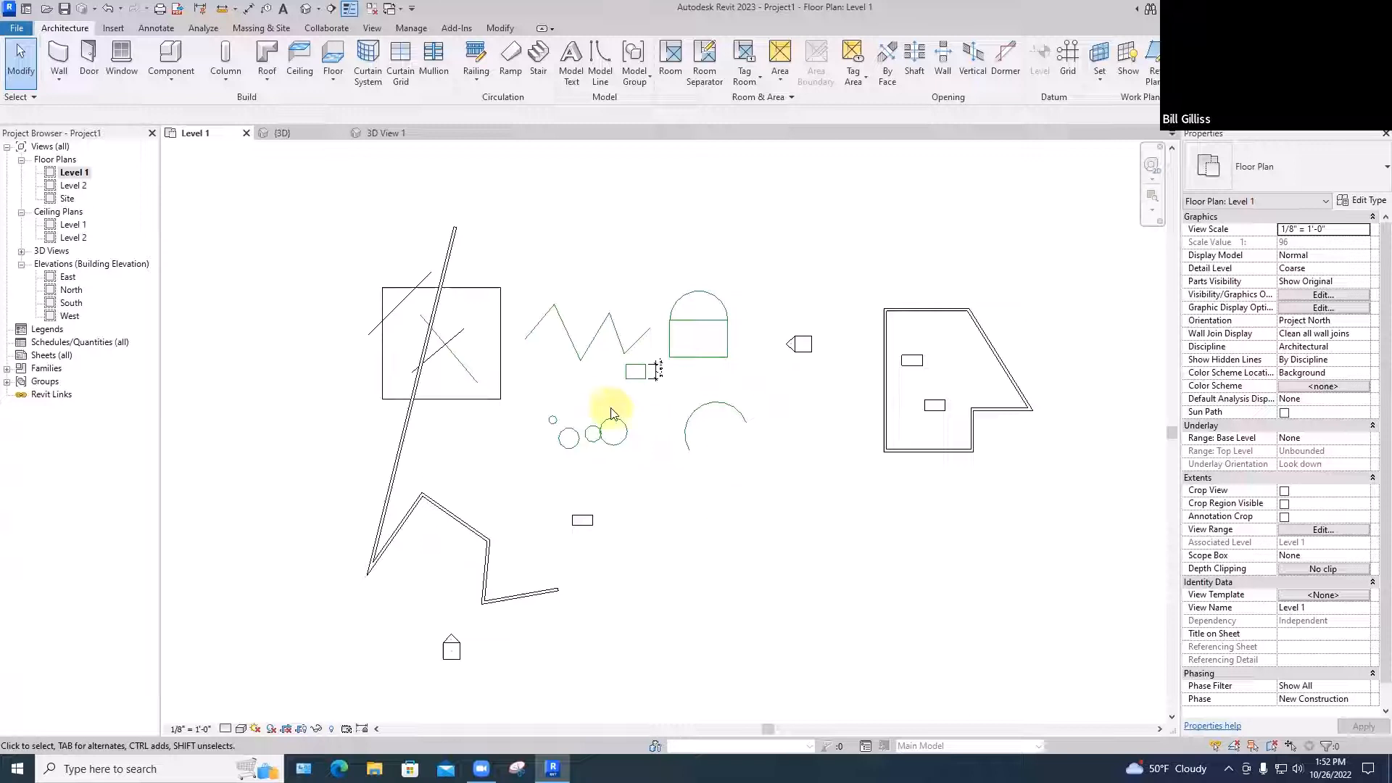
left_click(675, 309)
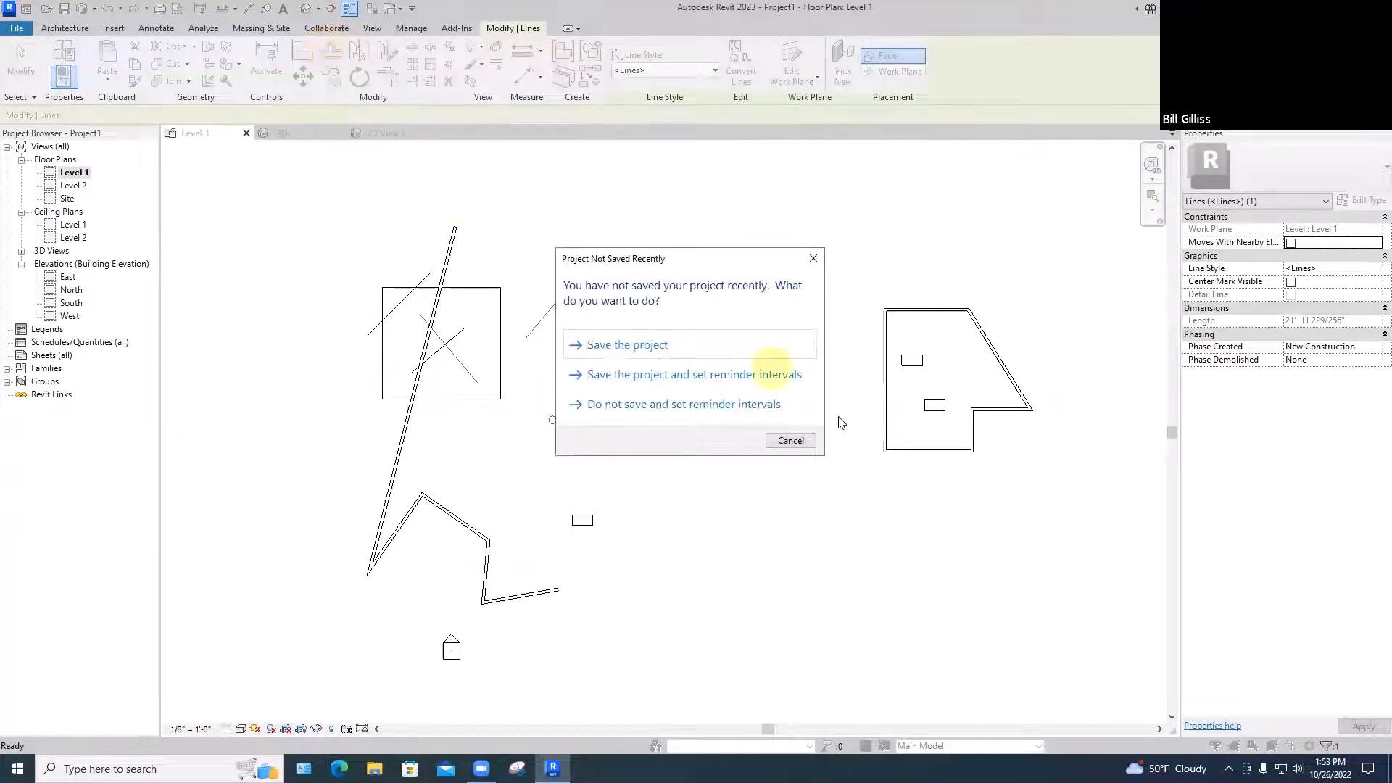
left_click(799, 441)
left_click(338, 55)
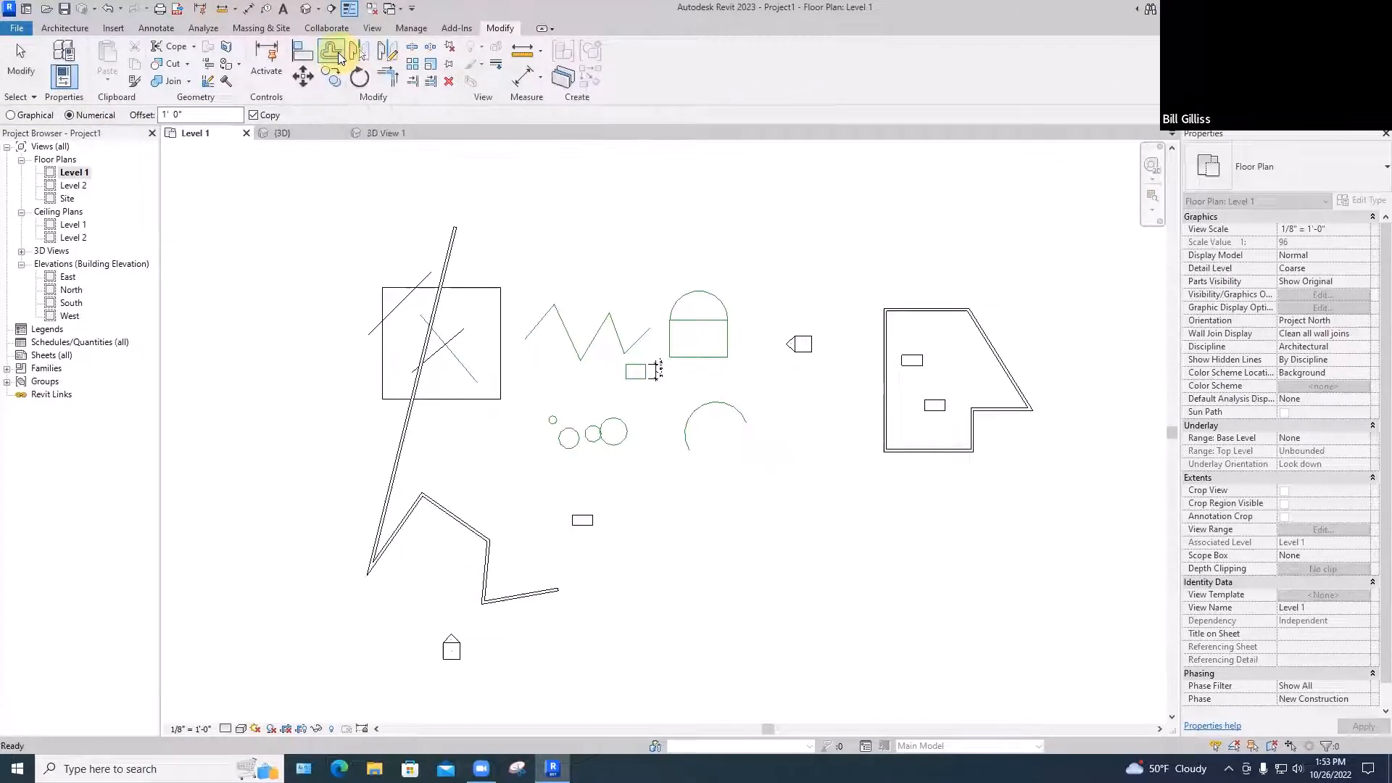
key("Escape")
key("Escape")
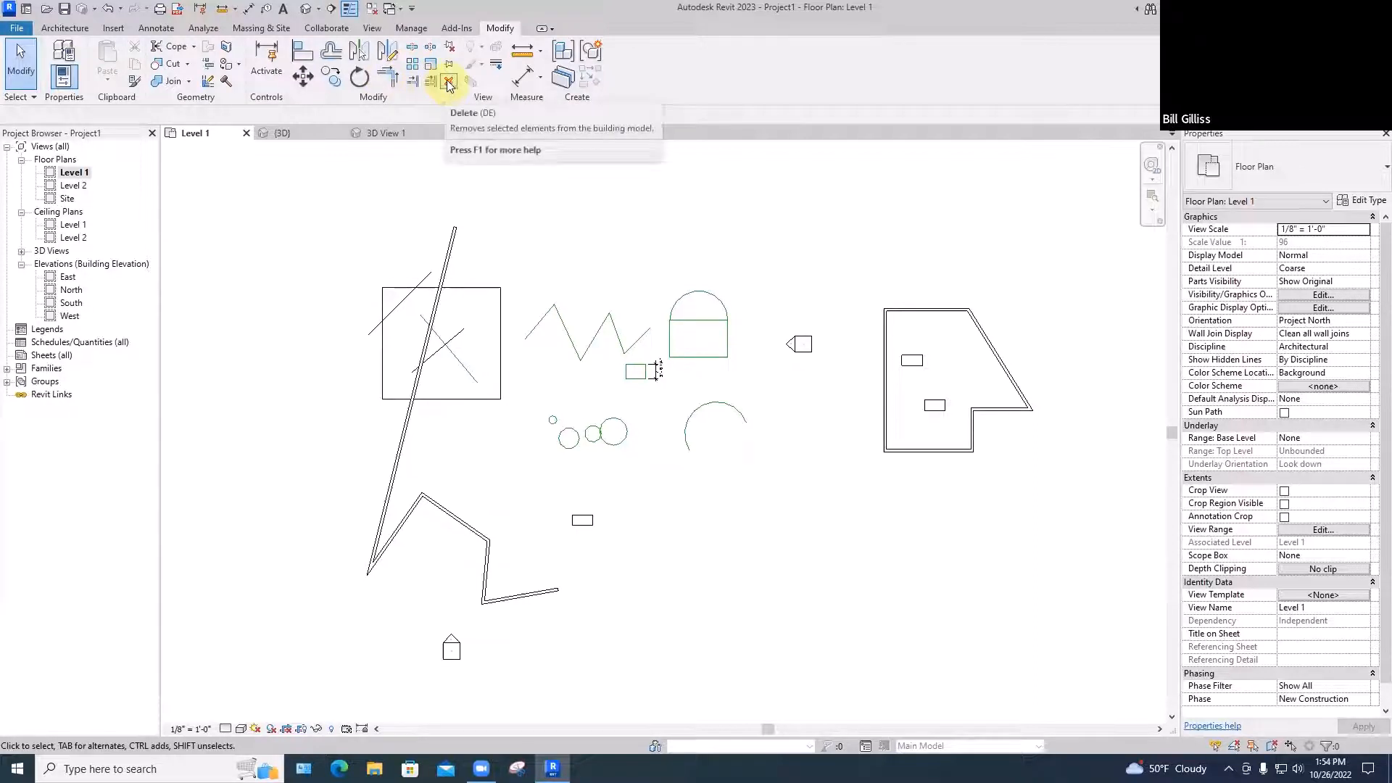
Delete the slanted wall, the diagonal line off the square's corner and the left zigzag segment
left_click(452, 239)
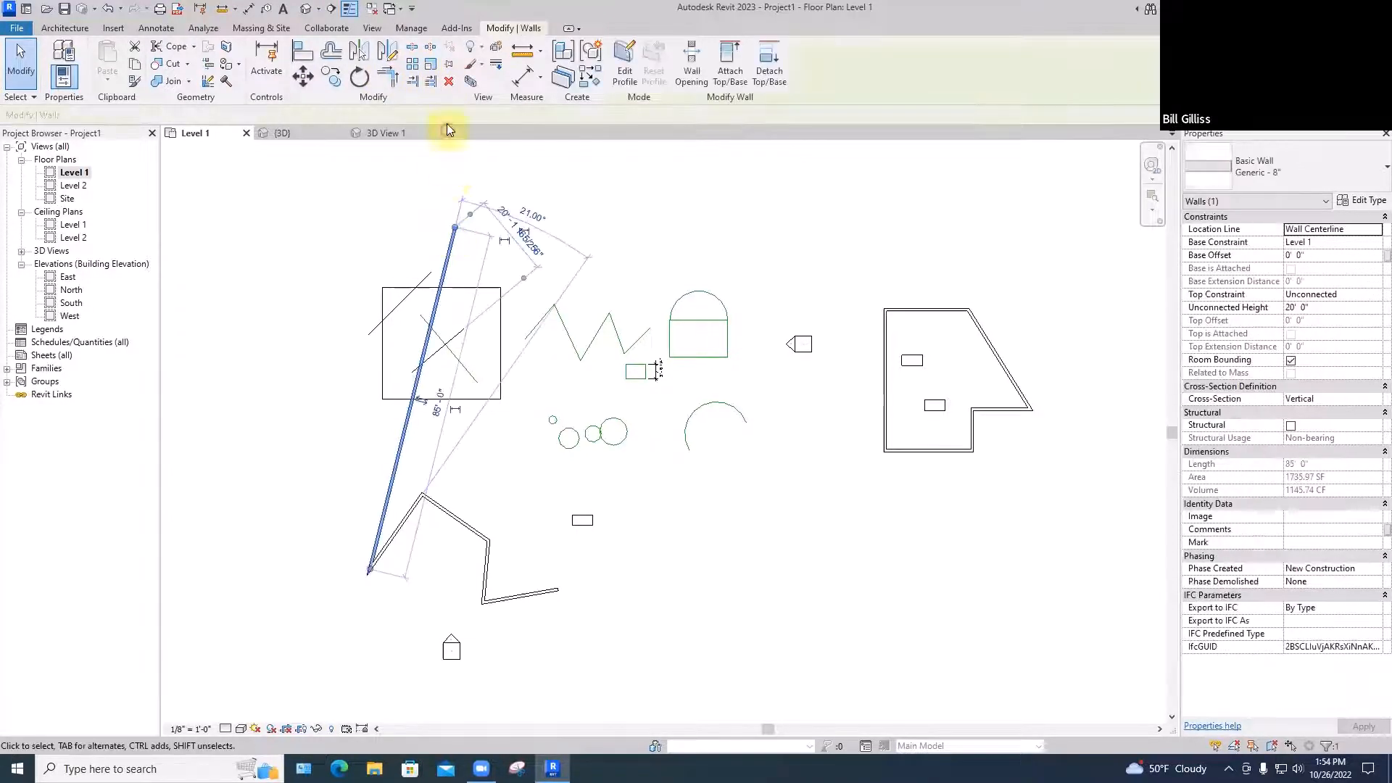
left_click(449, 81)
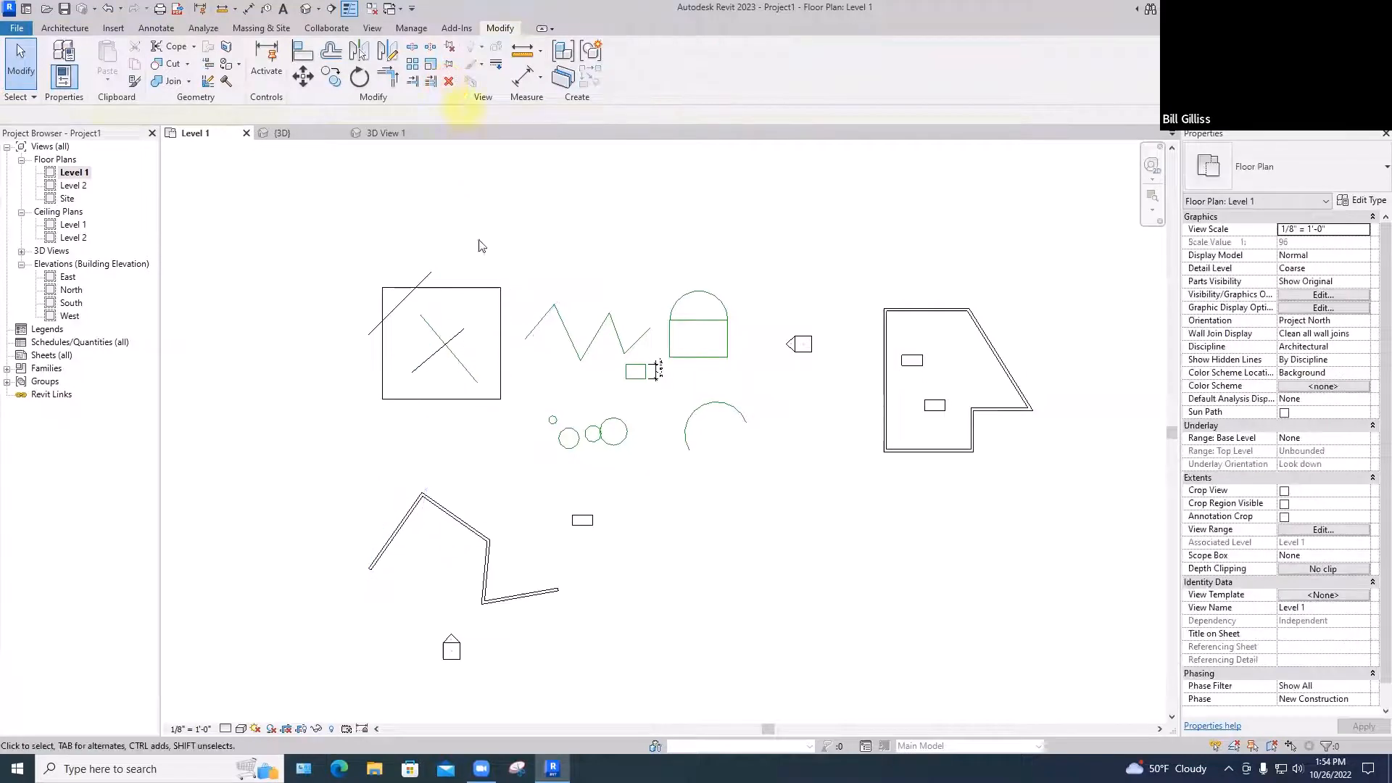
left_click(434, 276)
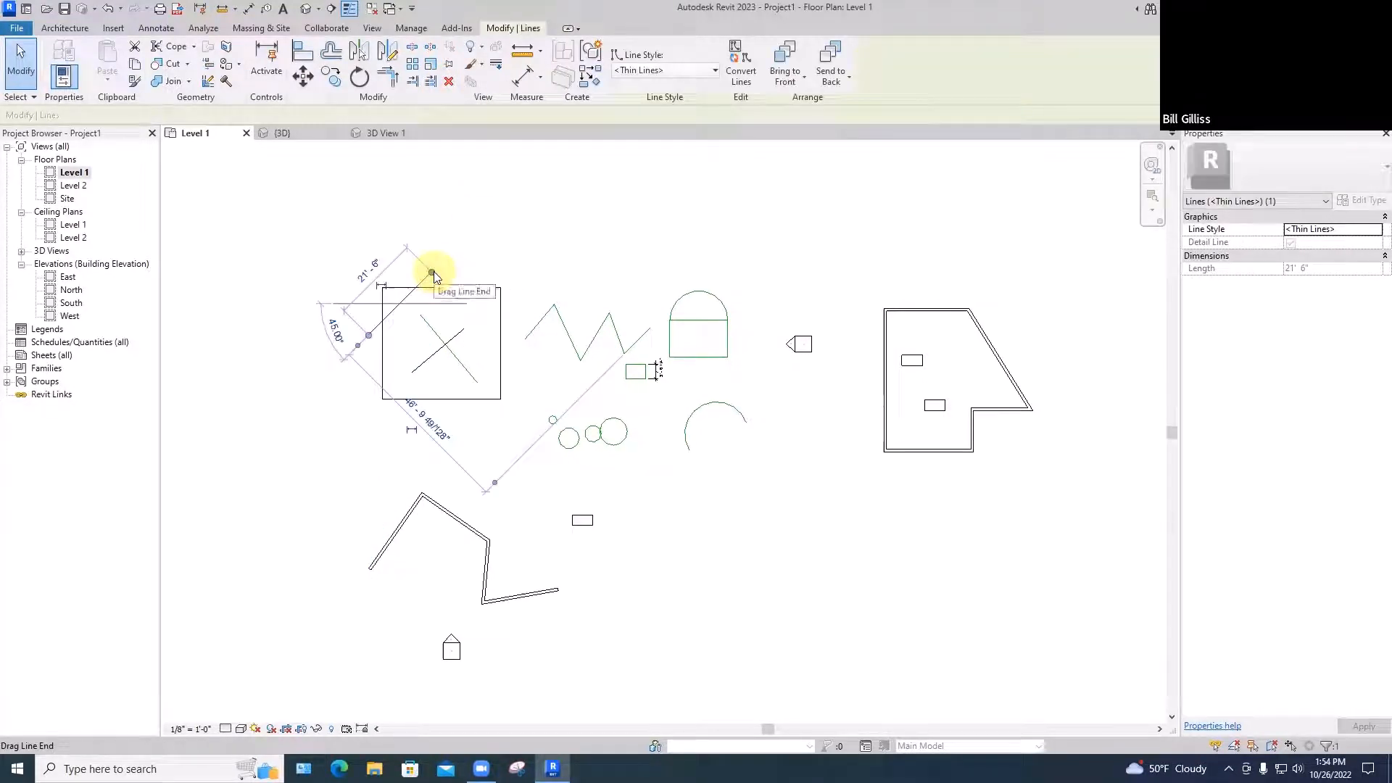
key("Delete")
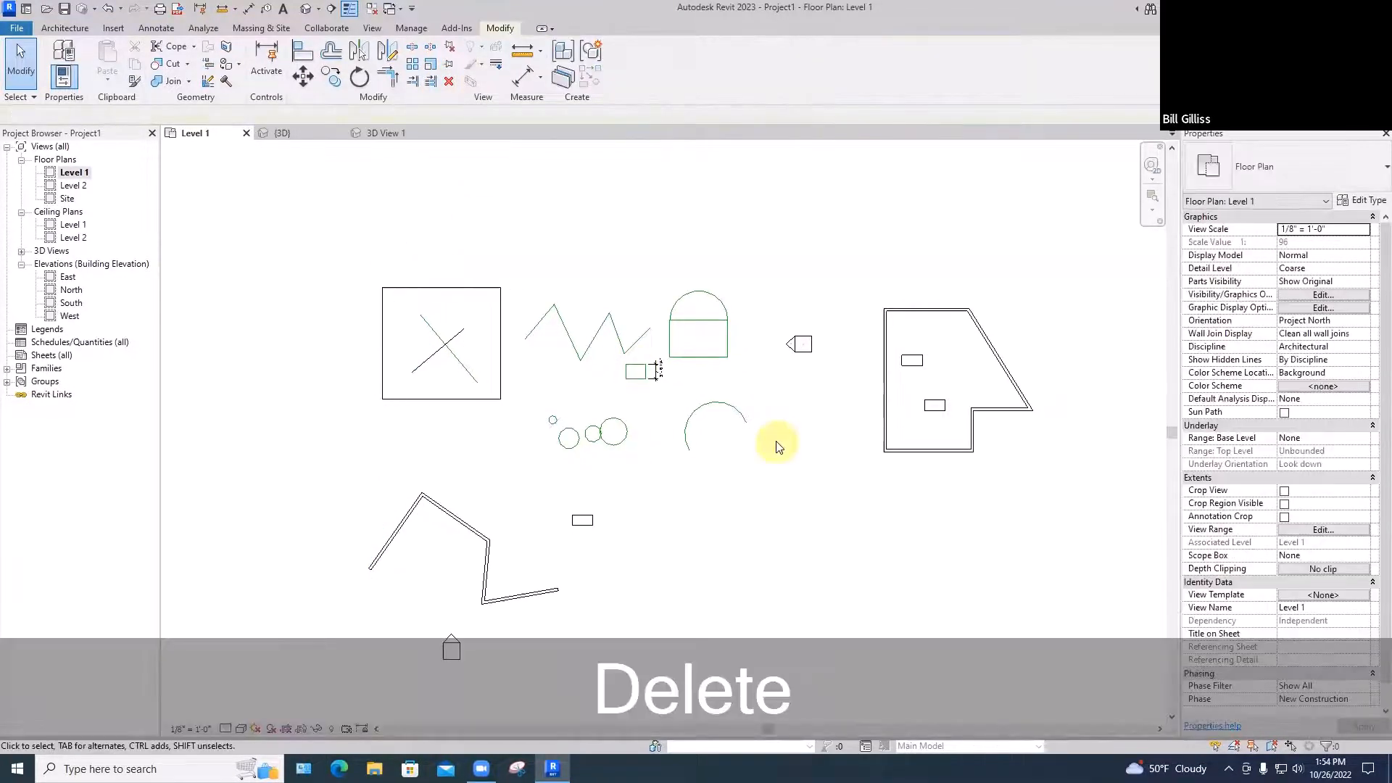
left_click(543, 322)
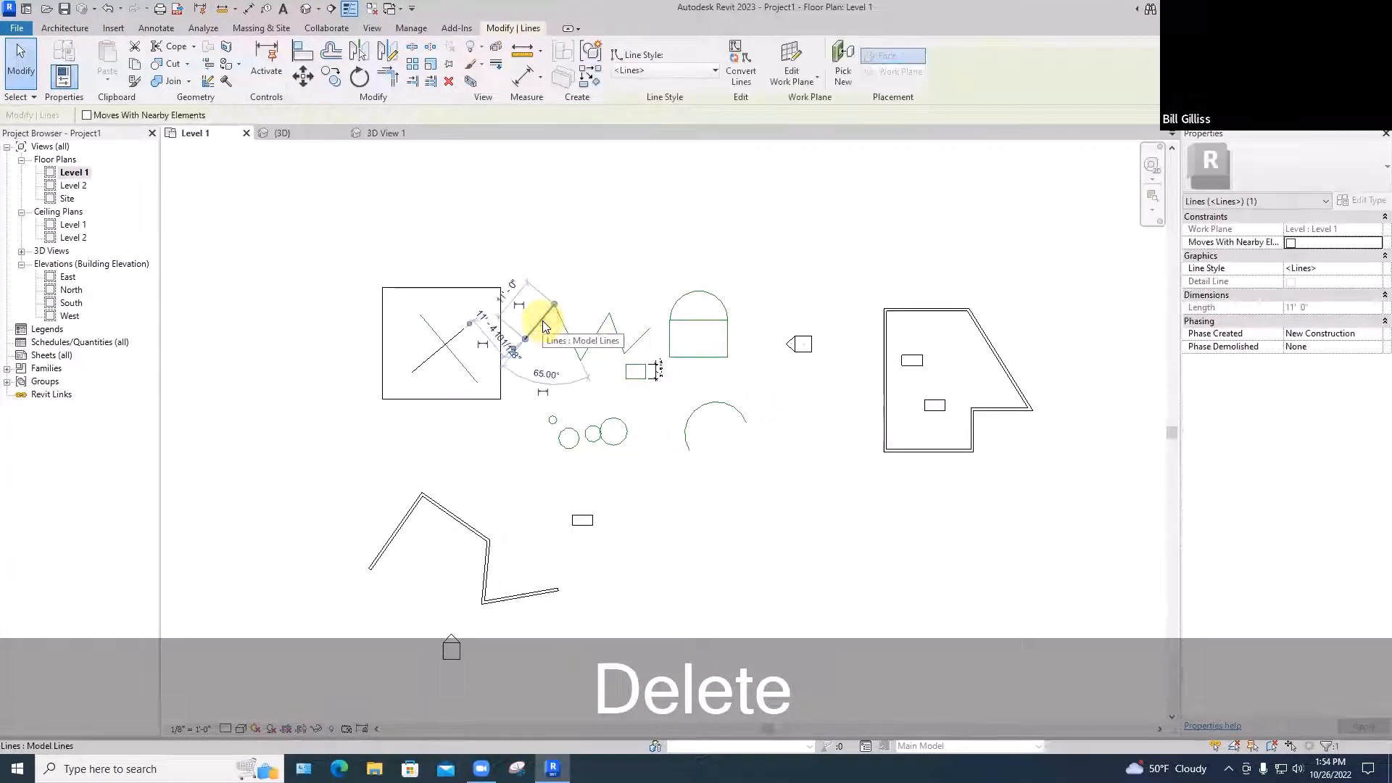
key("BackSpace")
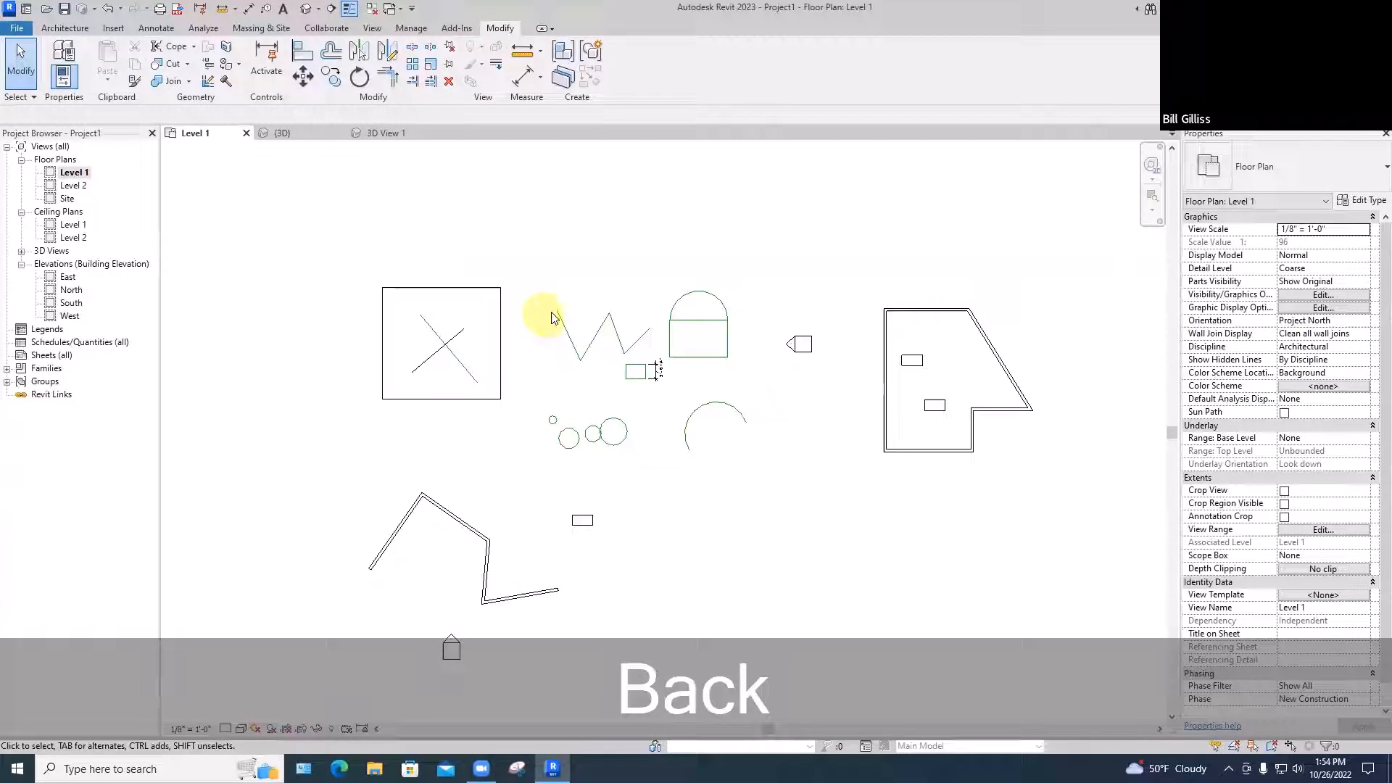
Hide the next zigzag segment in this view
left_click(560, 321)
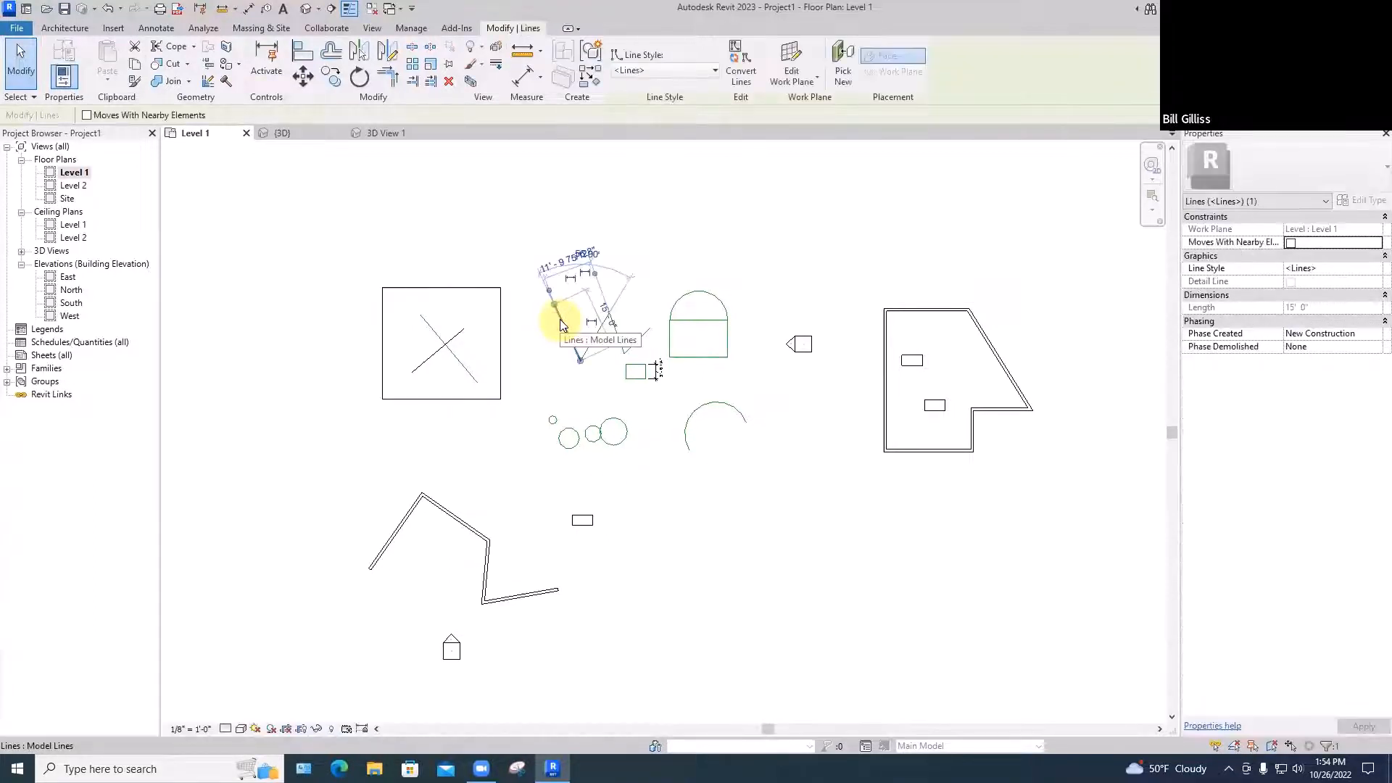
key("e")
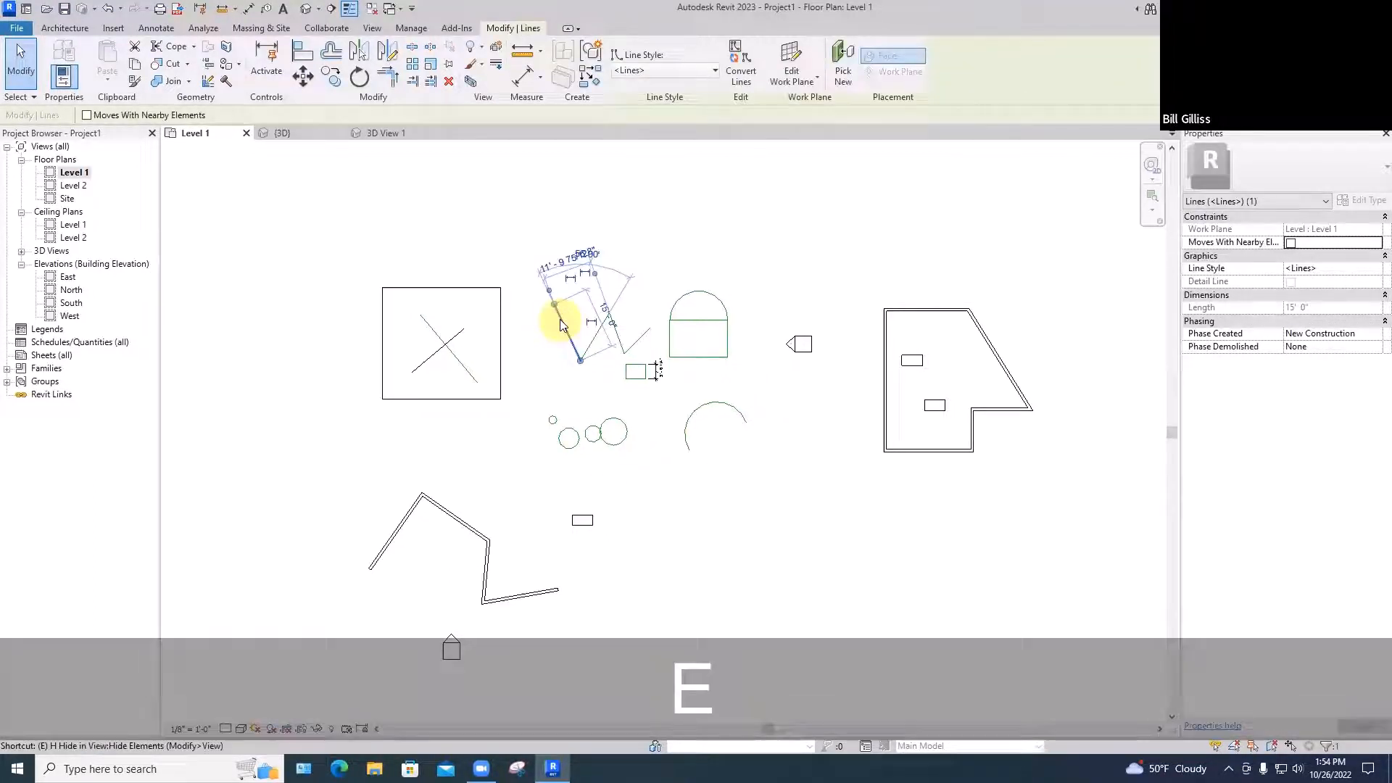
key("Return")
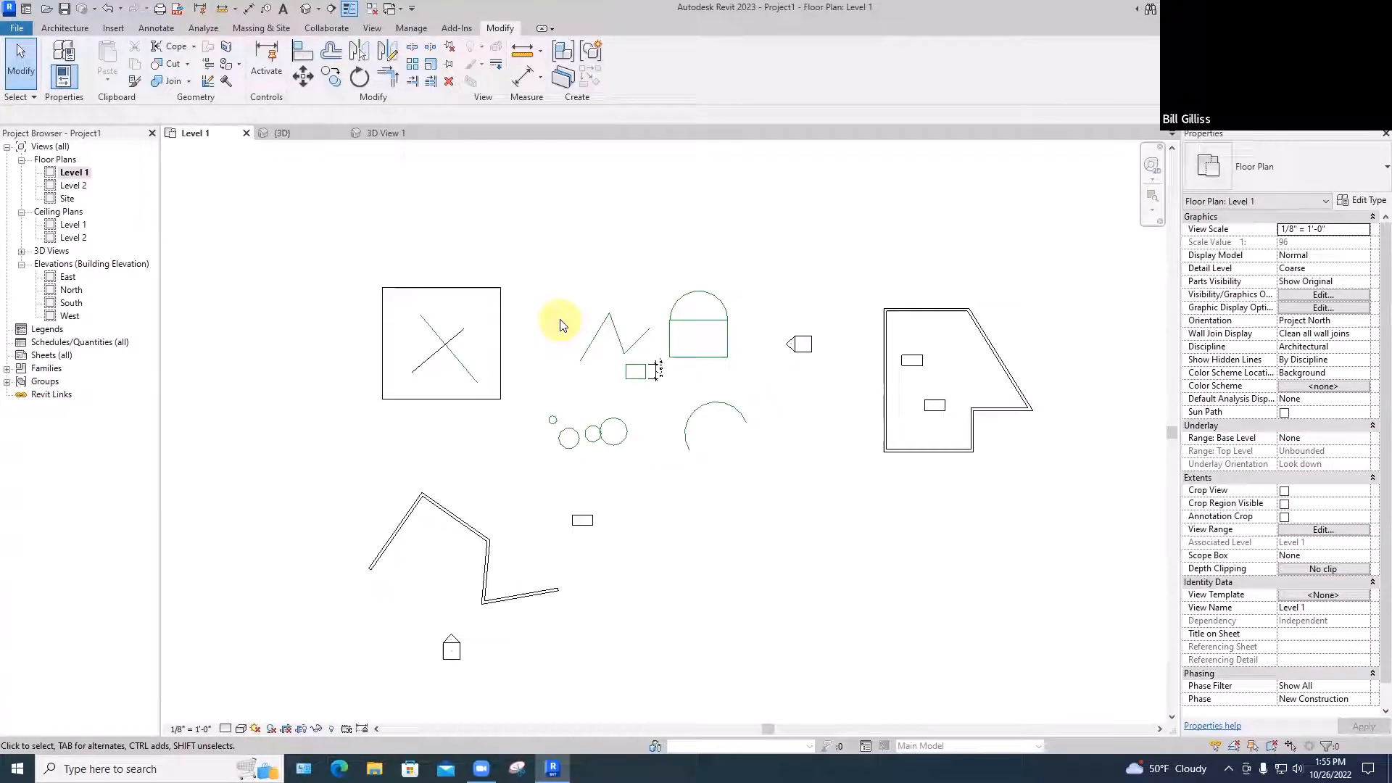
left_click(500, 312)
left_click(358, 51)
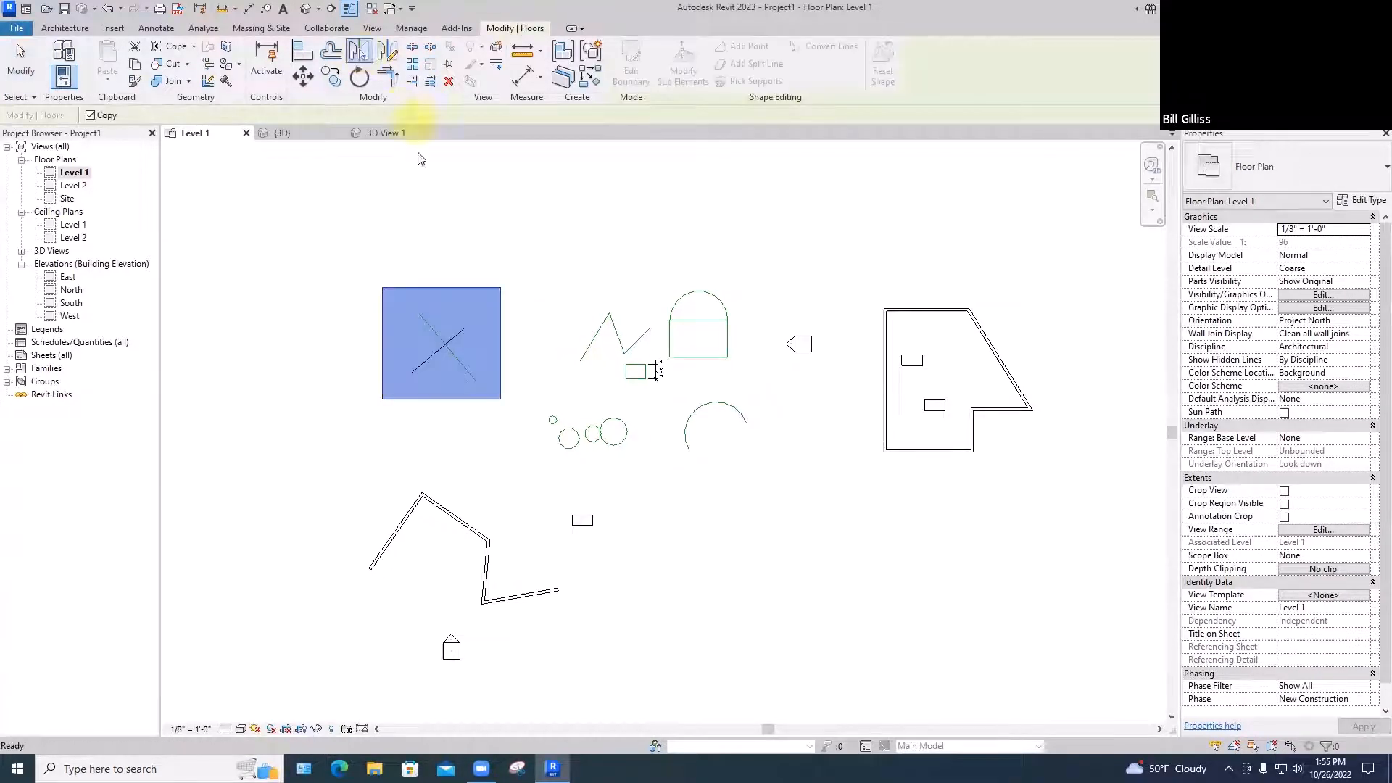
key("Escape")
key("Escape")
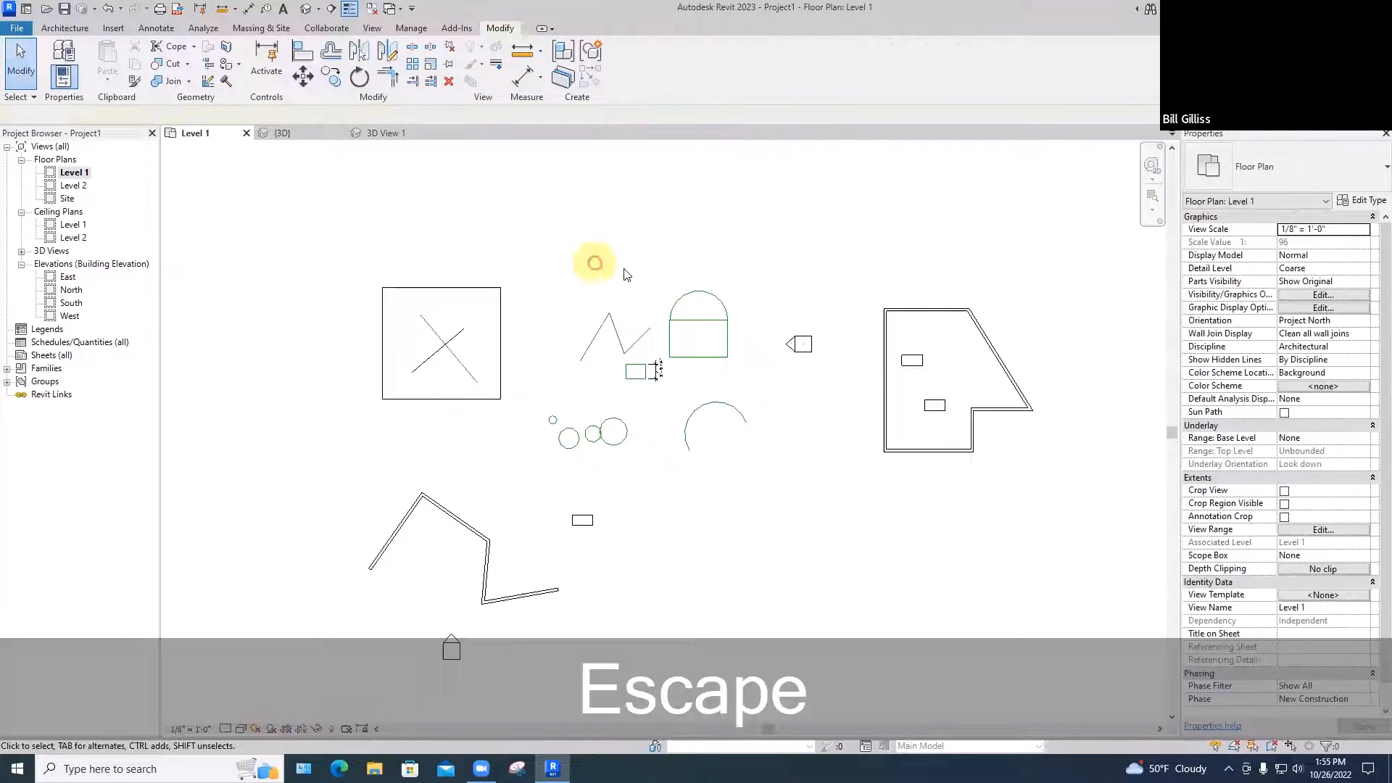
left_click_drag(662, 279, 747, 368)
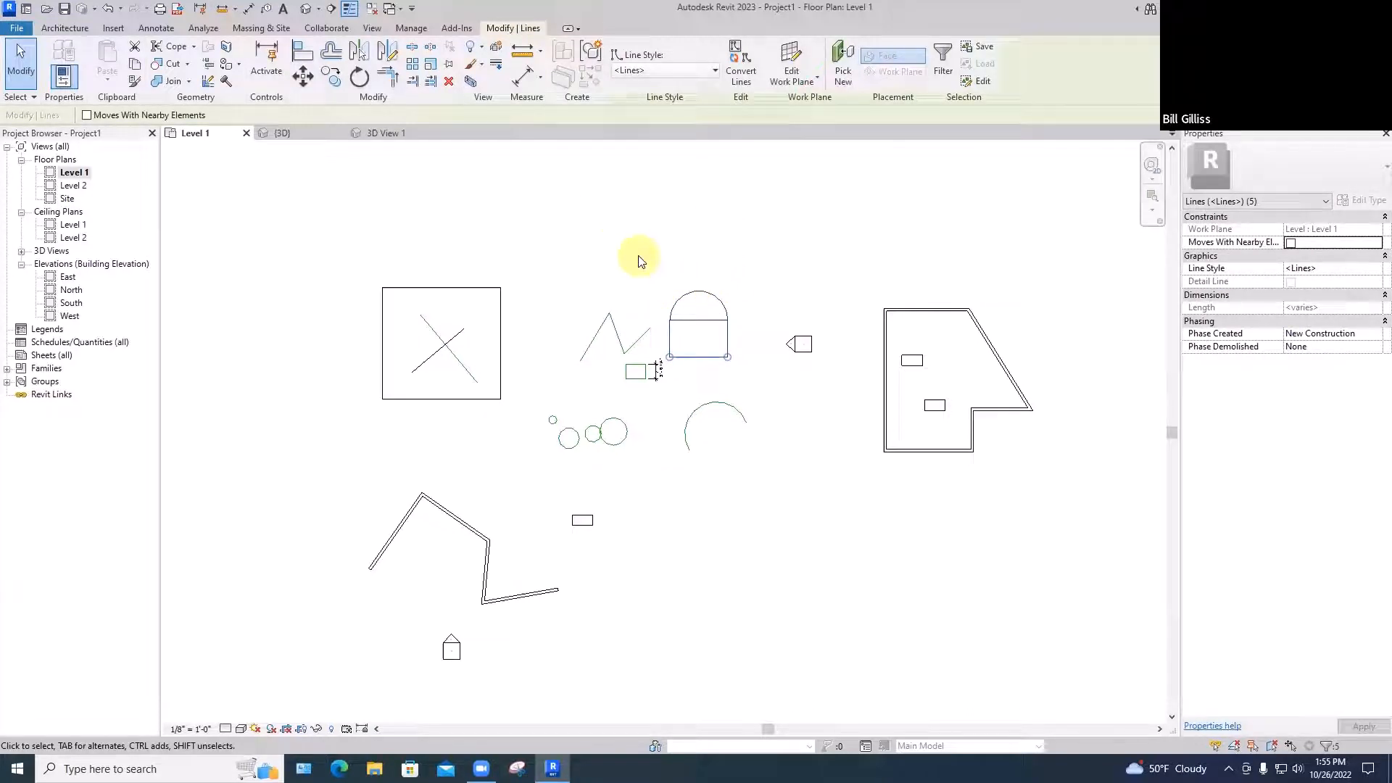
Draw a horizontal model line above the arched shape with LI
key("Escape")
key("l")
key("i")
key("space")
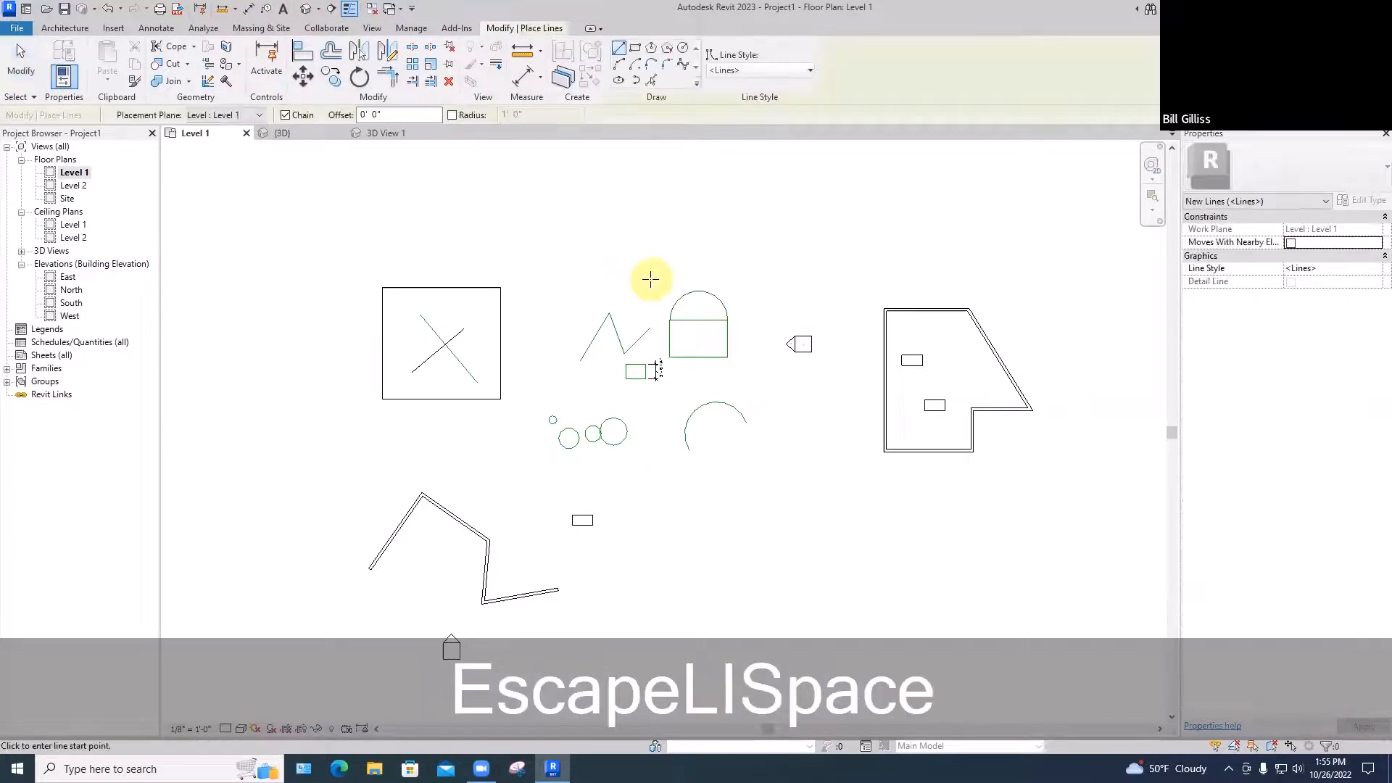
left_click(650, 279)
left_click(744, 278)
key("space")
key("Escape")
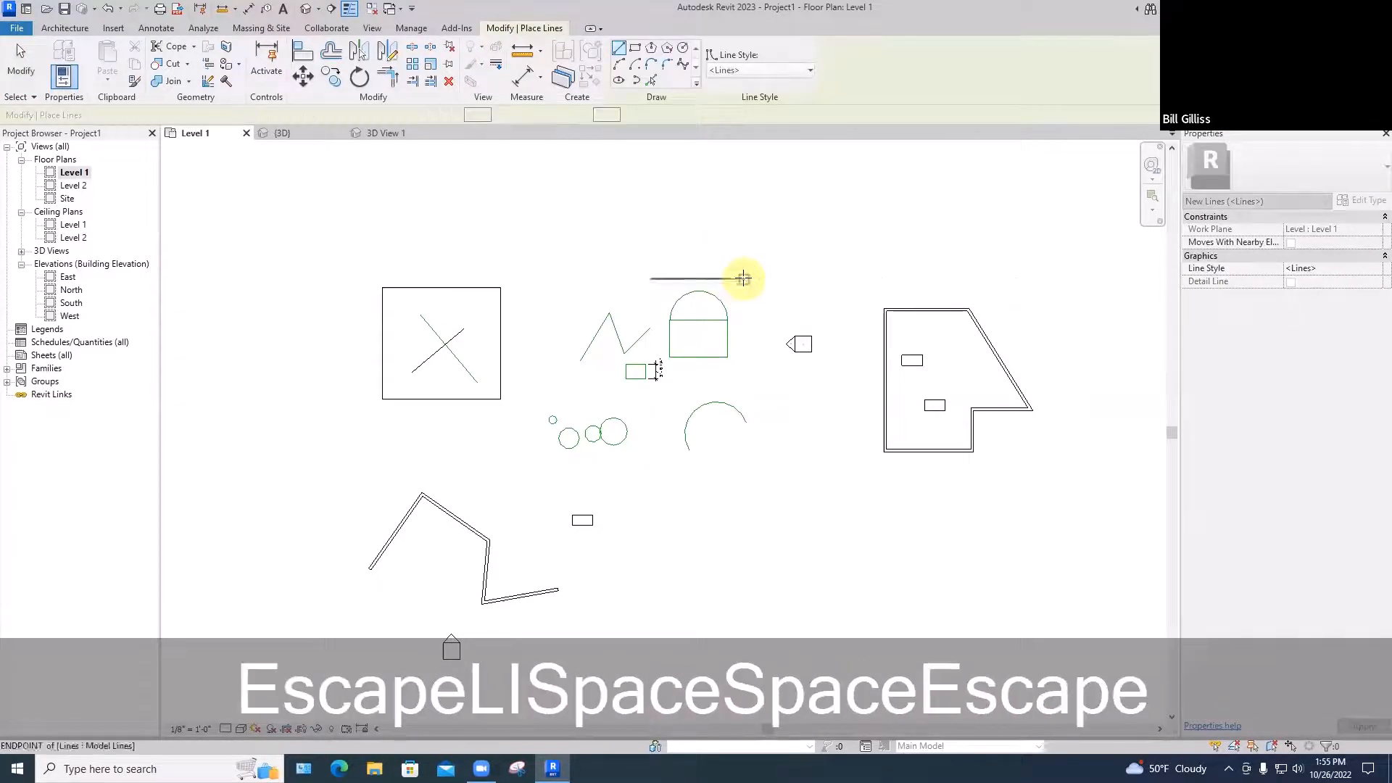
key("Escape")
Mirror the arched shape's five lines across that line, then delete the mirrored copy
left_click_drag(734, 353, 740, 367)
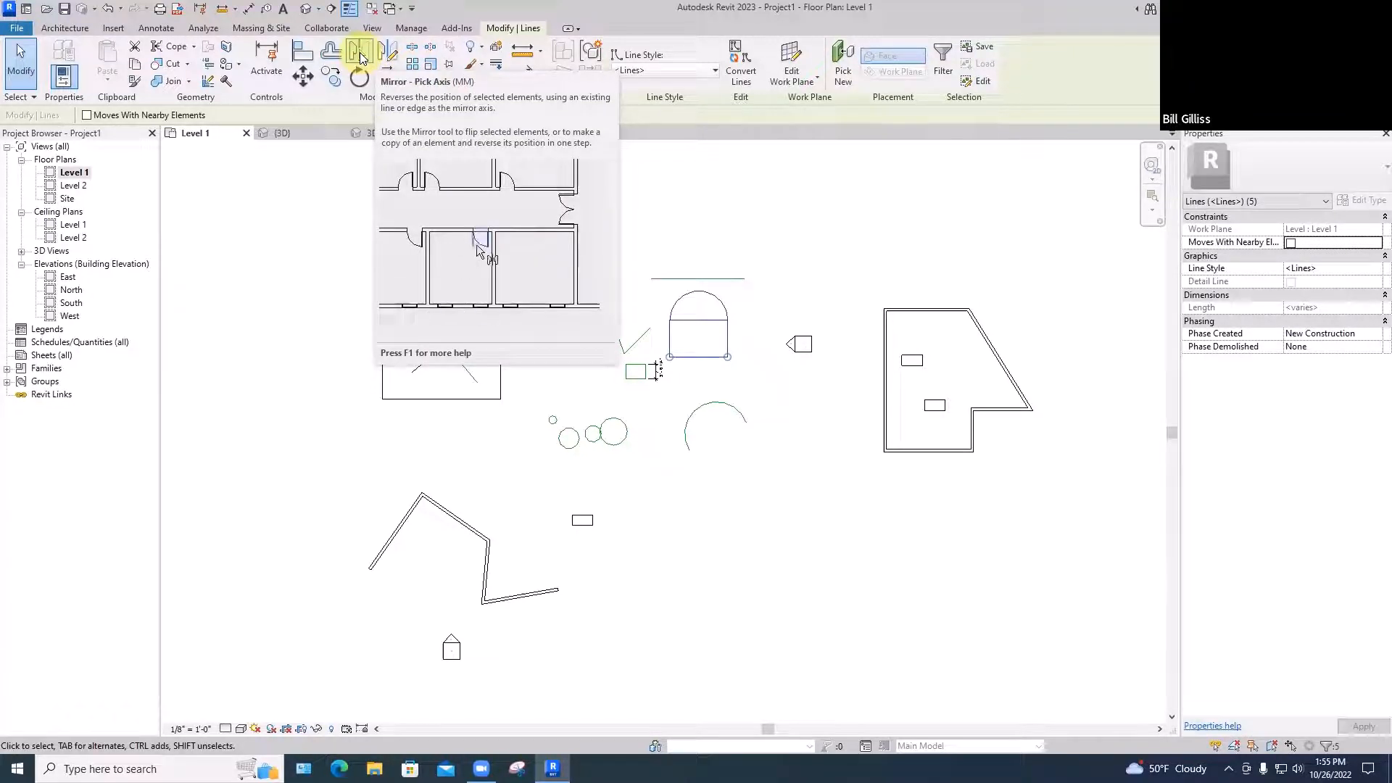
left_click(360, 52)
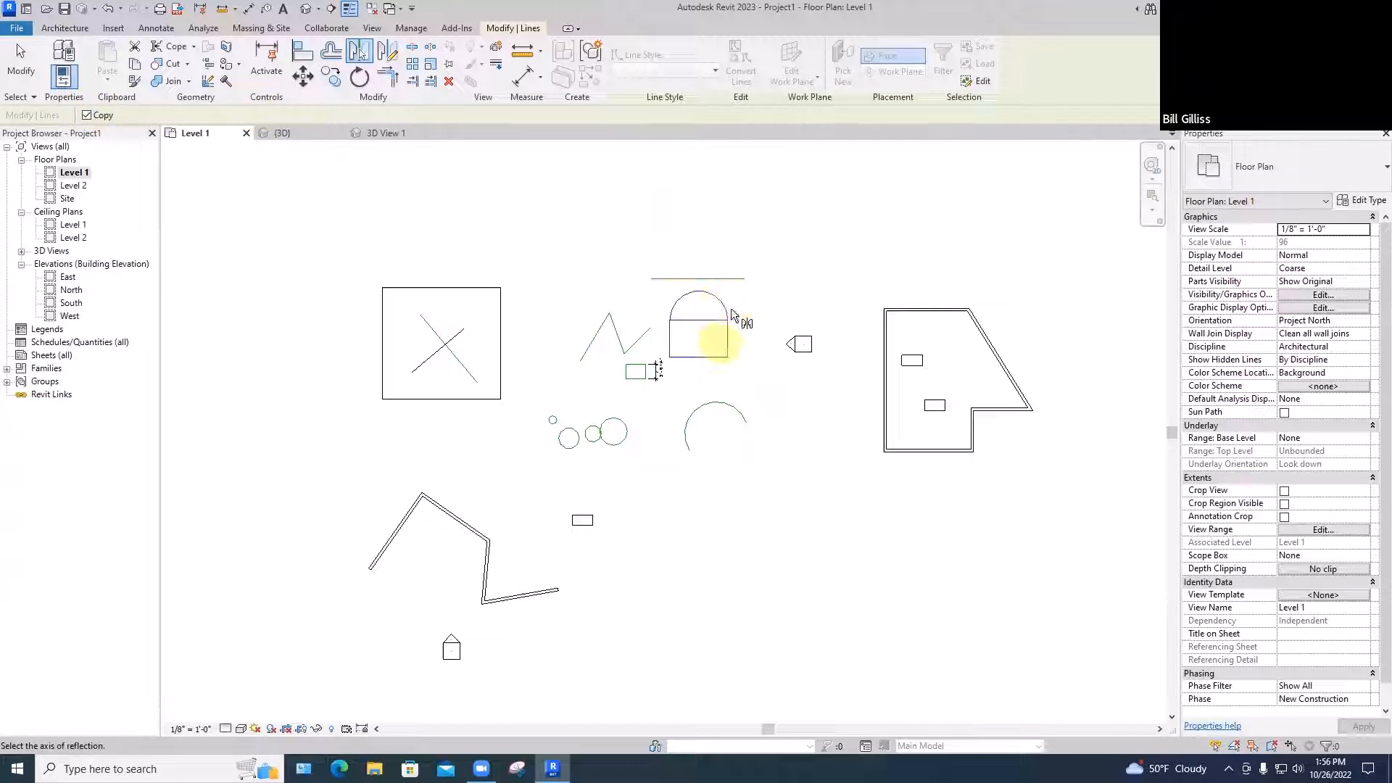
left_click(657, 279)
left_click(613, 259)
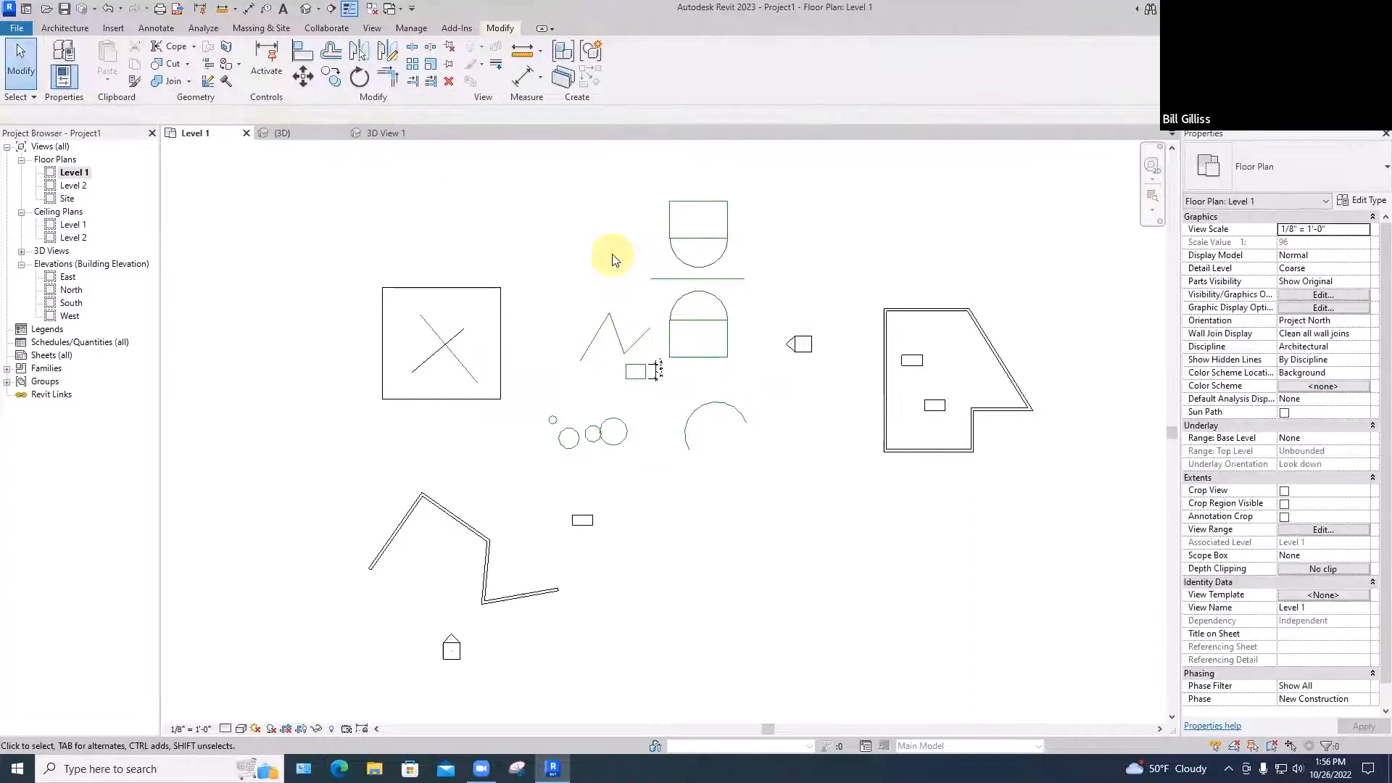
left_click_drag(660, 193, 740, 274)
key("BackSpace")
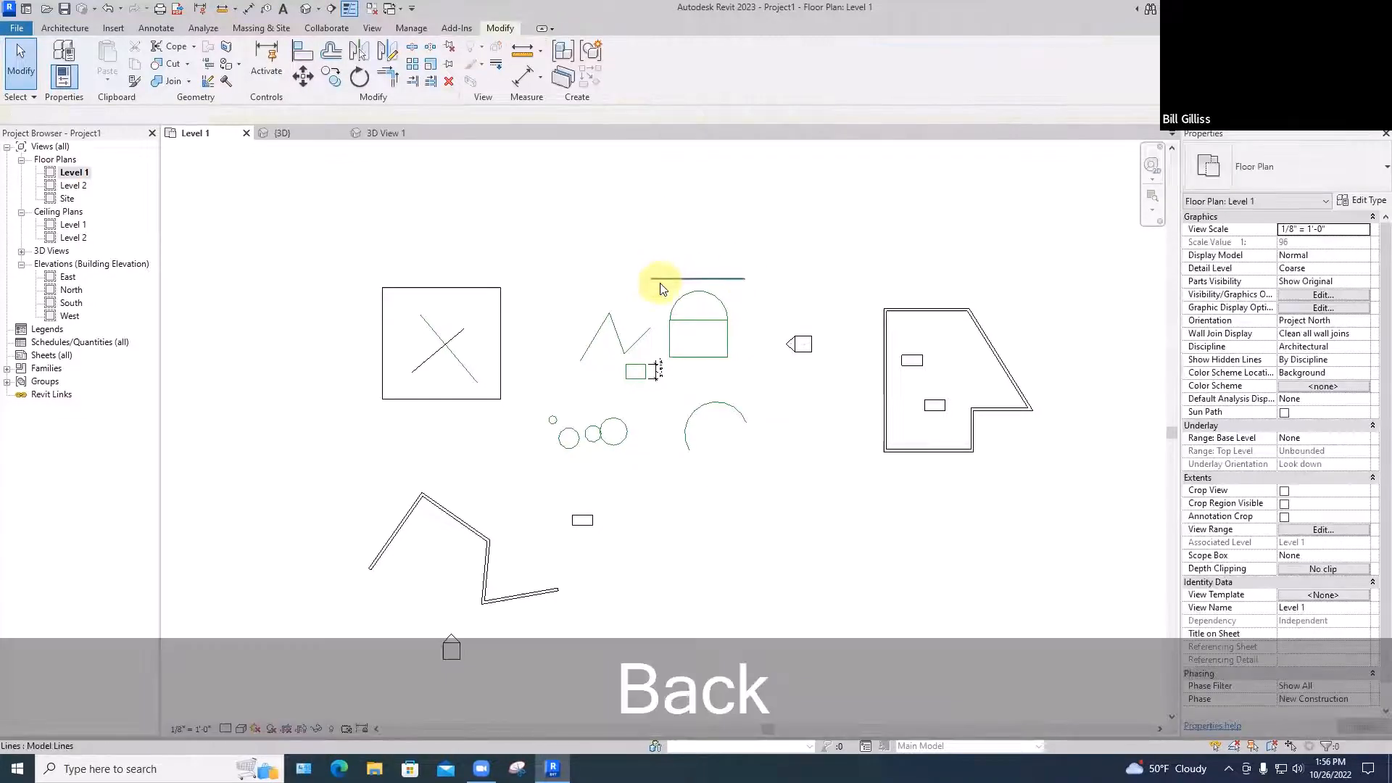
Drag the old line beside the shape's base and draw a new horizontal line above the arch
left_click_drag(724, 350, 714, 344)
key("Escape")
key("Escape")
key("Escape")
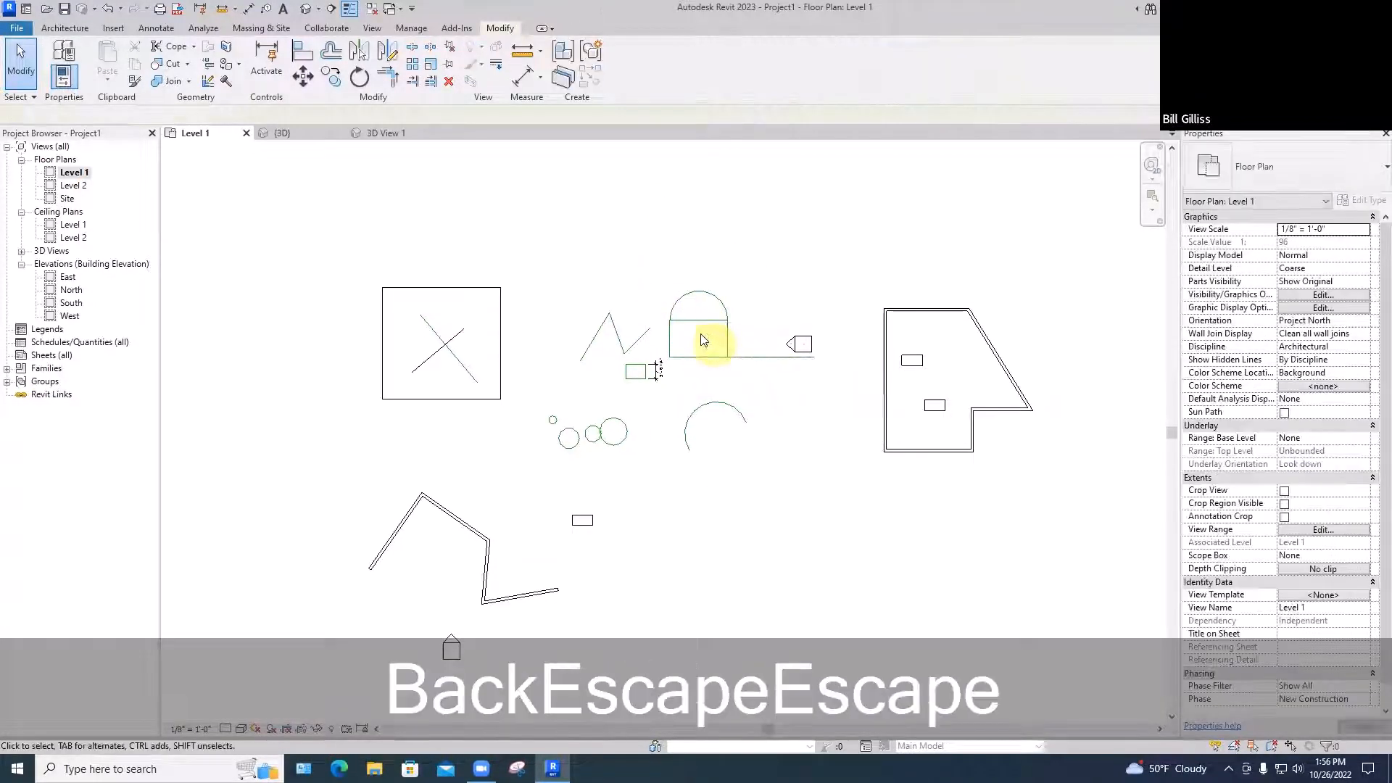
key("l")
key("i")
key("space")
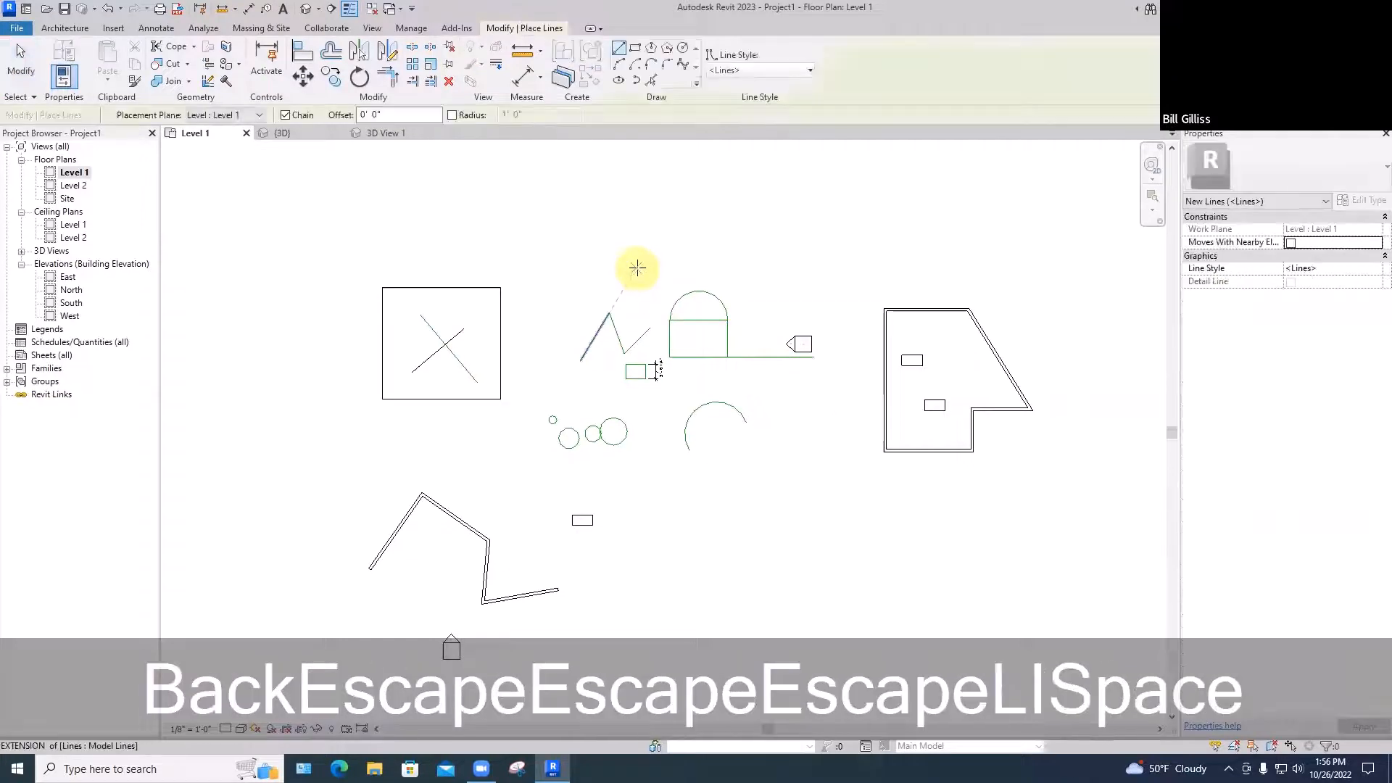
left_click(637, 270)
key("space")
left_click(755, 270)
key("Escape")
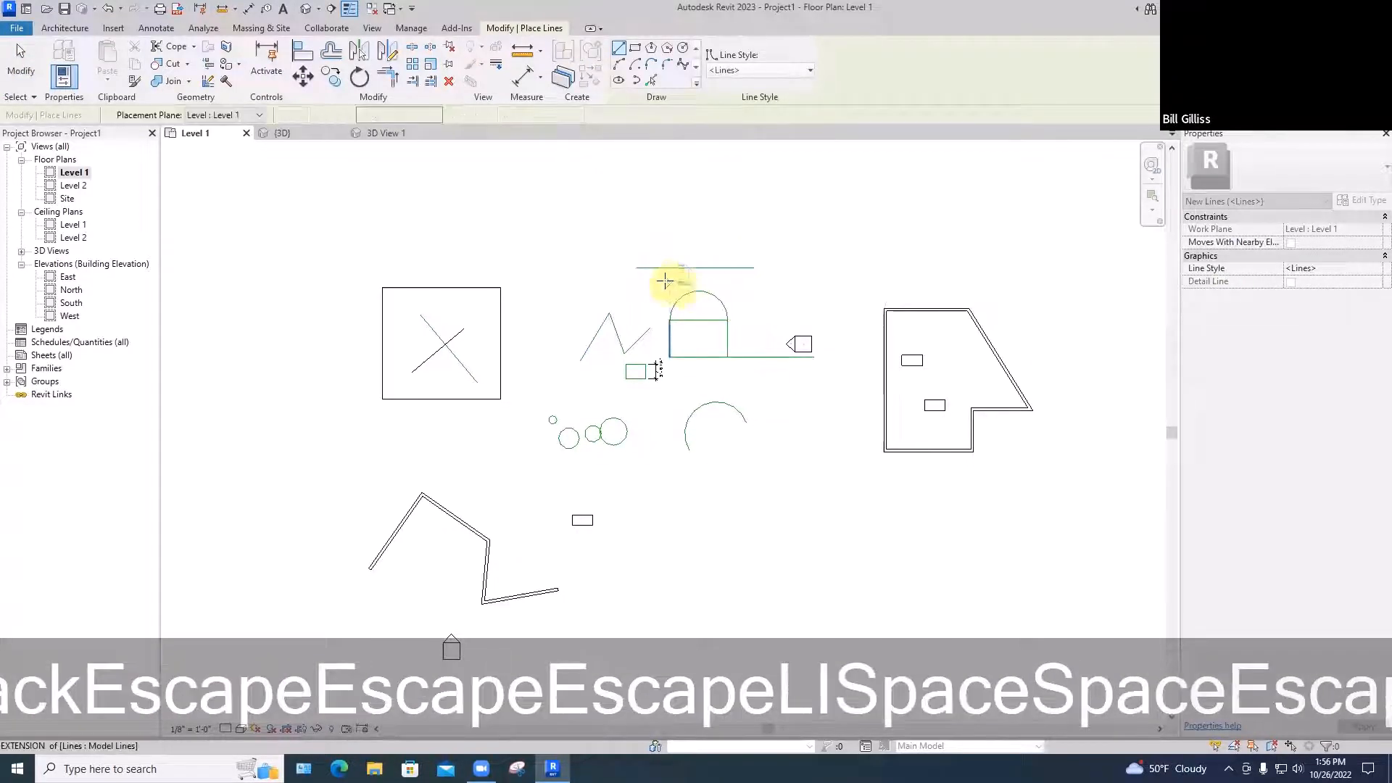
key("Escape")
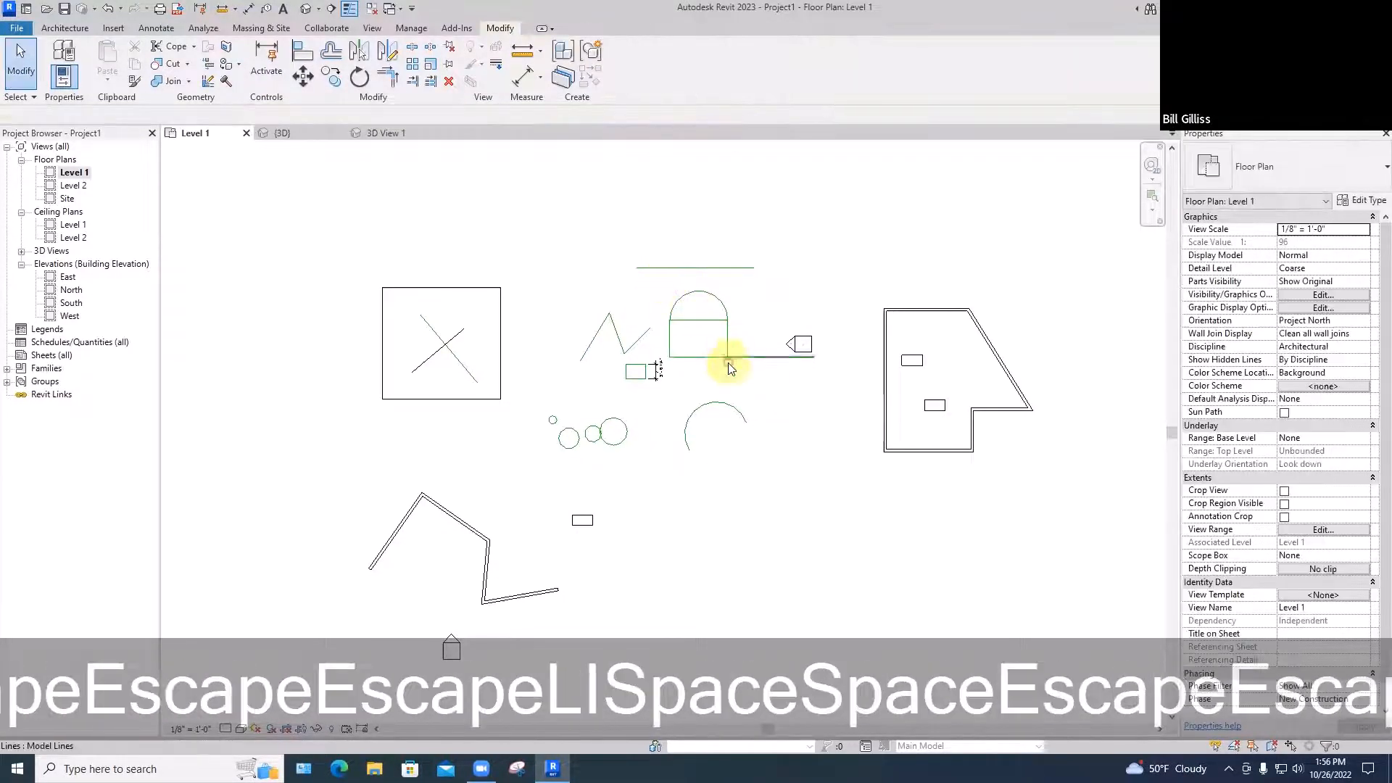
Delete the line beside the shape and mirror the arched shape across the new horizontal line
left_click(753, 357)
key("Delete")
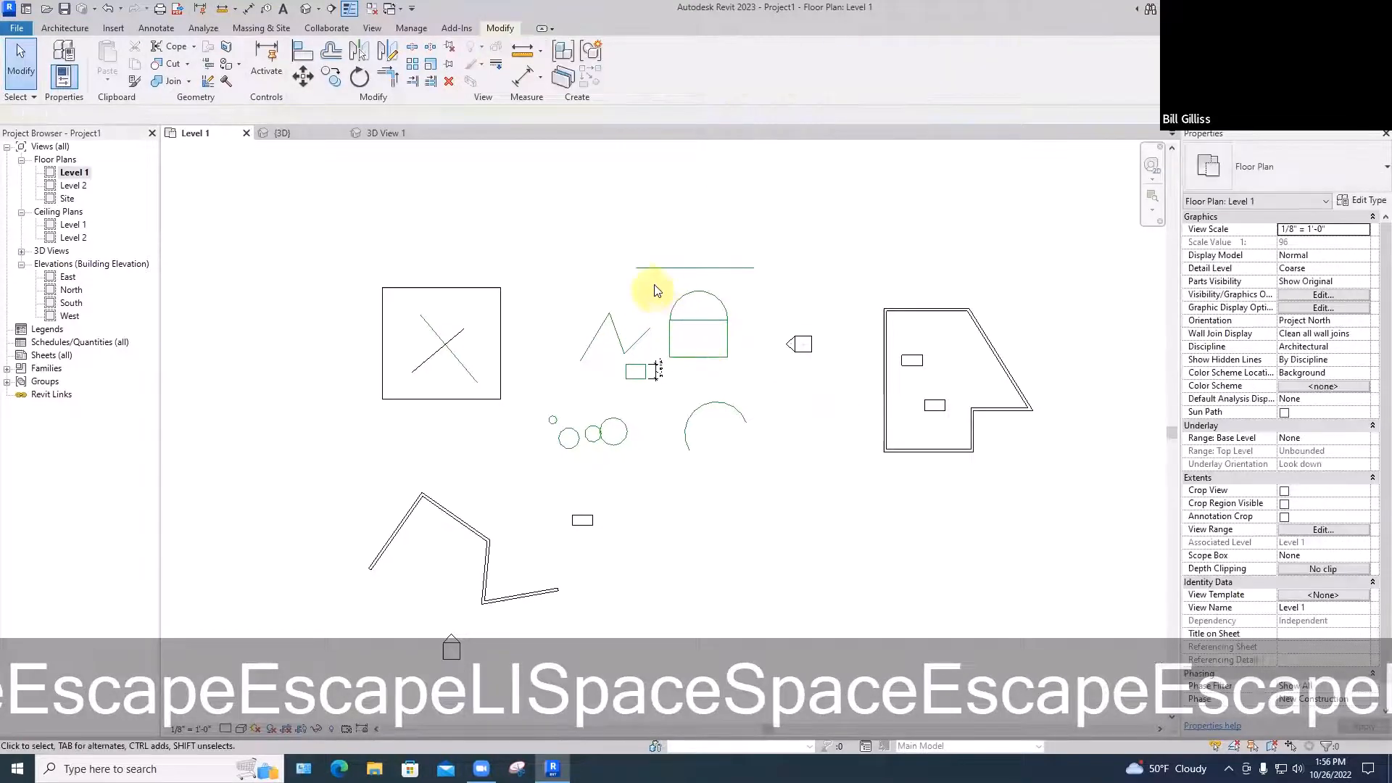
left_click(702, 337)
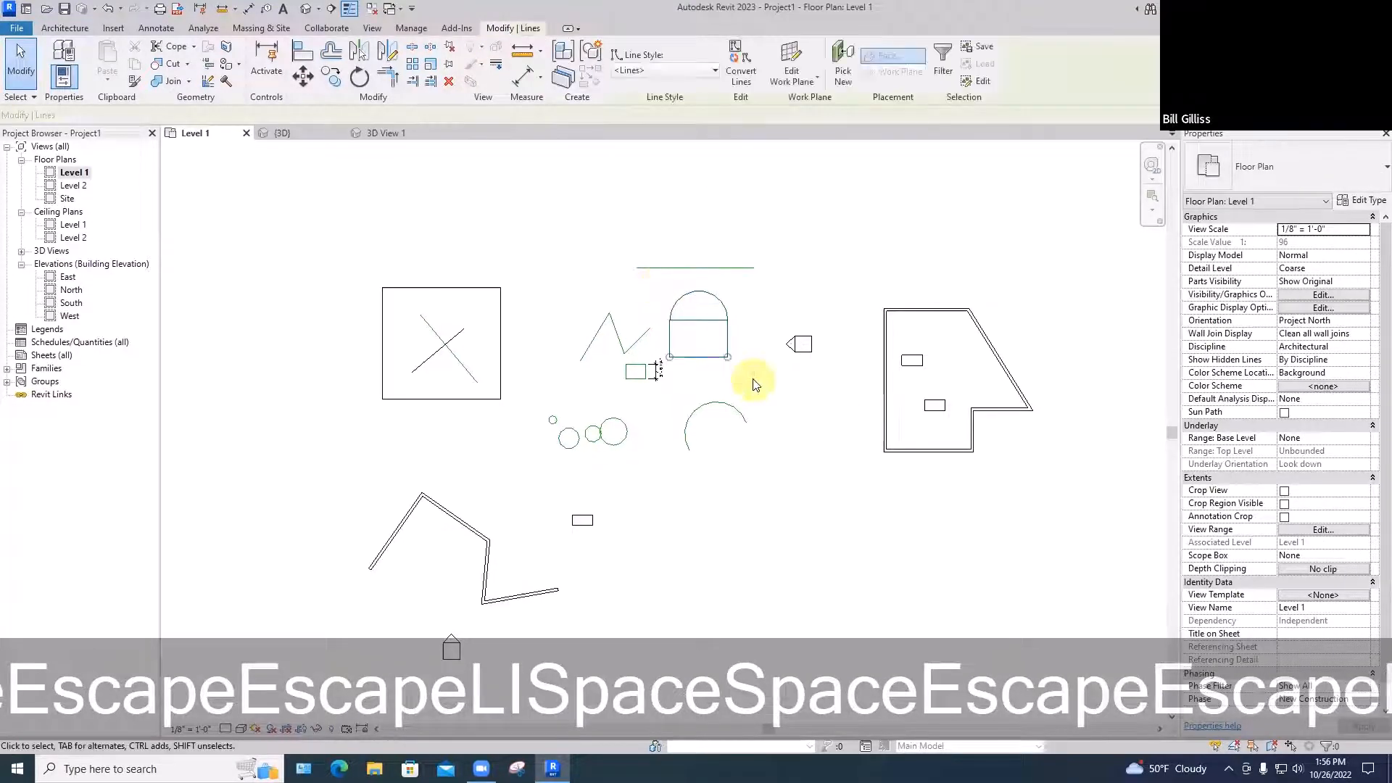
left_click(363, 51)
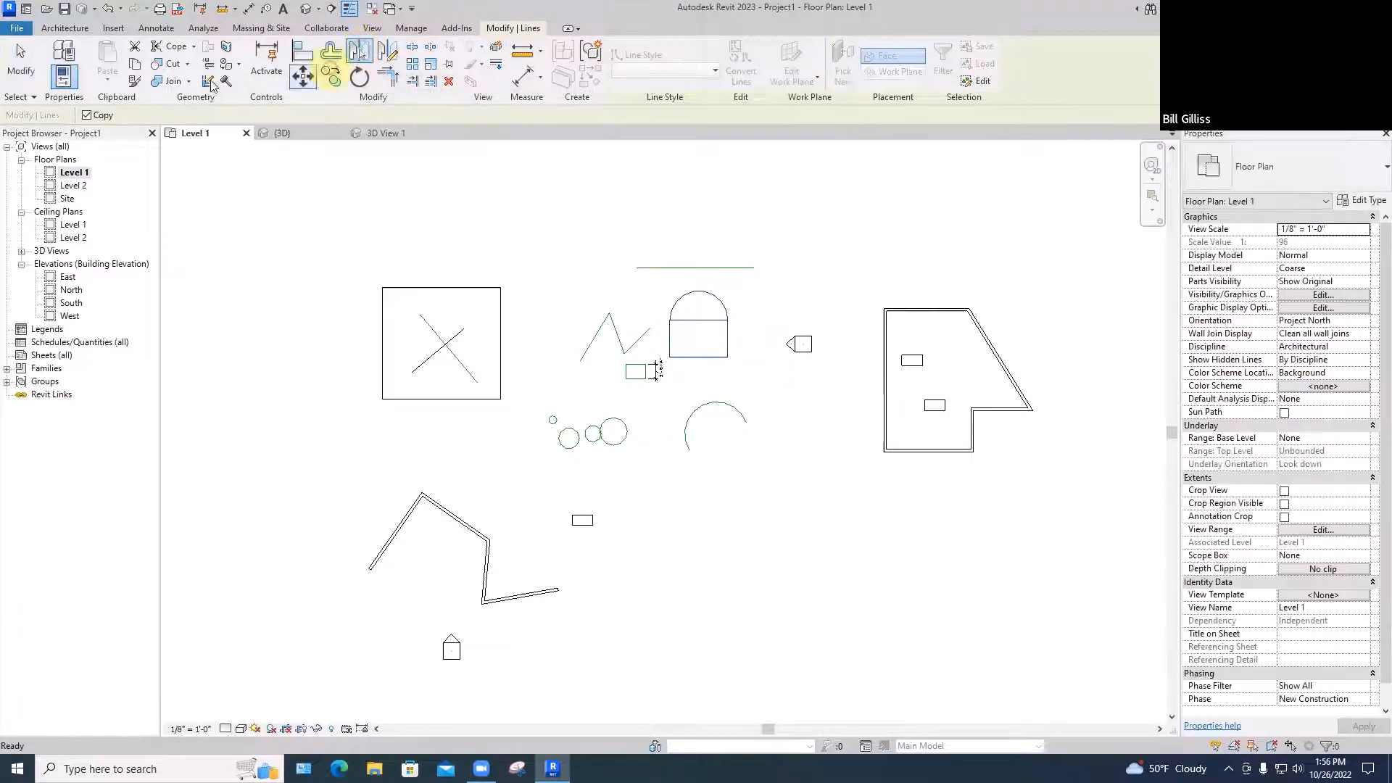
left_click(644, 268)
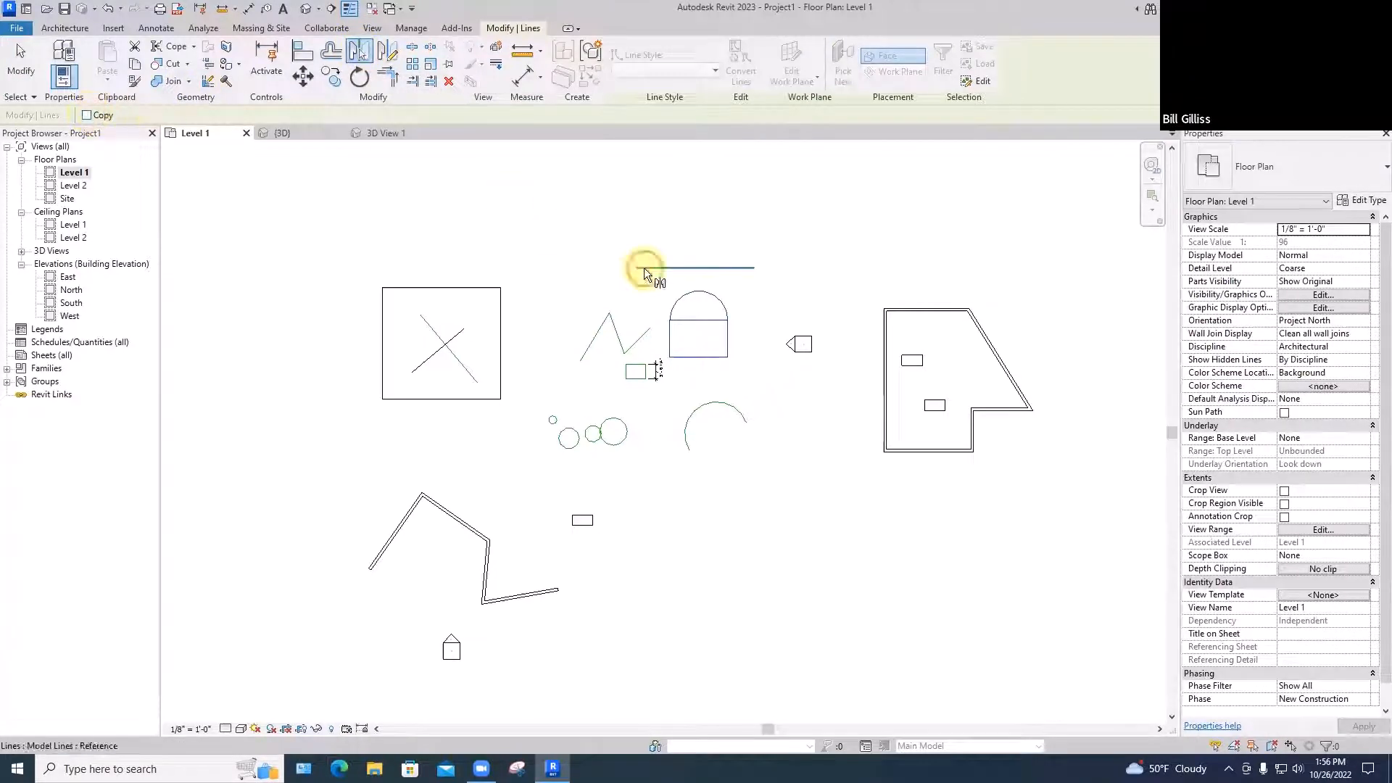
left_click(581, 258)
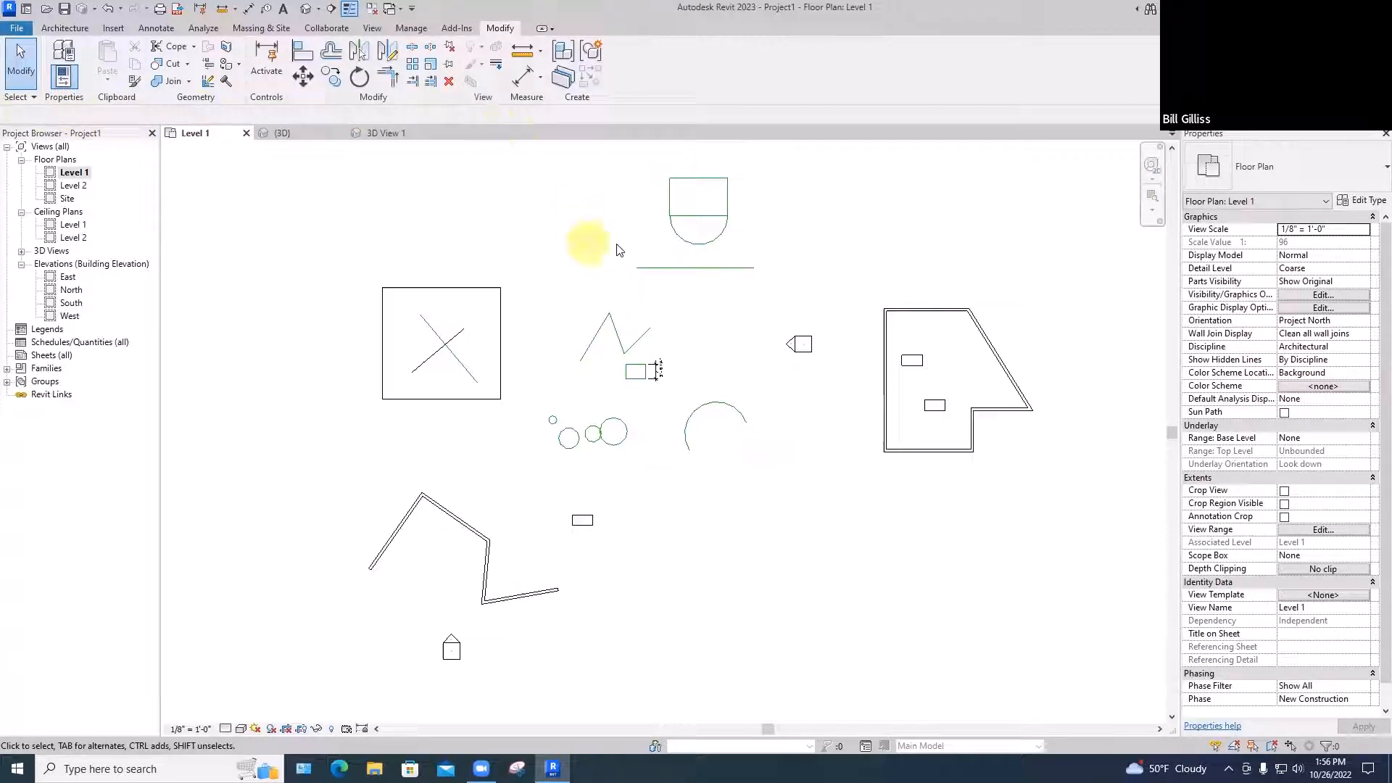
left_click_drag(634, 172, 751, 255)
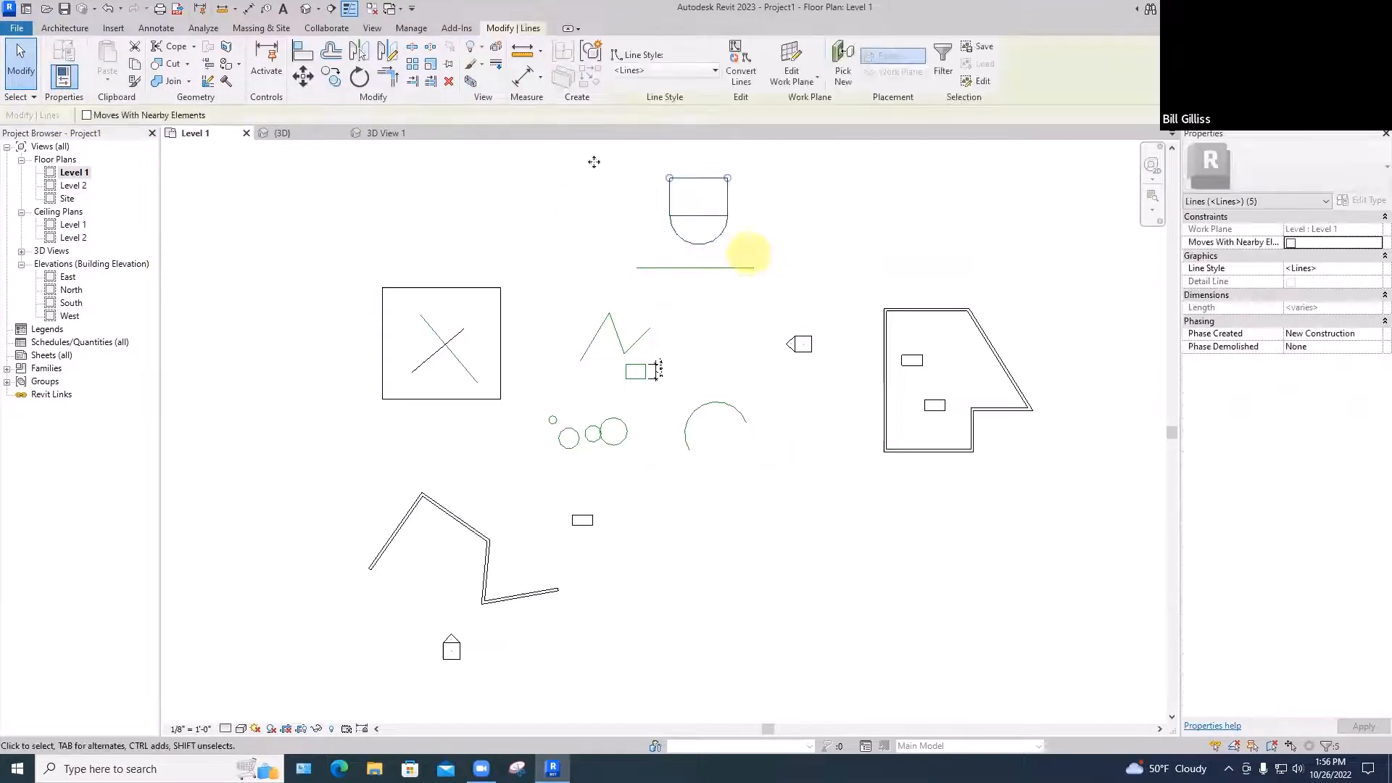
left_click(359, 50)
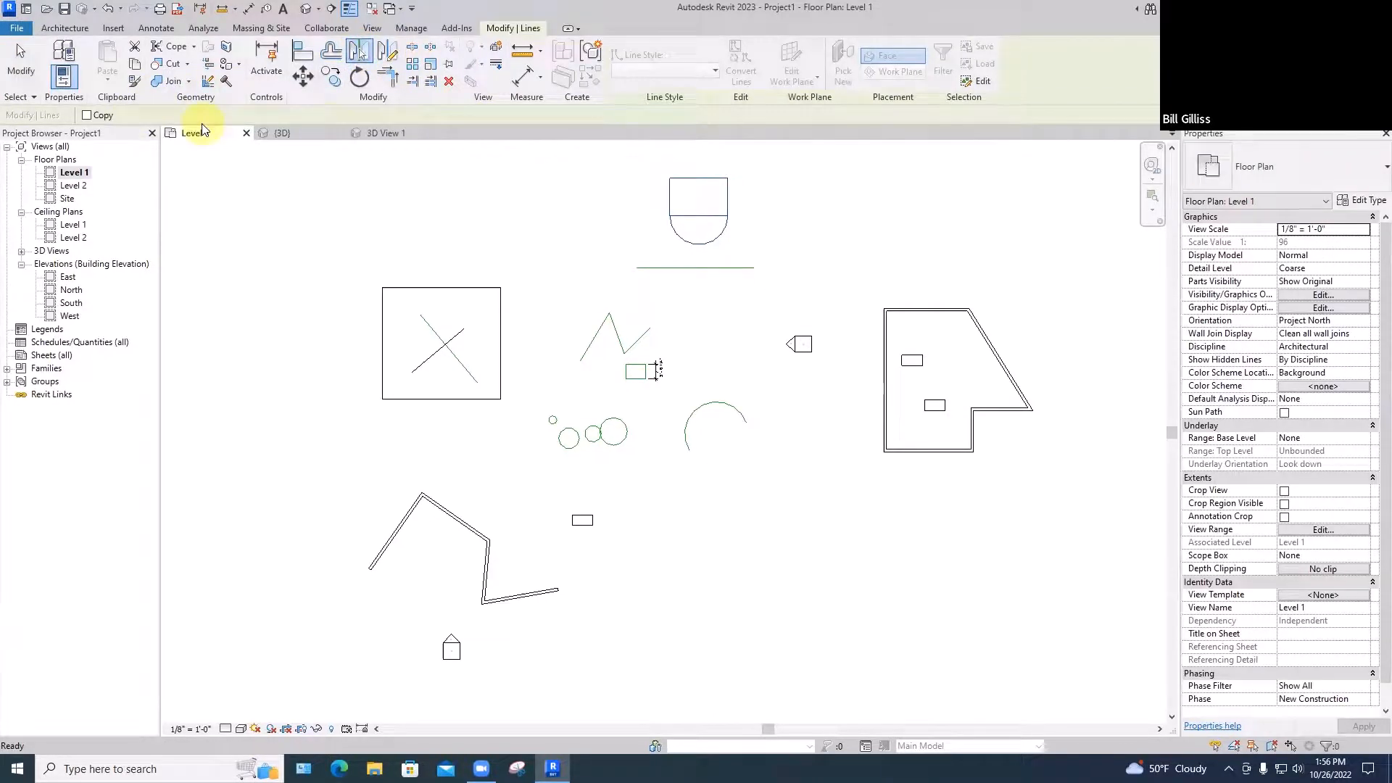
key("Escape")
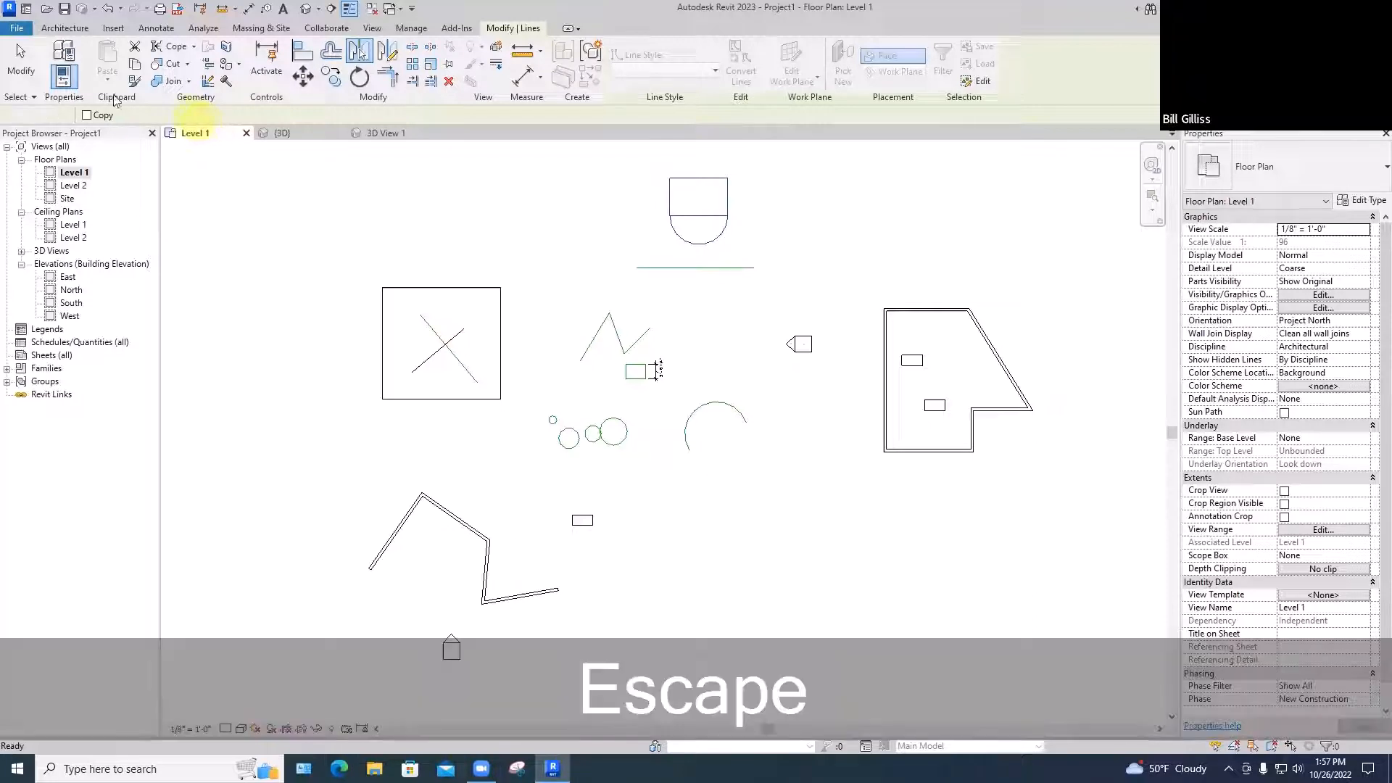
Offset copies of the horizontal line 2' apart beneath the flipped arch
left_click(330, 54)
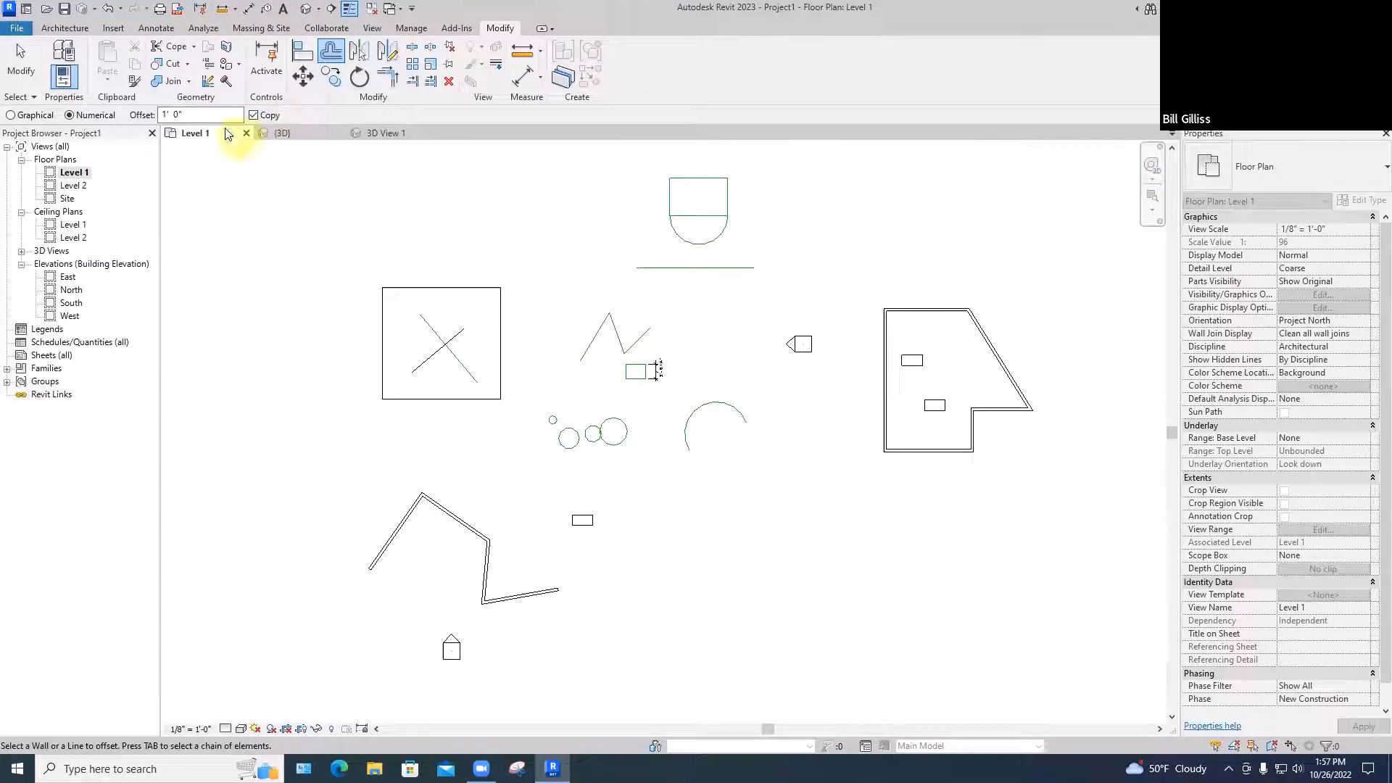
left_click(161, 114)
type("2")
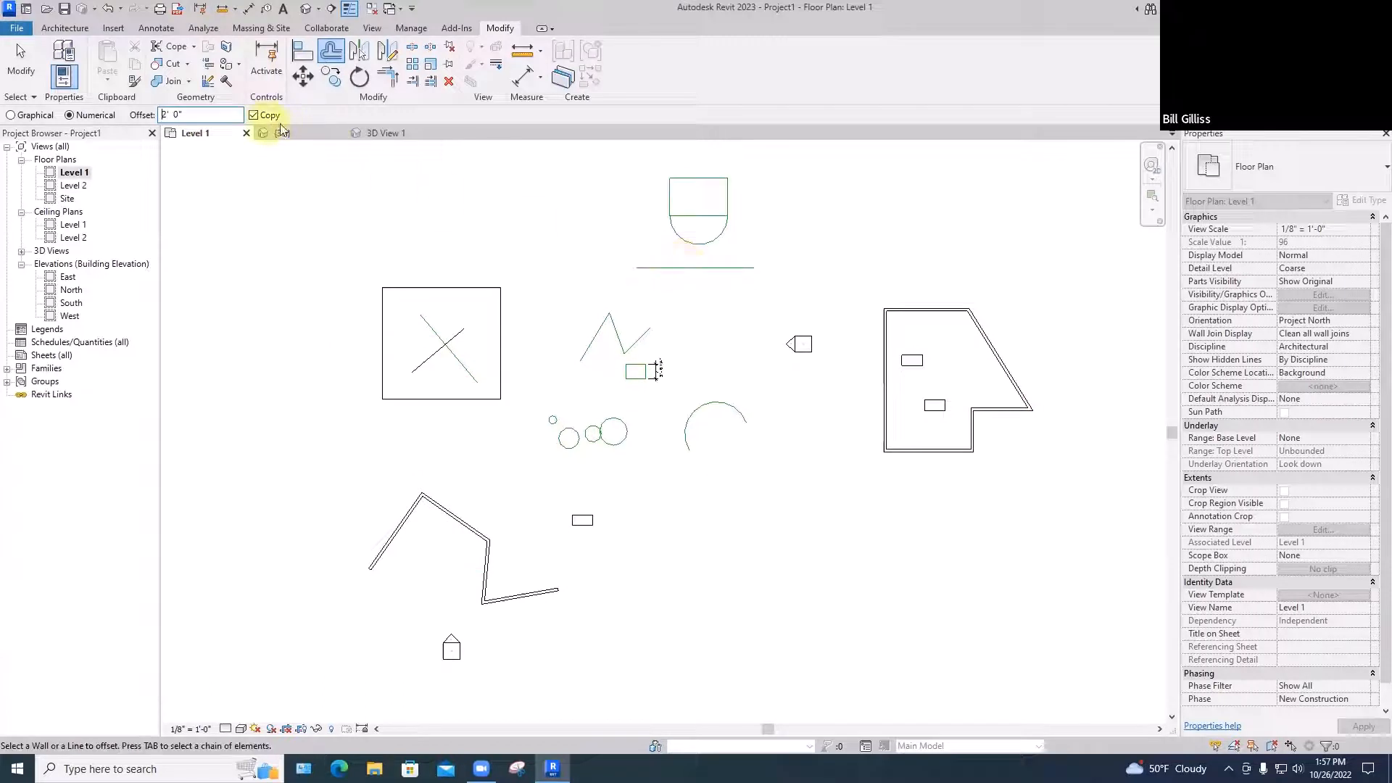
left_click(663, 269)
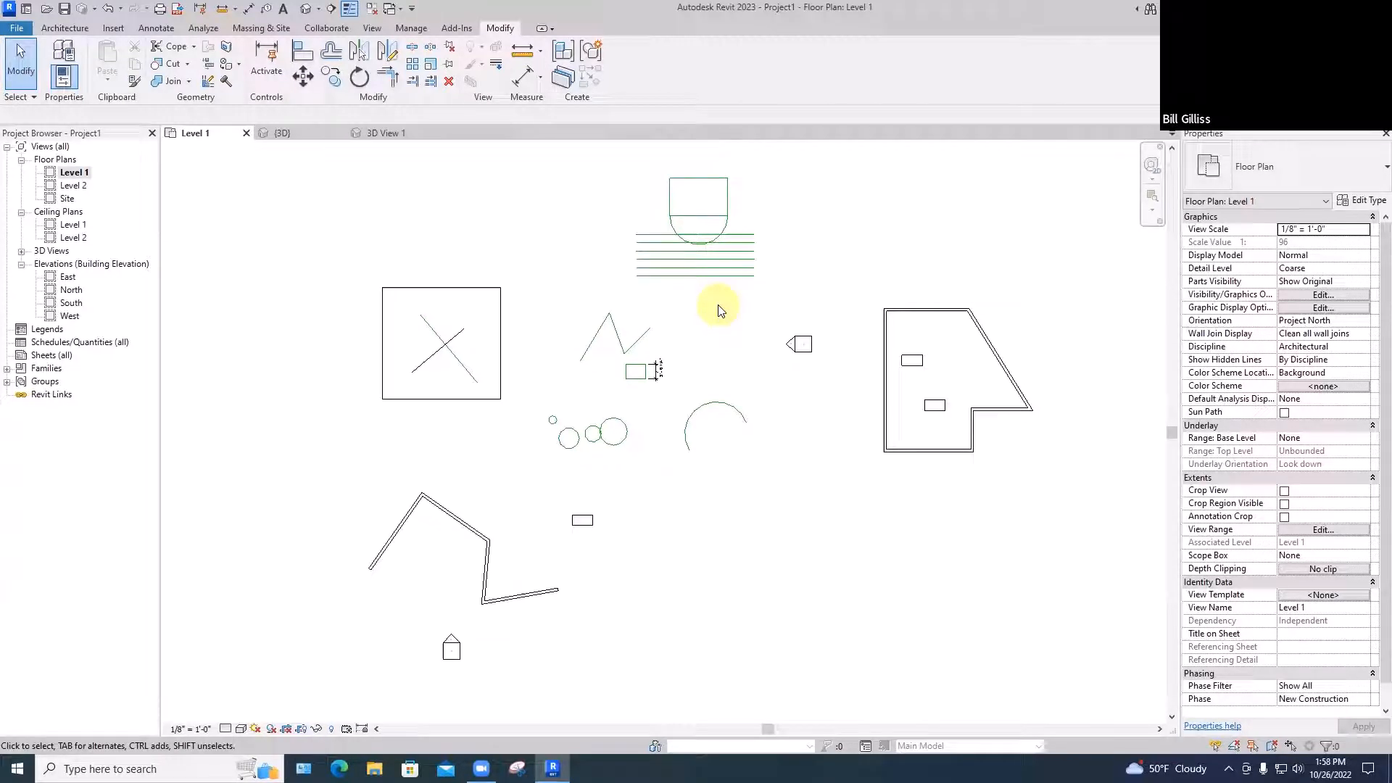
key("l")
key("i")
key("space")
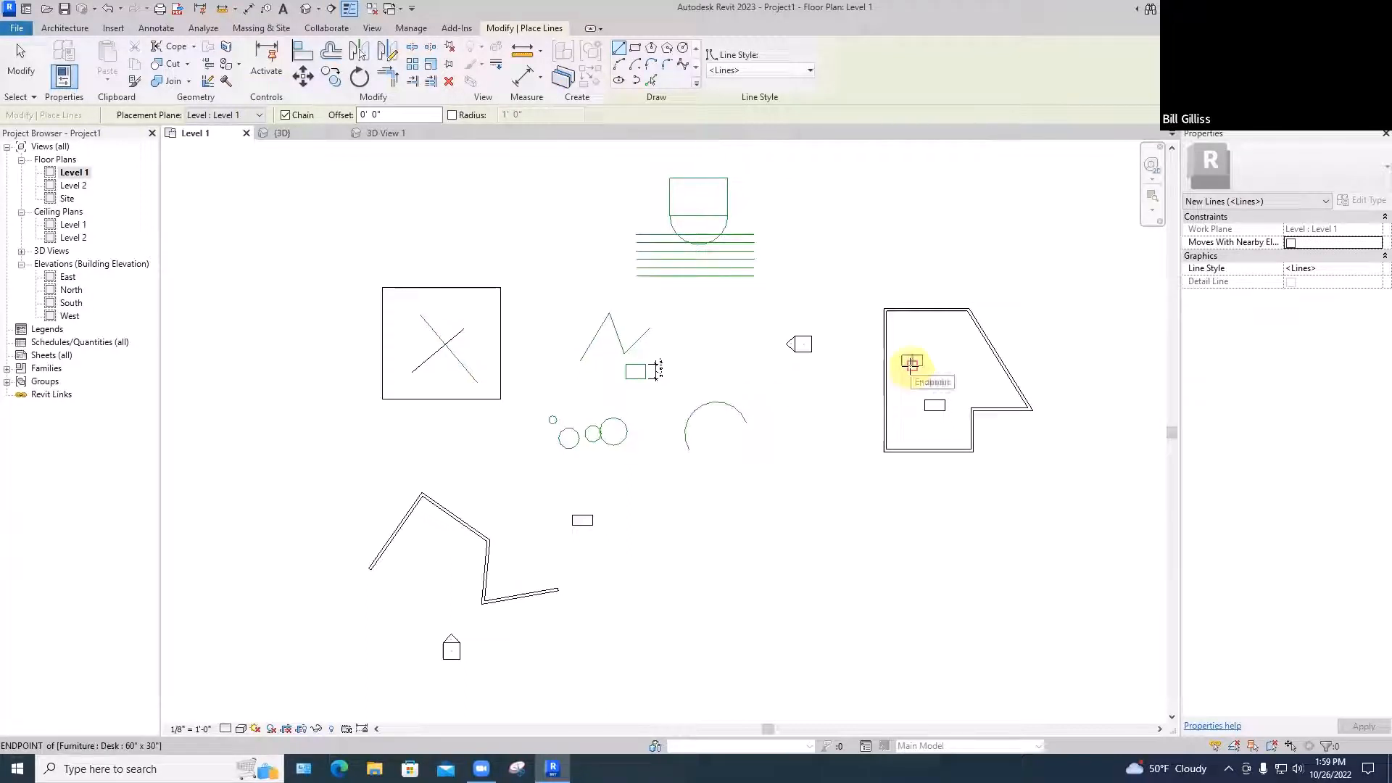
scroll(912, 363, "up", 4)
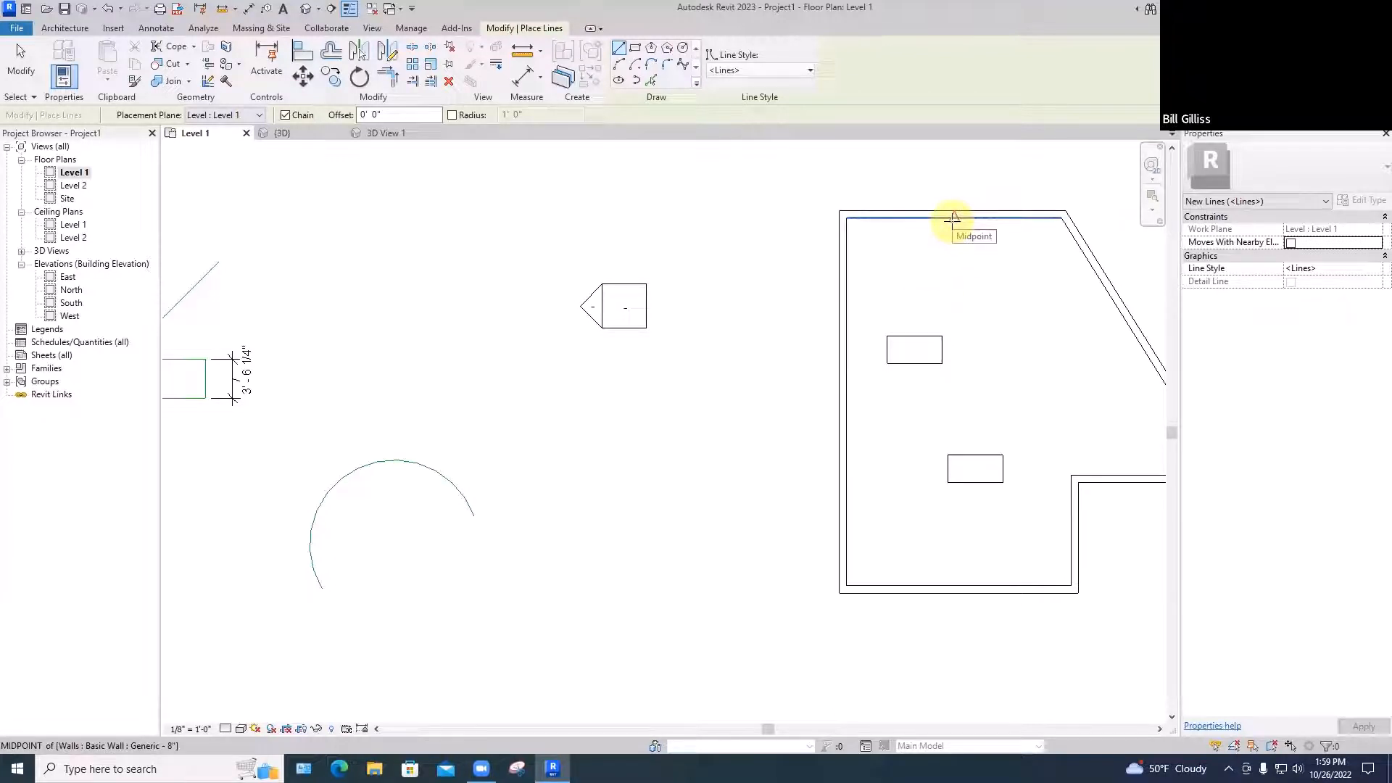
key("Escape")
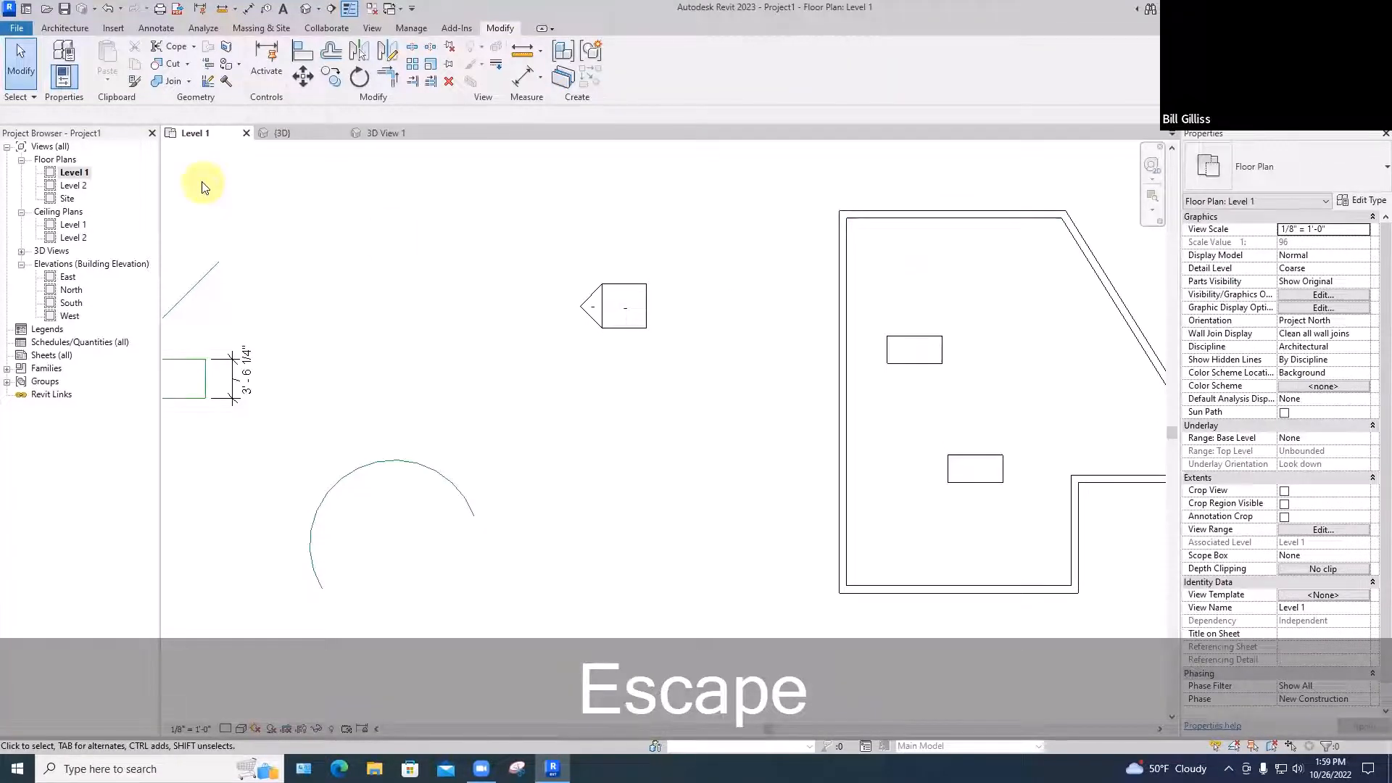
scroll(237, 167, "down", 1)
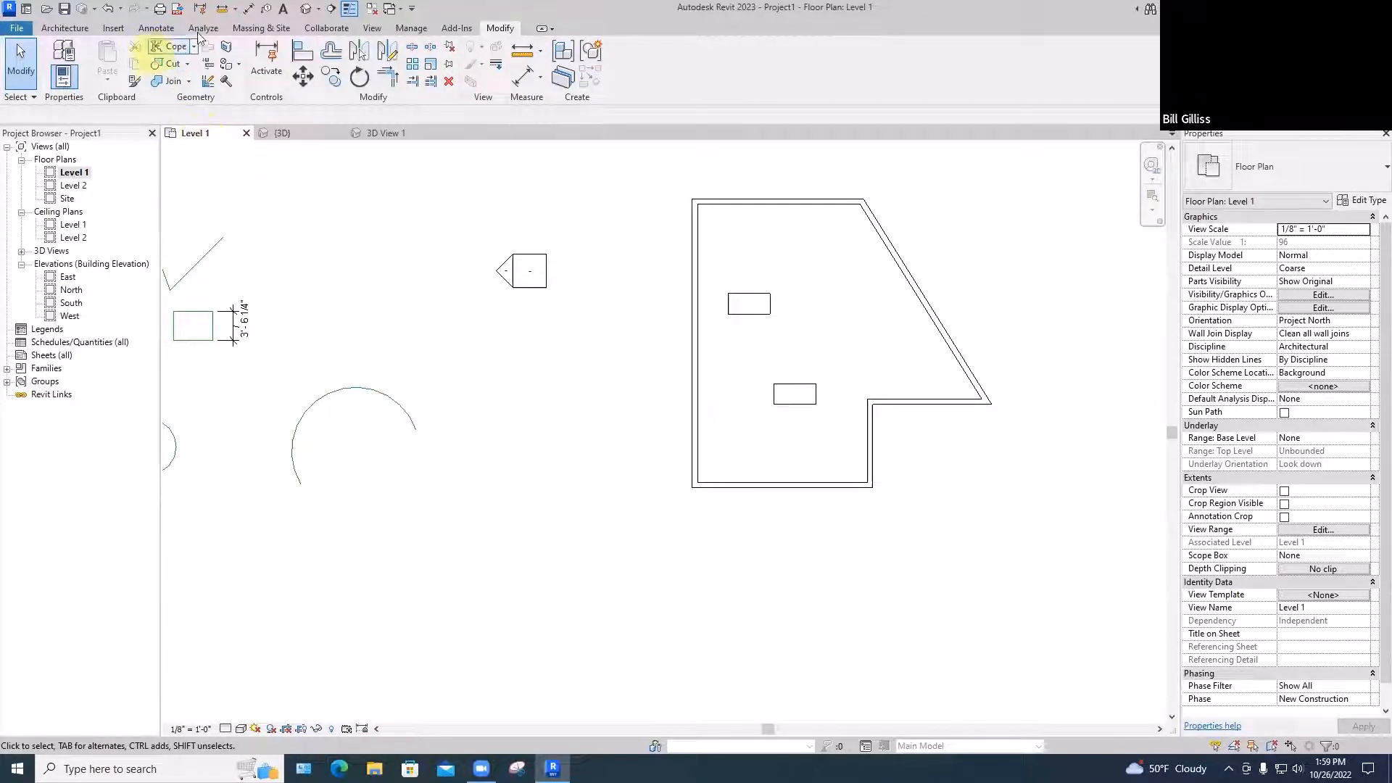
left_click(414, 31)
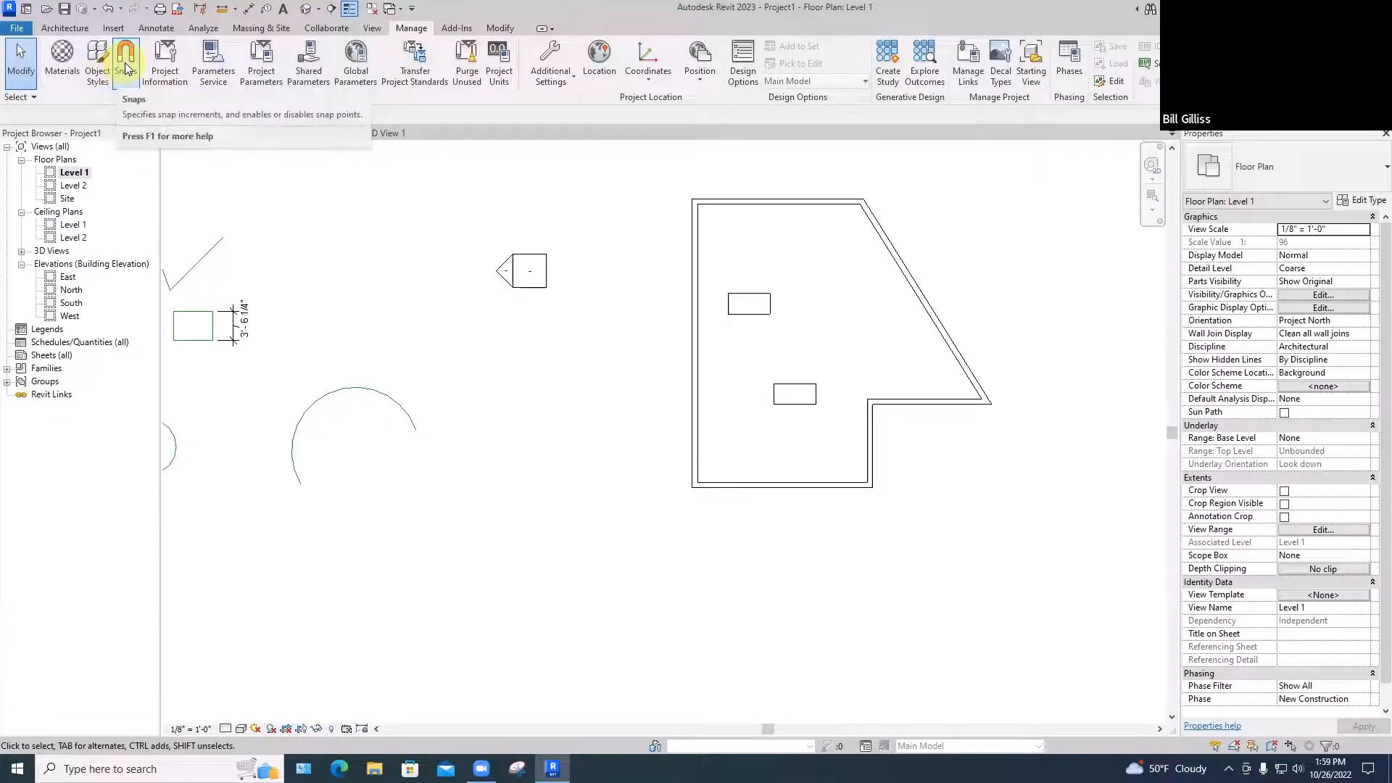
left_click(125, 62)
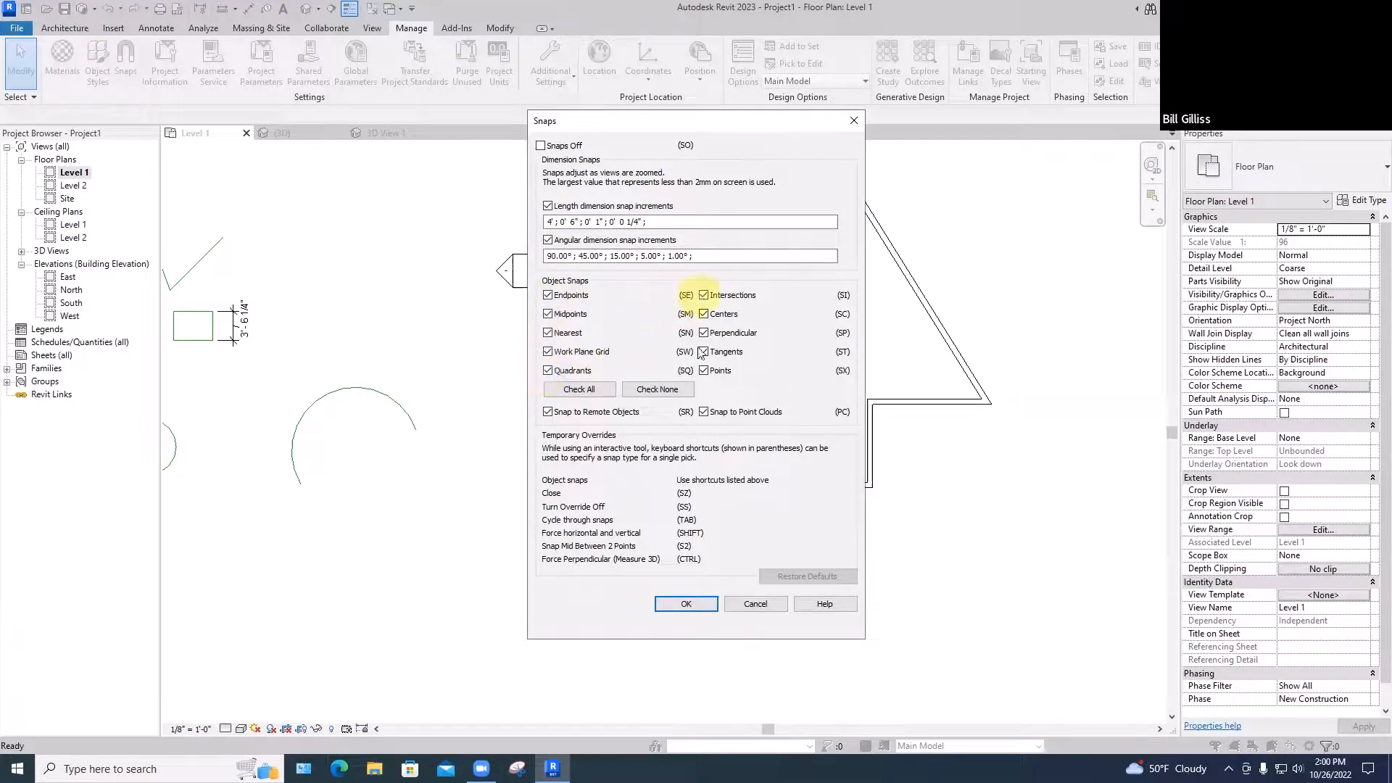
left_click(704, 295)
left_click(704, 314)
left_click(704, 332)
left_click(704, 351)
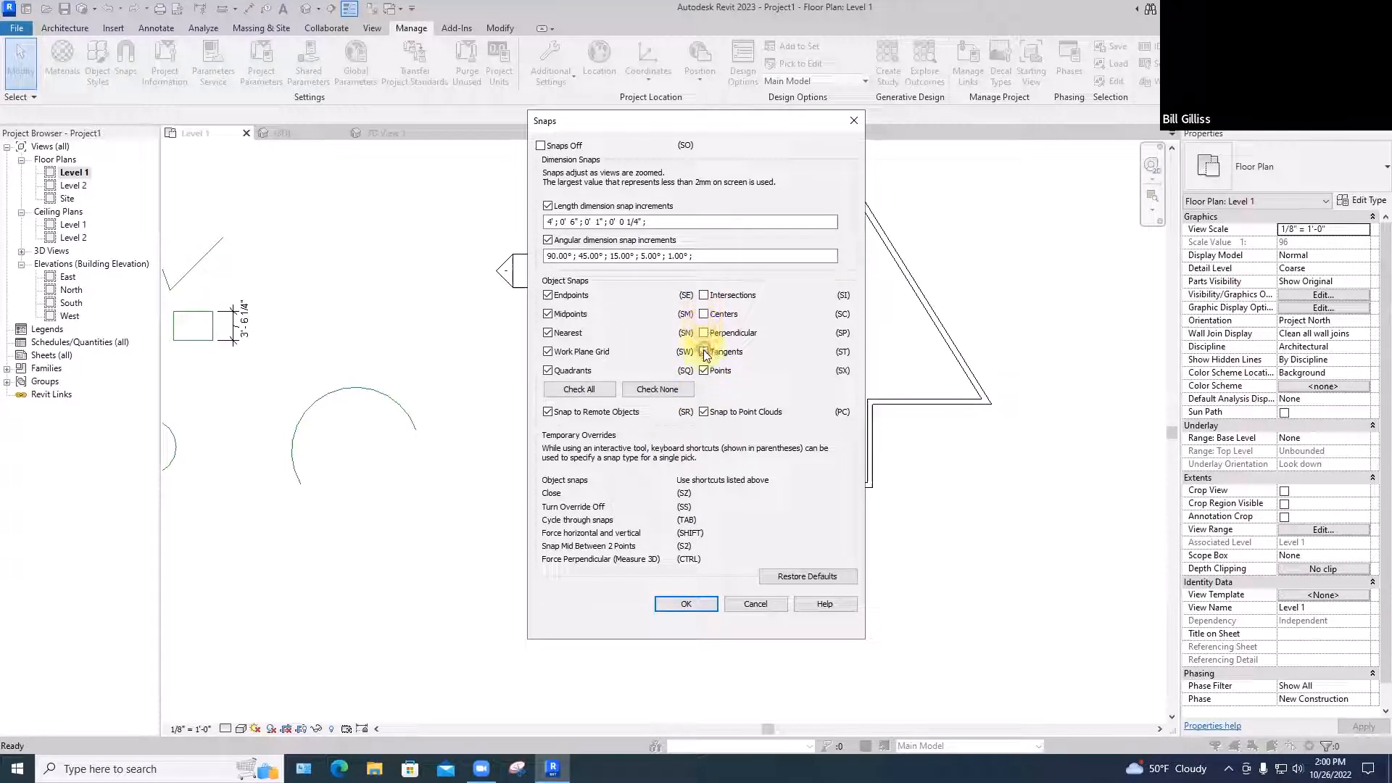
left_click(704, 370)
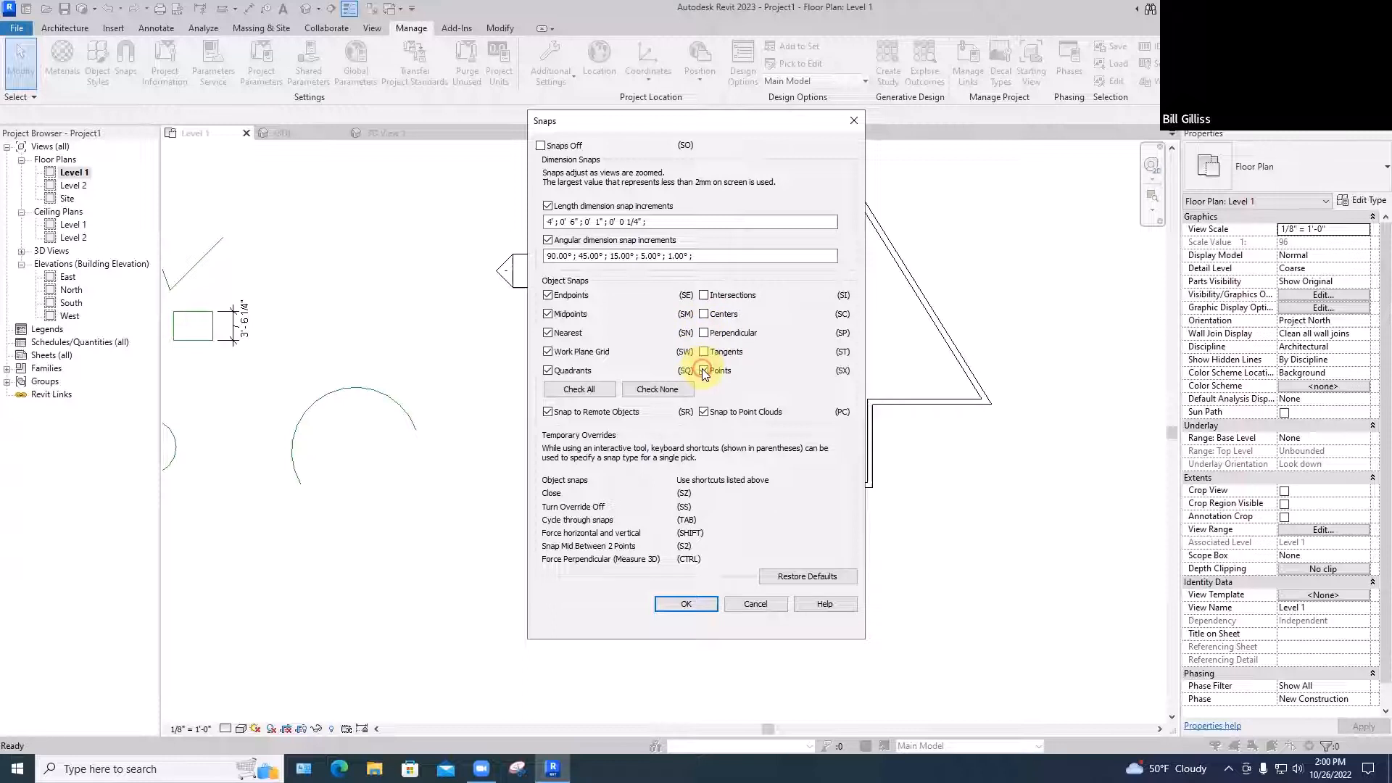
left_click(548, 370)
left_click(547, 314)
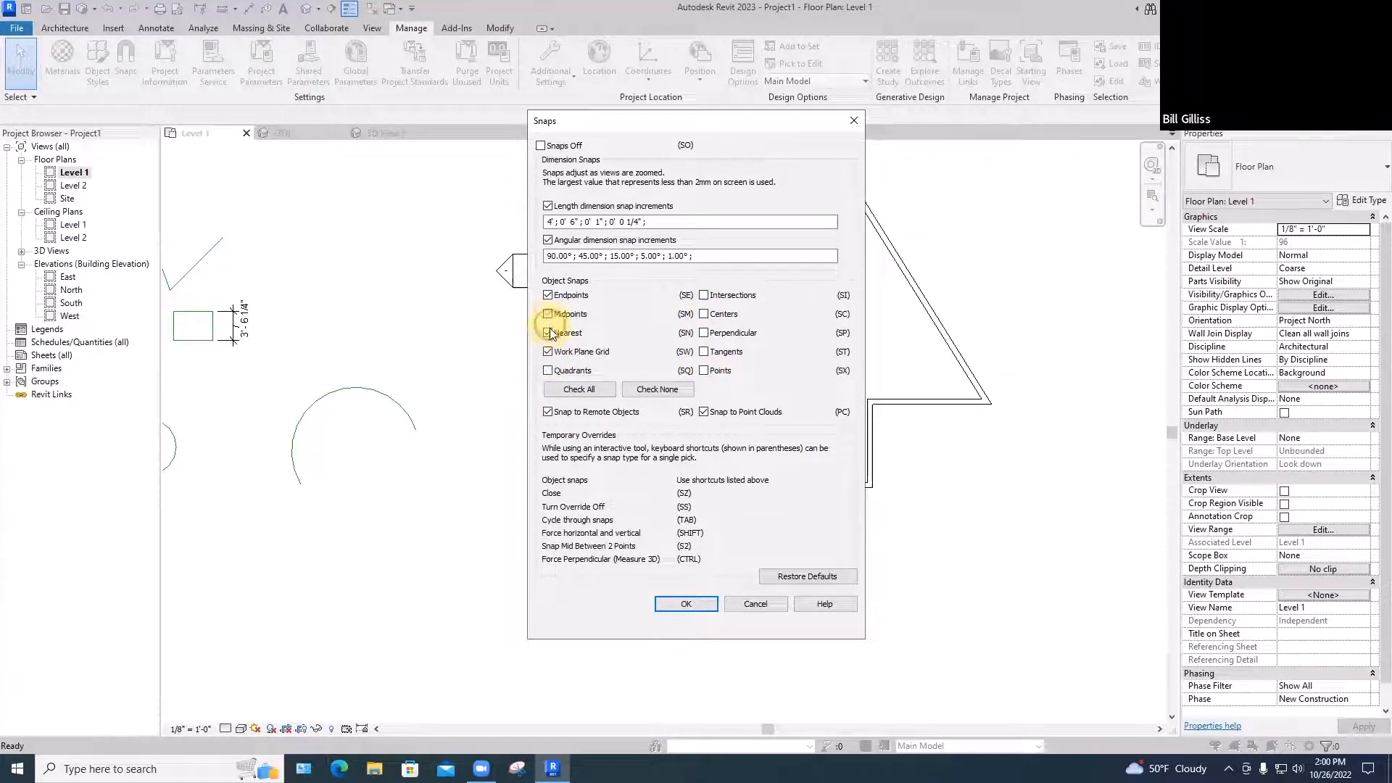
left_click(547, 332)
left_click(548, 352)
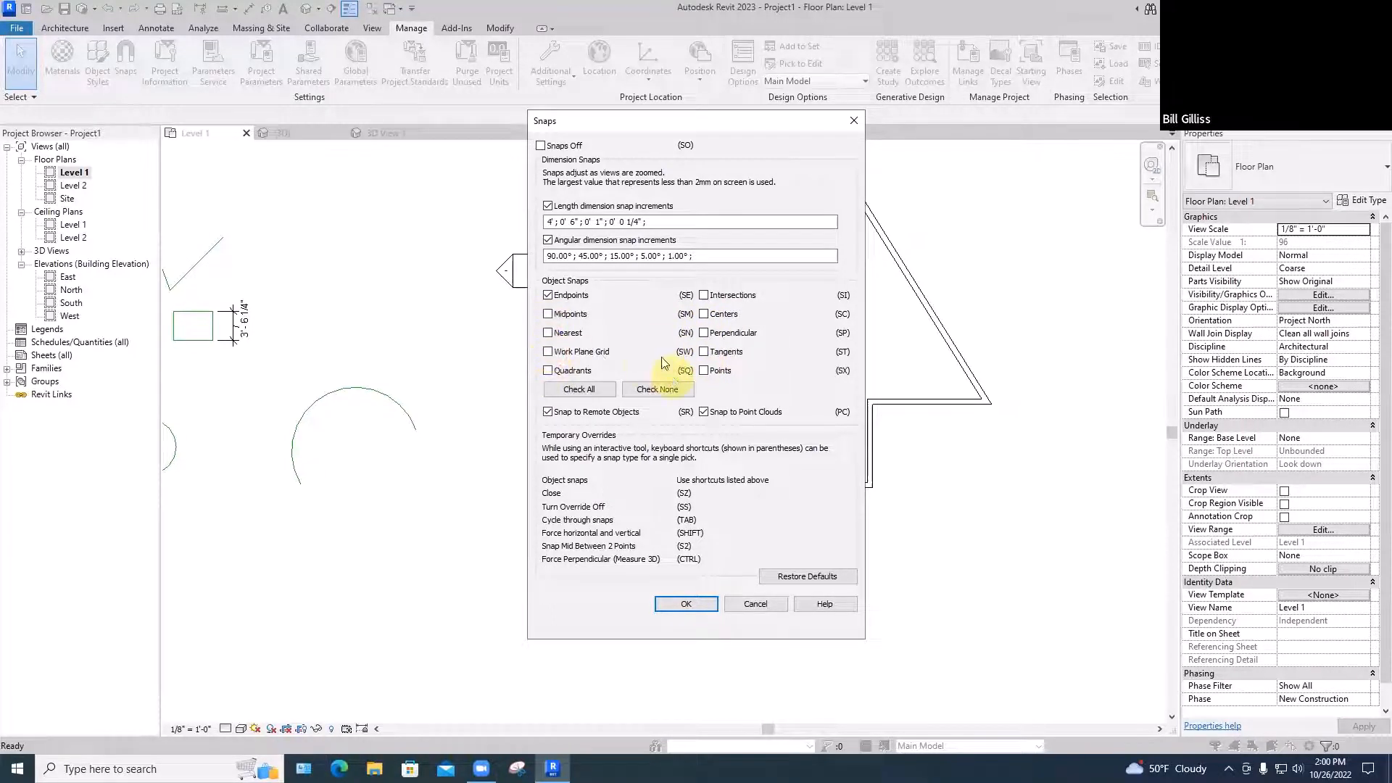
left_click(547, 314)
left_click(547, 333)
left_click(548, 370)
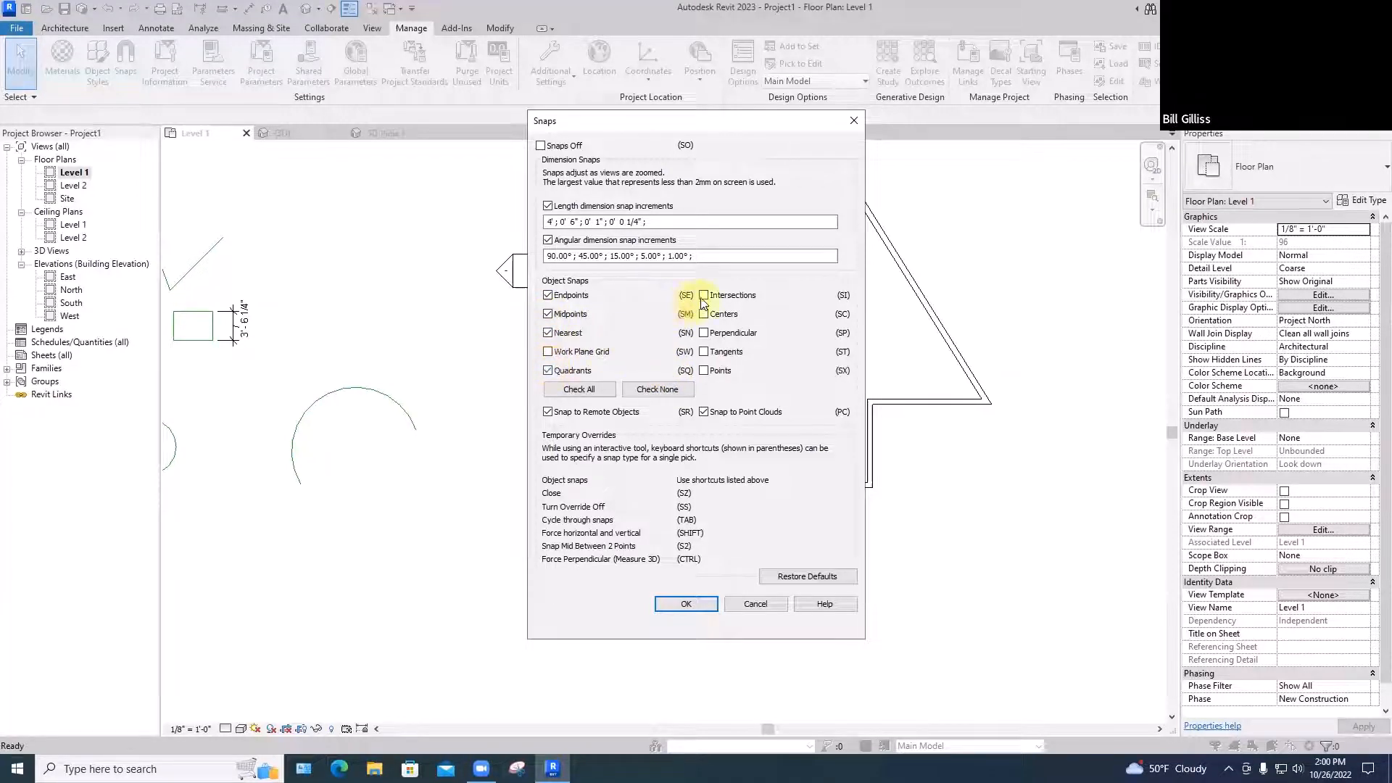
left_click(547, 352)
left_click(570, 390)
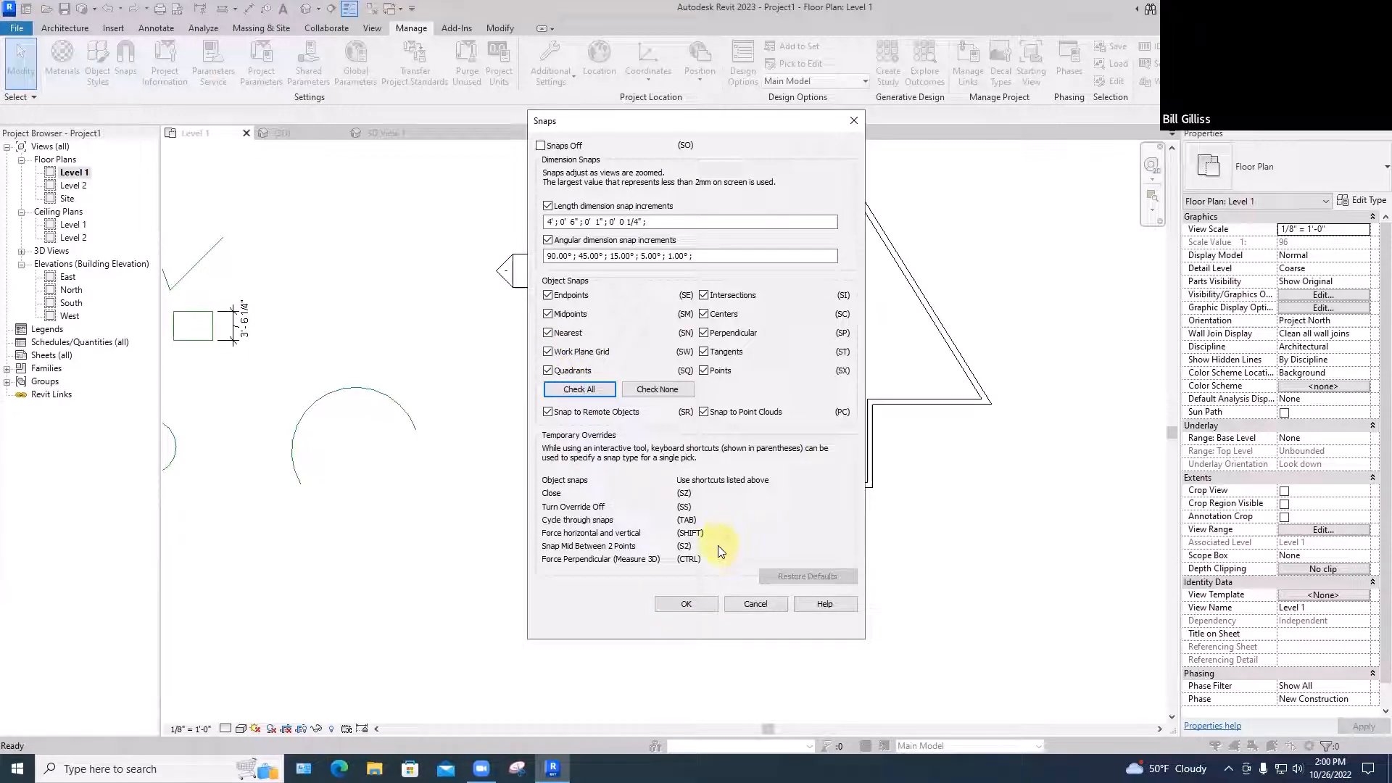
left_click(683, 603)
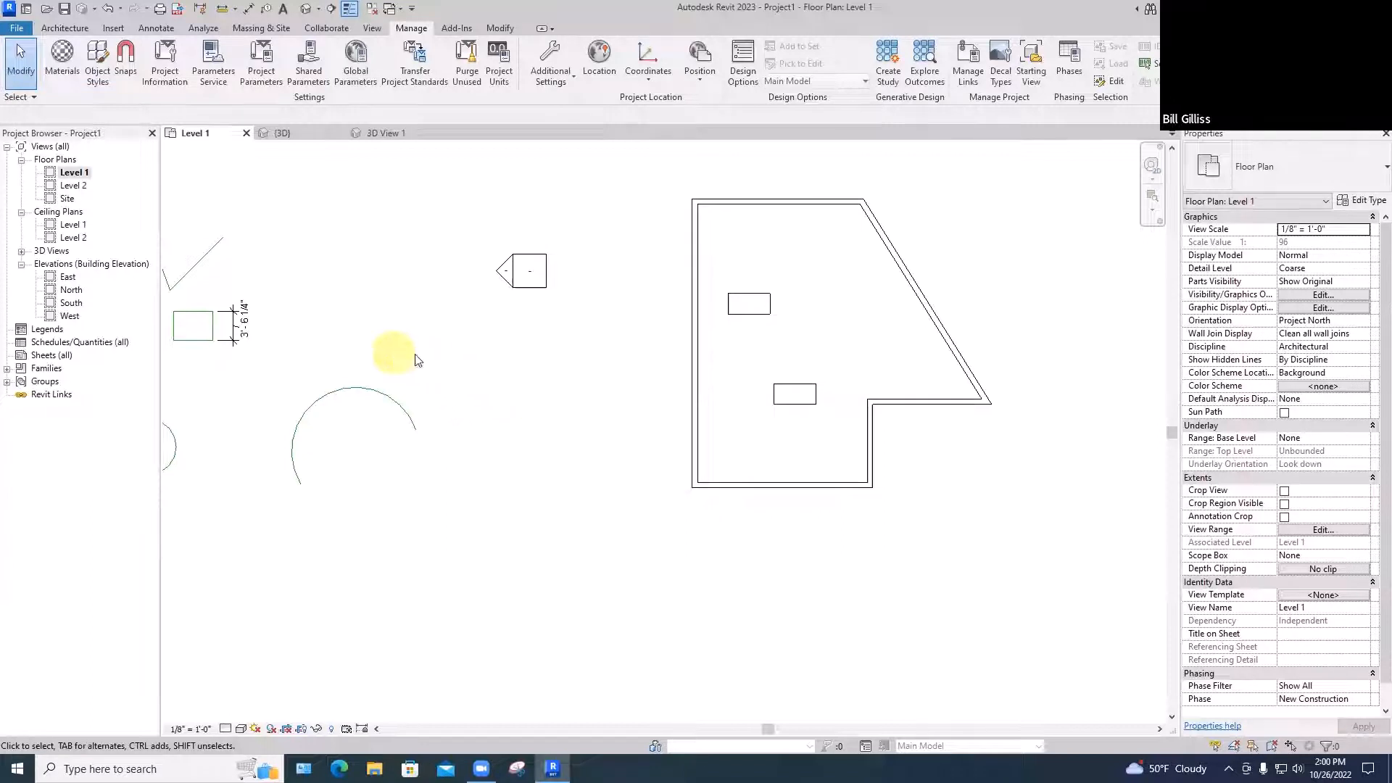
Start a model line from the zigzag's end
scroll(571, 335, "down", 2)
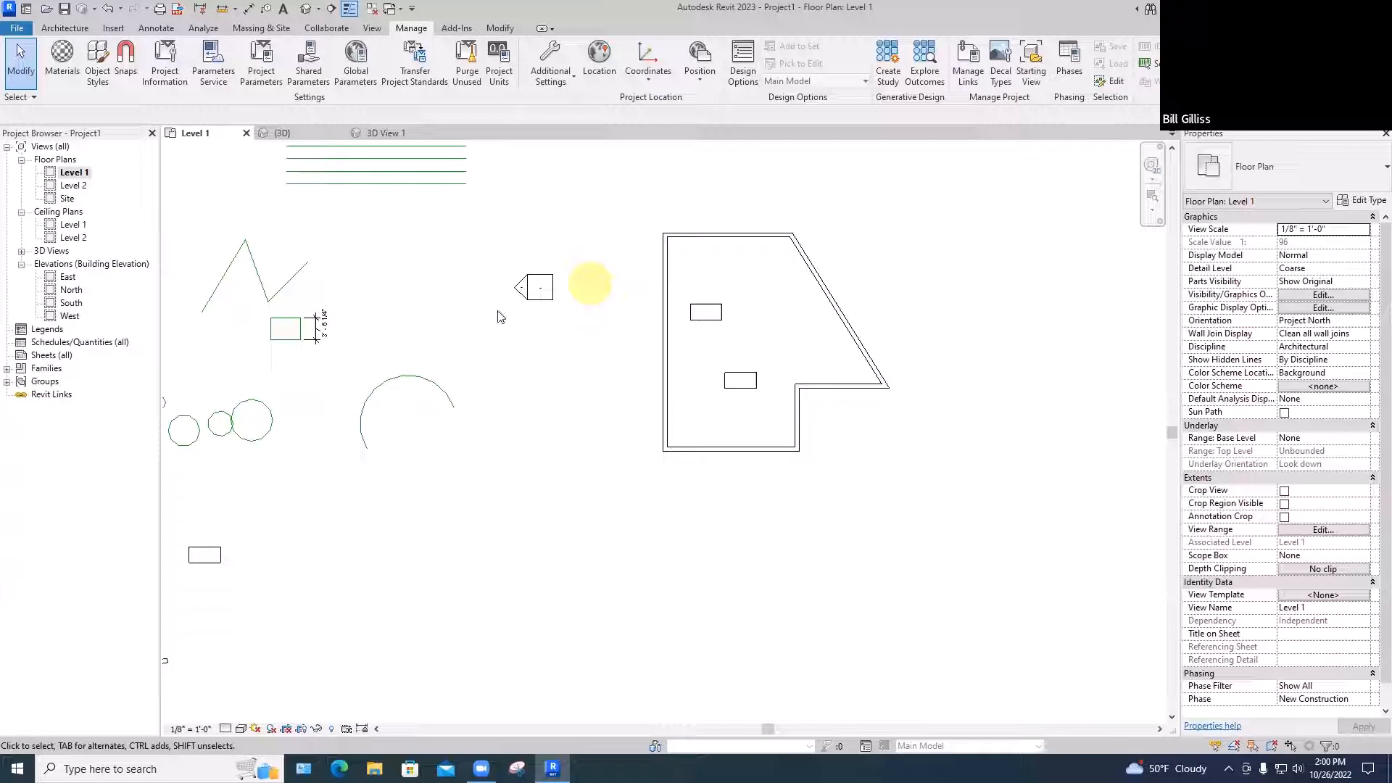
key("l")
key("i")
left_click(308, 262)
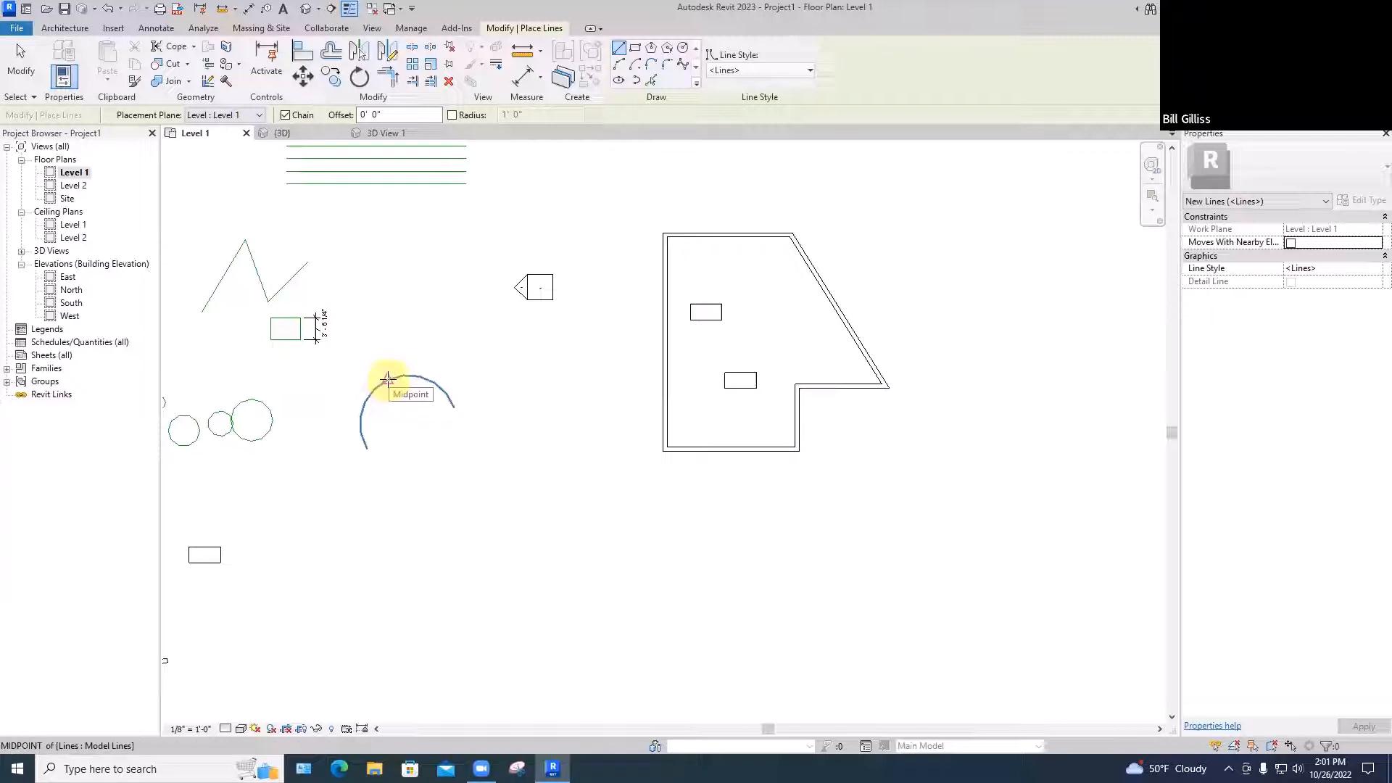
Snap a pick to the arc's center with SC, then cancel the Model Line command
key("s")
key("c")
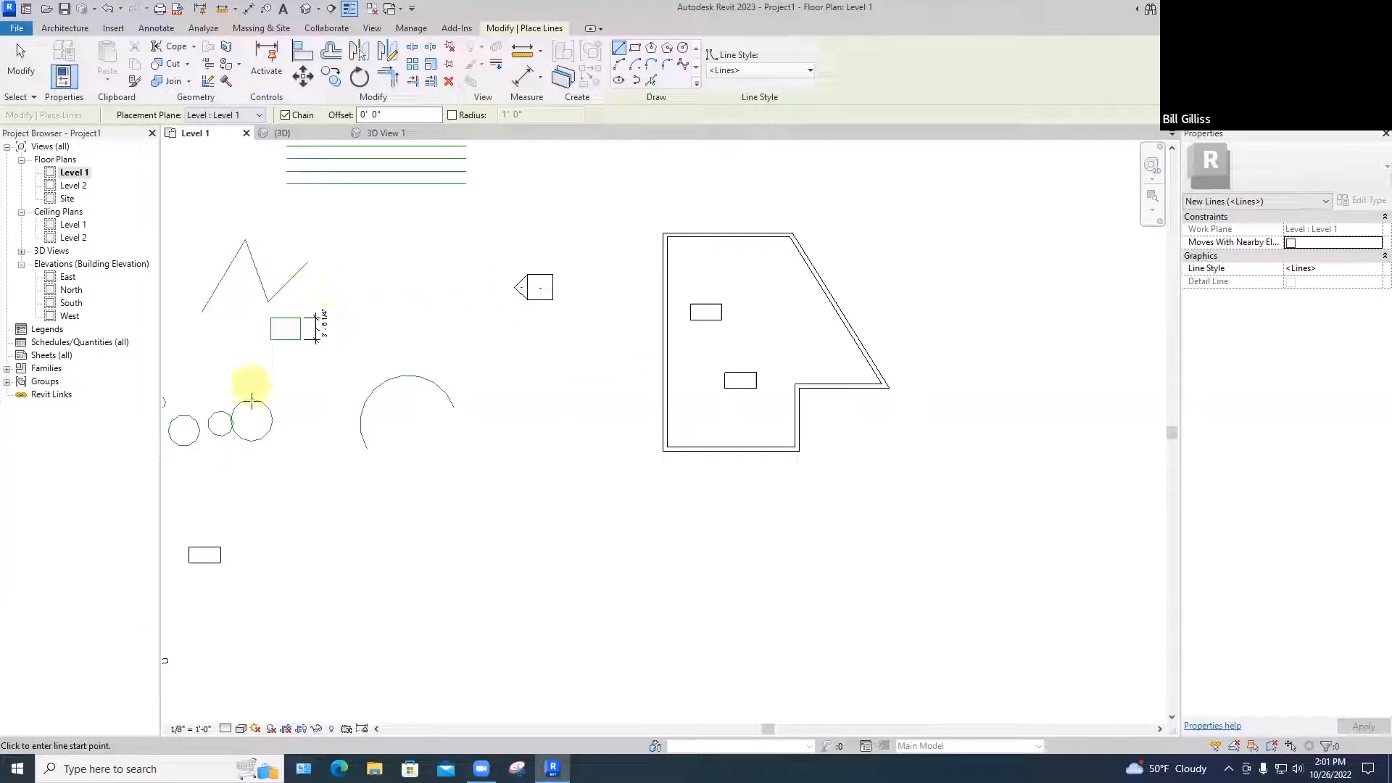
left_click(385, 380)
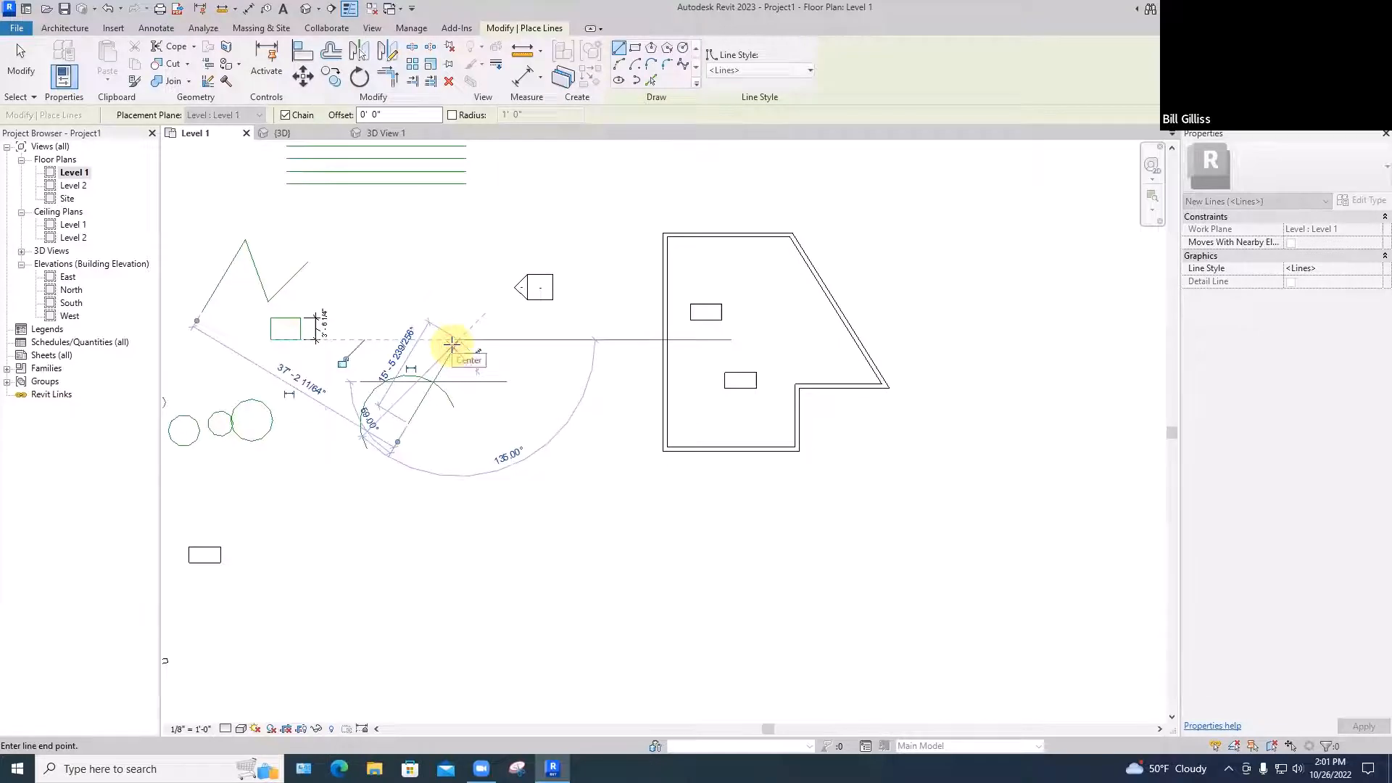
key("Escape")
key("Escape")
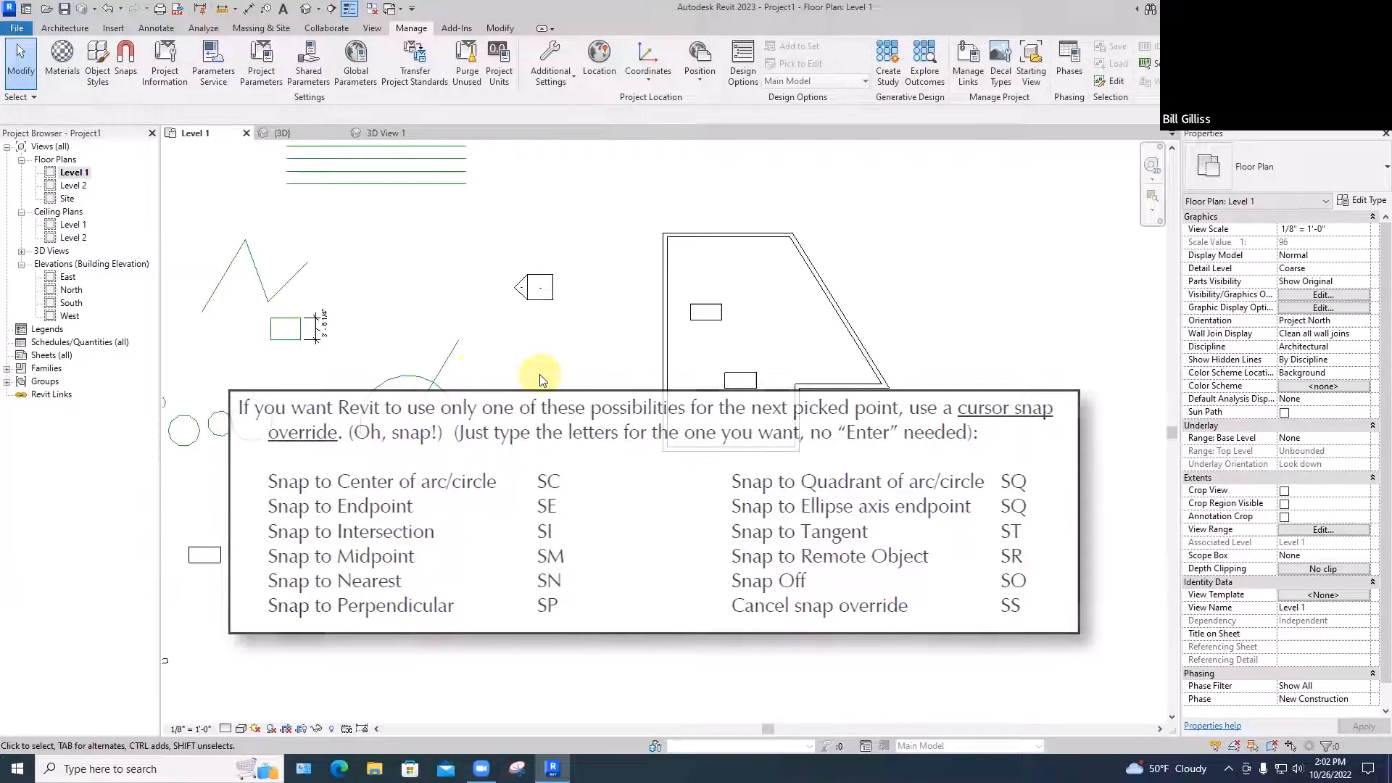
key("Escape")
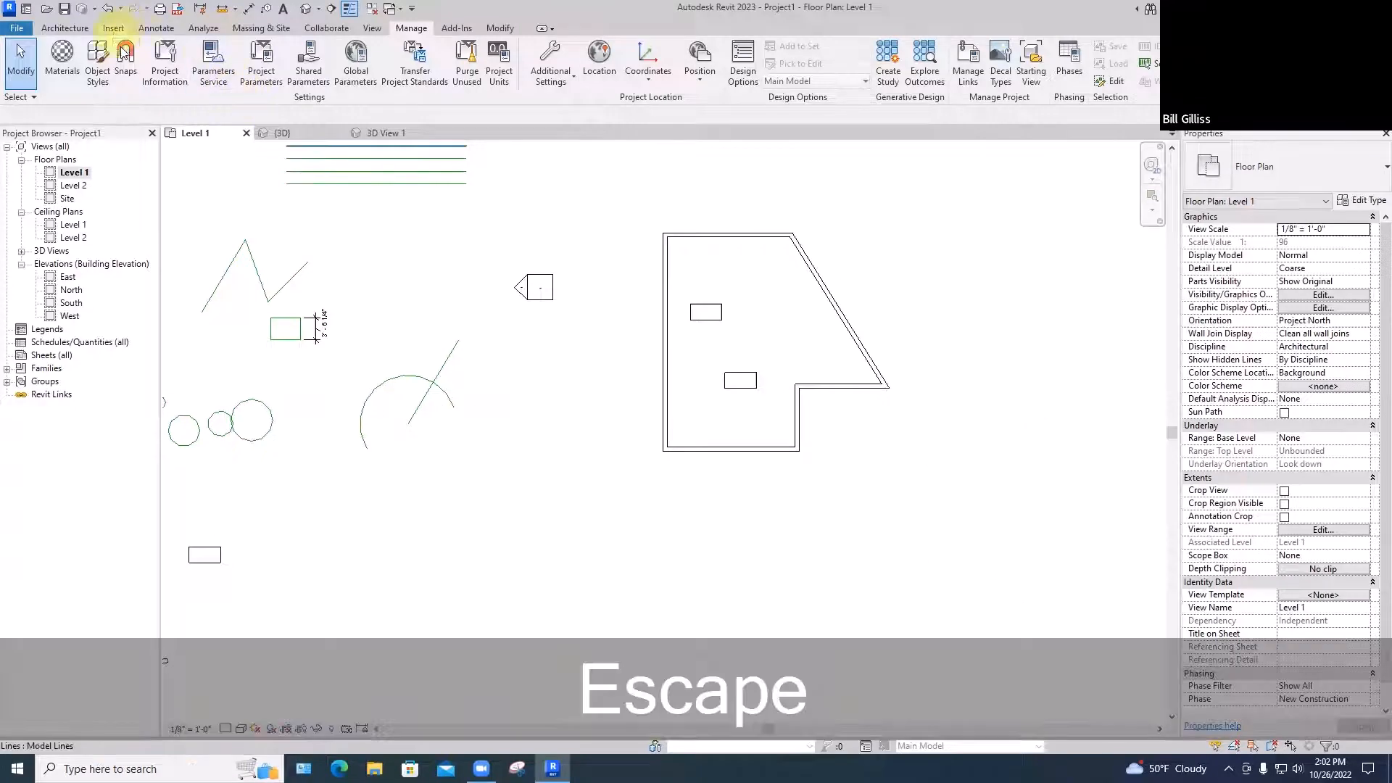
Turn off all object snaps, including remote objects and point clouds
left_click(125, 58)
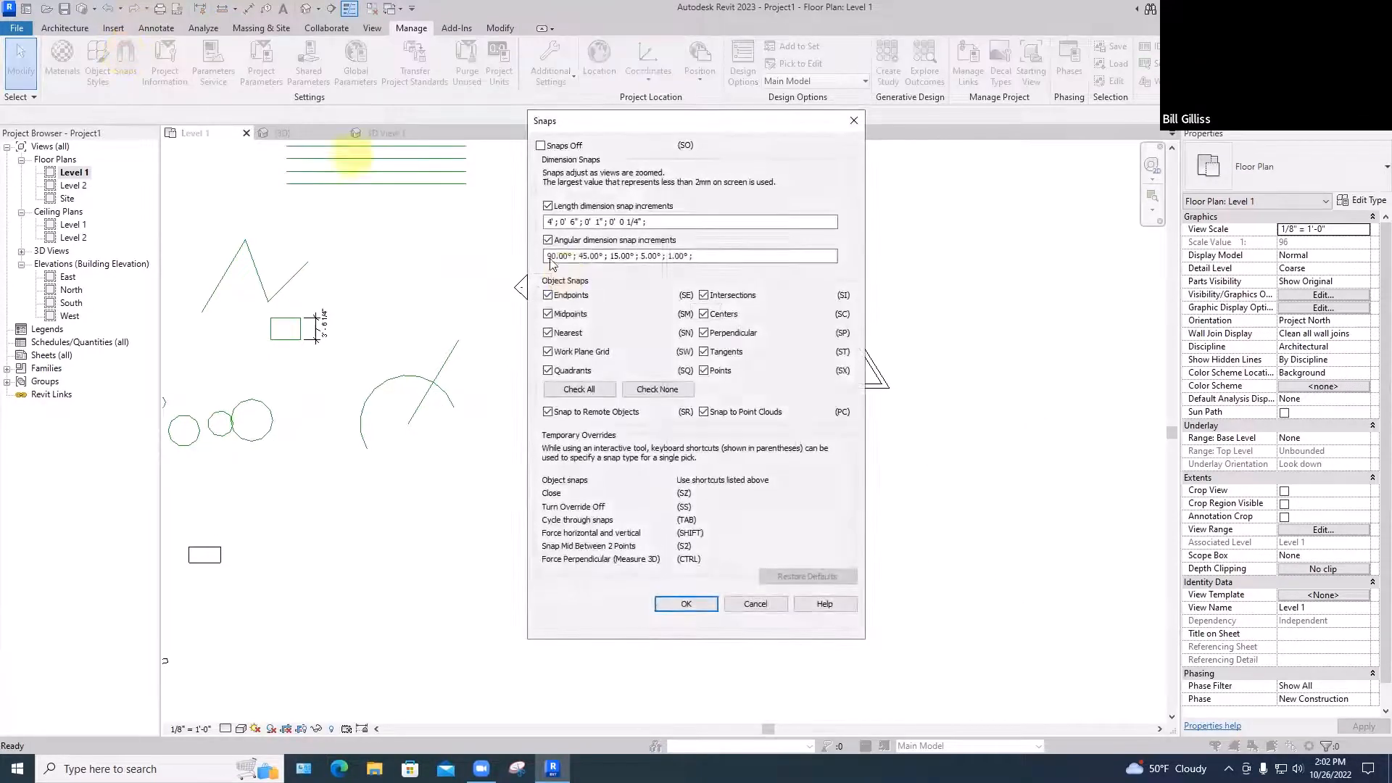
left_click(639, 388)
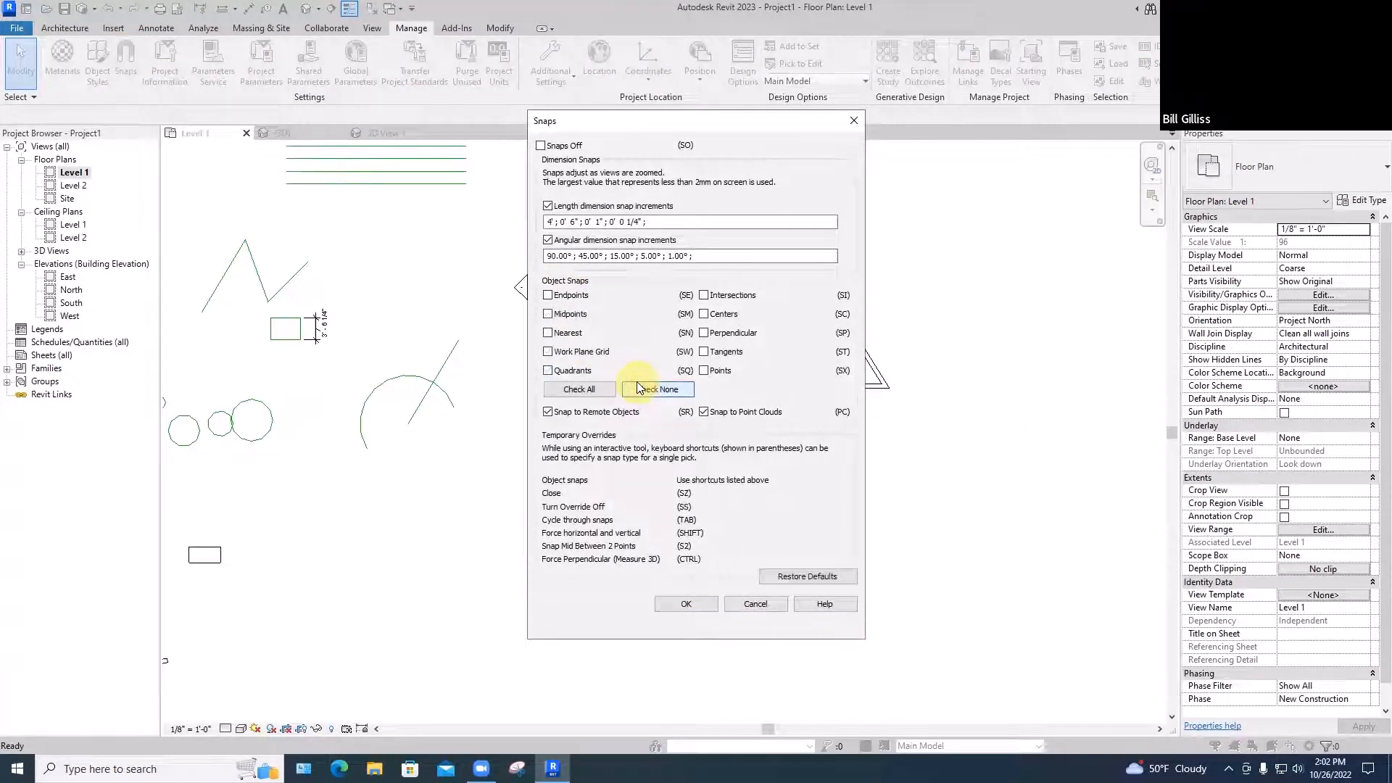
left_click(547, 412)
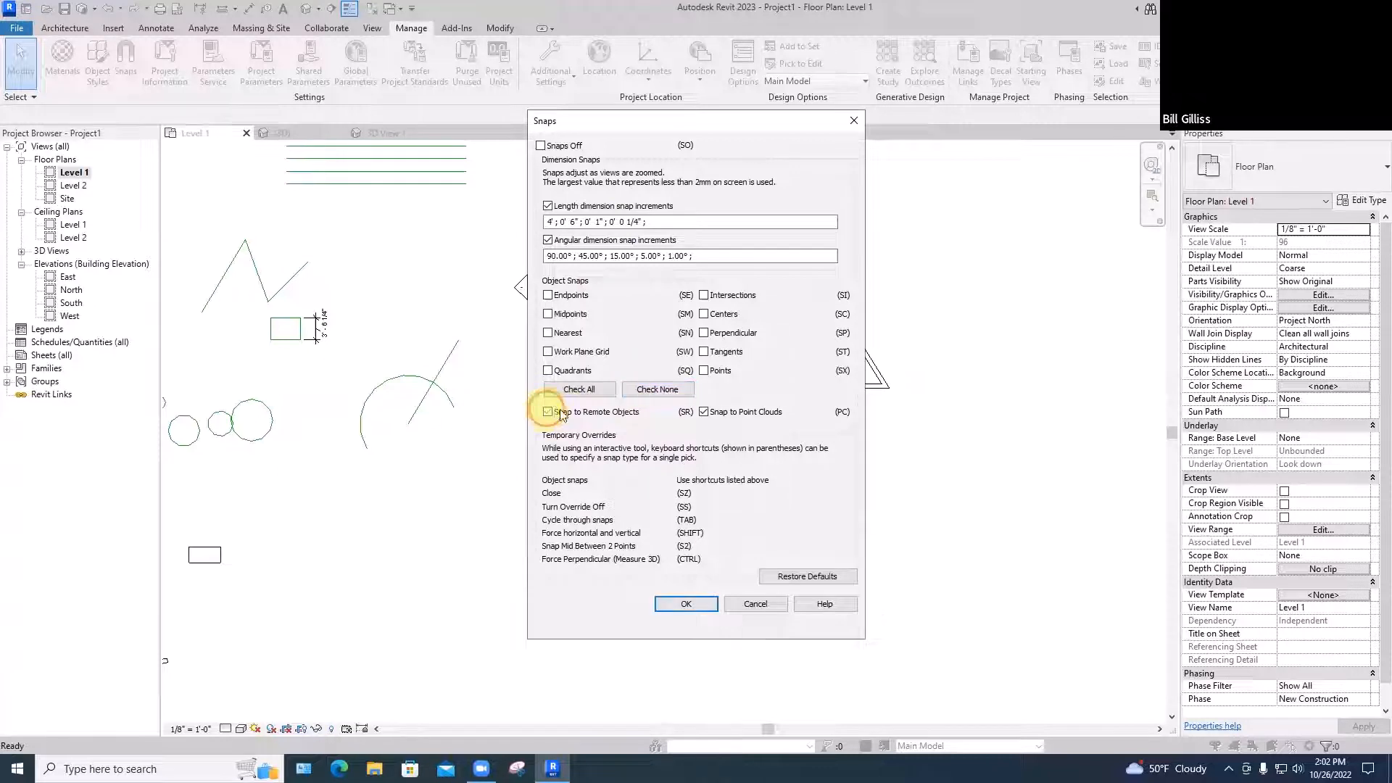
left_click(702, 418)
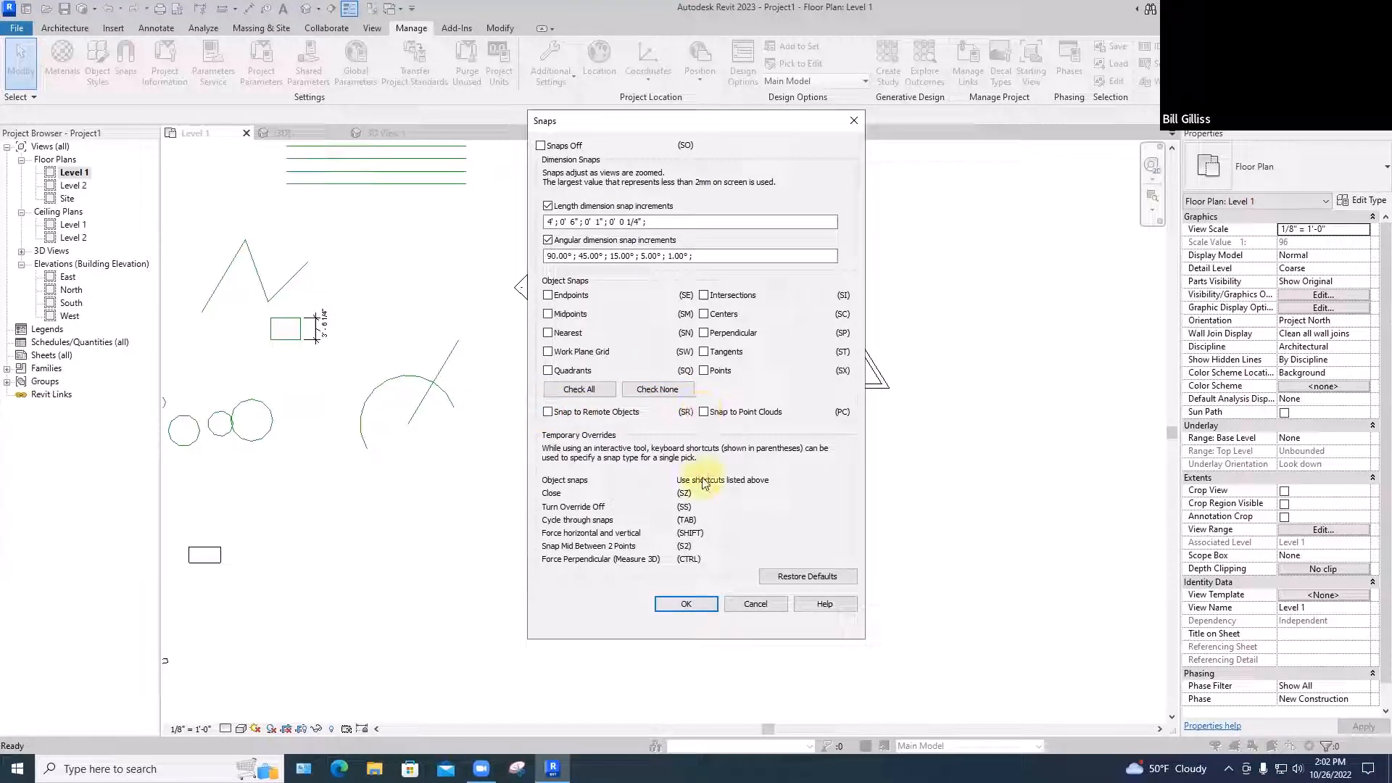
left_click(687, 605)
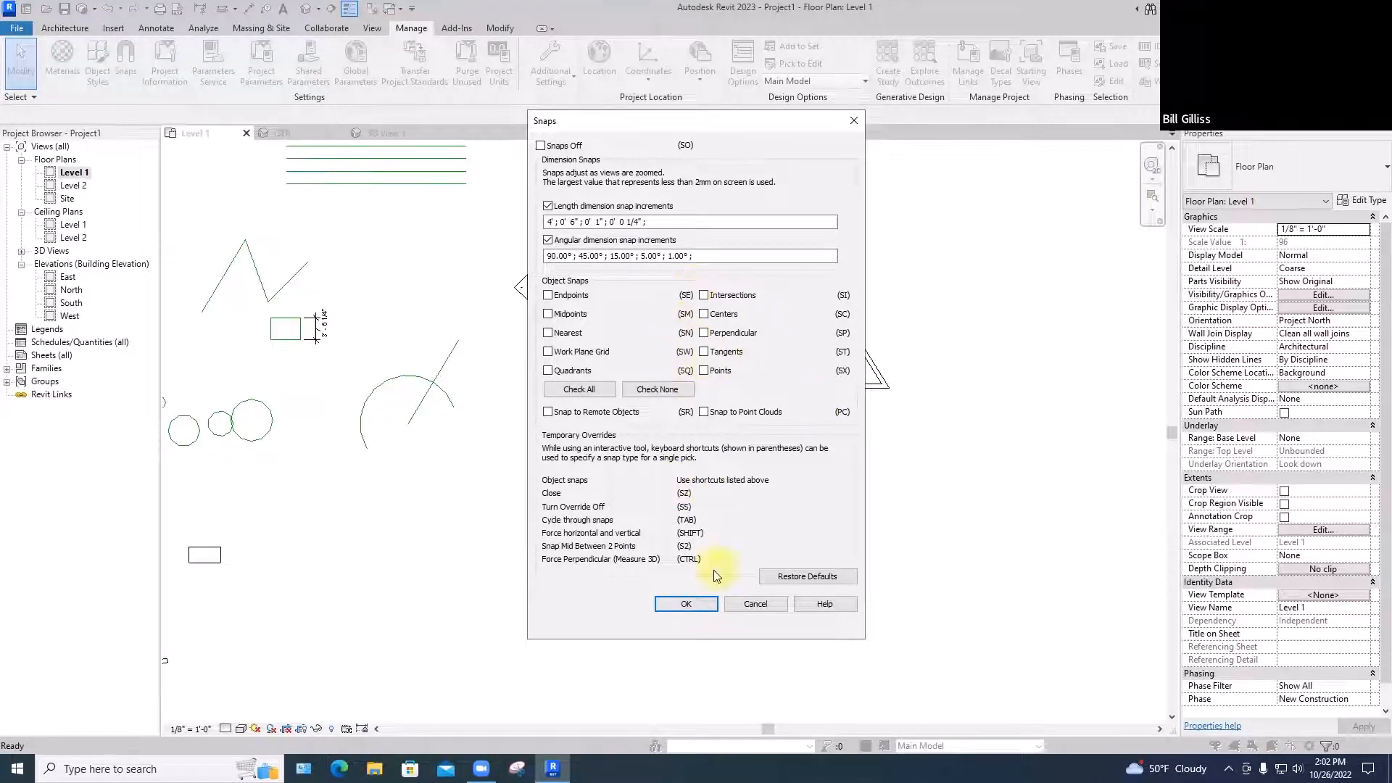
left_click(685, 603)
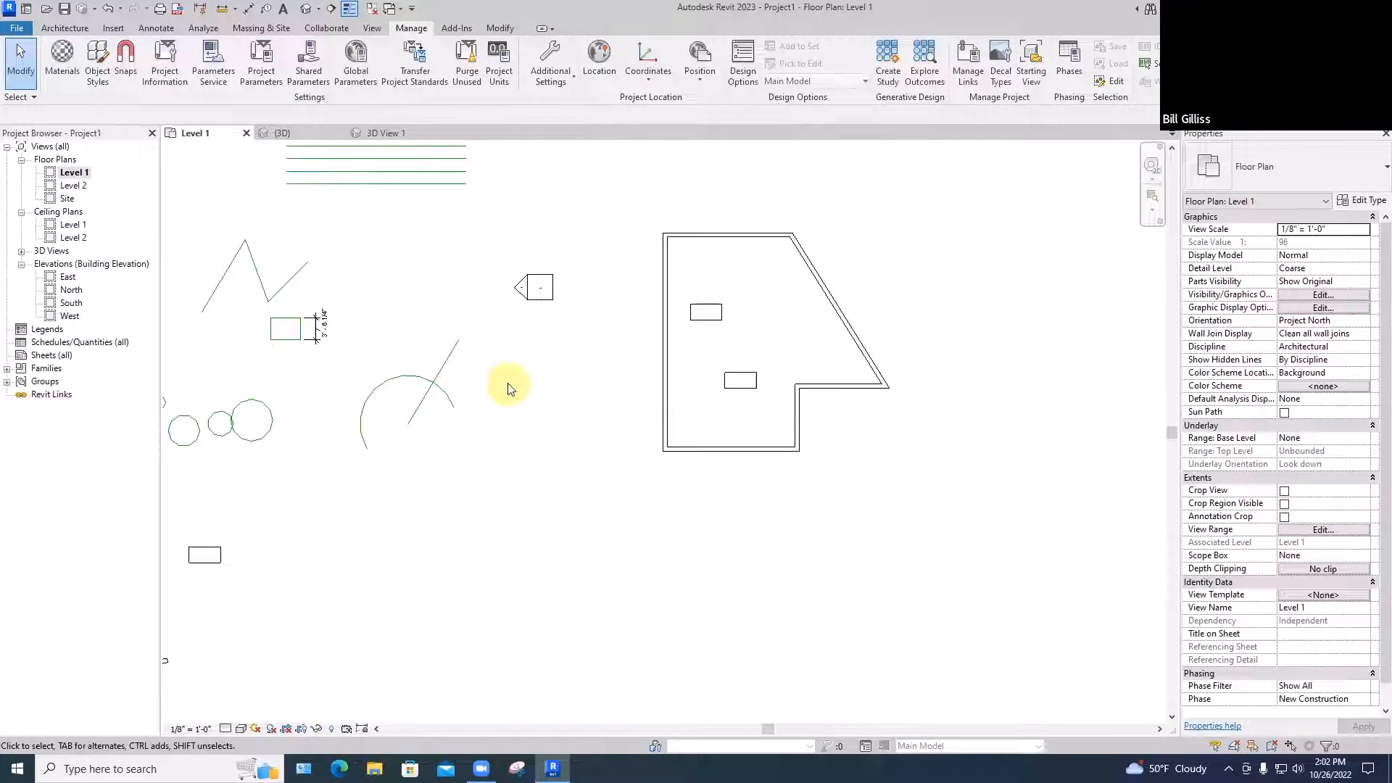
Test the Model Line command with snaps off, then cancel it
key("l")
key("i")
key("space")
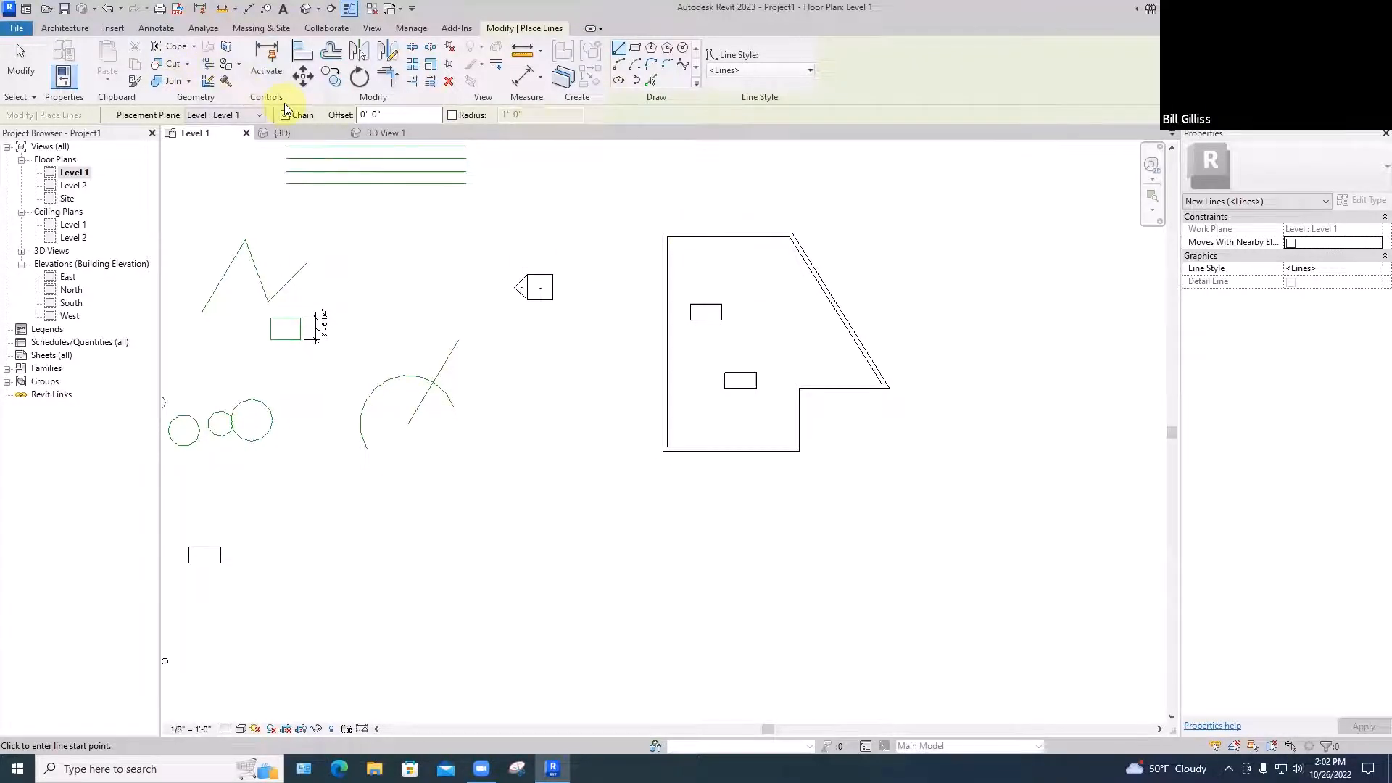
key("Escape")
Re-enable all object snaps, leaving remote objects and point clouds off
left_click(126, 61)
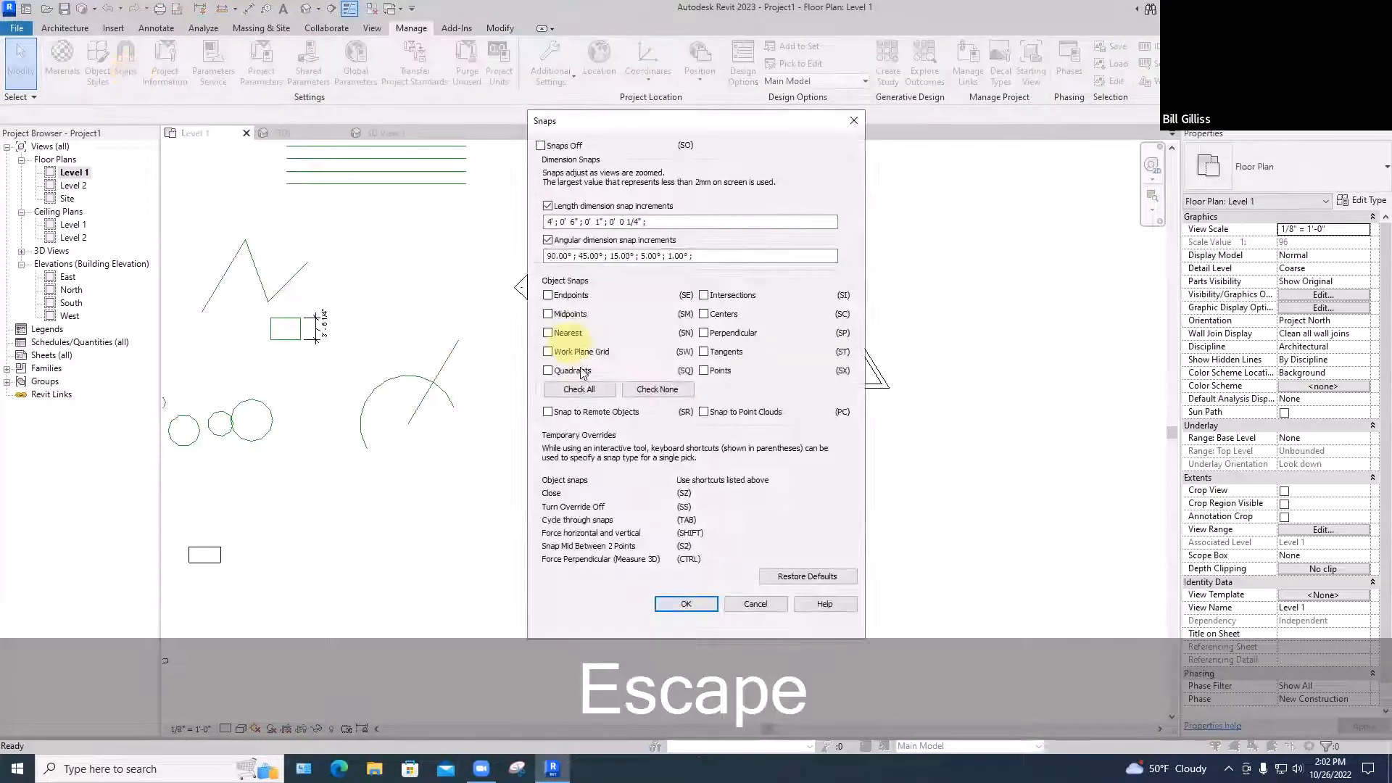
left_click(578, 389)
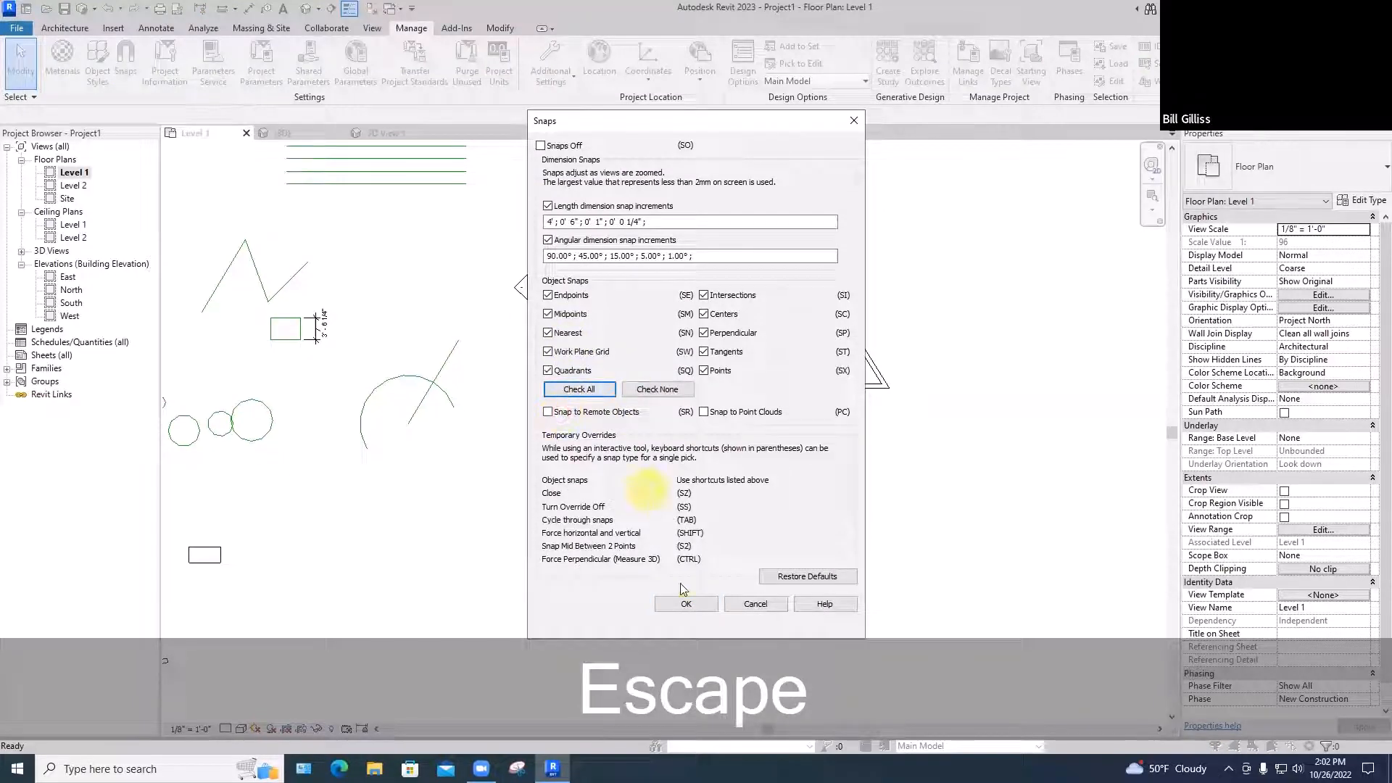
left_click(686, 602)
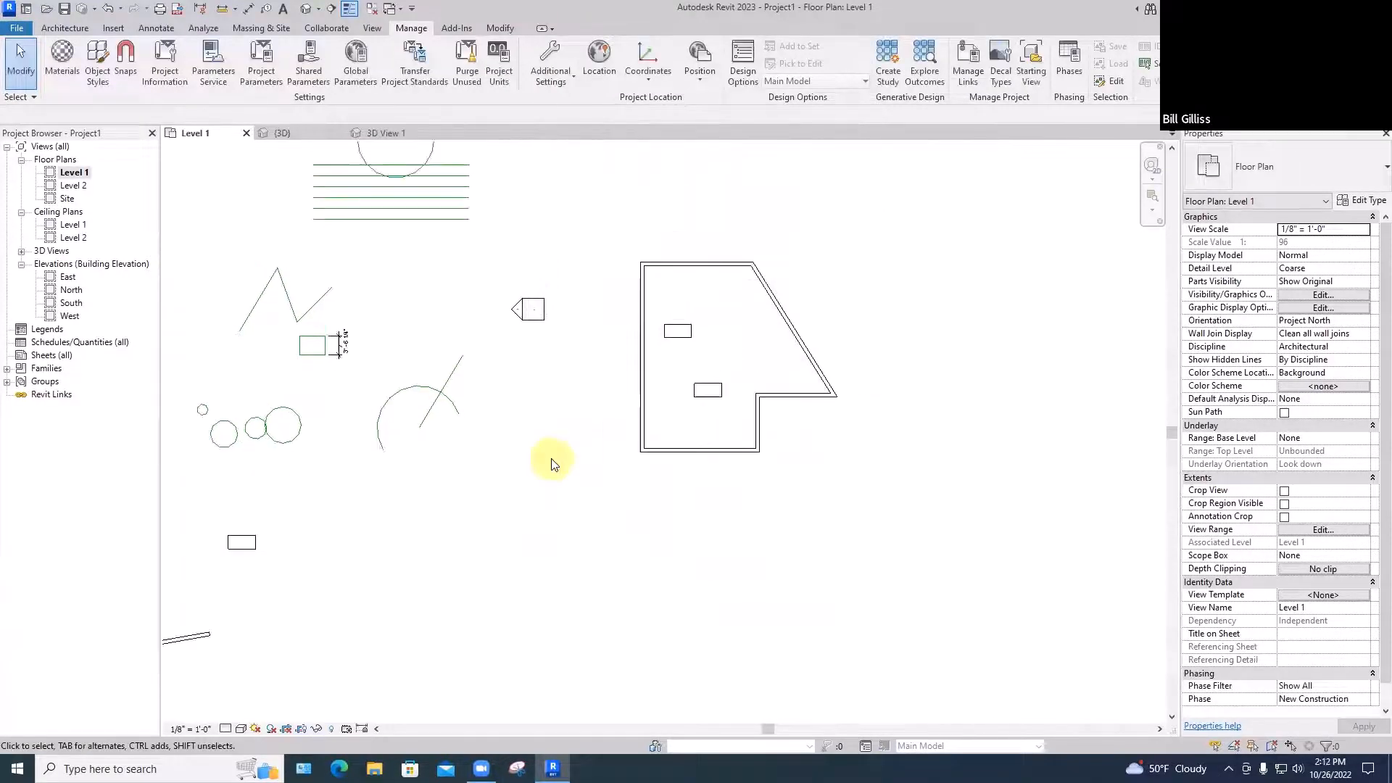
scroll(498, 505, "up", 1)
middle_click_drag(497, 504, 629, 386)
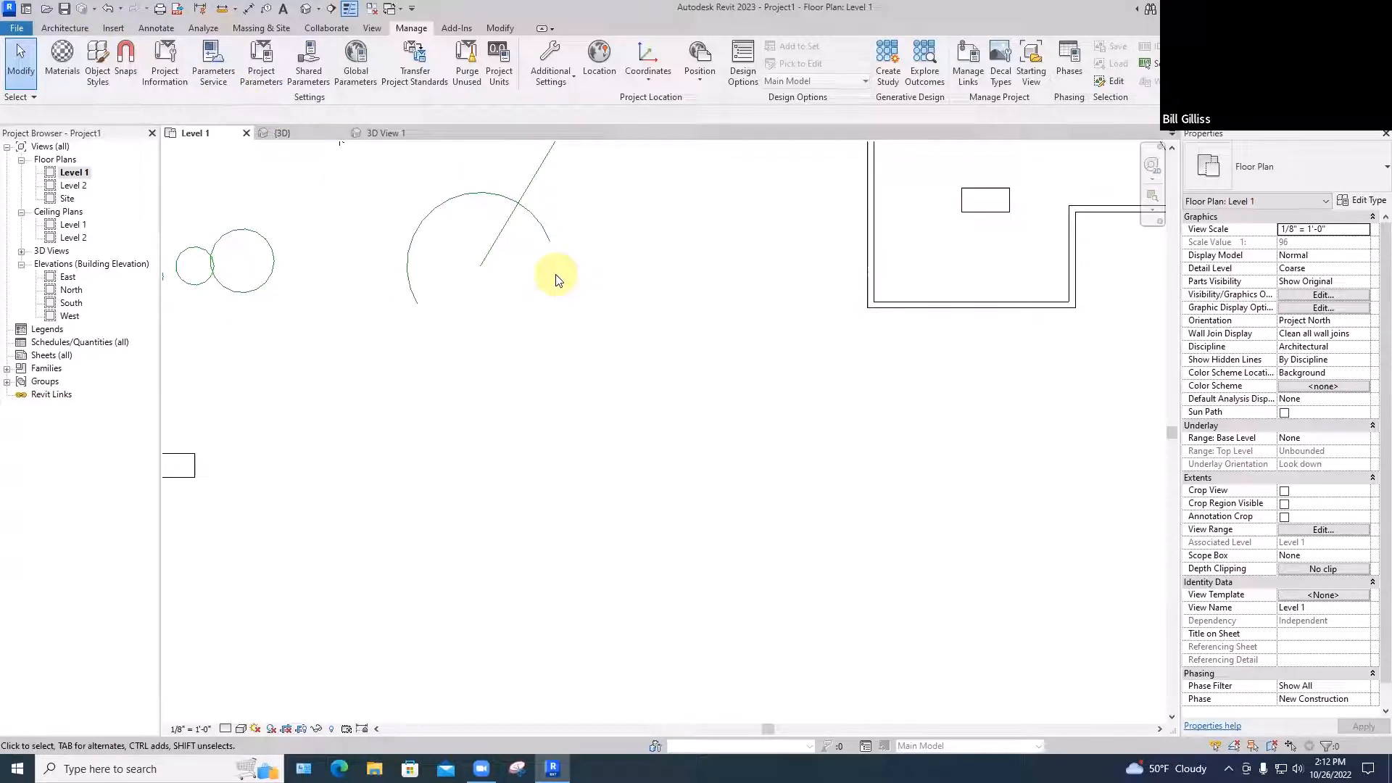
Draw a model-line rectangle below the arc using the Rectangle draw option
key("l")
key("i")
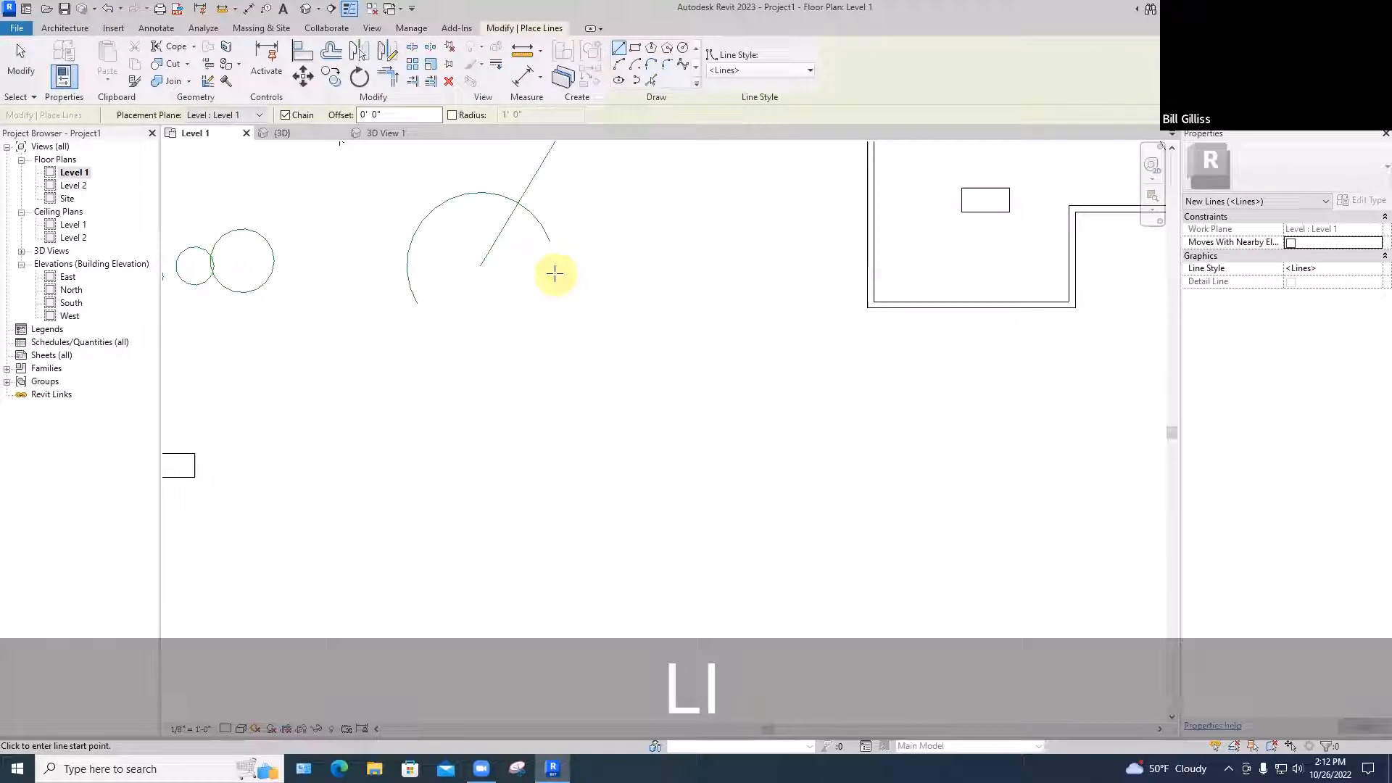
left_click(637, 55)
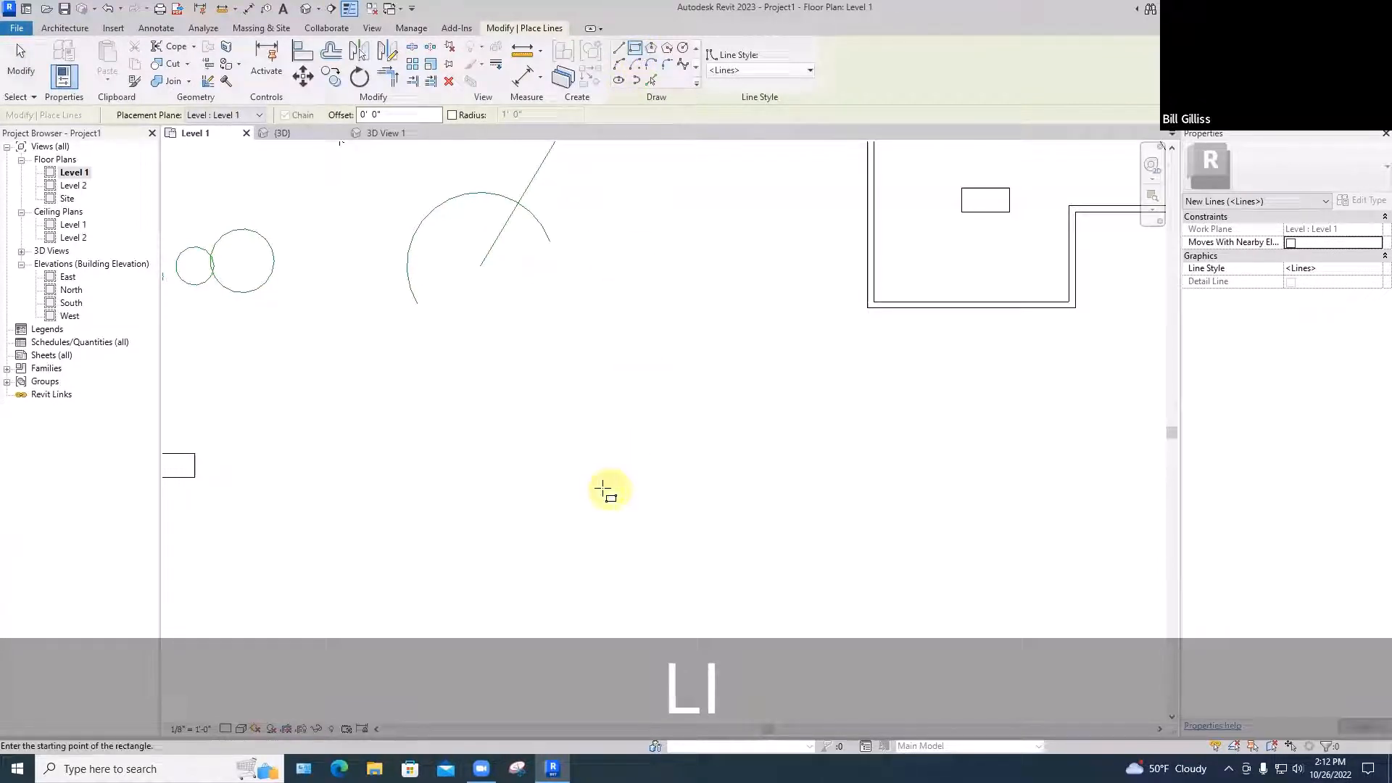
left_click(591, 493)
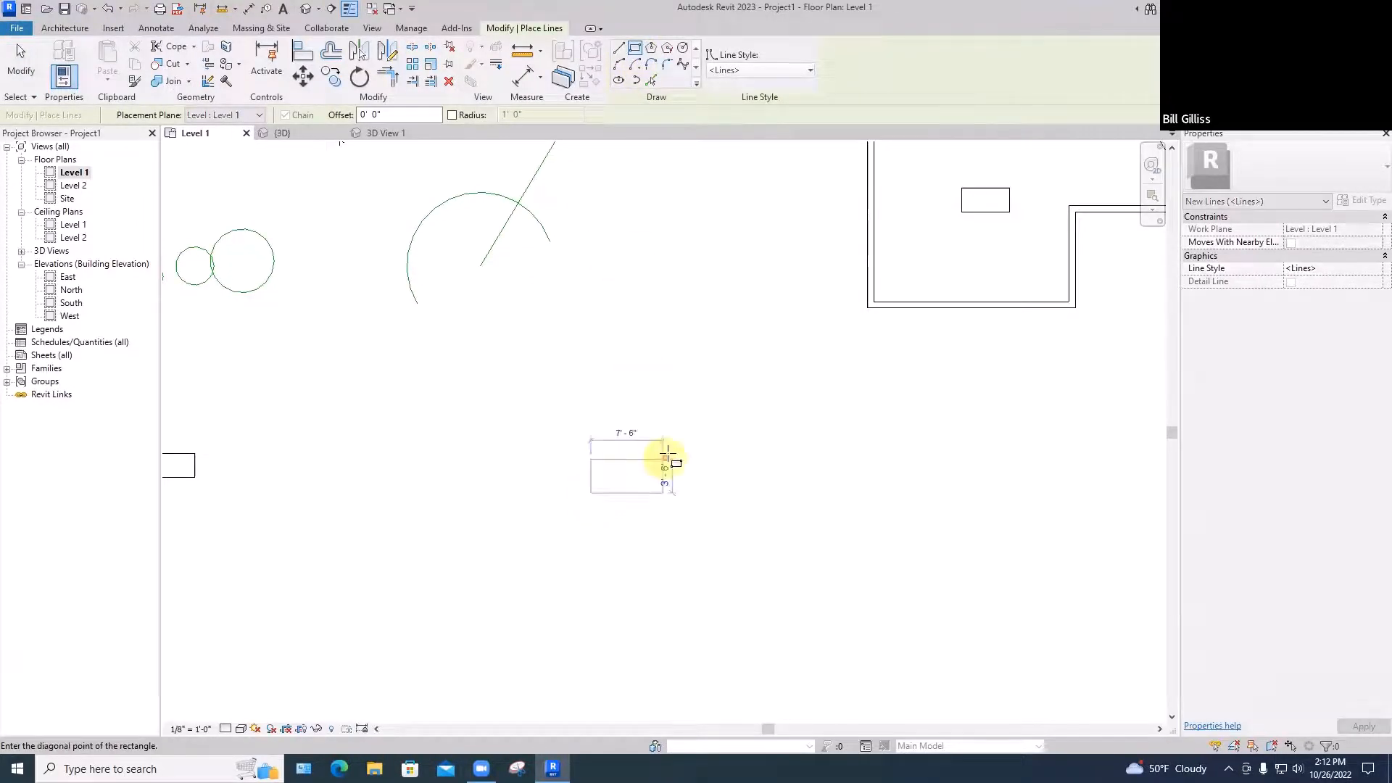
scroll(805, 320, "down", 3)
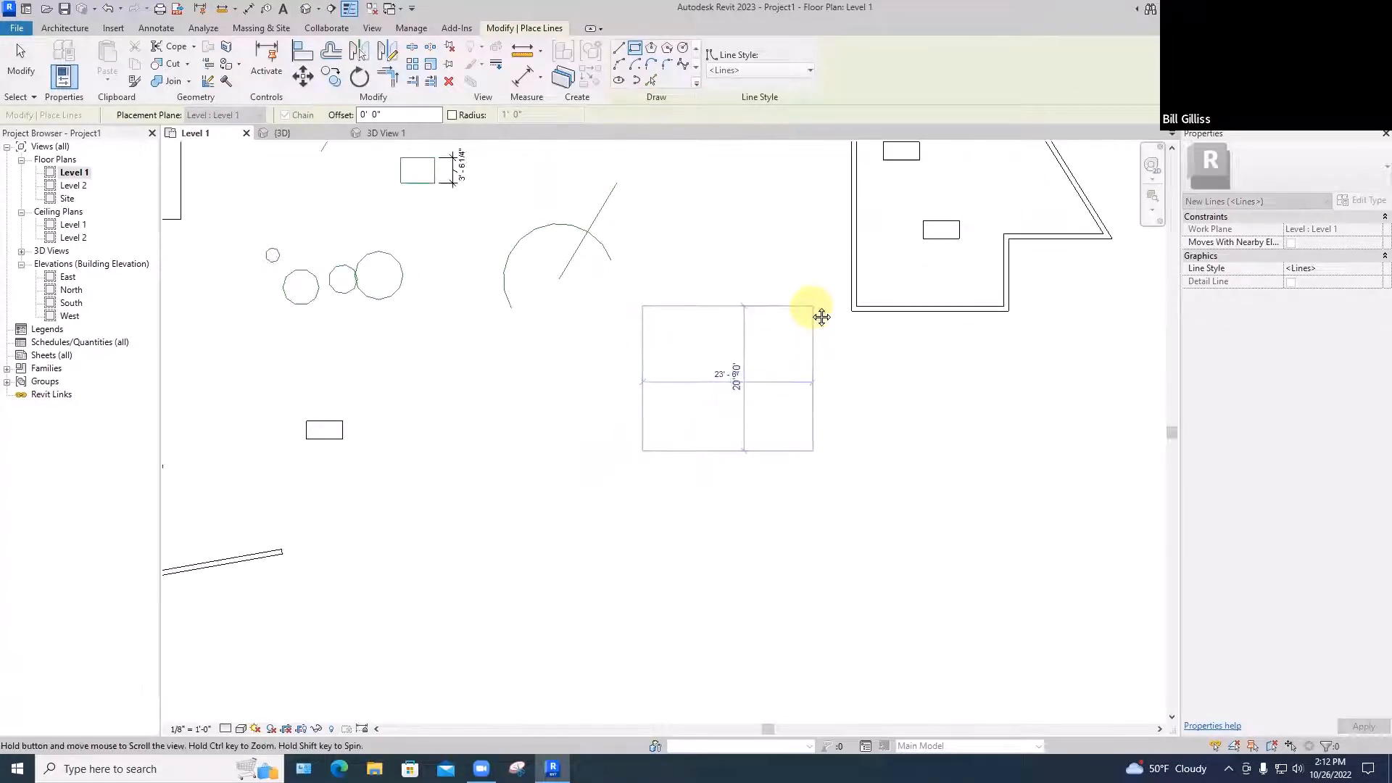
middle_click_drag(822, 316, 762, 359)
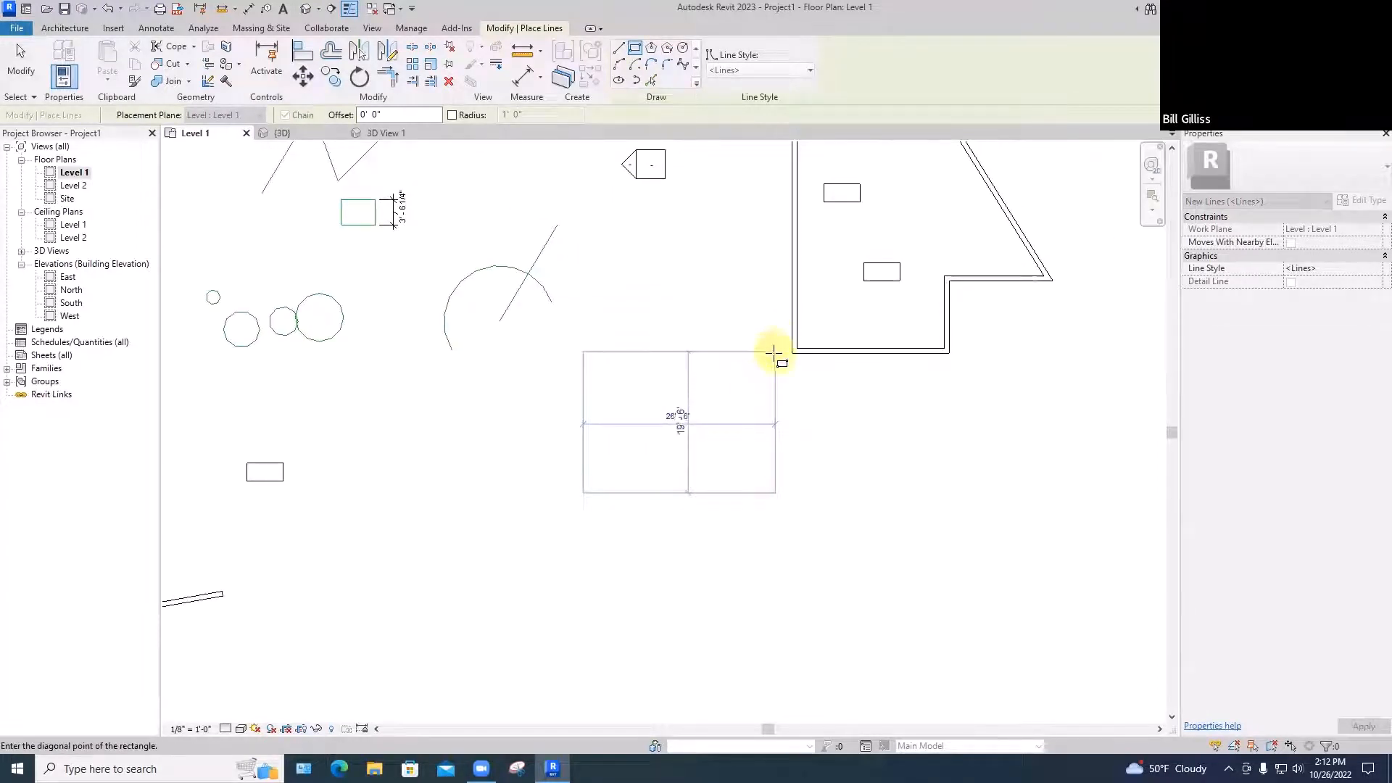
left_click(774, 352)
key("Escape")
key("Escape")
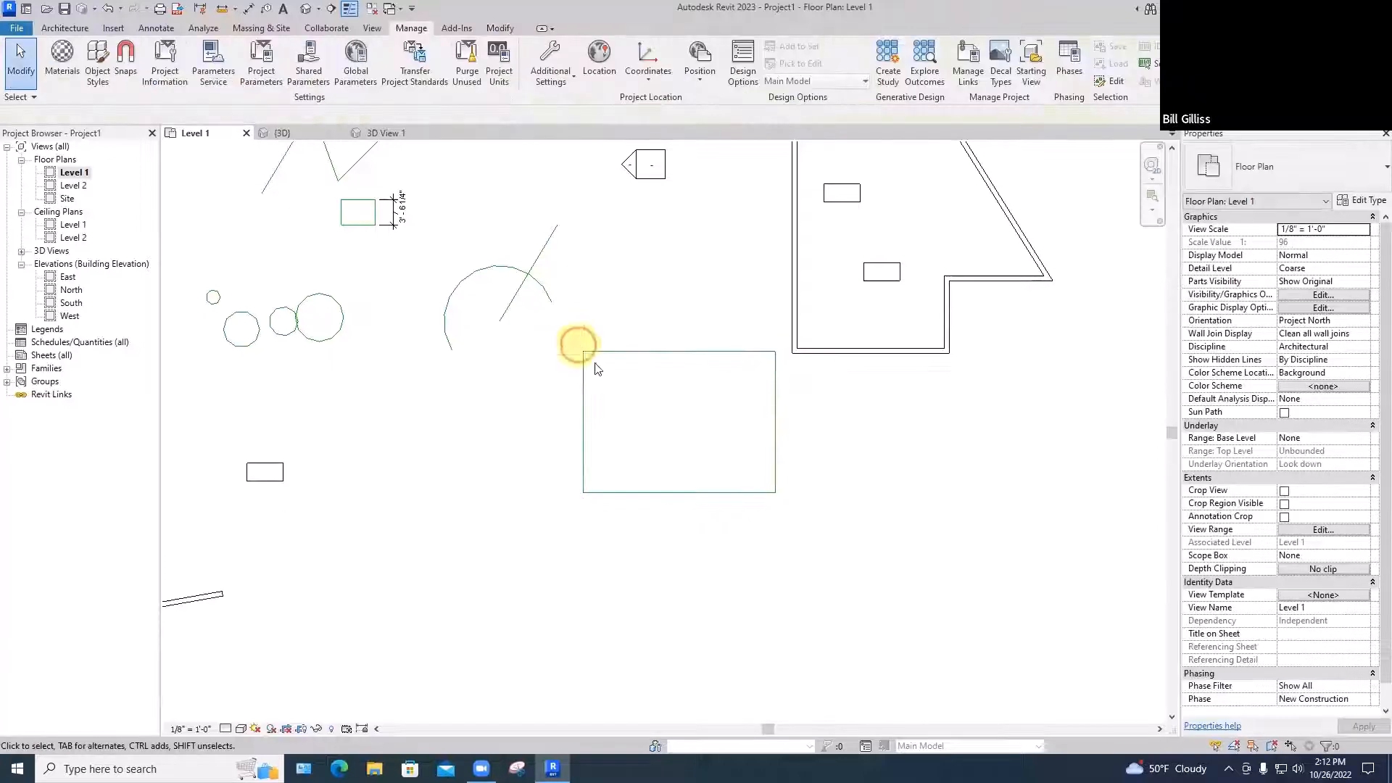
Move the rectangle down and to the left, then select its top edge
left_click_drag(576, 343, 636, 599)
key("Escape")
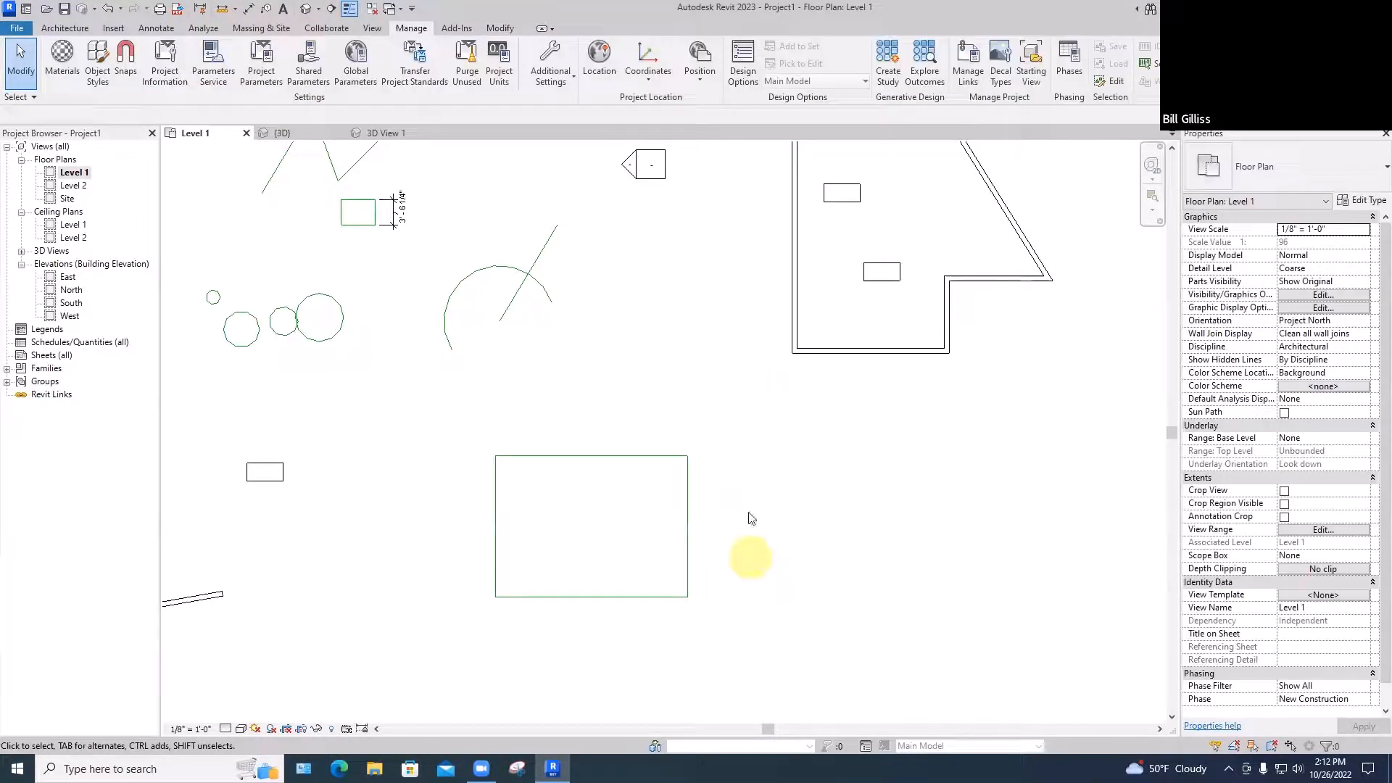
left_click(627, 455)
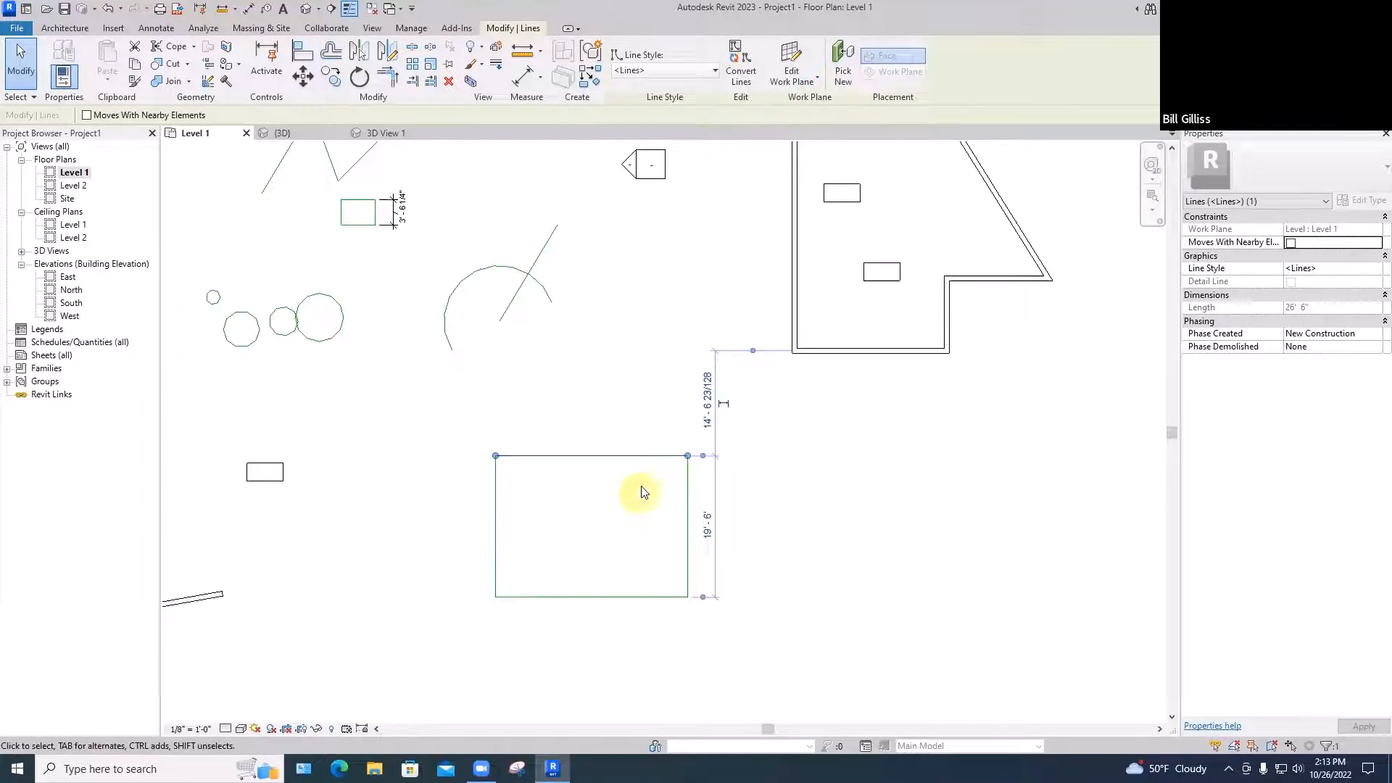
Change the rectangle's height from 19'6" to 21'6"
left_click(631, 431)
left_click(633, 457)
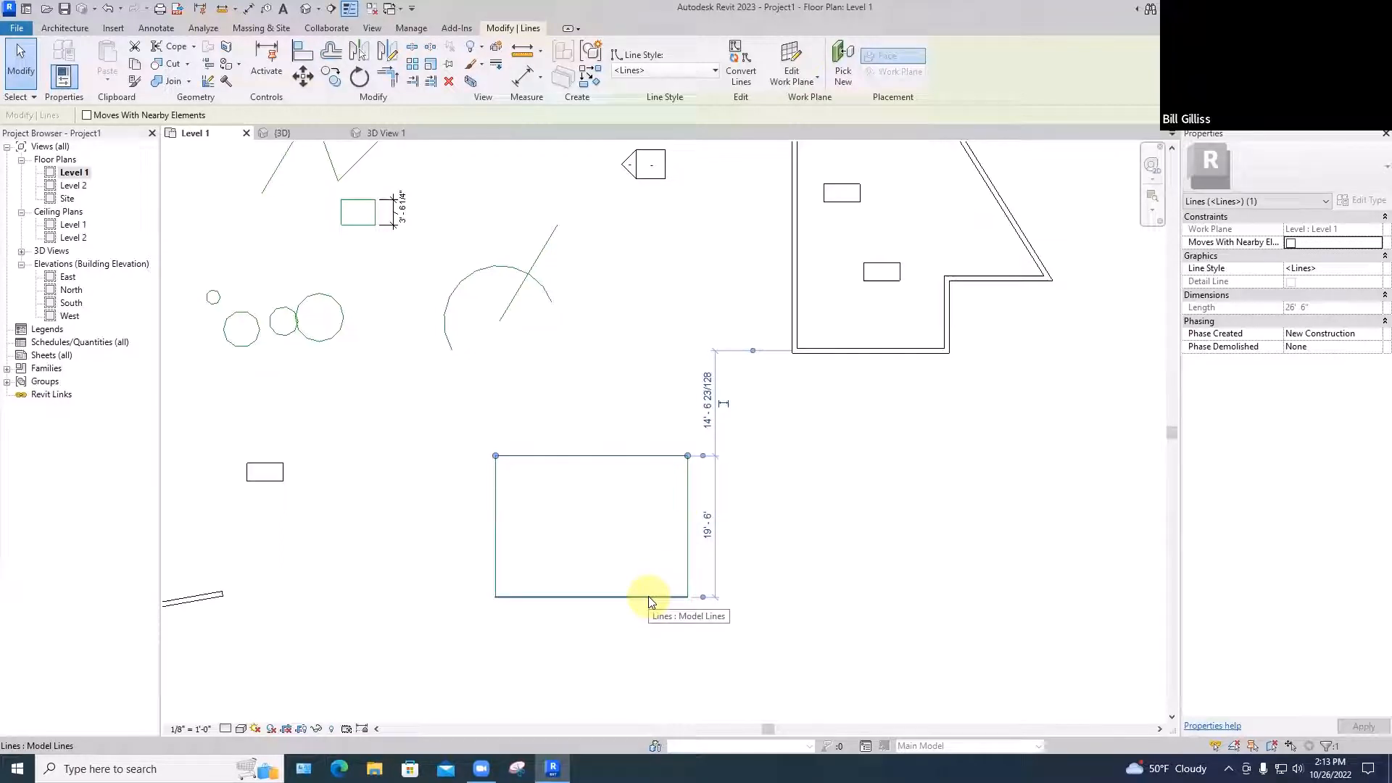
key("Escape")
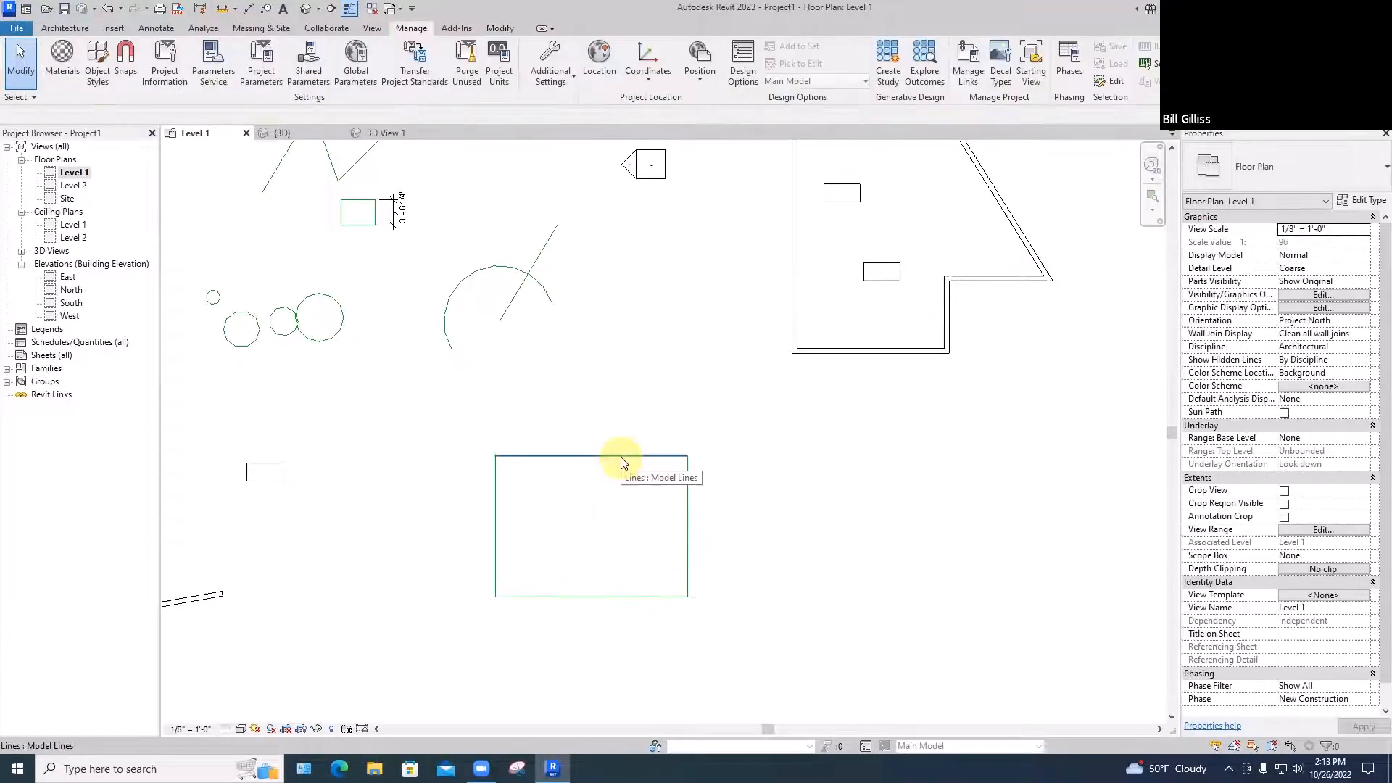
left_click(620, 457)
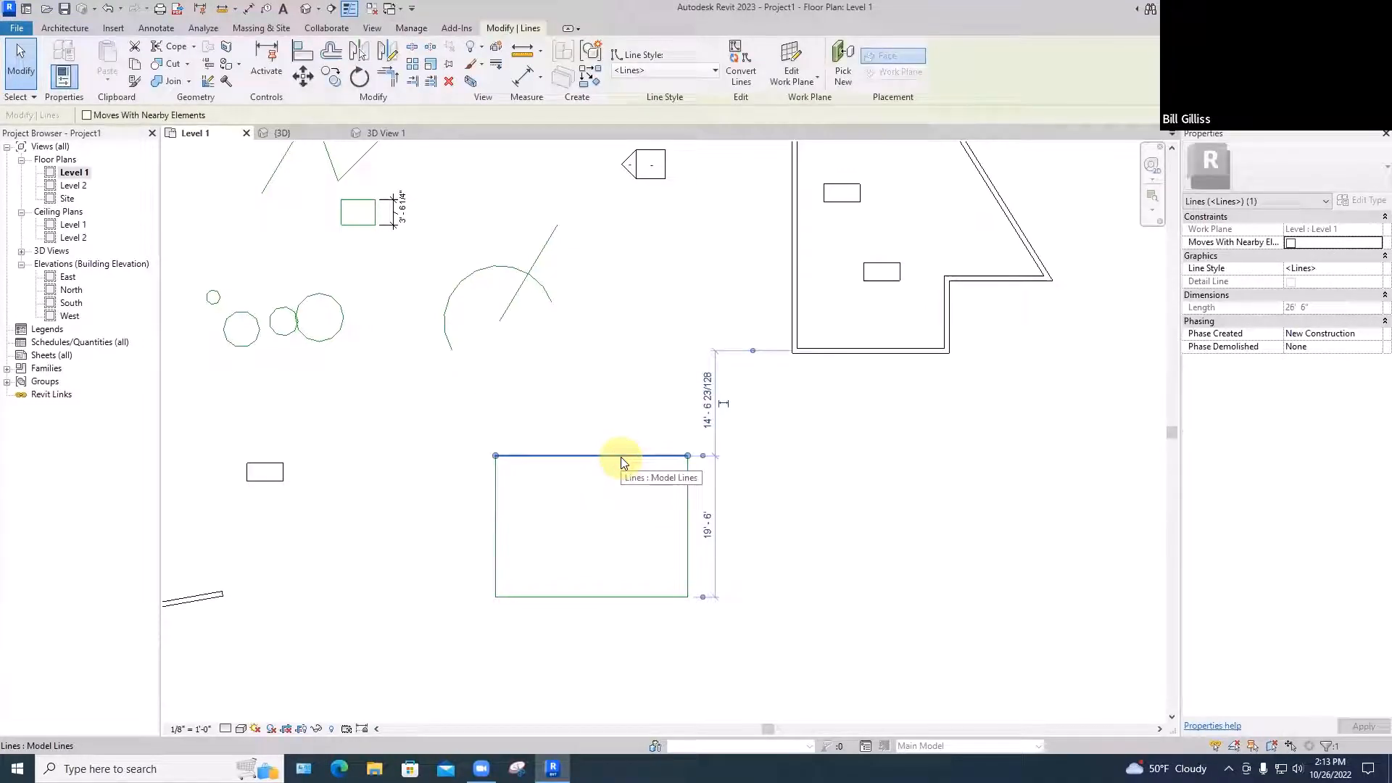
left_click(705, 524)
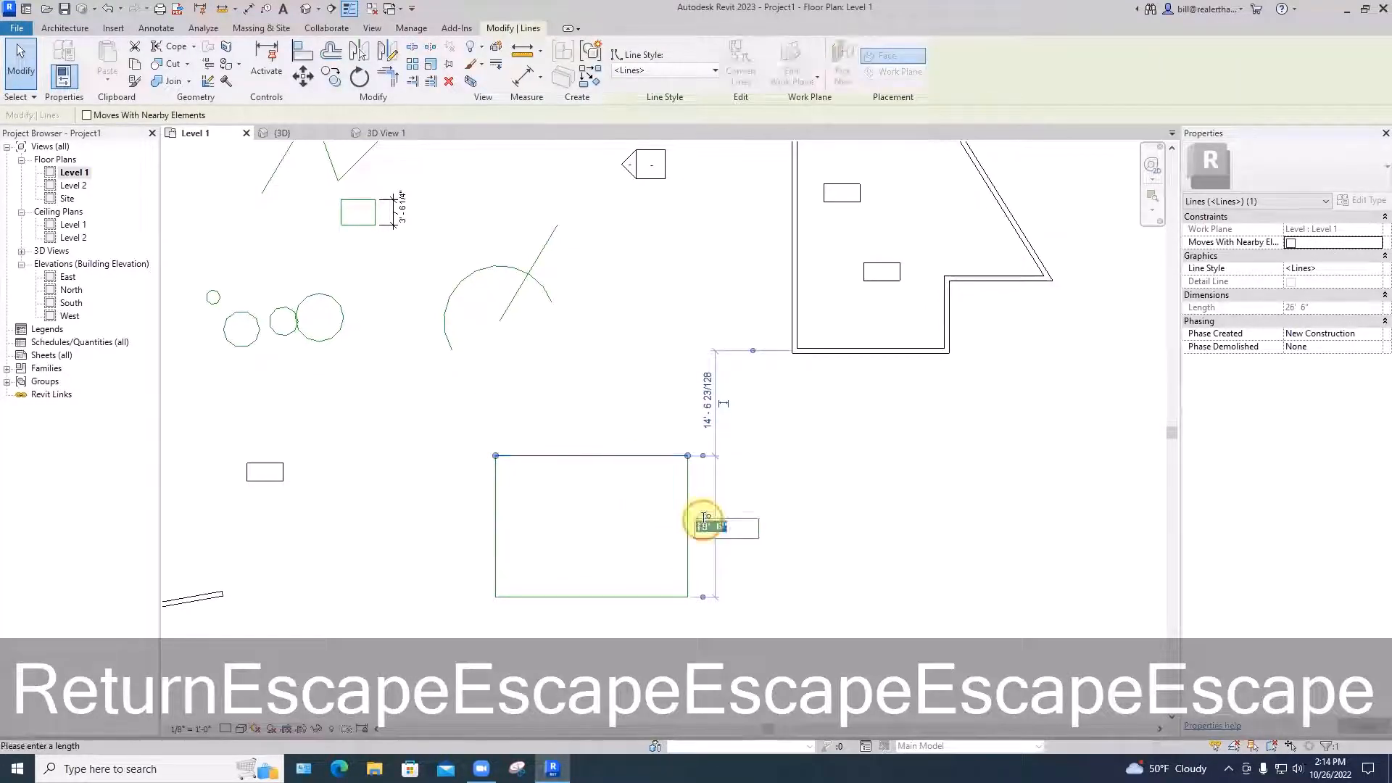
type("21'6")
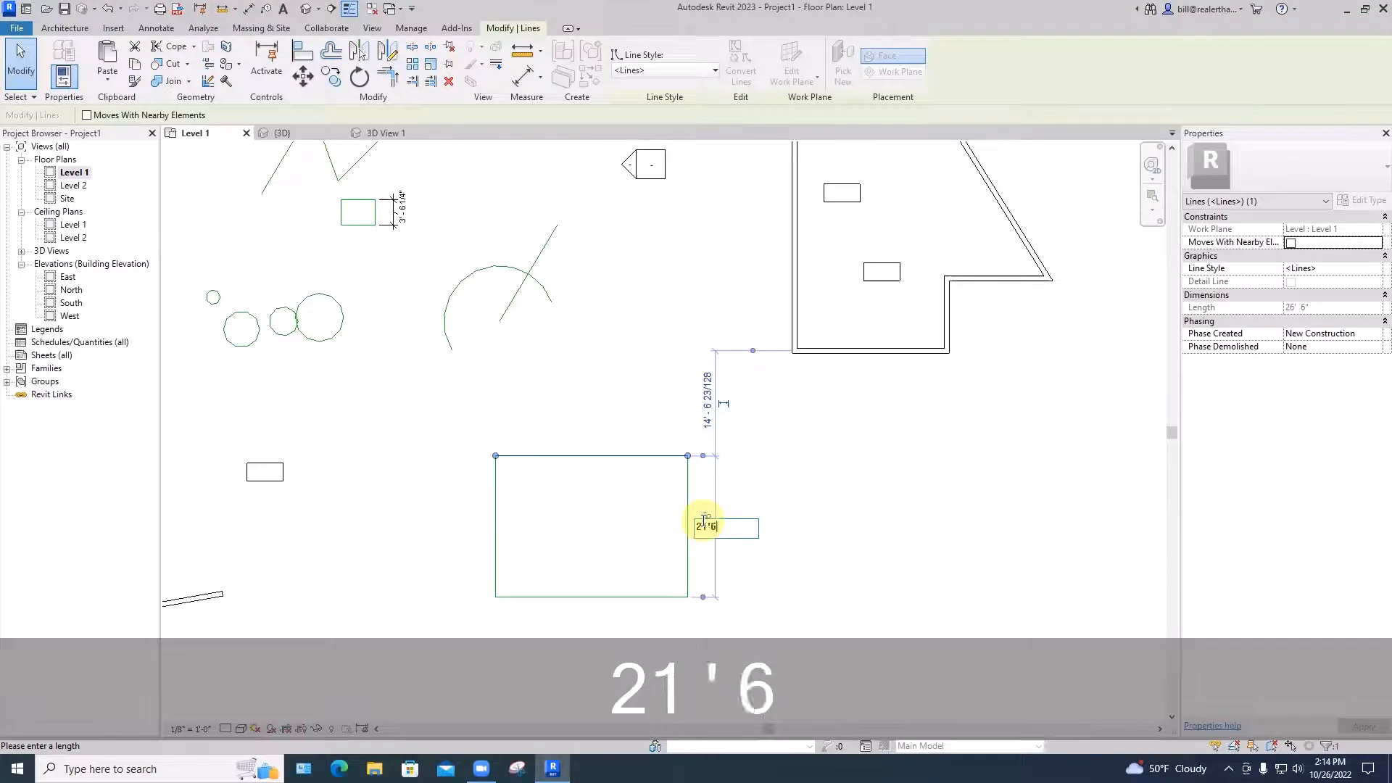
key("Return")
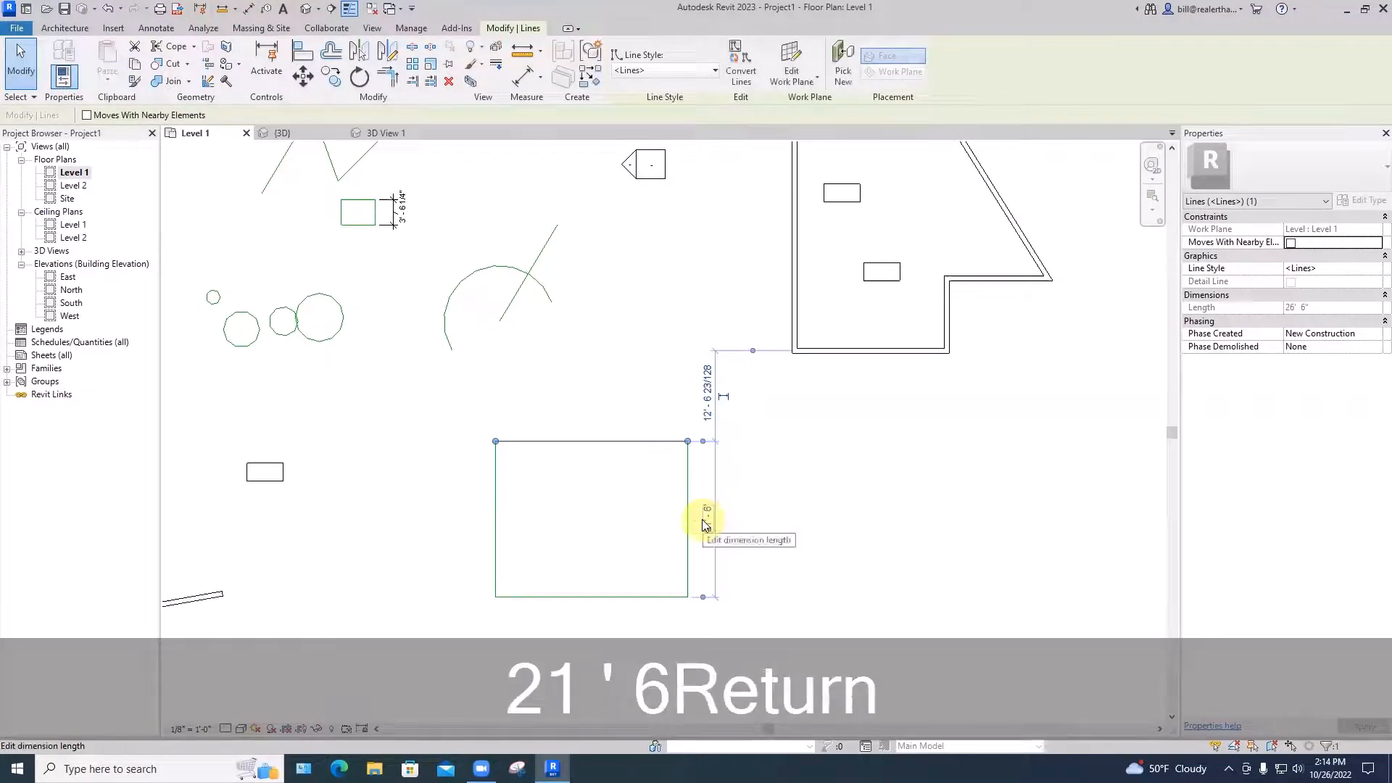
key("Escape")
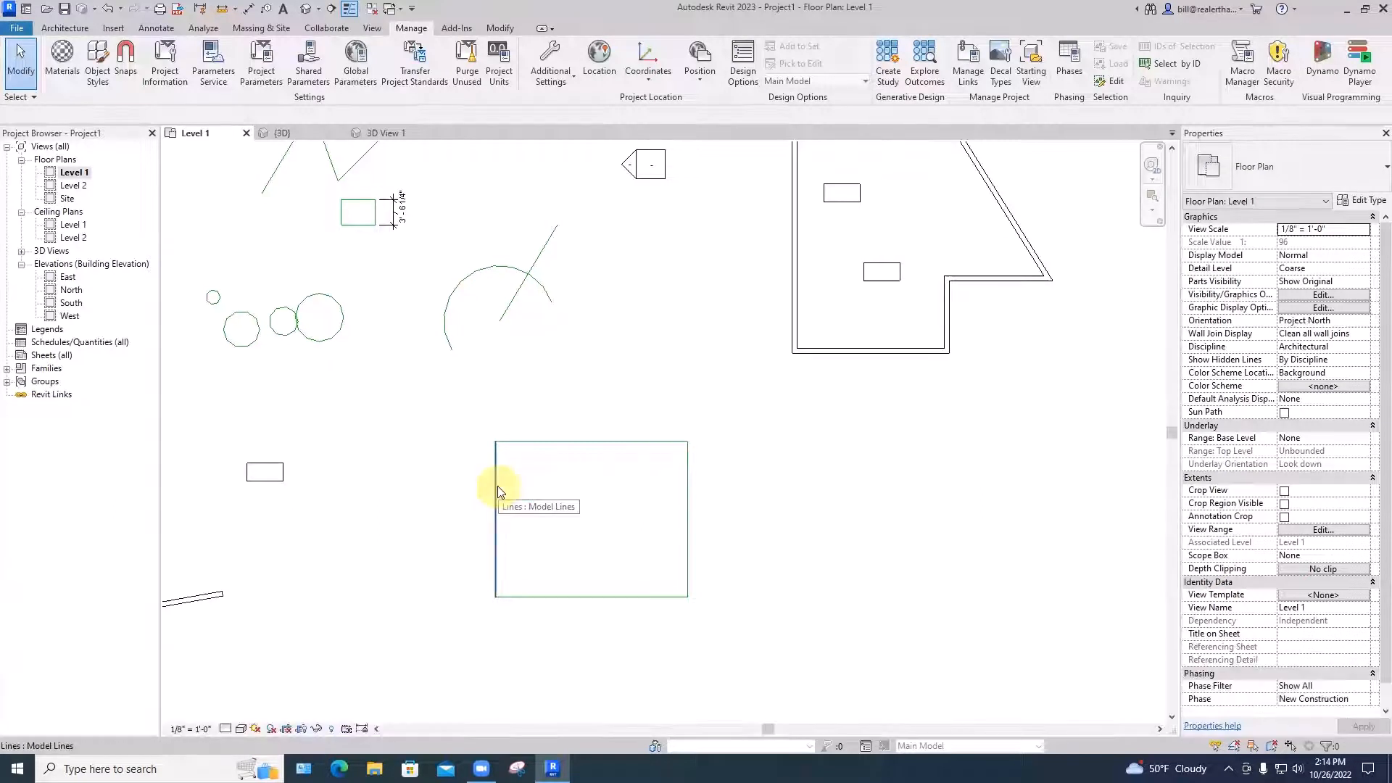
Widen the rectangle from 26'6" to 34'
left_click(686, 484)
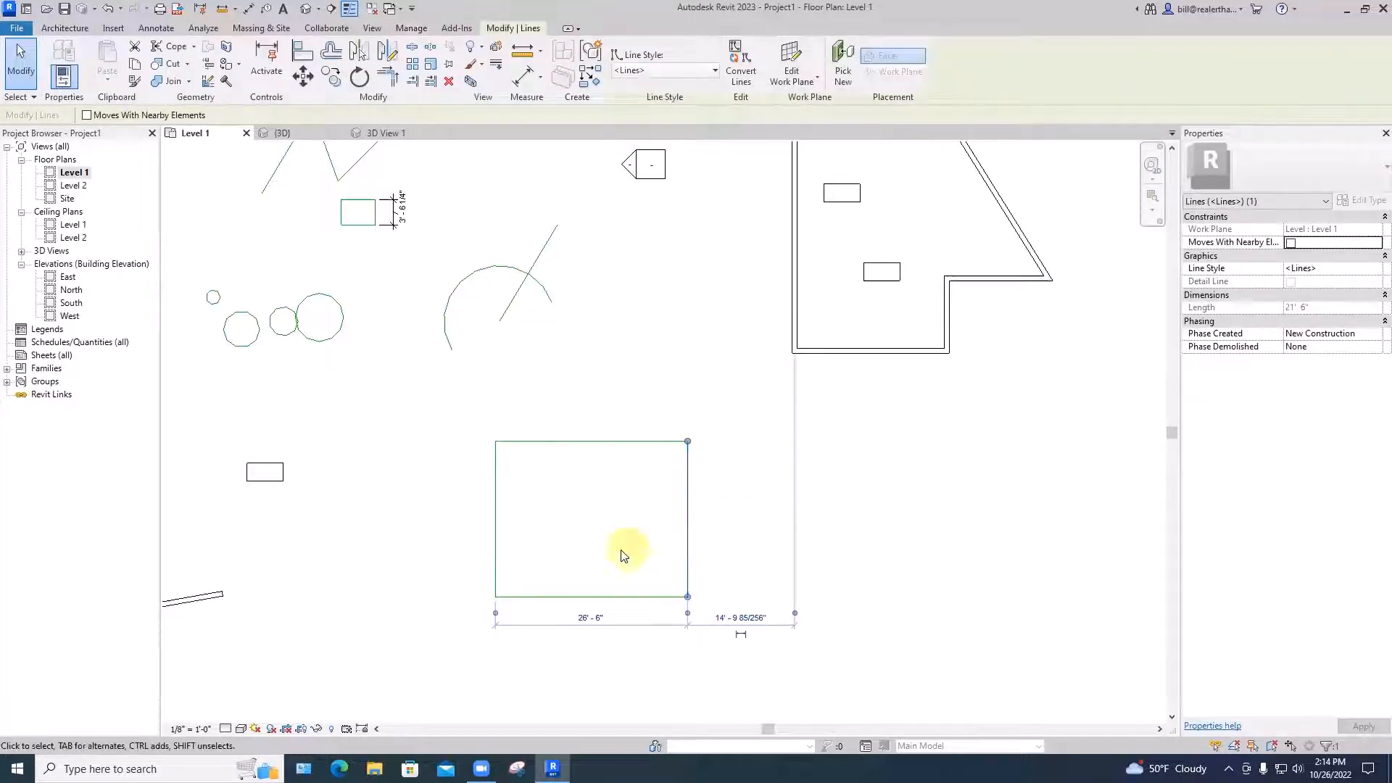
middle_click_drag(621, 556, 635, 475)
left_click(599, 538)
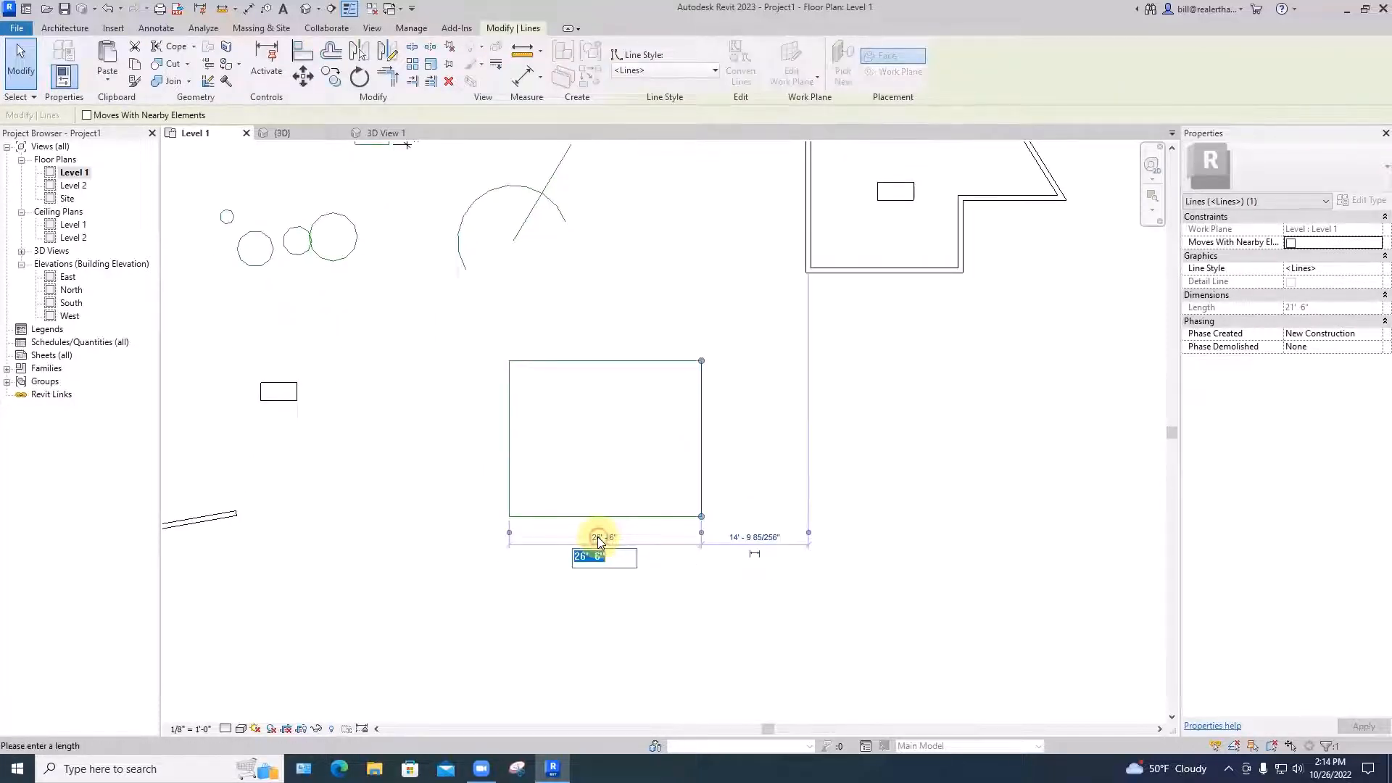
type("34")
key("Return")
left_click(657, 573)
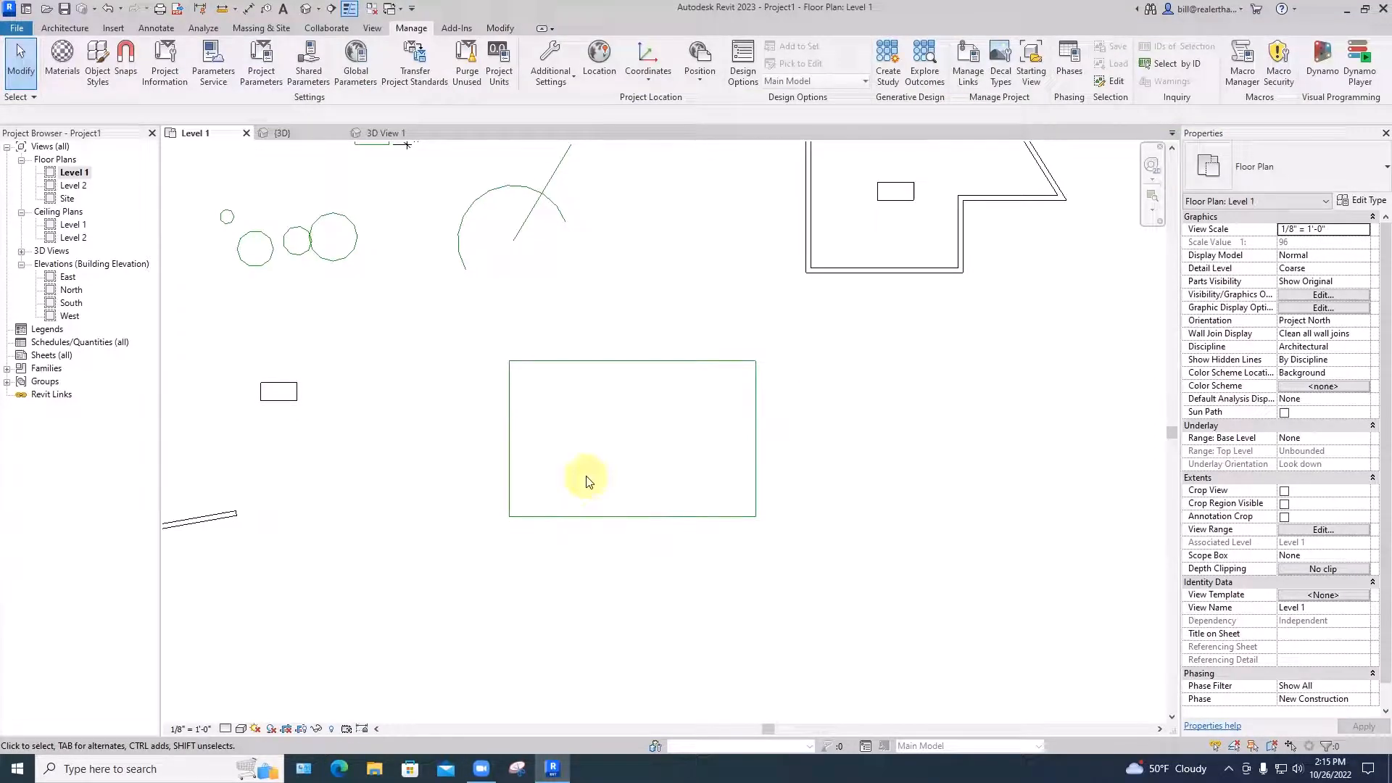
key("l")
key("i")
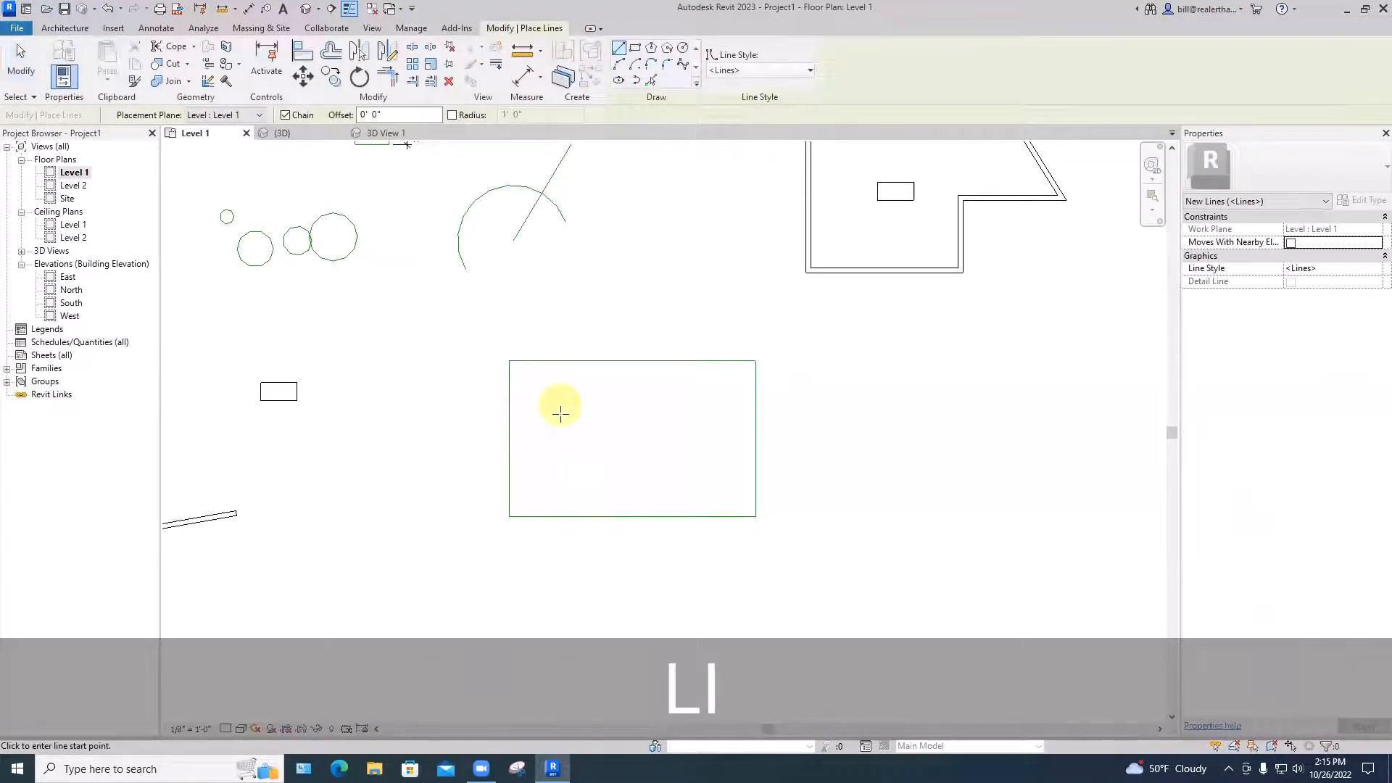
Draw a roughly 40'-2" diagonal model line from the rectangle's bottom-left to top-right corner
left_click(509, 515)
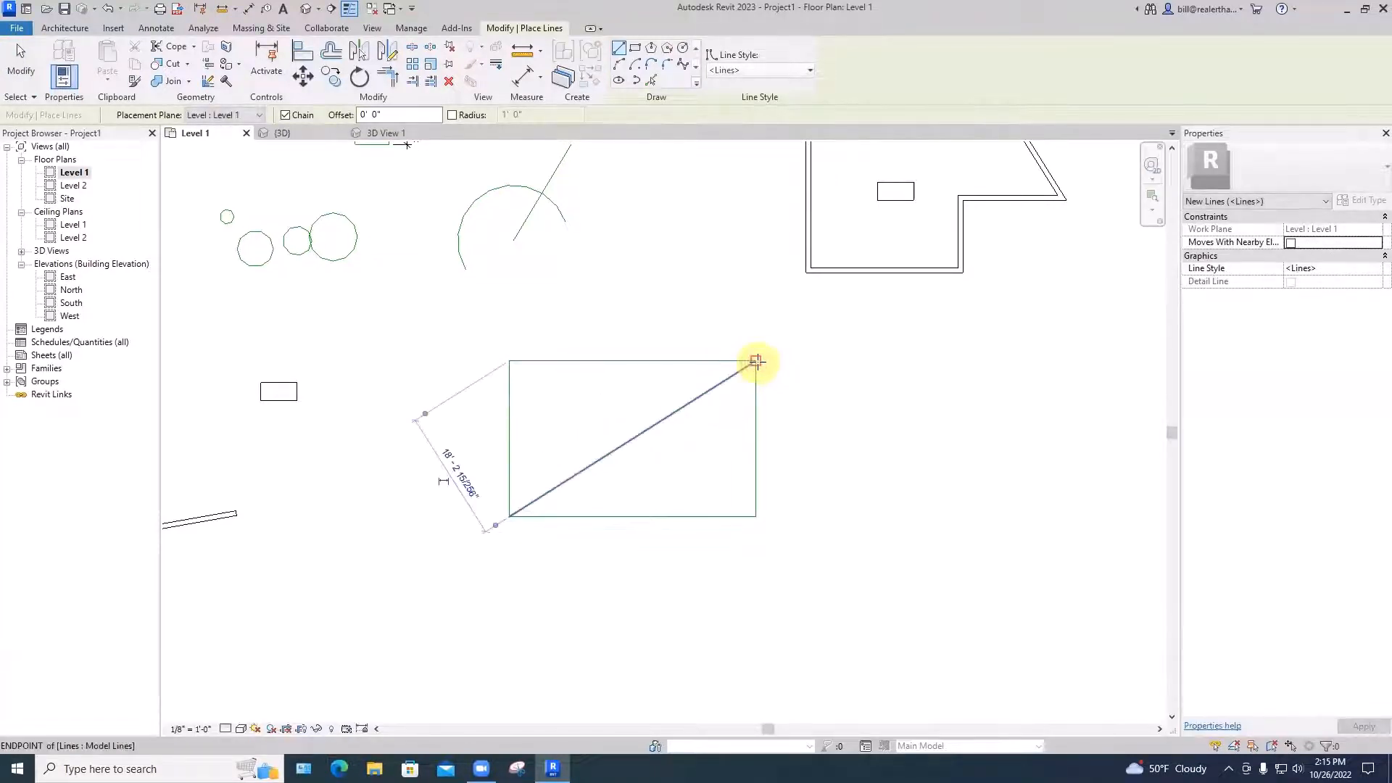
left_click(756, 362)
key("Escape")
key("Escape")
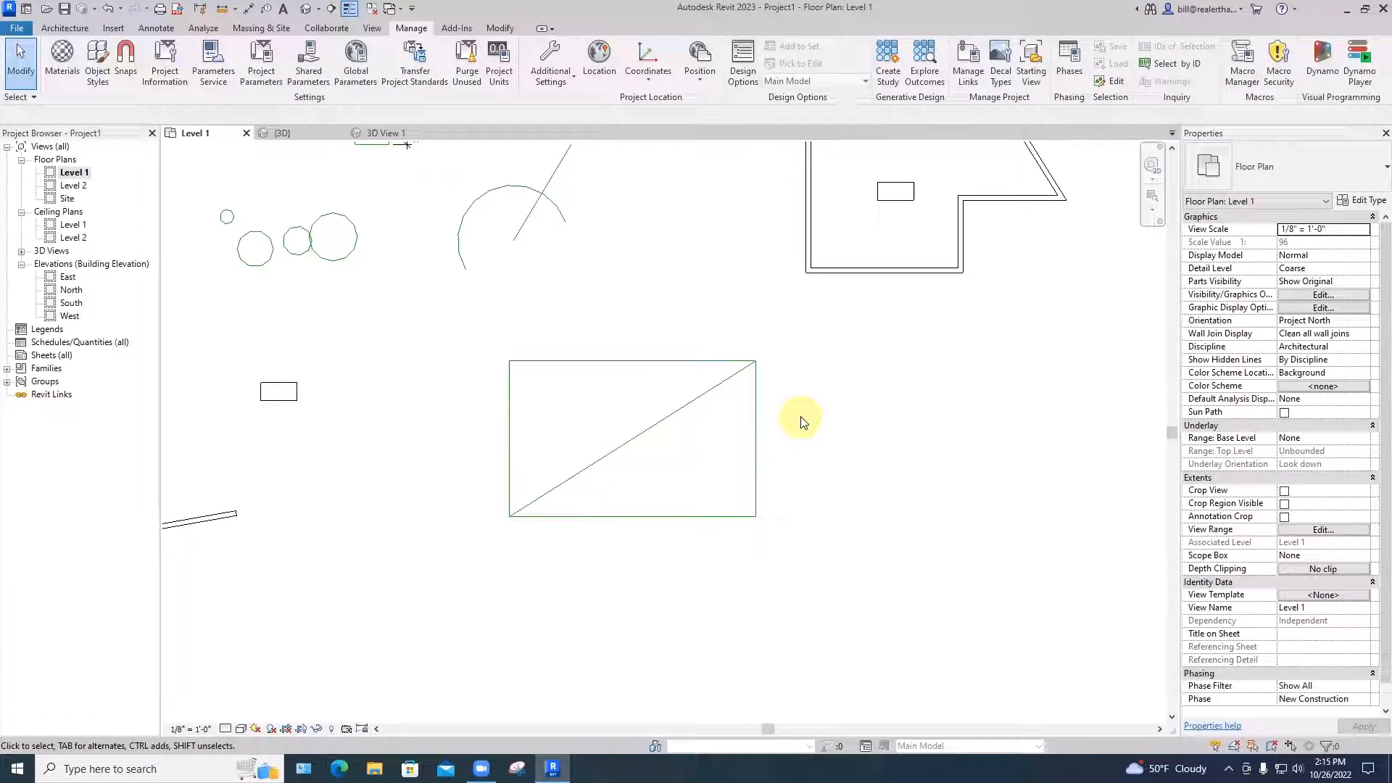
left_click(659, 433)
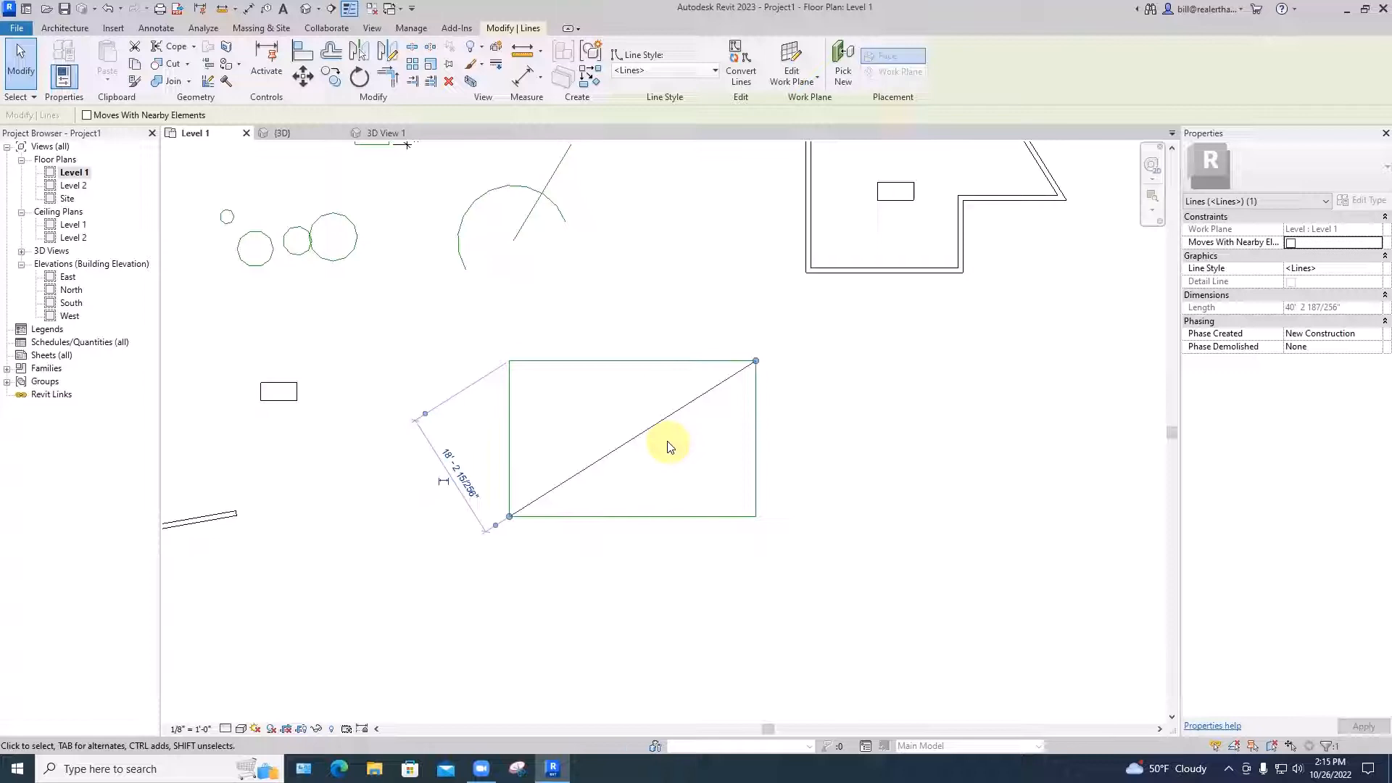
key("Escape")
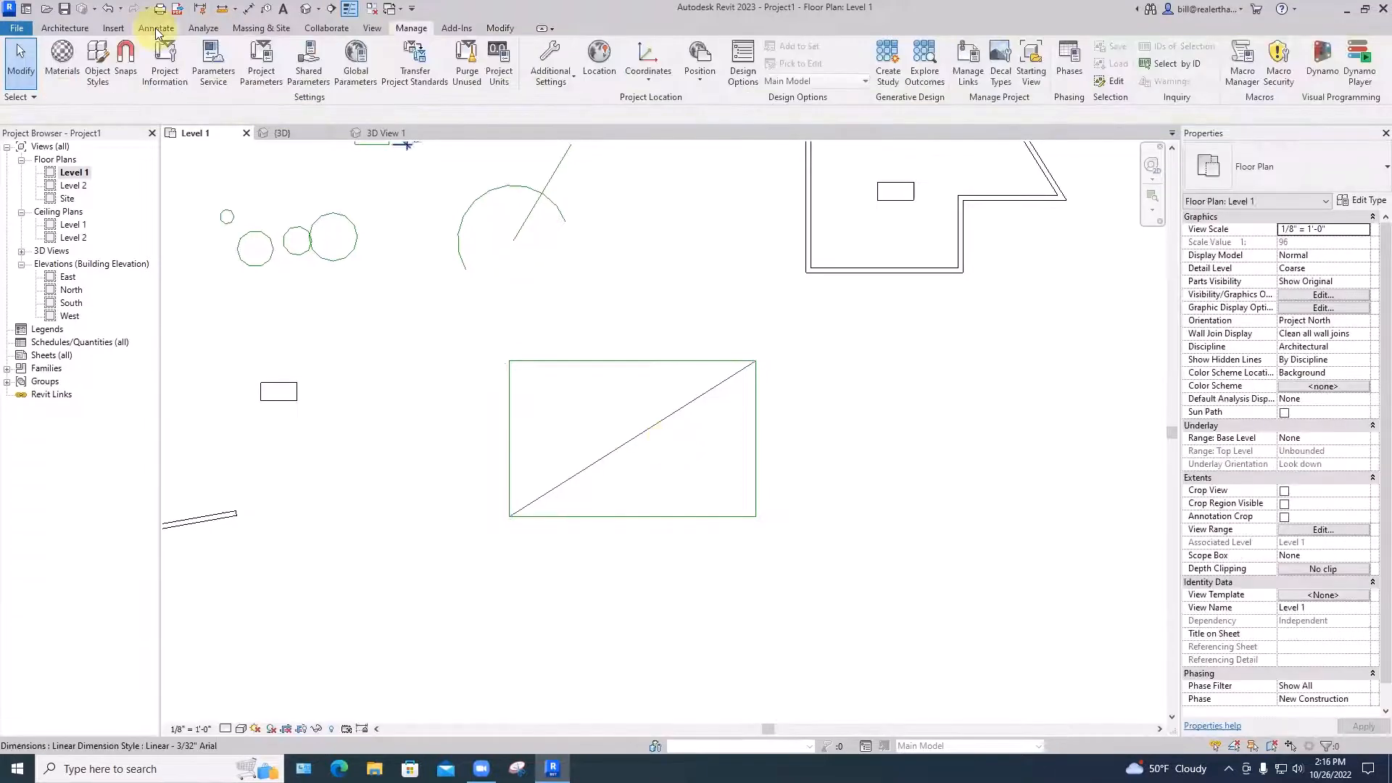
Place a 21'-6" aligned dimension between the rectangle's top and bottom edges, right of it
left_click(155, 28)
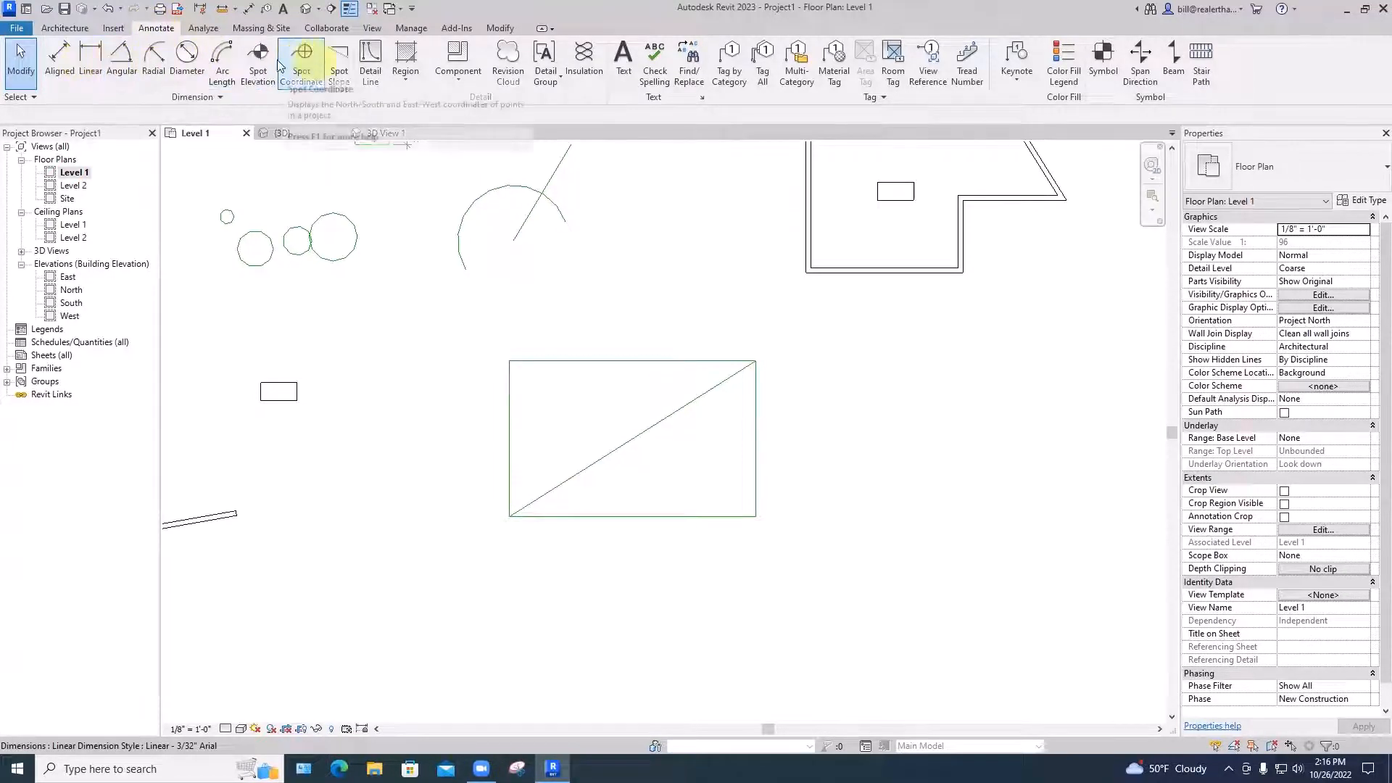
left_click(58, 63)
key("Escape")
key("Escape")
key("Escape")
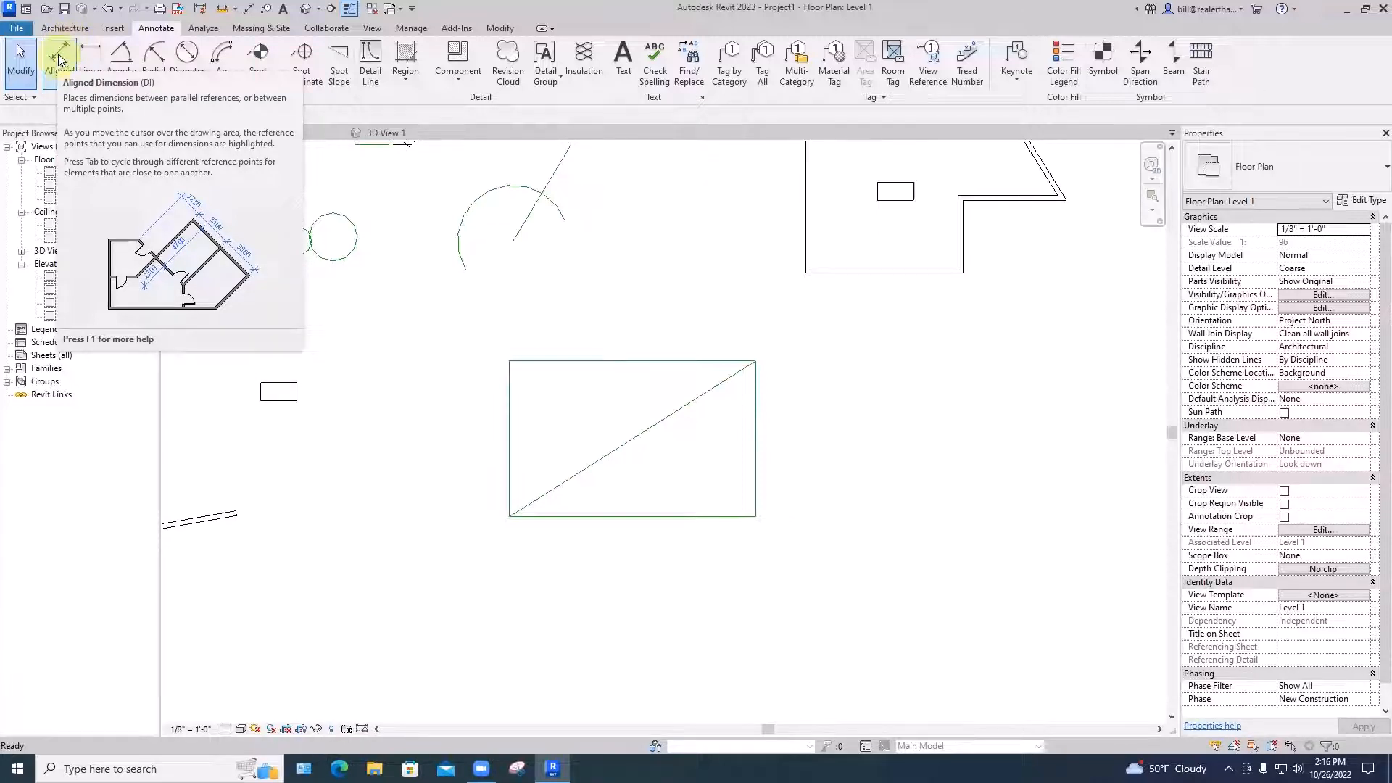
left_click(68, 44)
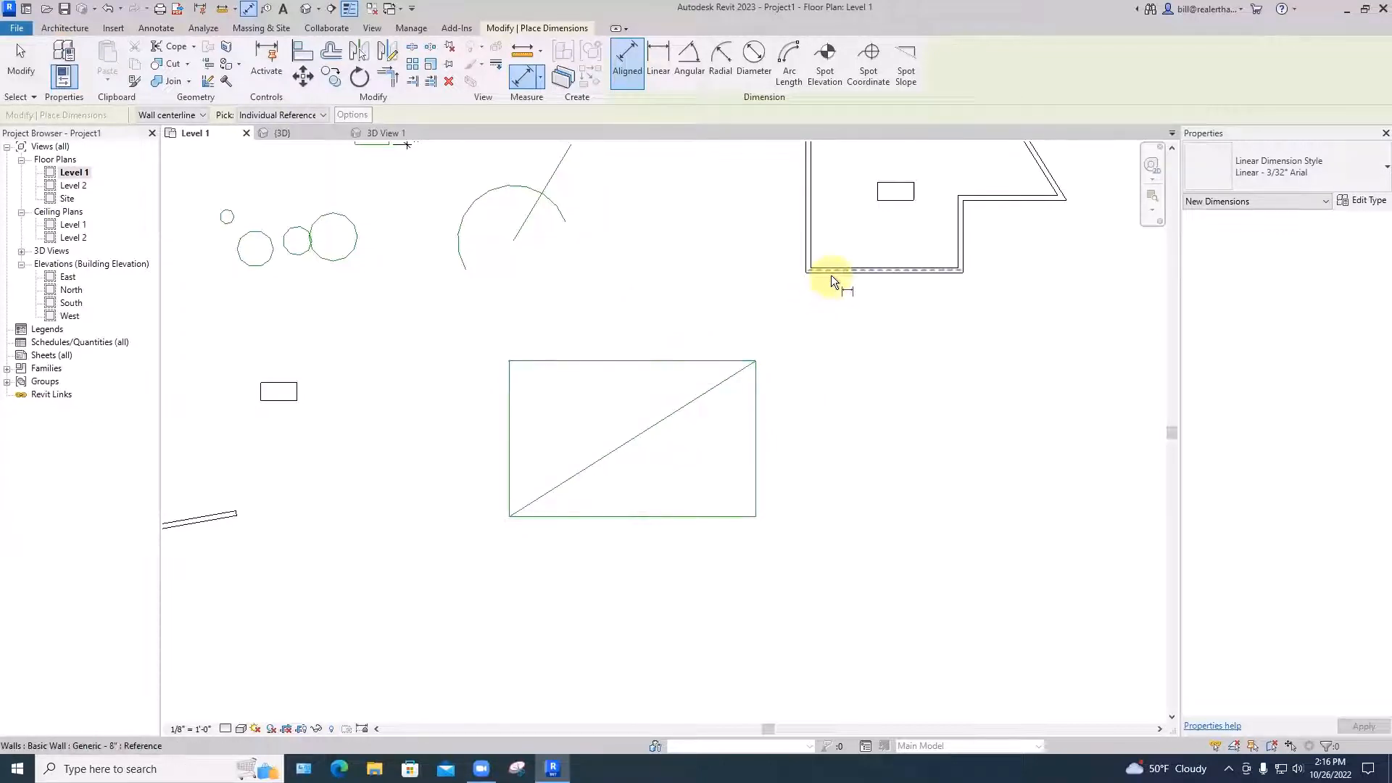
left_click(699, 359)
left_click(705, 511)
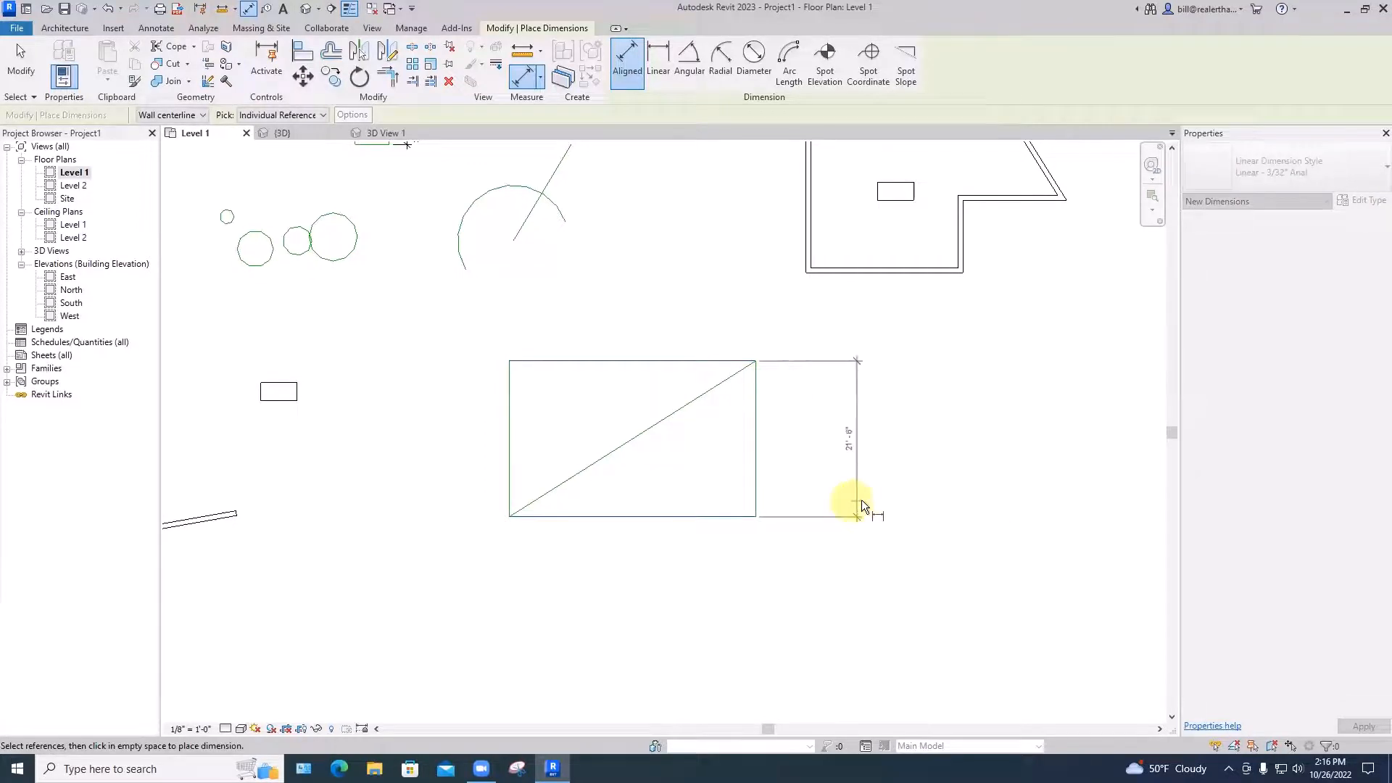
left_click(789, 504)
left_click(625, 59)
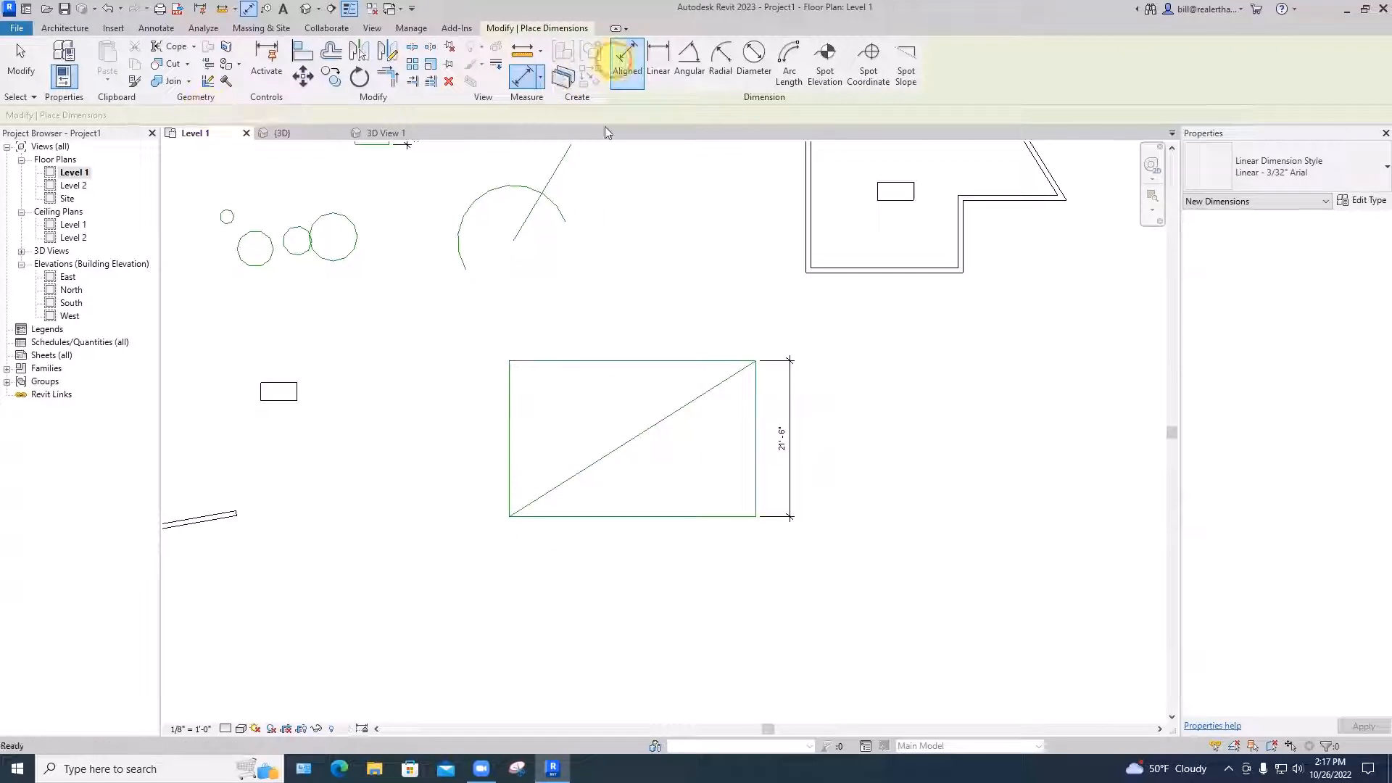
Add a 34'-0" aligned width dimension above the rectangle, then try Tab-cycling corner references
left_click(509, 385)
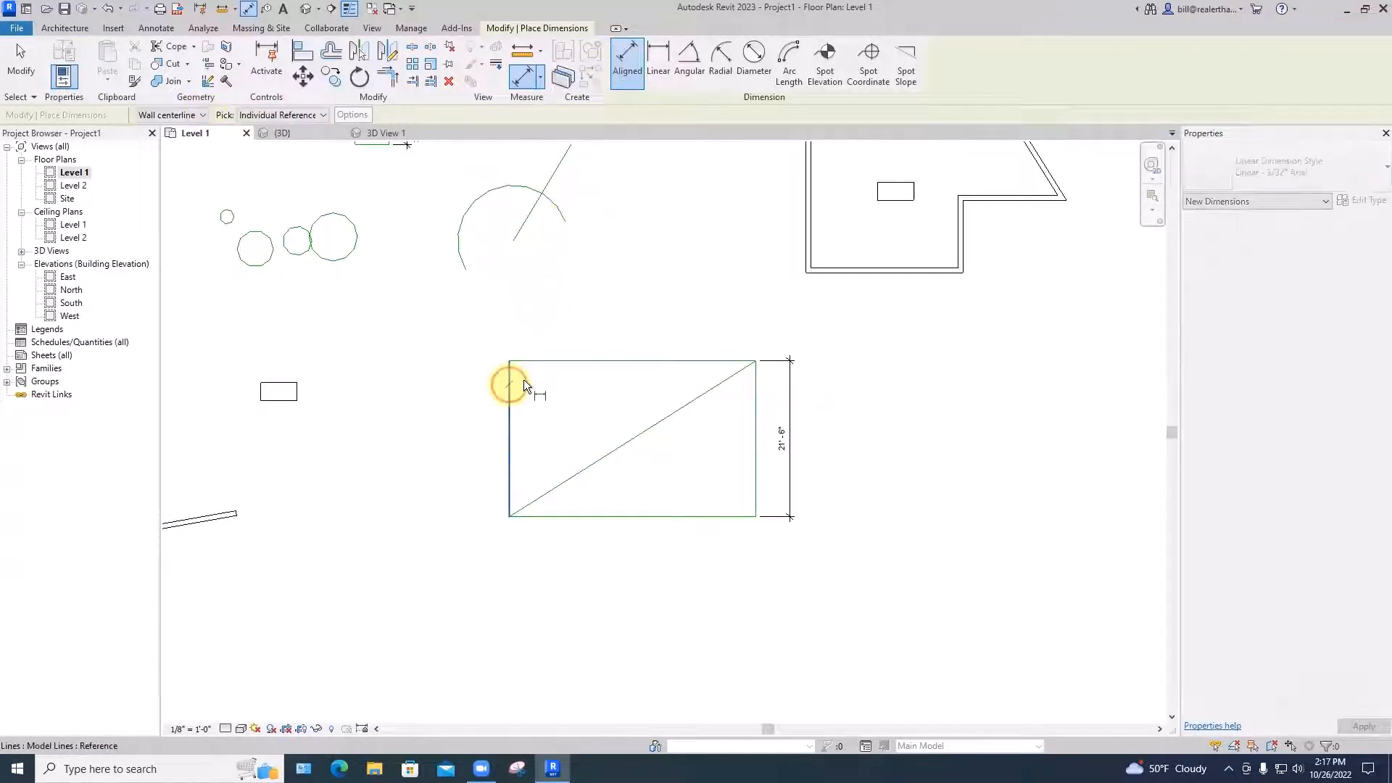
left_click(753, 385)
left_click(749, 333)
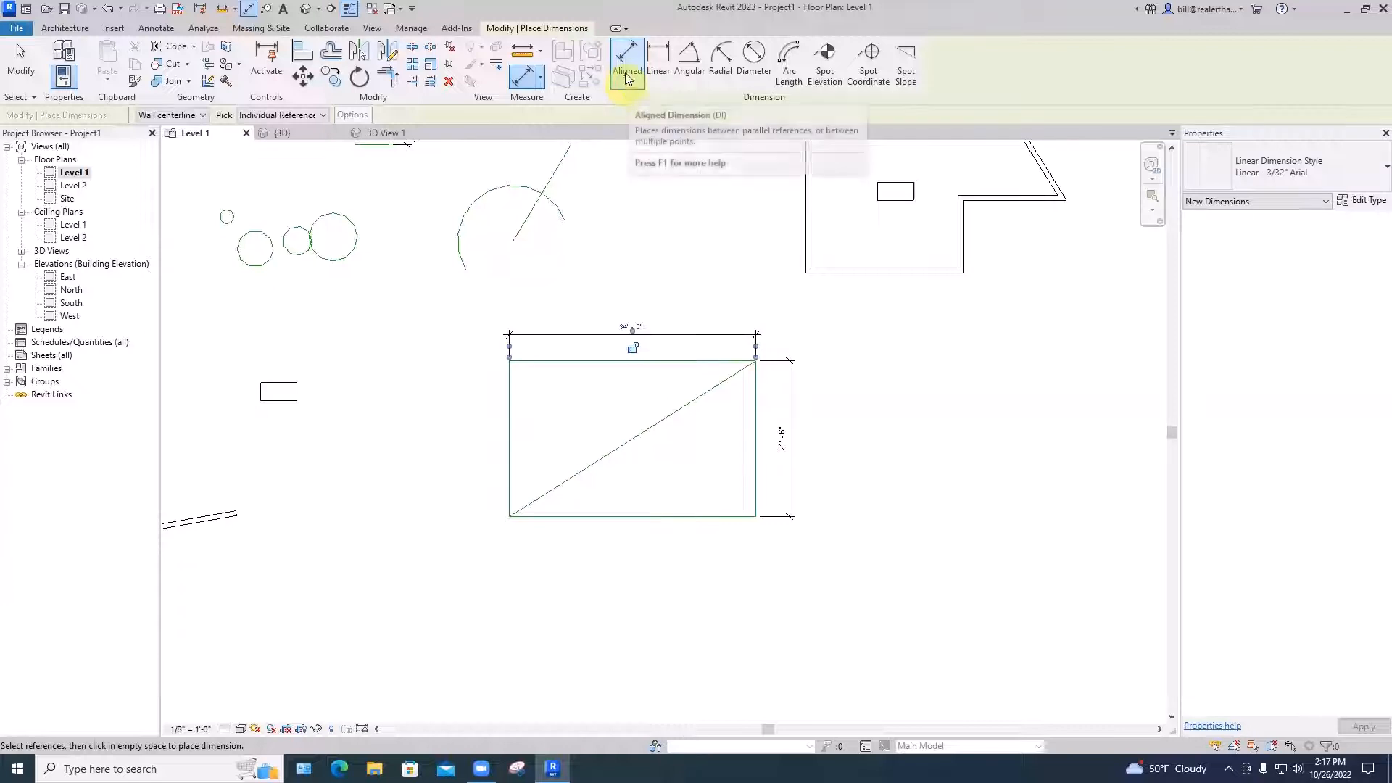
key("Escape")
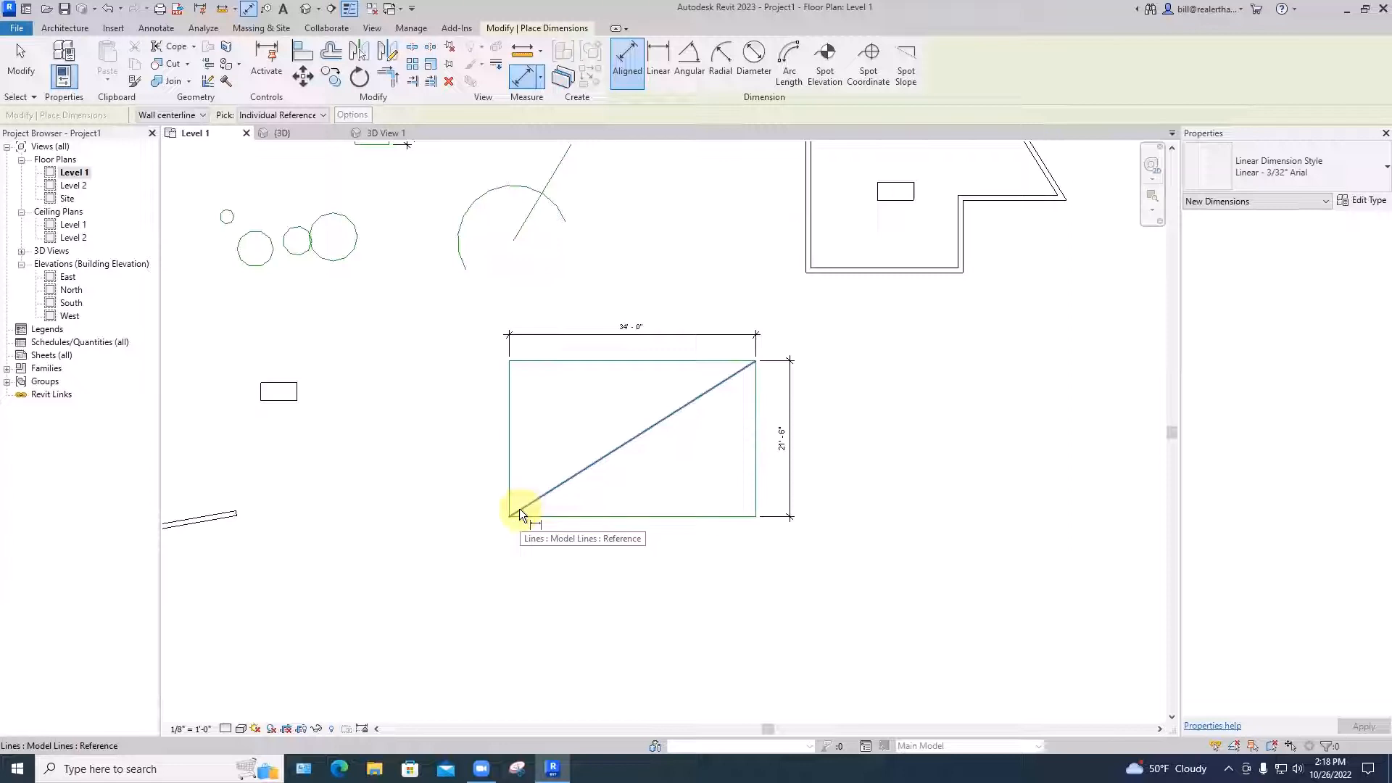
key("Tab")
key("Tab")
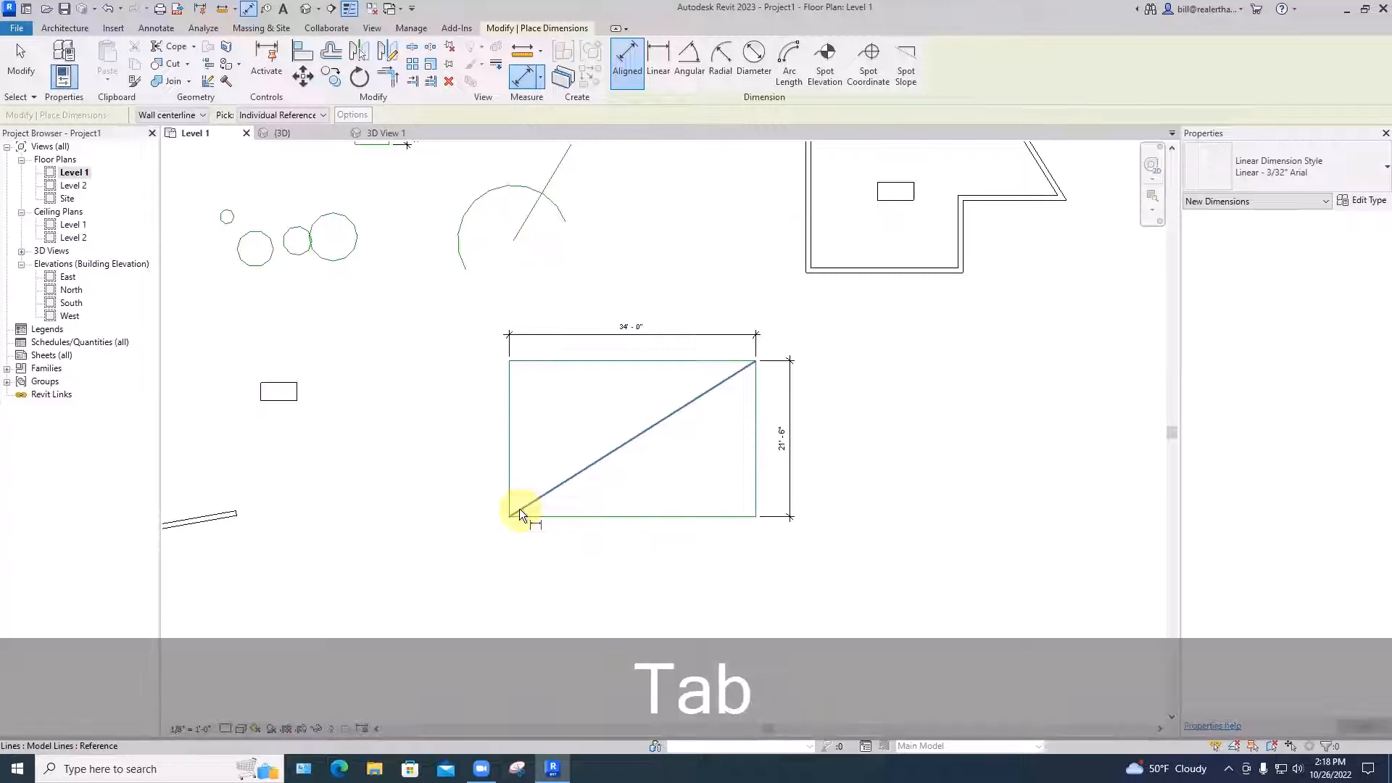
key("Tab")
key("Tab")
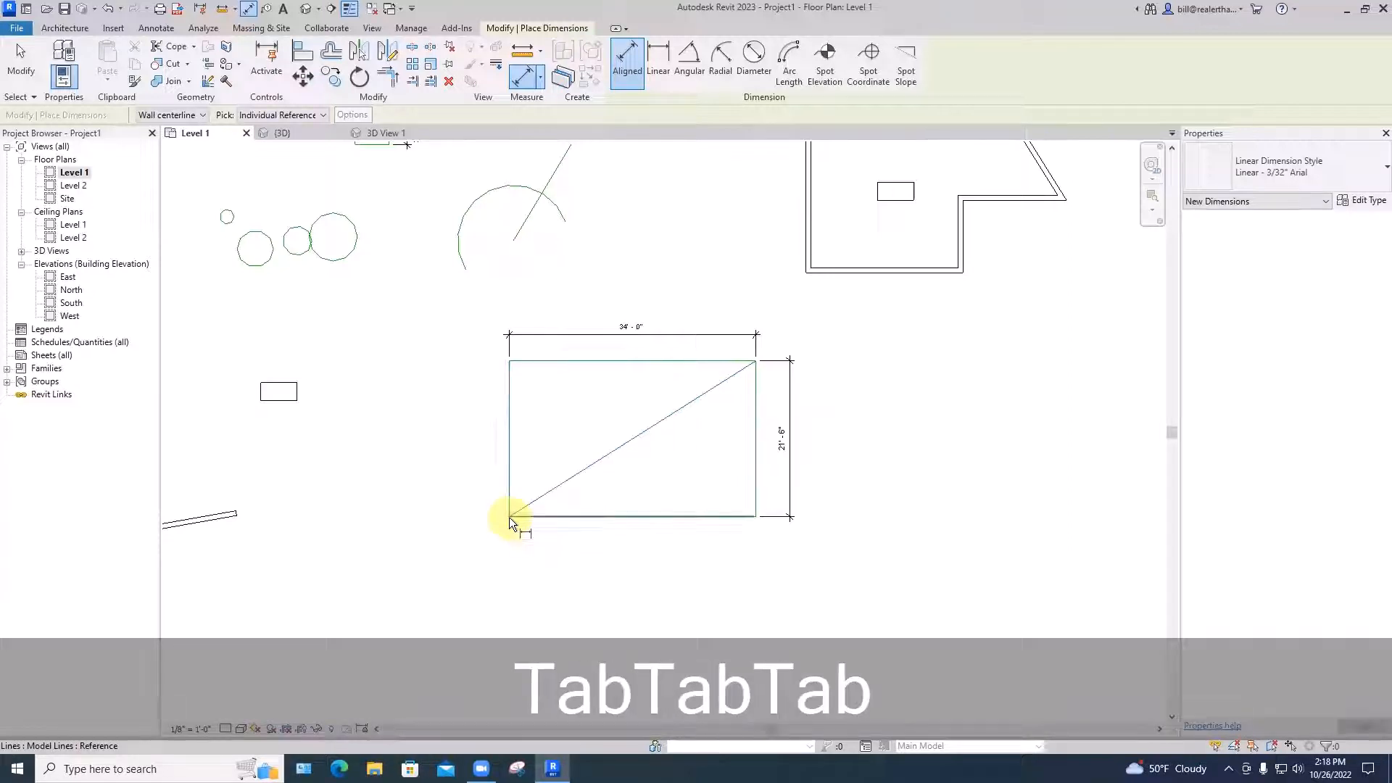
key("Escape")
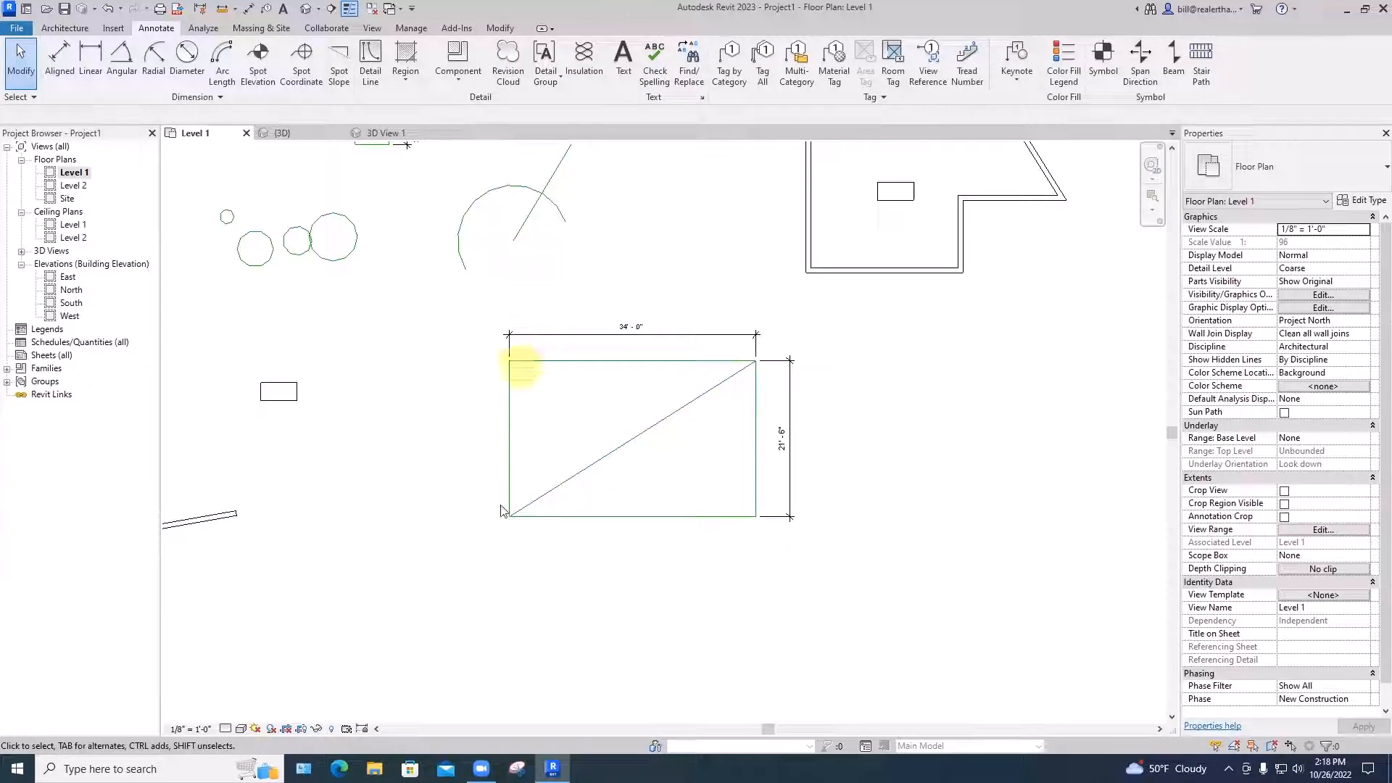
Place a 40'-2 23/32" aligned dimension from the diagonal's bottom-left corner to its top-right corner, set above-left of the line
left_click(60, 58)
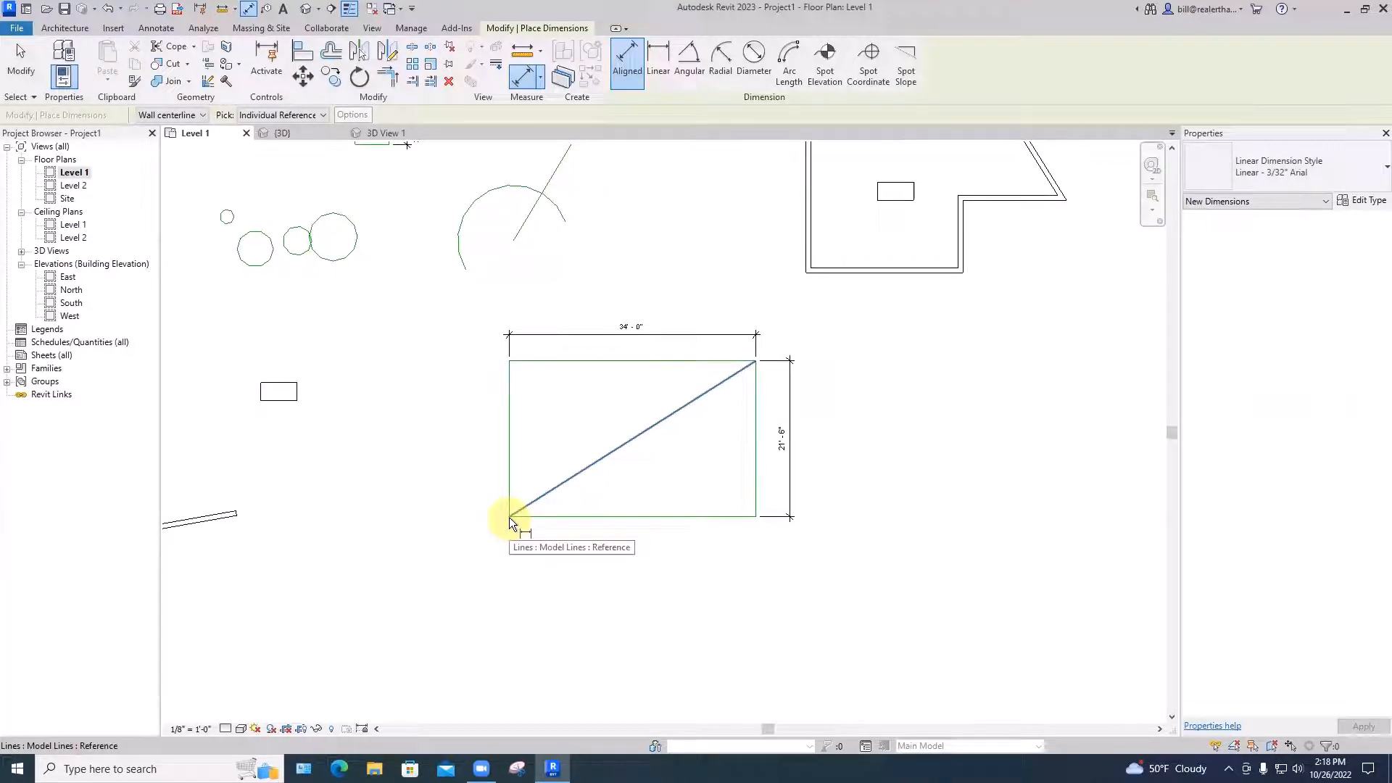
key("Tab")
key("Tab")
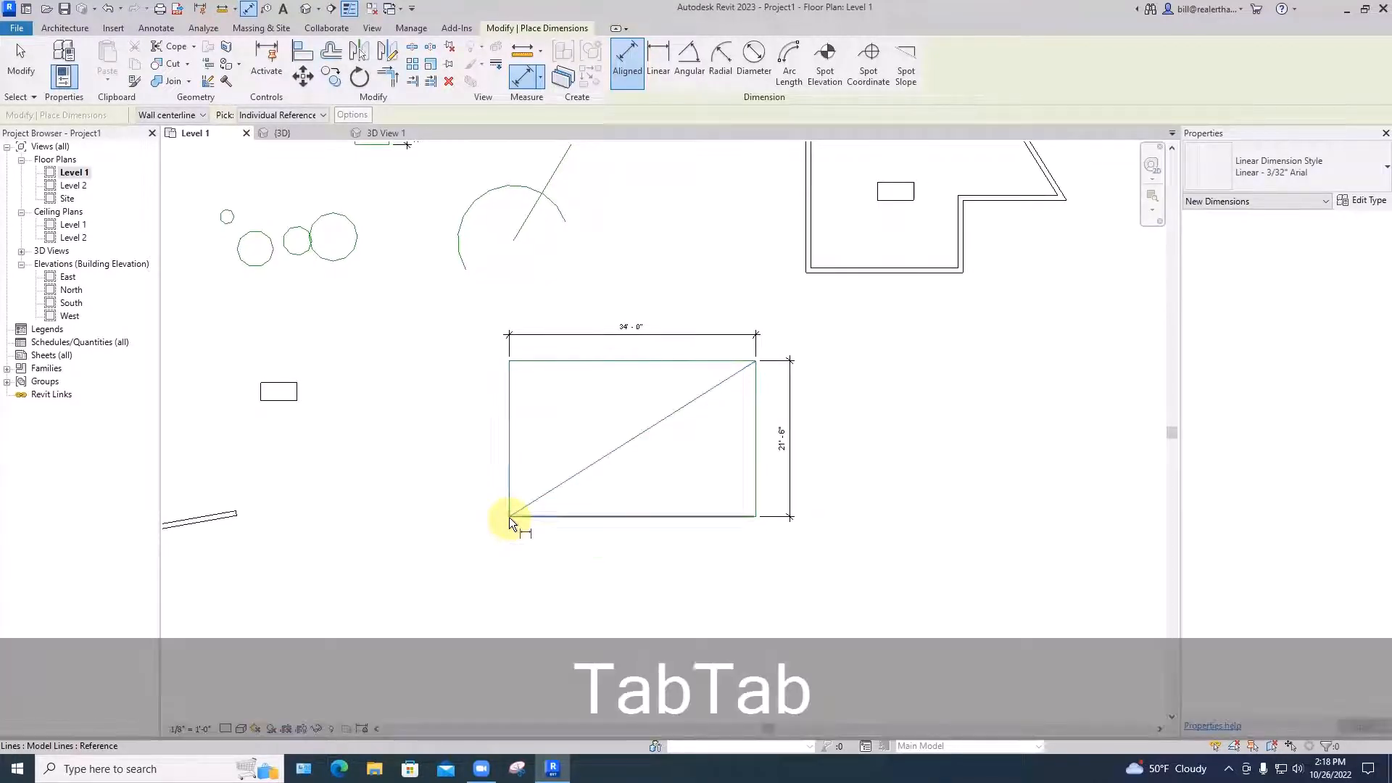
key("Tab")
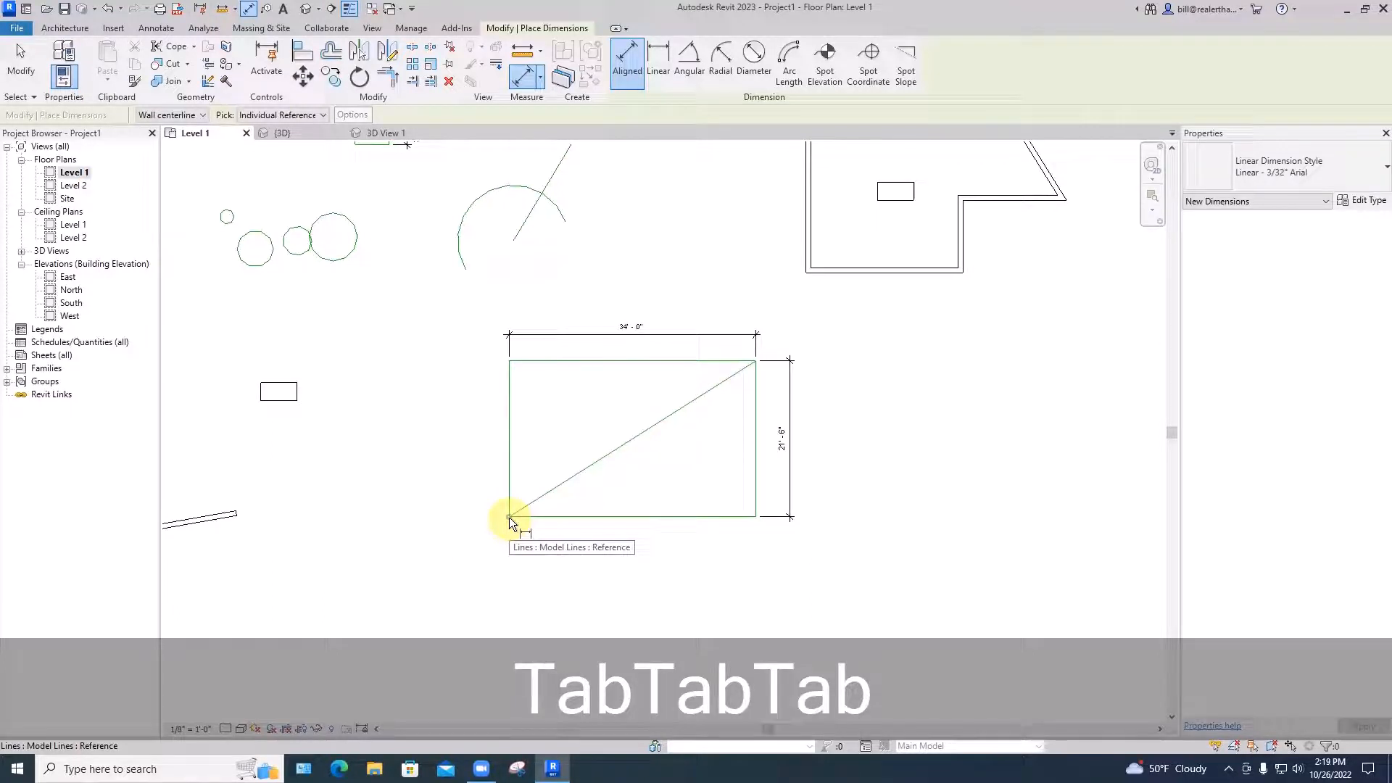
left_click(509, 516)
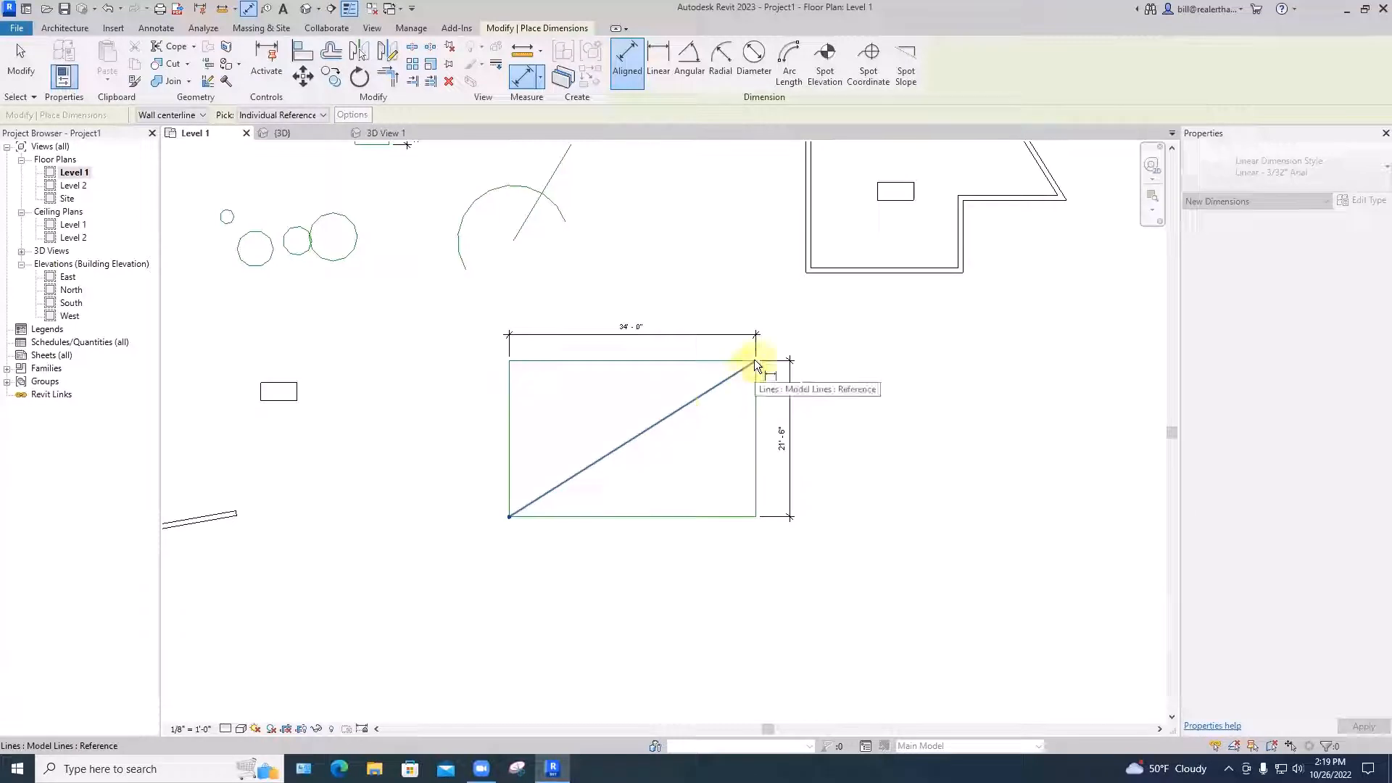
key("Tab")
key("Tab")
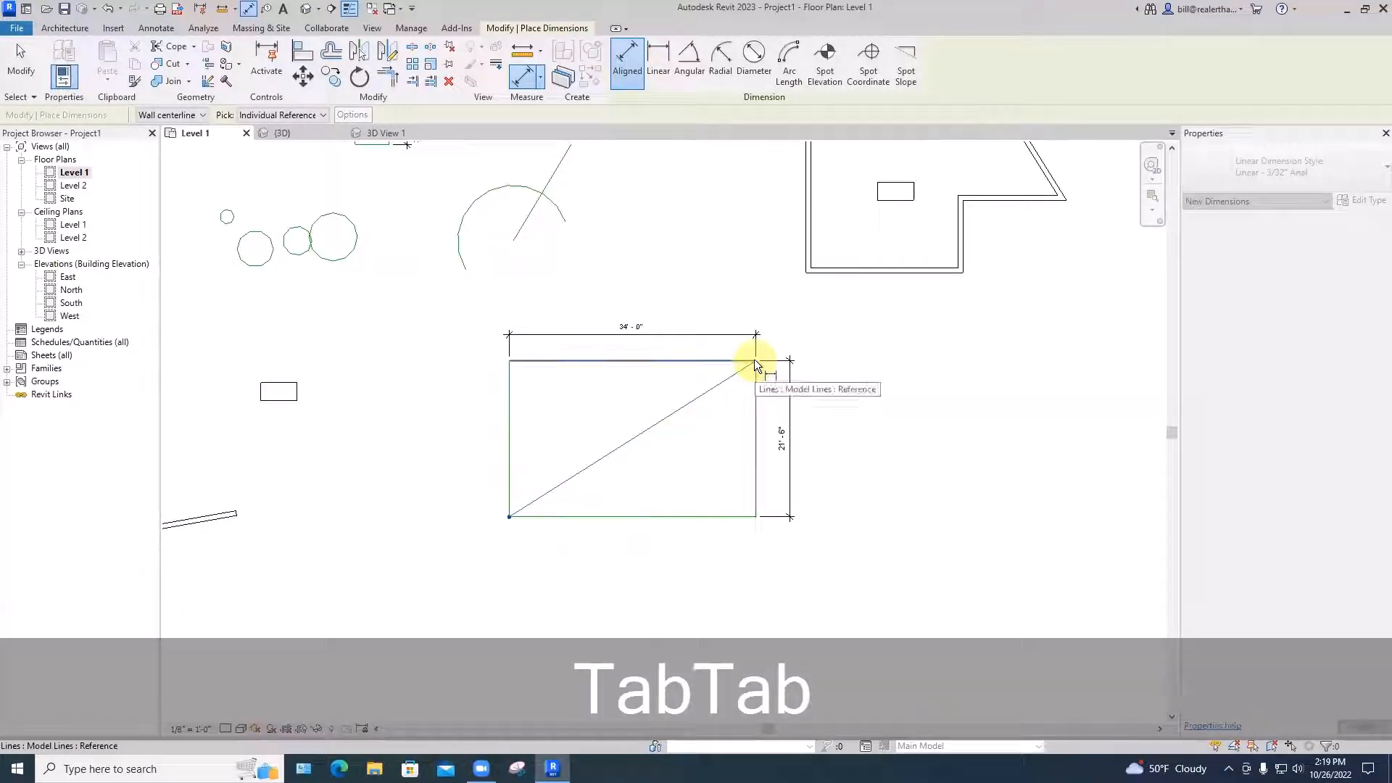
key("Tab")
left_click(755, 362)
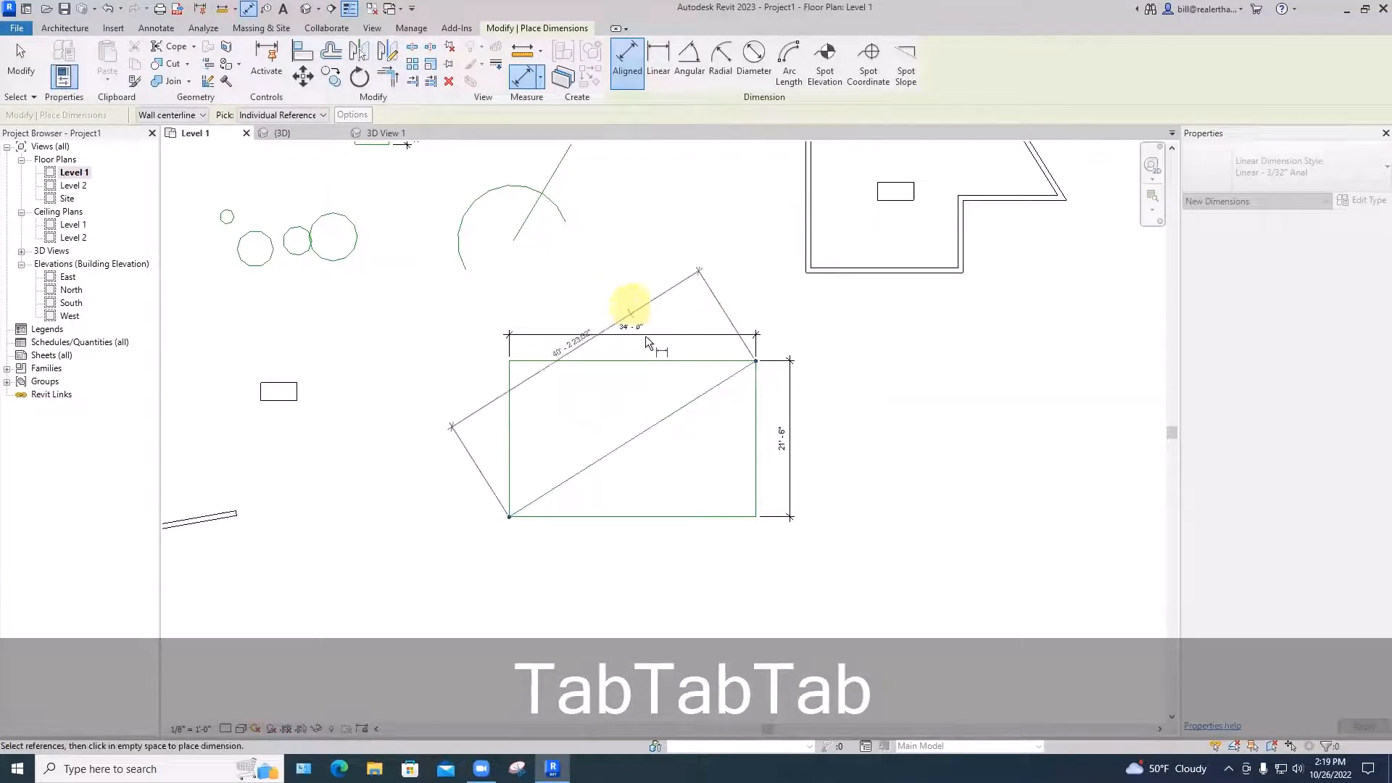
left_click(655, 394)
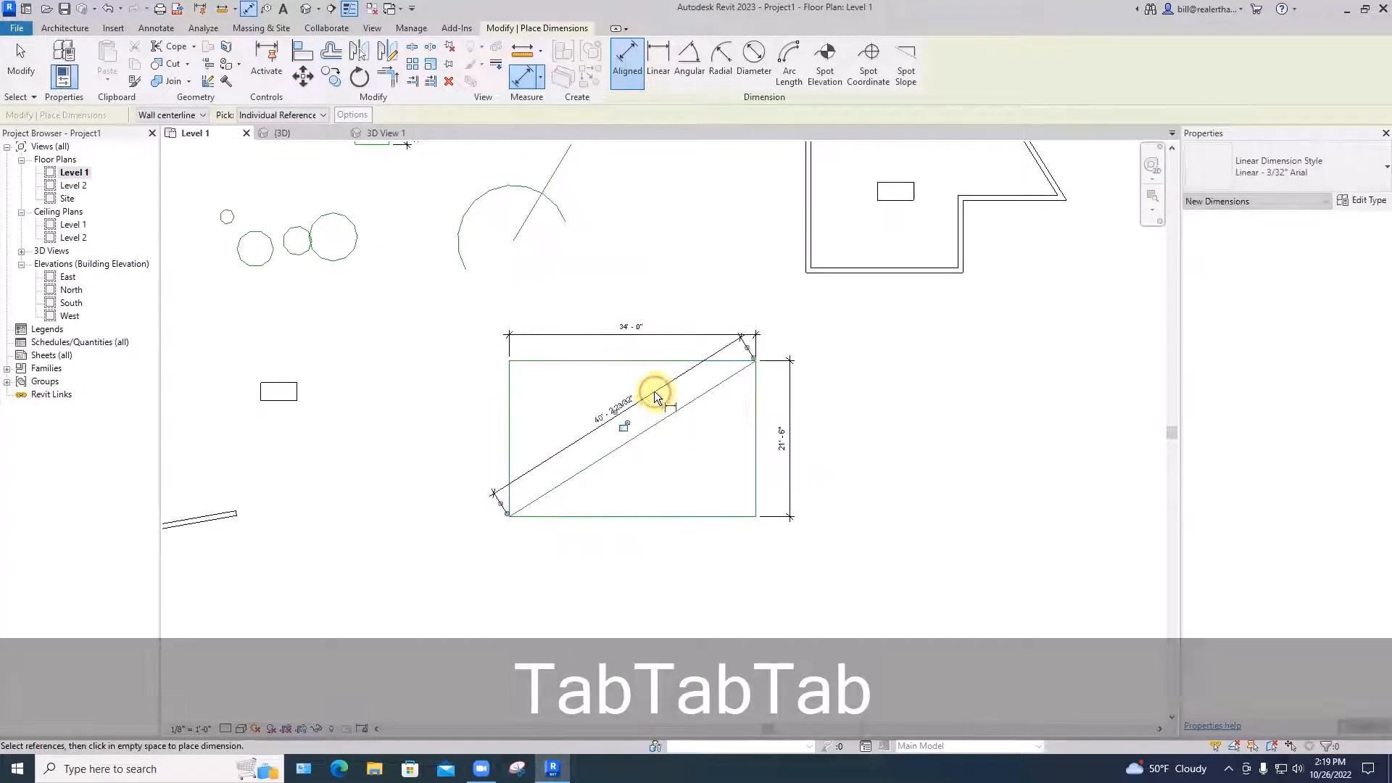
key("Escape")
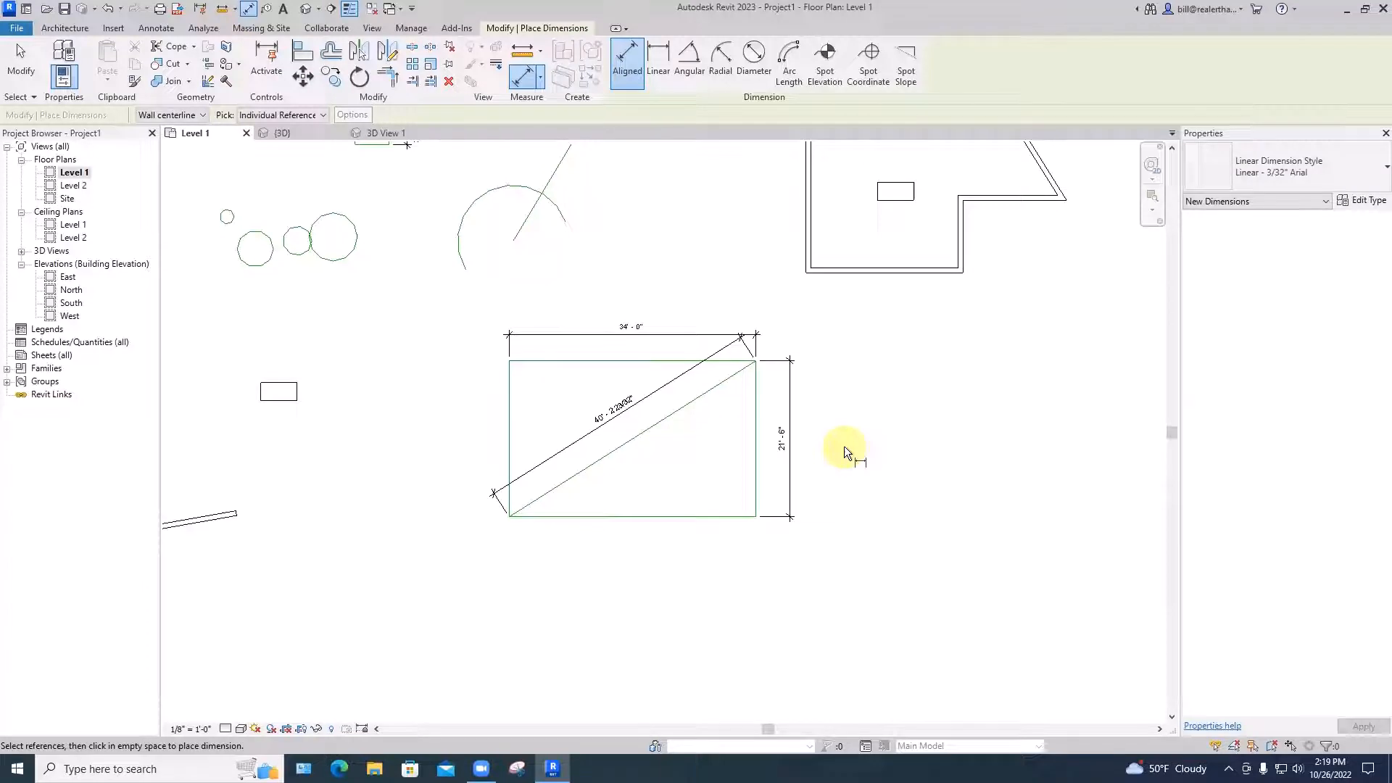
key("Escape")
scroll(844, 447, "down", 2)
middle_click_drag(846, 447, 692, 443)
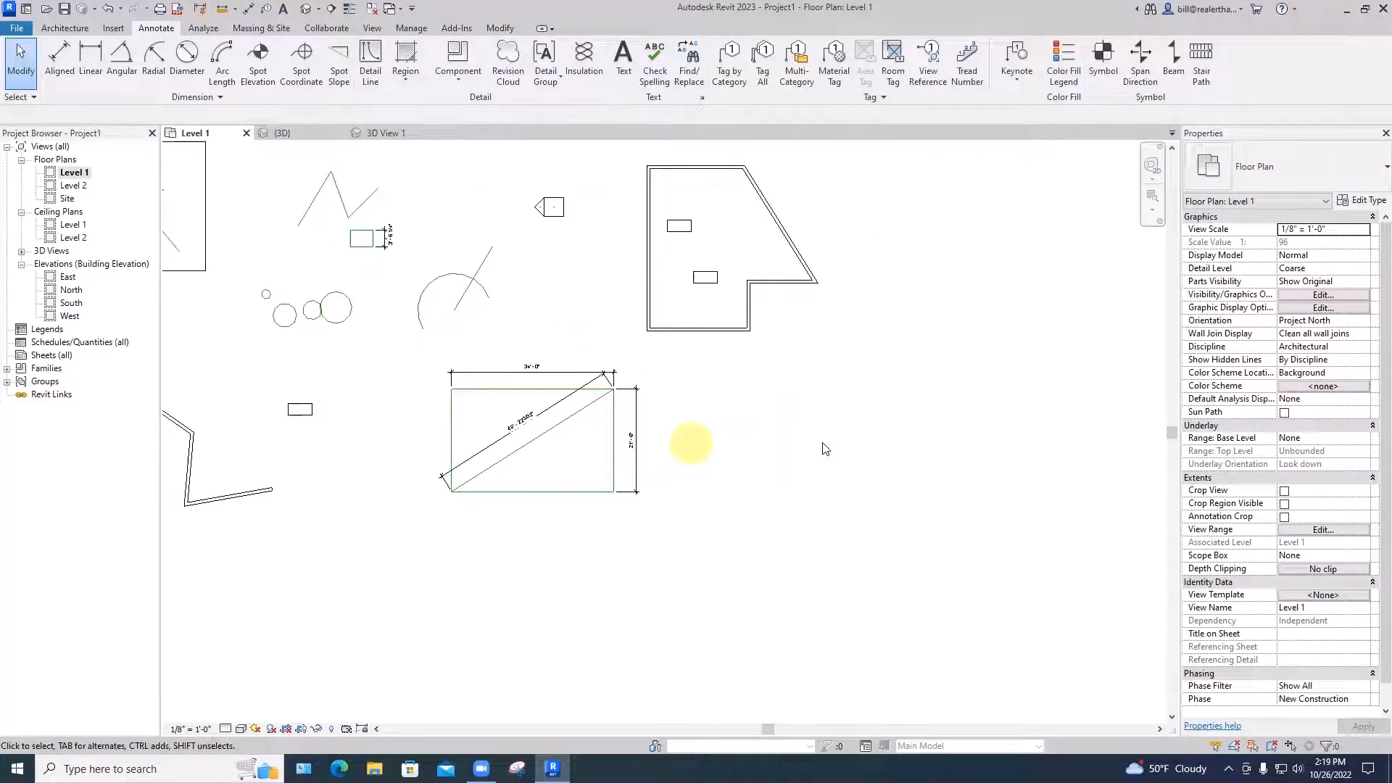
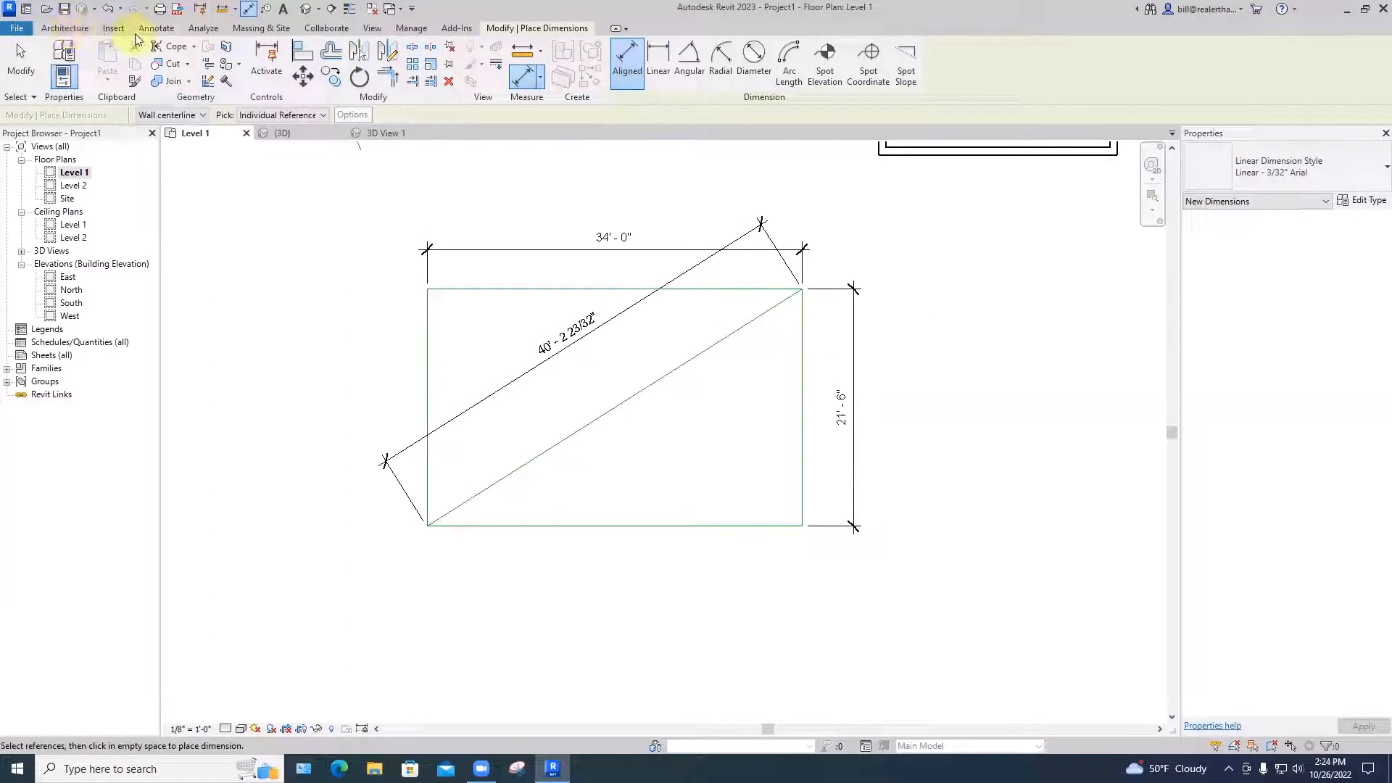
Start the Annotate Detail Line tool, dismissing the Project Not Saved Recently reminder without saving
left_click(162, 32)
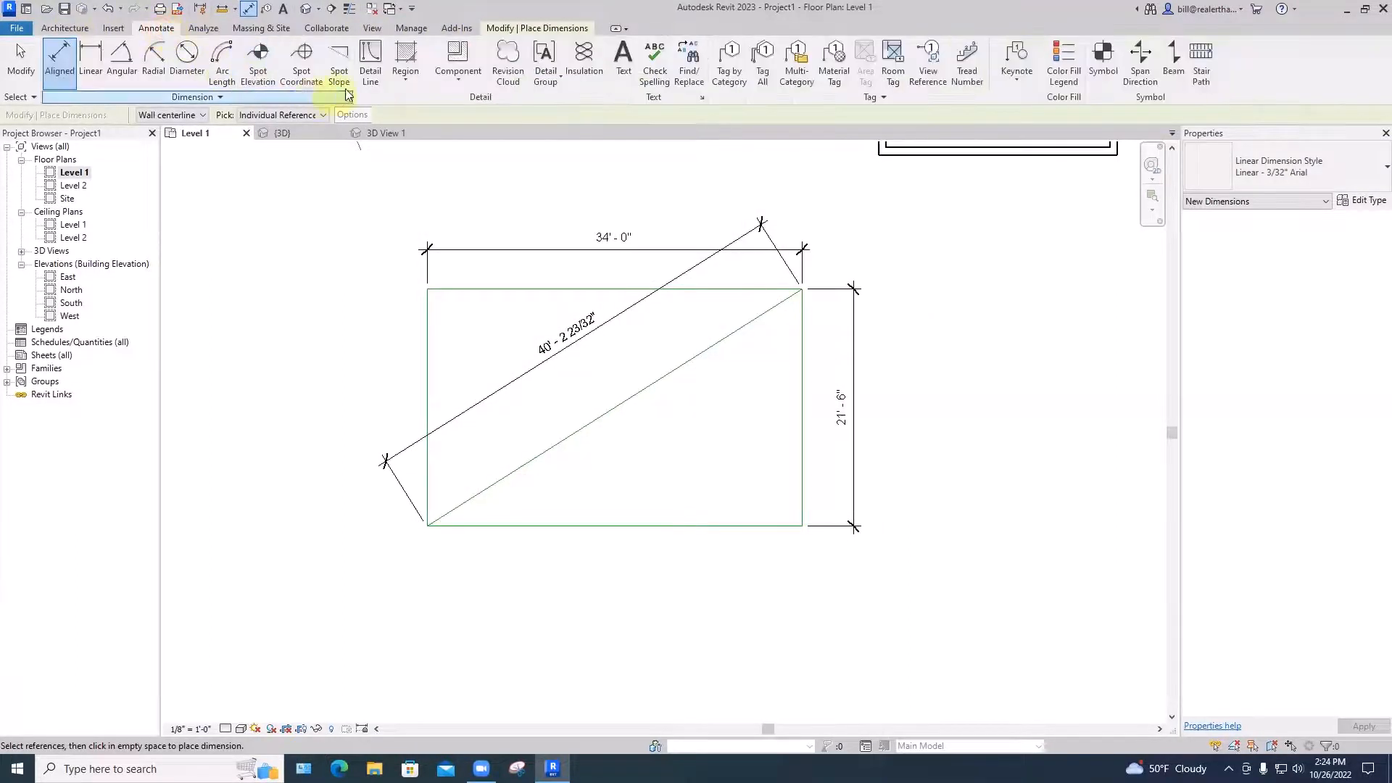
left_click(368, 68)
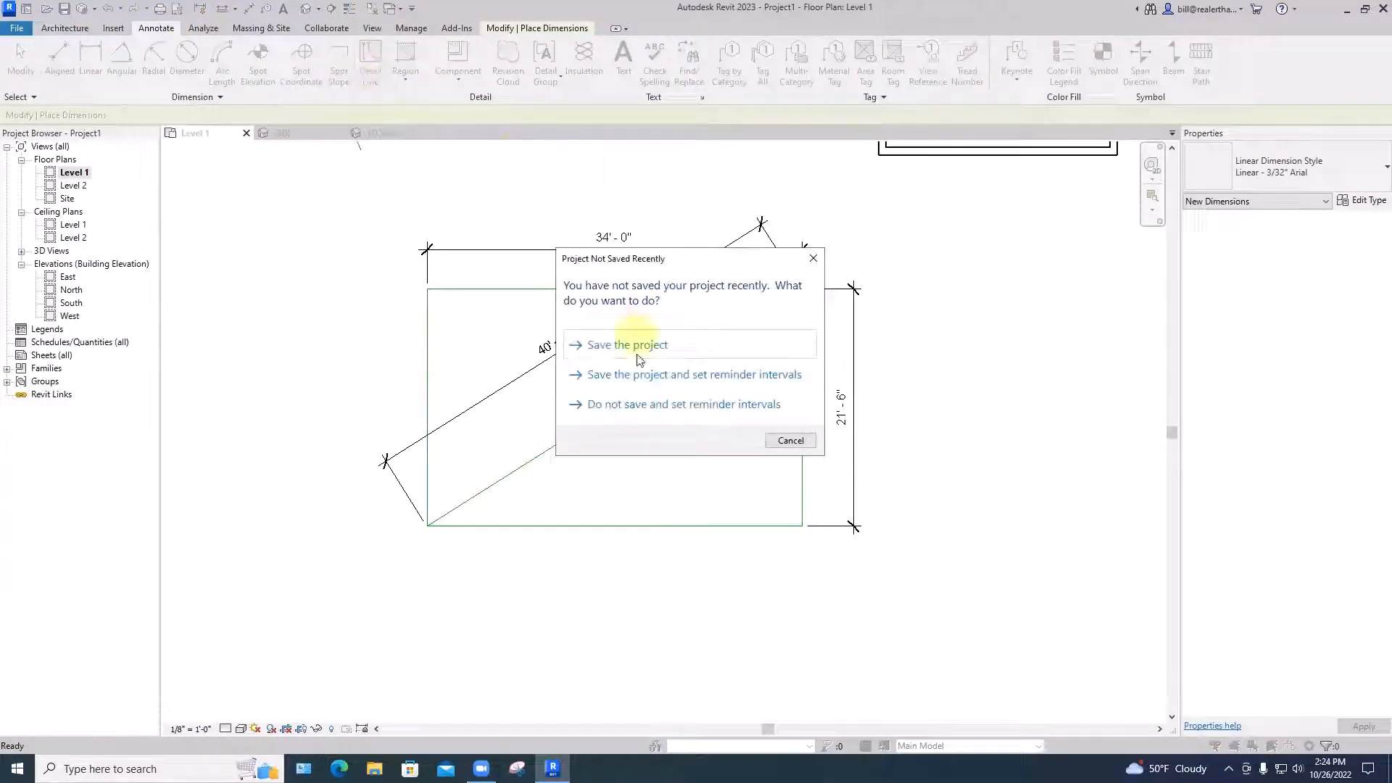
left_click(789, 440)
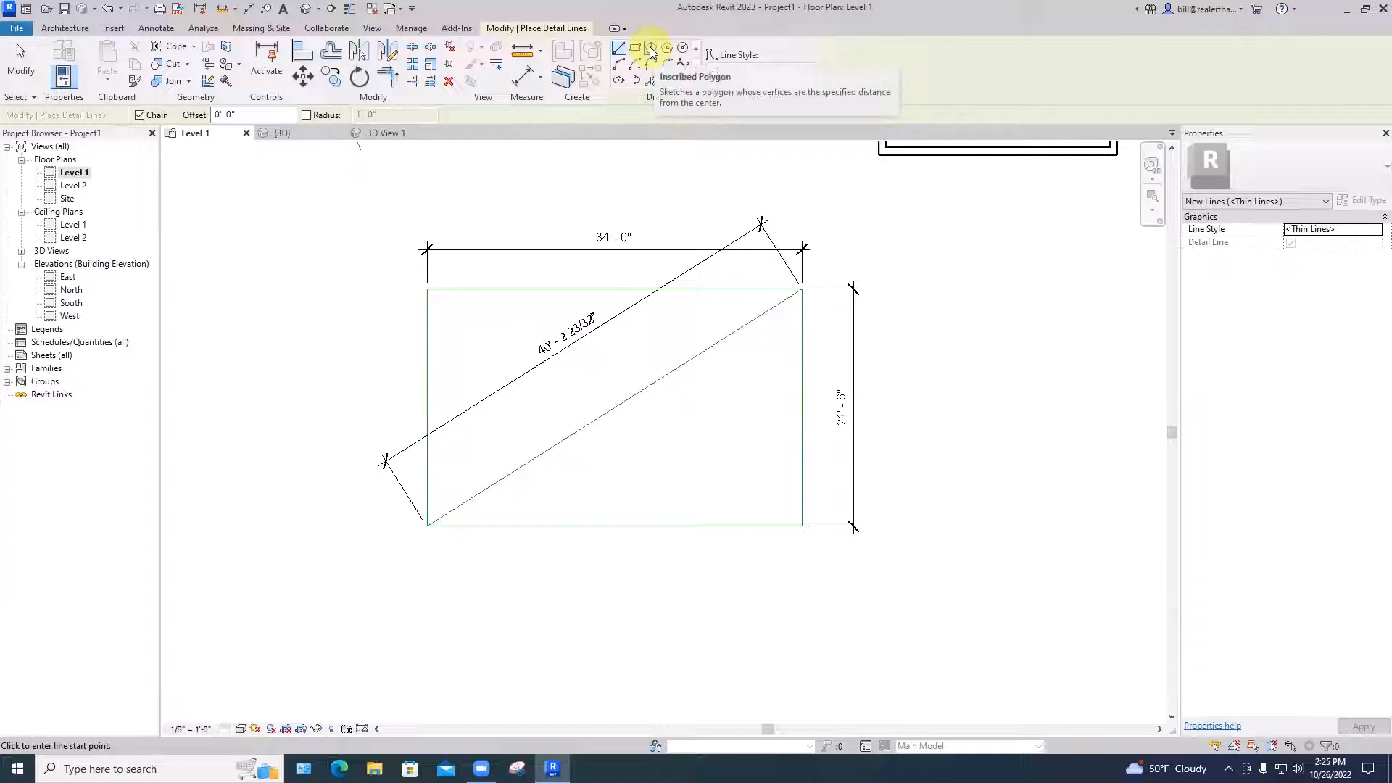
Set the Inscribed Polygon tool to 5 sides with a fixed 0' 6" radius
left_click(652, 49)
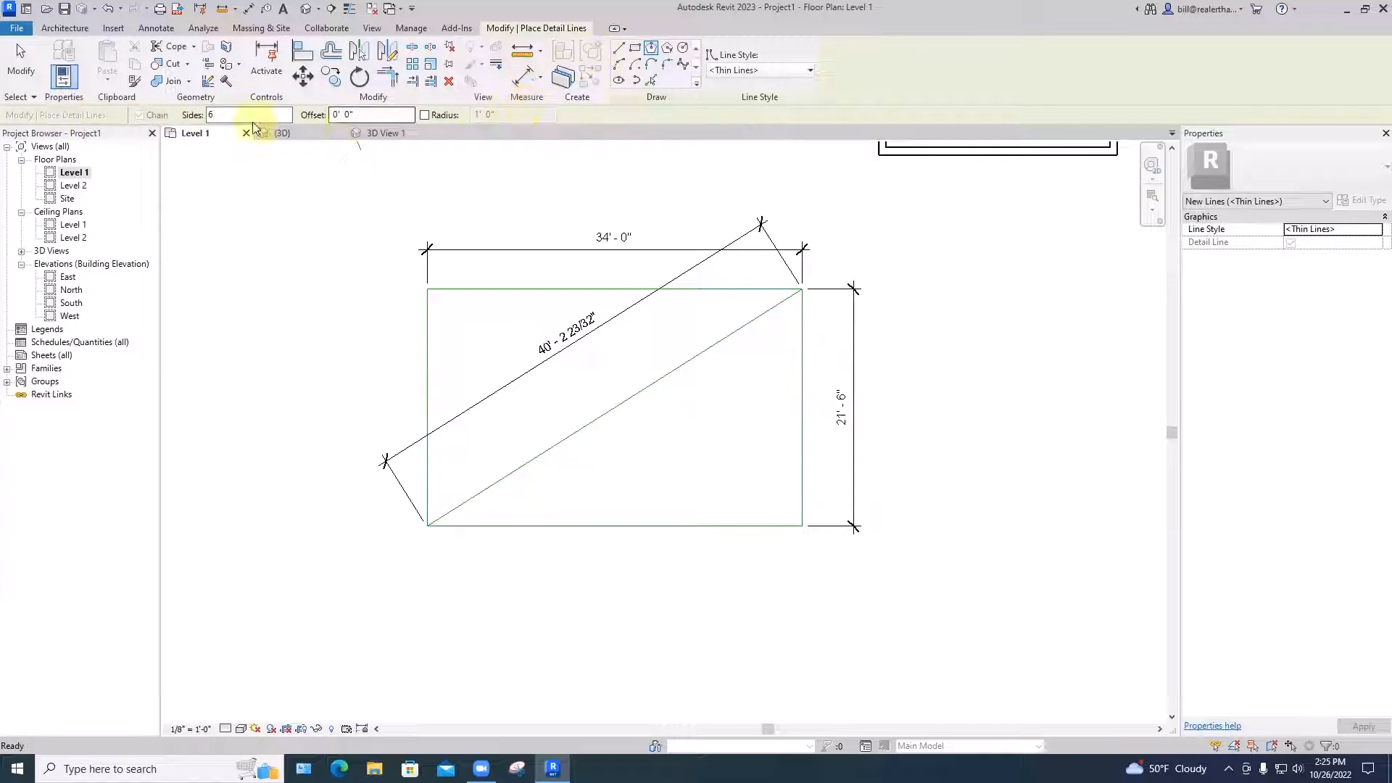
double_click(212, 115)
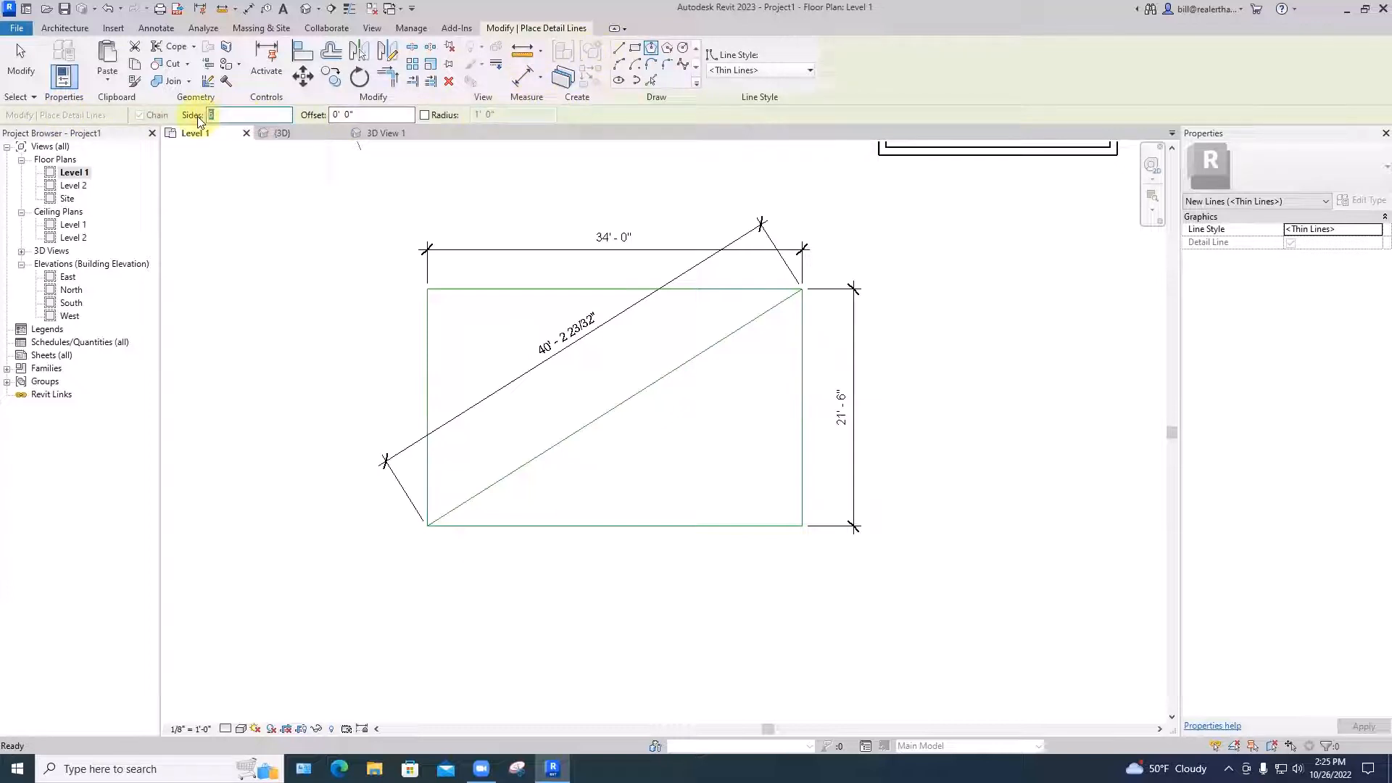
type("5")
key("Return")
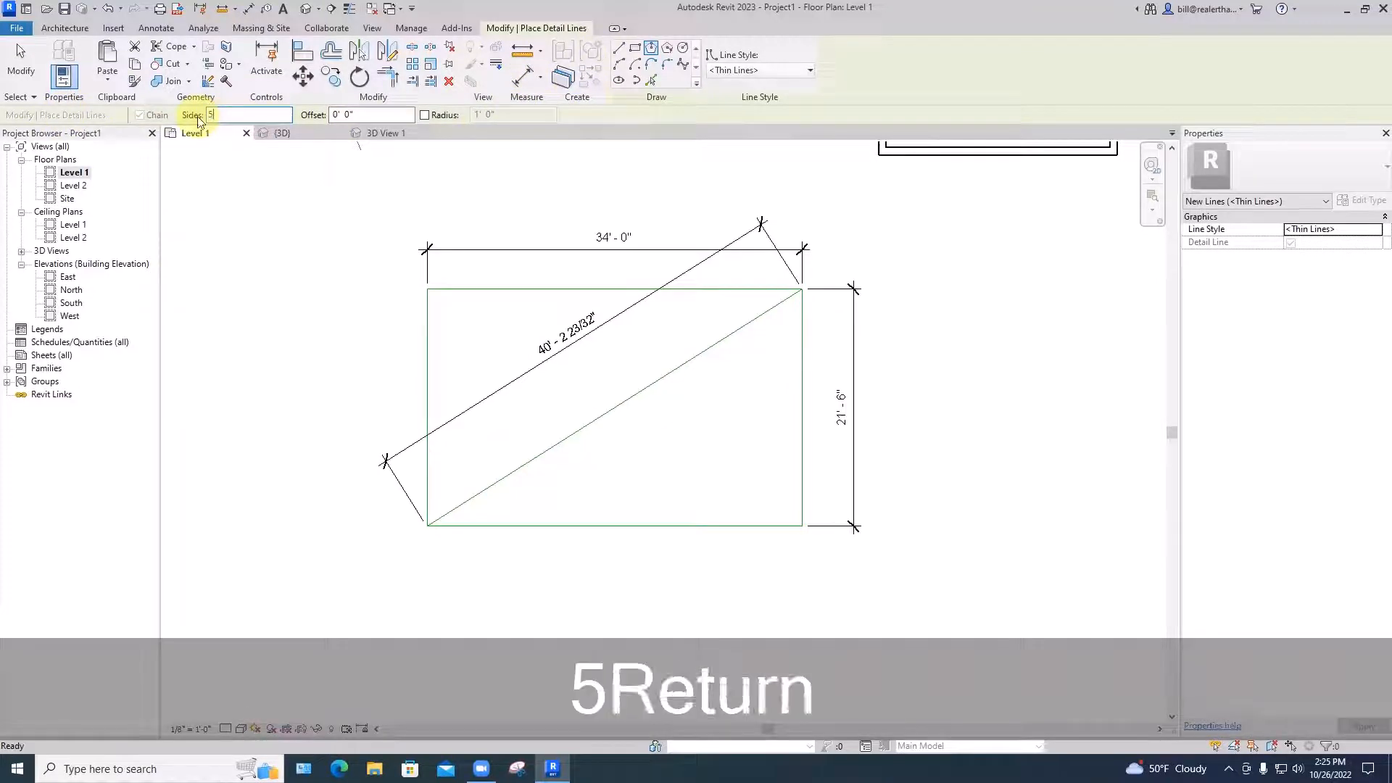
left_click(425, 115)
double_click(480, 114)
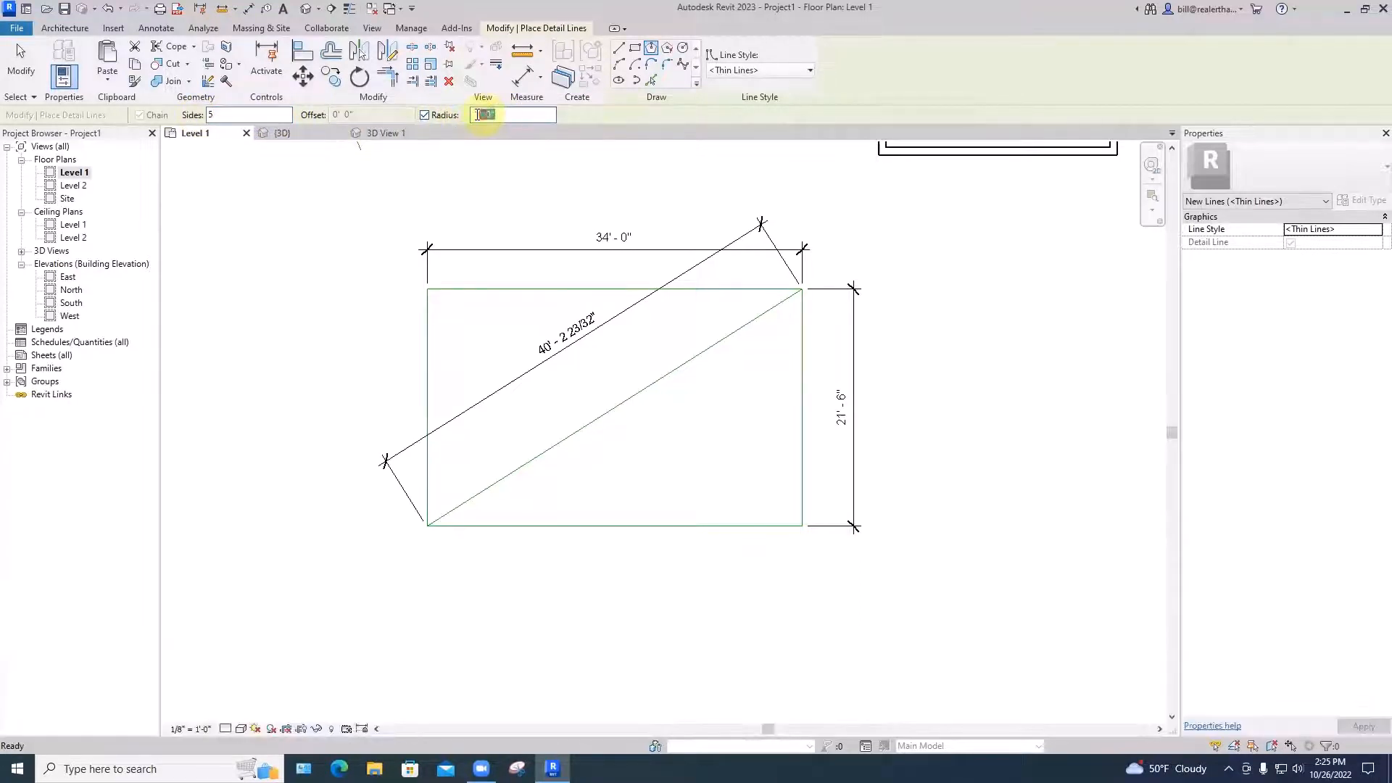
type("6")
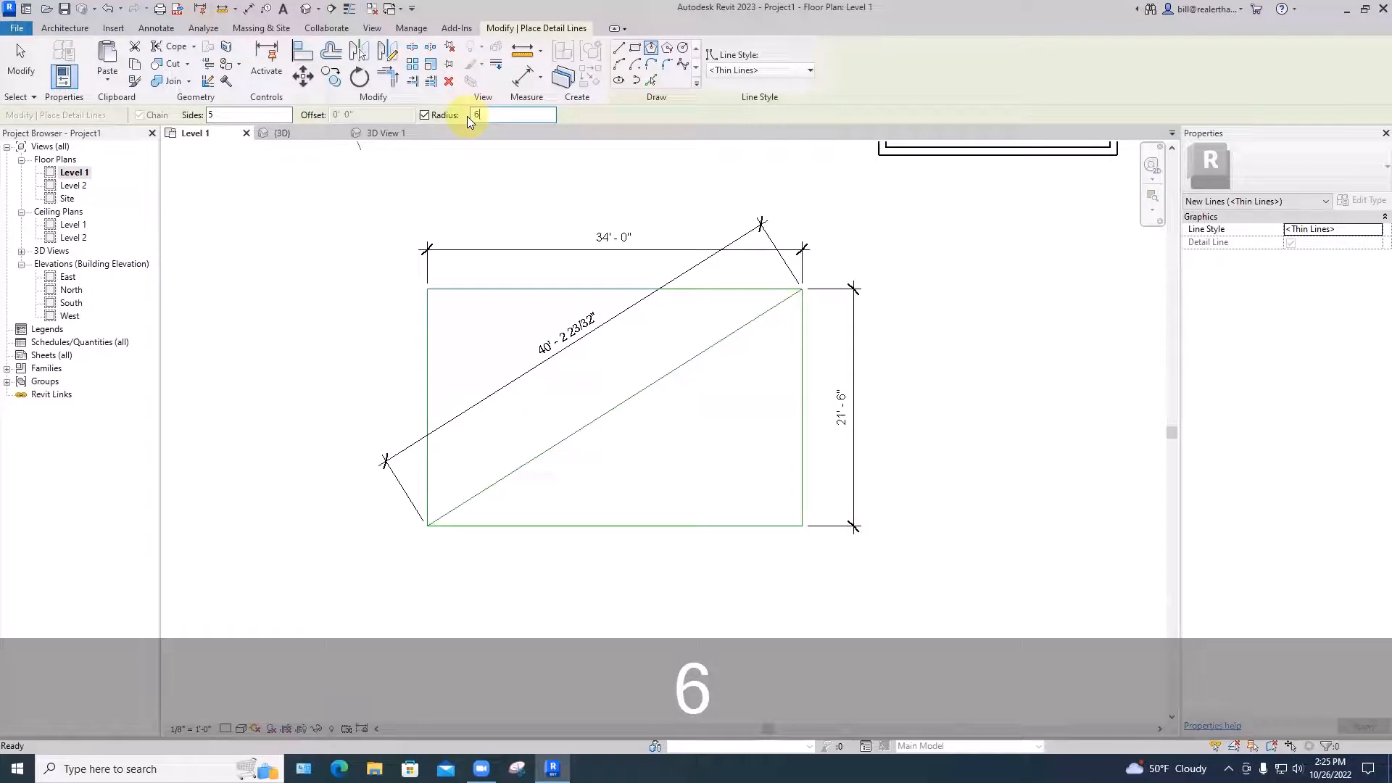
type("' 6\"")
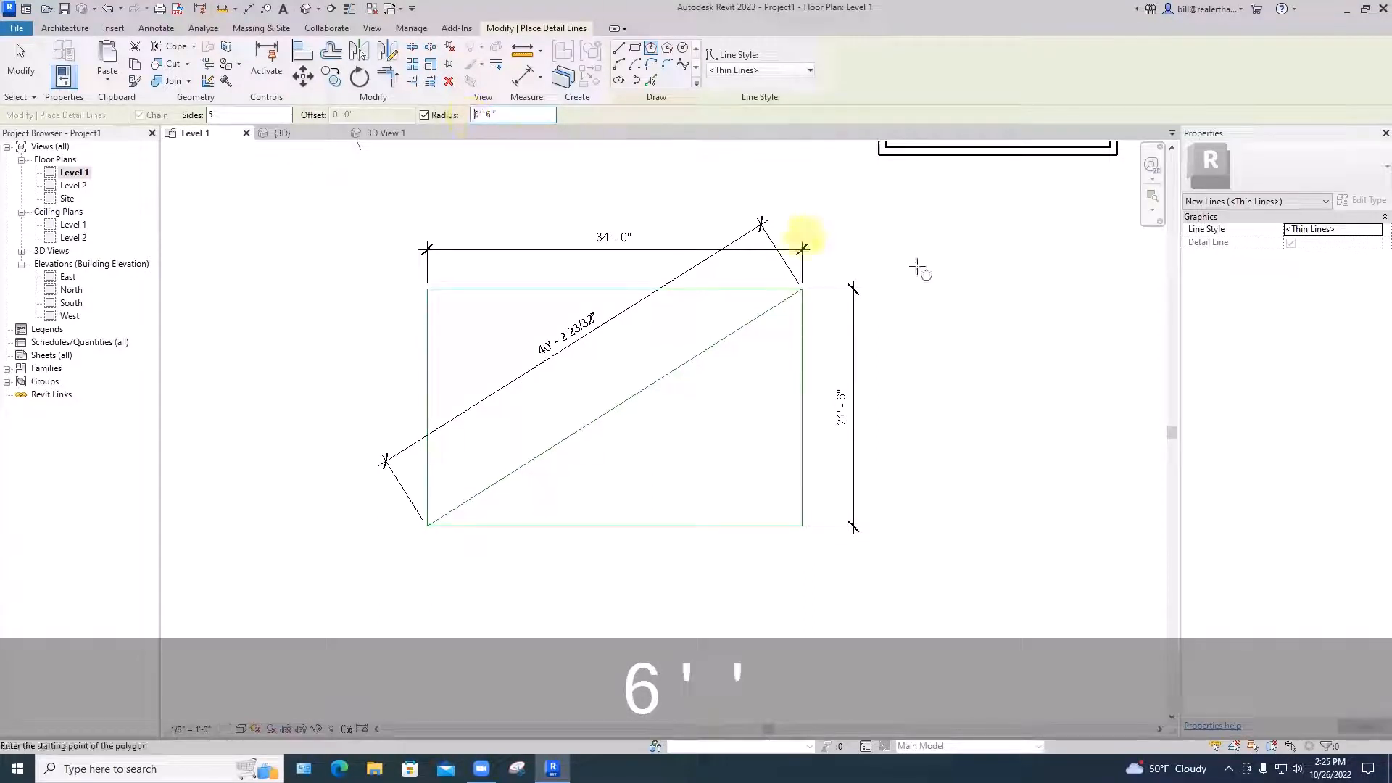
Place two pentagons, one right of the rectangle and a second, rotated one beside it
left_click(990, 360)
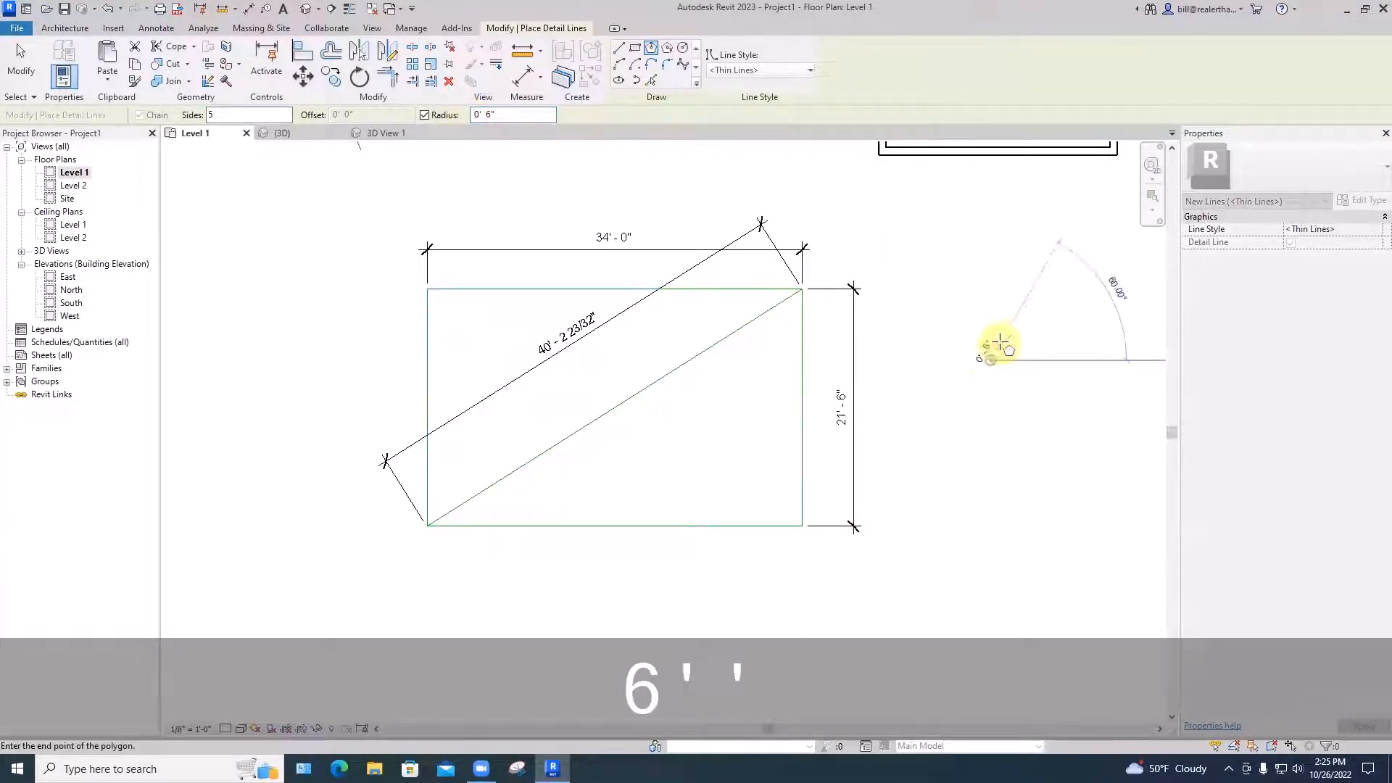
left_click(1034, 358)
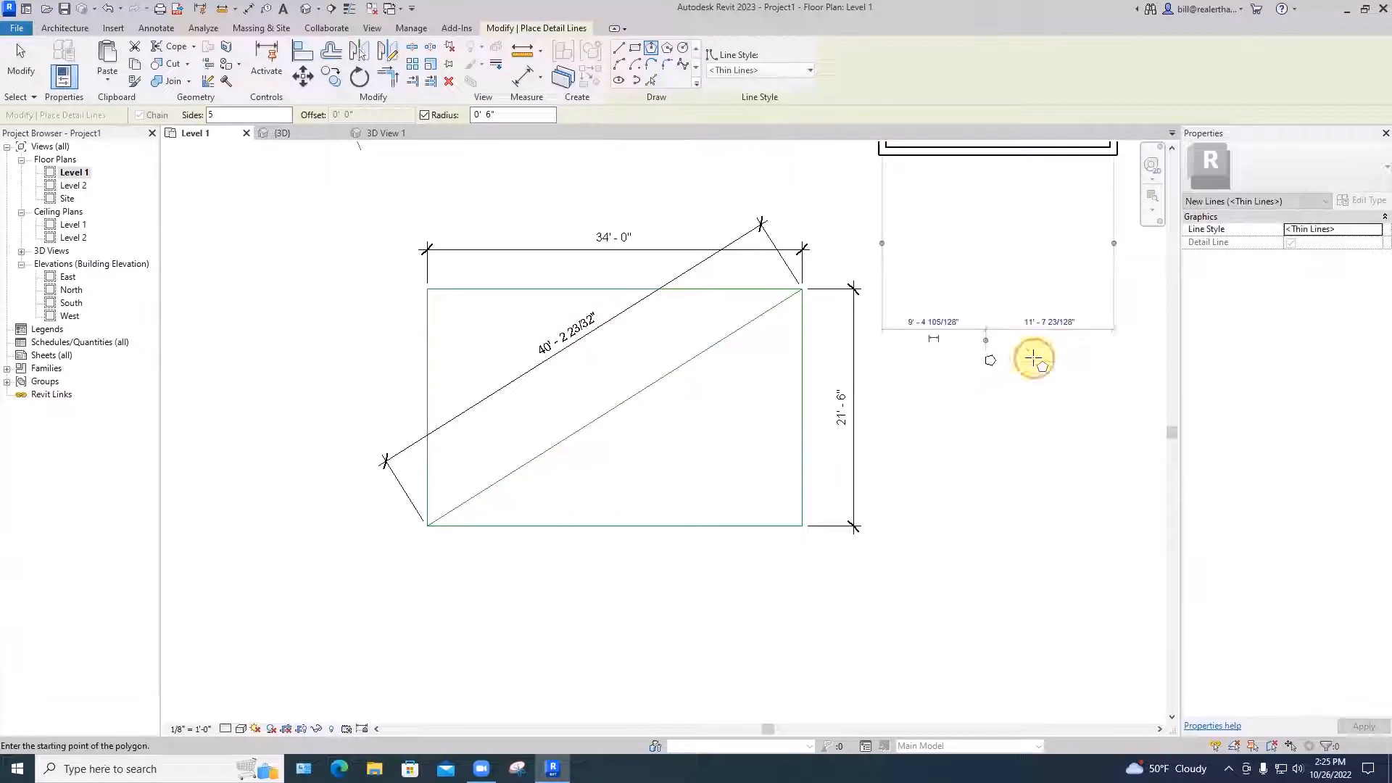
scroll(987, 359, "up", 6)
scroll(988, 341, "up", 3)
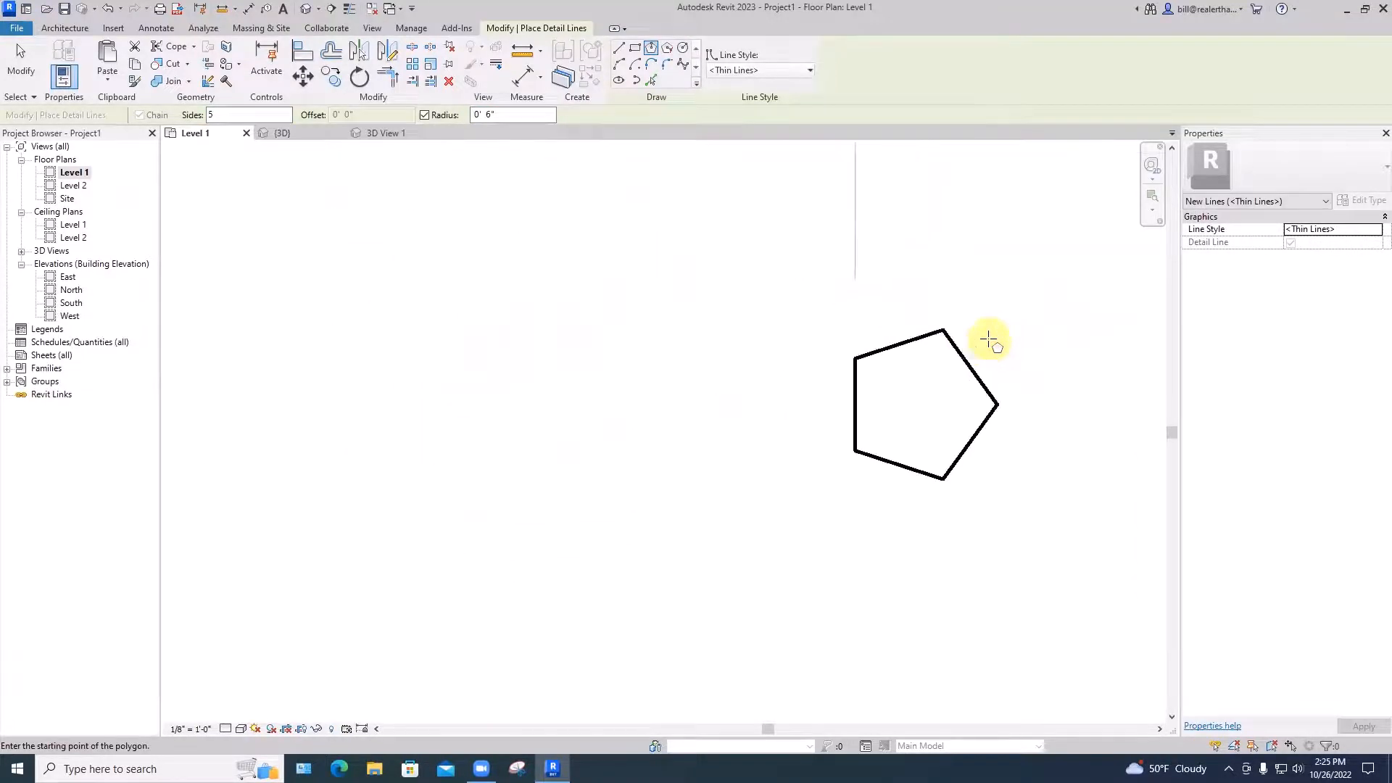
left_click(655, 372)
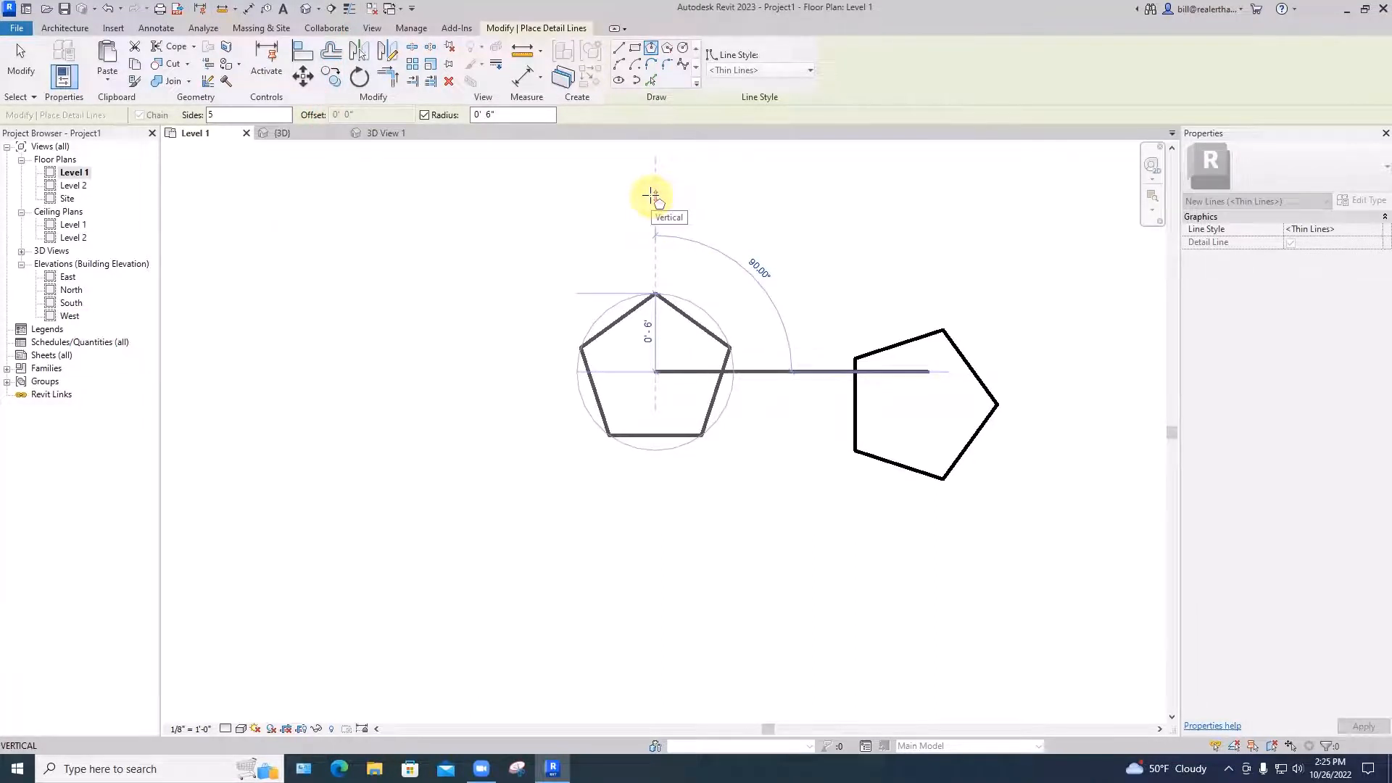
left_click(651, 196)
key("Escape")
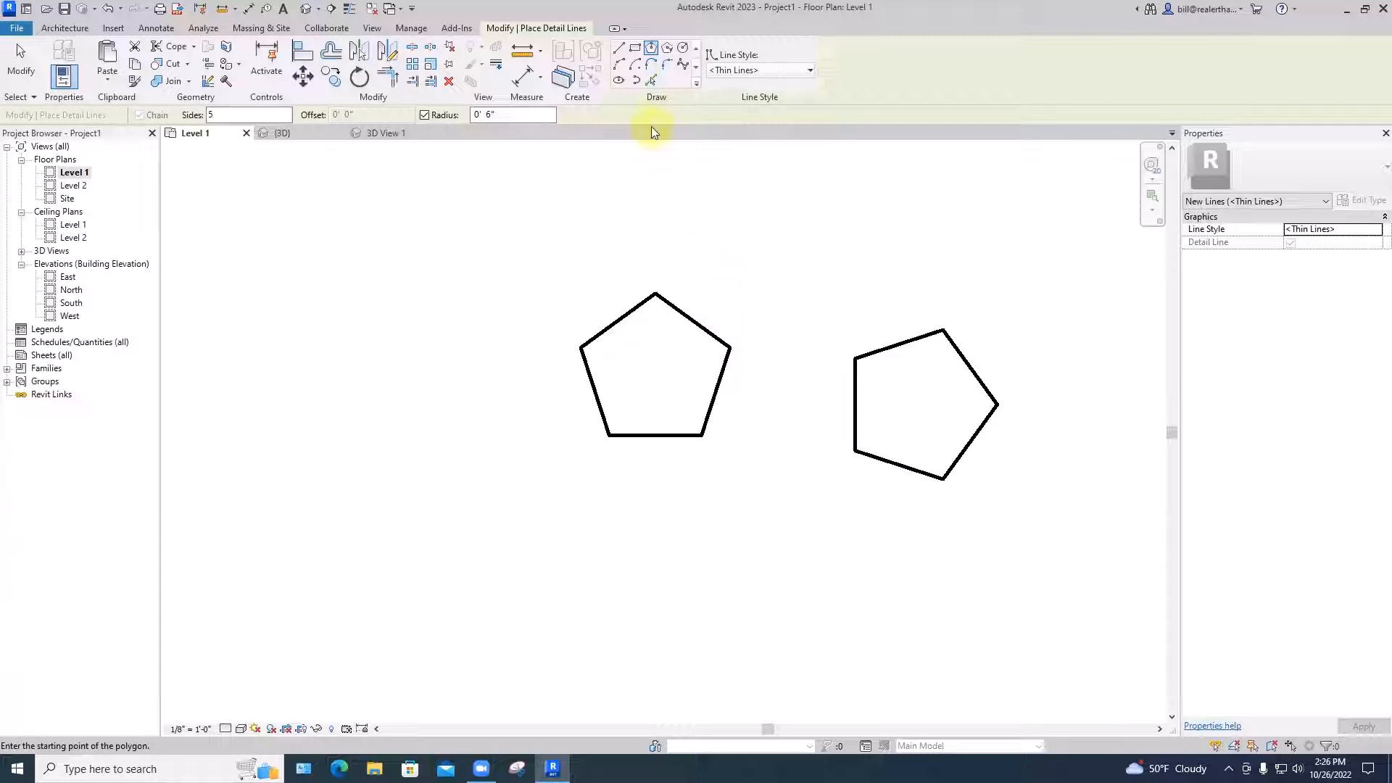
Draw straight detail lines between the left pentagon's opposite vertices to form a five-pointed star
left_click(622, 57)
left_click(610, 436)
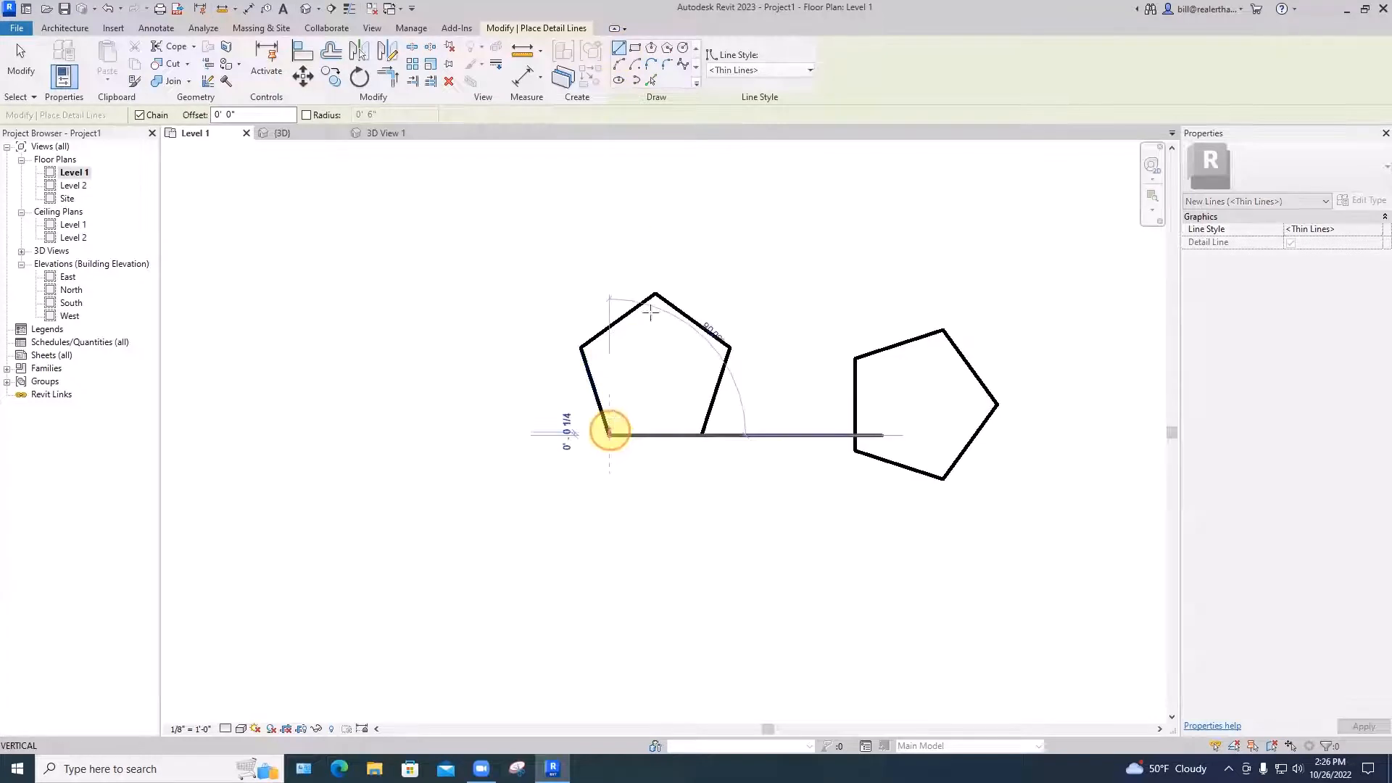
left_click(656, 294)
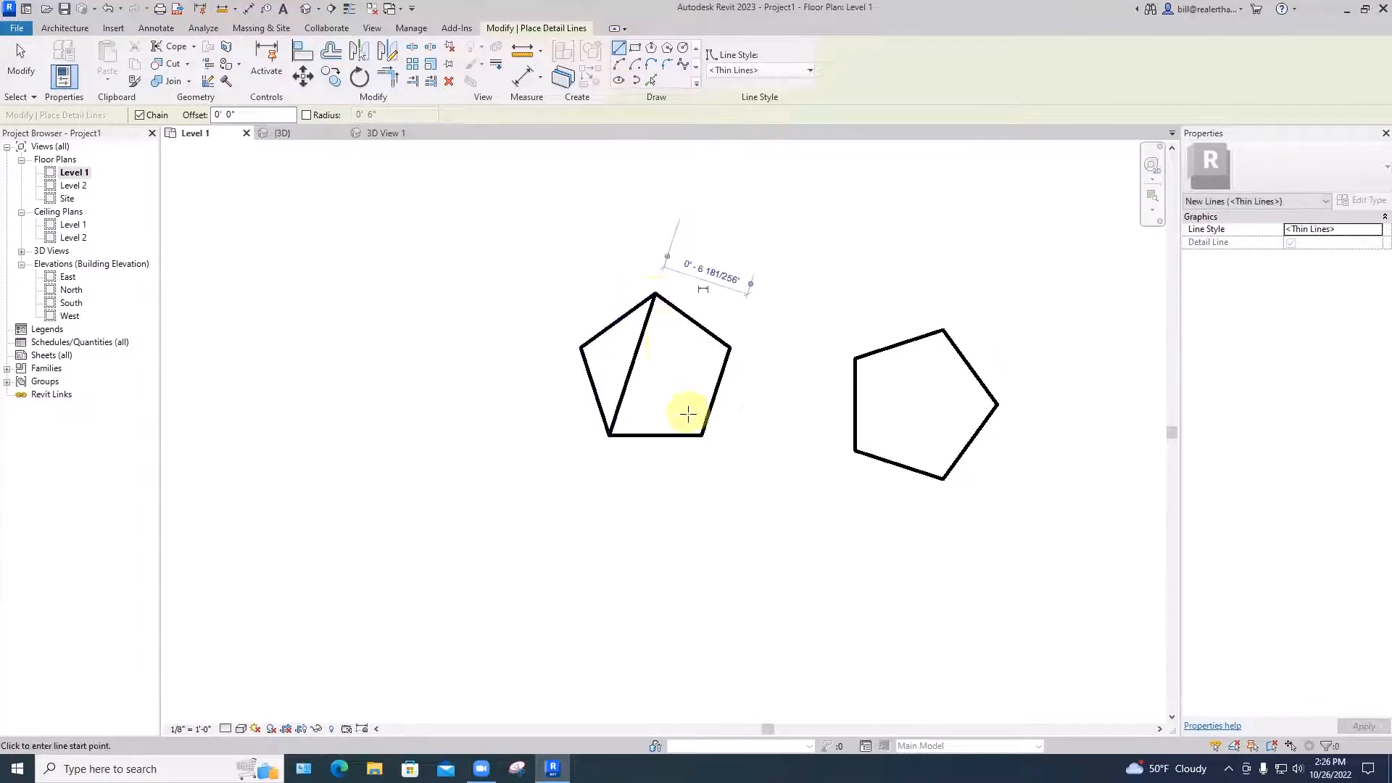
left_click(657, 294)
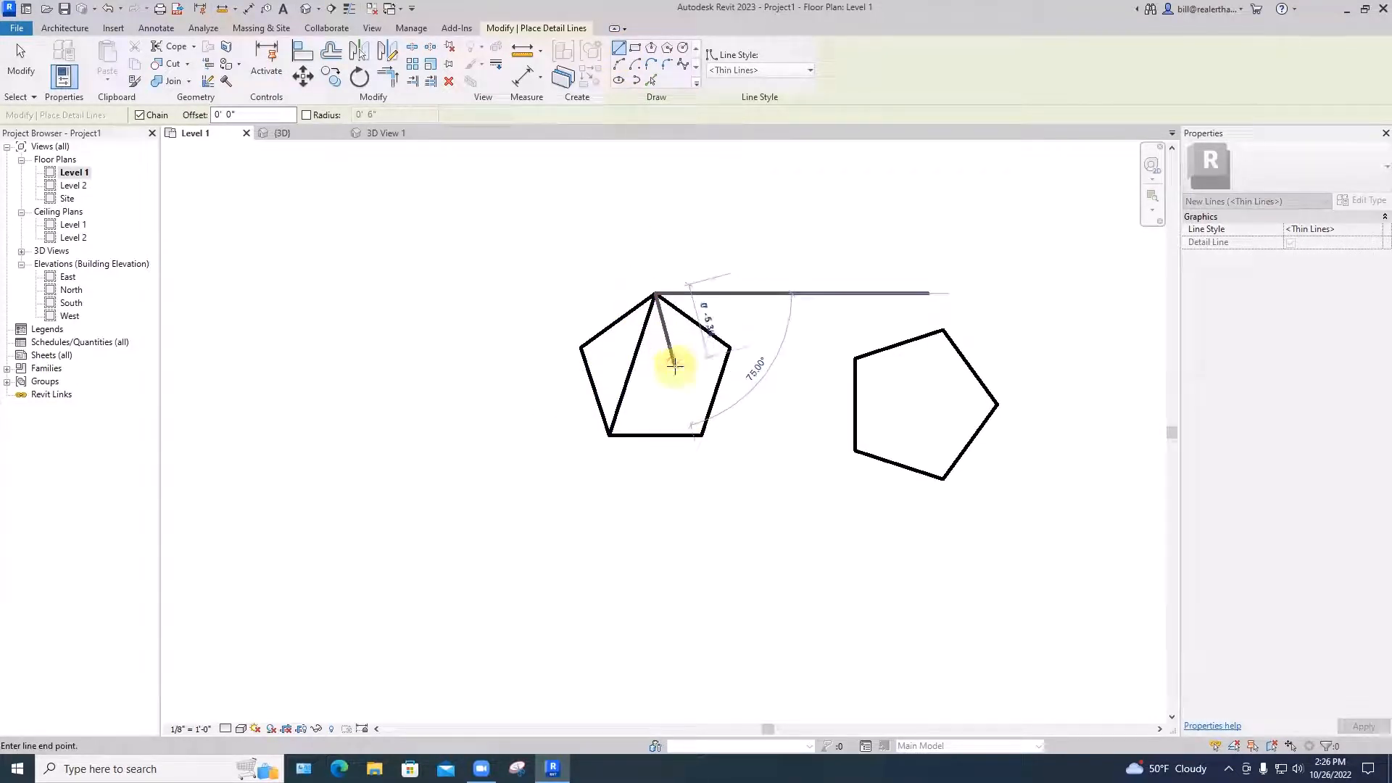
left_click(702, 435)
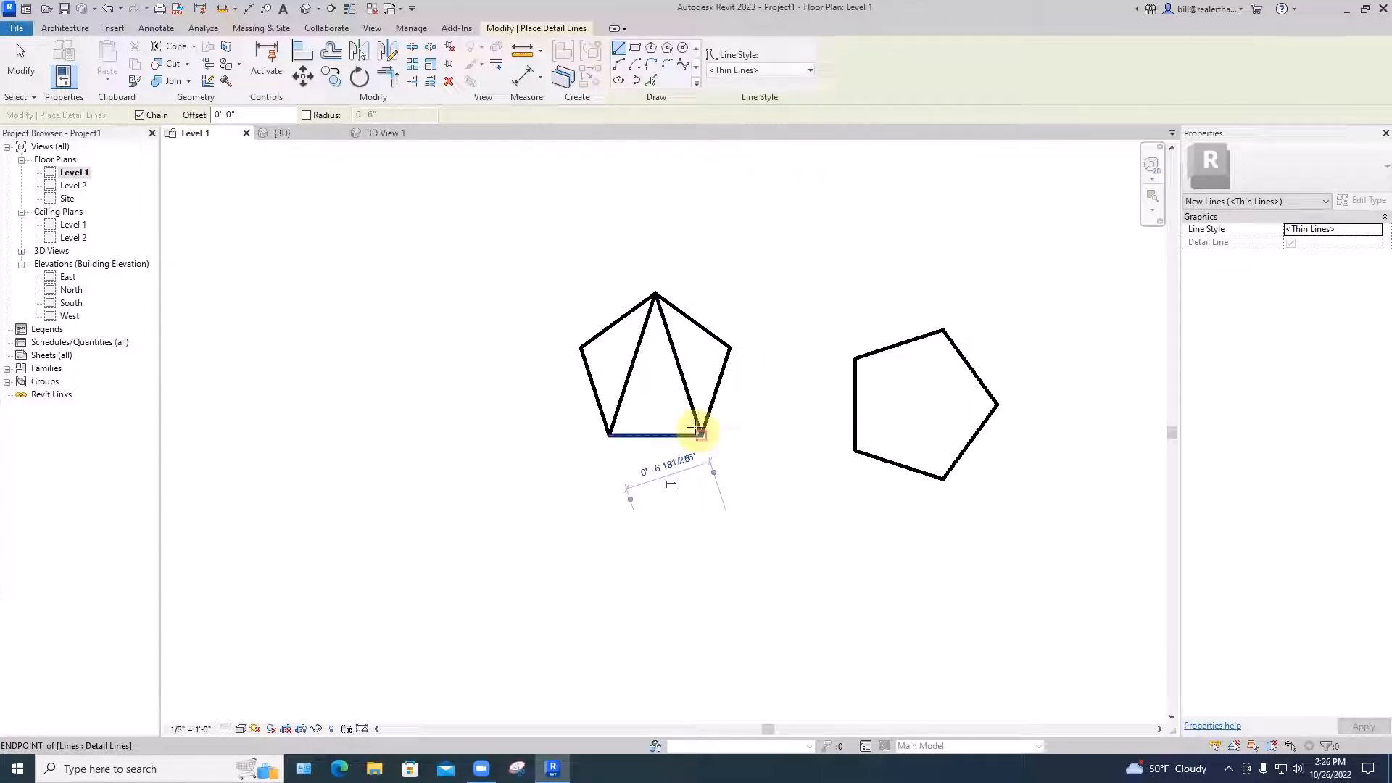
left_click(702, 434)
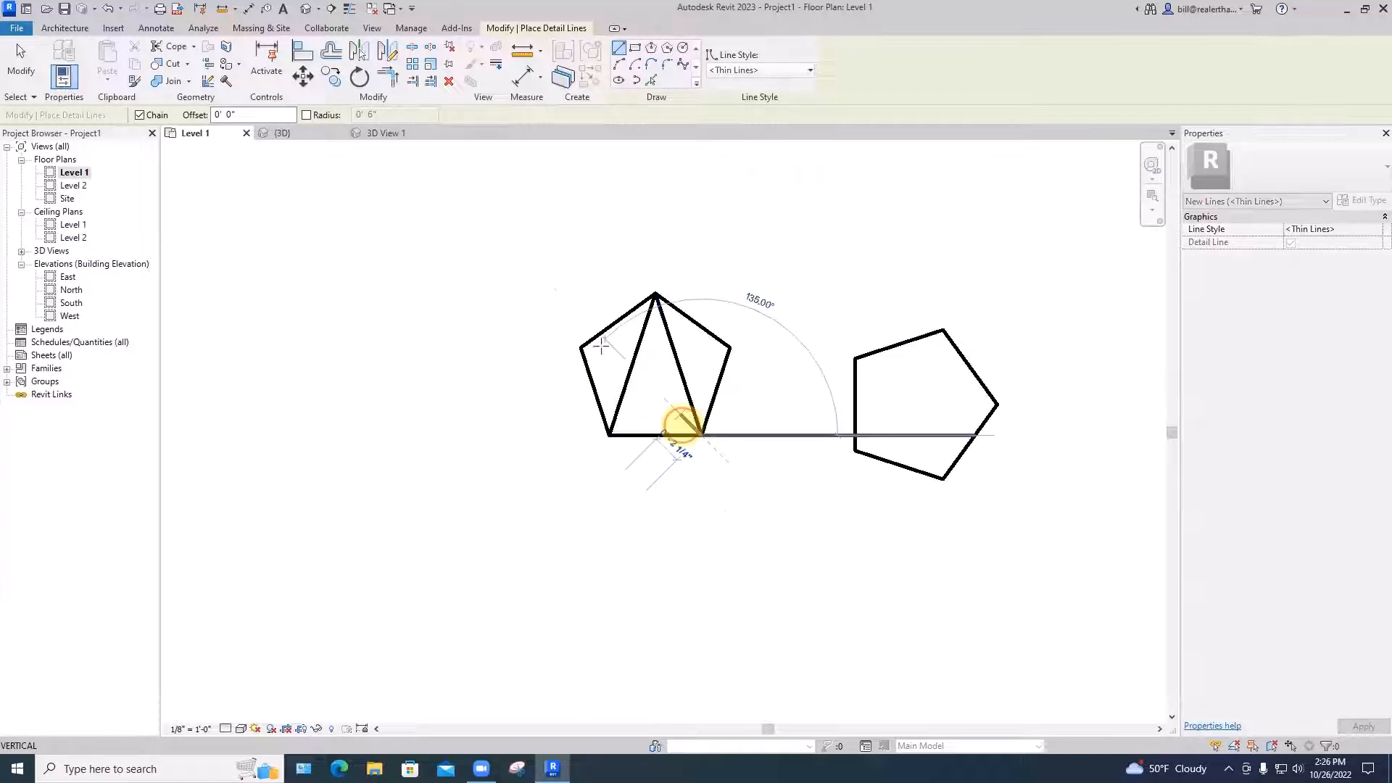
left_click(581, 348)
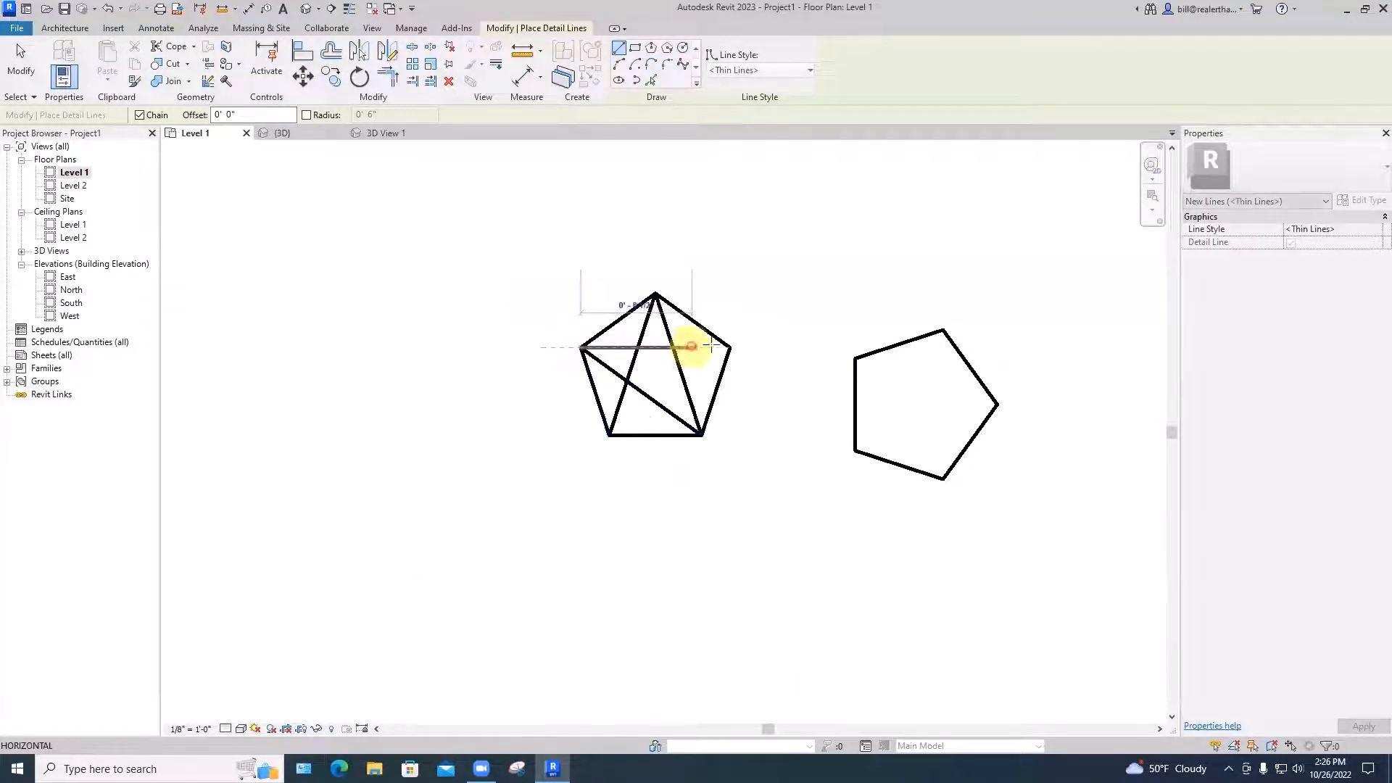
left_click(729, 348)
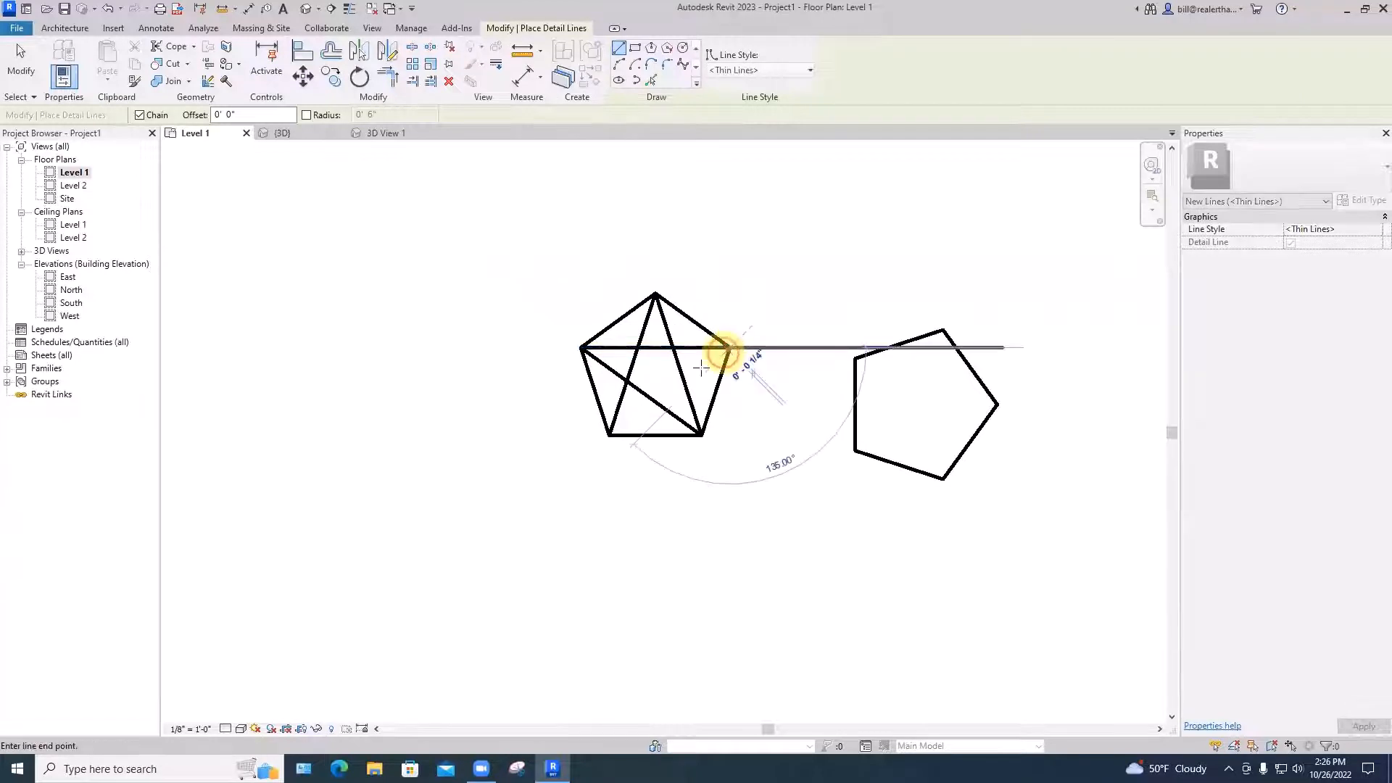
left_click(611, 433)
key("Escape")
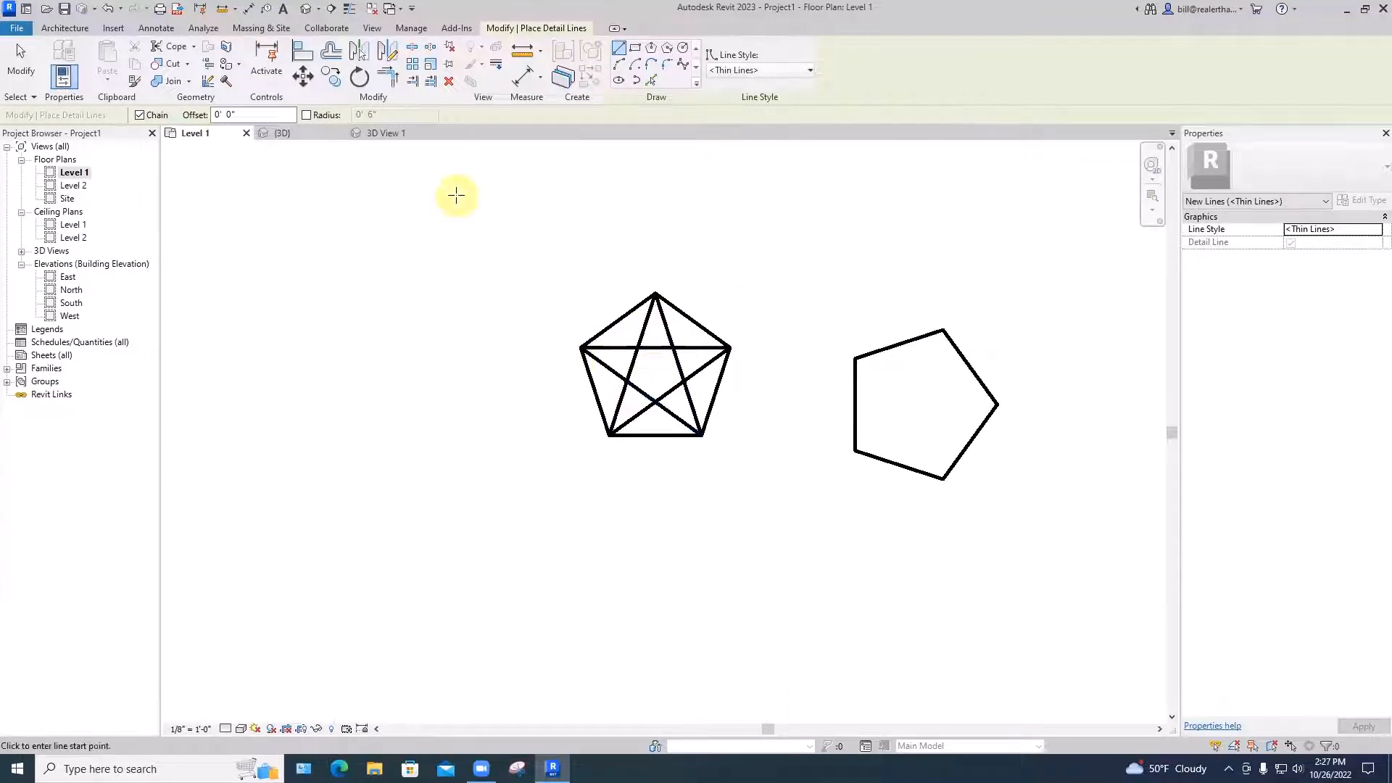
Draw a 0'-6" radius detail circle left of the star, redoing a mistaken 6-foot attempt
left_click(683, 48)
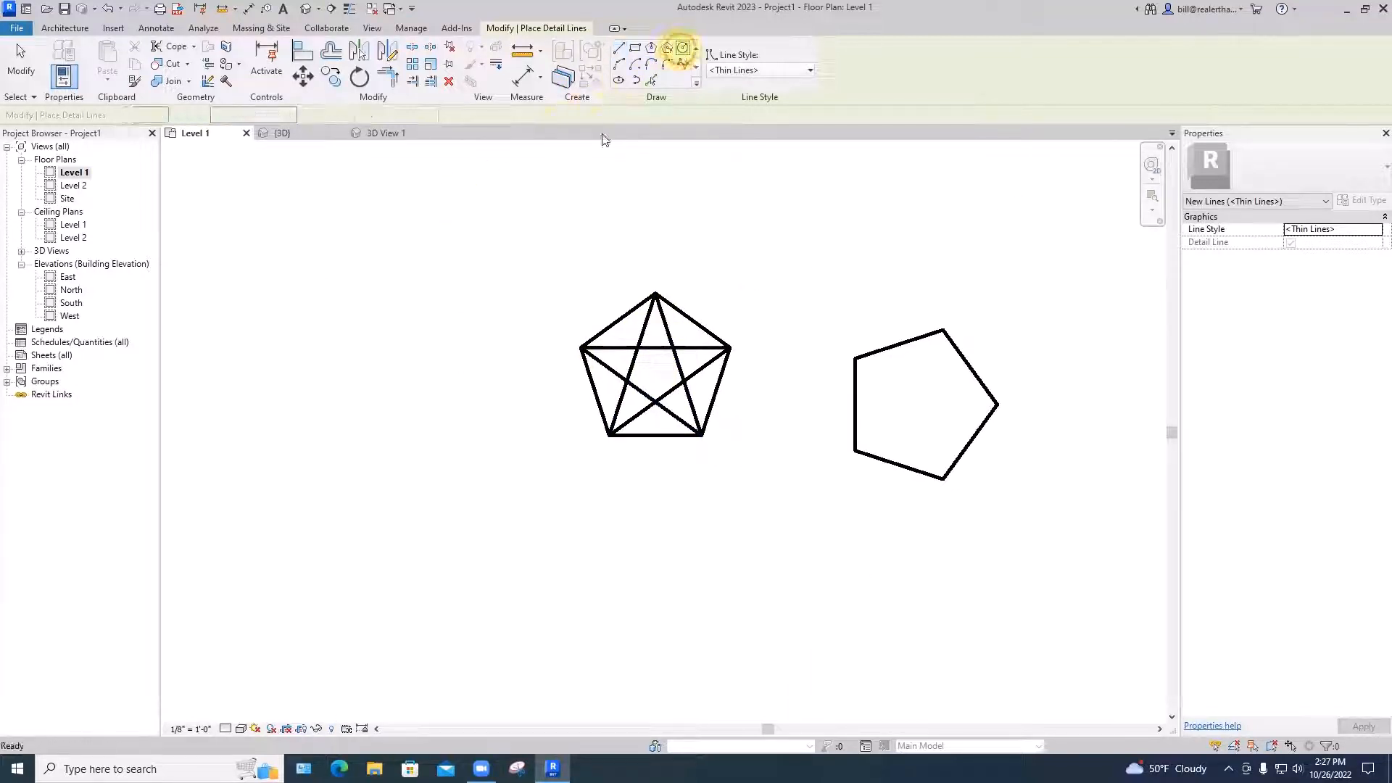
left_click(402, 359)
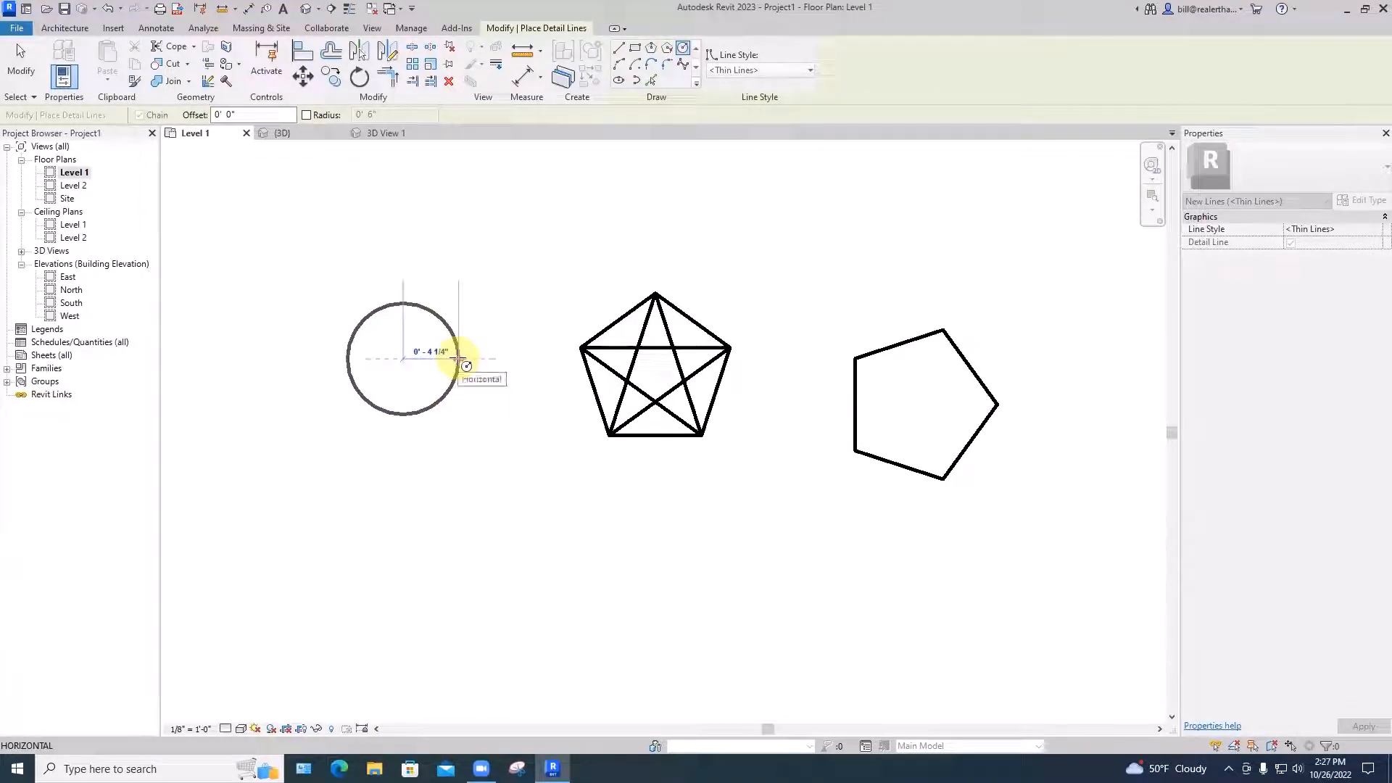
type("6")
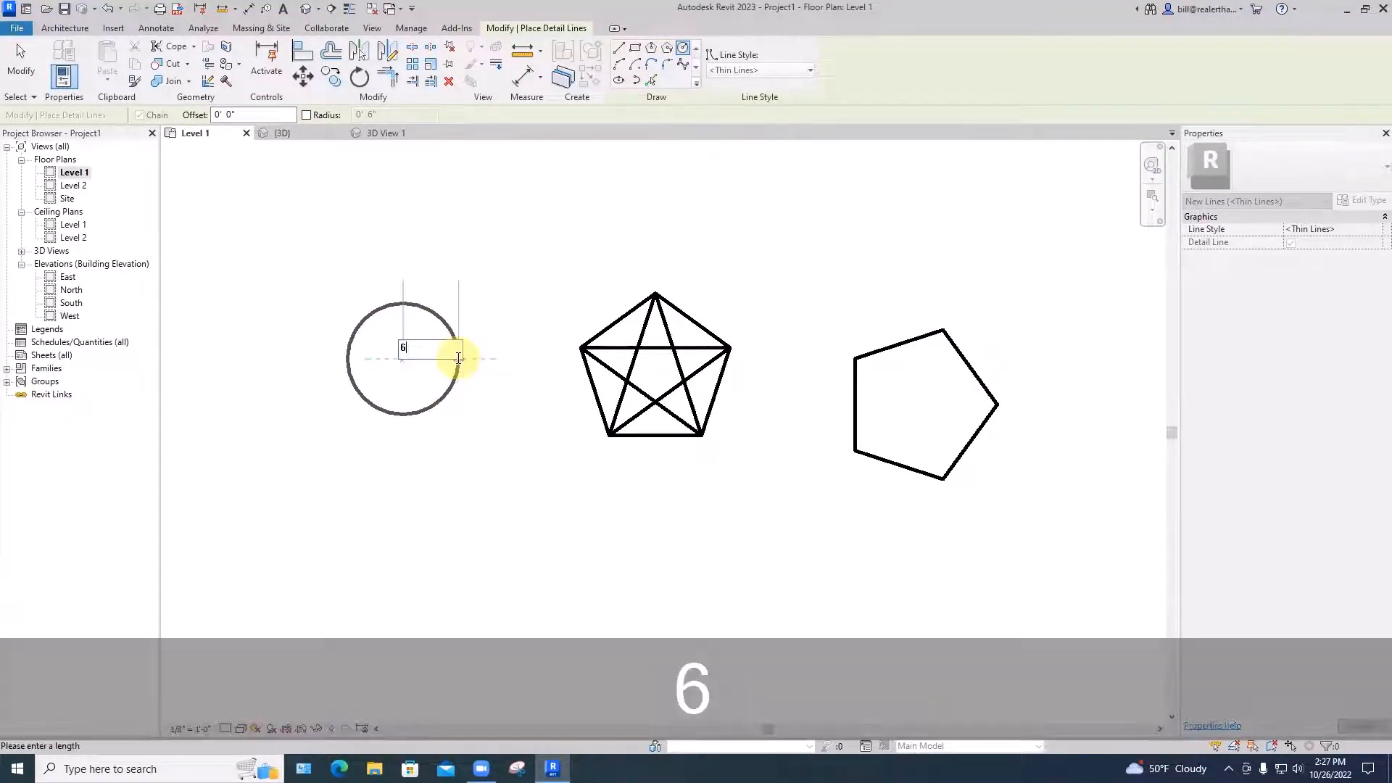
key("Return")
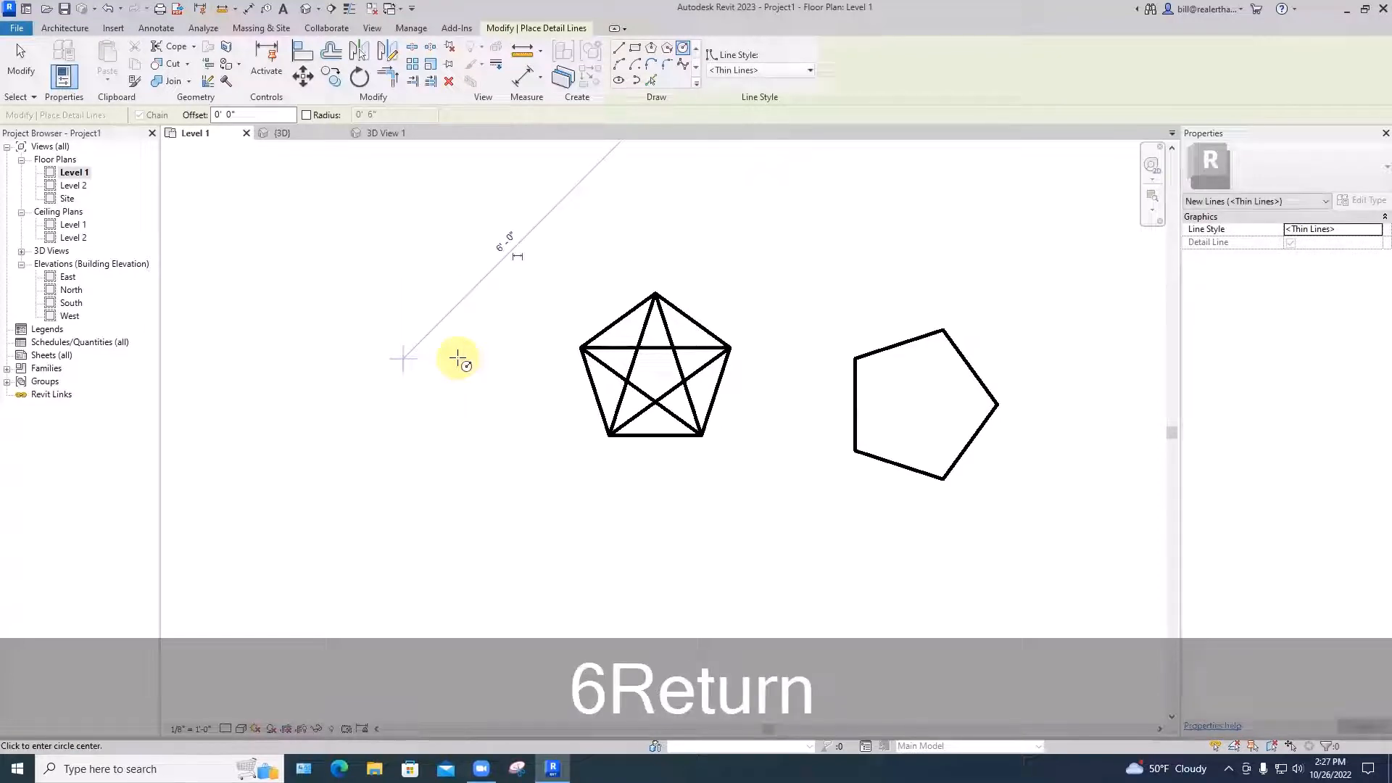
key("Escape")
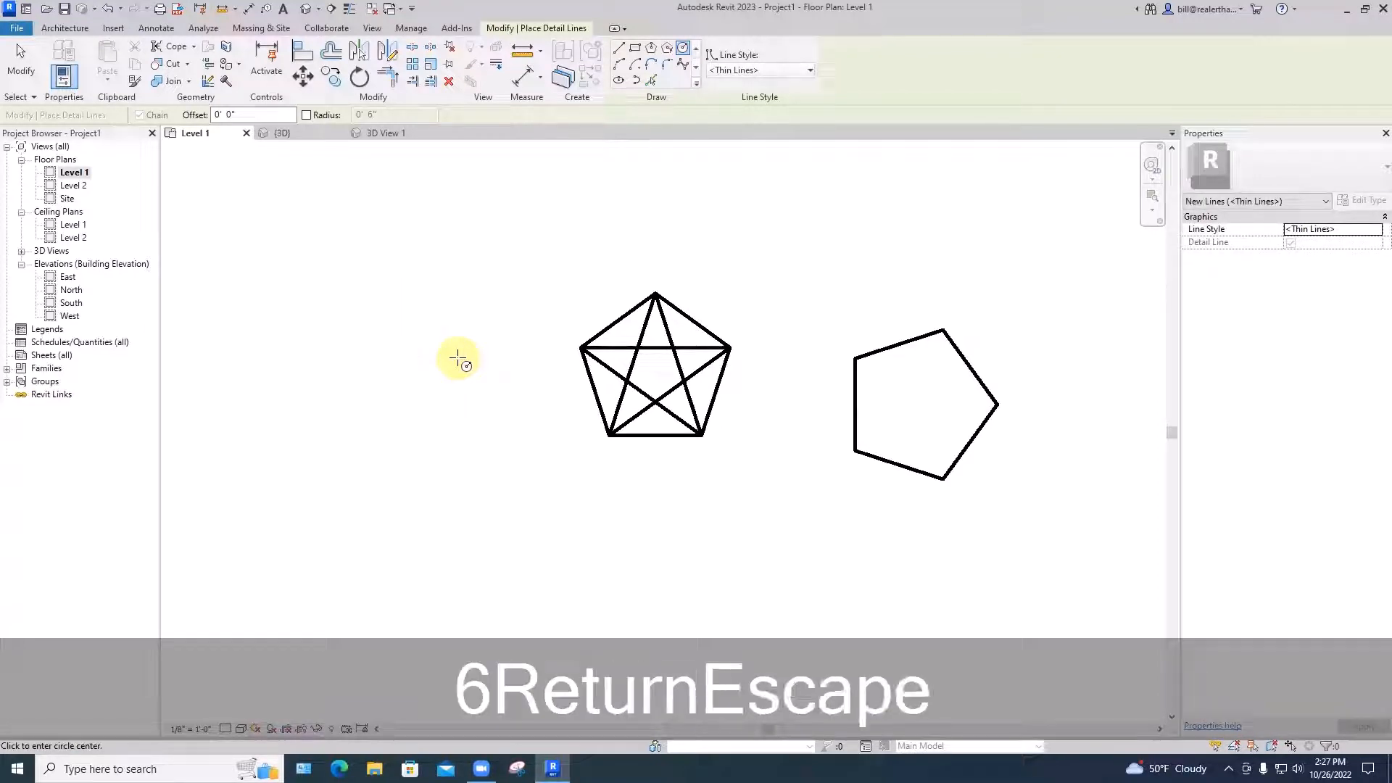
left_click(418, 358)
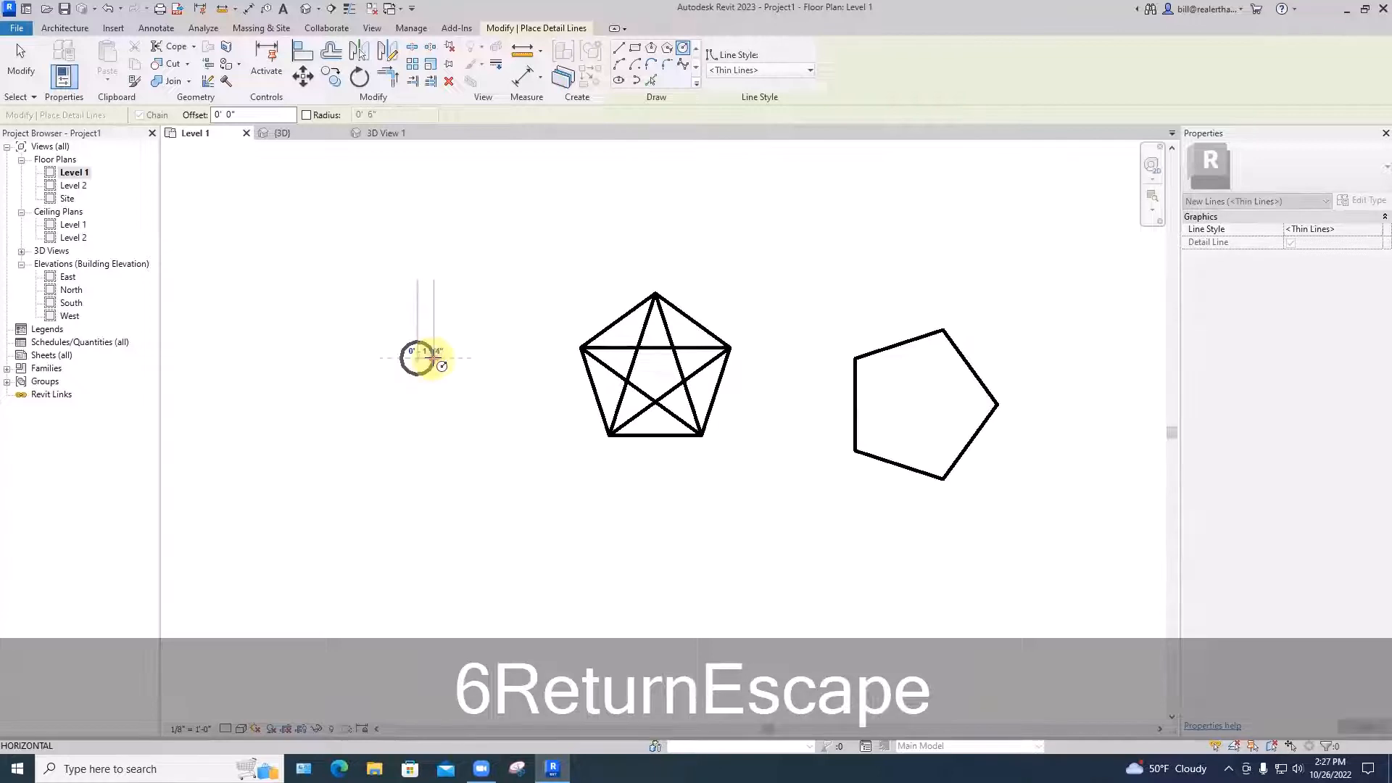
type("6\"")
key("Return")
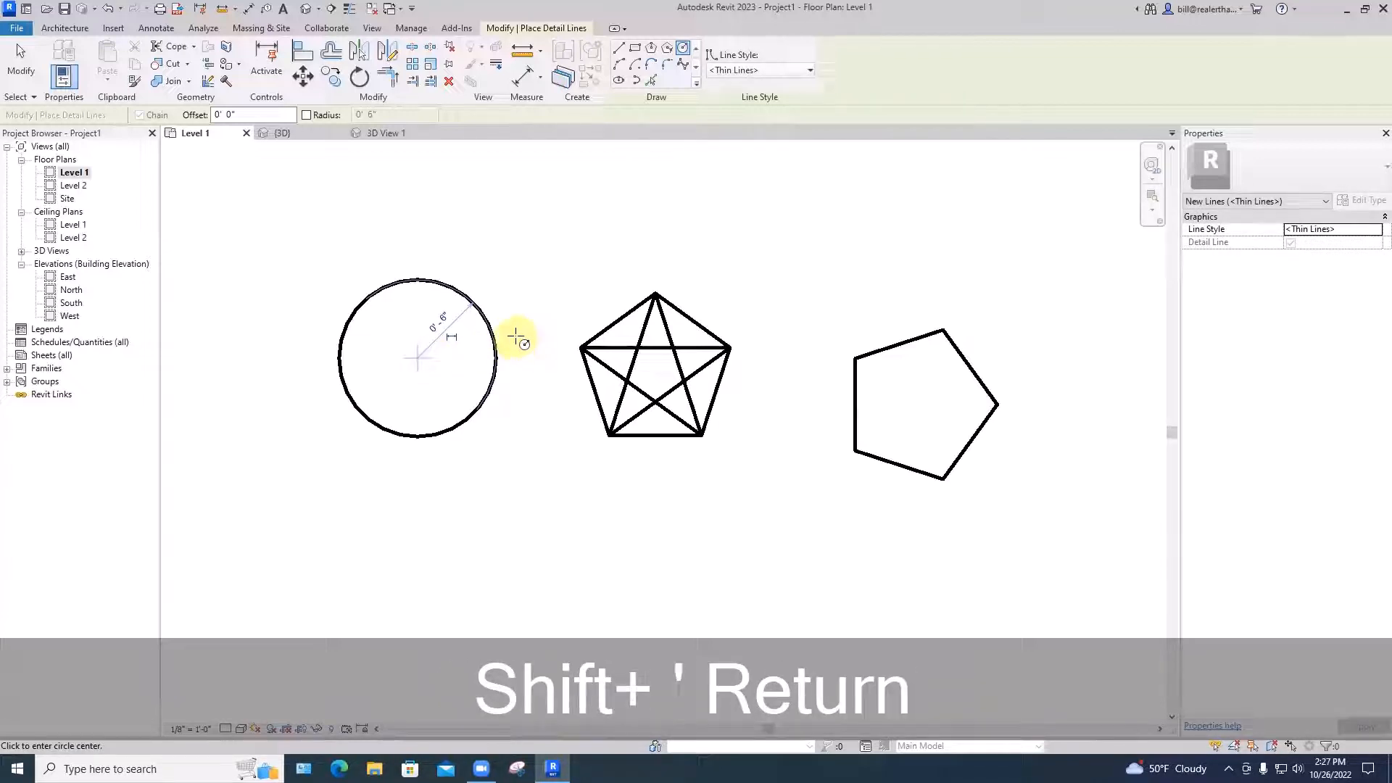
key("Escape")
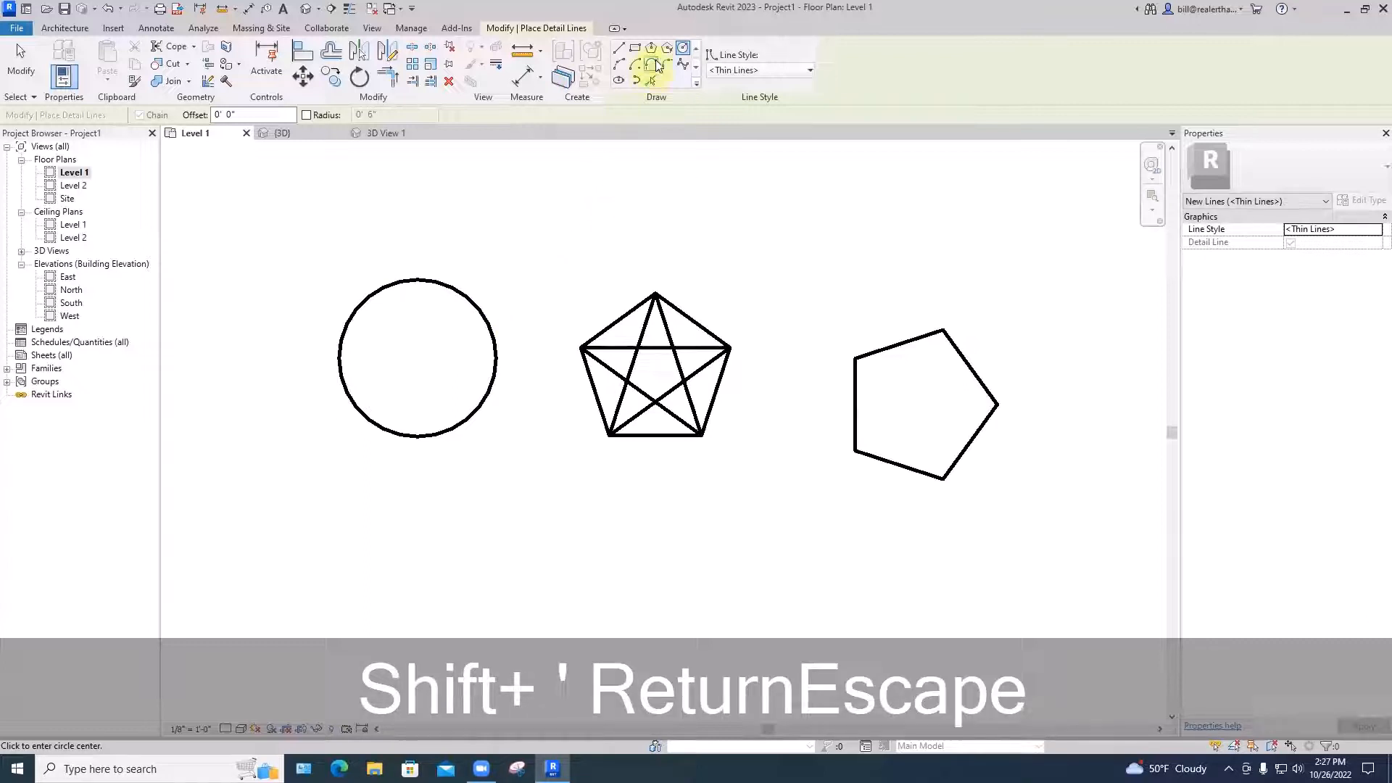
left_click(651, 50)
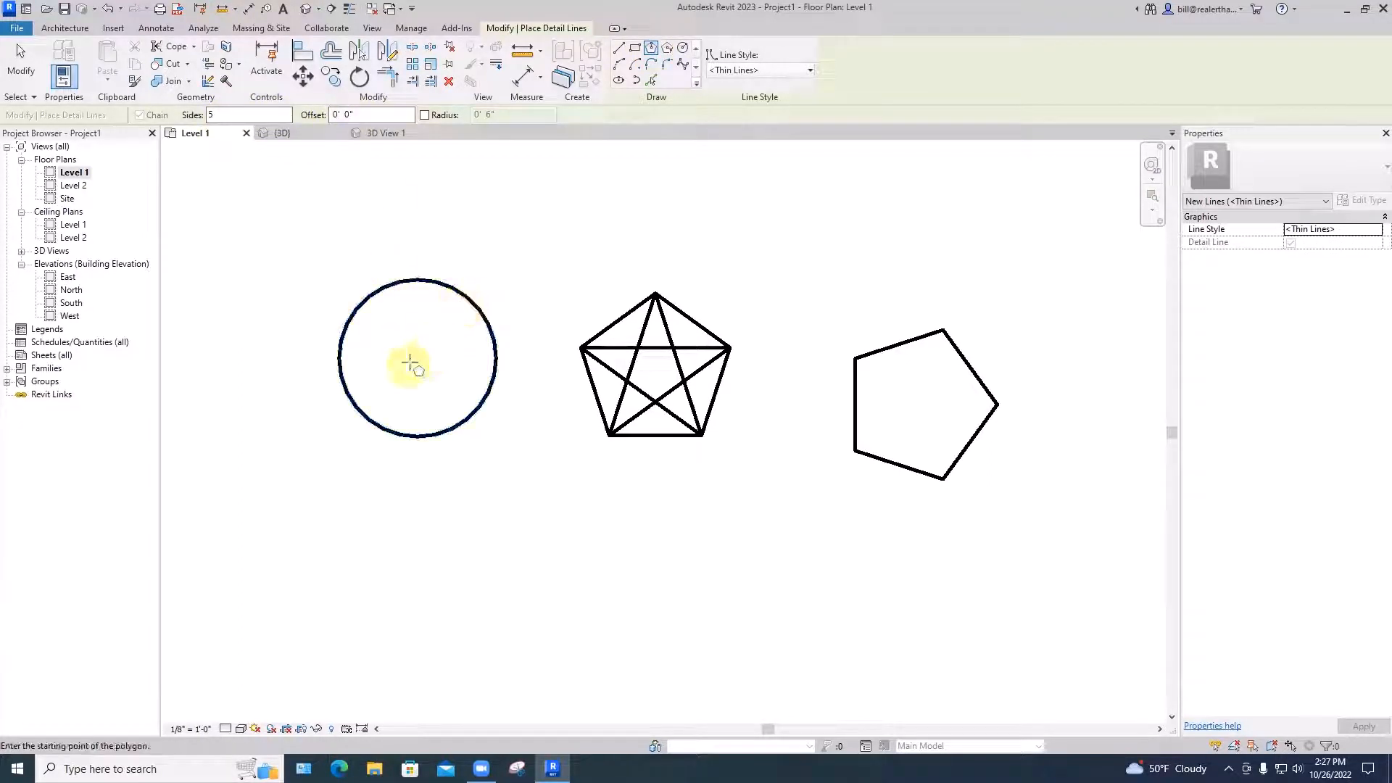
Inscribe a pentagon in the circle, snapped to its centre with the top corner on the circle
key("s")
key("c")
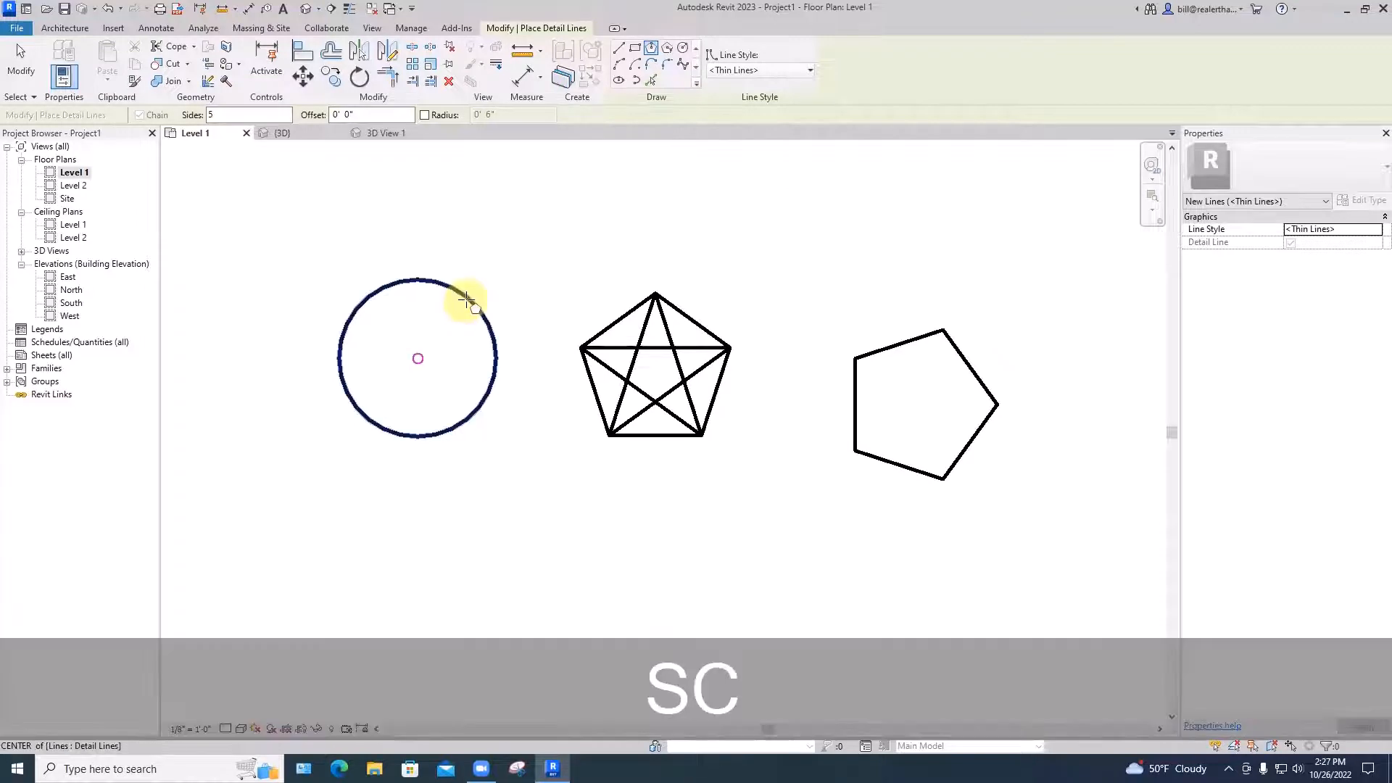
left_click(467, 300)
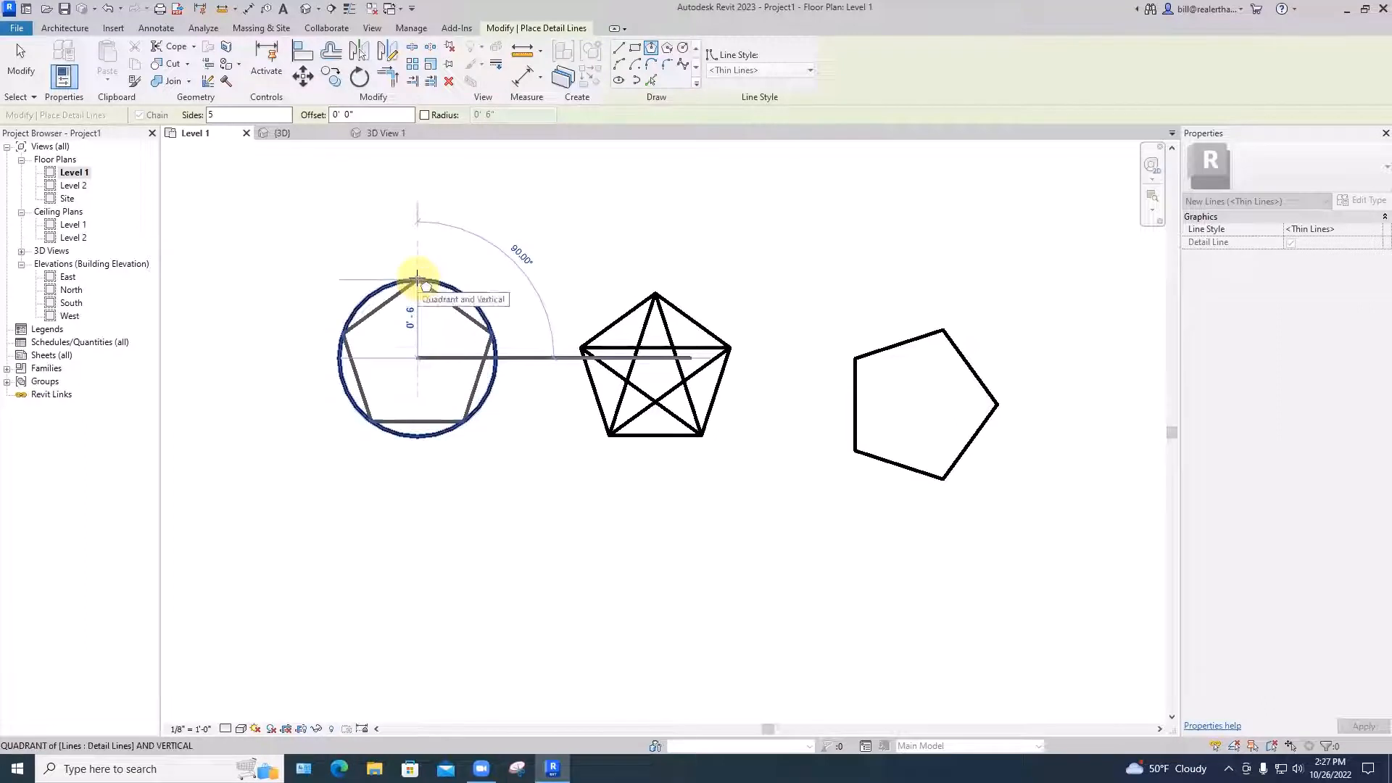
left_click(417, 278)
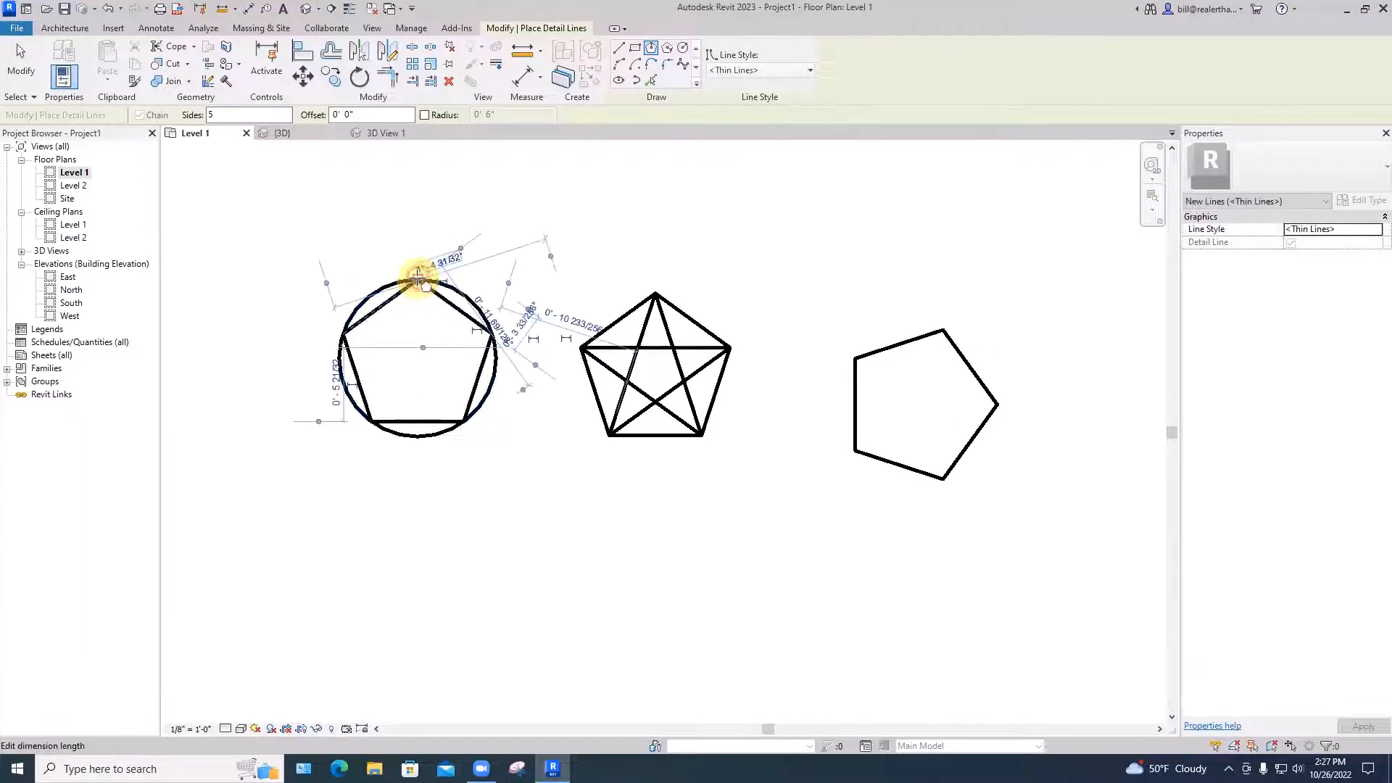
key("Escape")
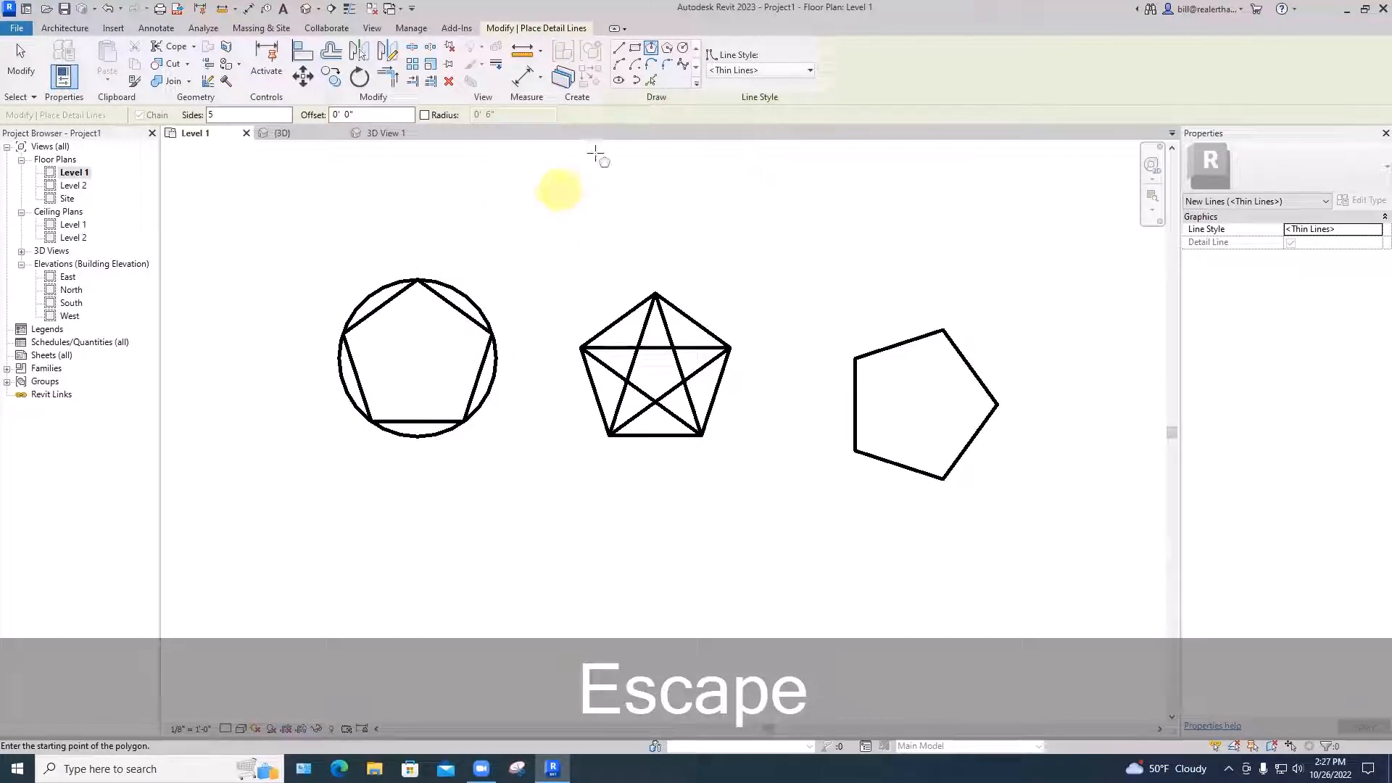
left_click(618, 48)
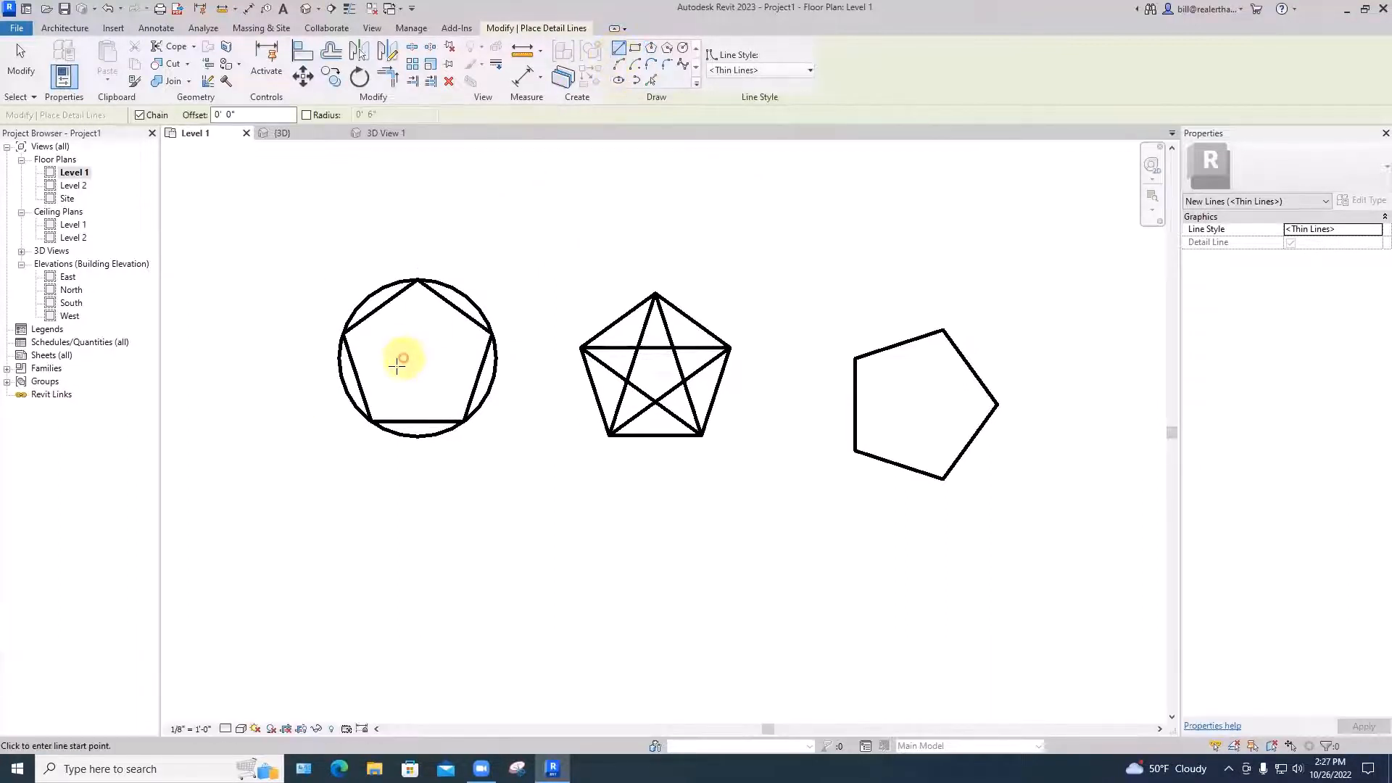
Chain lines through the inscribed pentagon's alternate corners, closing back at the lower-left corner
left_click(369, 419)
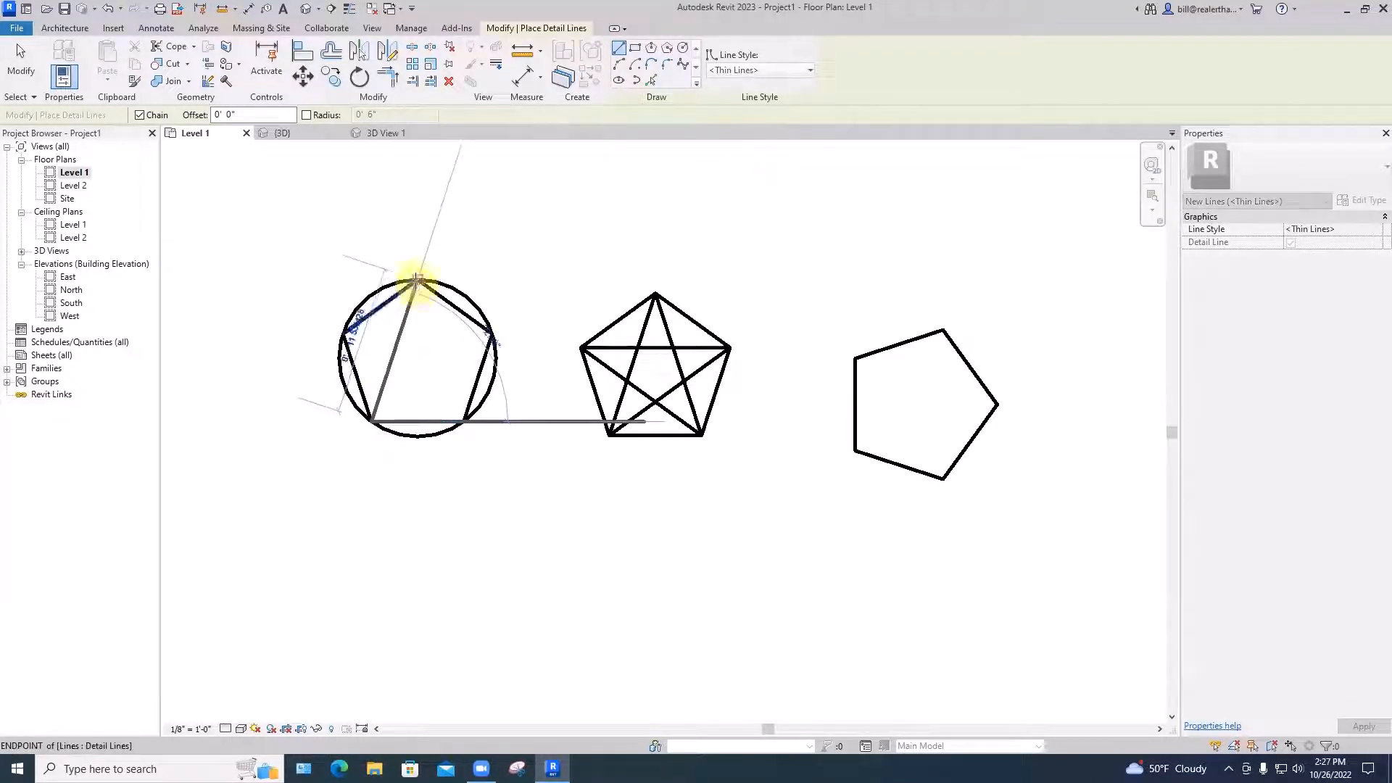
left_click(417, 281)
left_click(417, 281)
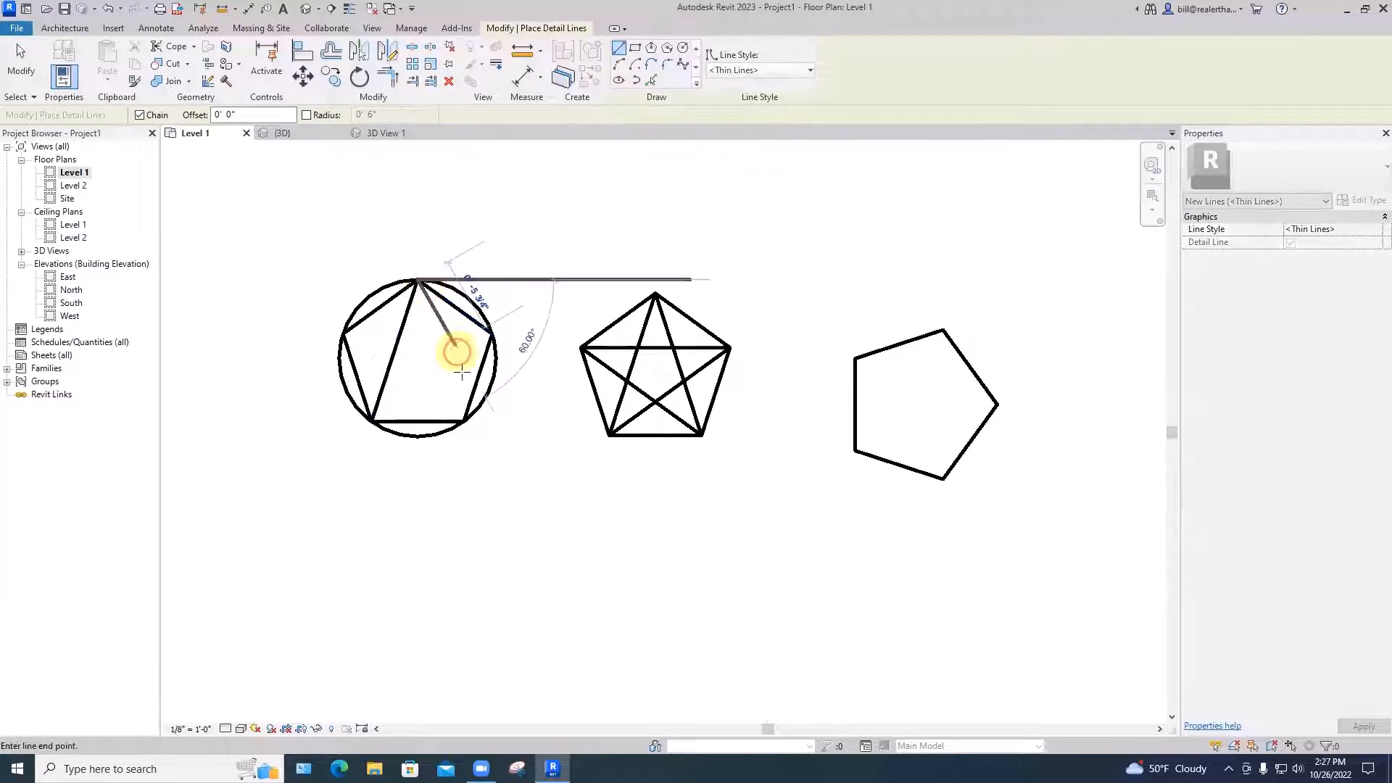
left_click(464, 421)
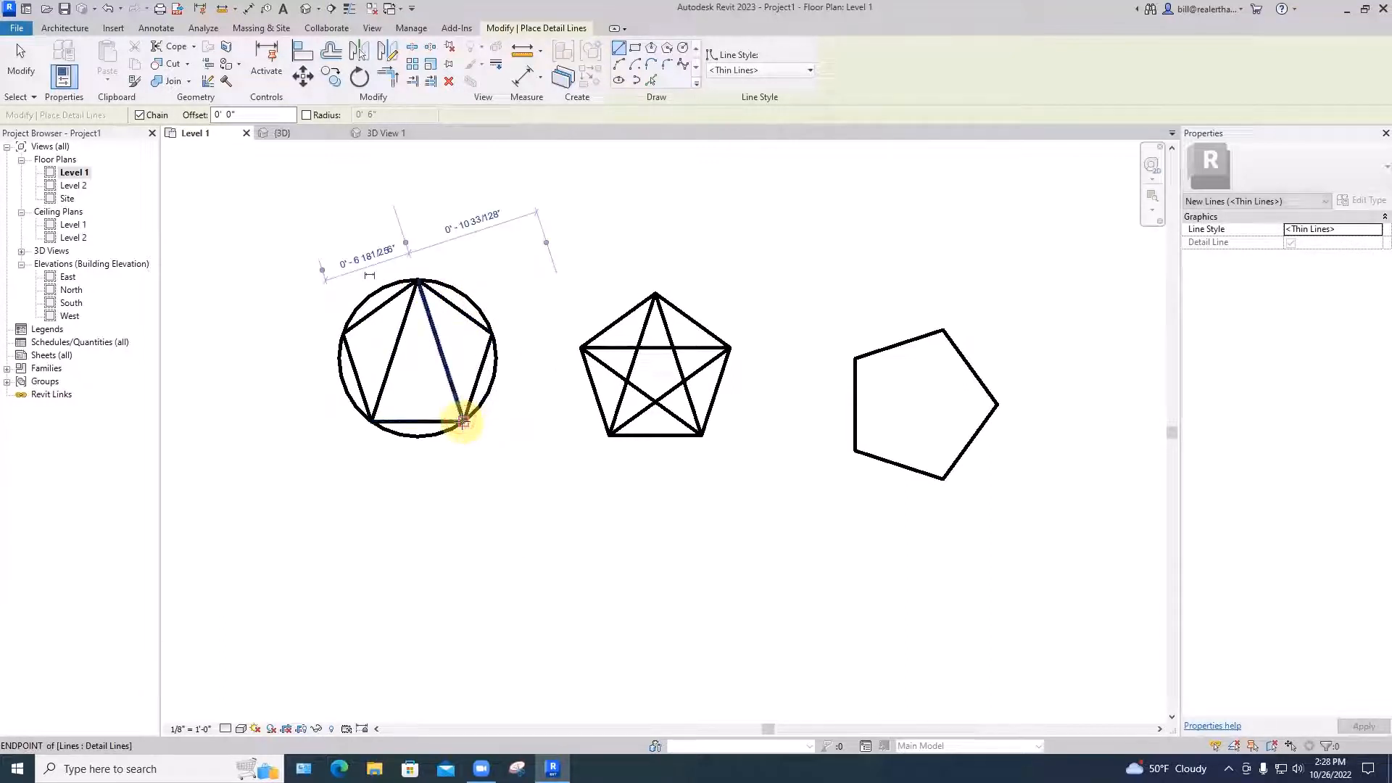
left_click(344, 334)
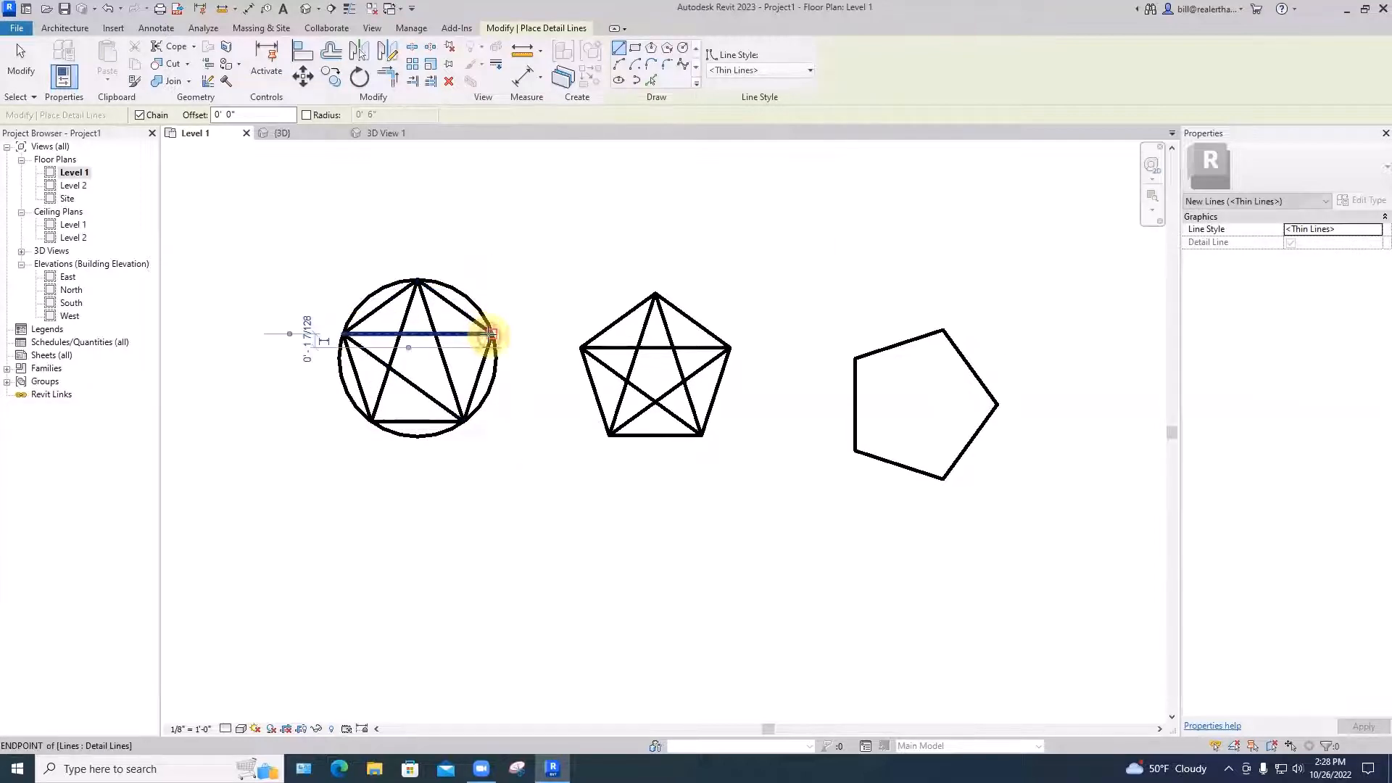
left_click(493, 334)
left_click(372, 421)
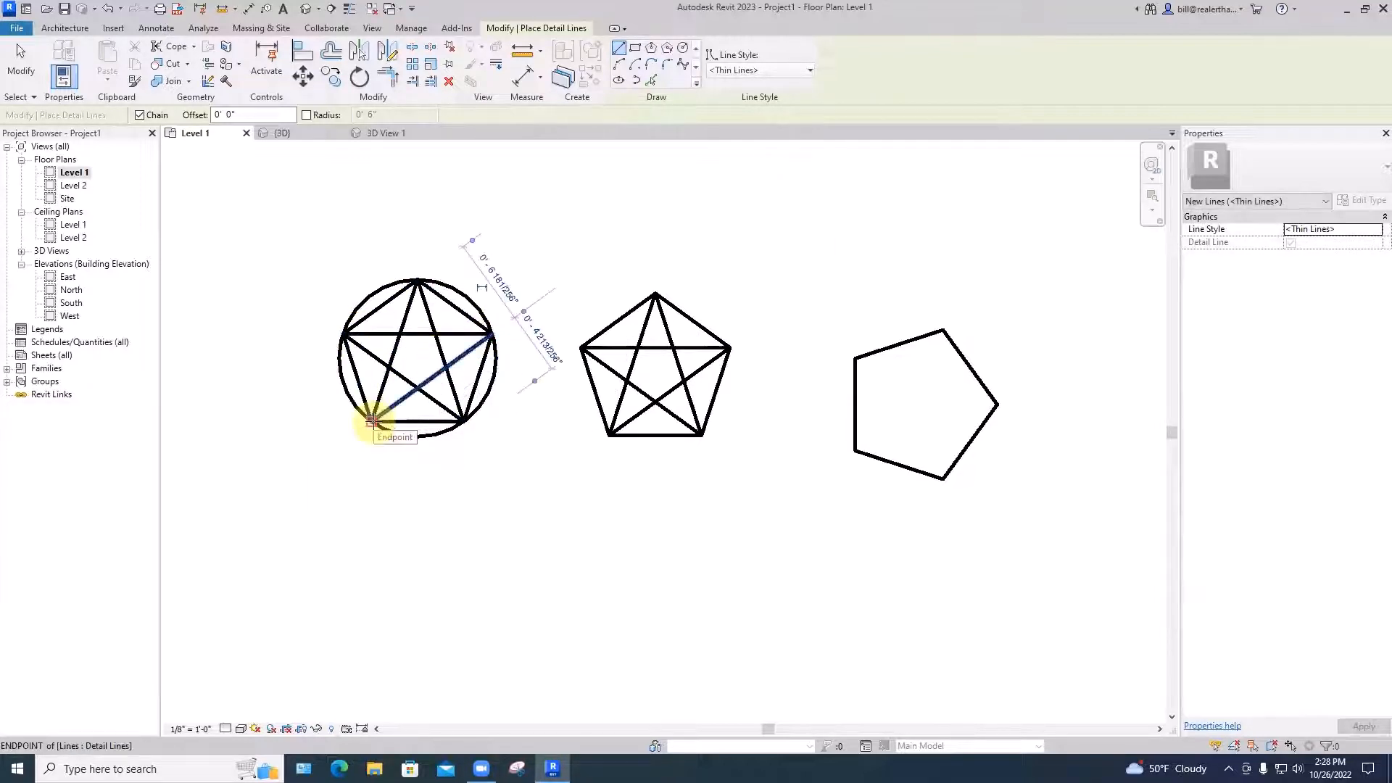
key("Escape")
key("Escape")
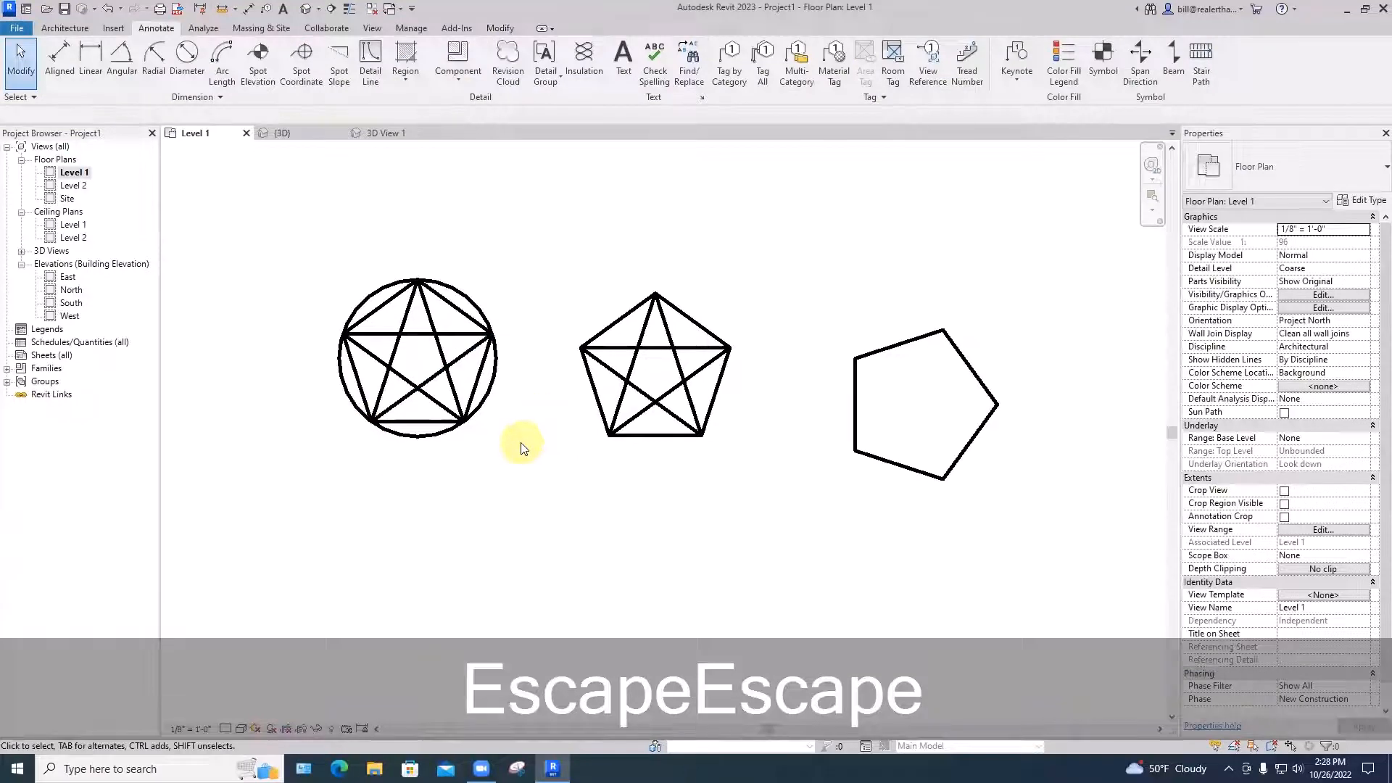
Delete the upper-right, upper-left, bottom and lower-right pentagon edges around the circled star
left_click(457, 312)
key("BackSpace")
left_click(377, 310)
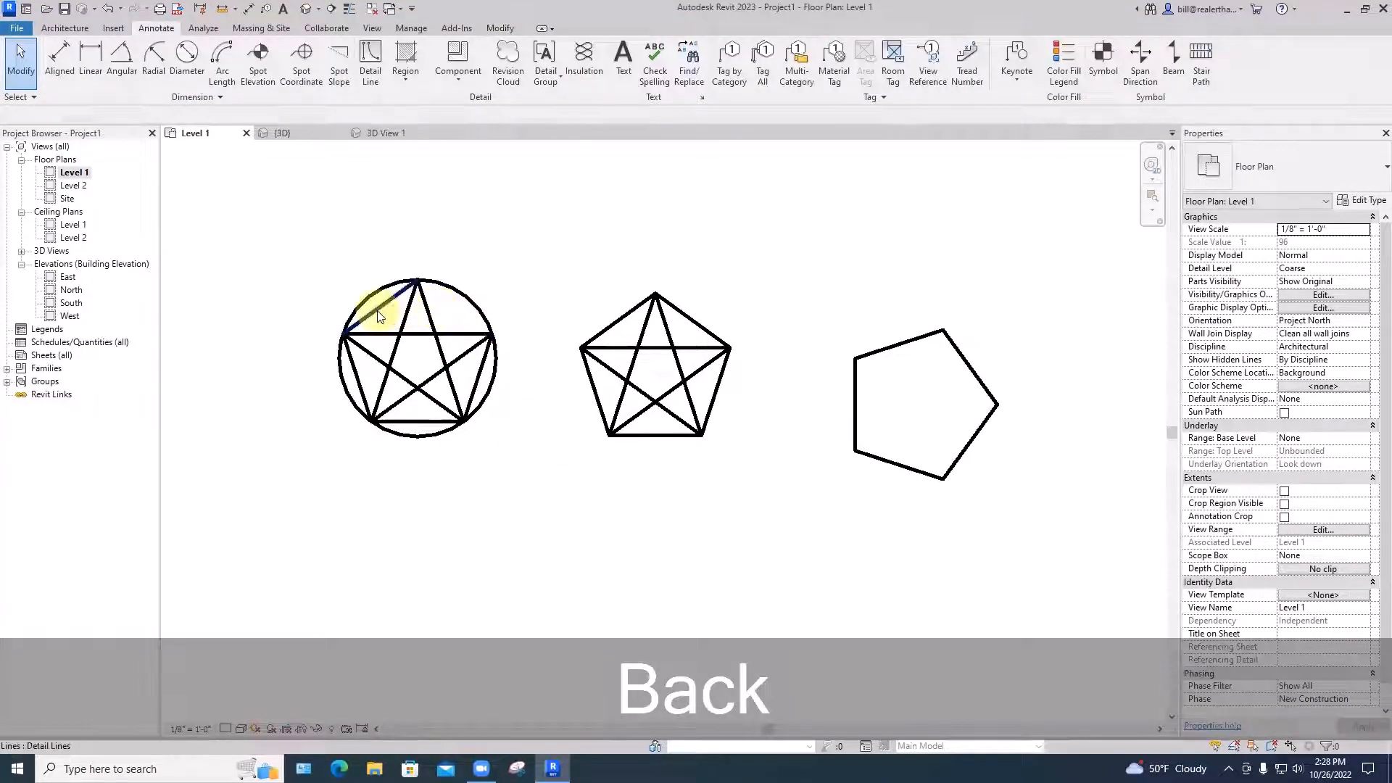
key("BackSpace")
key("BackSpace")
left_click(404, 417)
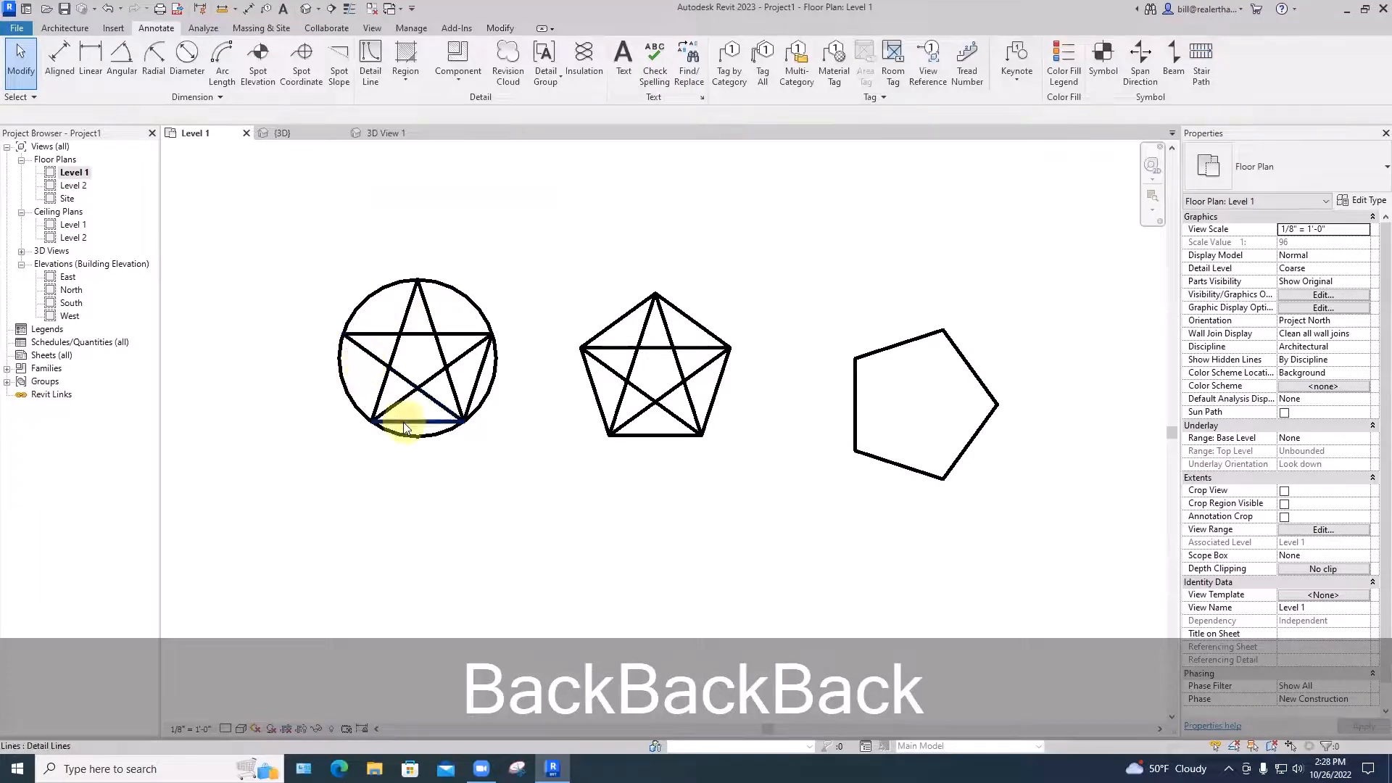
key("BackSpace")
left_click(476, 392)
key("BackSpace")
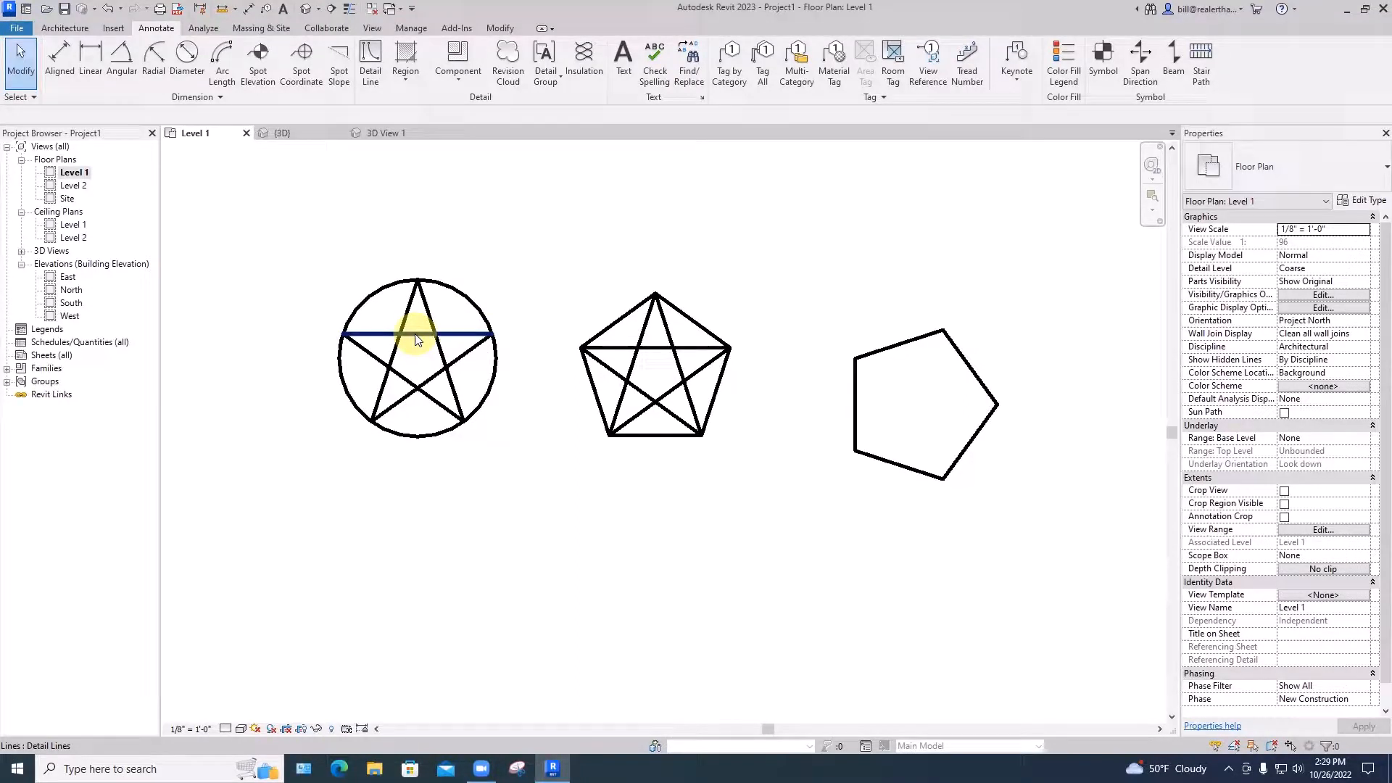
left_click(500, 29)
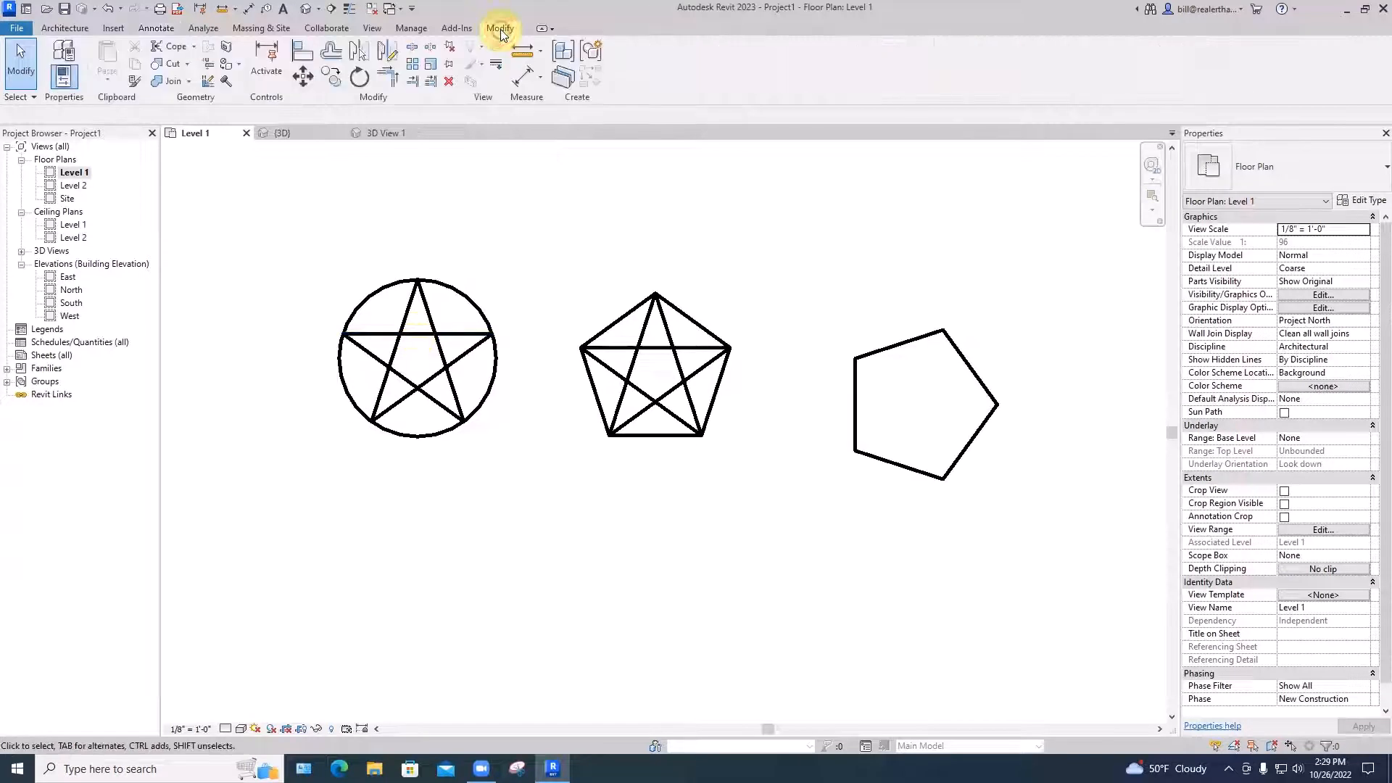
Split the middle star's horizontal line and four diagonals at their crossings
left_click(411, 50)
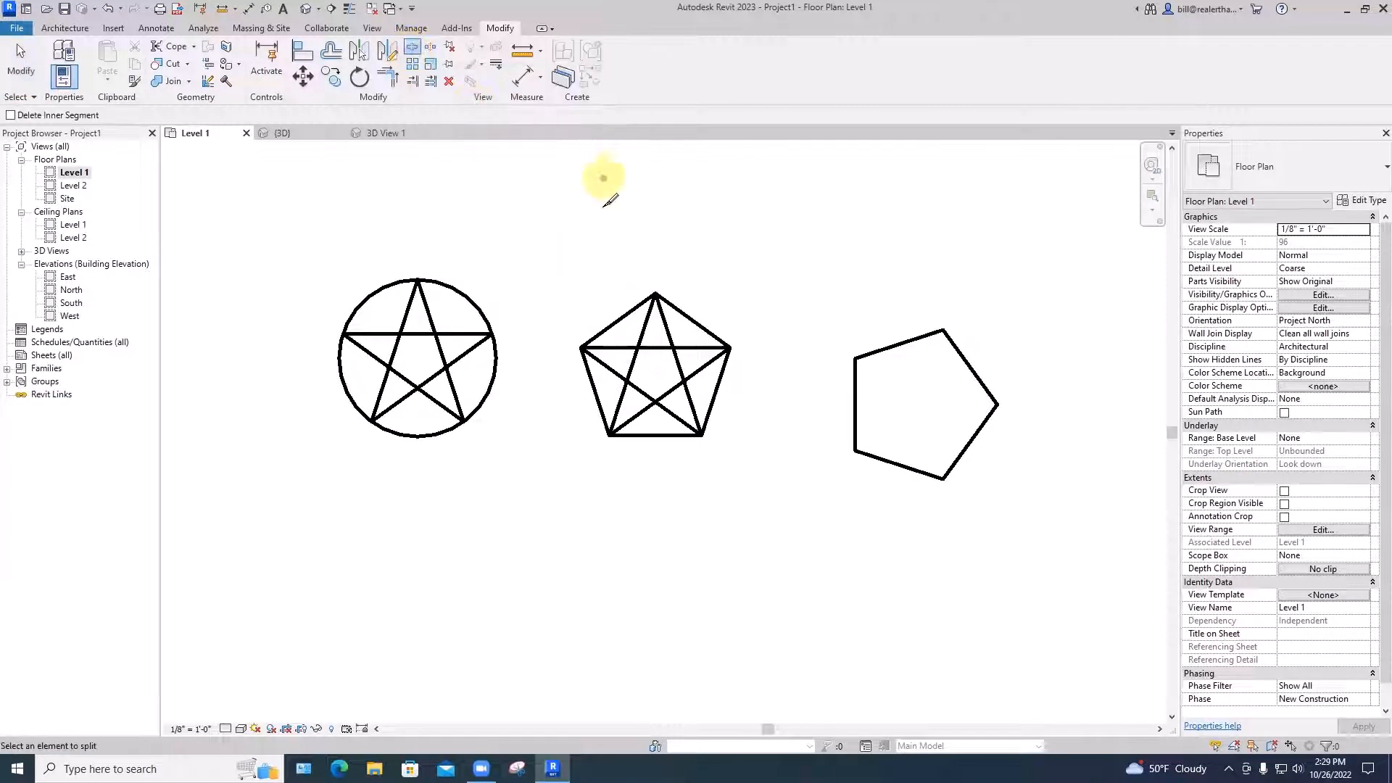
left_click(653, 348)
left_click(679, 364)
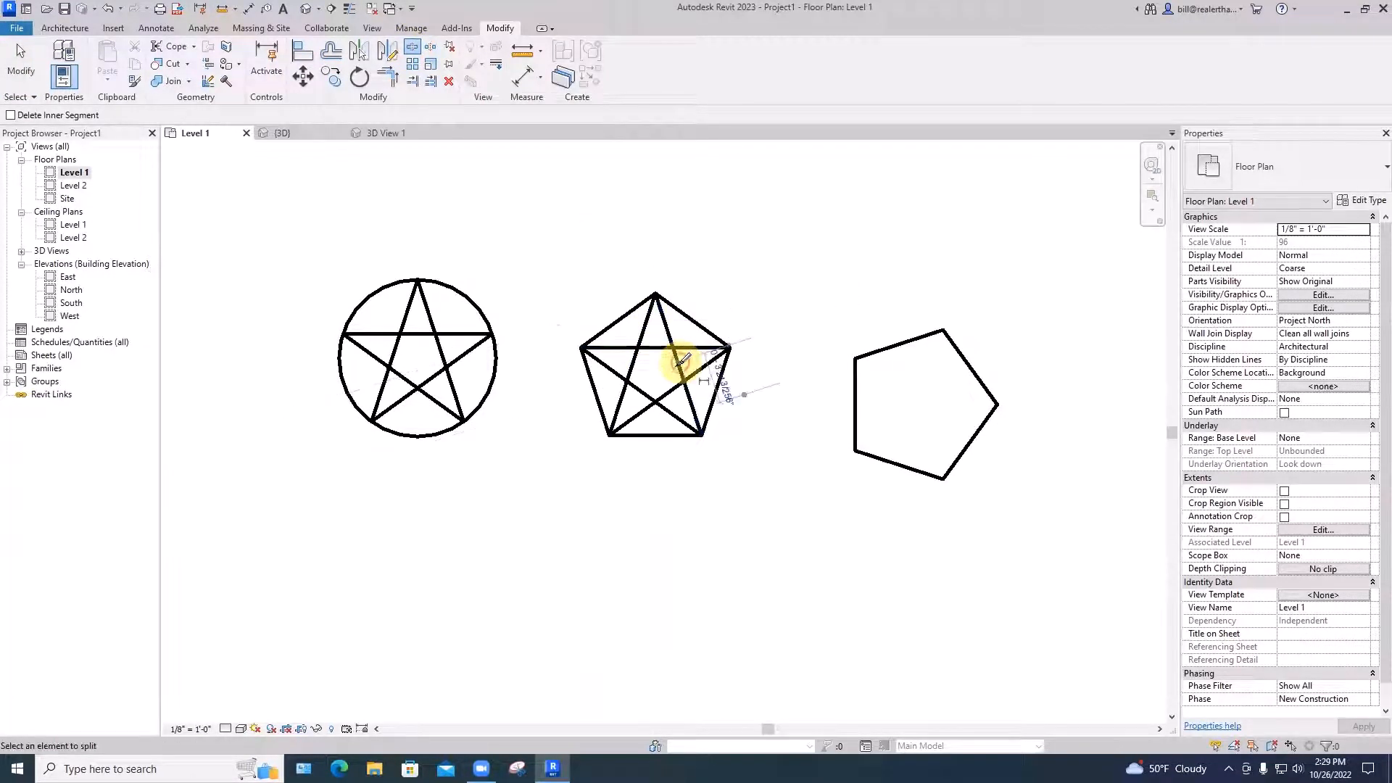
left_click(662, 396)
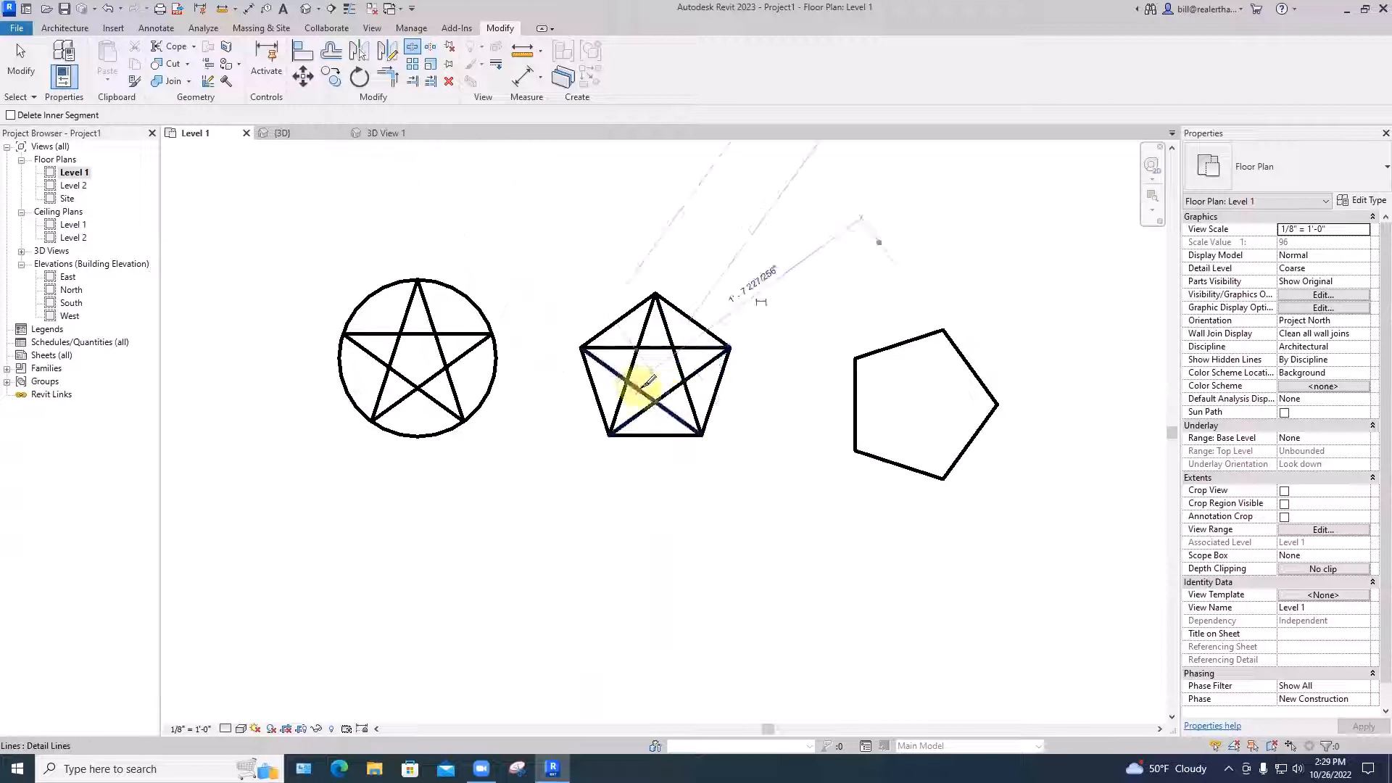
left_click(639, 390)
left_click(633, 365)
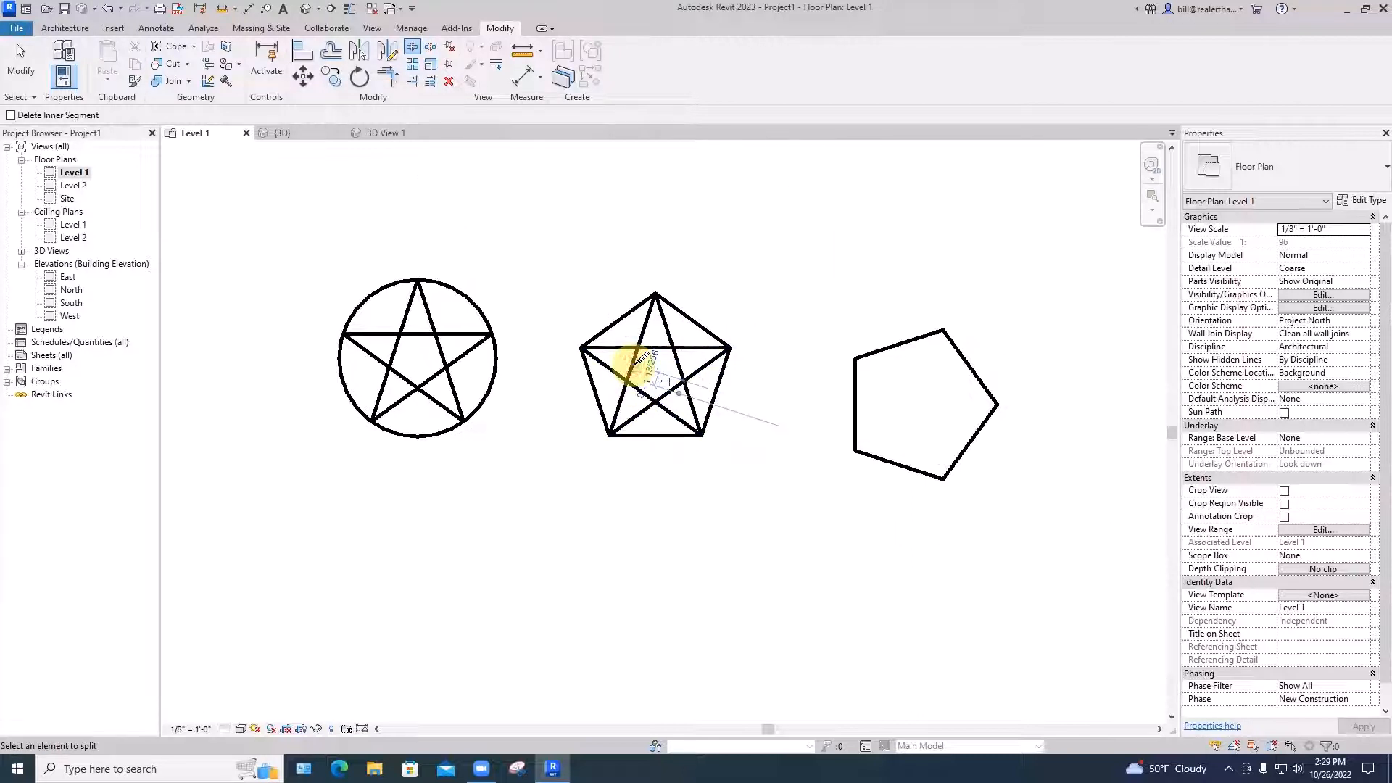
key("Escape")
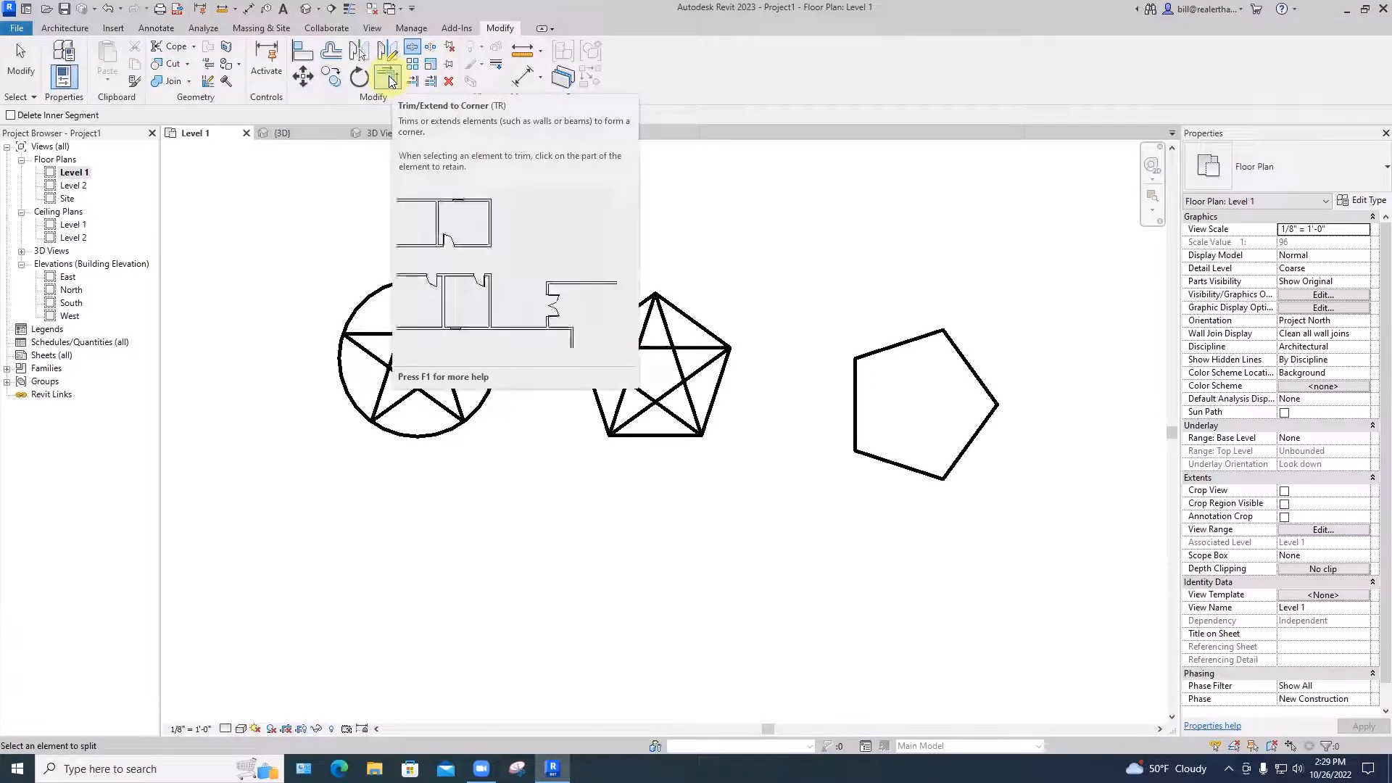
Trim pairs of split pieces into corners so the middle star becomes a hollow outline
left_click(389, 79)
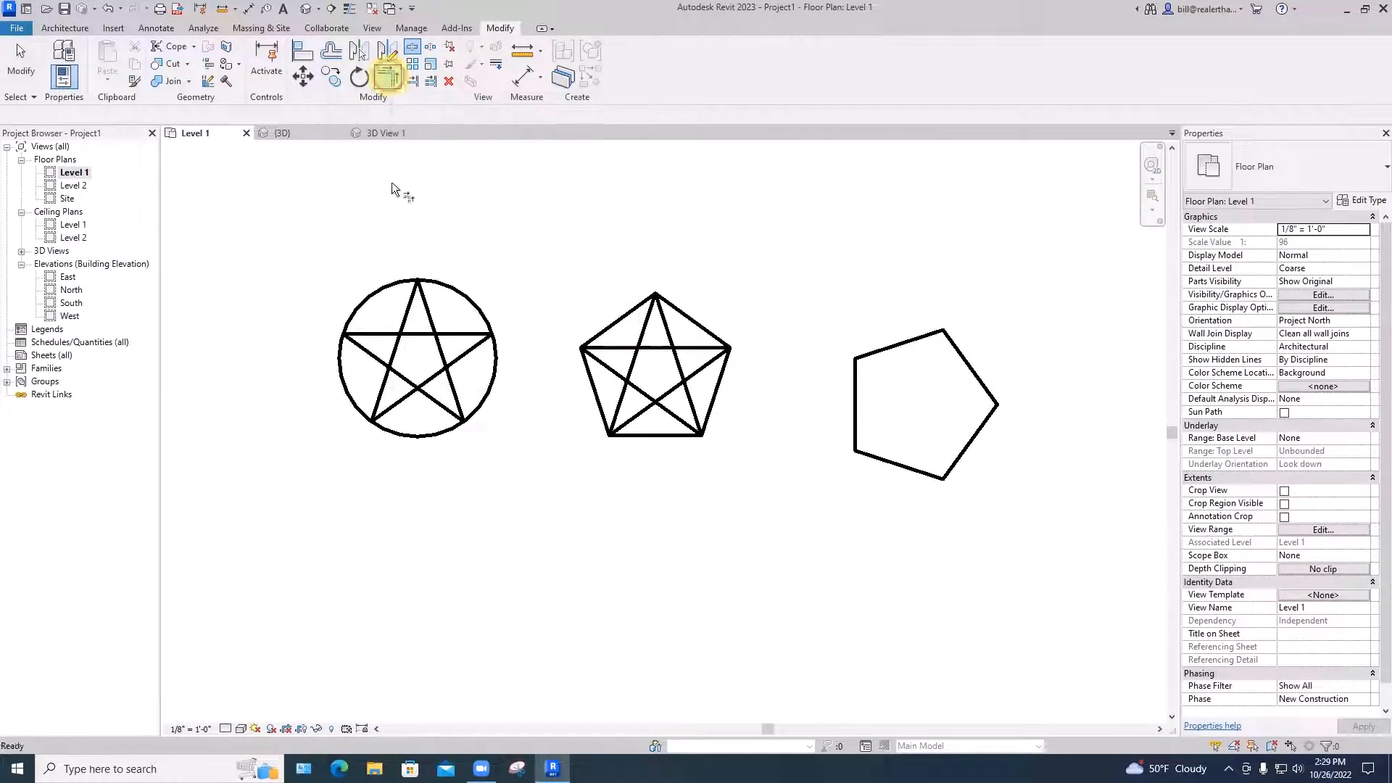
left_click(613, 348)
left_click(641, 333)
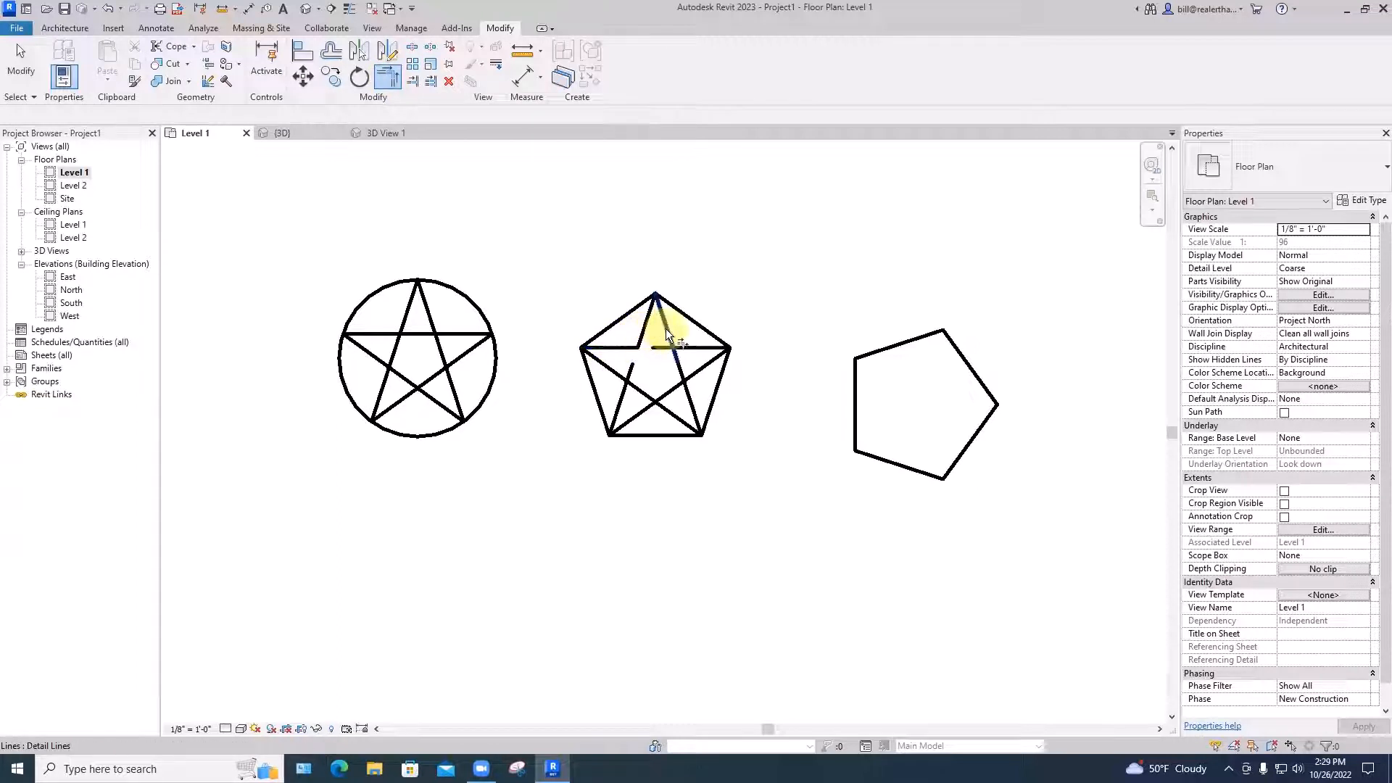
left_click(667, 334)
left_click(682, 346)
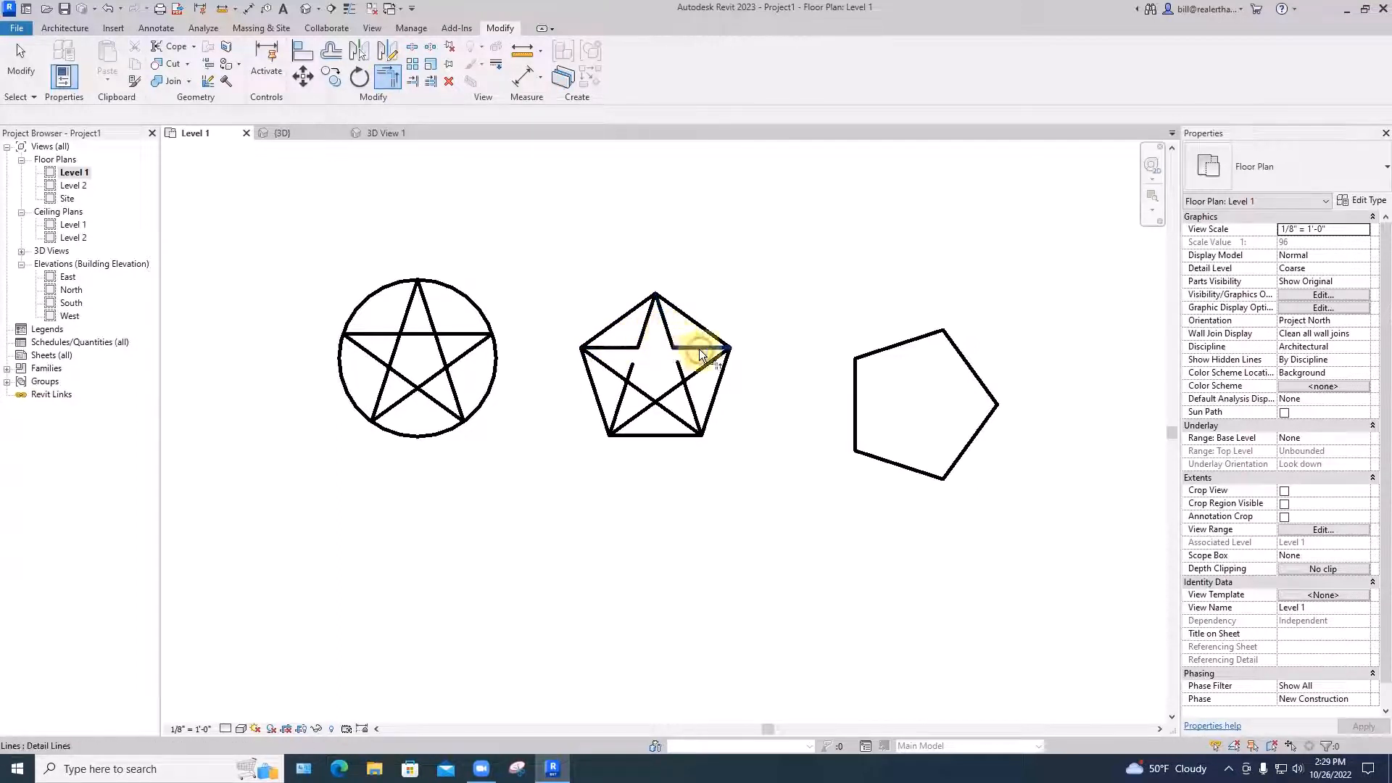
left_click(689, 393)
left_click(635, 411)
left_click(625, 393)
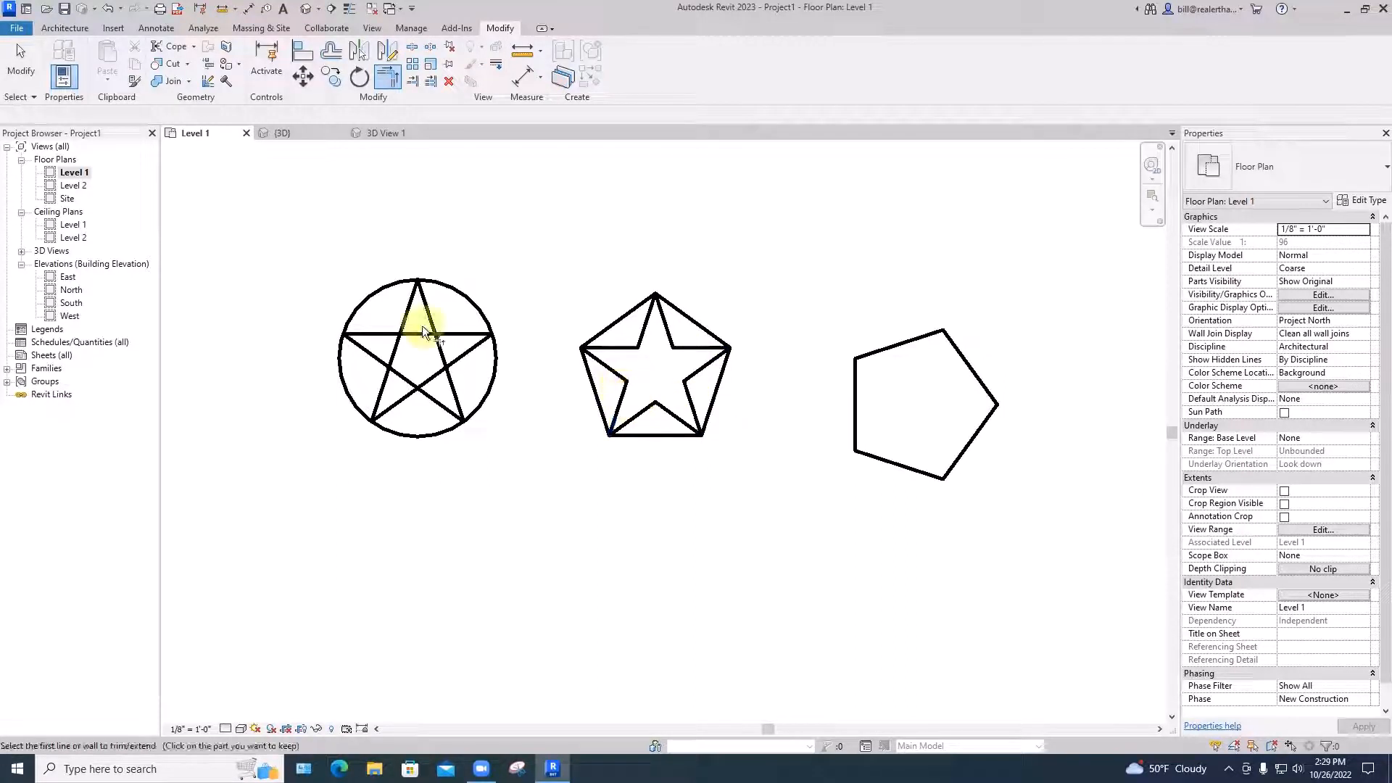
Split the circled star's horizontal line and diagonals at their crossing points
left_click(413, 48)
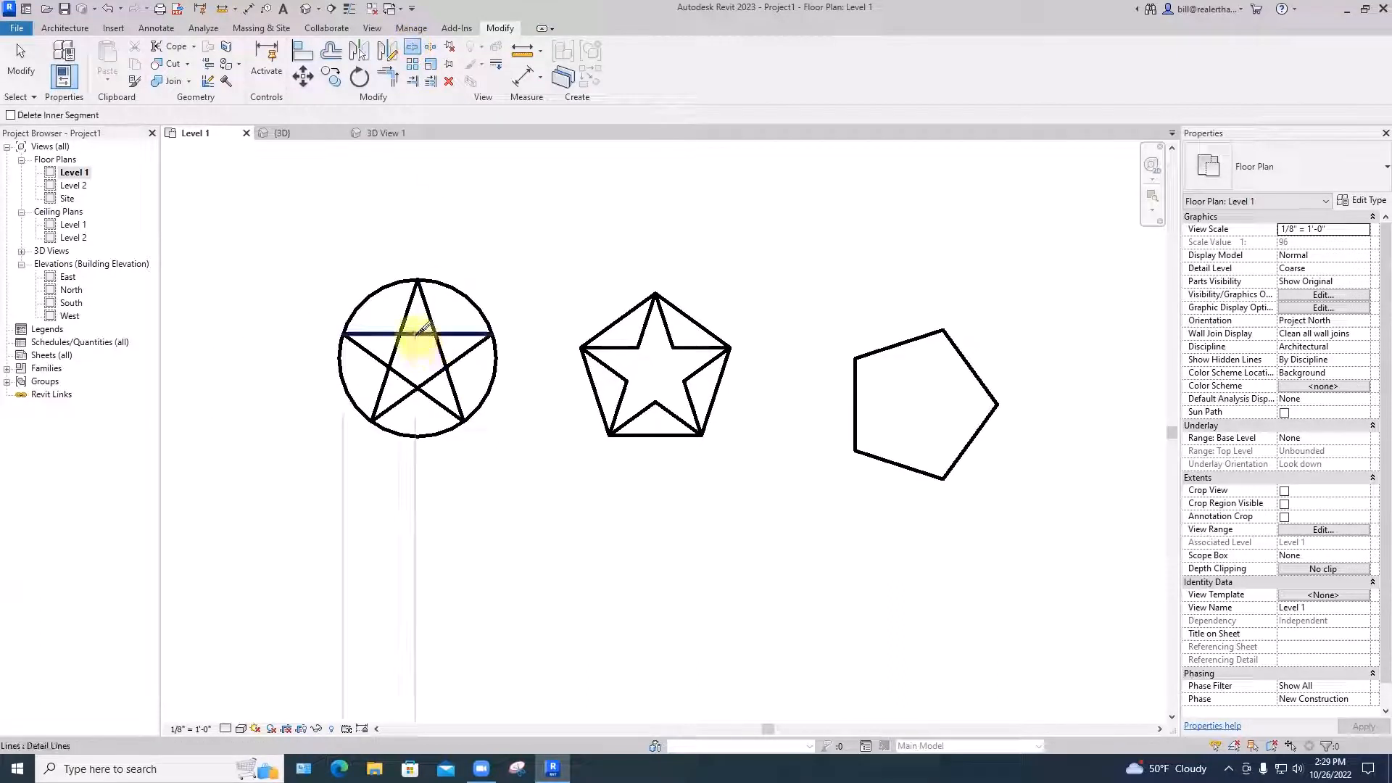
left_click(417, 335)
left_click(436, 356)
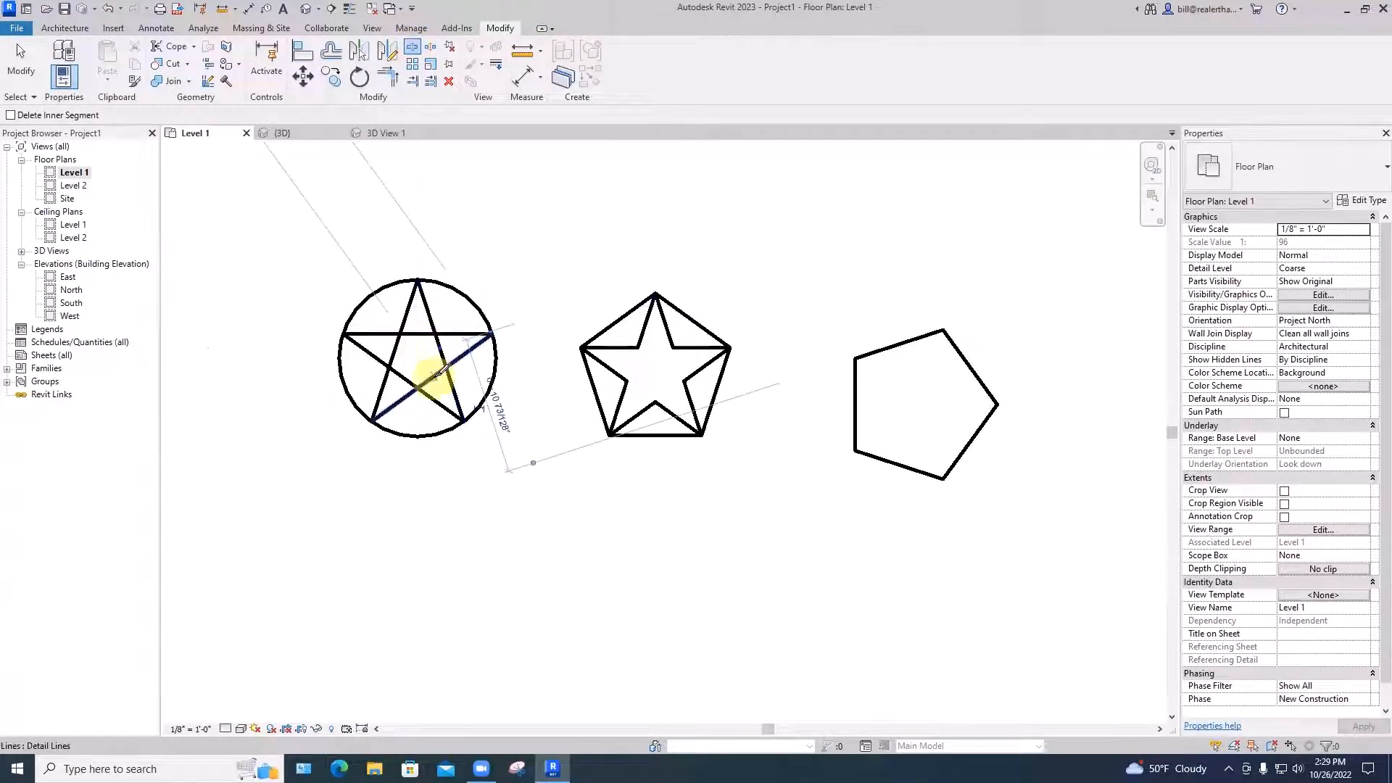
left_click(434, 376)
left_click(400, 376)
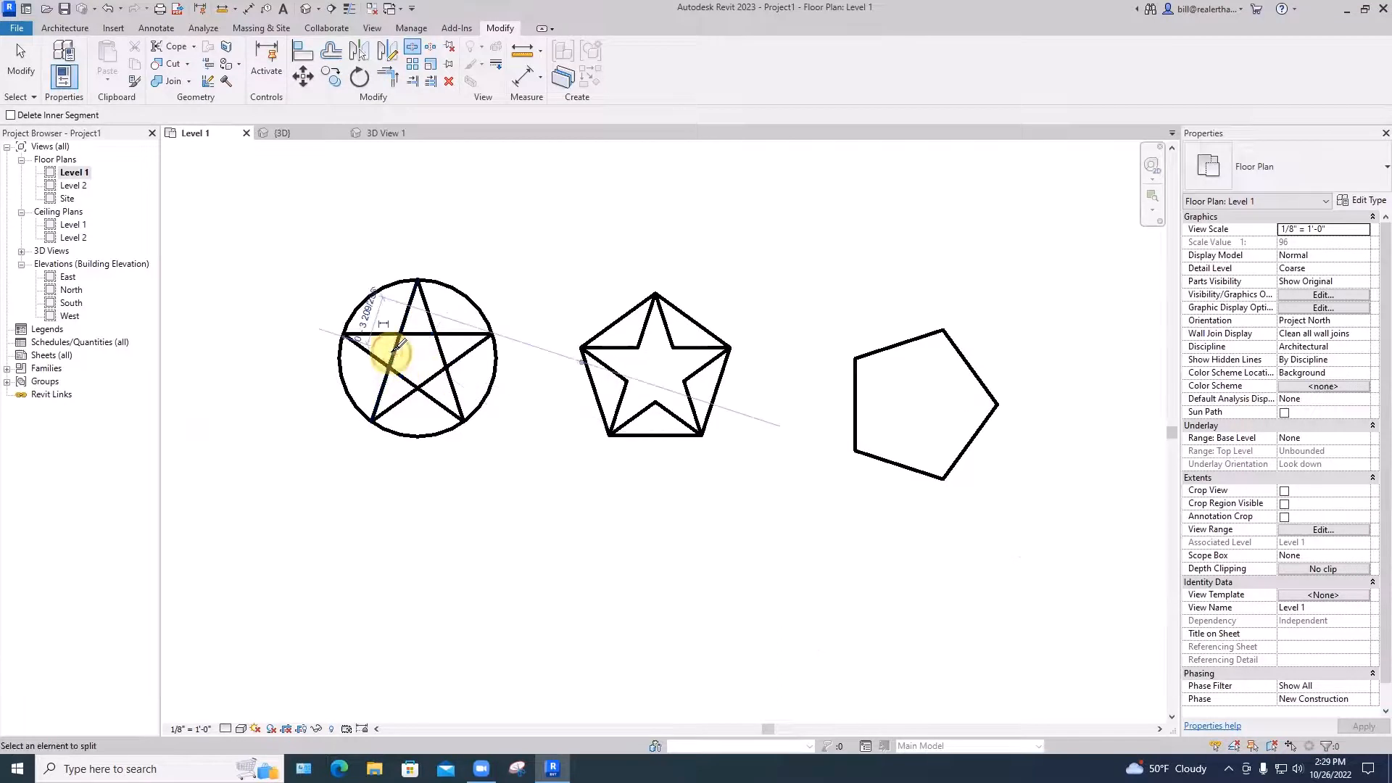
key("Escape")
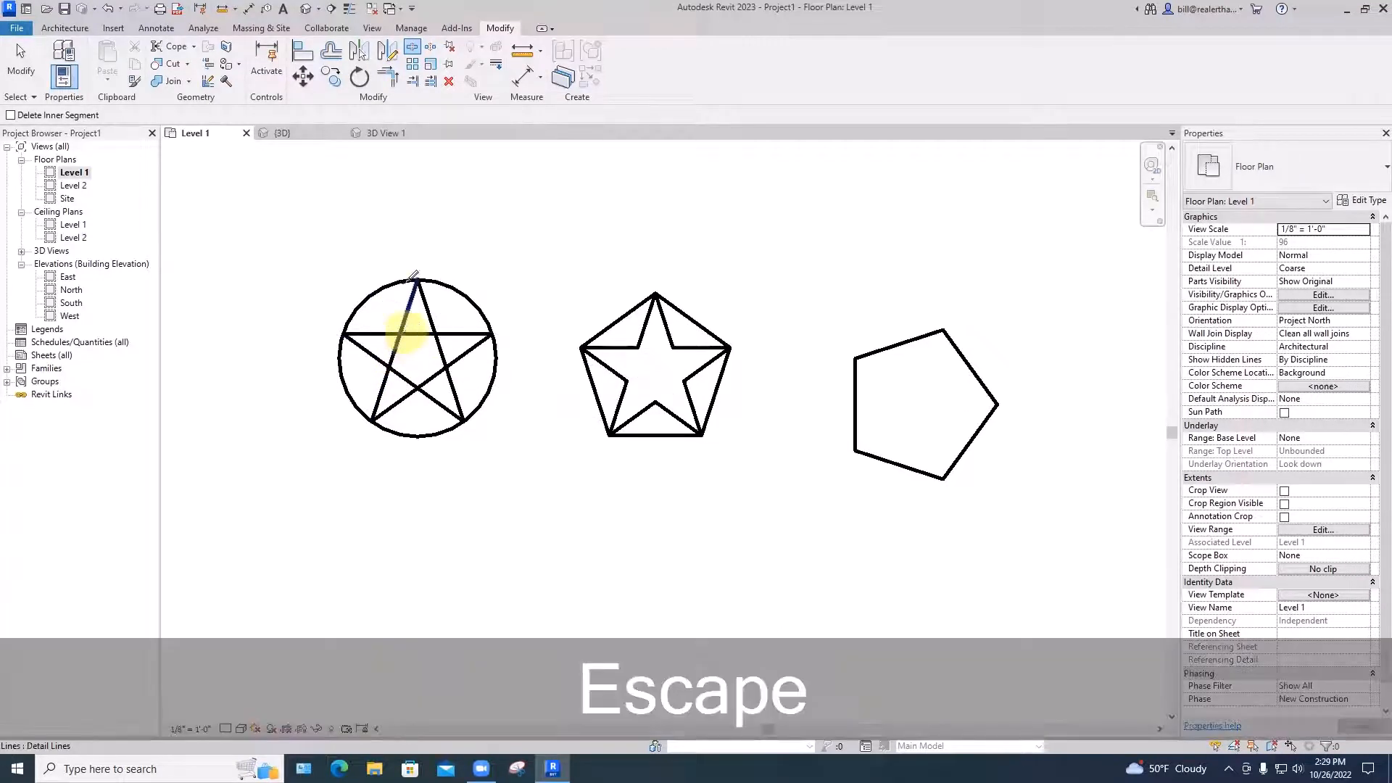
Trim the circled star's line pairs into corners, removing its inner crossing segments
left_click(389, 78)
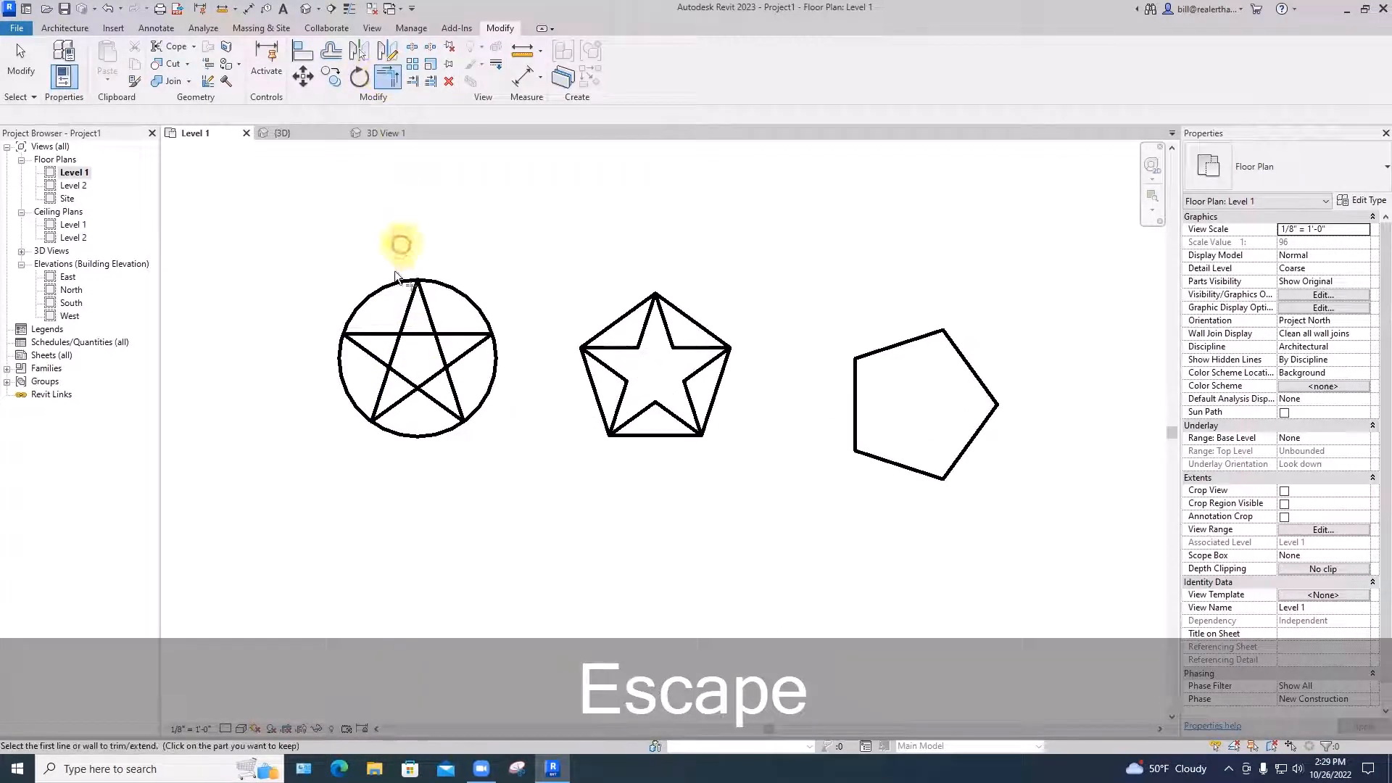
left_click(379, 334)
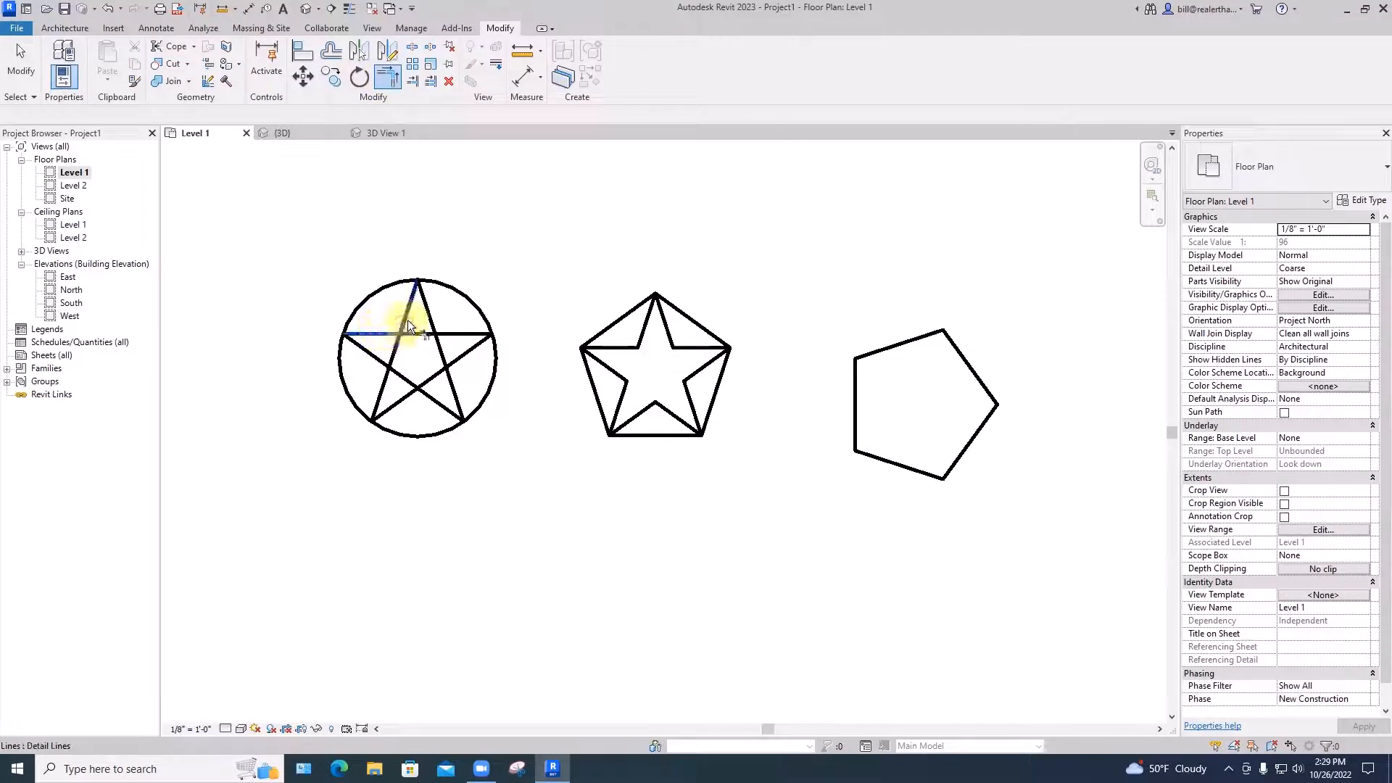
left_click(407, 320)
left_click(449, 332)
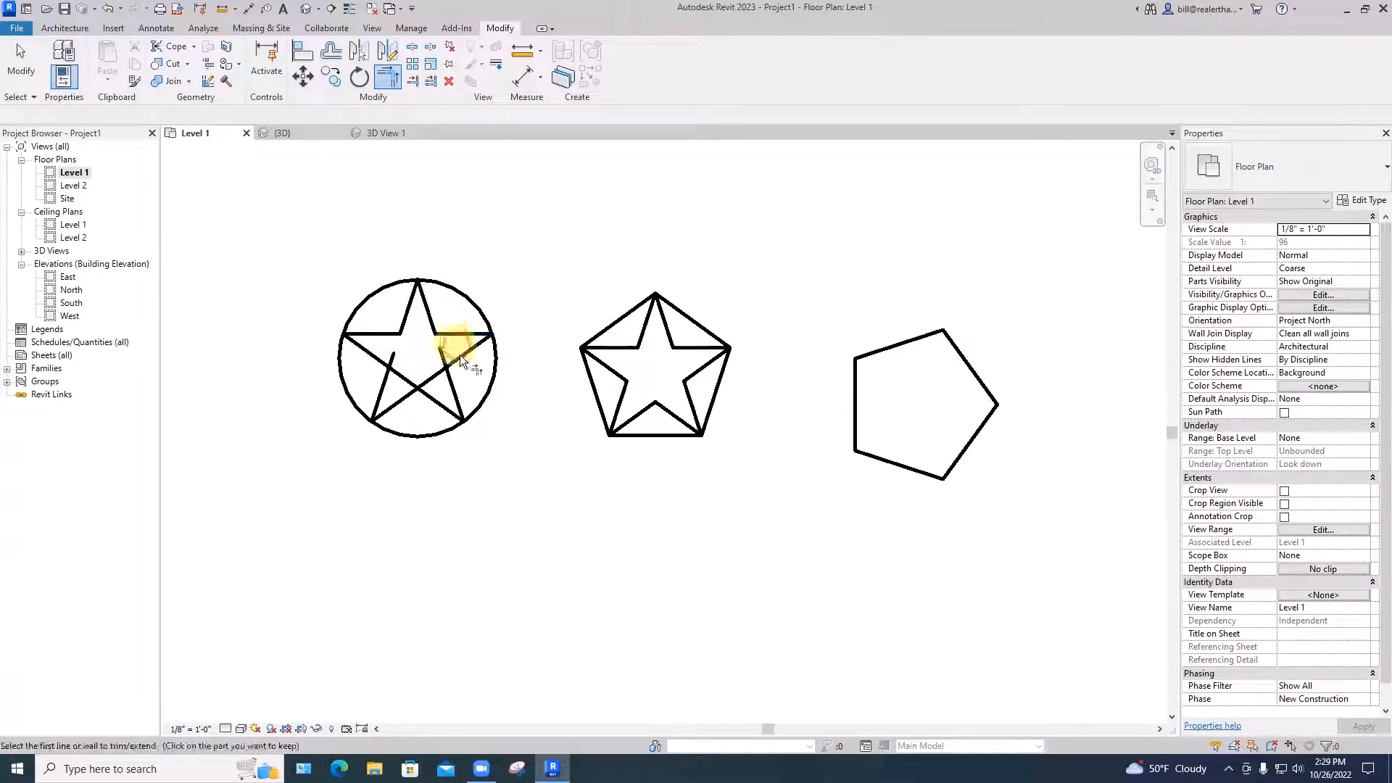
left_click(459, 360)
left_click(452, 388)
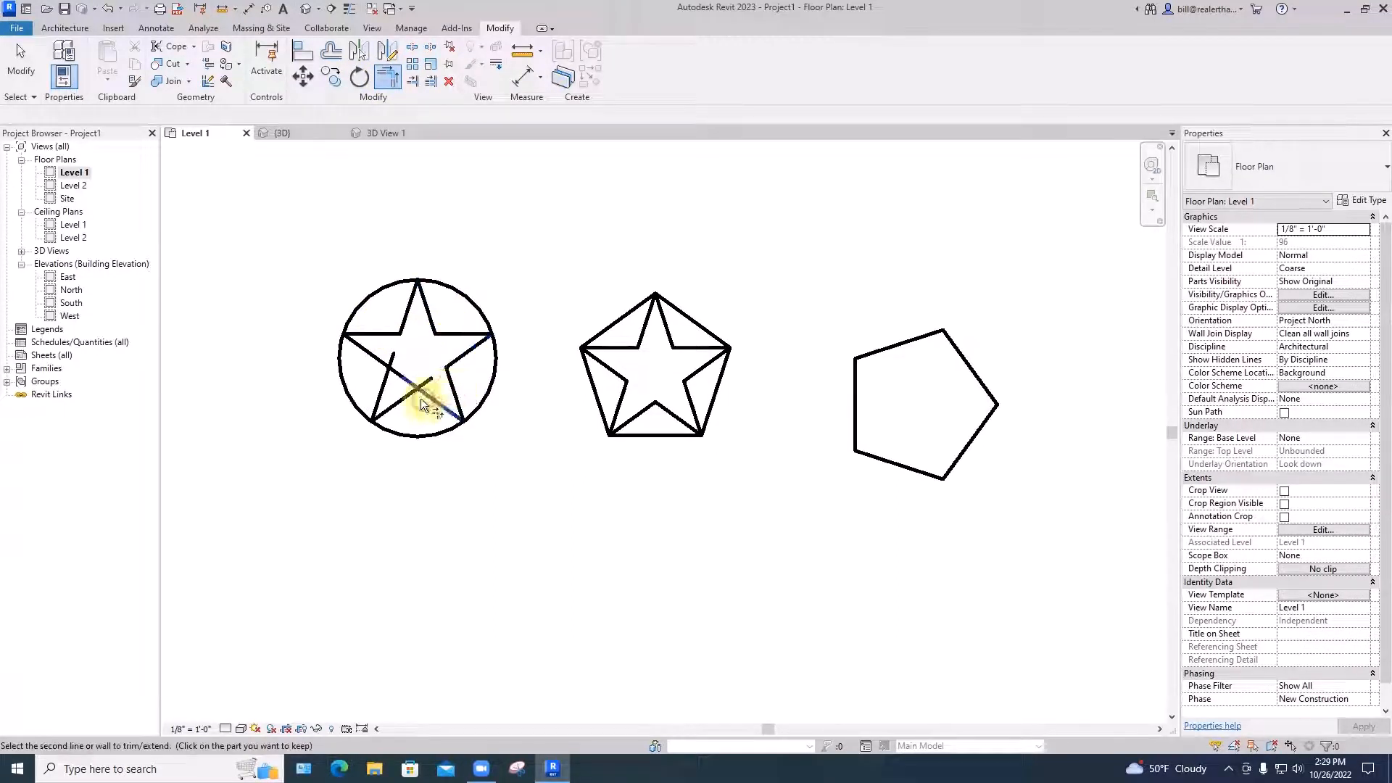
left_click(399, 402)
left_click(377, 359)
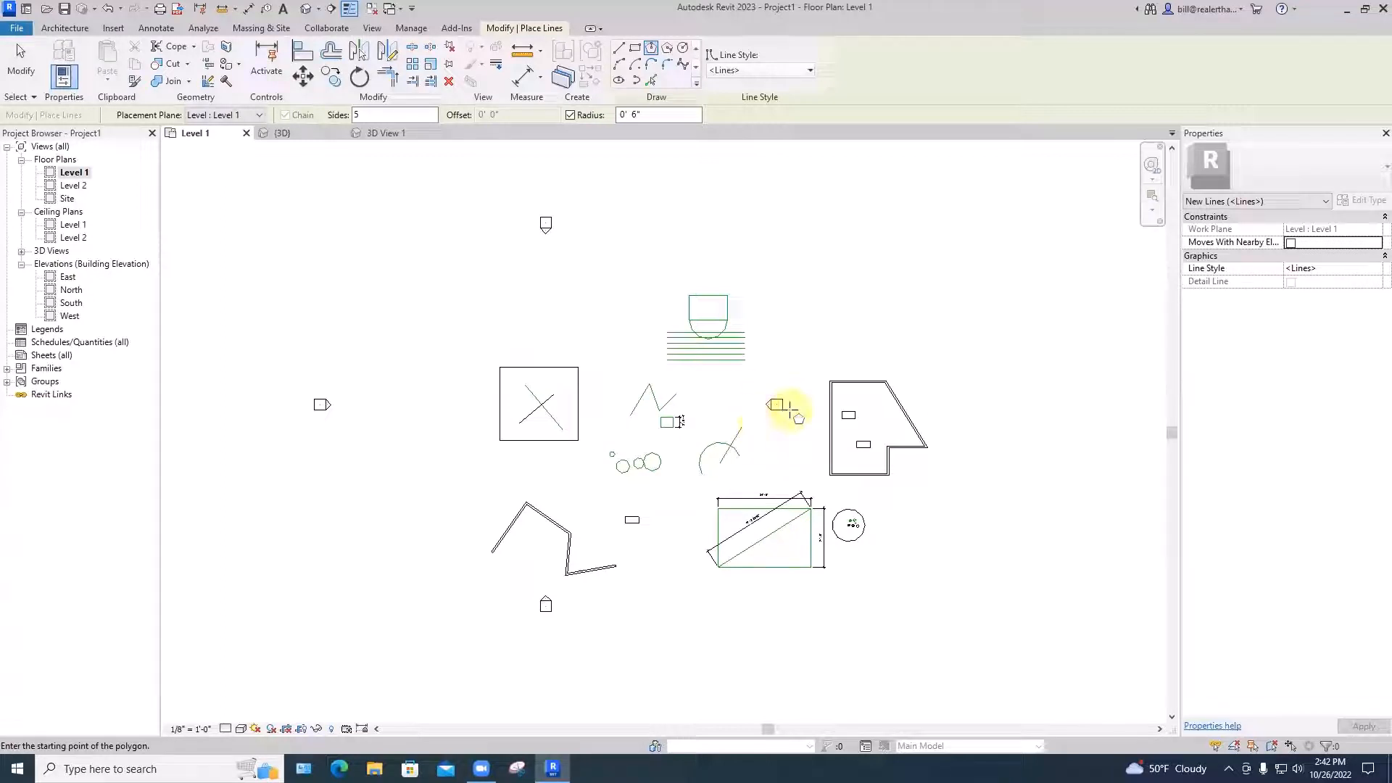
Start a new polygon point, then cancel it to return to normal selection
left_click(400, 212)
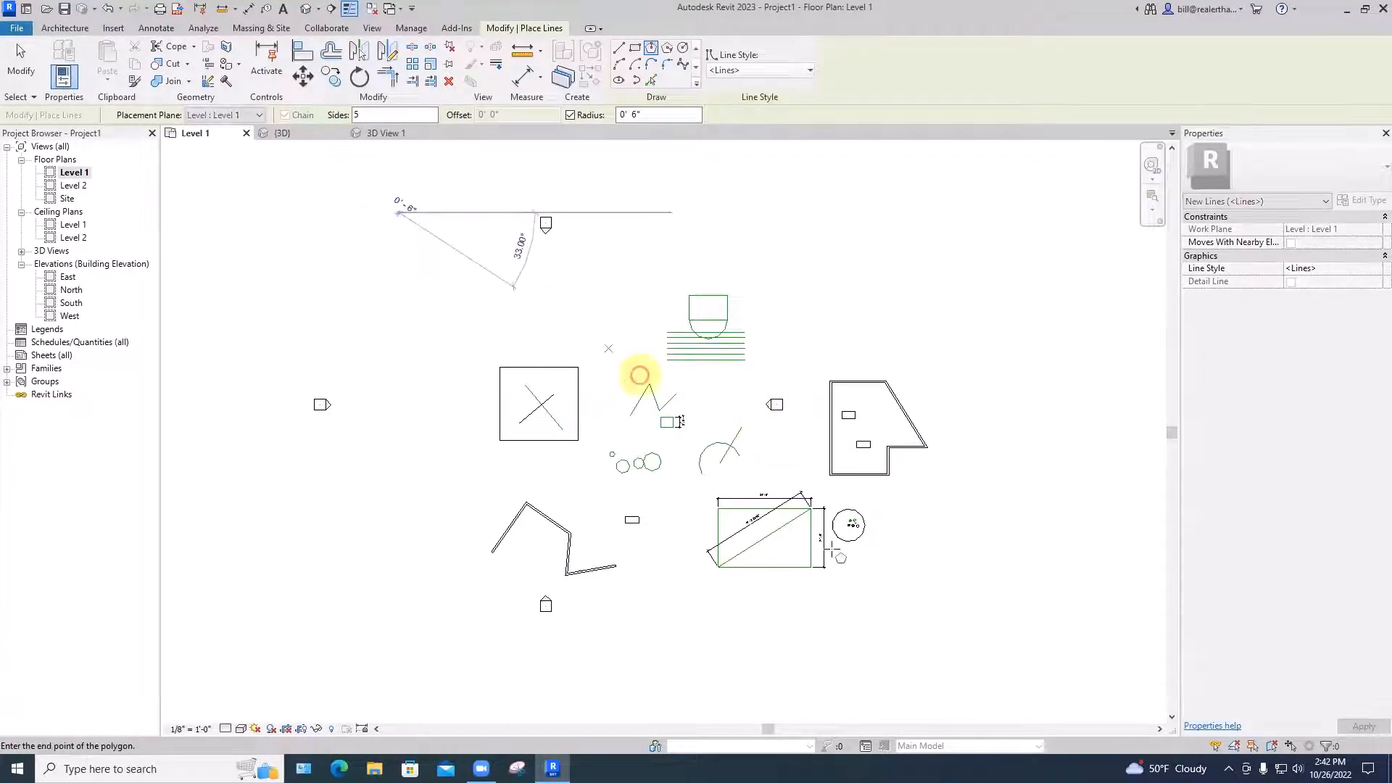
key("Escape")
key("Escape")
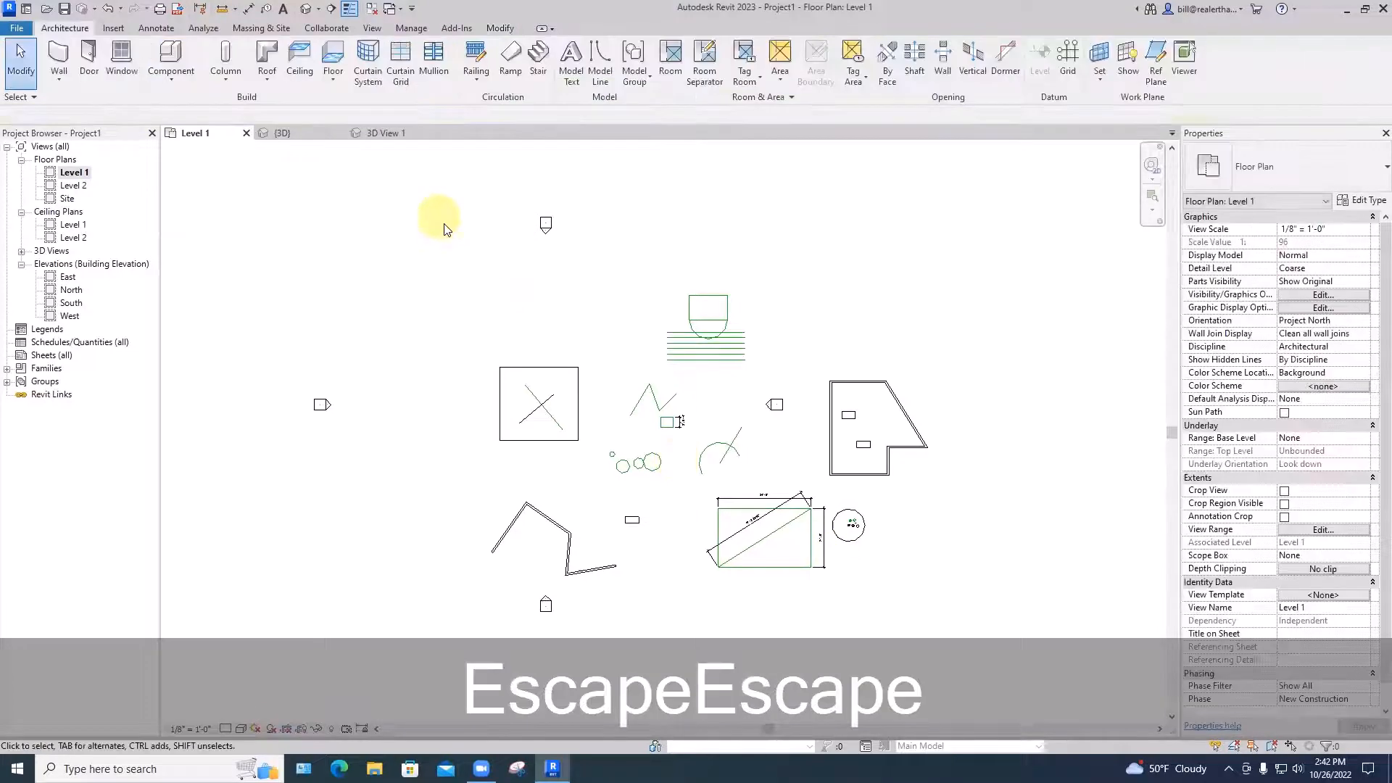
Select everything in the Level 1 plan, filter out Elevations and Views, and delete the 99 remaining elements
left_click_drag(438, 207, 944, 640)
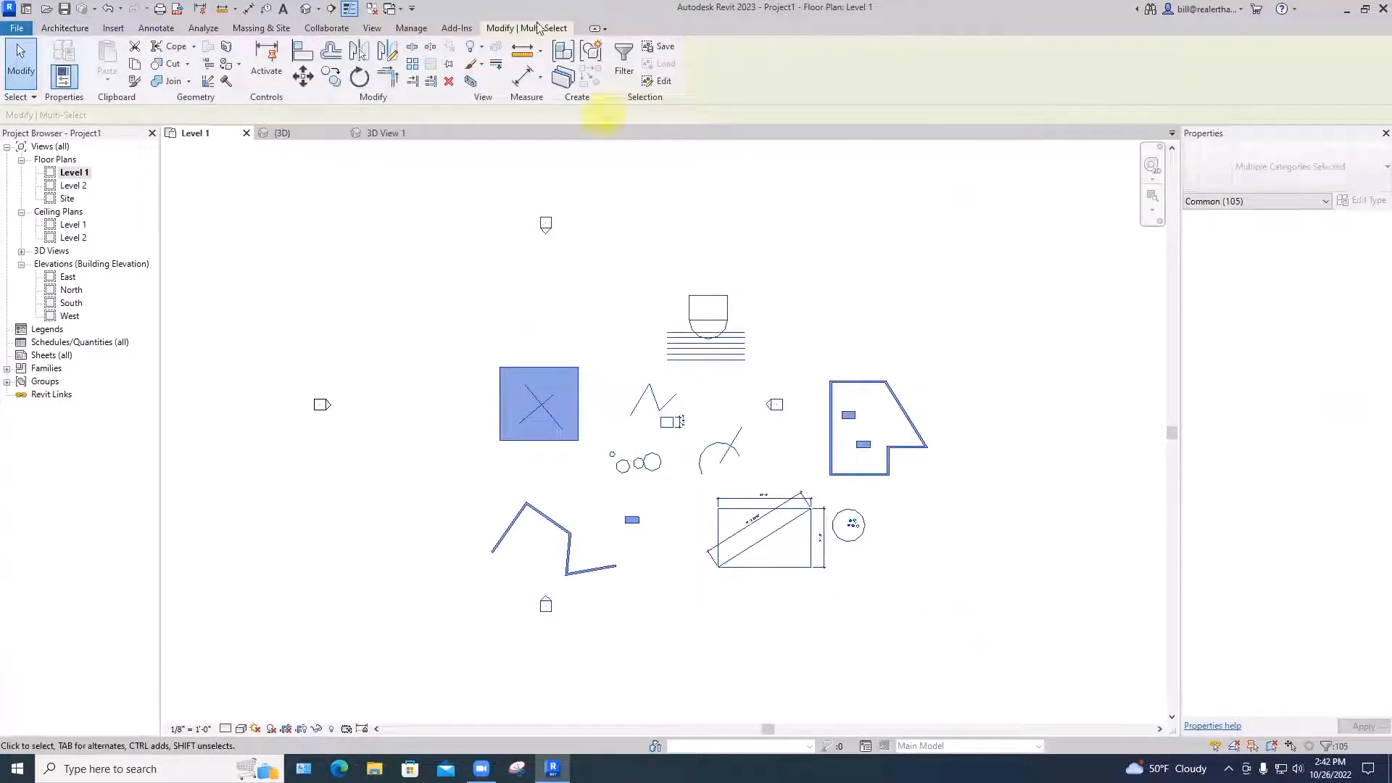
left_click(623, 64)
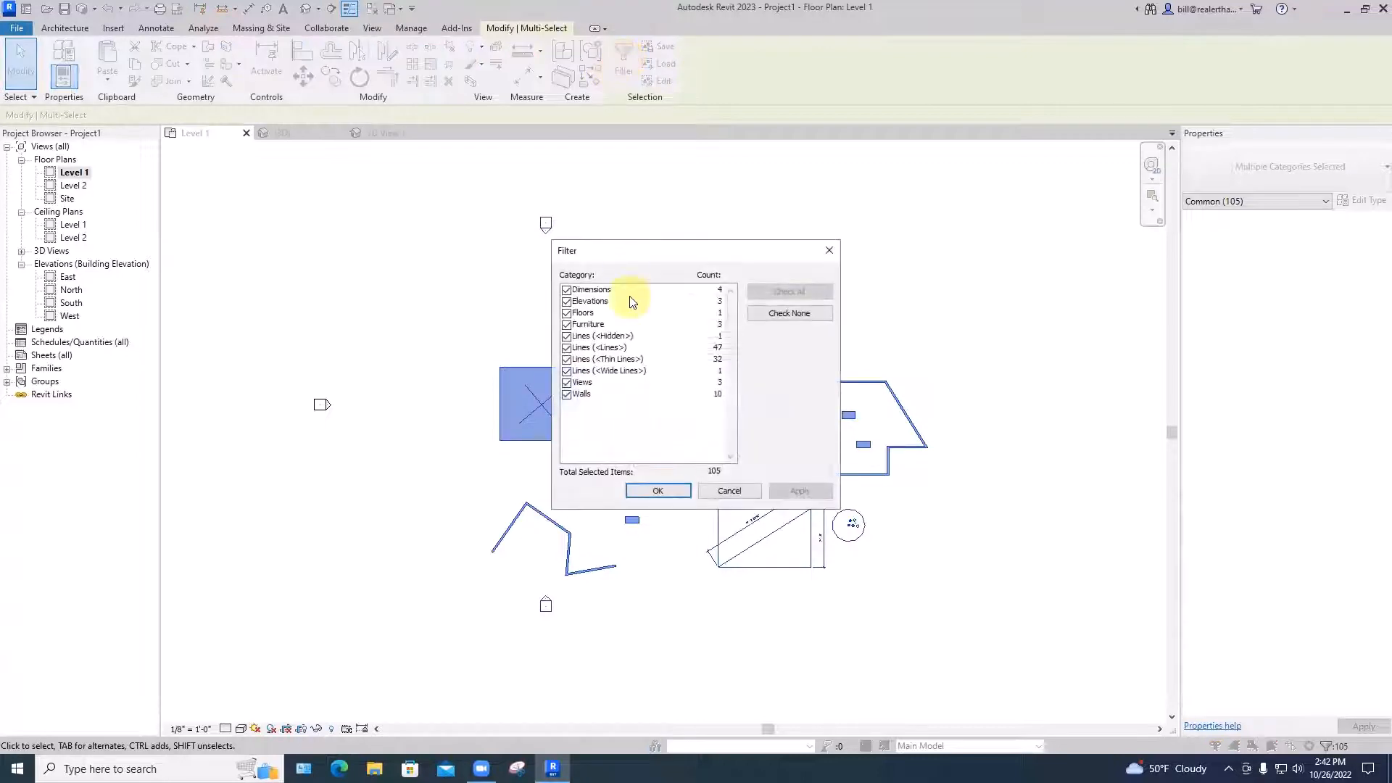
left_click(380, 228)
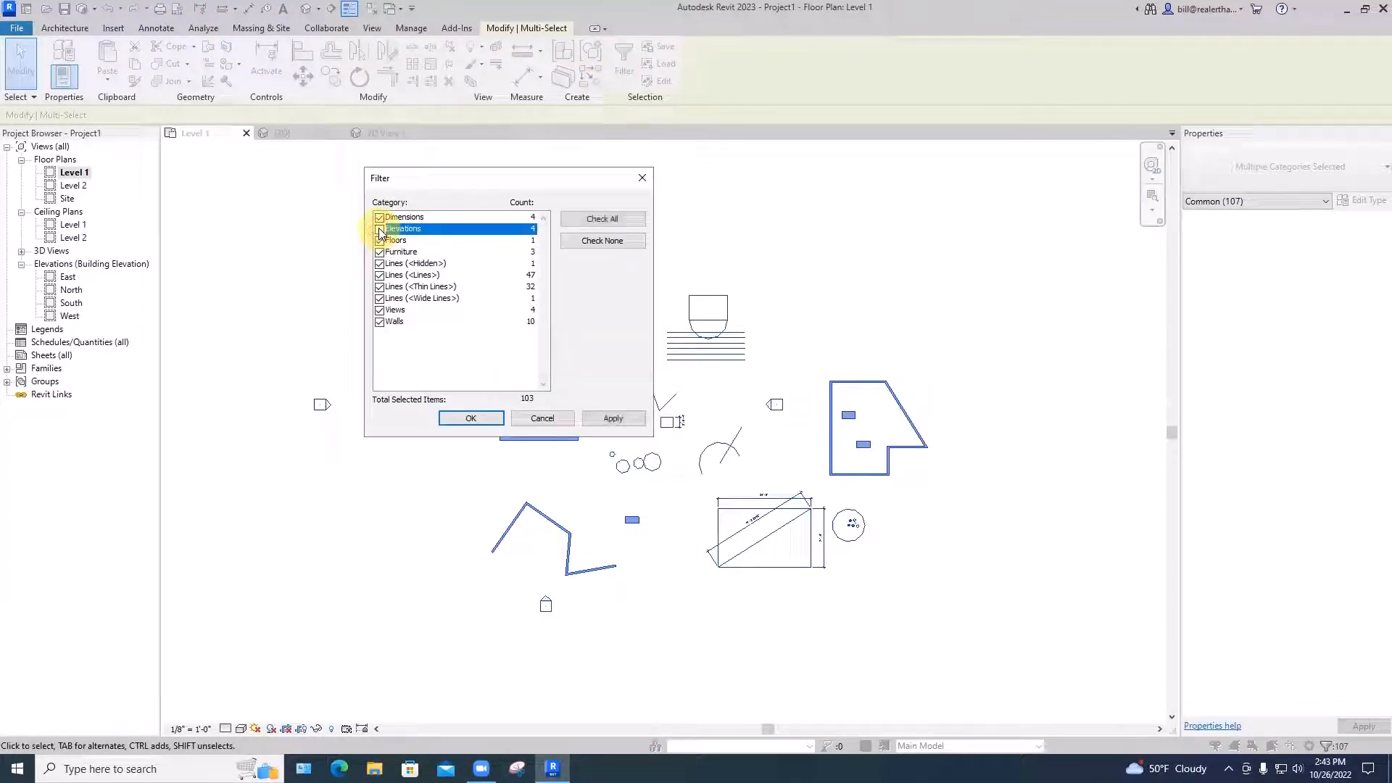
left_click(379, 310)
left_click(469, 416)
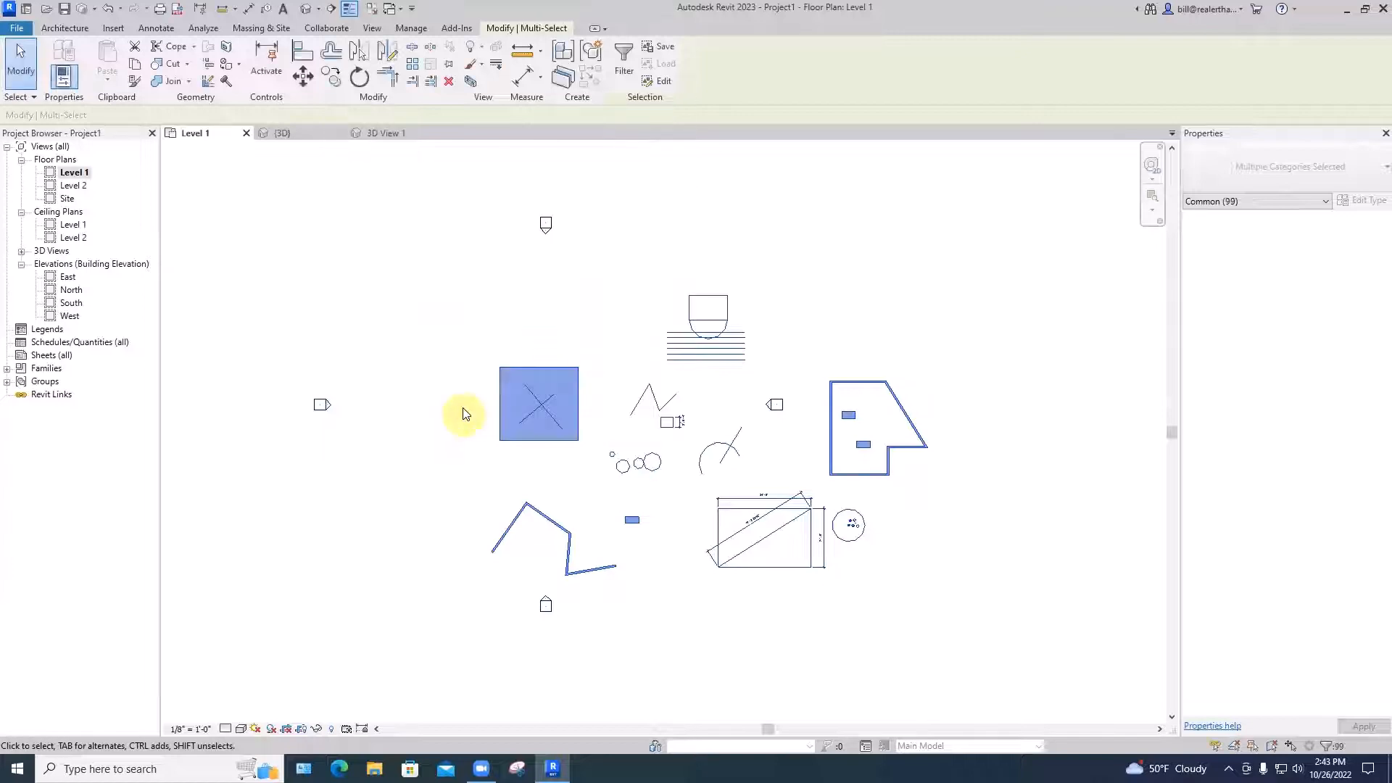
key("Delete")
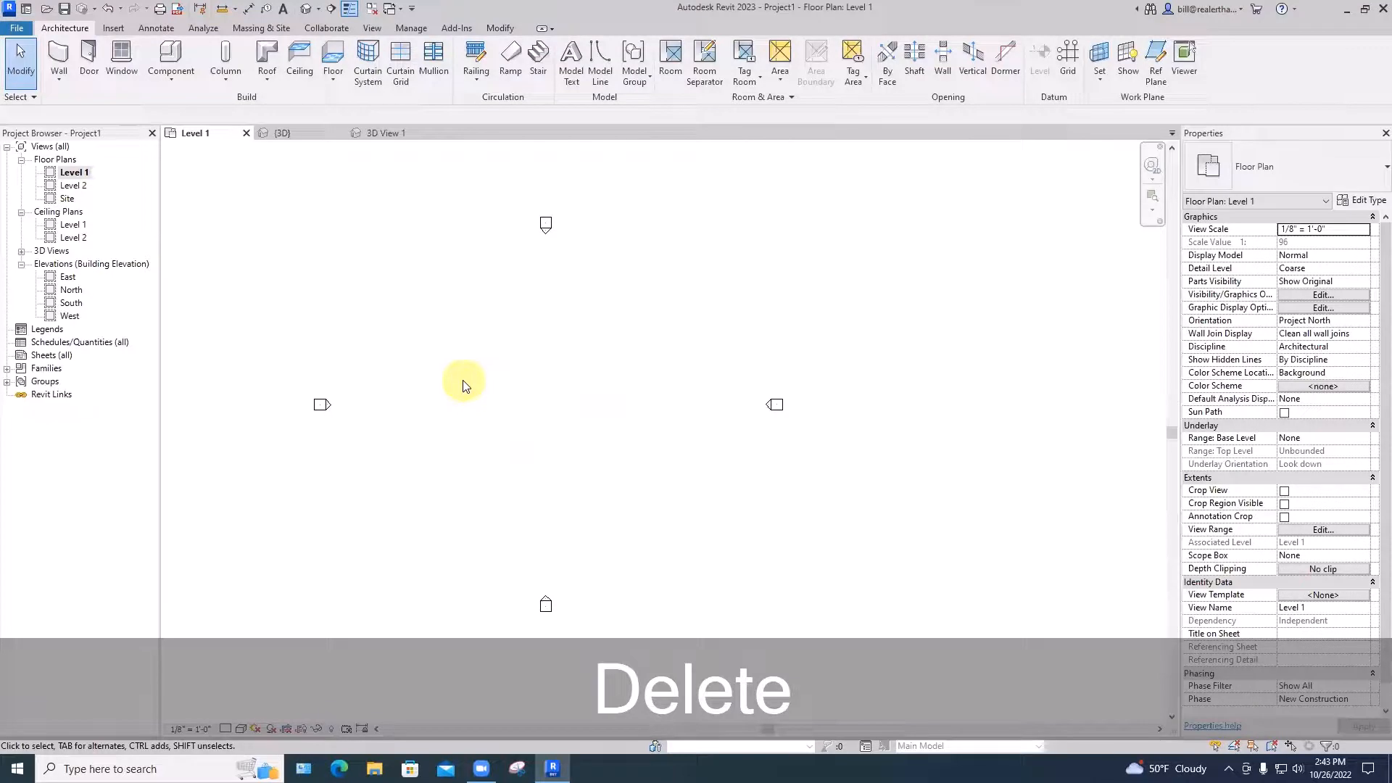
Recentre the empty plan and start Wall: Architectural with Basic Wall Generic - 8"
middle_click_drag(584, 368, 708, 344)
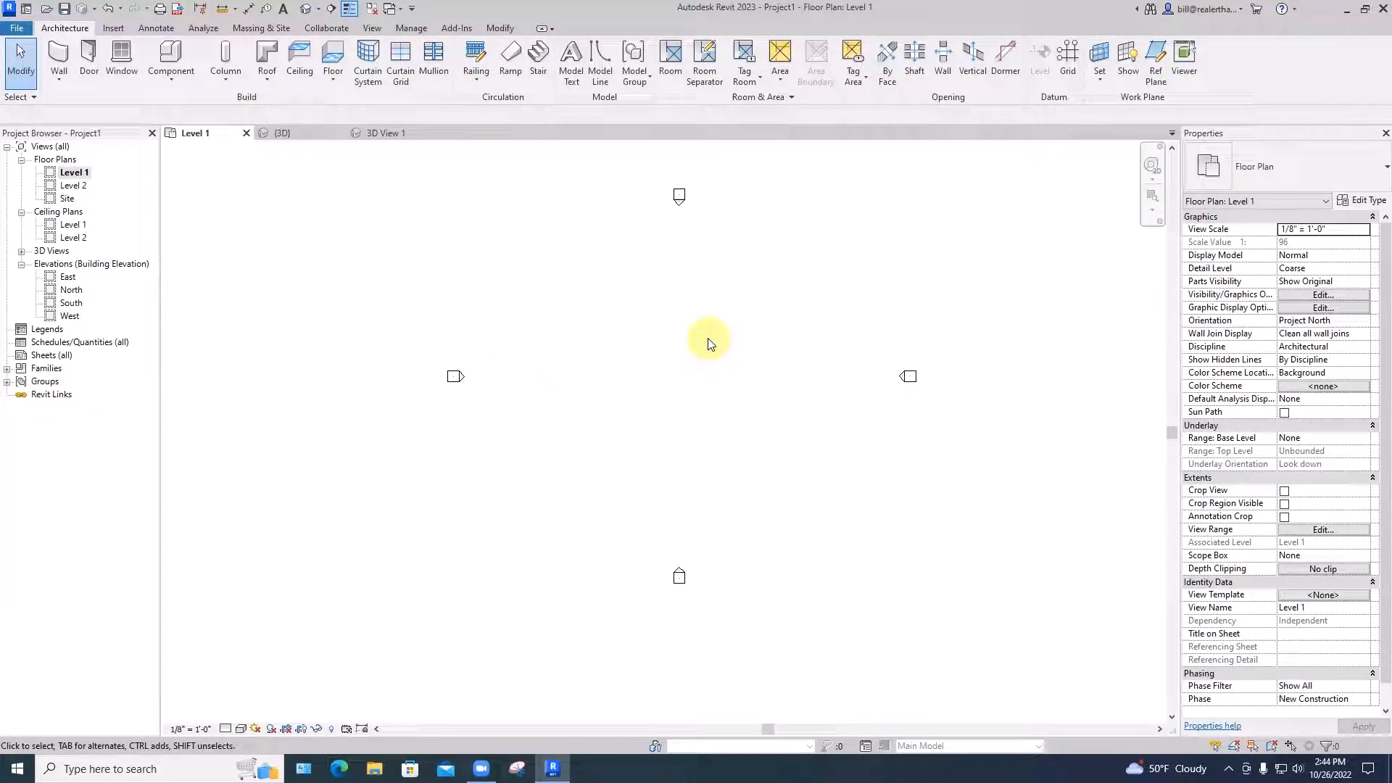
left_click(58, 83)
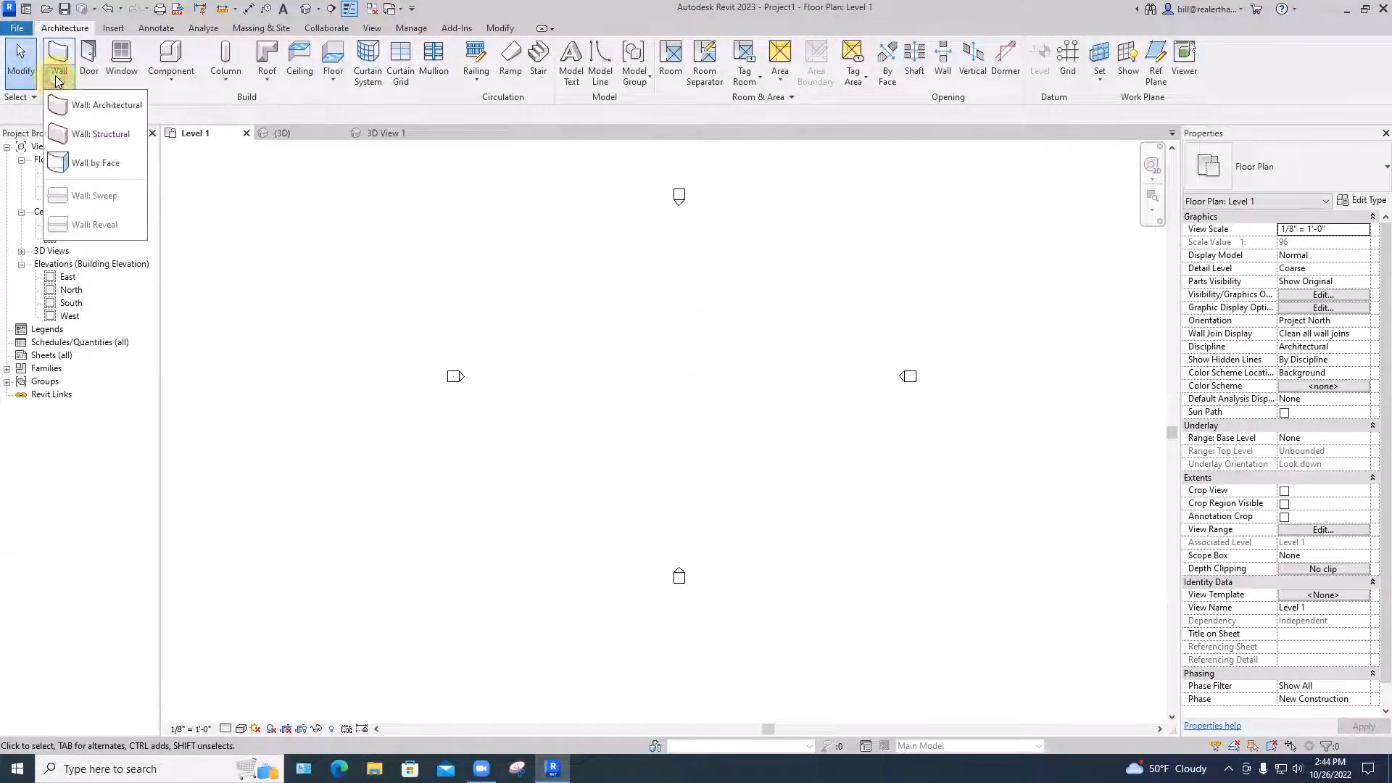
left_click(83, 105)
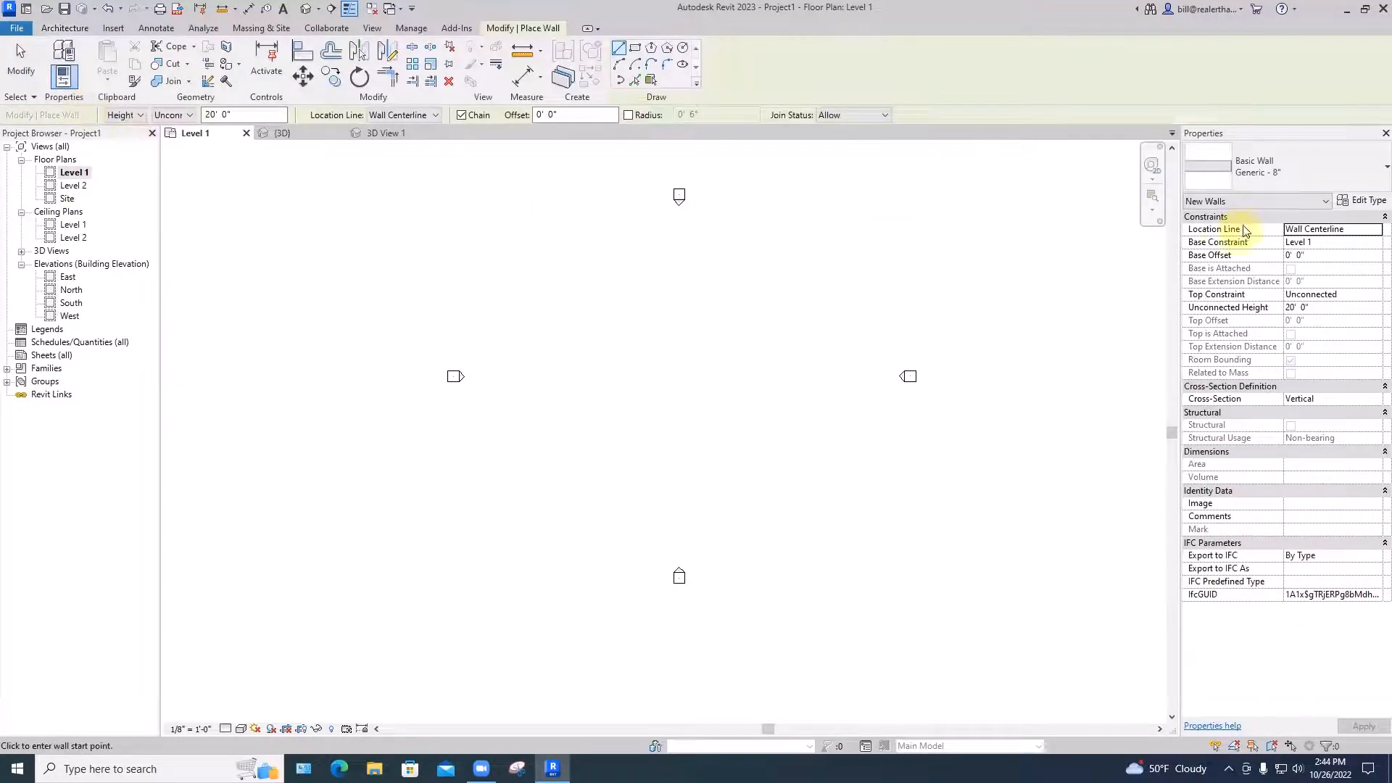
Switch the wall type to Exterior - Brick on Mtl. Stud
left_click(1256, 168)
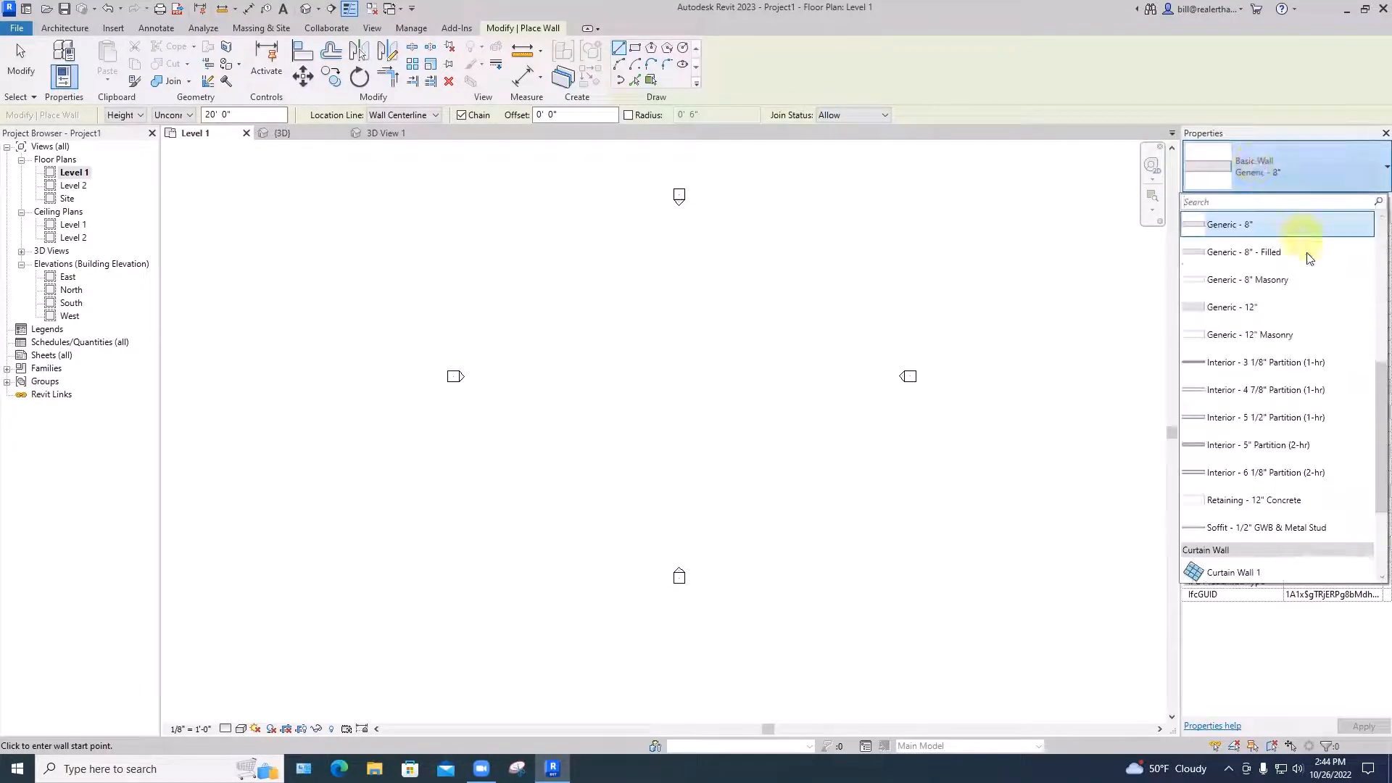
scroll(1373, 376, "up", 1)
scroll(1373, 376, "up", 10)
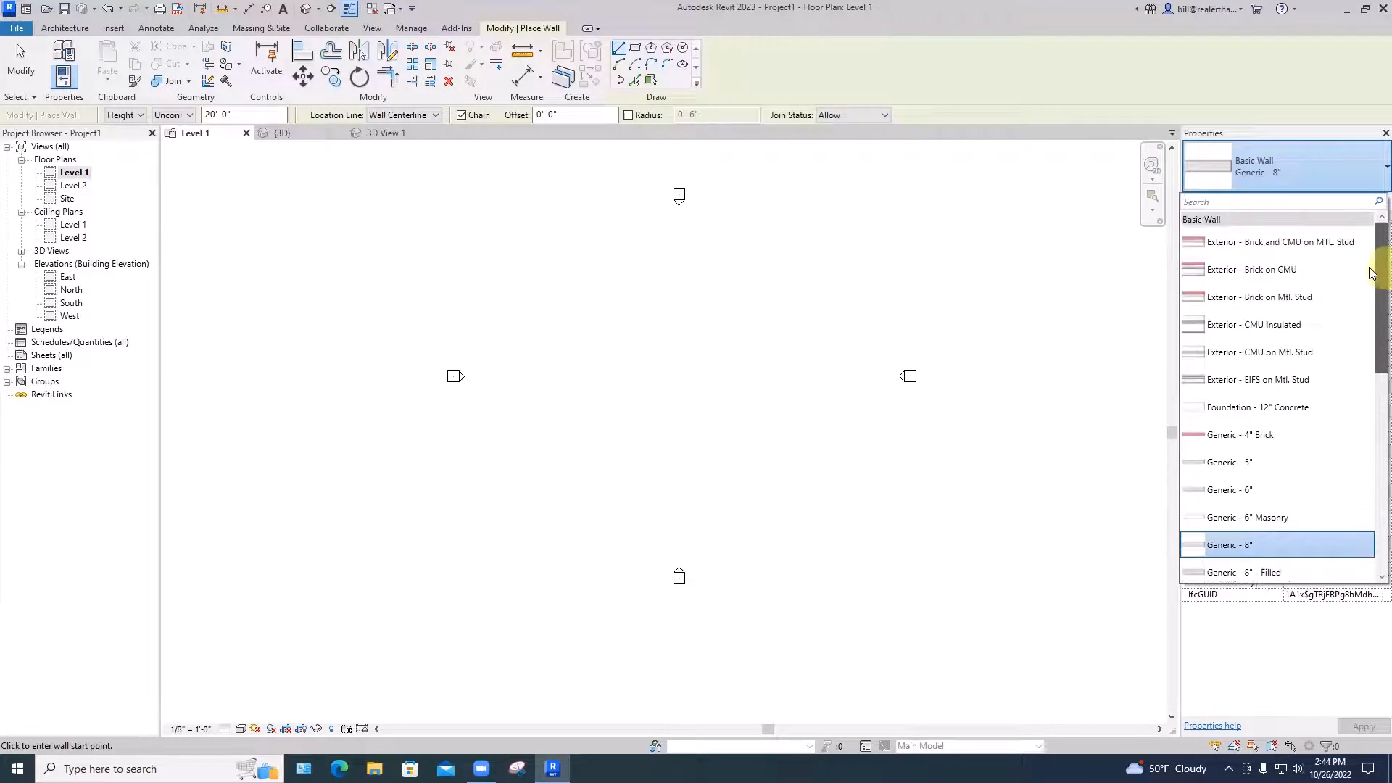
mouse_move(1240, 303)
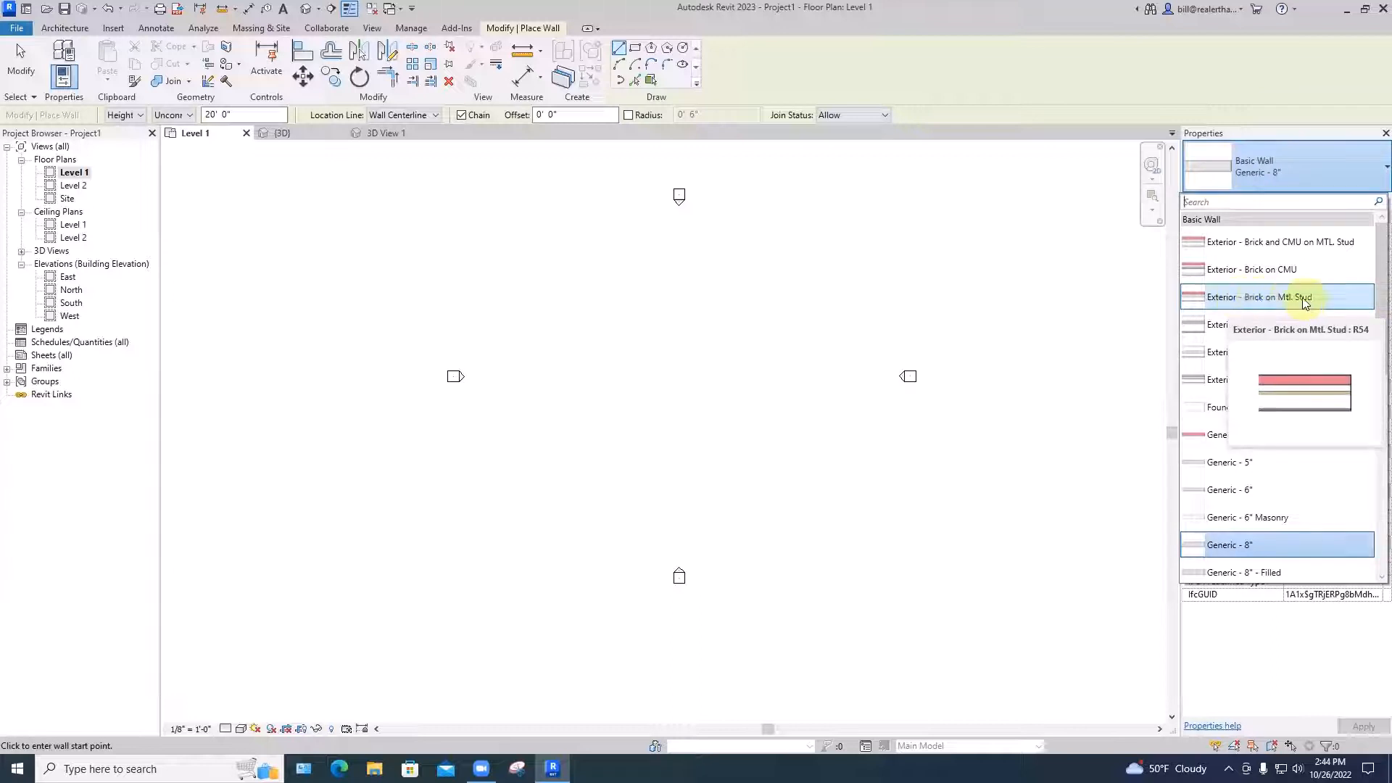
left_click(1241, 297)
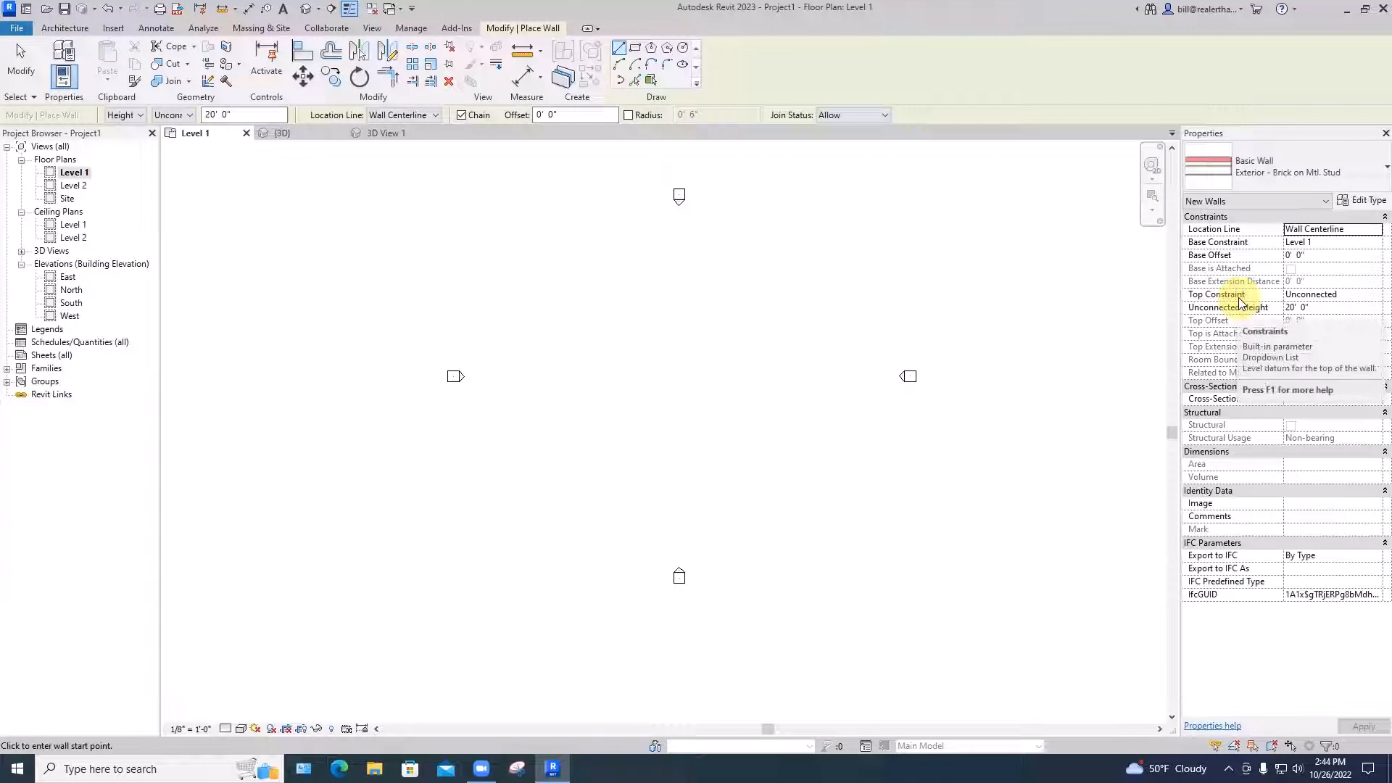
Draw four chained brick walls stepping up and right along the plan's left and top sides
left_click(591, 409)
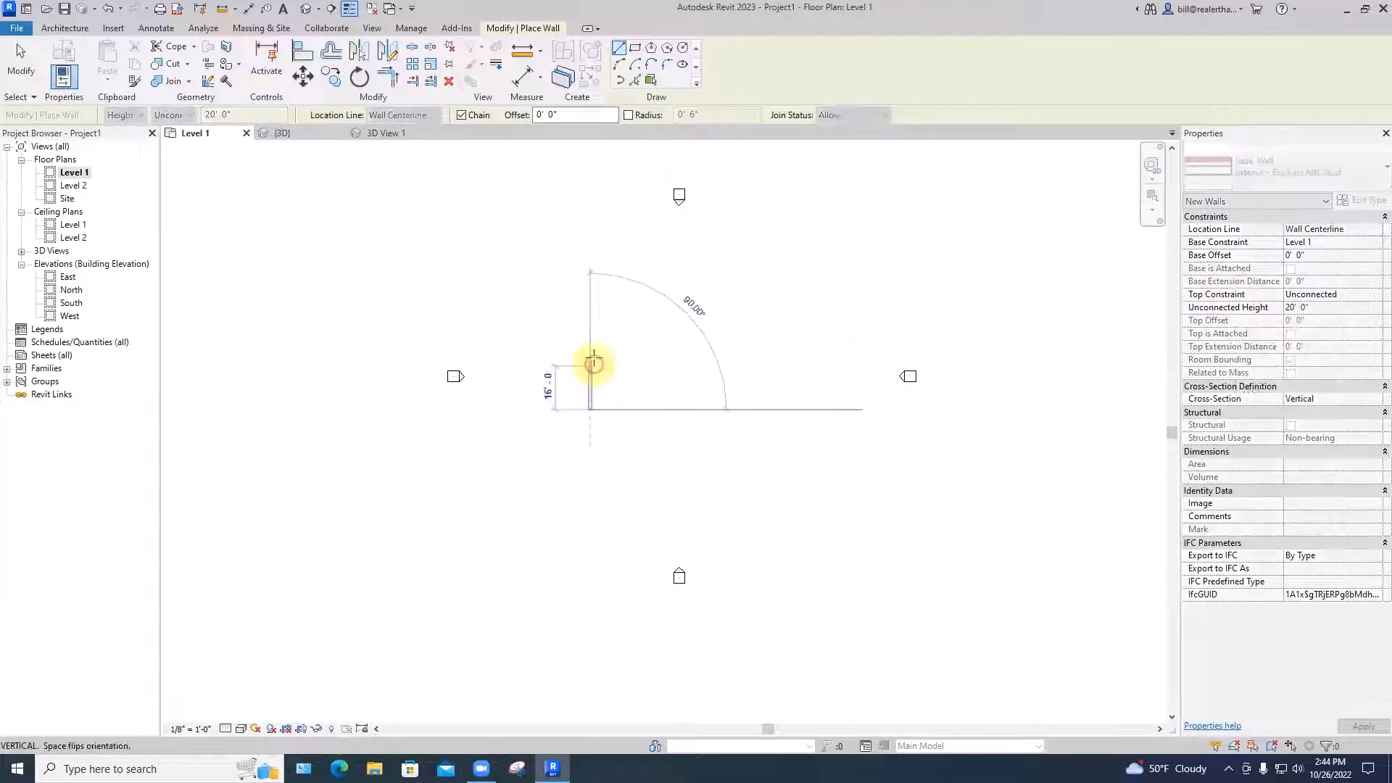
left_click(591, 334)
left_click(667, 333)
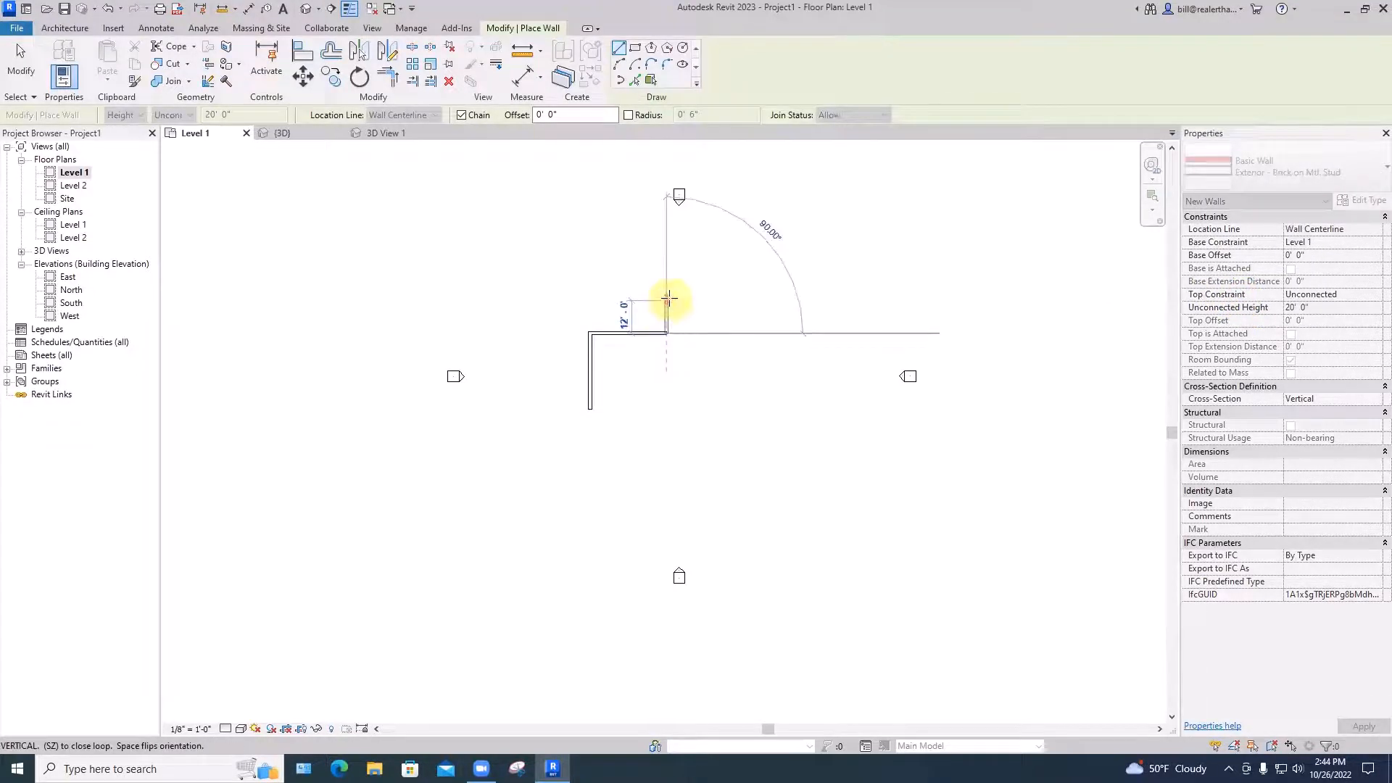
left_click(667, 299)
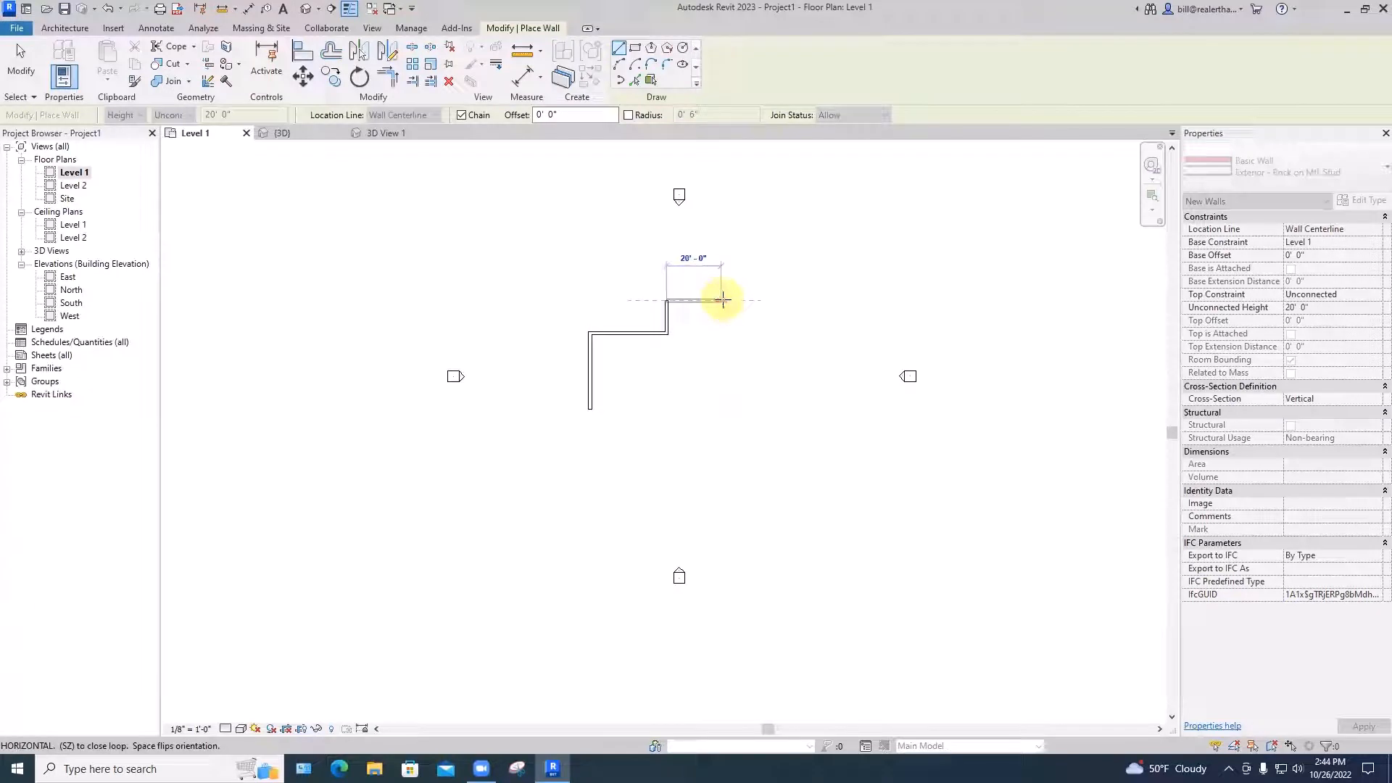
left_click(721, 299)
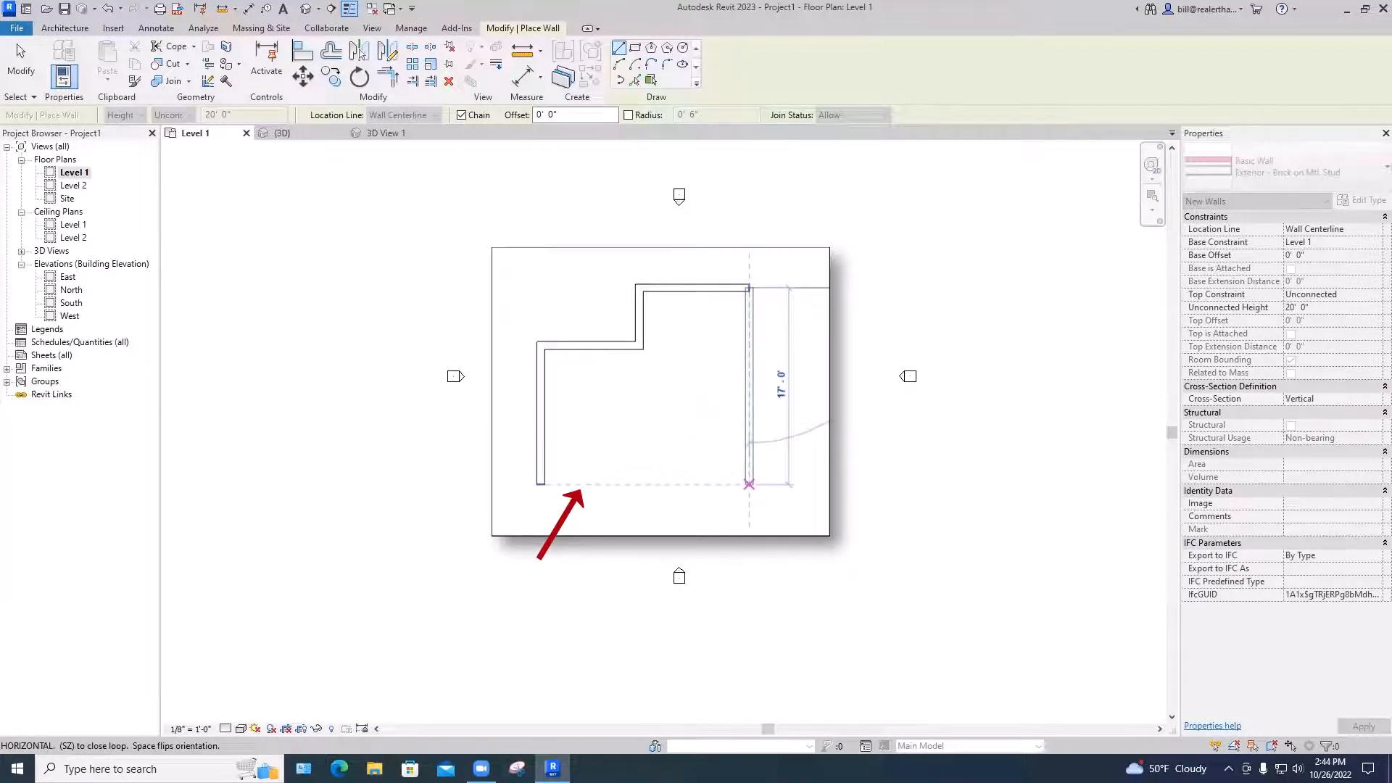
key("Escape")
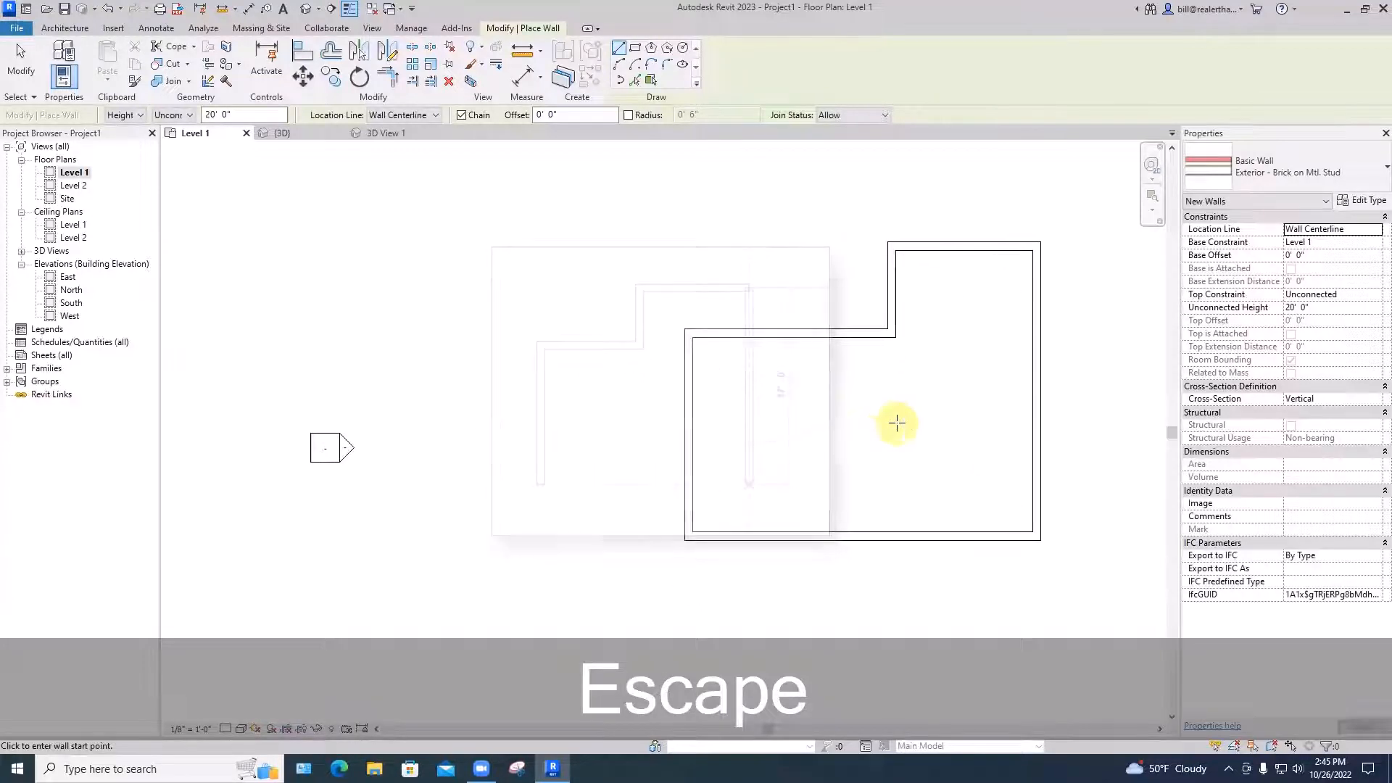
Set the Level 1 plan to Fine detail level to show the wall layers
scroll(749, 392, "down", 4)
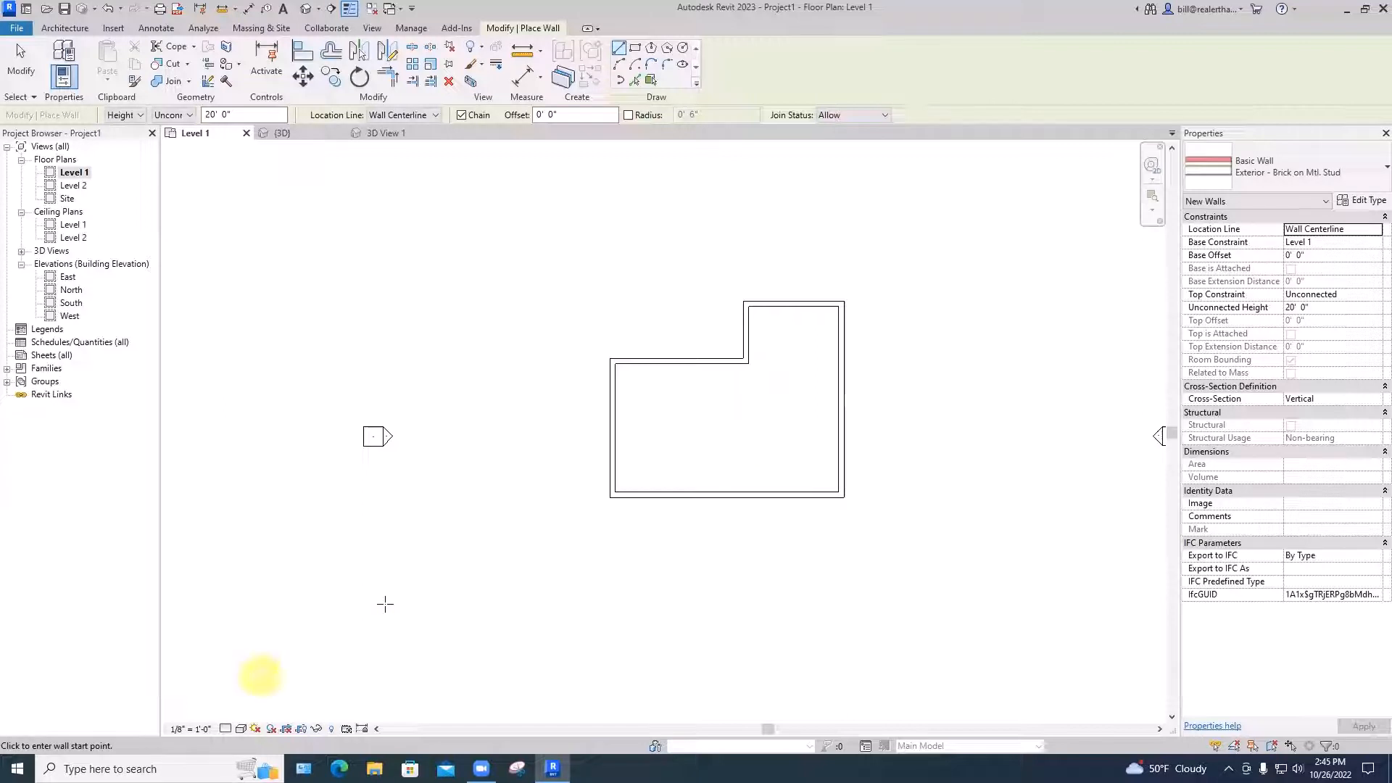
left_click(223, 728)
left_click(233, 715)
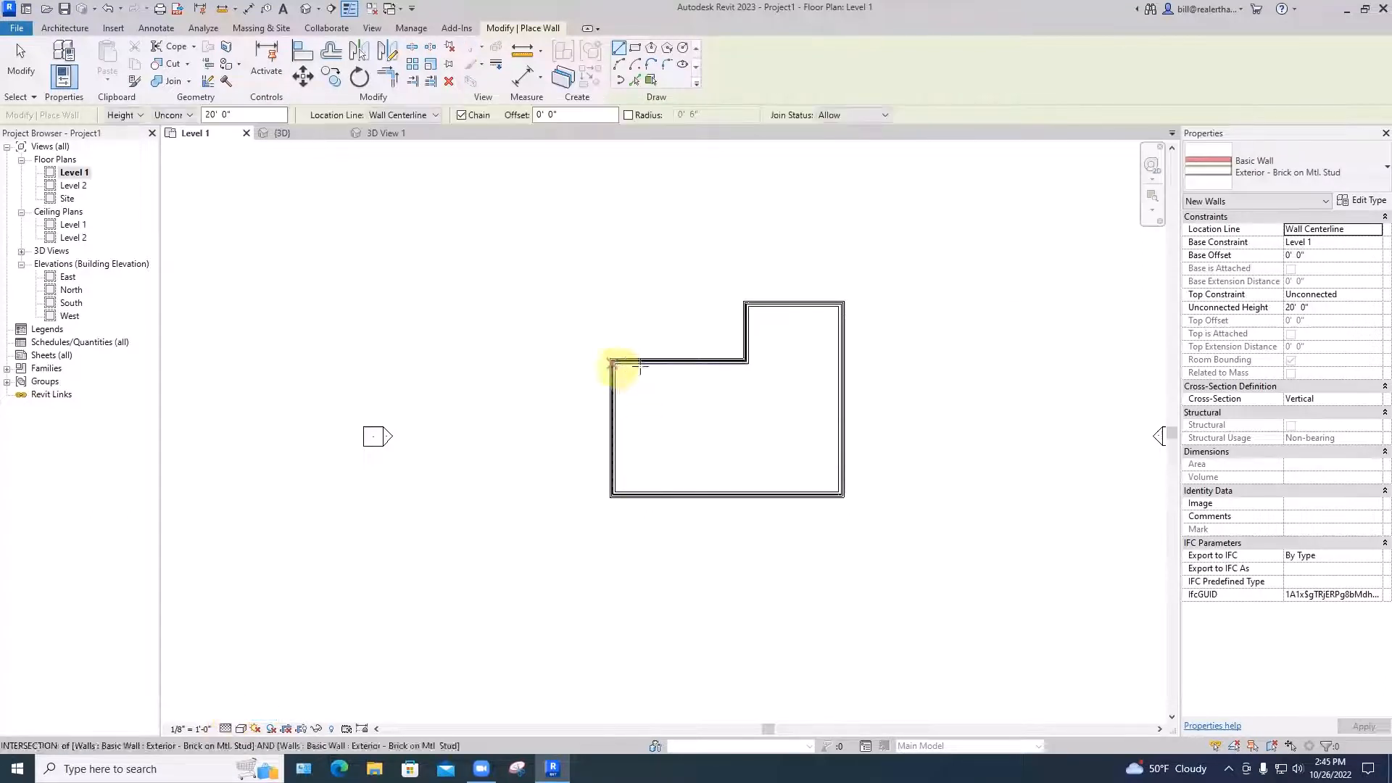
Zoom in to inspect the brick walls, then exit the Wall tool
scroll(638, 375, "up", 3)
scroll(641, 379, "up", 5)
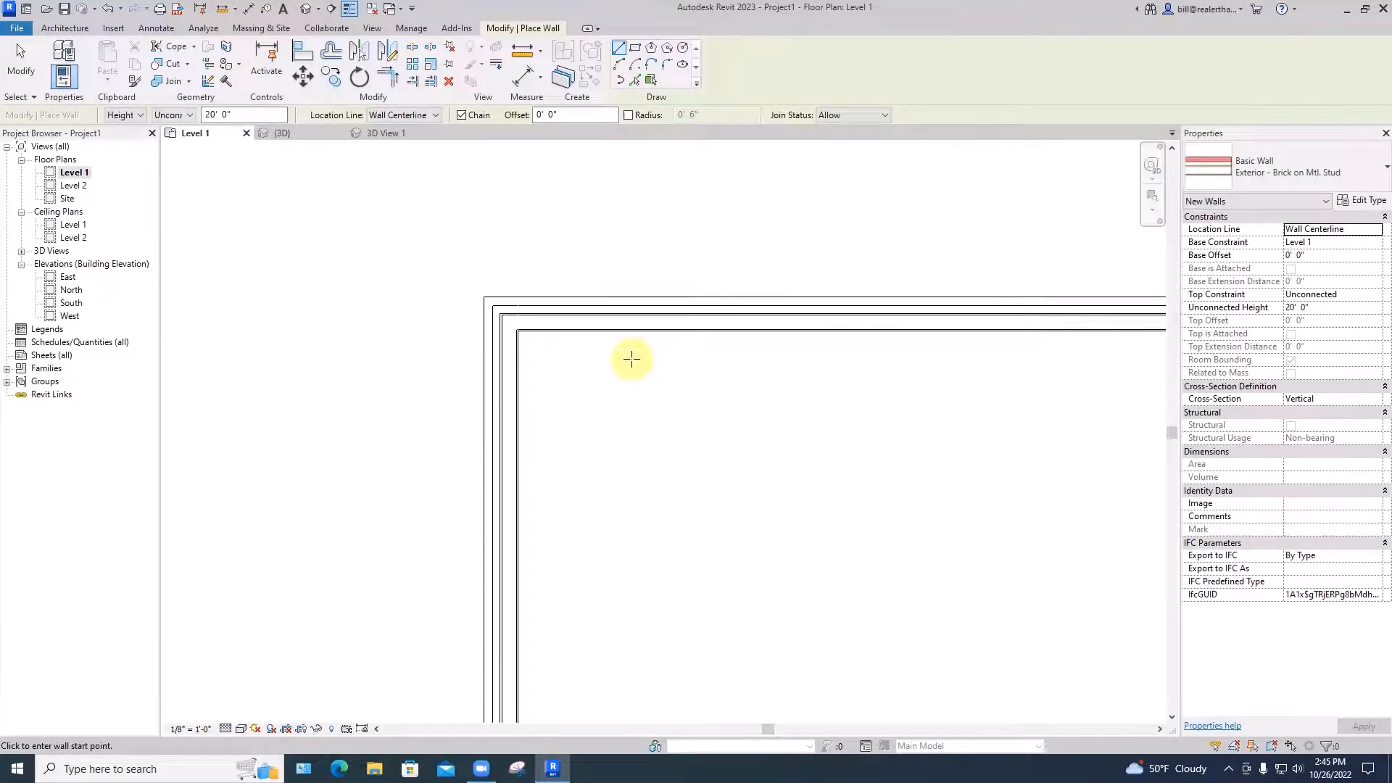
scroll(631, 355, "up", 3)
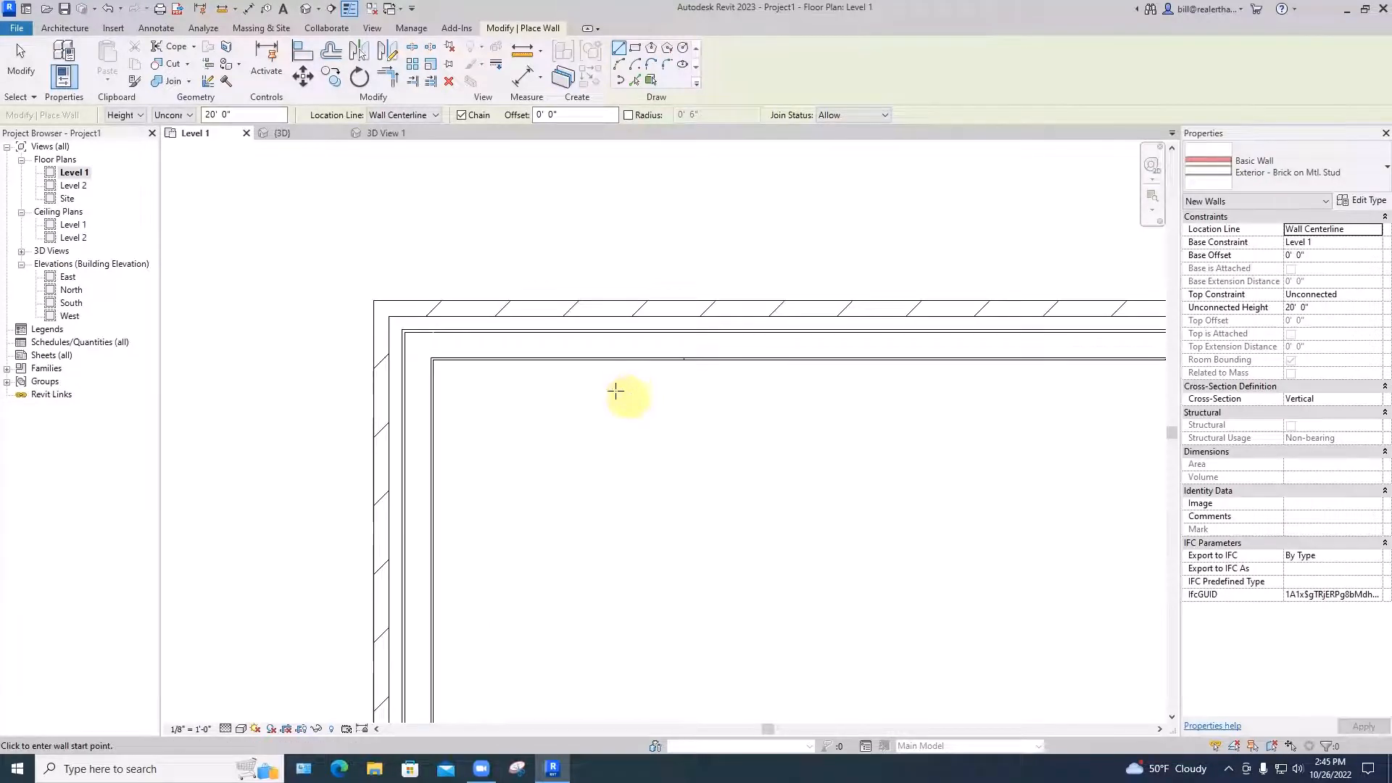
scroll(606, 385, "up", 1)
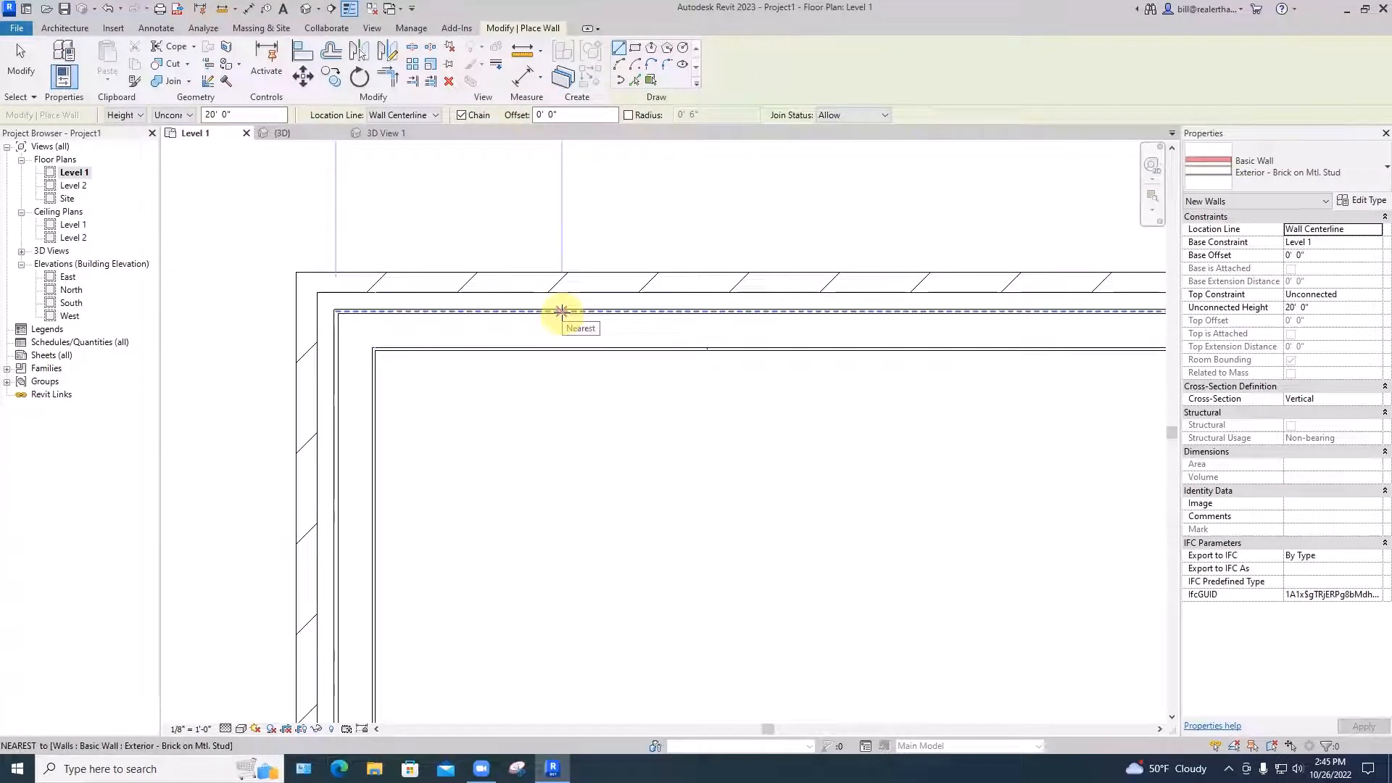
scroll(561, 311, "up", 2)
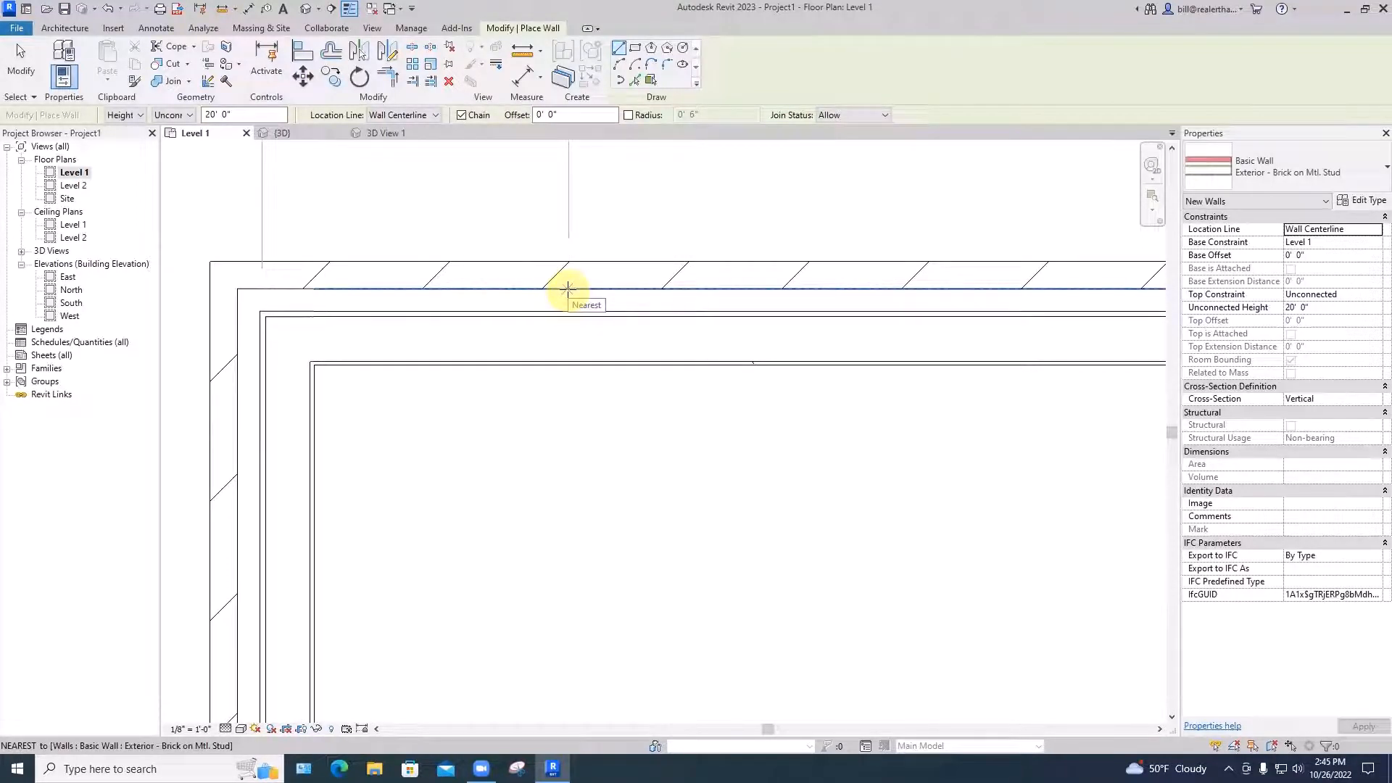
scroll(568, 288, "down", 5)
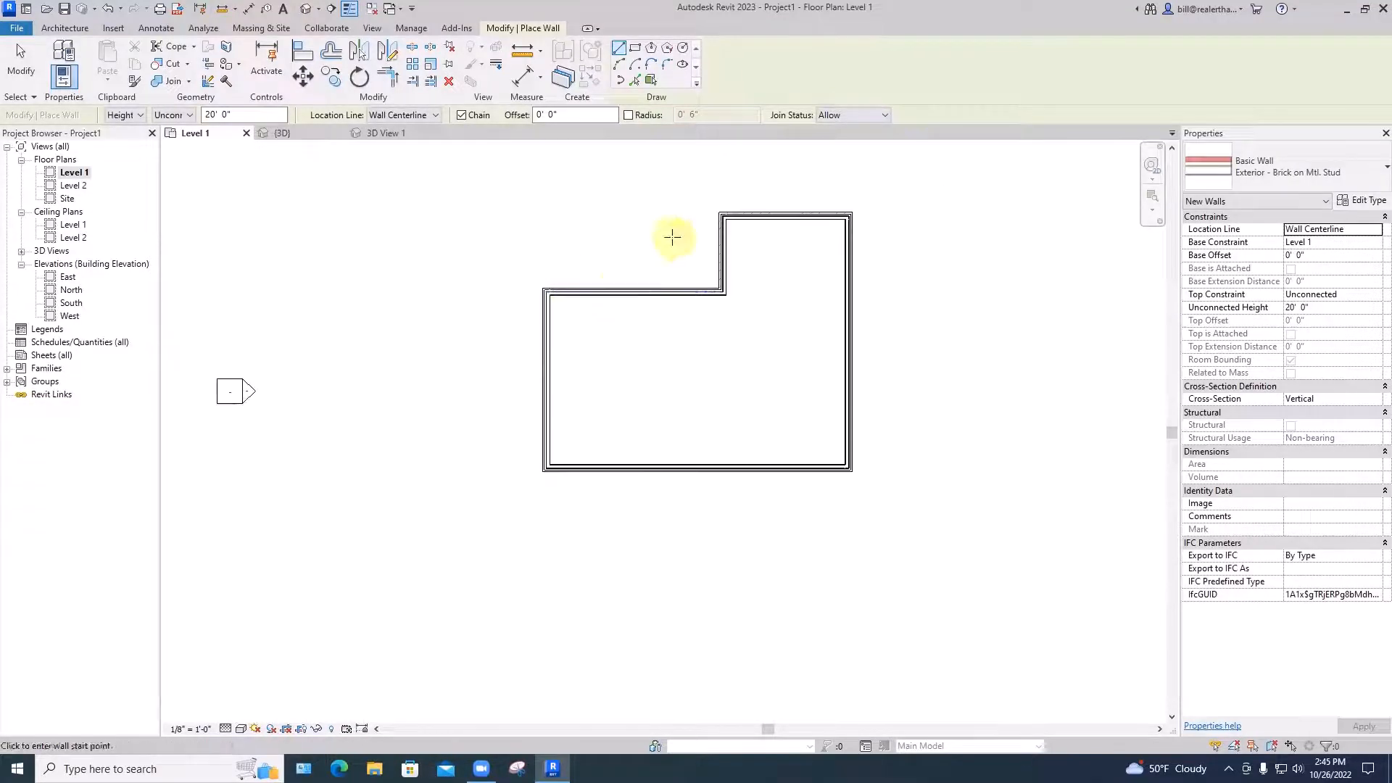
key("Escape")
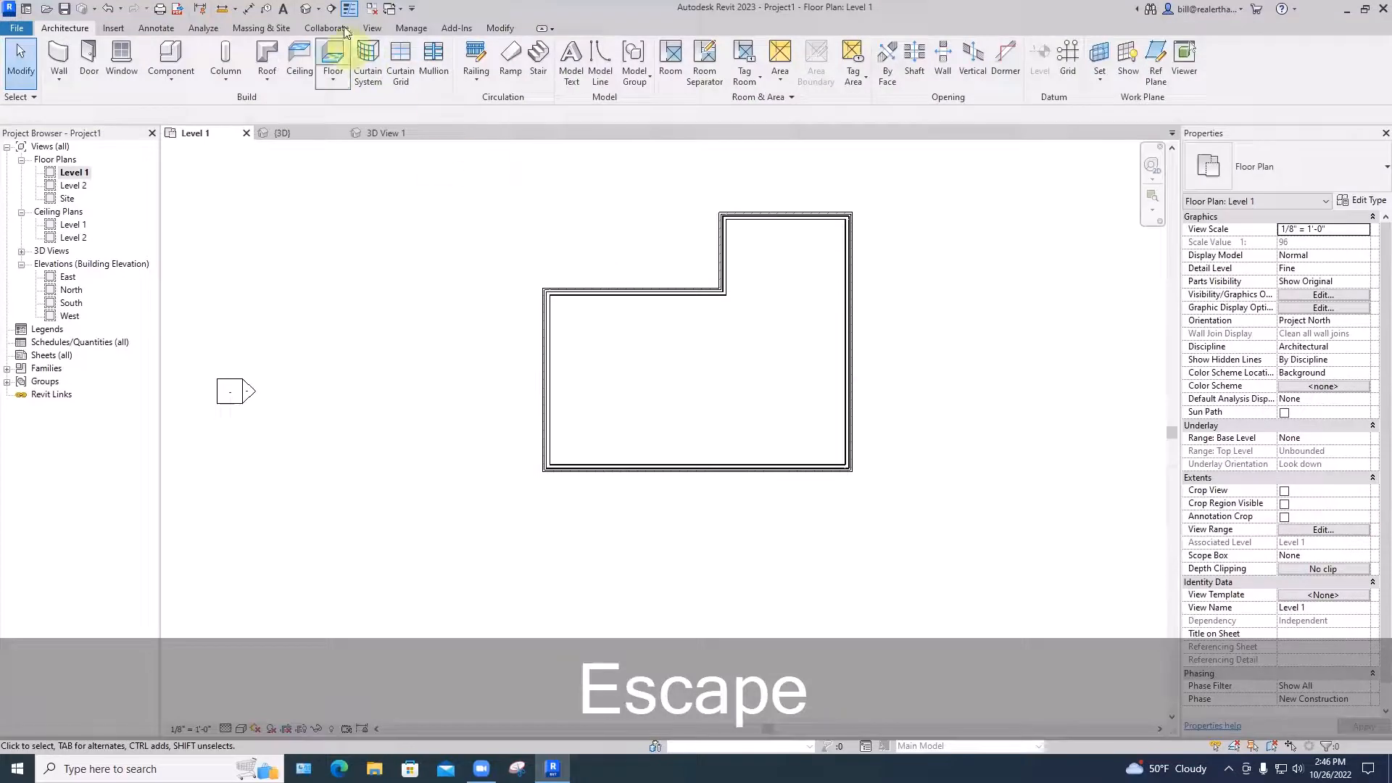
Open the default {3D} view and orbit to see the whole 20'-tall brick enclosure
left_click(308, 12)
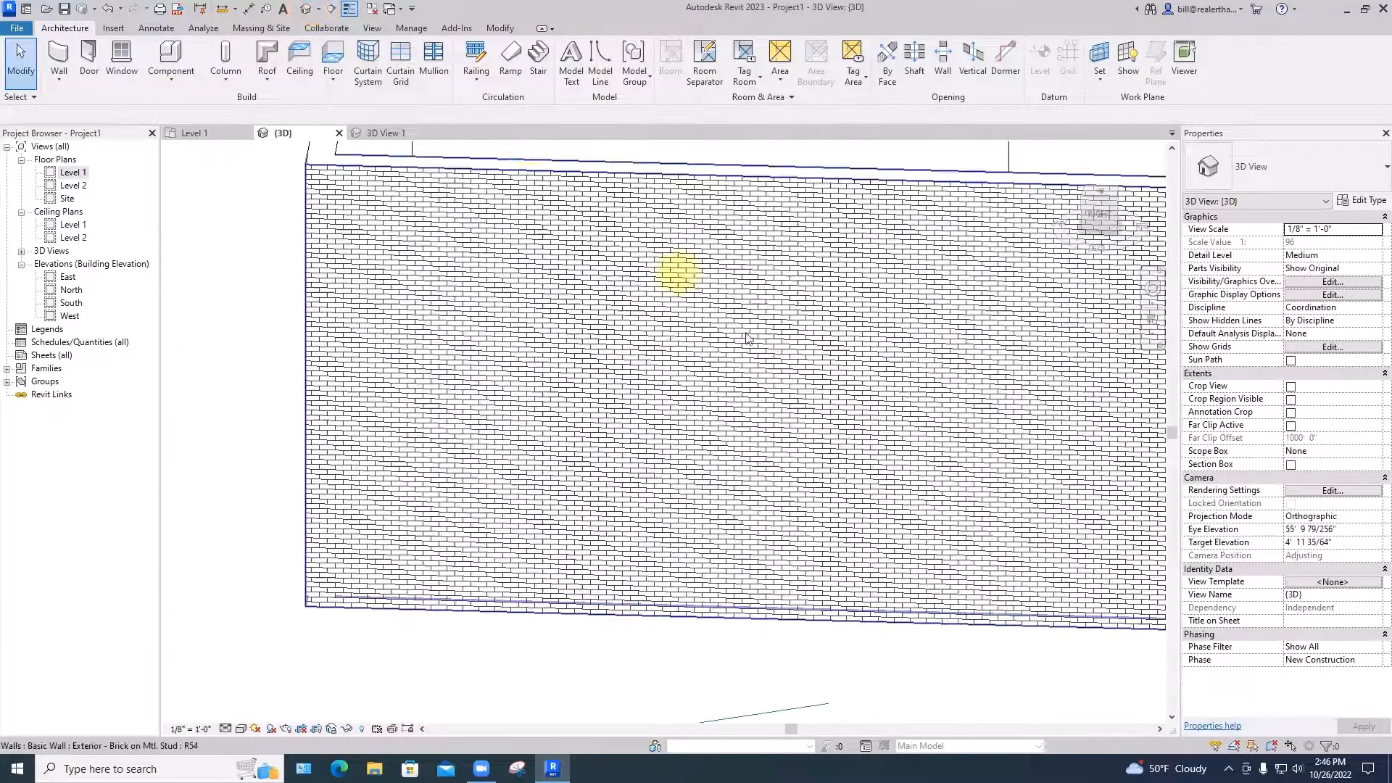
middle_click_drag(886, 407, 813, 421, "shift")
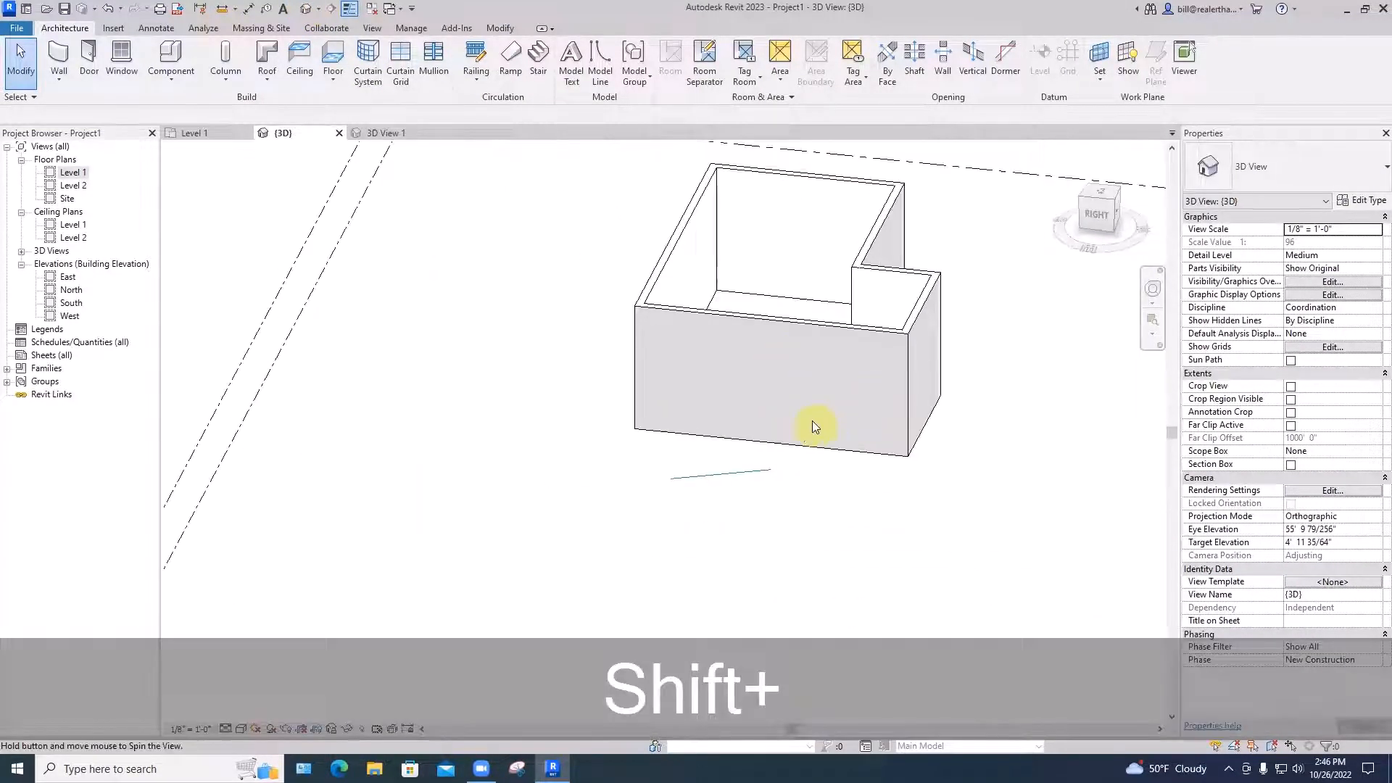
scroll(889, 362, "up", 5)
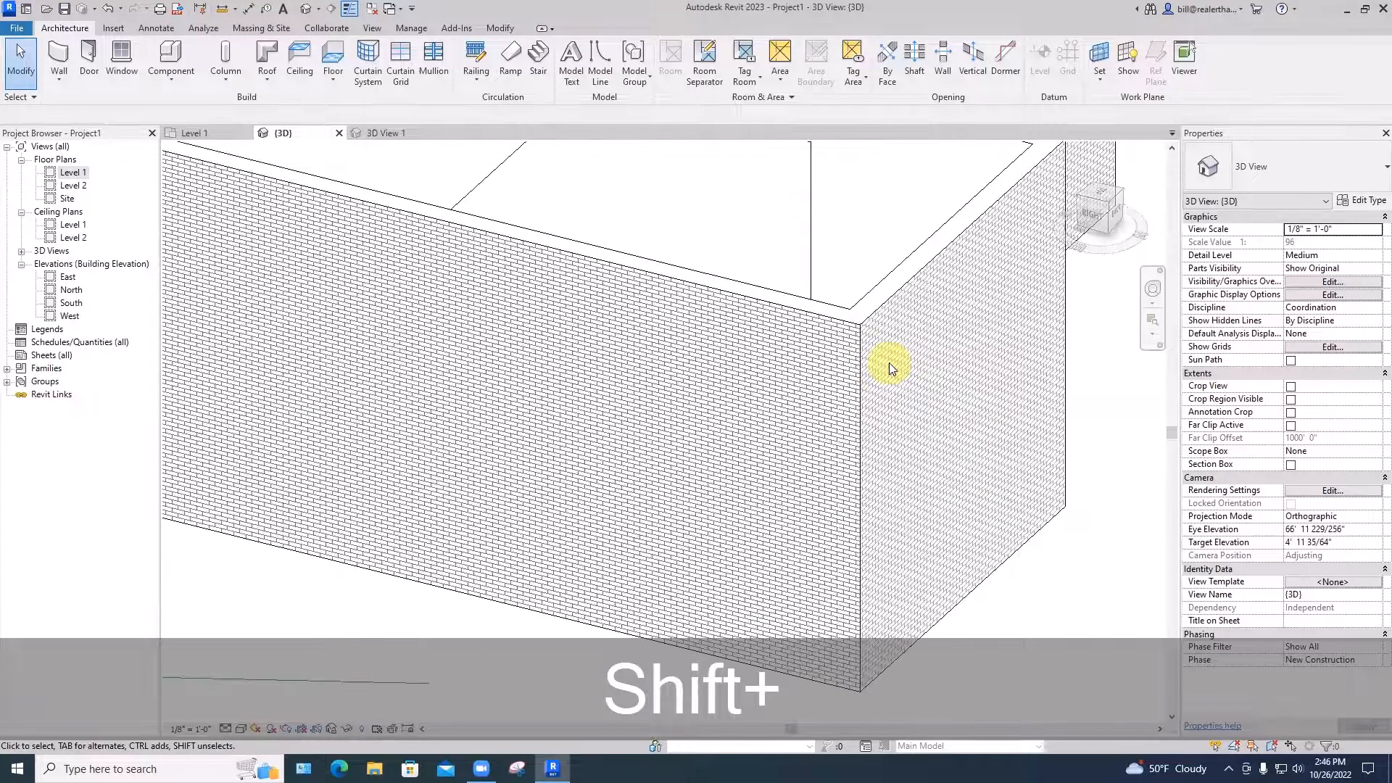
middle_click_drag(889, 362, 791, 606, "shift")
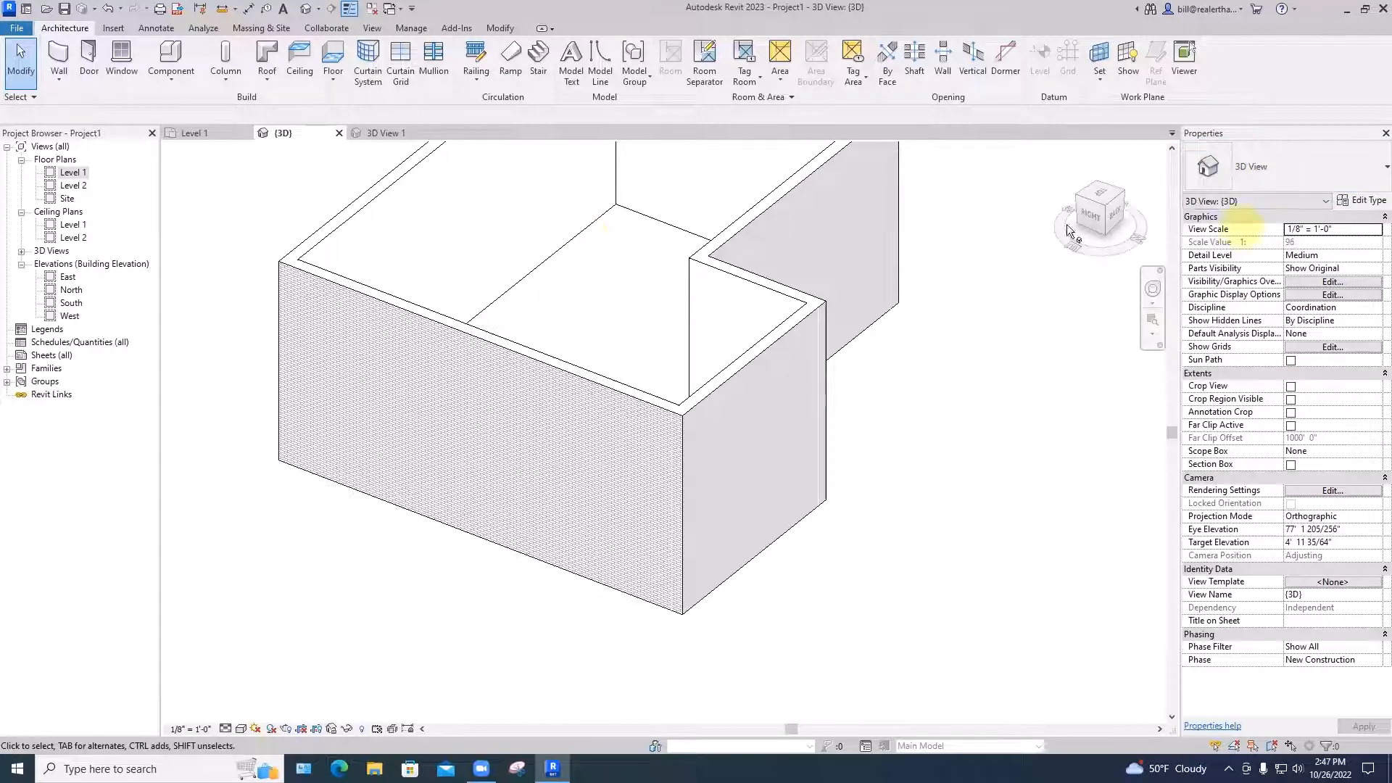
scroll(567, 280, "down", 4)
Select the upper-left wall in 3D and tile the open views with WT
left_click(460, 211)
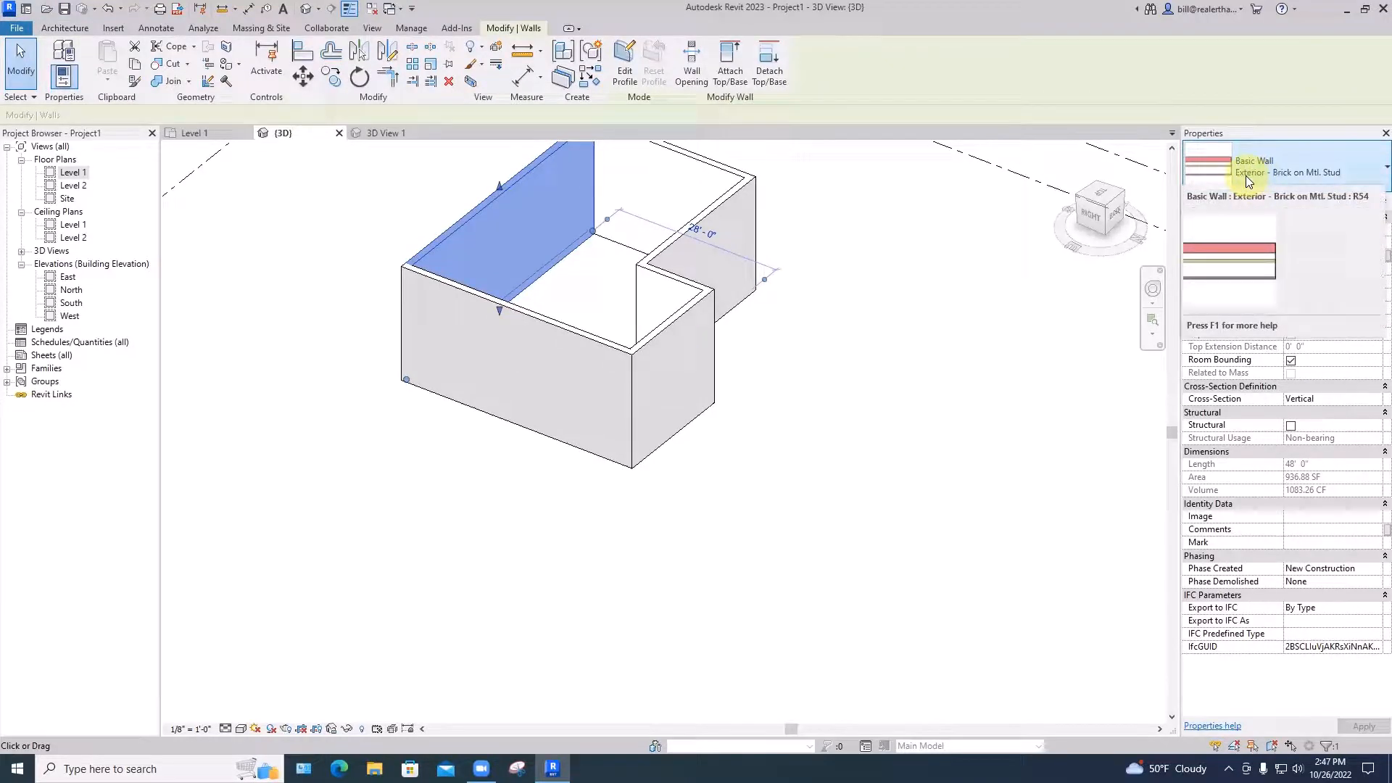
key("w")
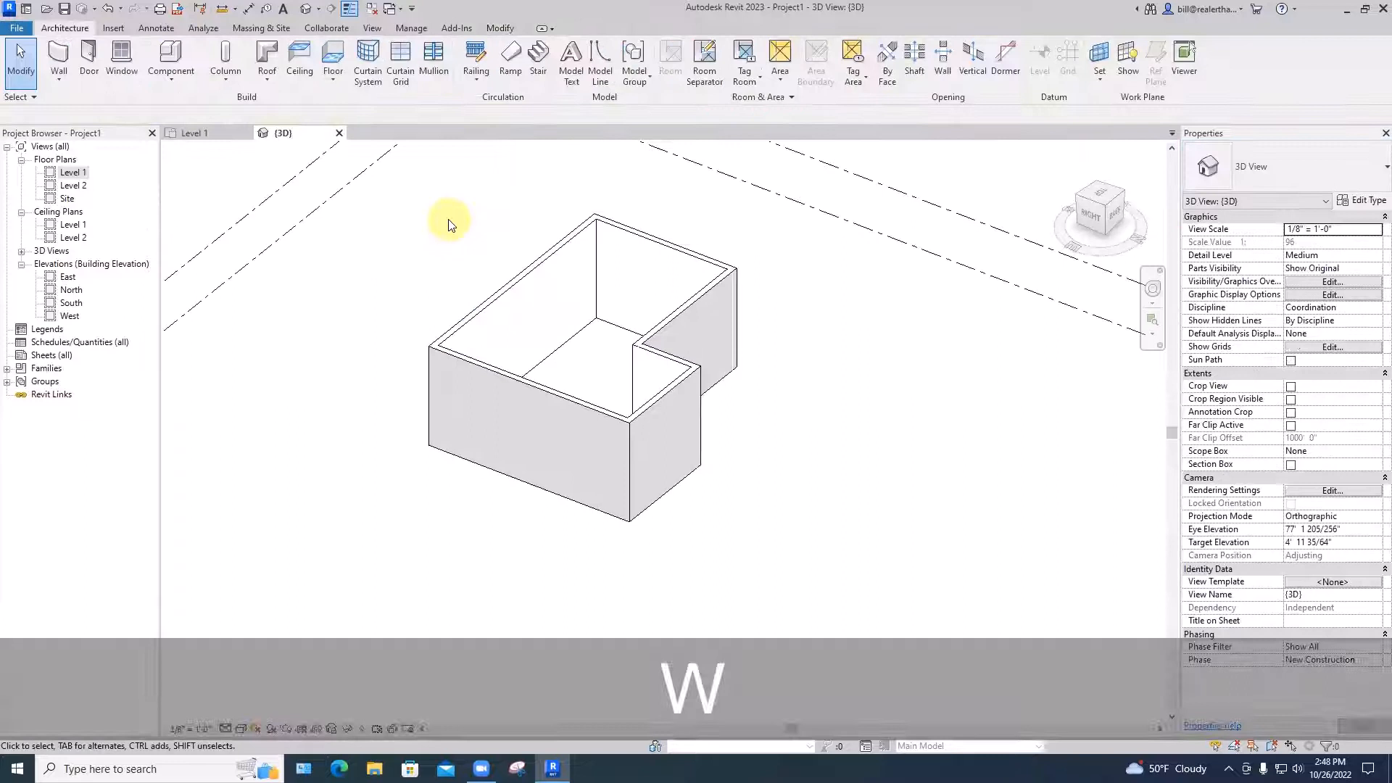
key("t")
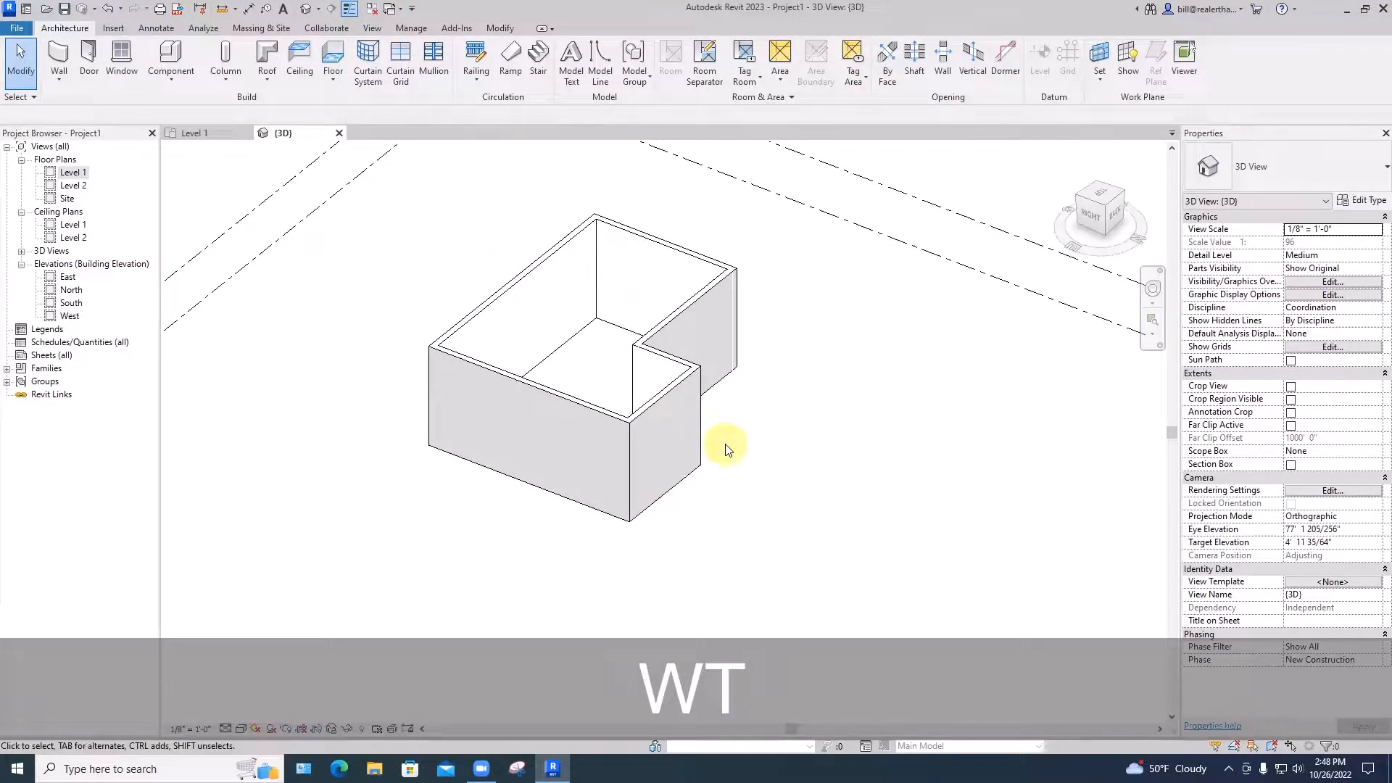
Tile the Level 1 plan and {3D} views with WT, zoom all with ZA, then re-tile plan-first
key("Escape")
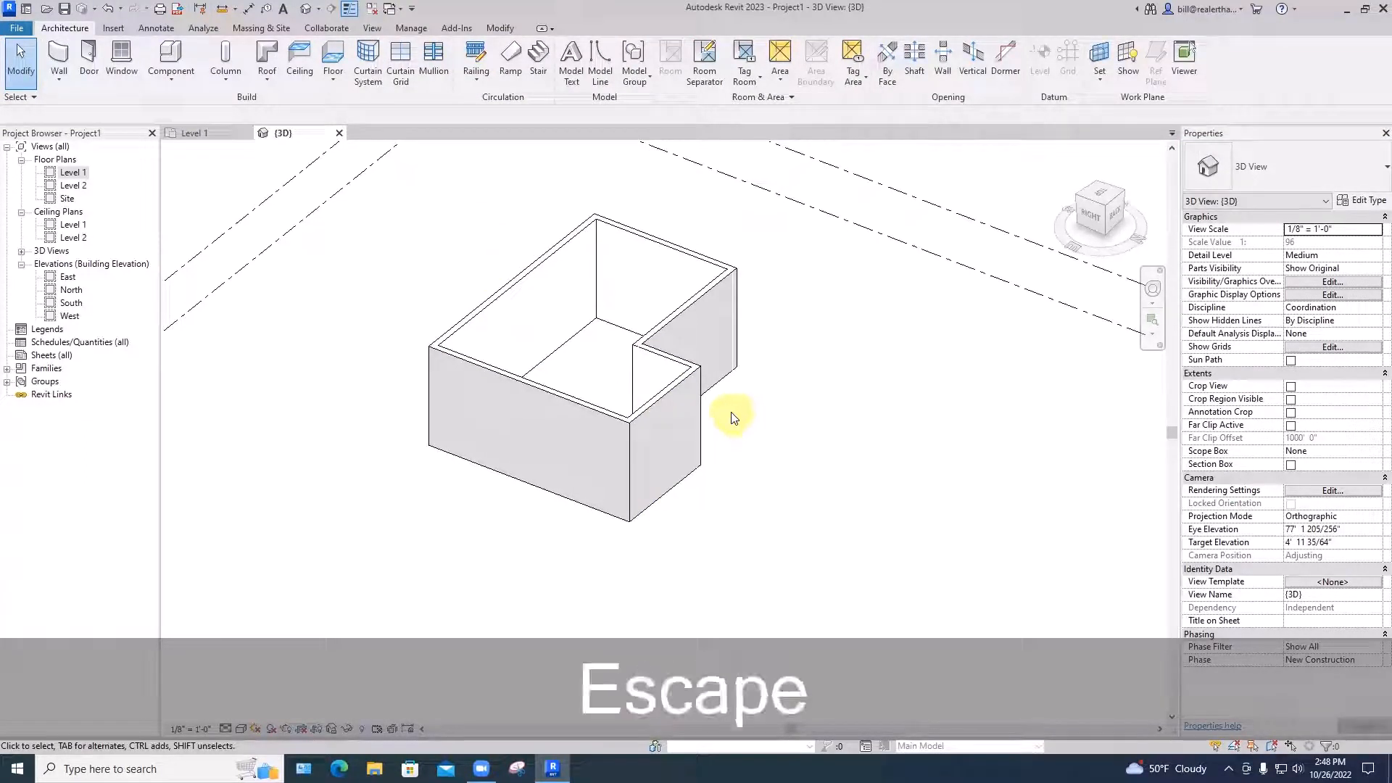
key("w")
key("t")
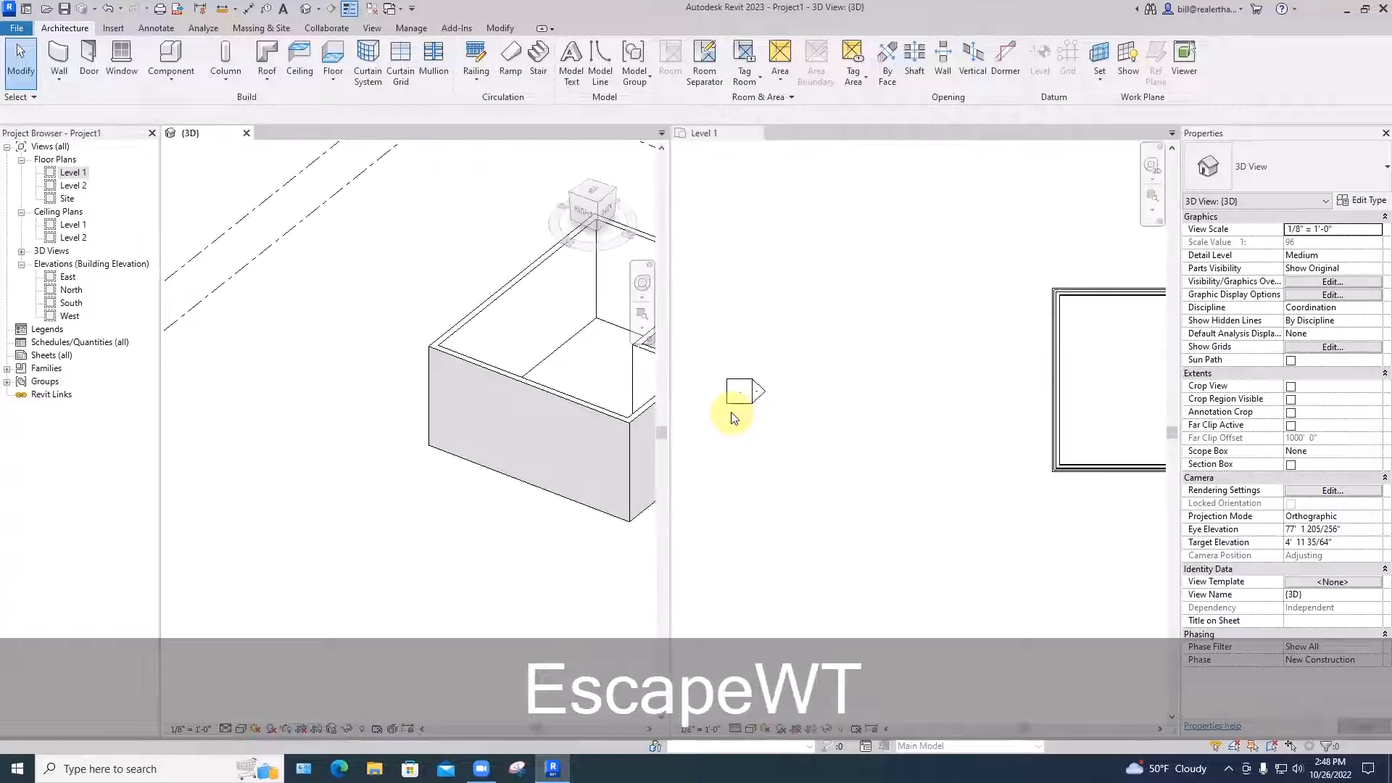
key("z")
key("a")
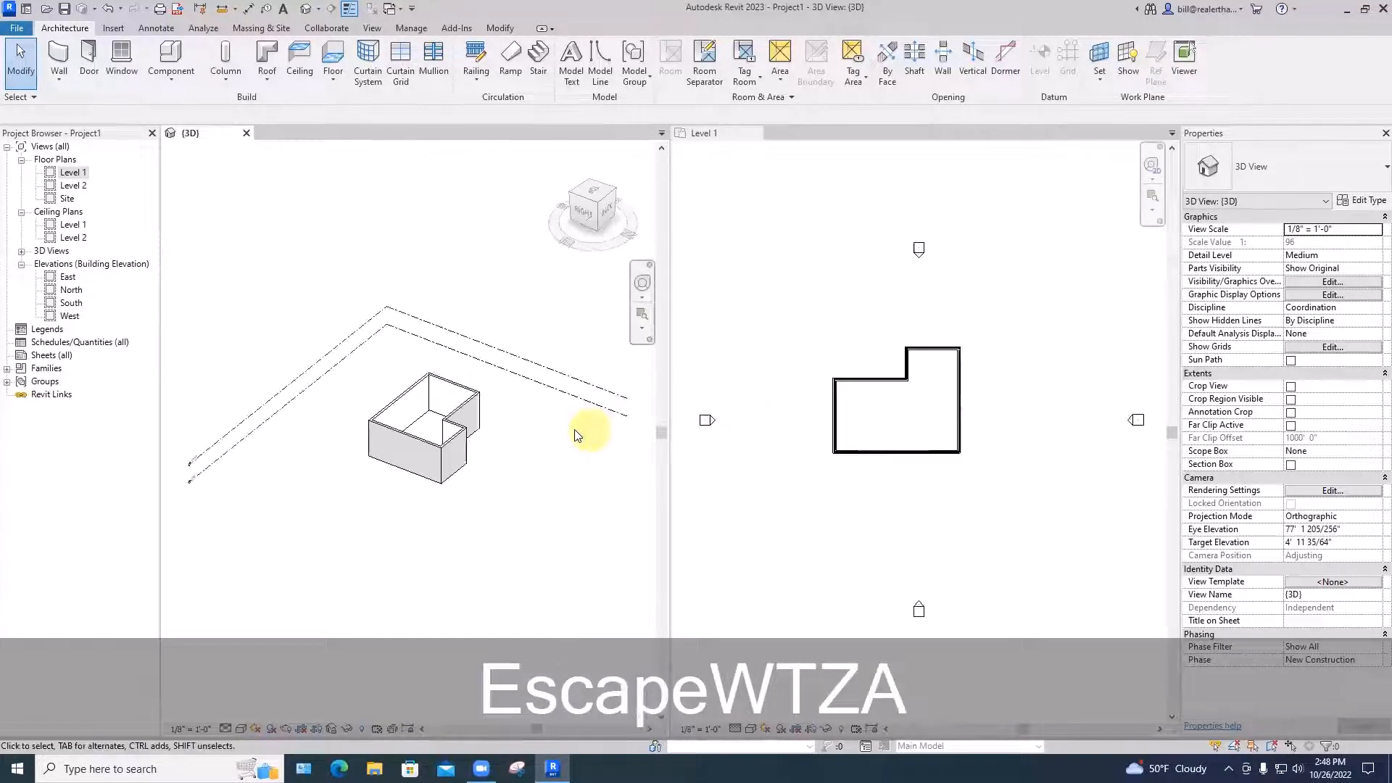
scroll(484, 433, "up", 5)
scroll(843, 458, "up", 3)
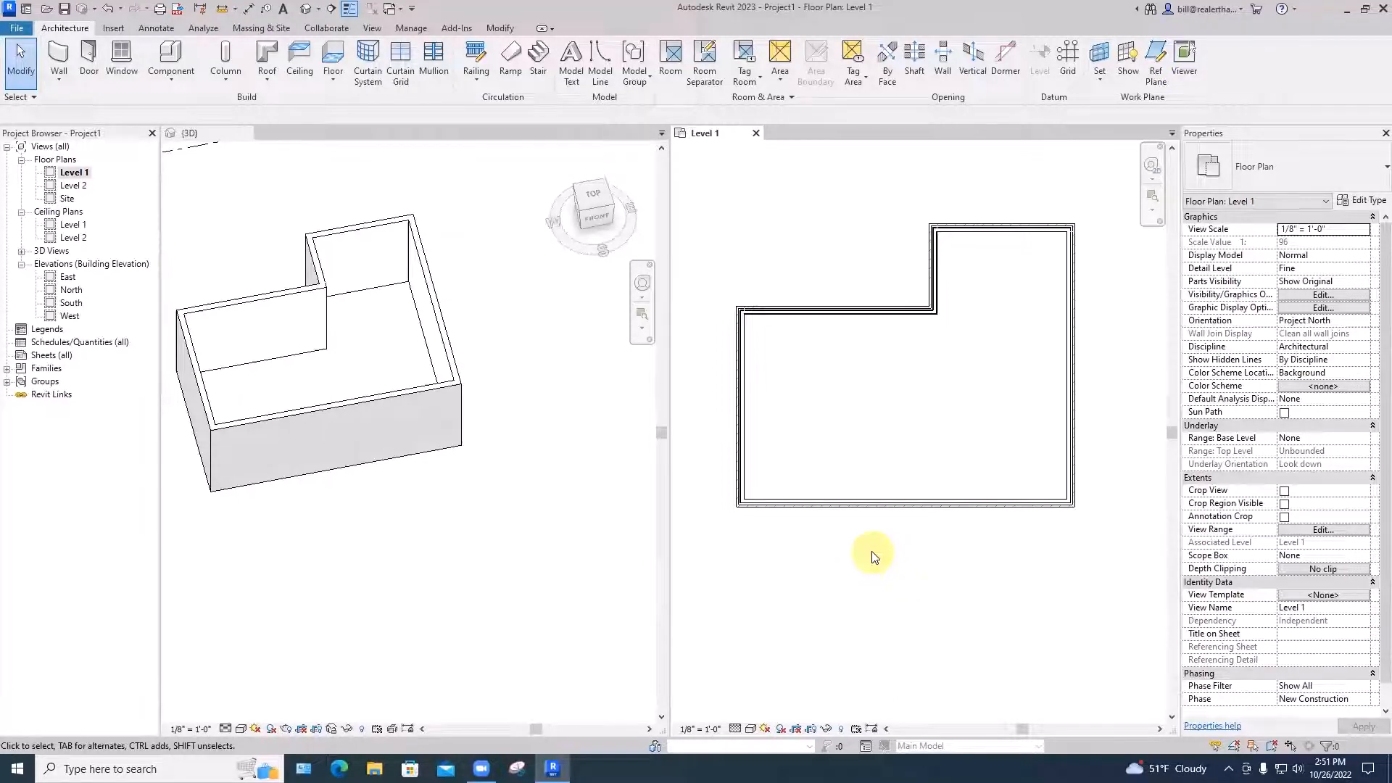
key("w")
key("t")
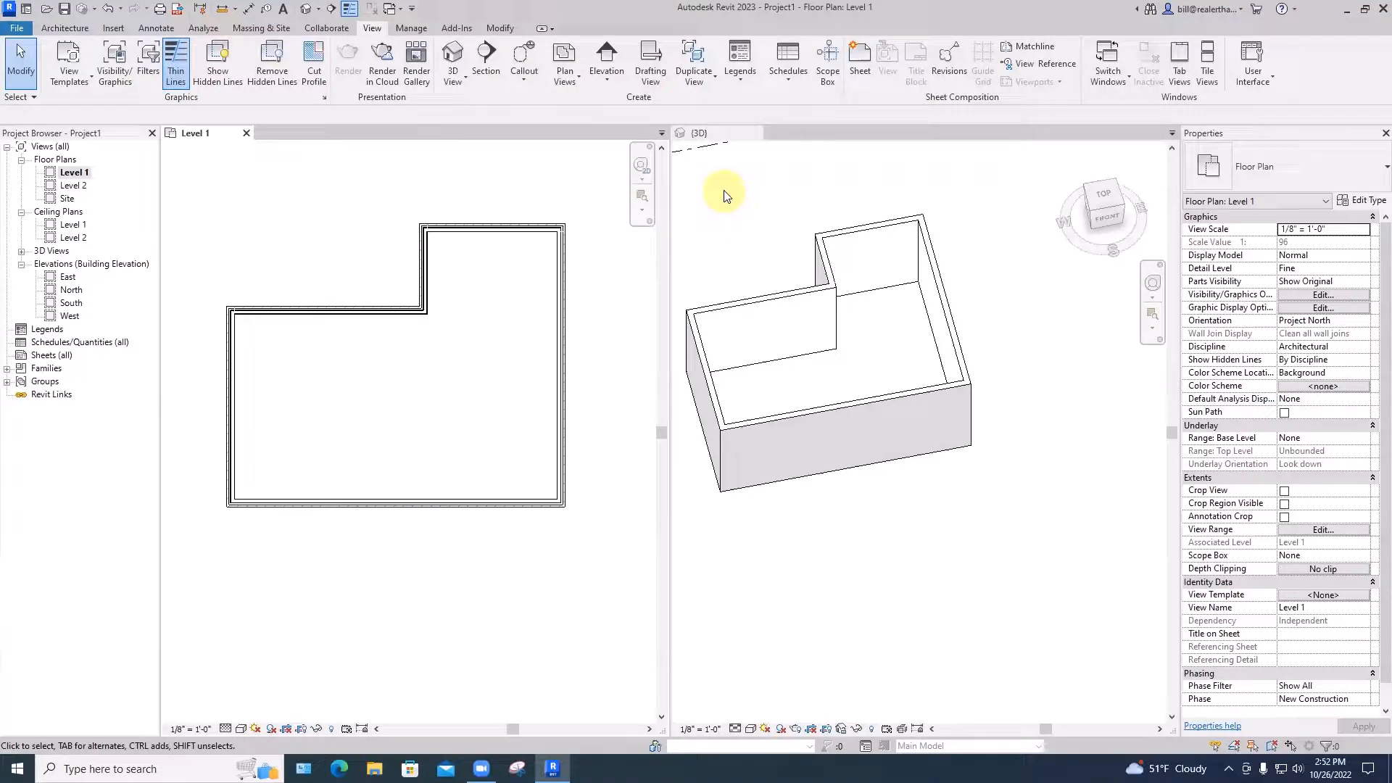
Flip the bottom wall's orientation in the Level 1 plan and deselect it
left_click(404, 504)
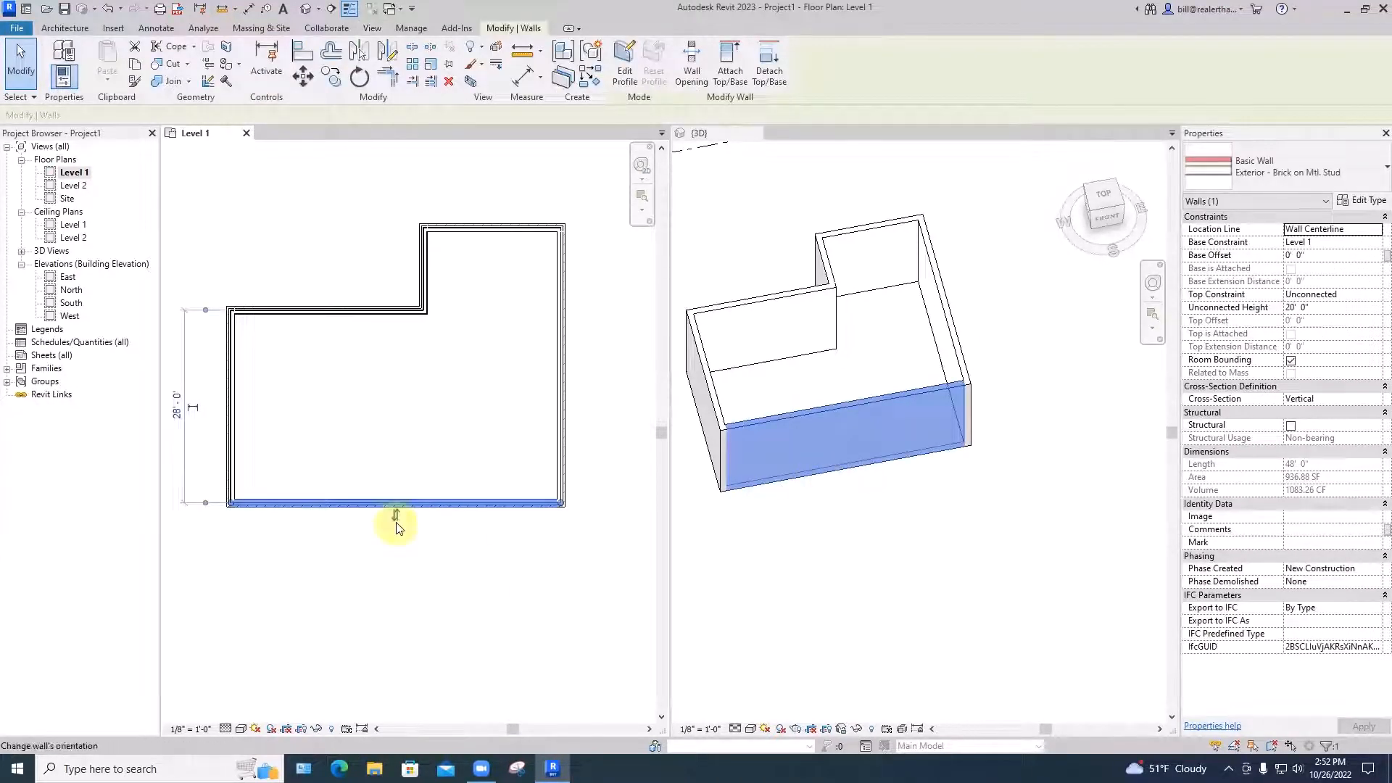
scroll(398, 521, "up", 1)
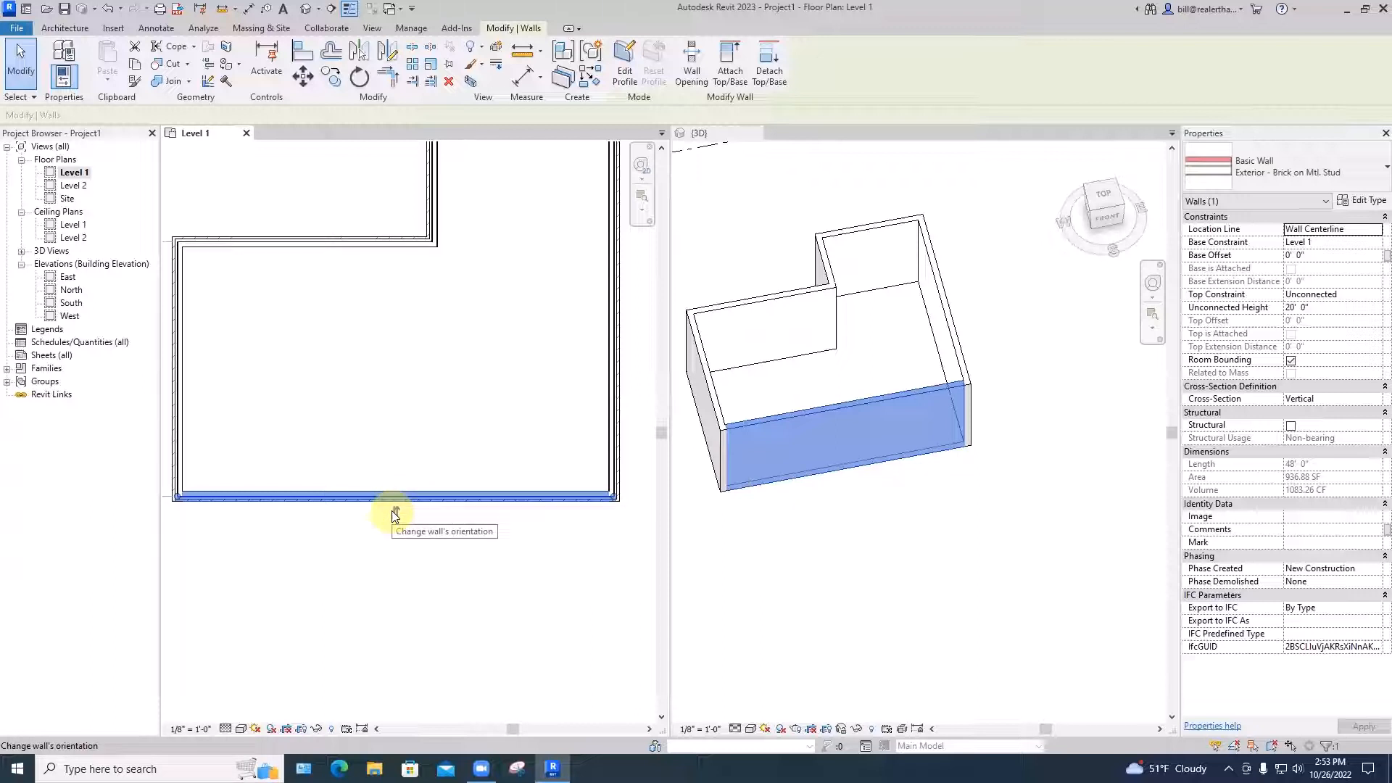
left_click(395, 513)
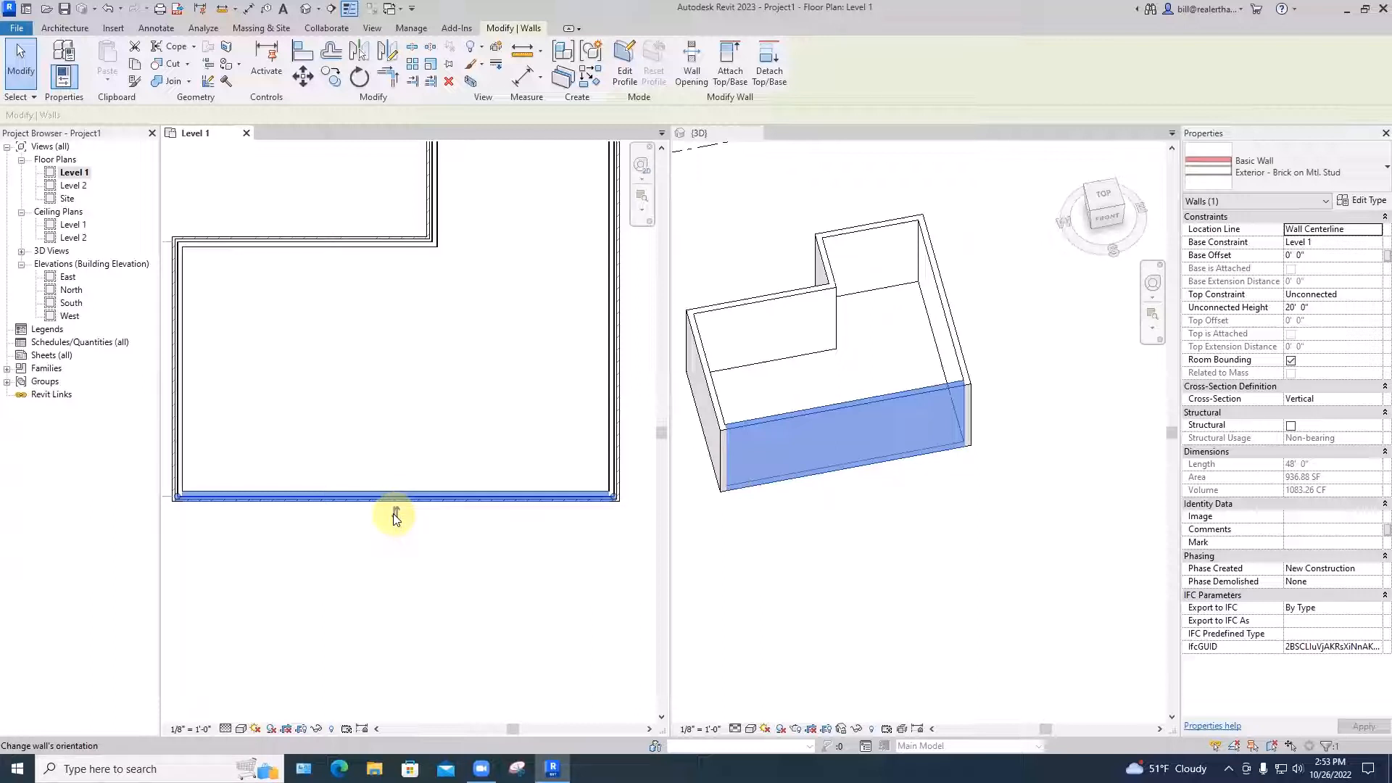
left_click(740, 530)
key("Escape")
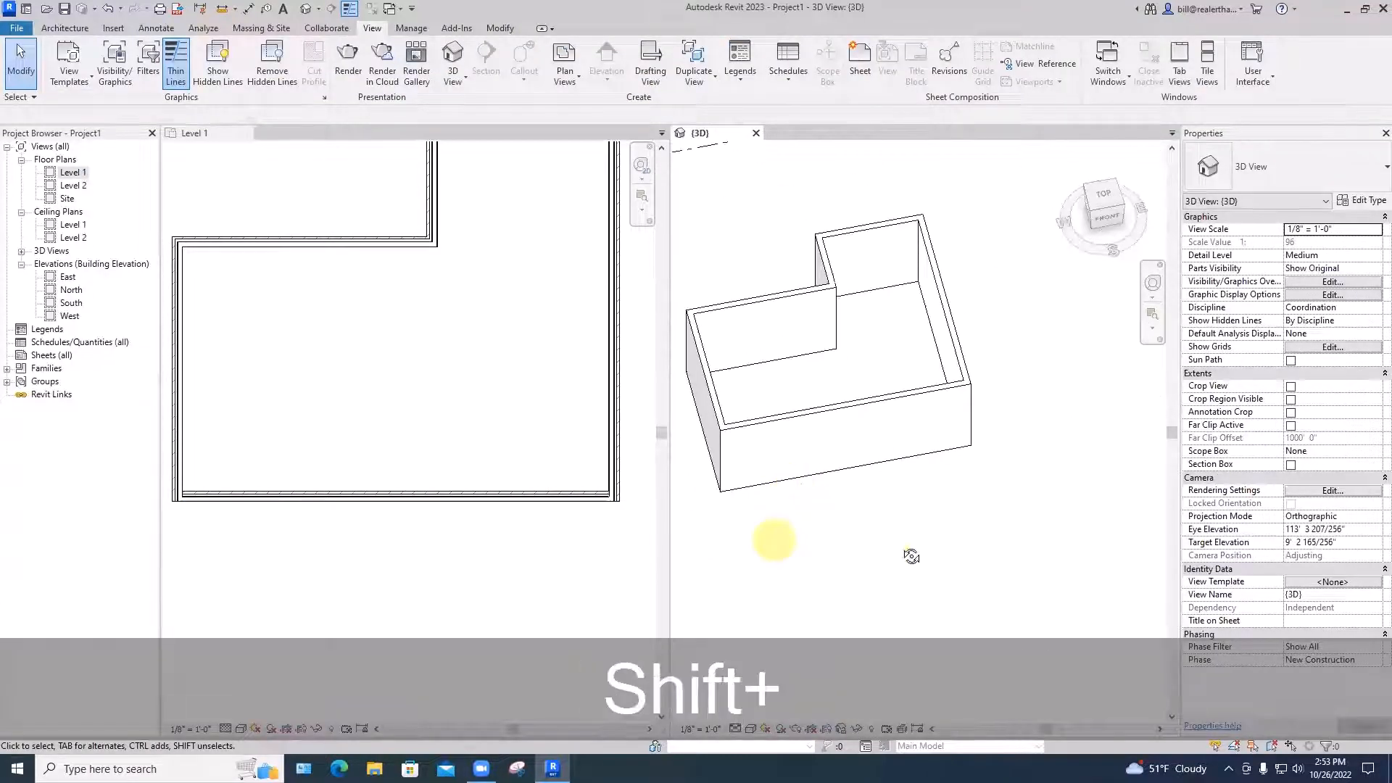
Orbit the 3D view to check the flipped brick face, then recentre the plan
middle_click_drag(911, 559, 1160, 488, "shift")
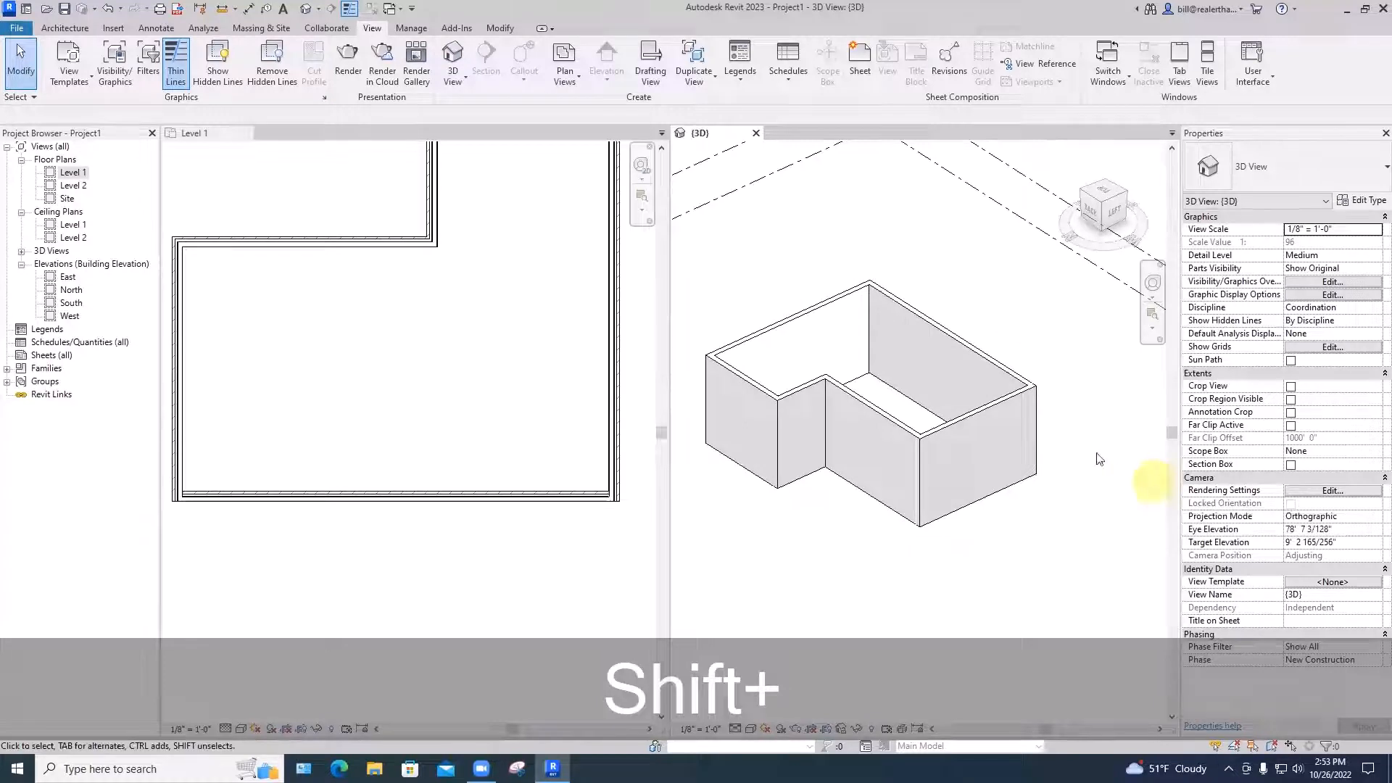
scroll(1091, 458, "up", 6)
scroll(816, 265, "up", 3)
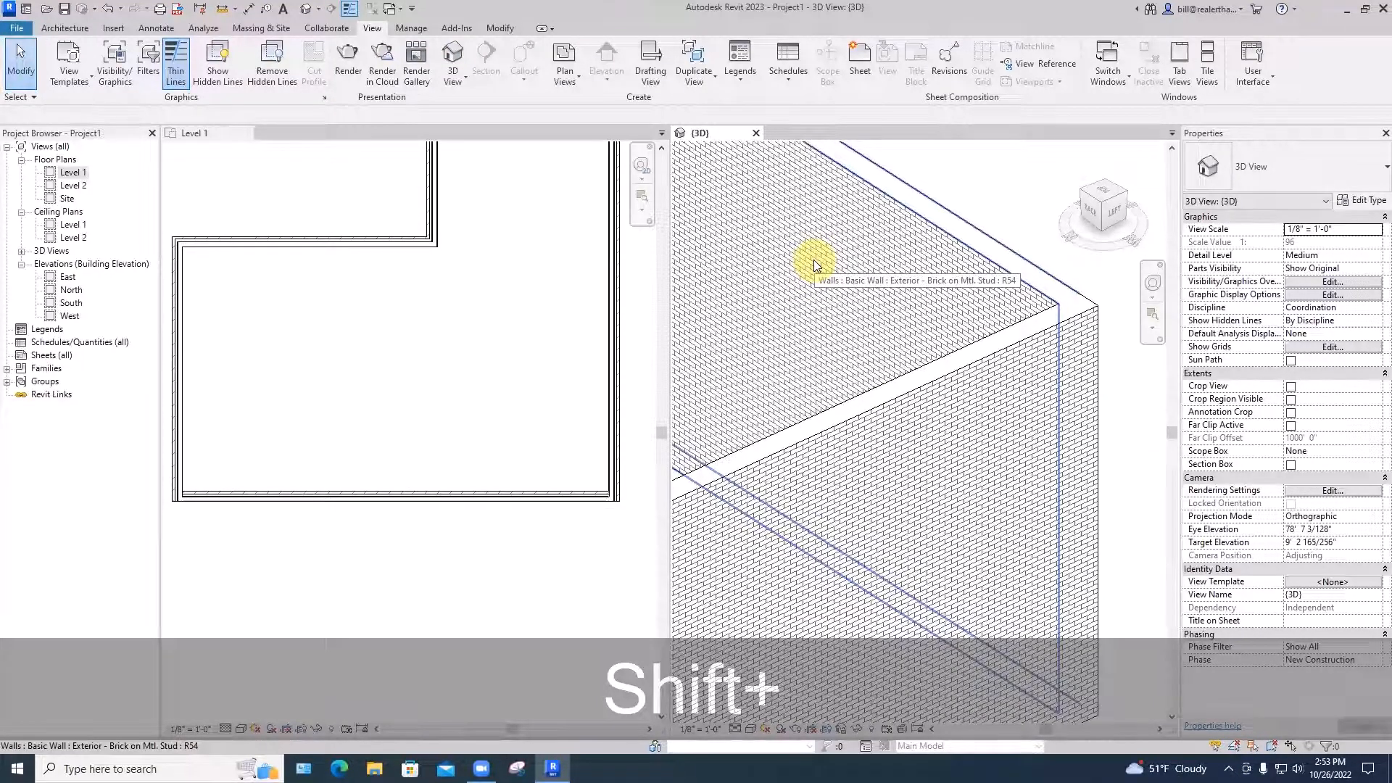
scroll(814, 259, "down", 6)
mouse_move(901, 424)
middle_mouse_down("shift")
mouse_move(805, 466)
mouse_move(672, 466)
mouse_move(728, 411)
mouse_move(953, 447)
mouse_move(912, 413)
middle_mouse_up("shift")
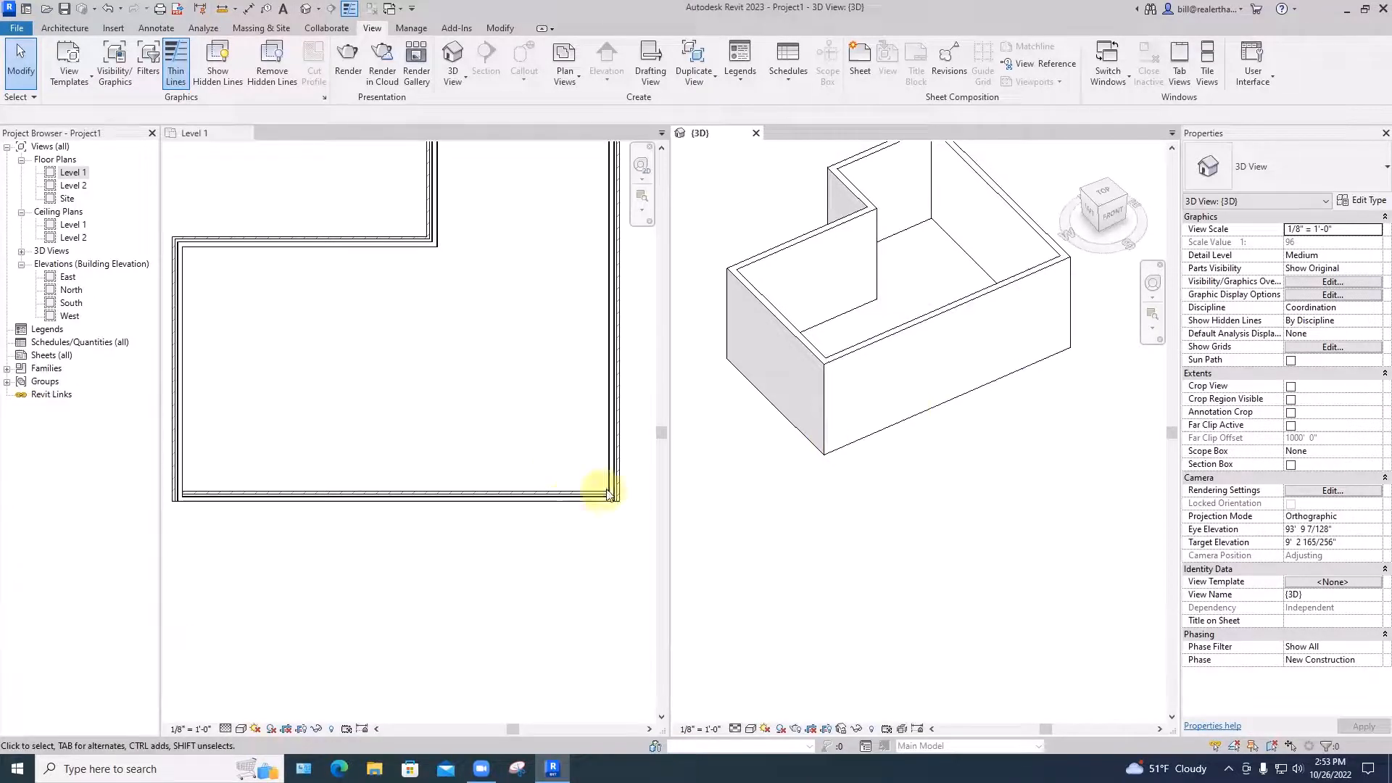
scroll(618, 495, "up", 4)
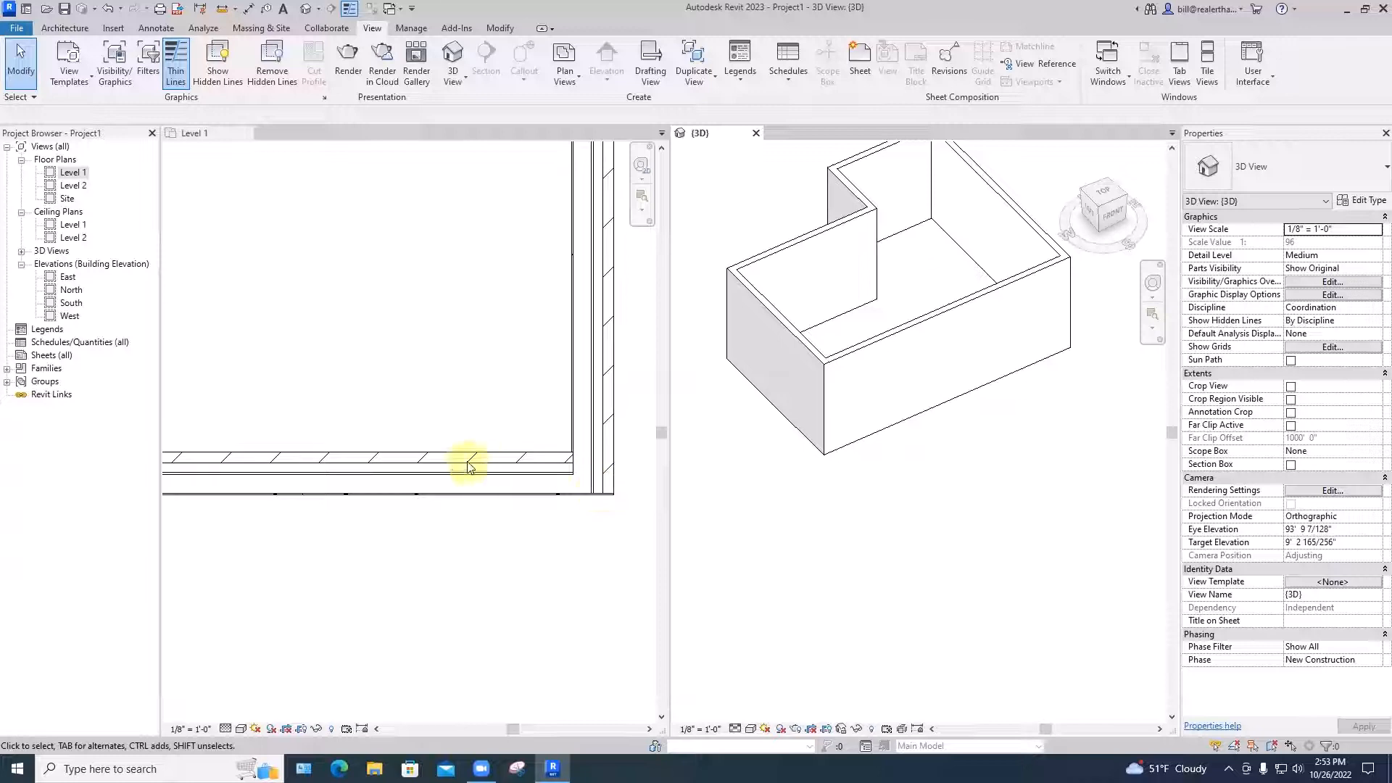
scroll(468, 468, "down", 5)
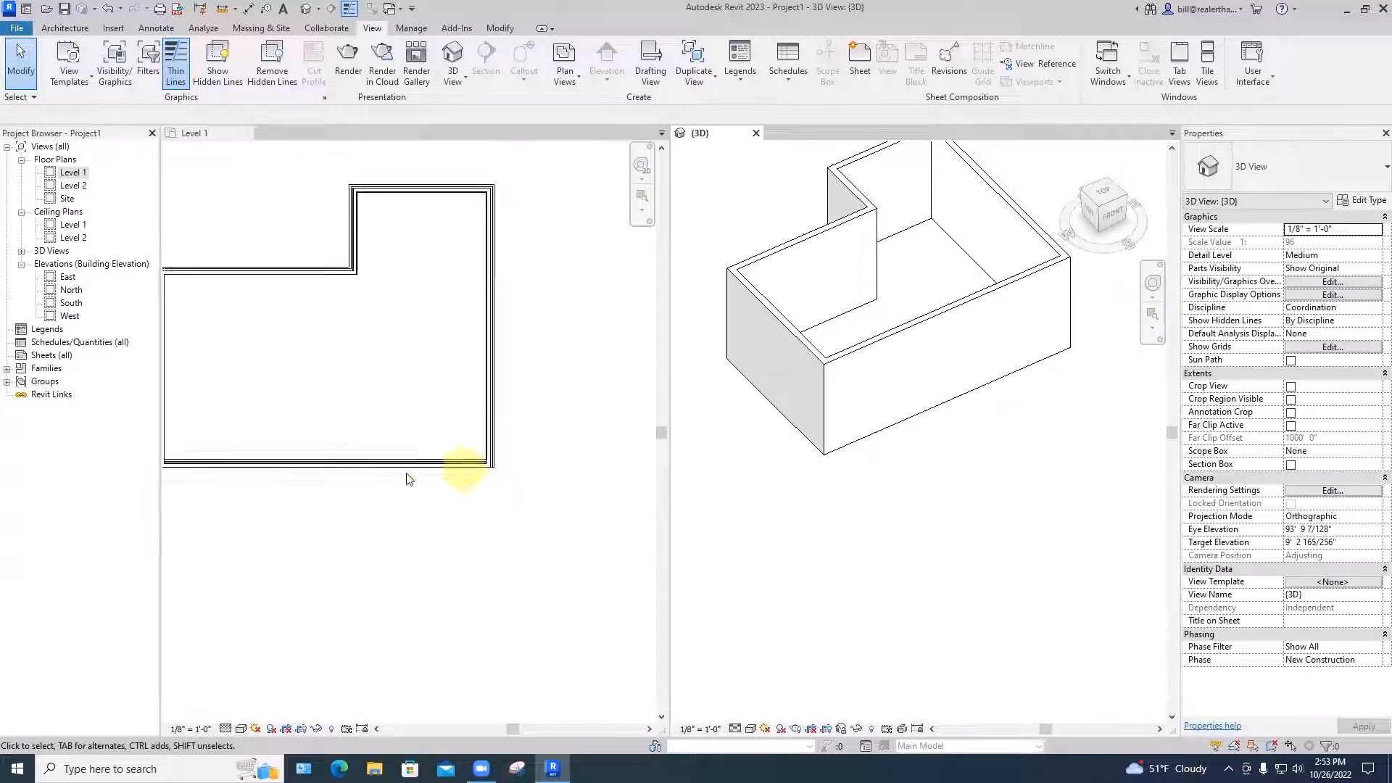
middle_click_drag(408, 499, 515, 496)
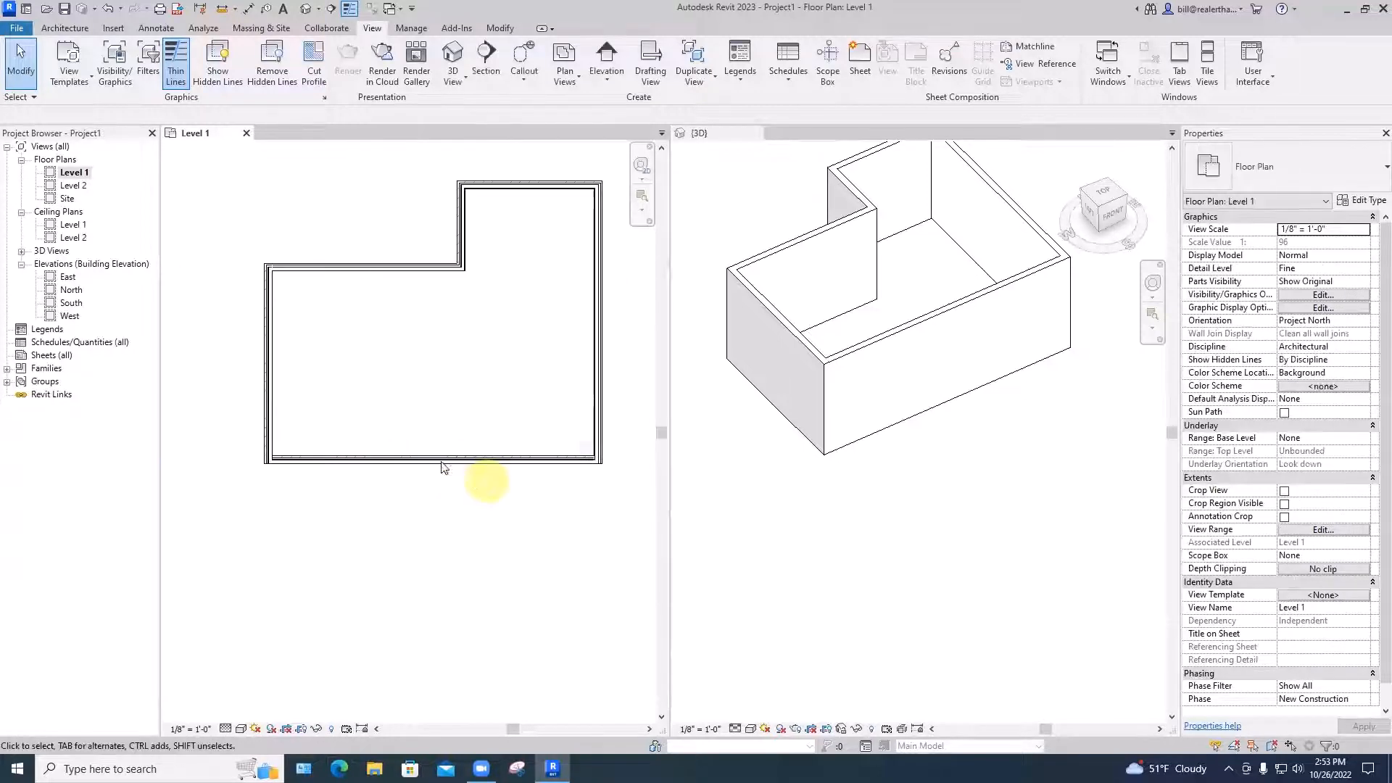
Flip the bottom wall back to its original orientation
left_click(442, 462)
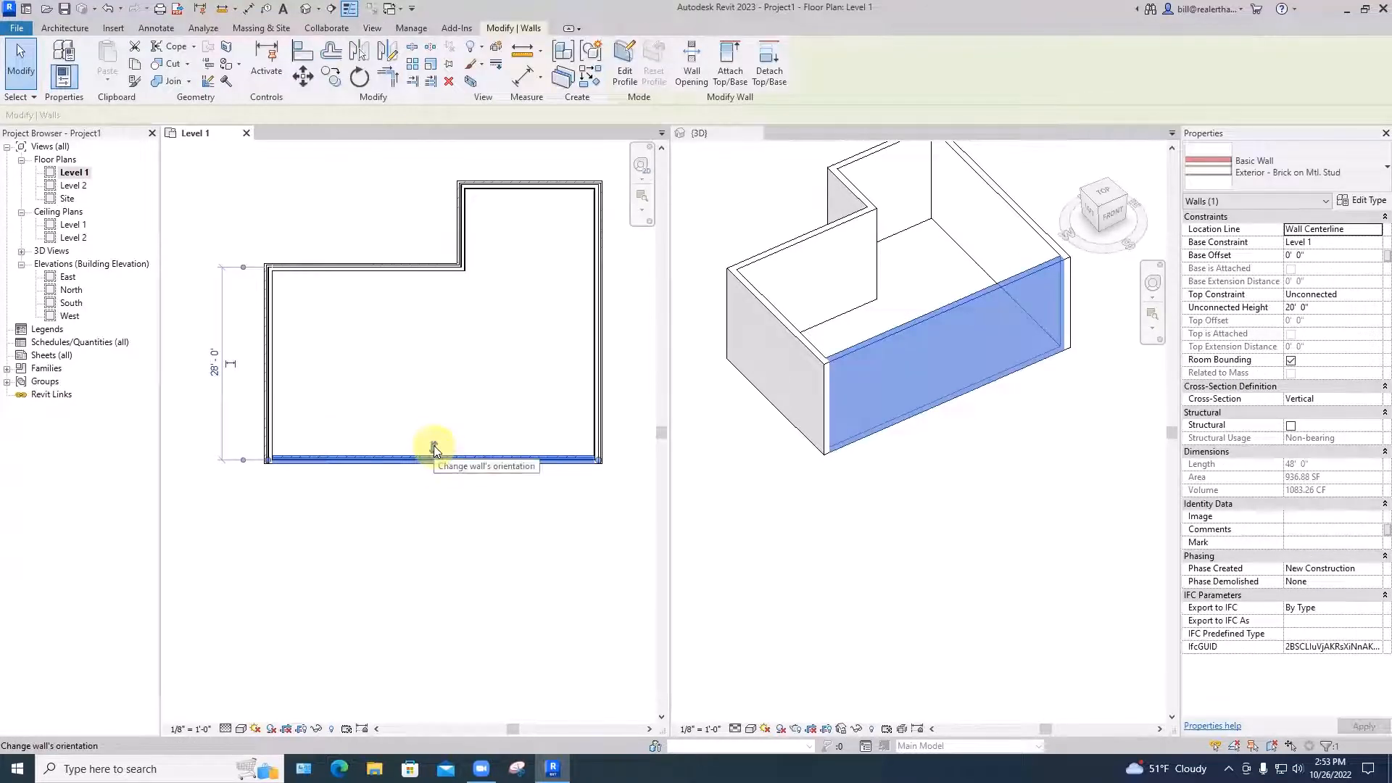
left_click(433, 445)
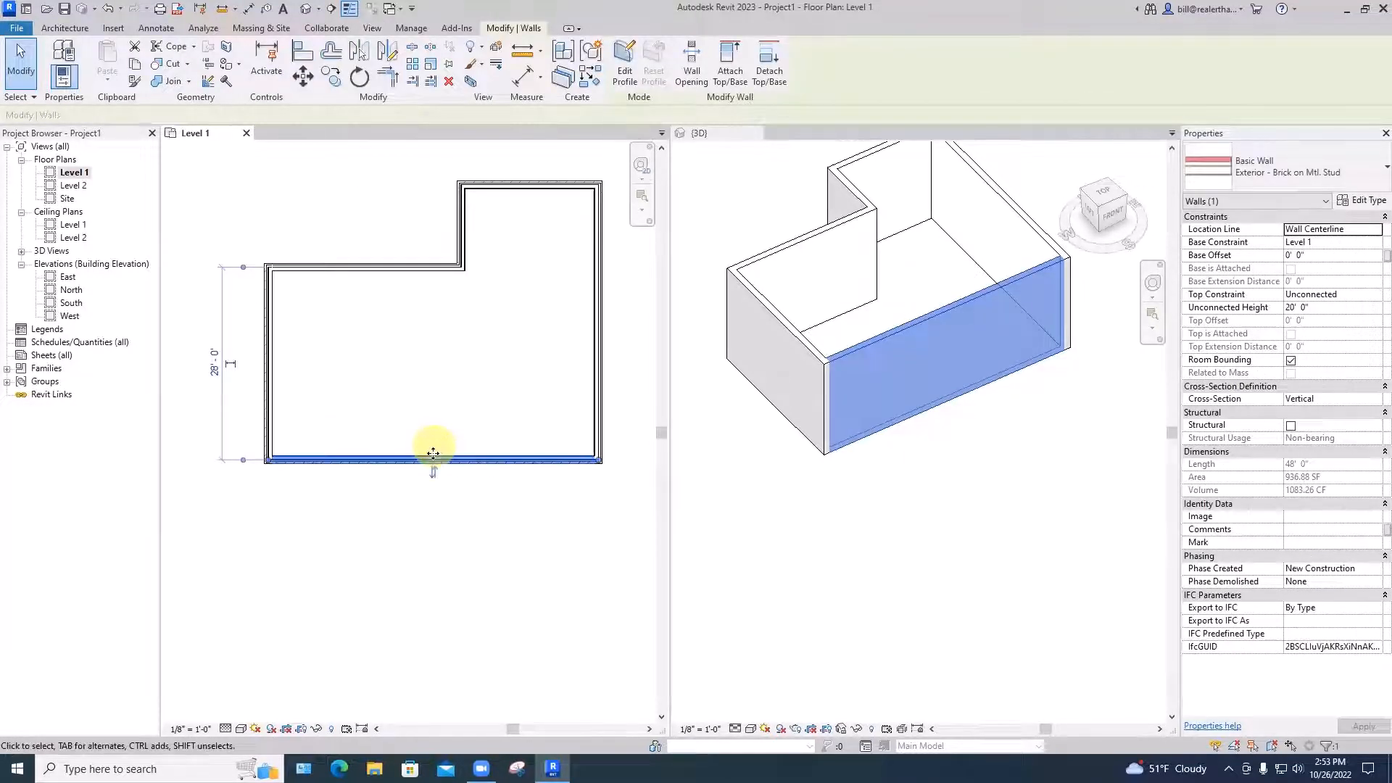
key("Escape")
scroll(865, 377, "up", 5)
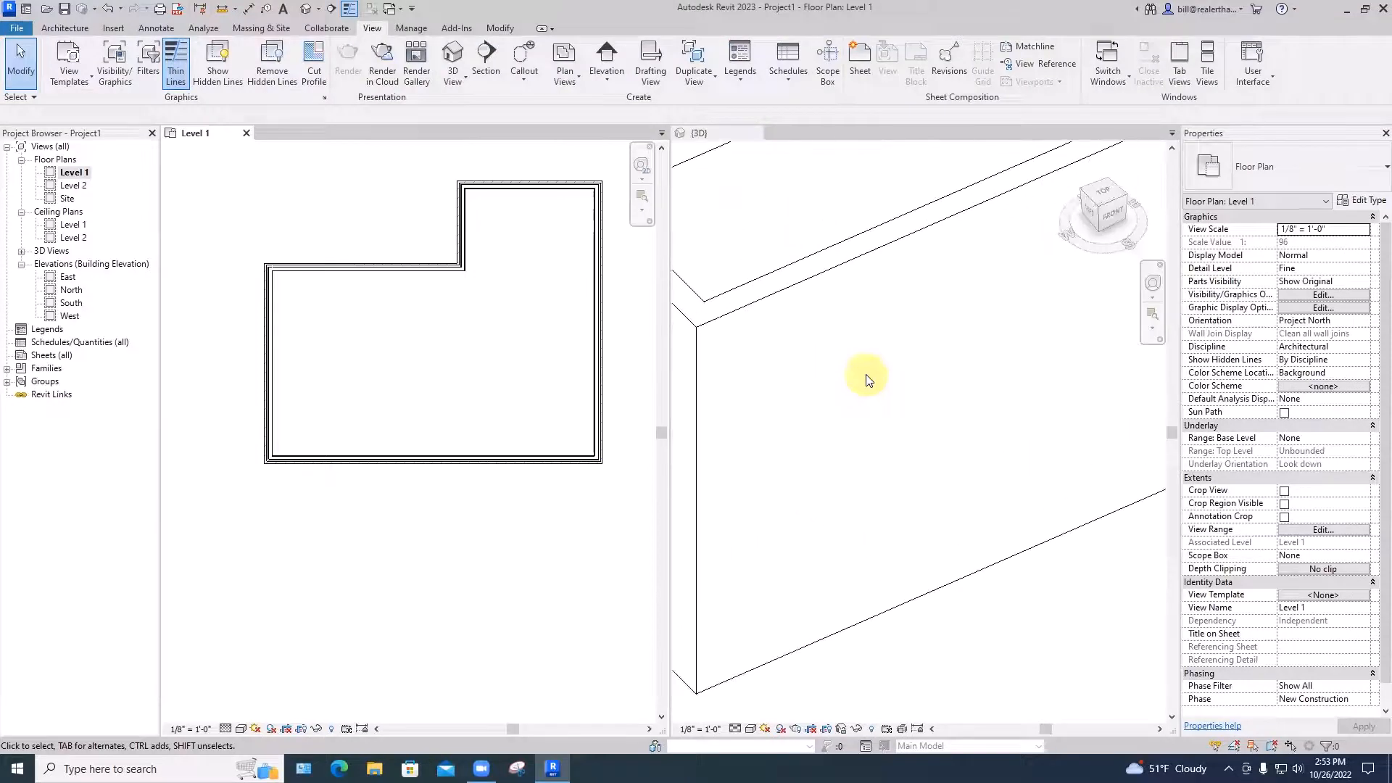
scroll(866, 374, "down", 5)
Reframe both views and select the 48' front brick wall
middle_click_drag(865, 374, 931, 665)
scroll(495, 352, "up", 5)
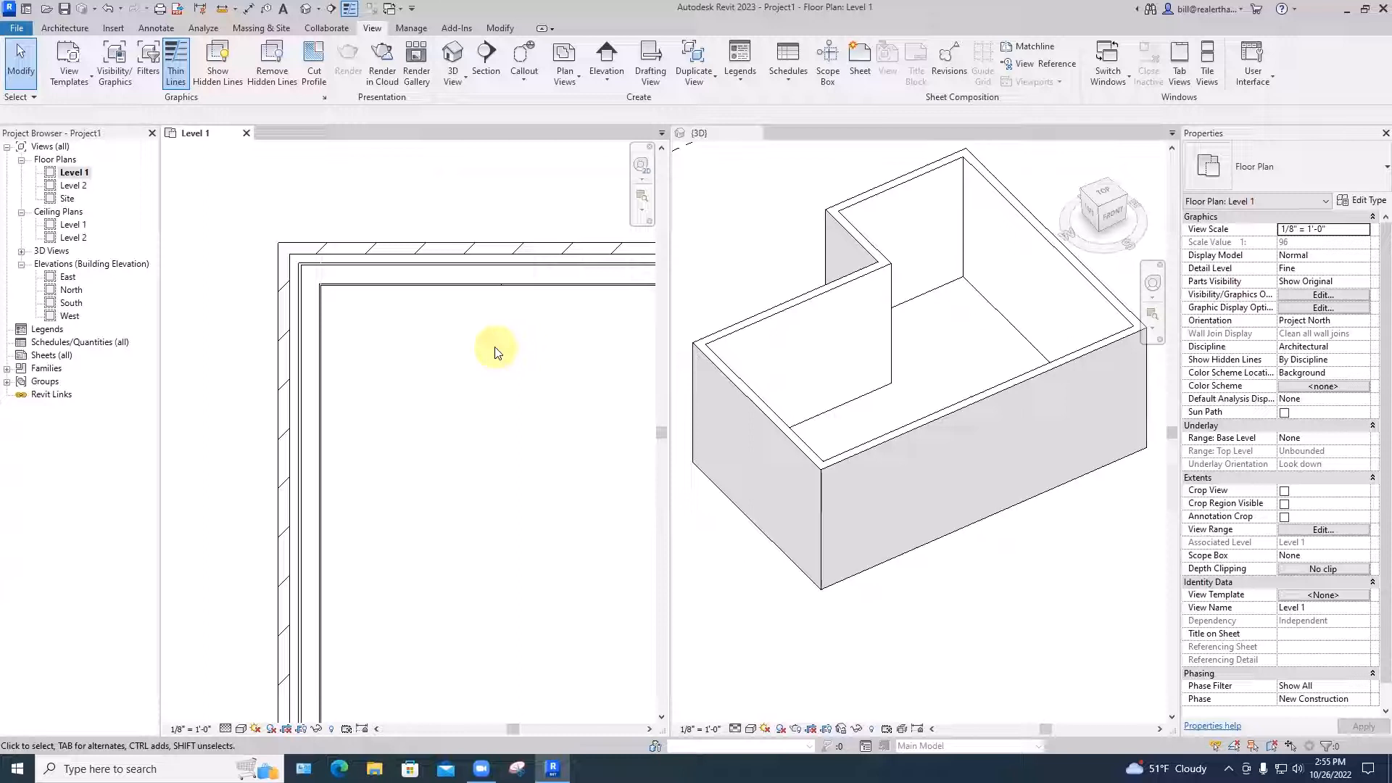
scroll(435, 337, "down", 2)
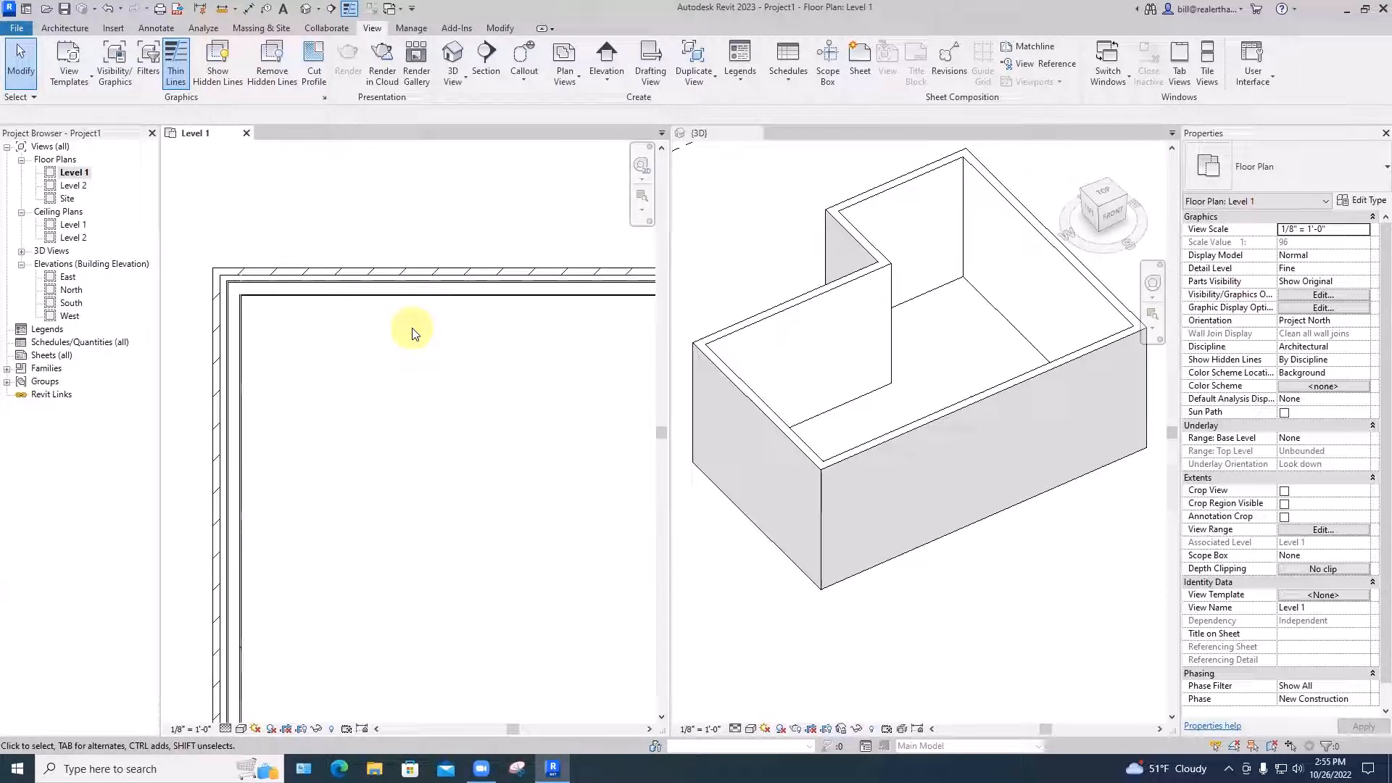
scroll(413, 333, "down", 5)
mouse_move(435, 348)
middle_mouse_down()
mouse_move(388, 312)
mouse_move(454, 340)
middle_mouse_up()
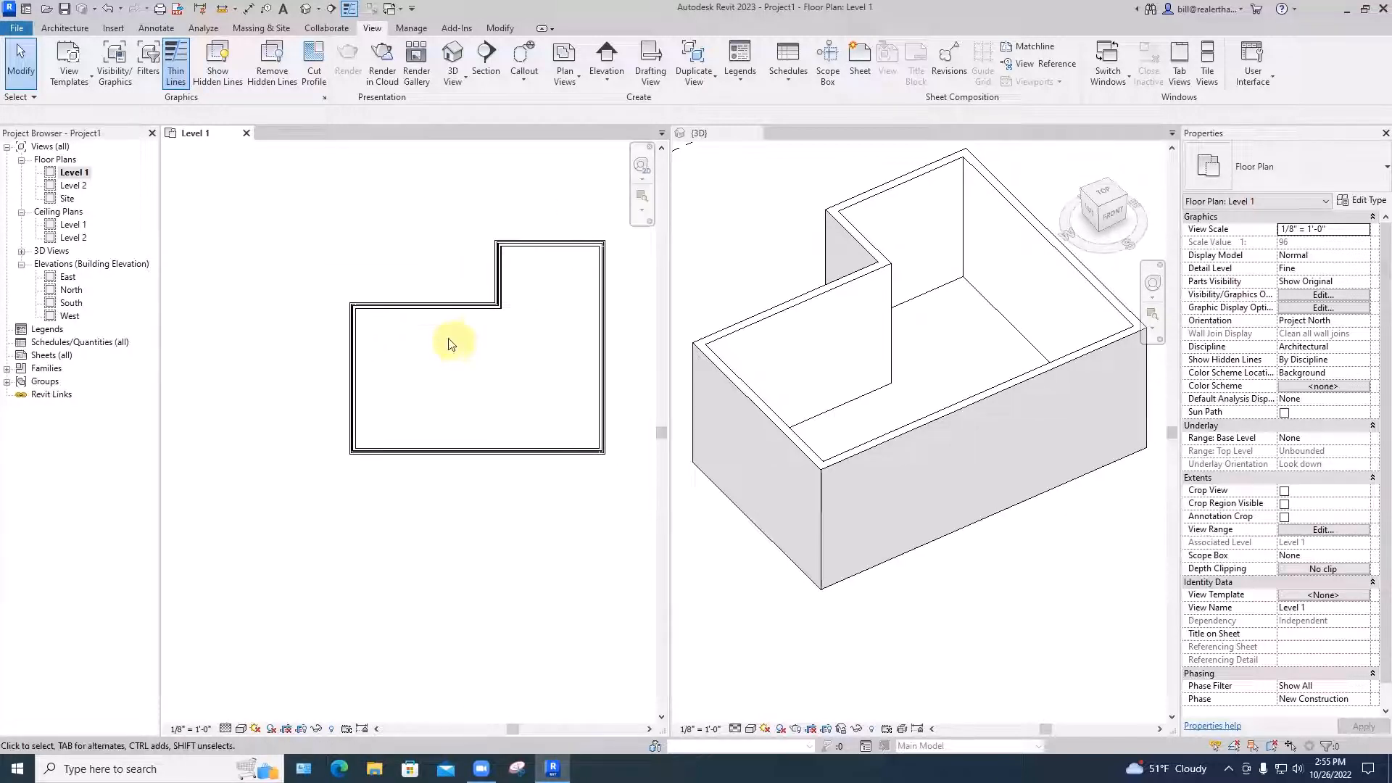
left_click(417, 453)
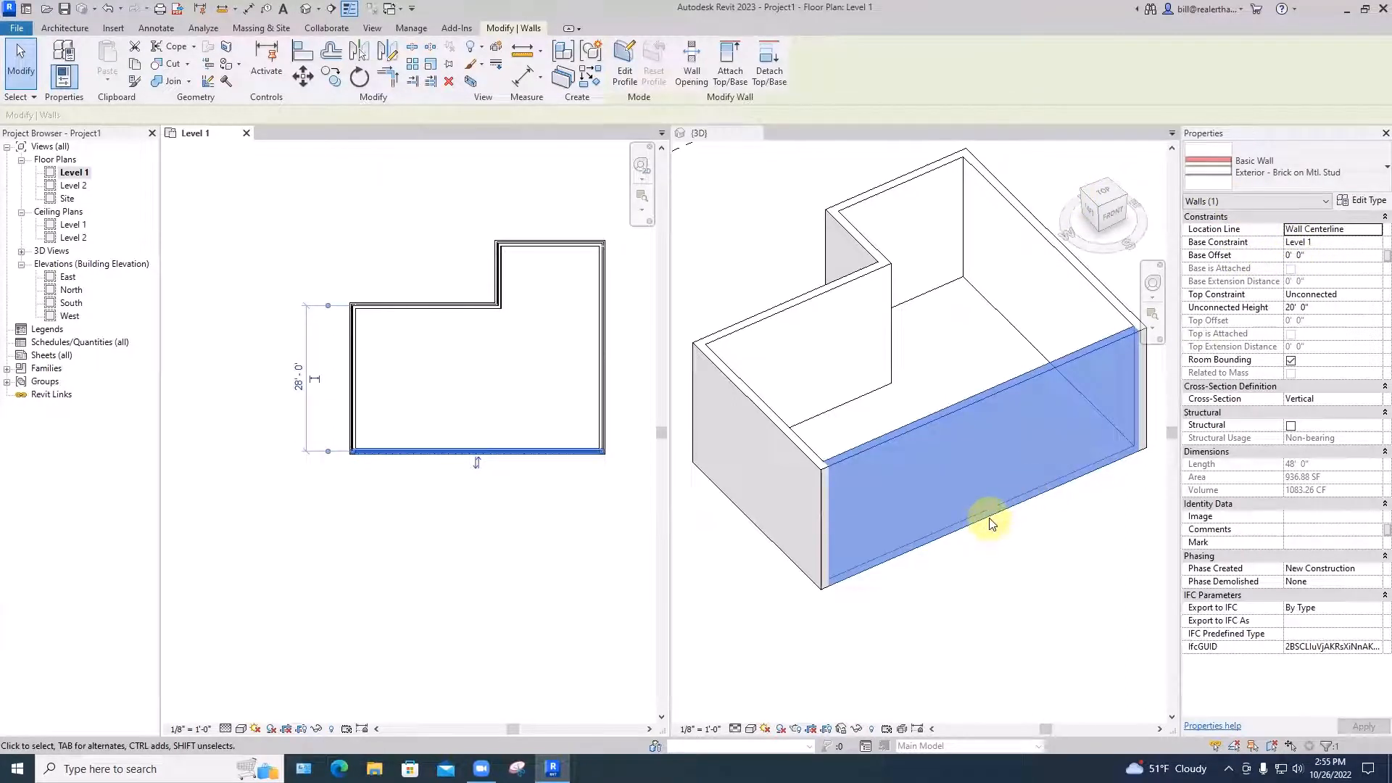
scroll(991, 524, "down", 2)
middle_click_drag(1030, 579, 1042, 506)
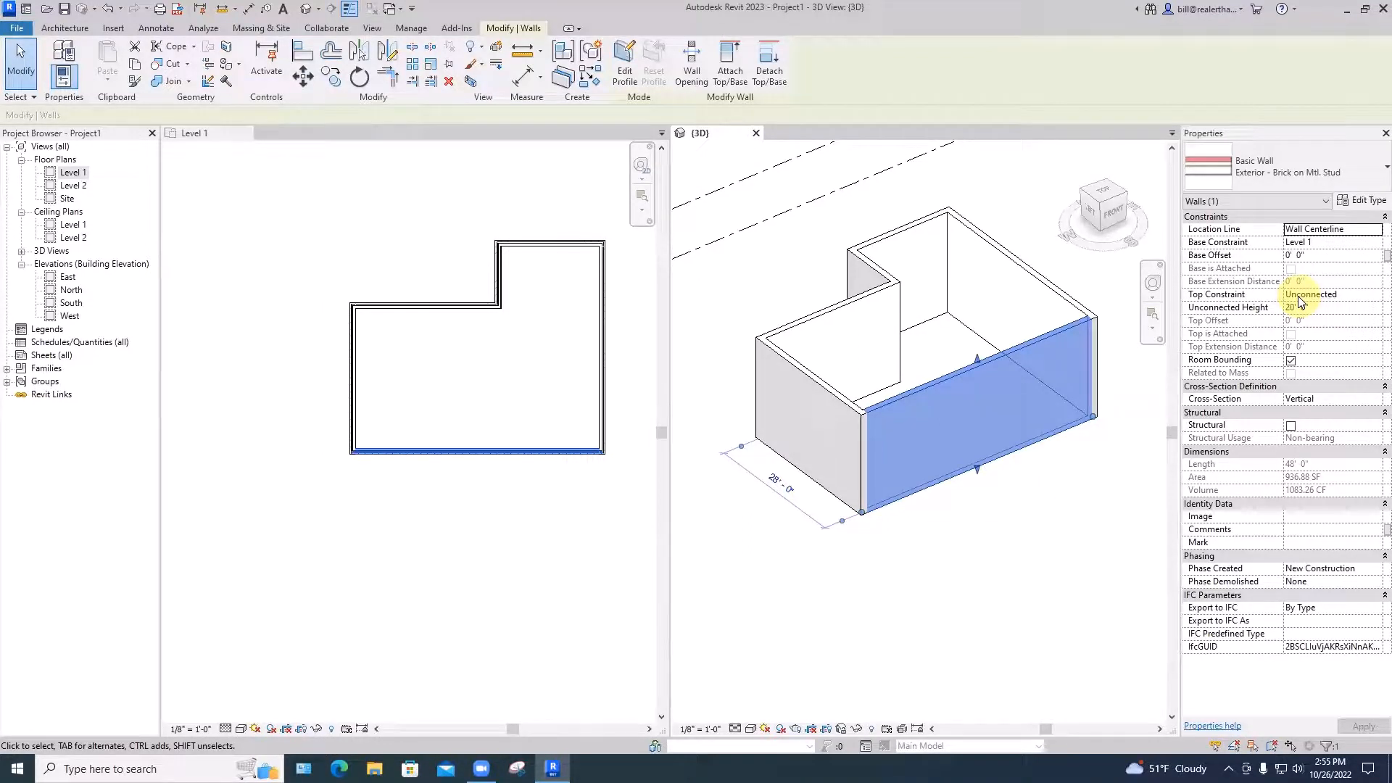
Set the front wall's Top Constraint to 'Up to level: Level 2', then deselect it
middle_click_drag(1066, 472, 1057, 436, "shift")
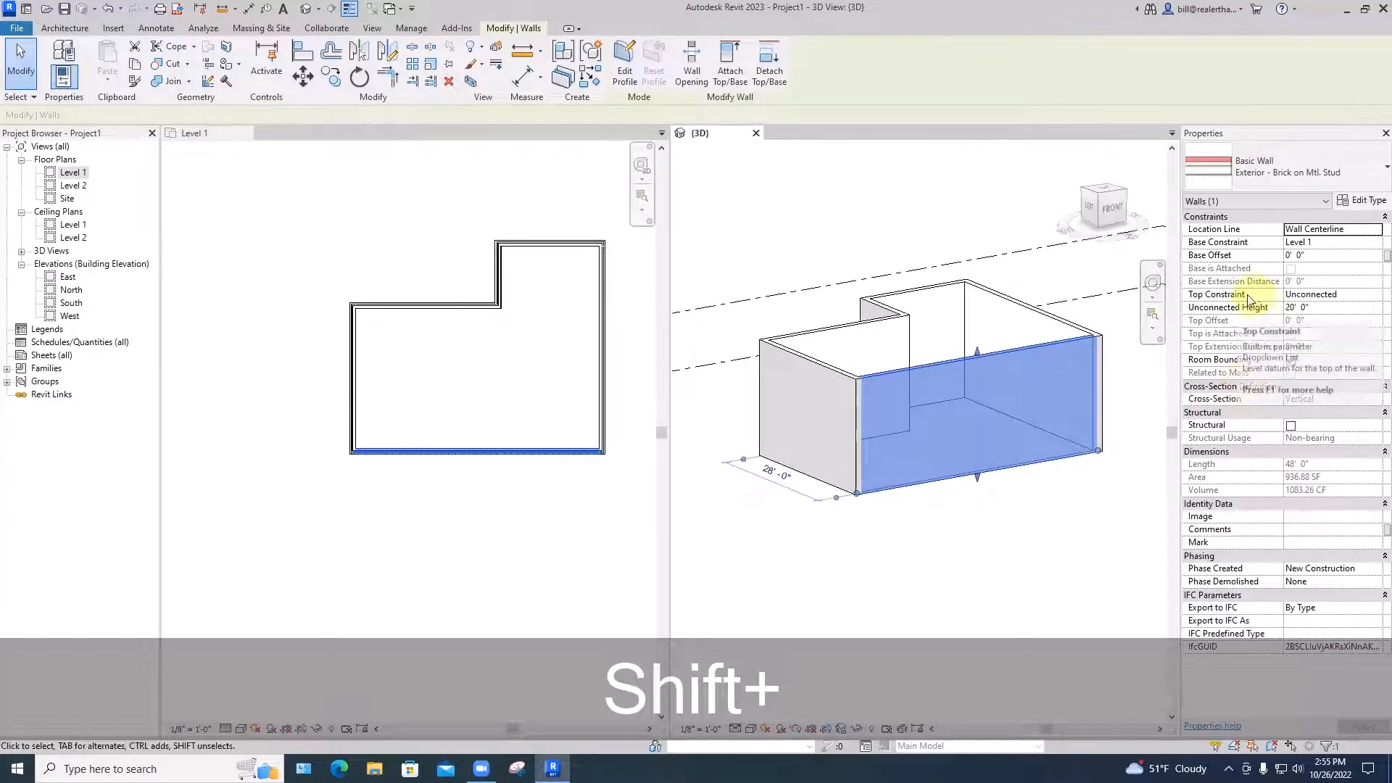
left_click(1298, 294)
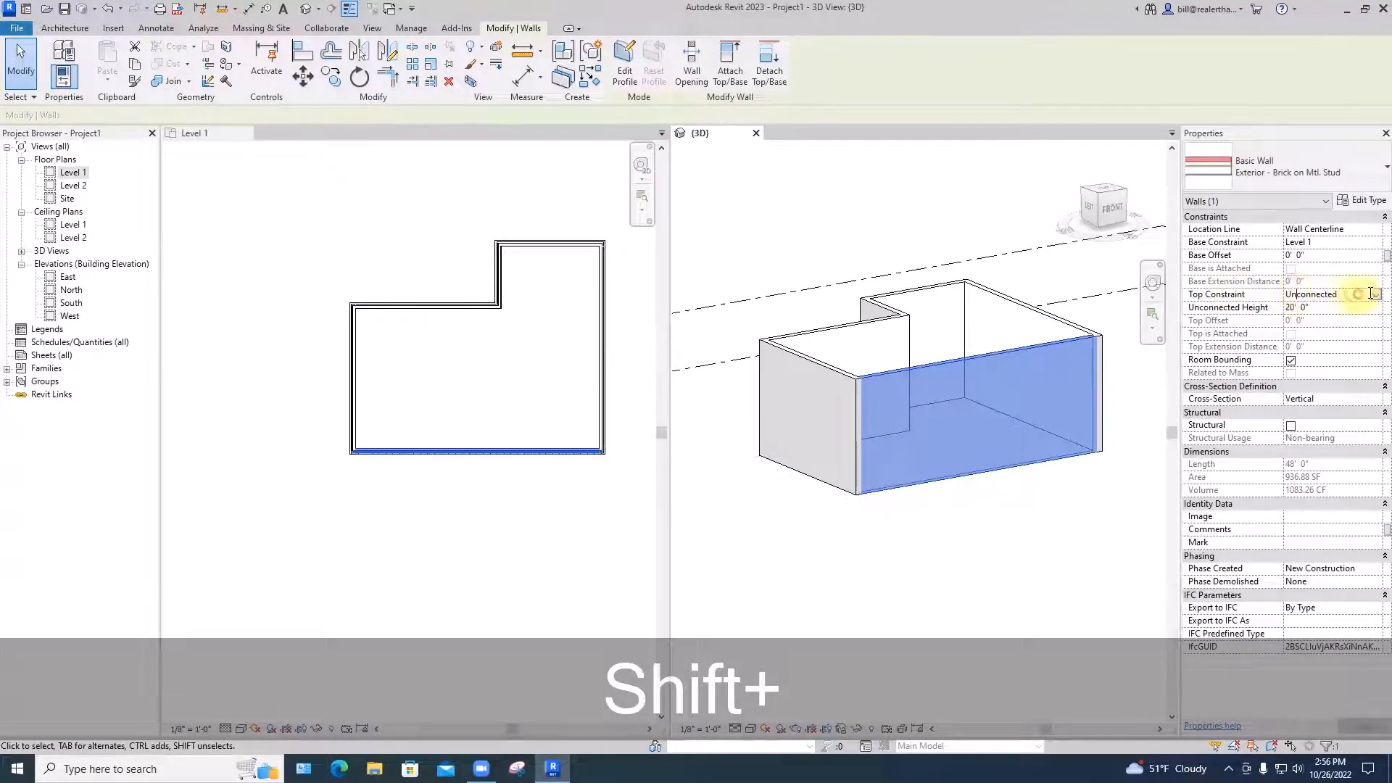
left_click(1374, 294)
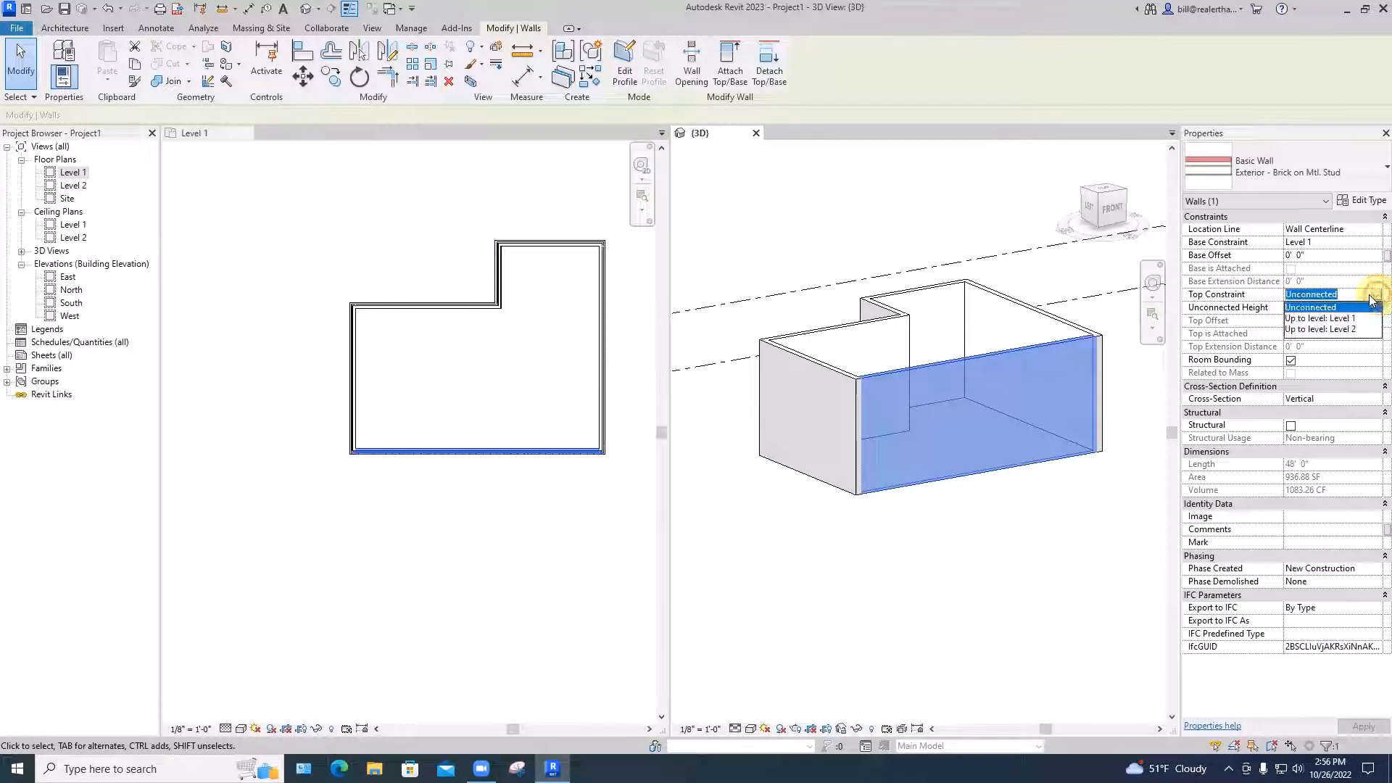
left_click(1331, 330)
left_click(1129, 468)
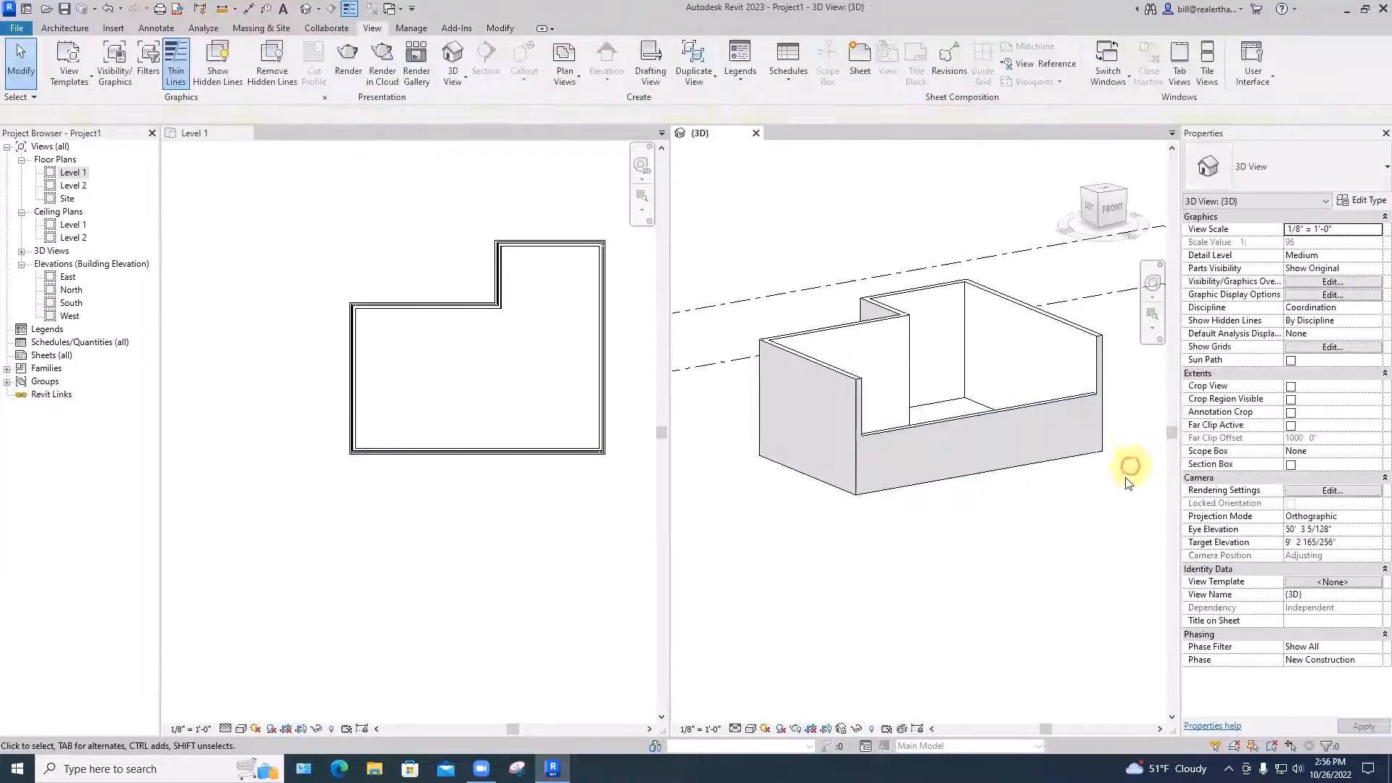
middle_click_drag(1103, 504, 1069, 540, "shift")
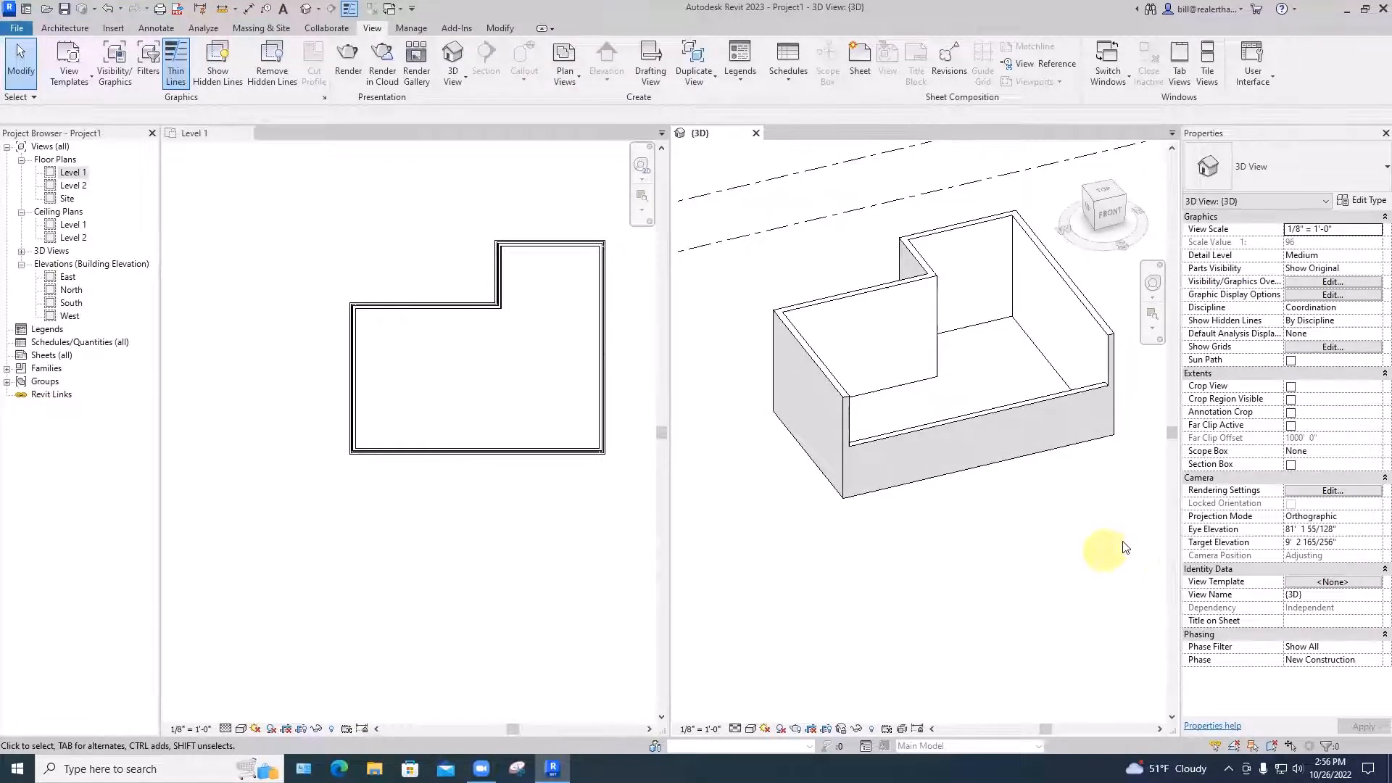
left_click(1064, 396)
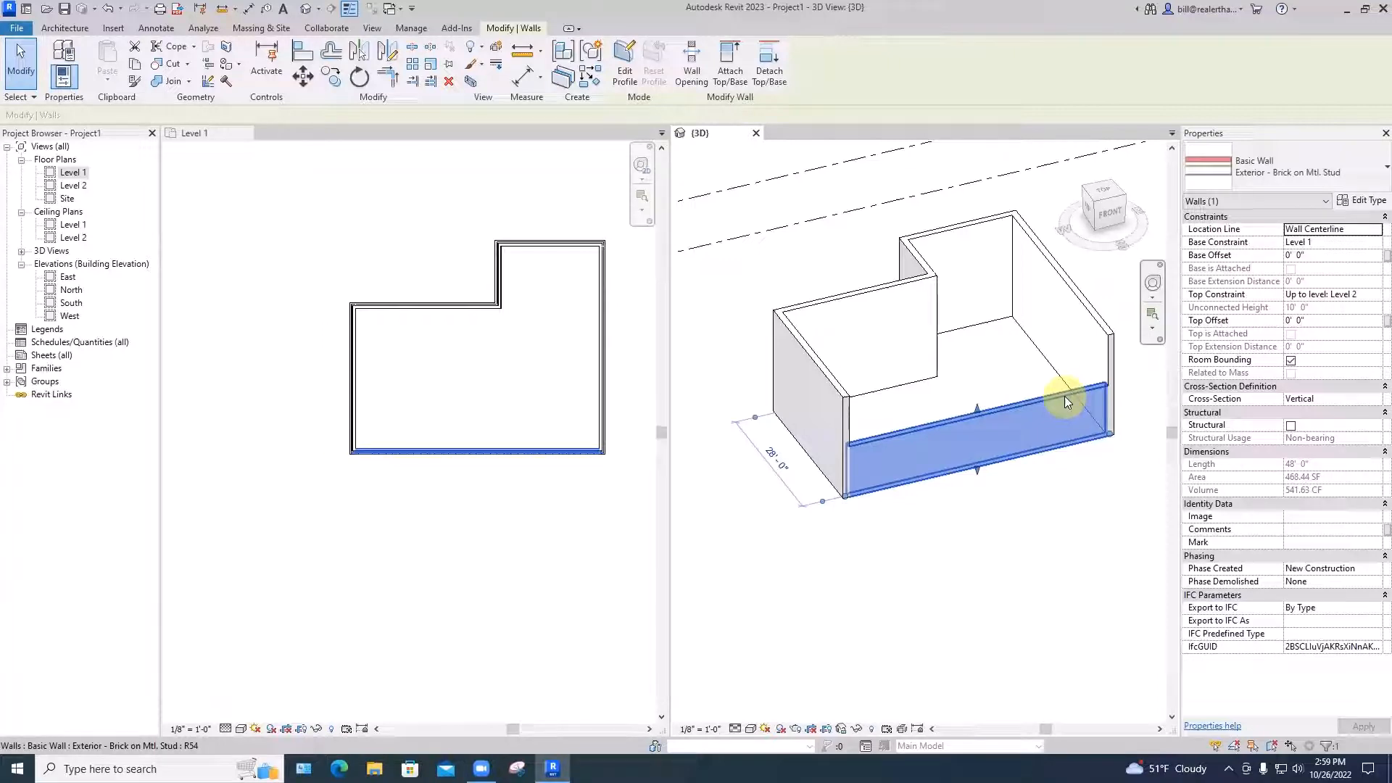
key("Escape")
left_click(497, 398)
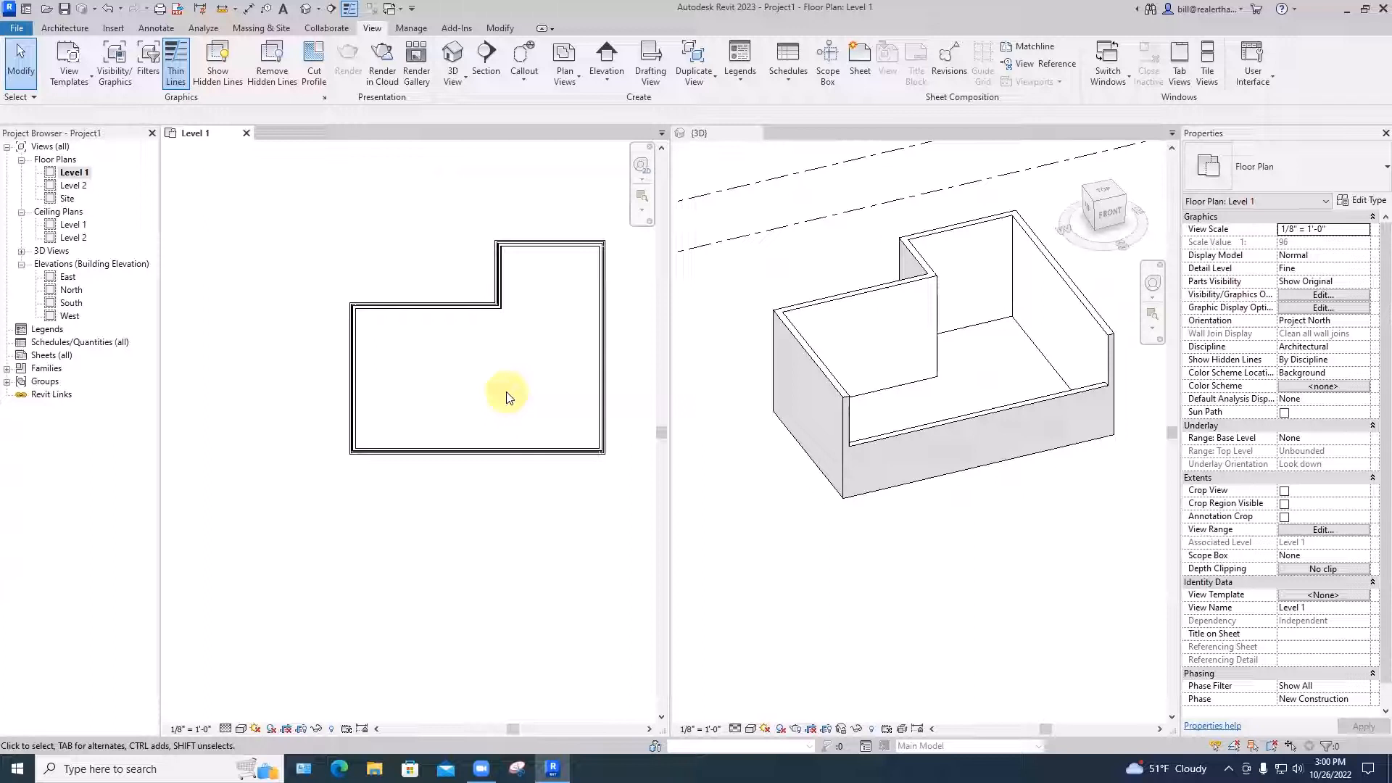
Start the Wall tool in the empty area left of the building, dismissing the save reminder
middle_click_drag(498, 302, 615, 310)
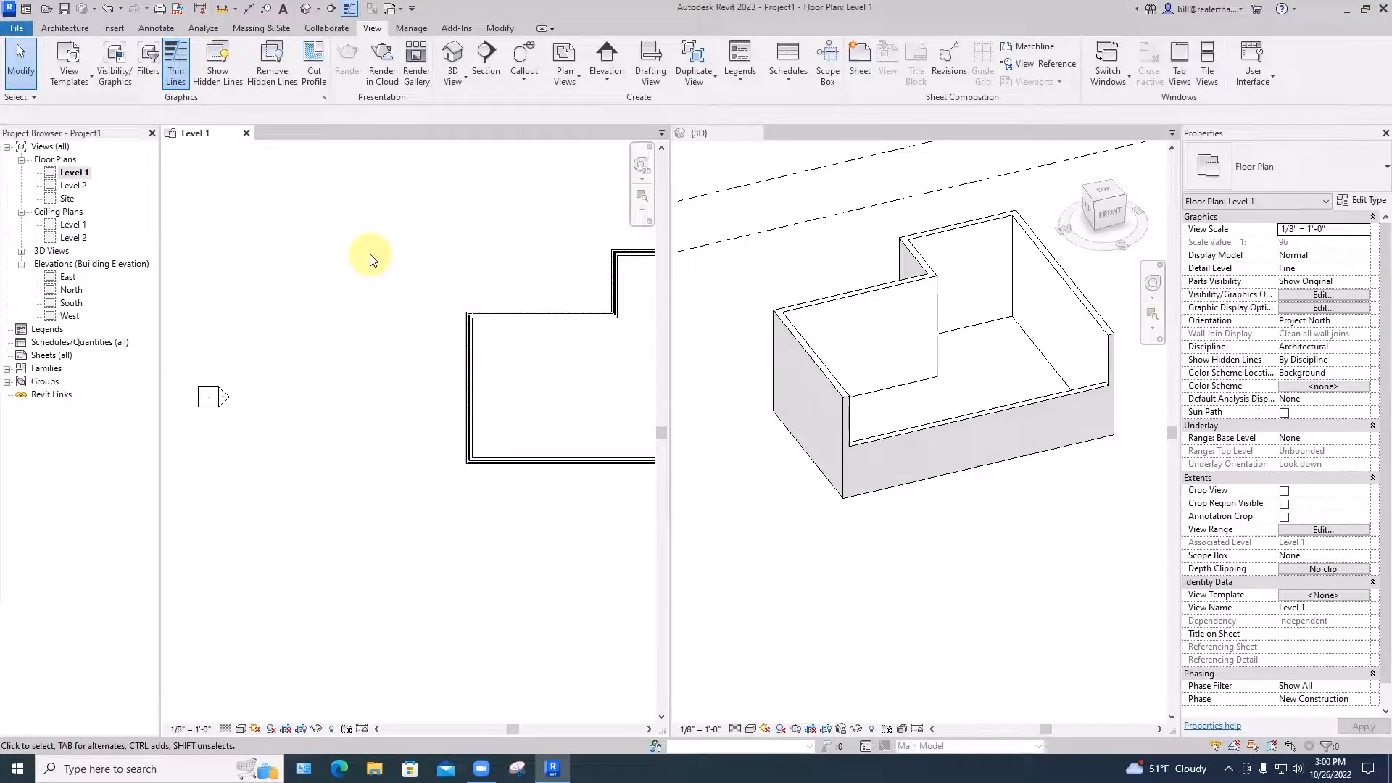
left_click(63, 29)
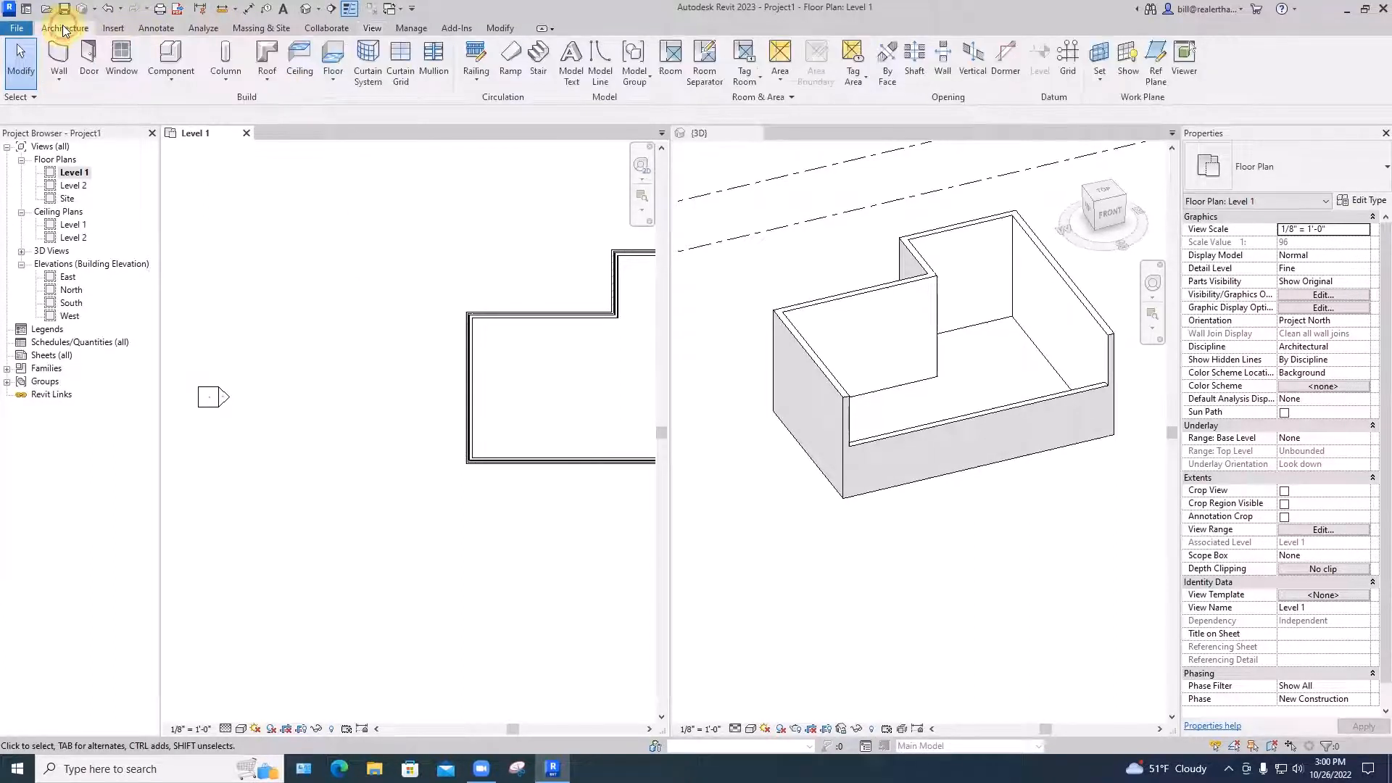
left_click(58, 76)
left_click(81, 97)
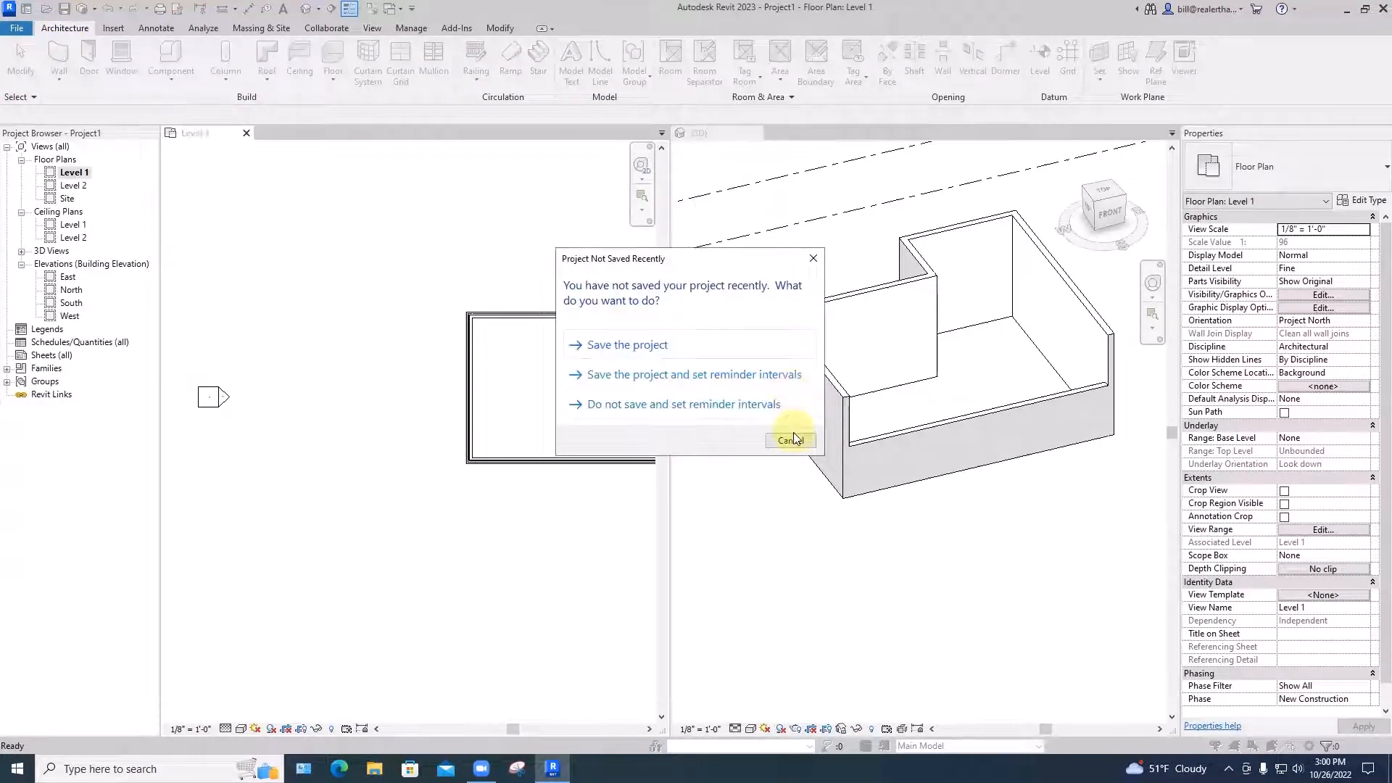
left_click(792, 439)
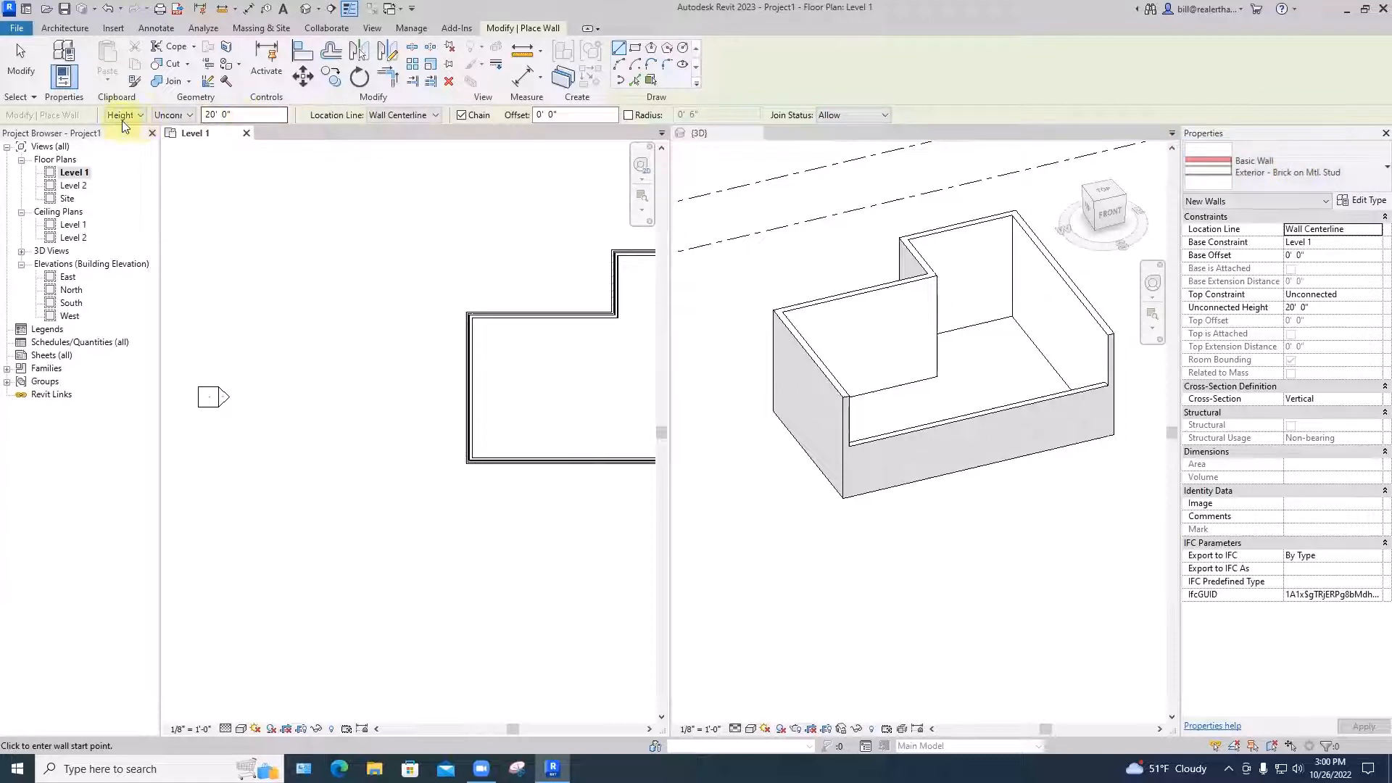
Set Location Line to Finish Face: Interior and draw the first 30' brick wall left of the building
left_click(399, 115)
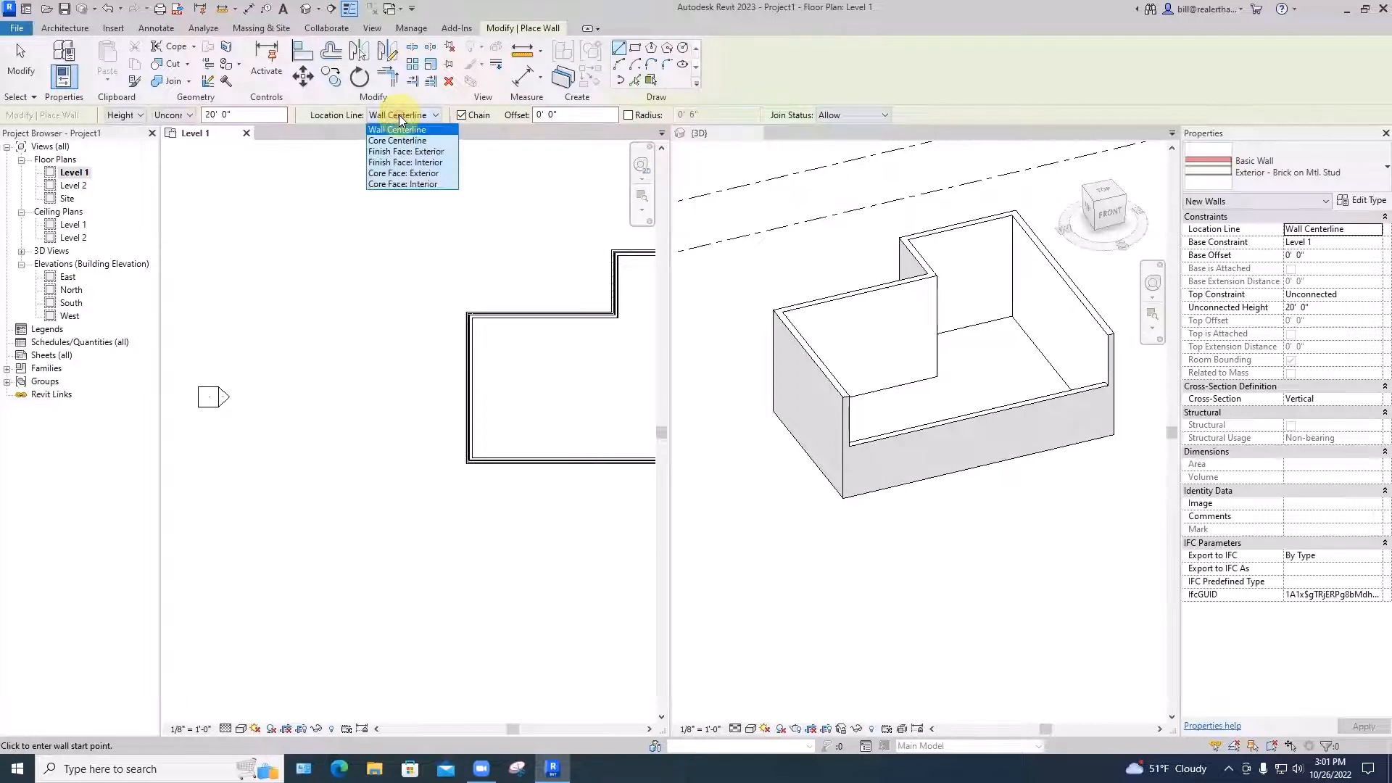
left_click(405, 164)
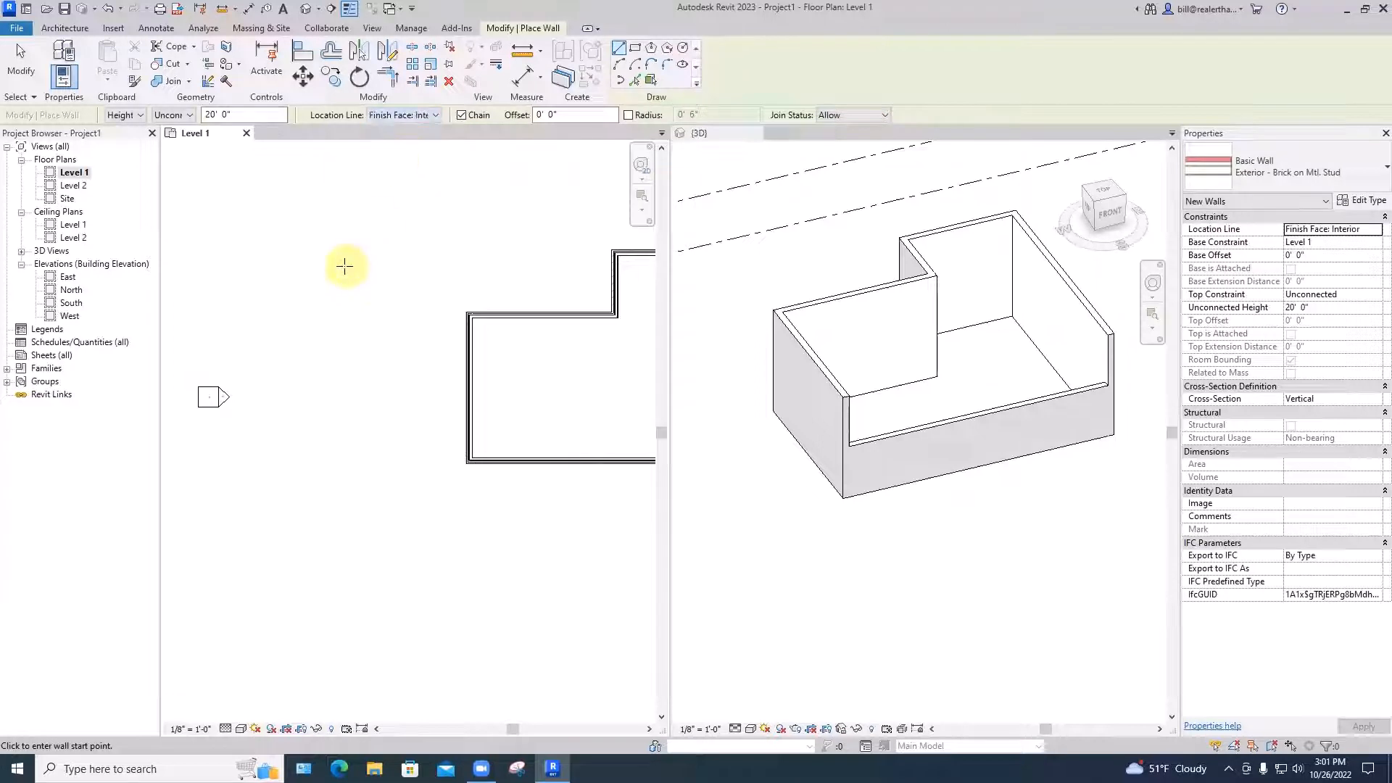
left_click(314, 314)
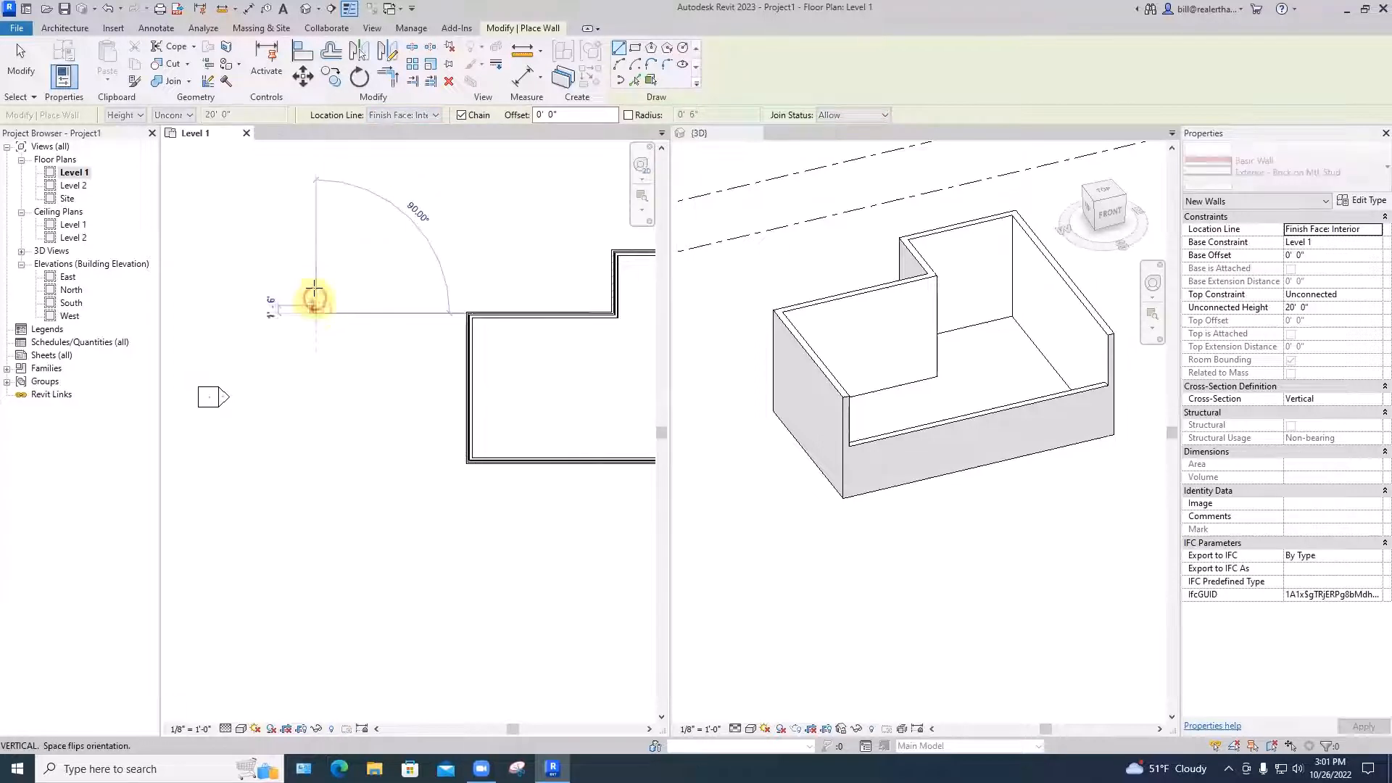
scroll(313, 261, "up", 5)
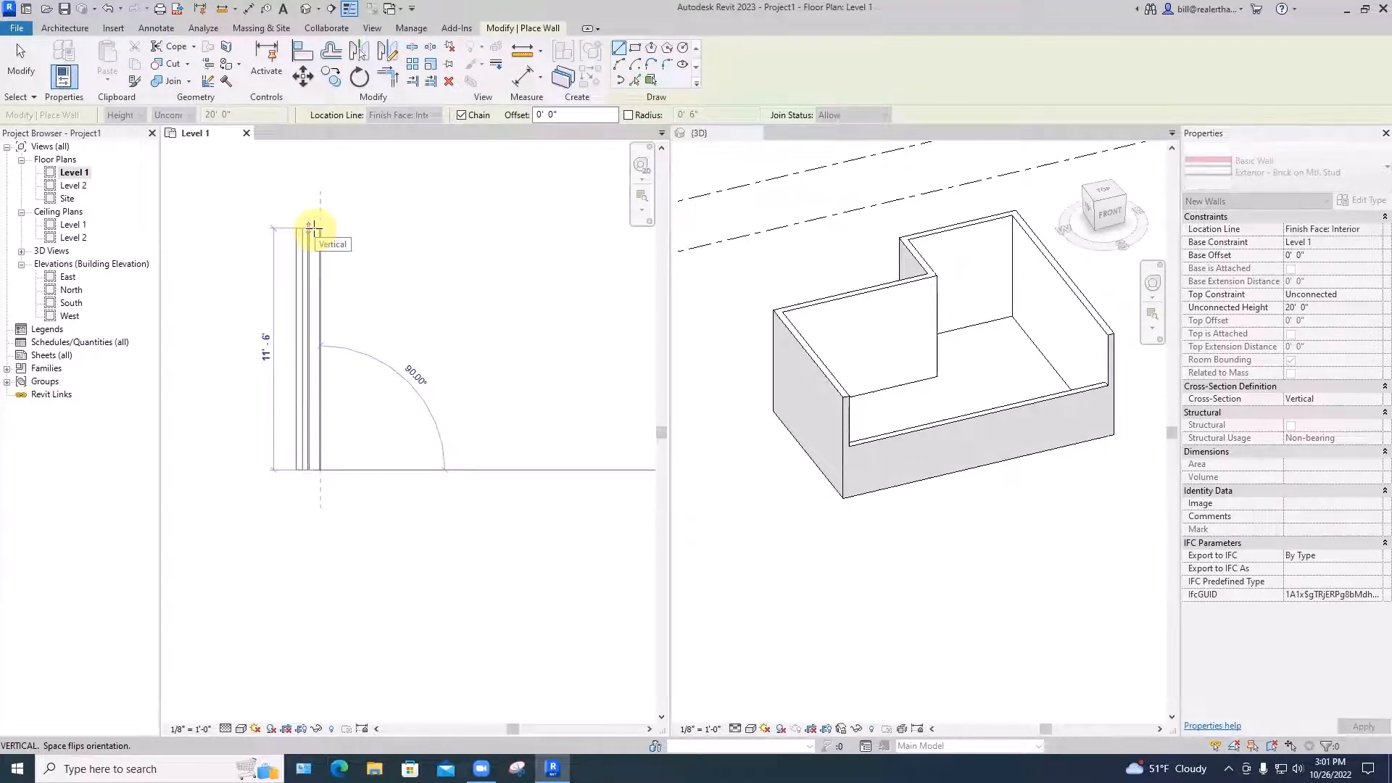
type("30'")
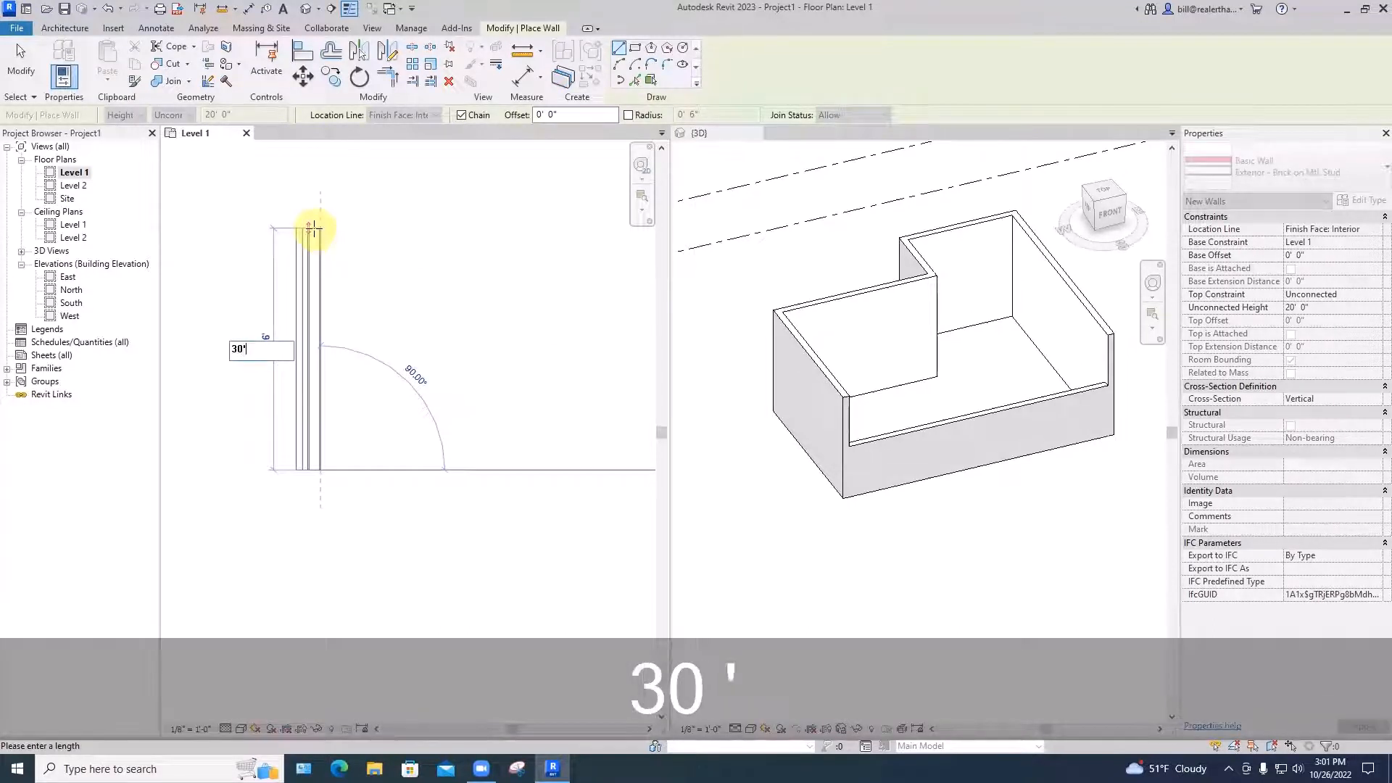
key("Return")
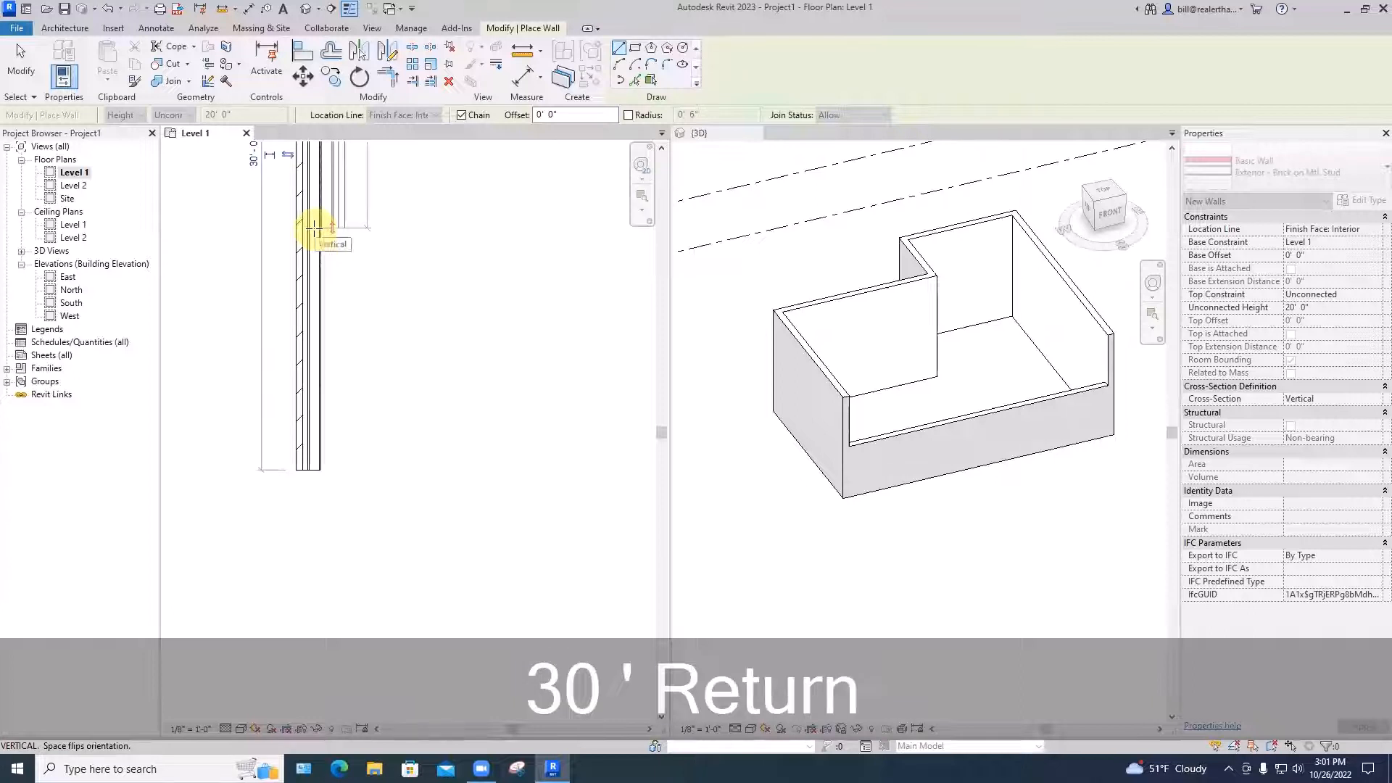
Add the 20' top wall, the 30' right wall and a closing wall back to the start corner
scroll(322, 232, "down", 3)
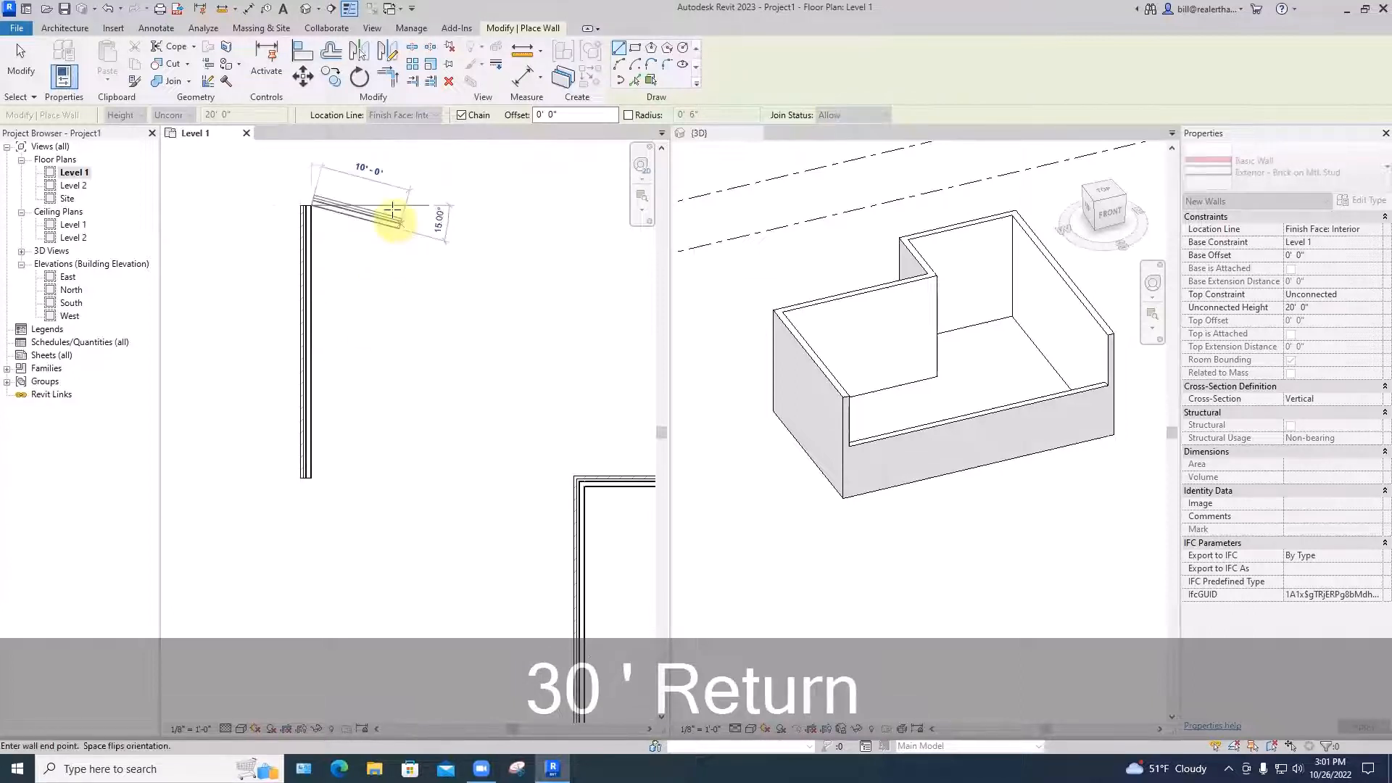
scroll(314, 201, "up", 2)
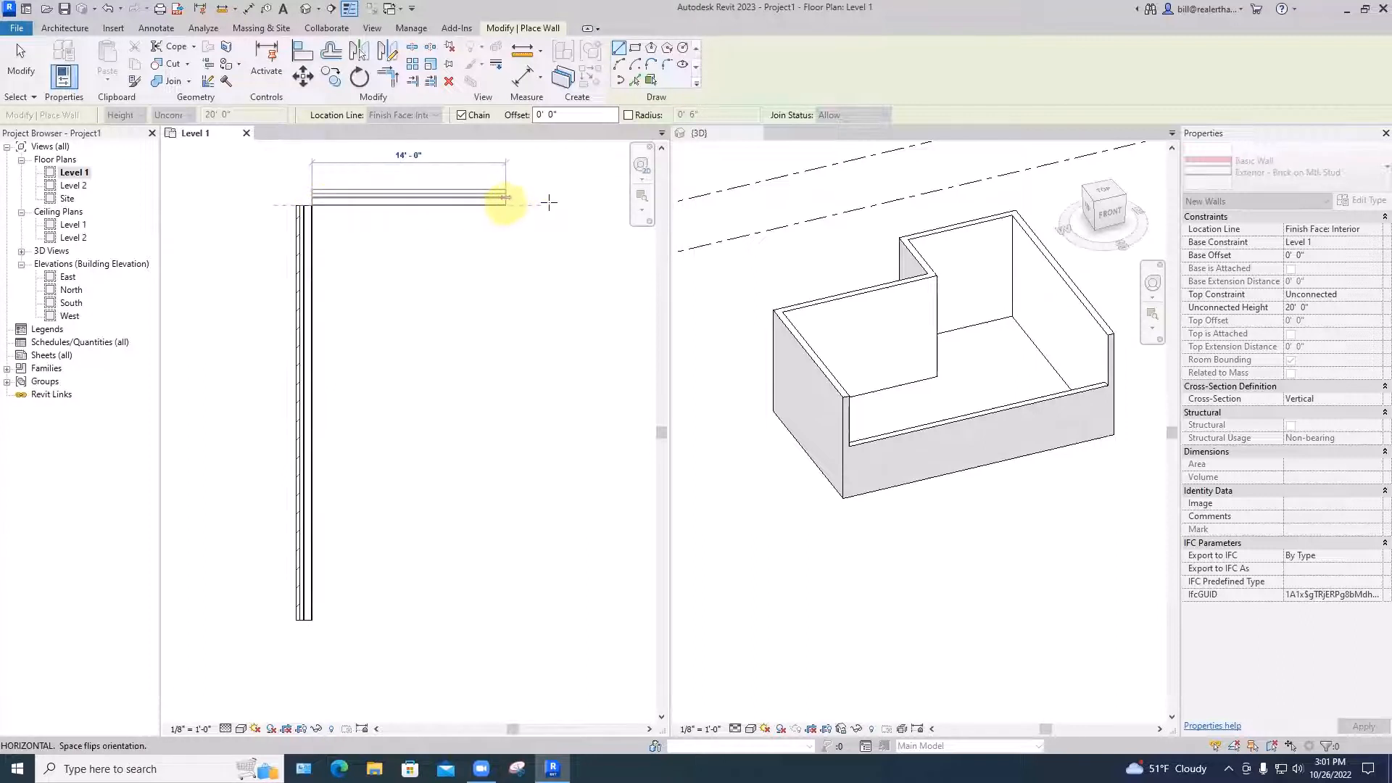
middle_click_drag(559, 211, 438, 212)
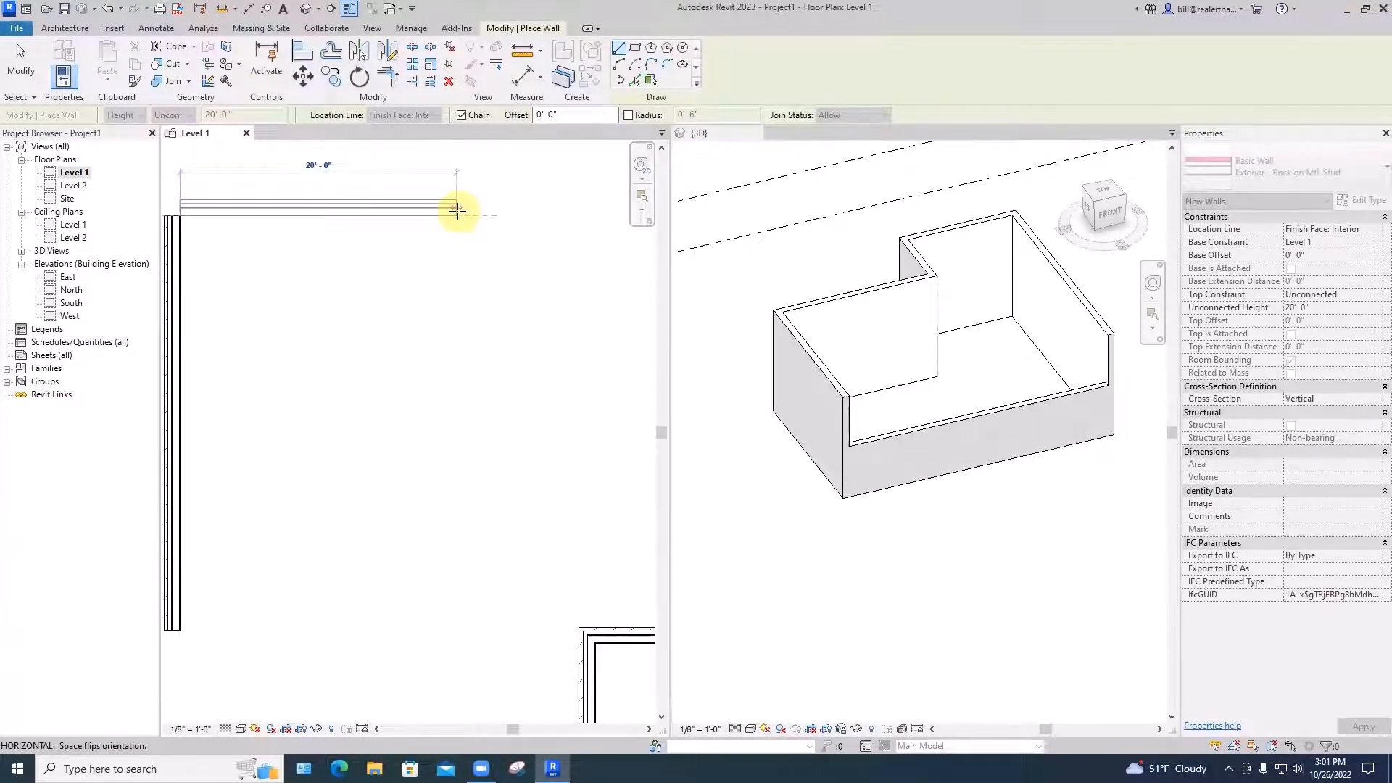
left_click(457, 210)
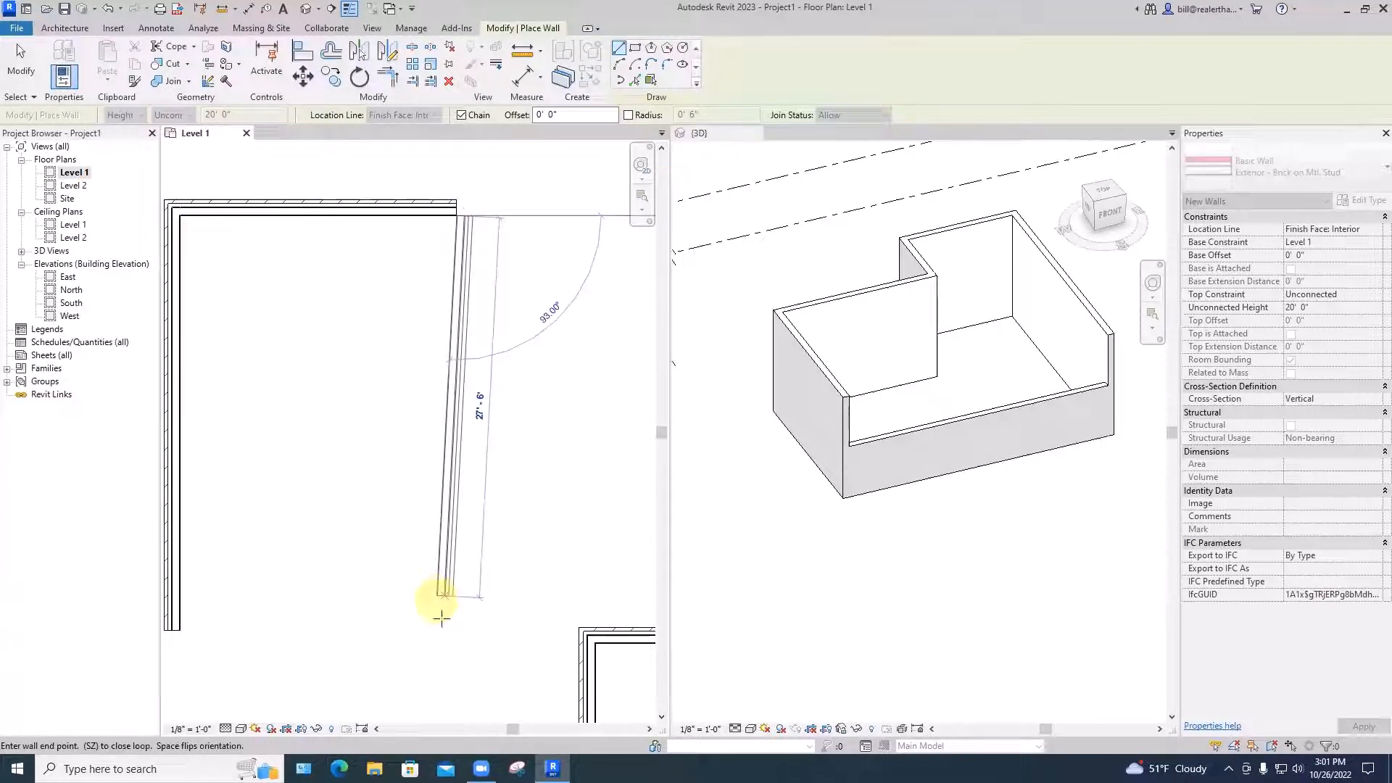
middle_click_drag(456, 636, 483, 581)
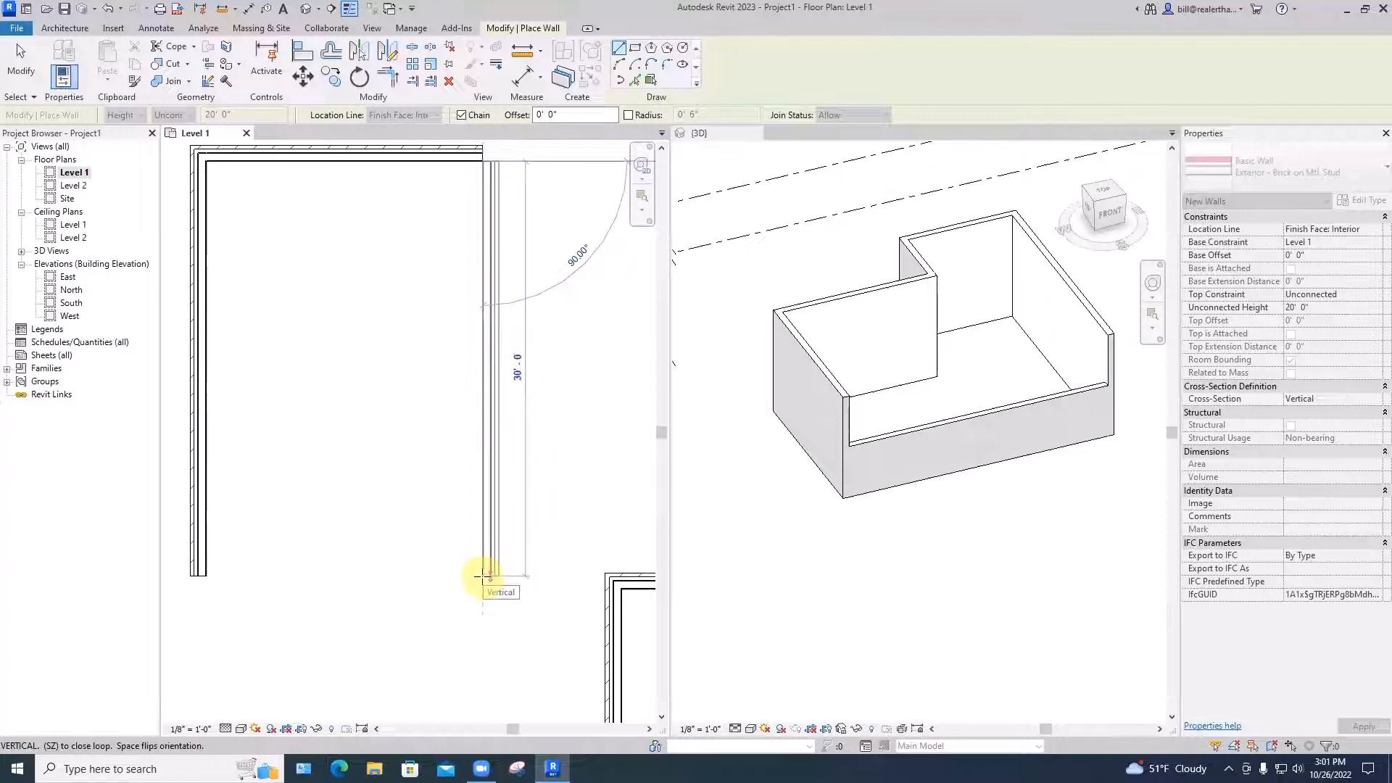
left_click(482, 577)
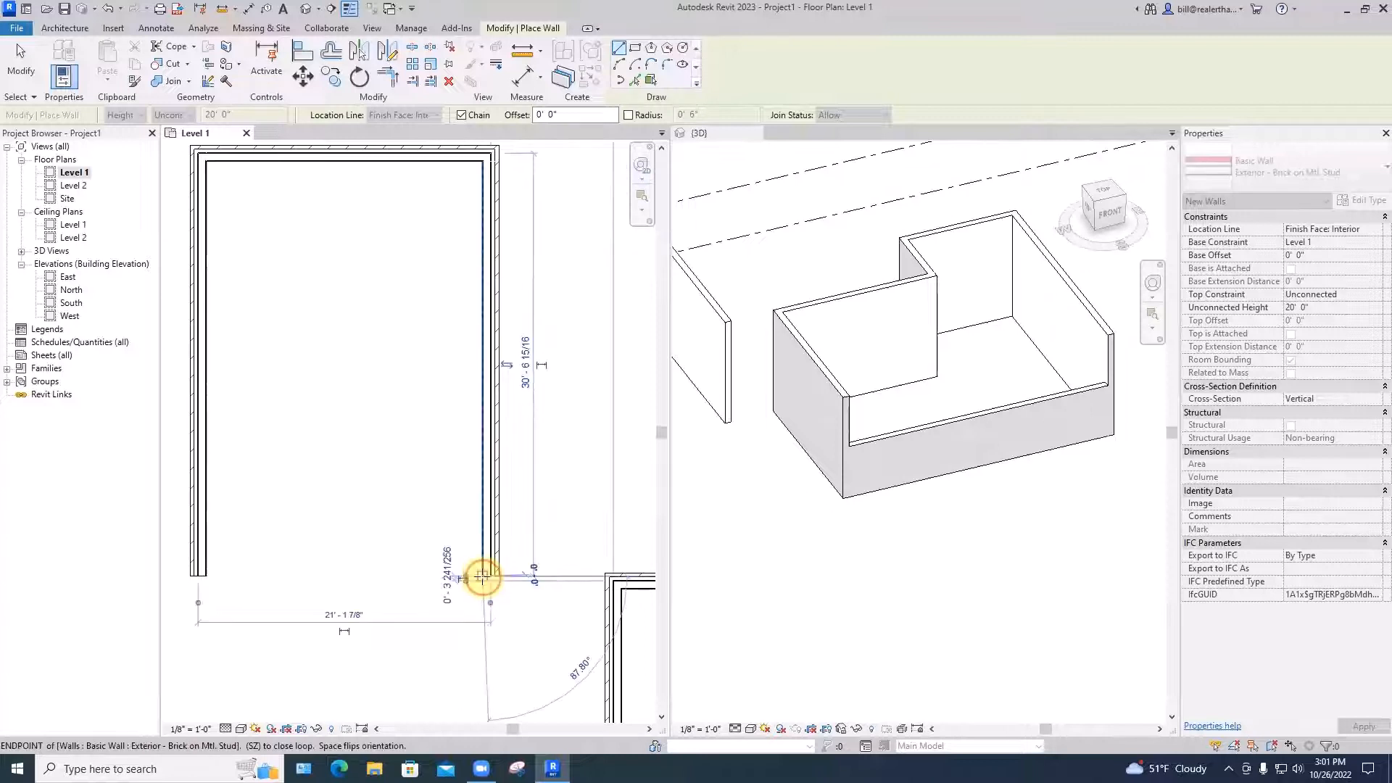
left_click(208, 578)
middle_click_drag(285, 204, 317, 261)
scroll(317, 260, "up", 1)
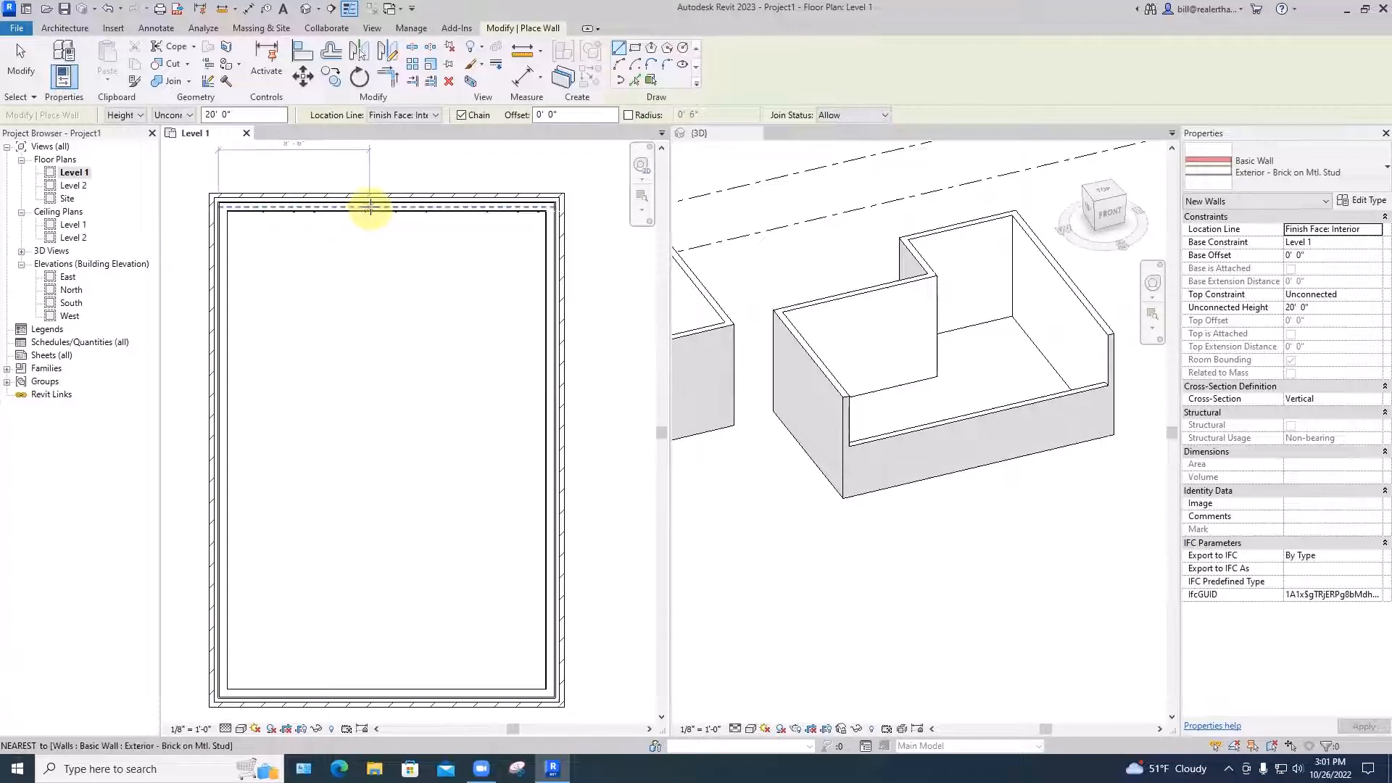
key("Escape")
key("Escape")
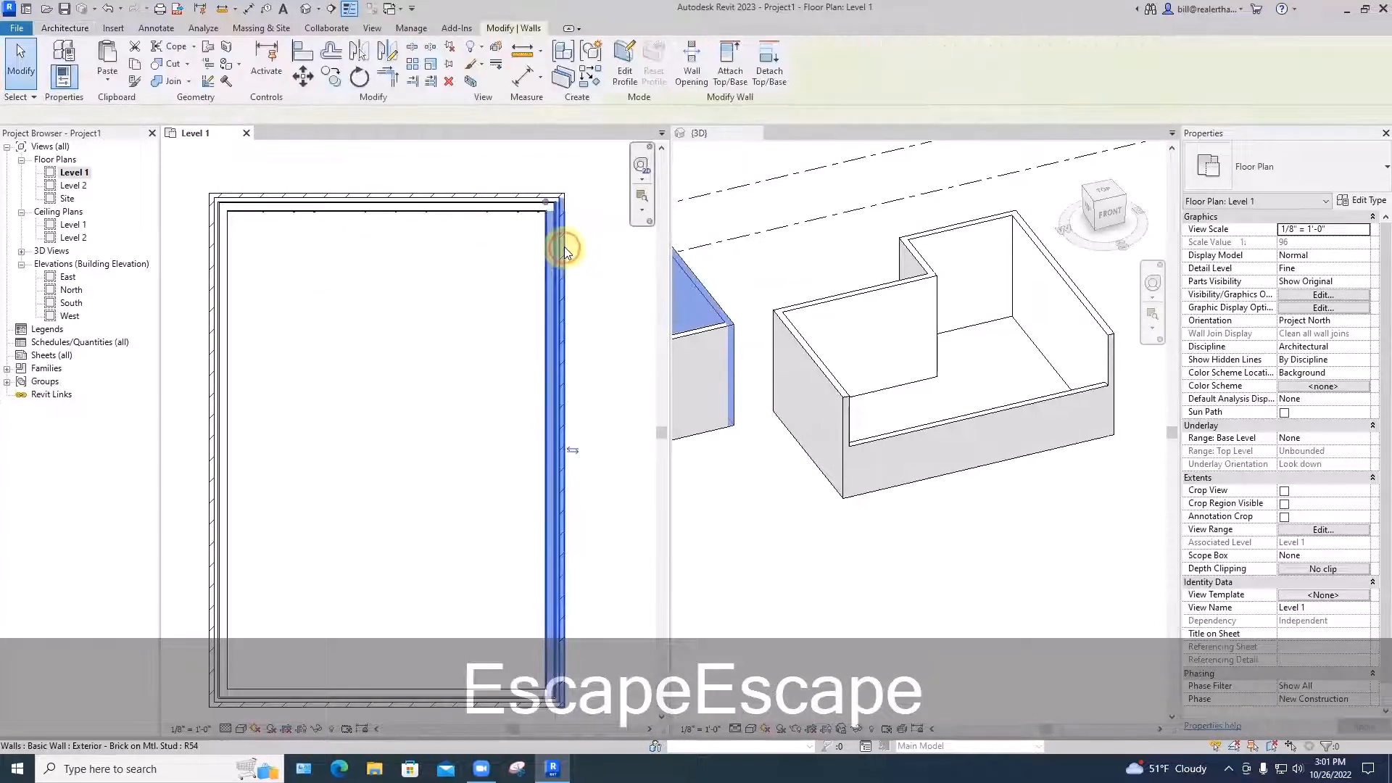
Clear the wall selection, frame the new room's upper-left corner, and show the Annotate tools
left_click(565, 247)
key("Escape")
scroll(447, 229, "up", 2)
scroll(447, 229, "down", 3)
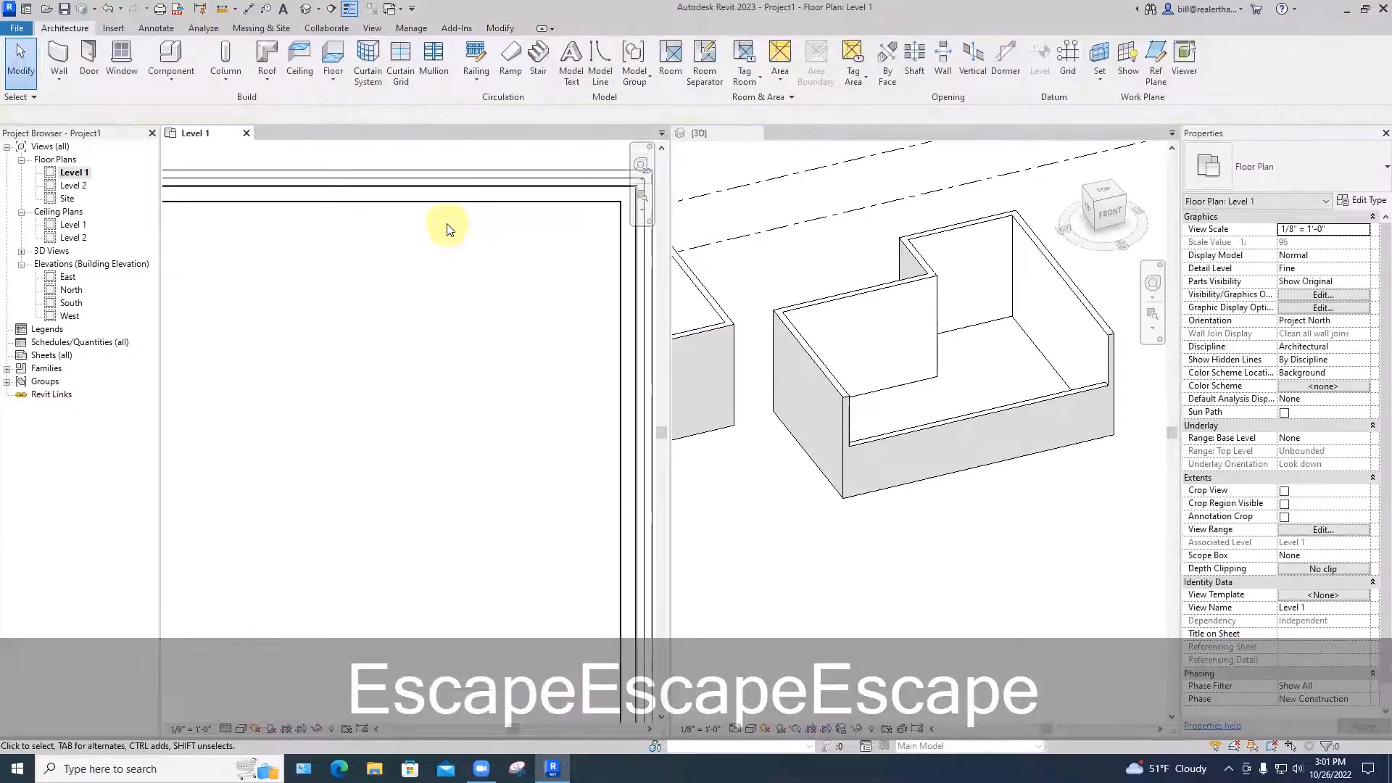
middle_click_drag(450, 227, 517, 236)
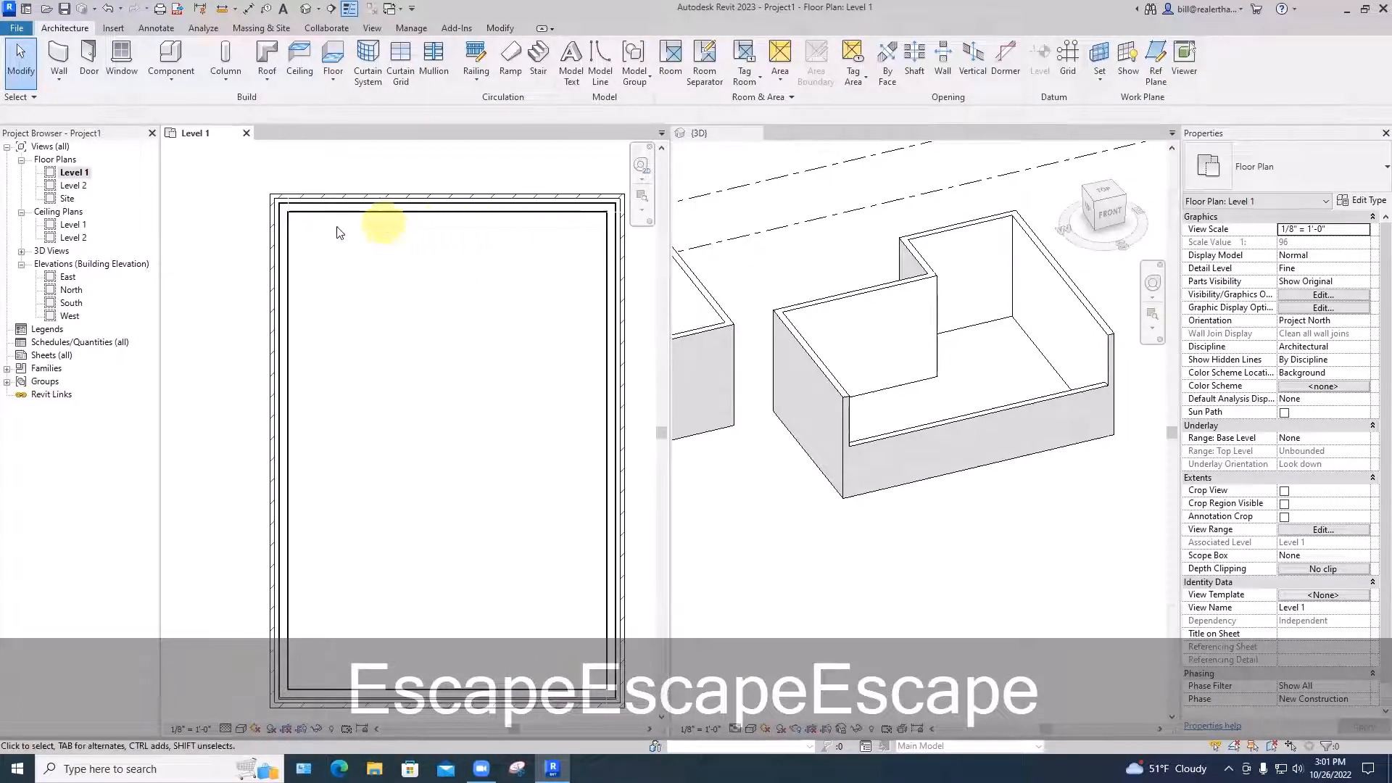
scroll(289, 218, "up", 3)
middle_click_drag(312, 247, 346, 348)
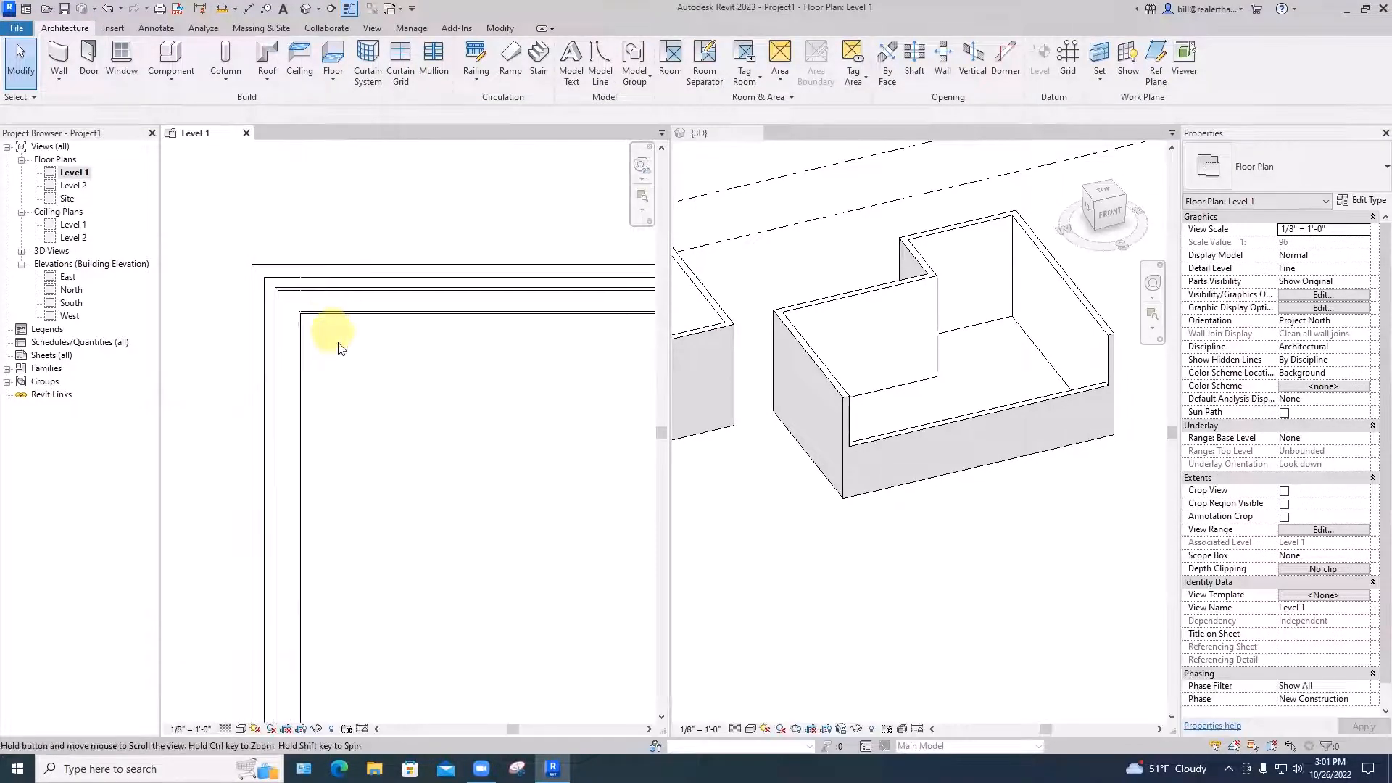
scroll(342, 327, "up", 2)
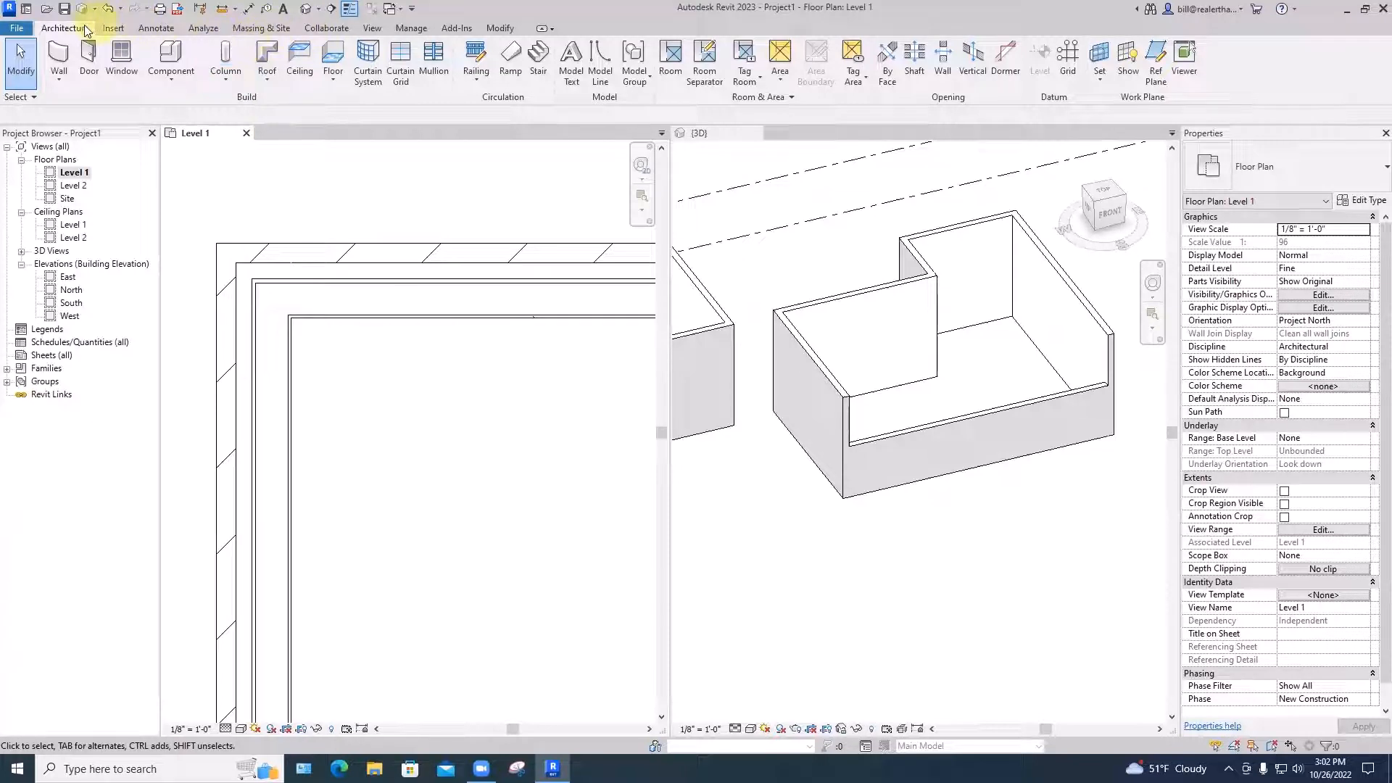
left_click(153, 30)
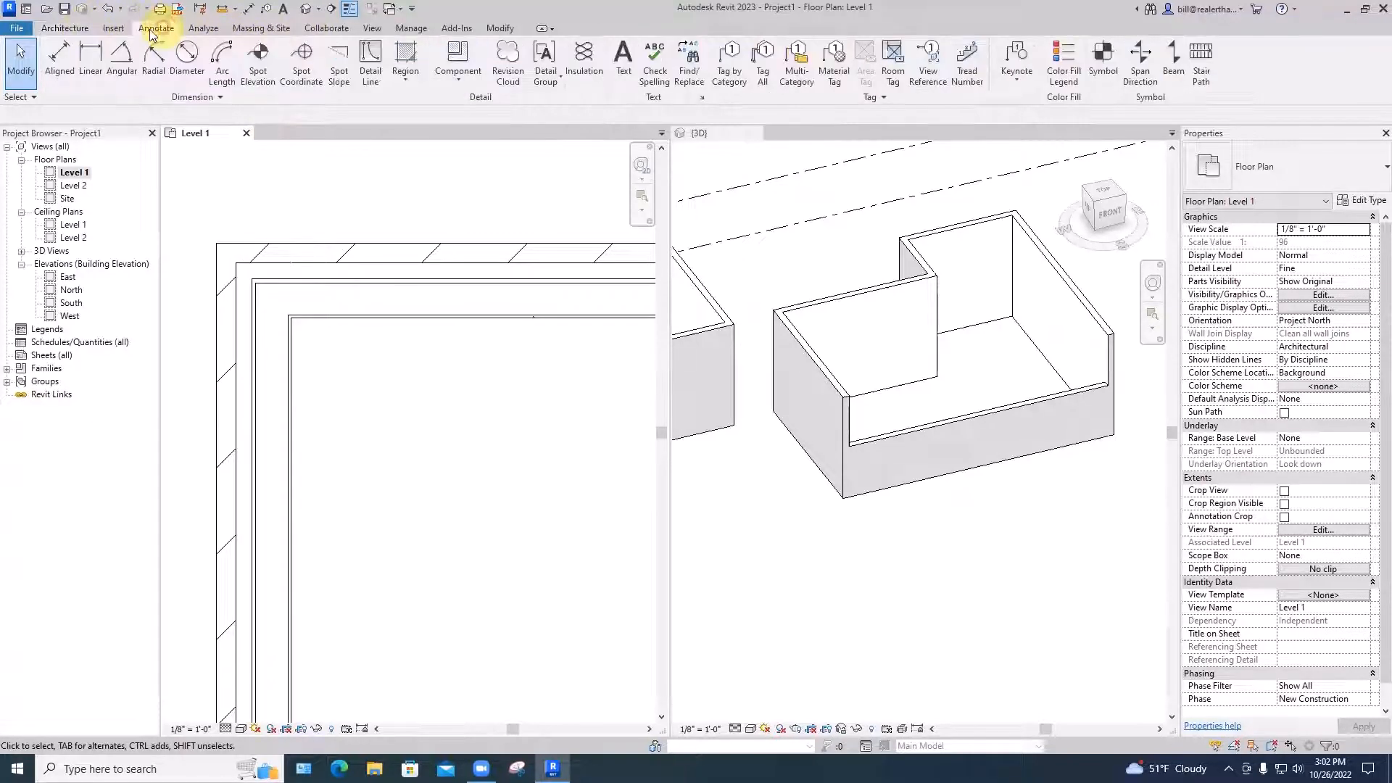
Place a 20'-0" aligned dimension between the inner faces of the left and right walls
left_click(58, 60)
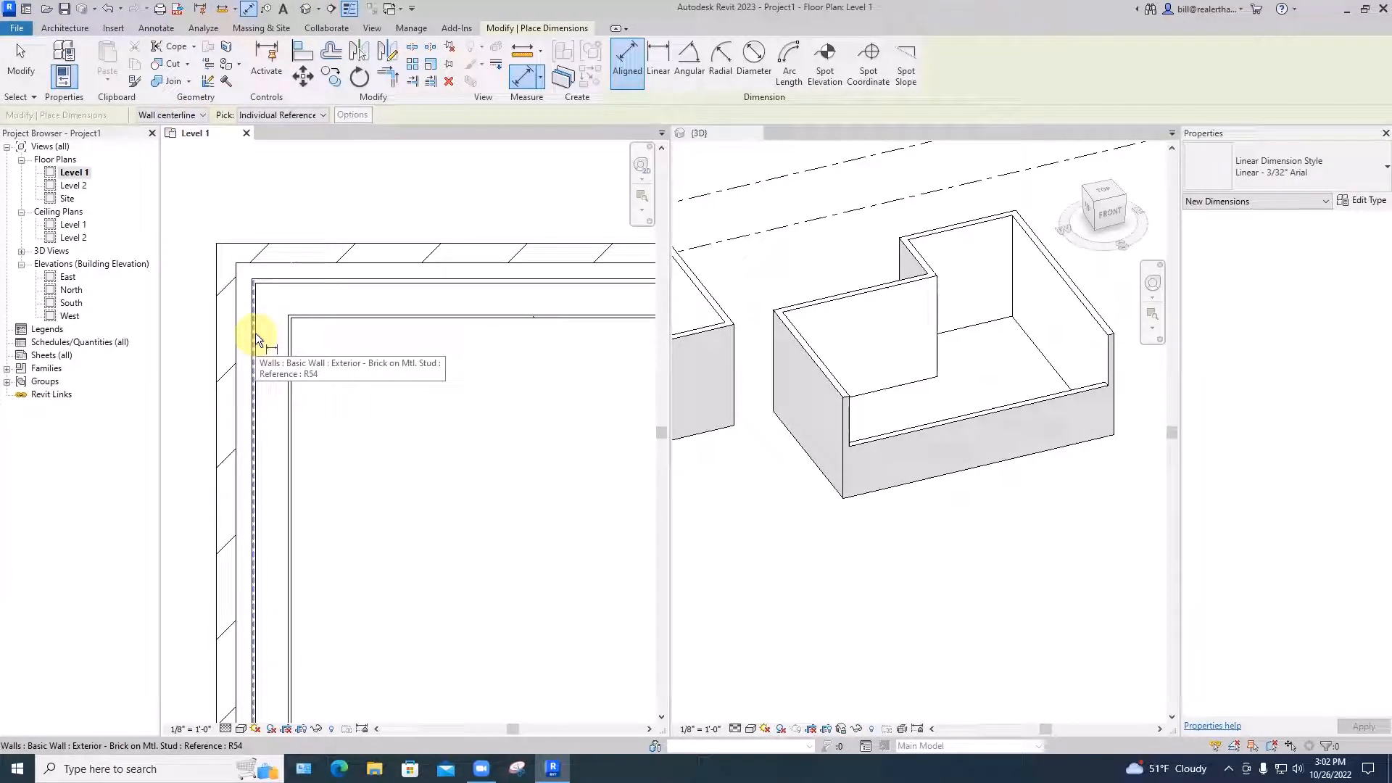
left_click(202, 116)
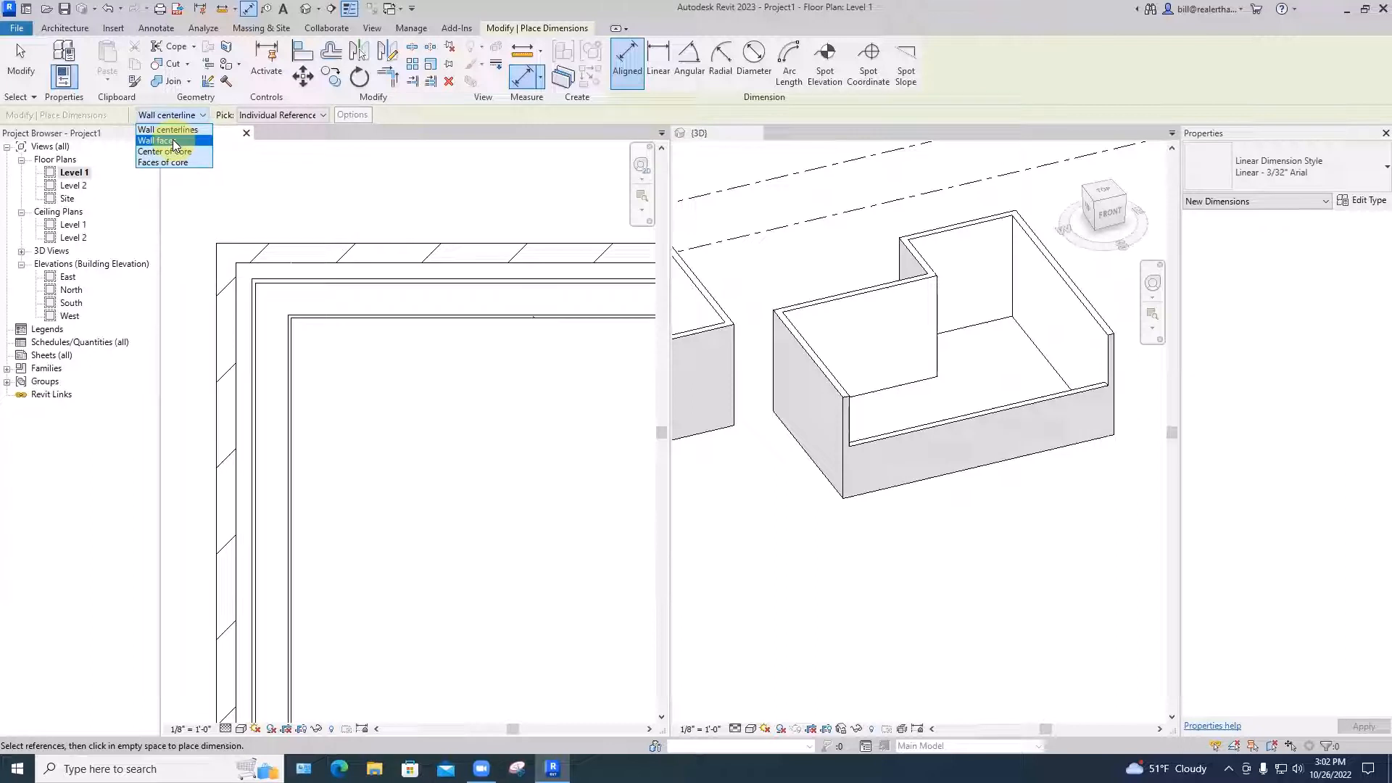
left_click(174, 142)
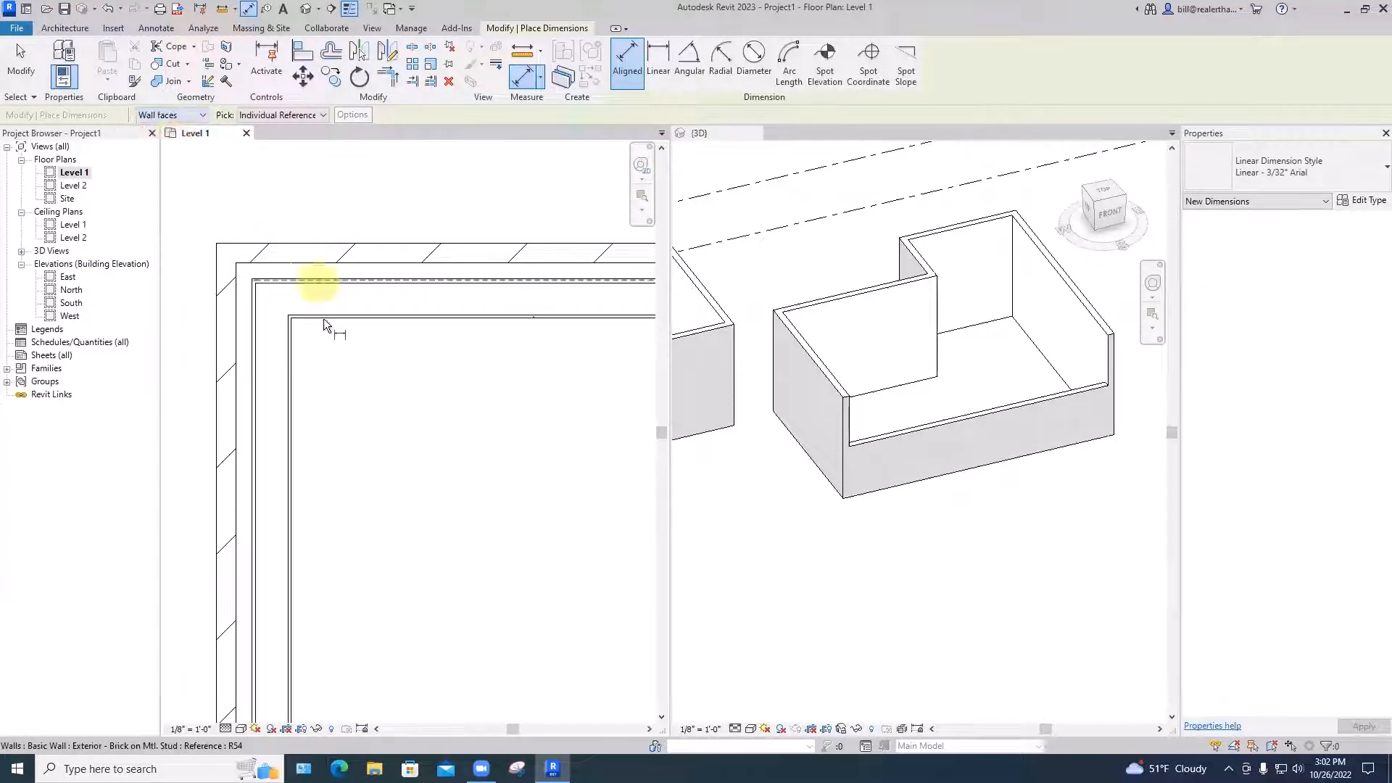
left_click(292, 359)
scroll(355, 355, "down", 3)
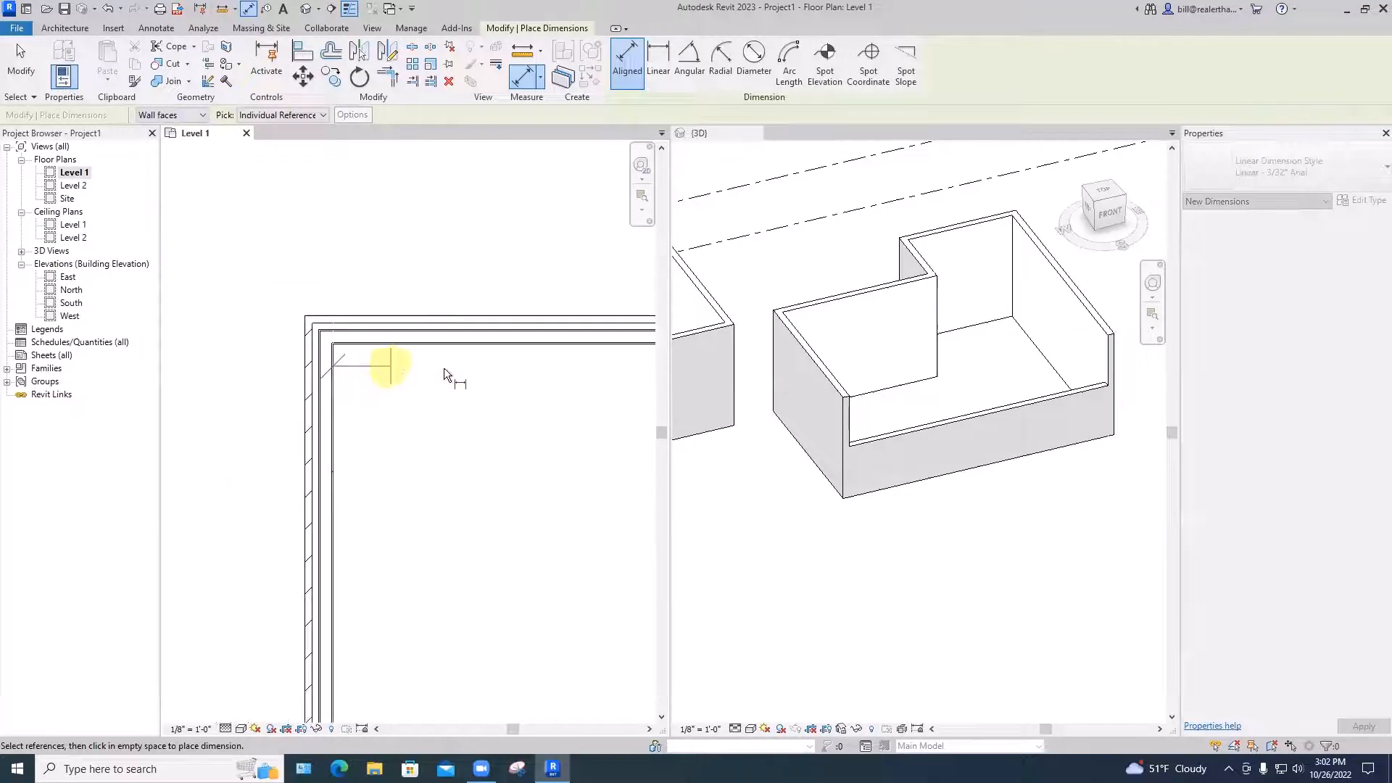
middle_click_drag(444, 368, 286, 368)
middle_click_drag(533, 389, 294, 358)
scroll(446, 342, "up", 3)
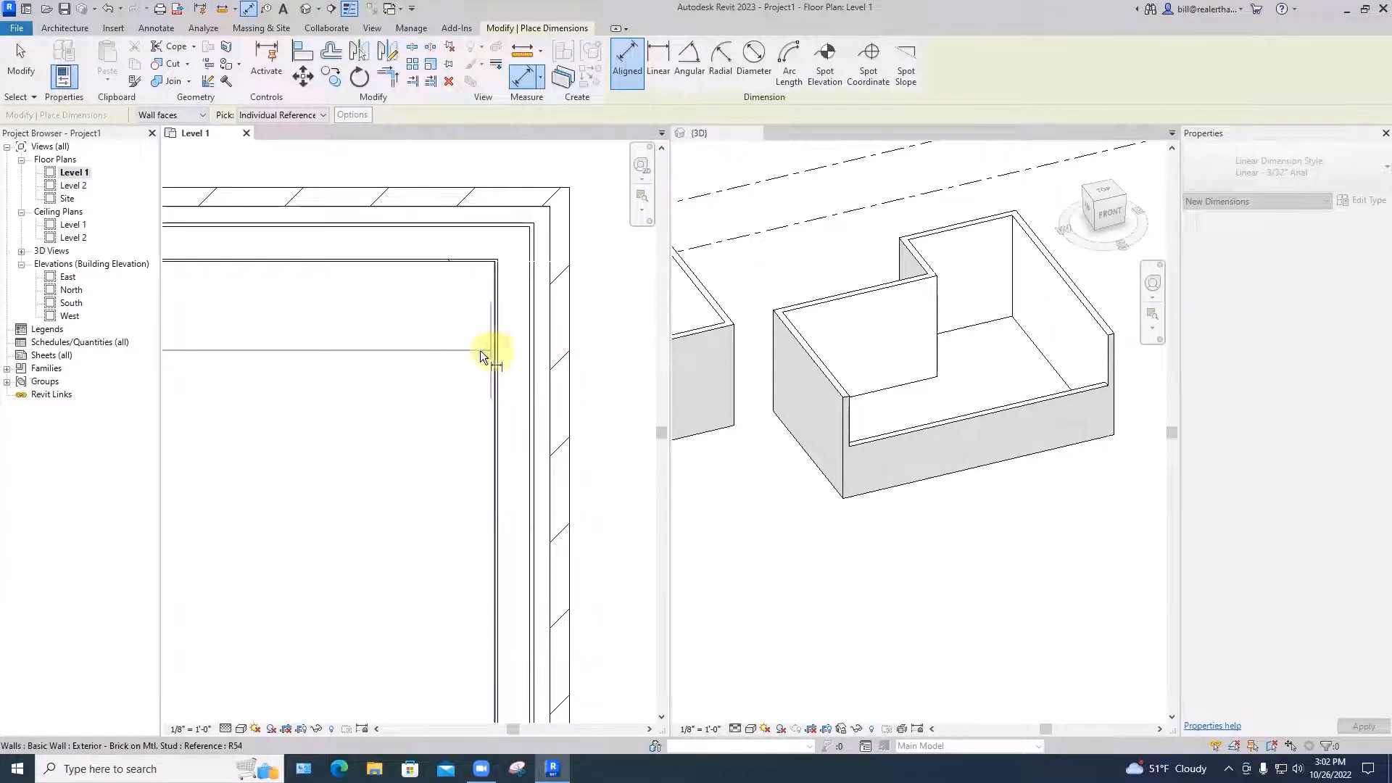
scroll(501, 346, "up", 3)
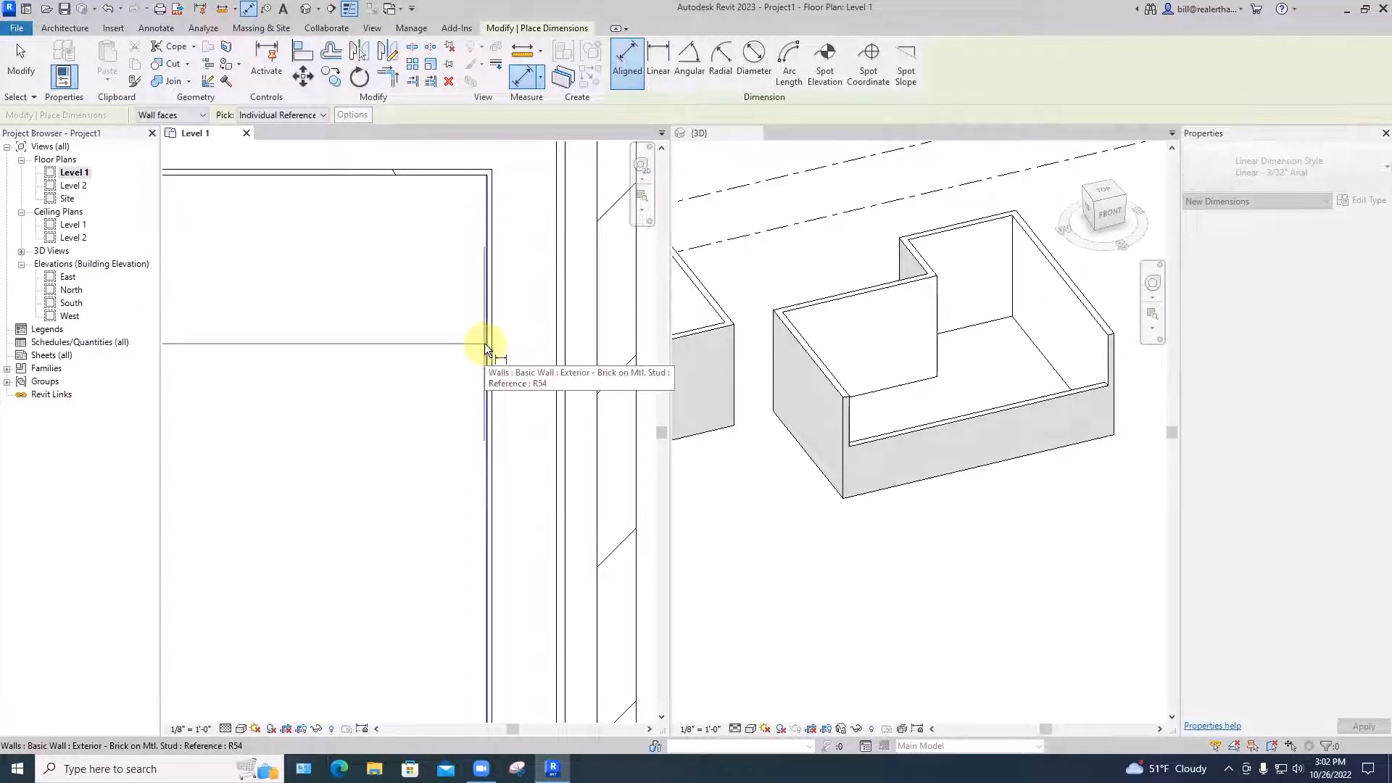
left_click(484, 343)
scroll(484, 343, "down", 3)
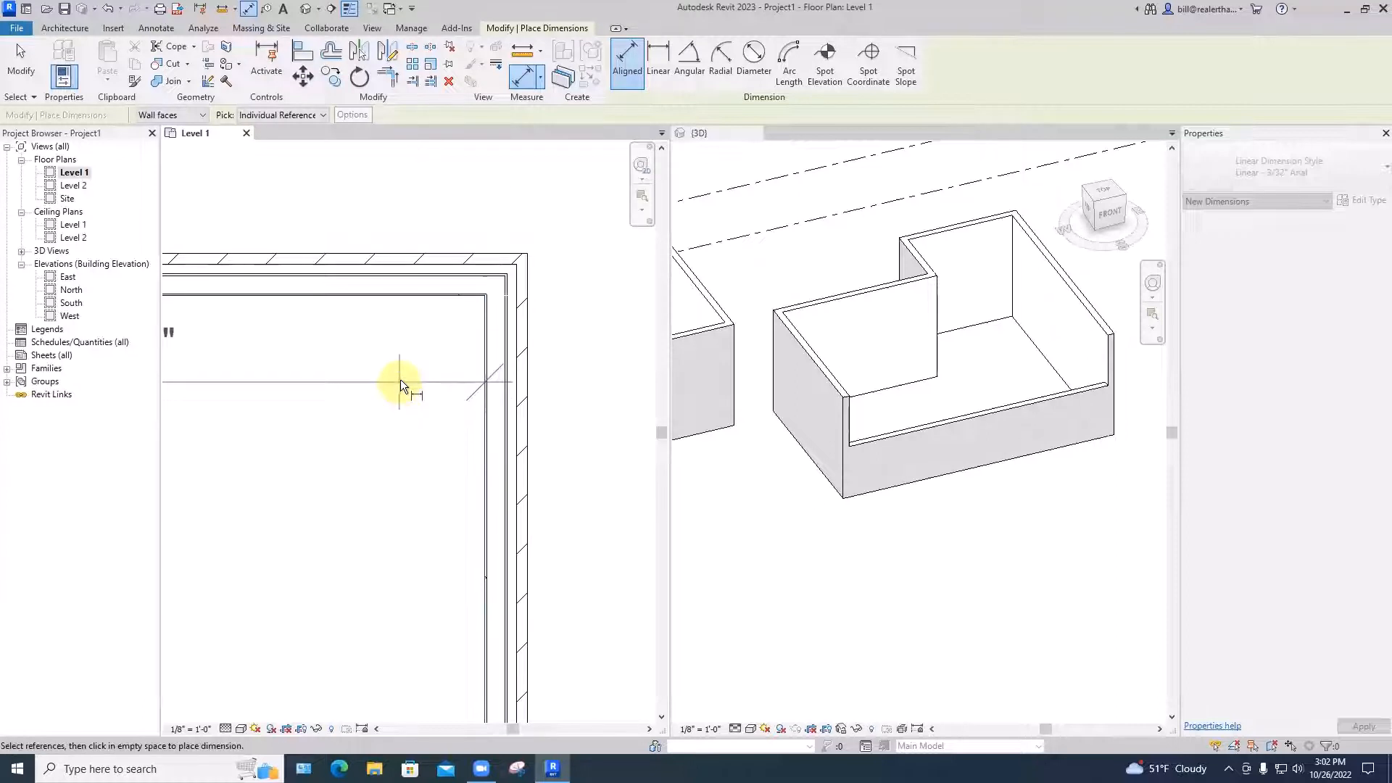
scroll(396, 404, "down", 4)
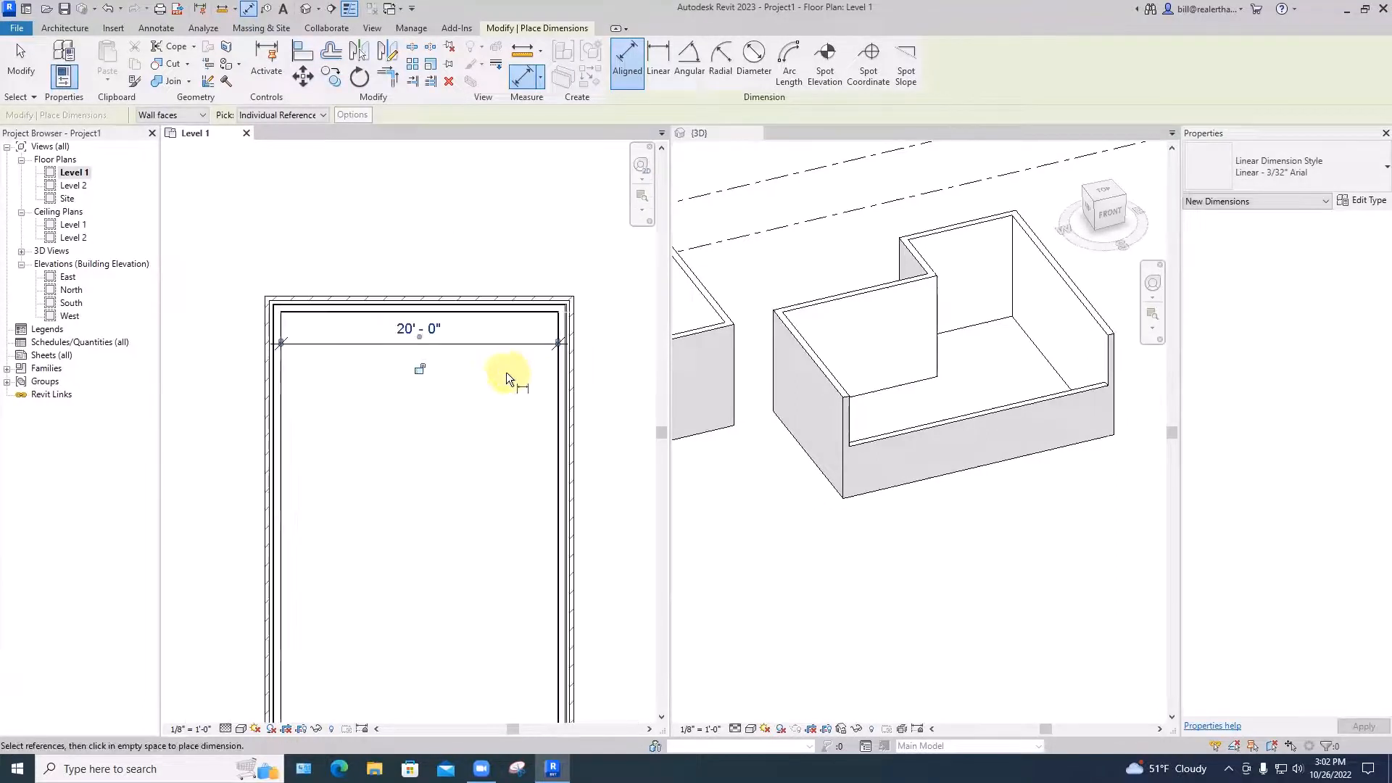
key("Escape")
scroll(481, 367, "up", 2)
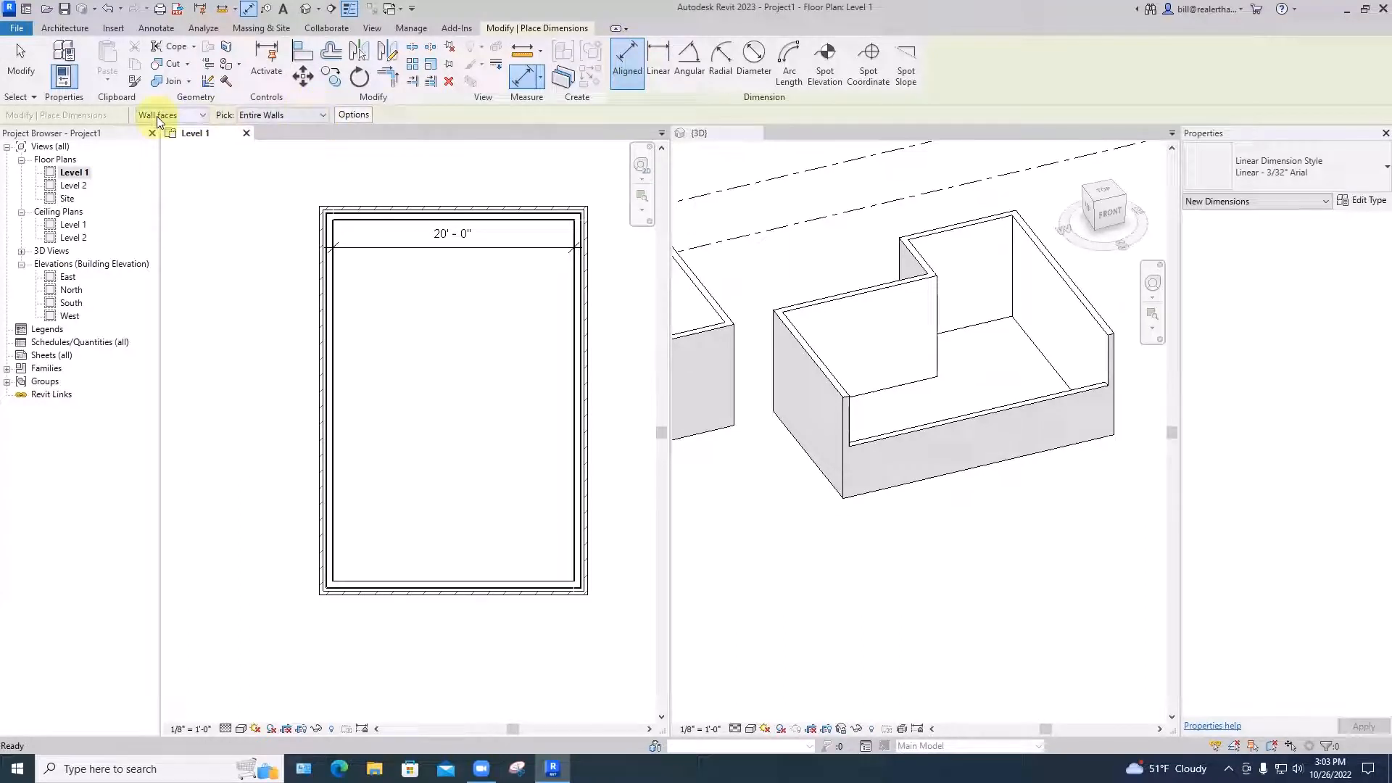
Use Entire Walls picking to add a 30'-0" dimension along the left wall
left_click(286, 115)
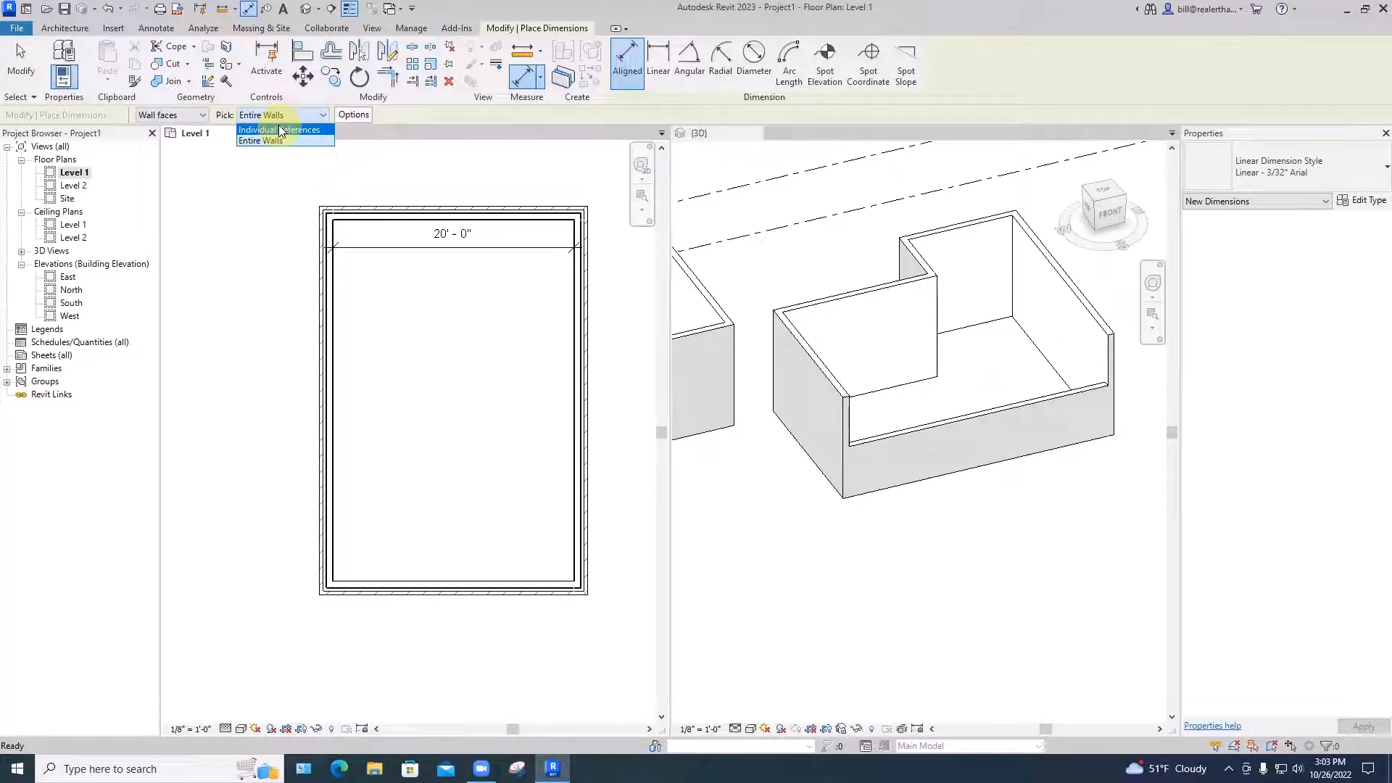
left_click(276, 140)
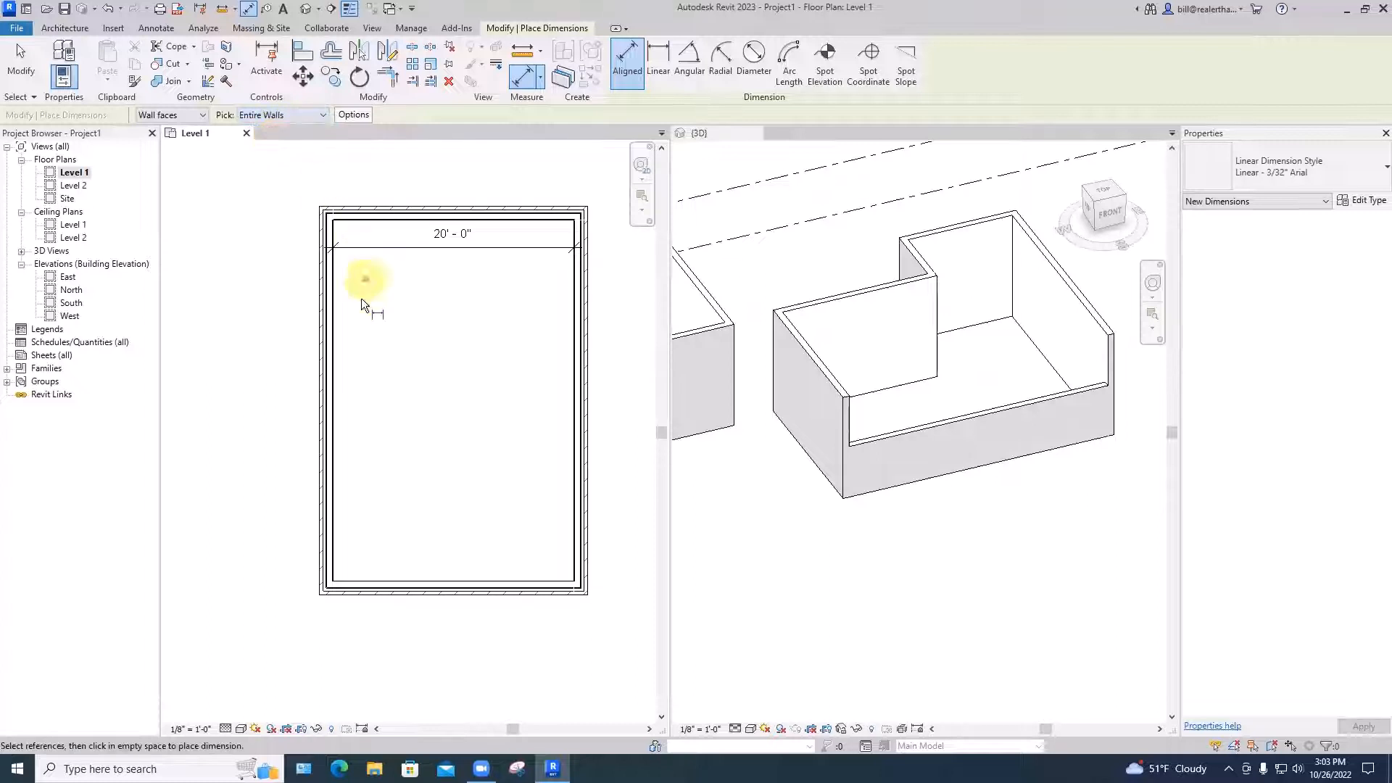
left_click(335, 342)
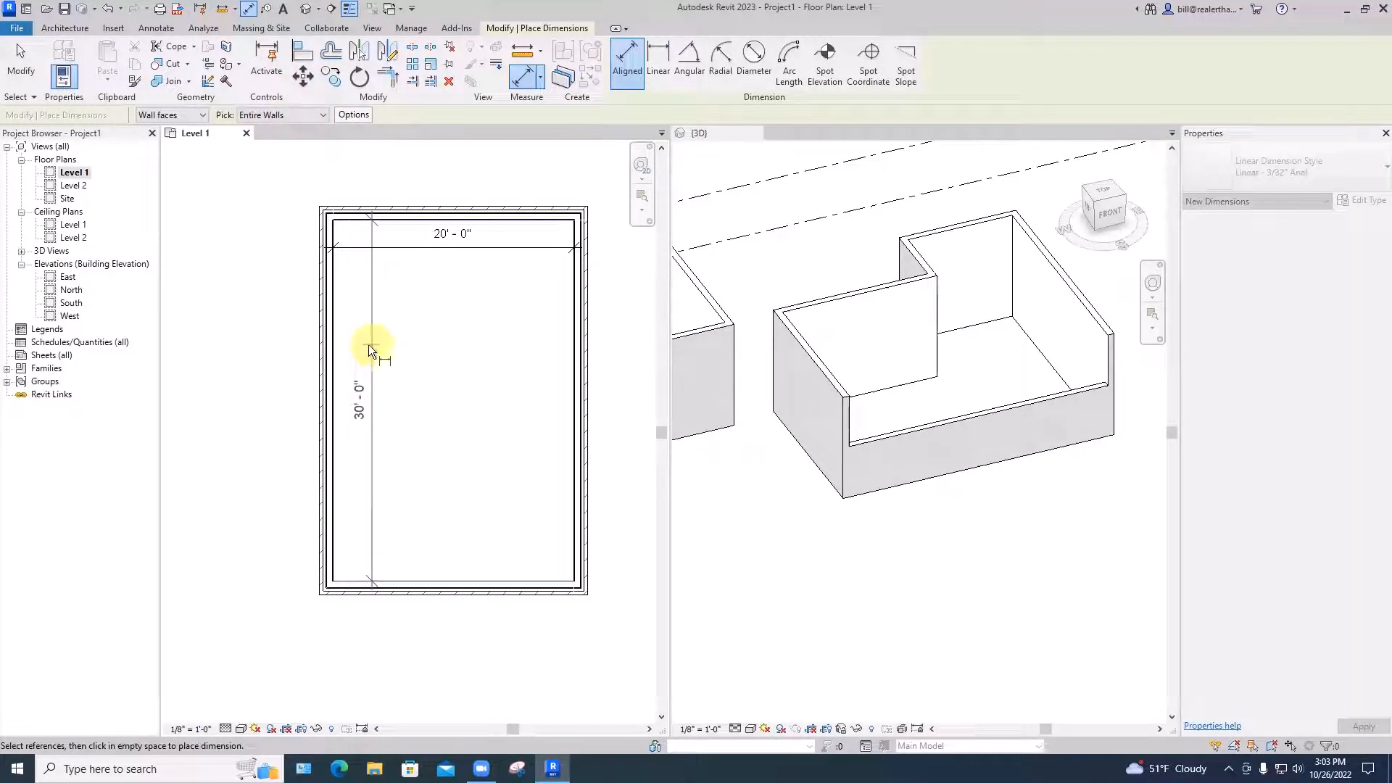
left_click(367, 347)
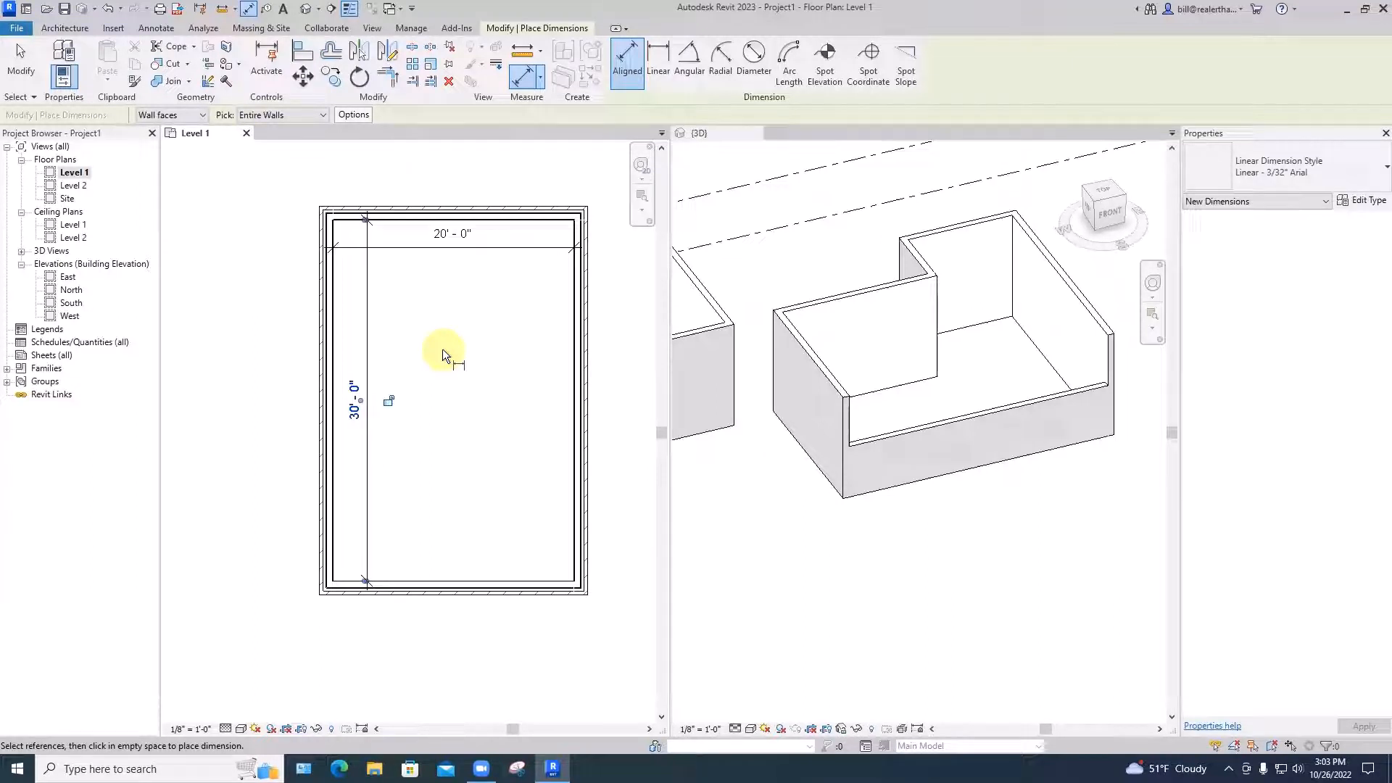
key("Escape")
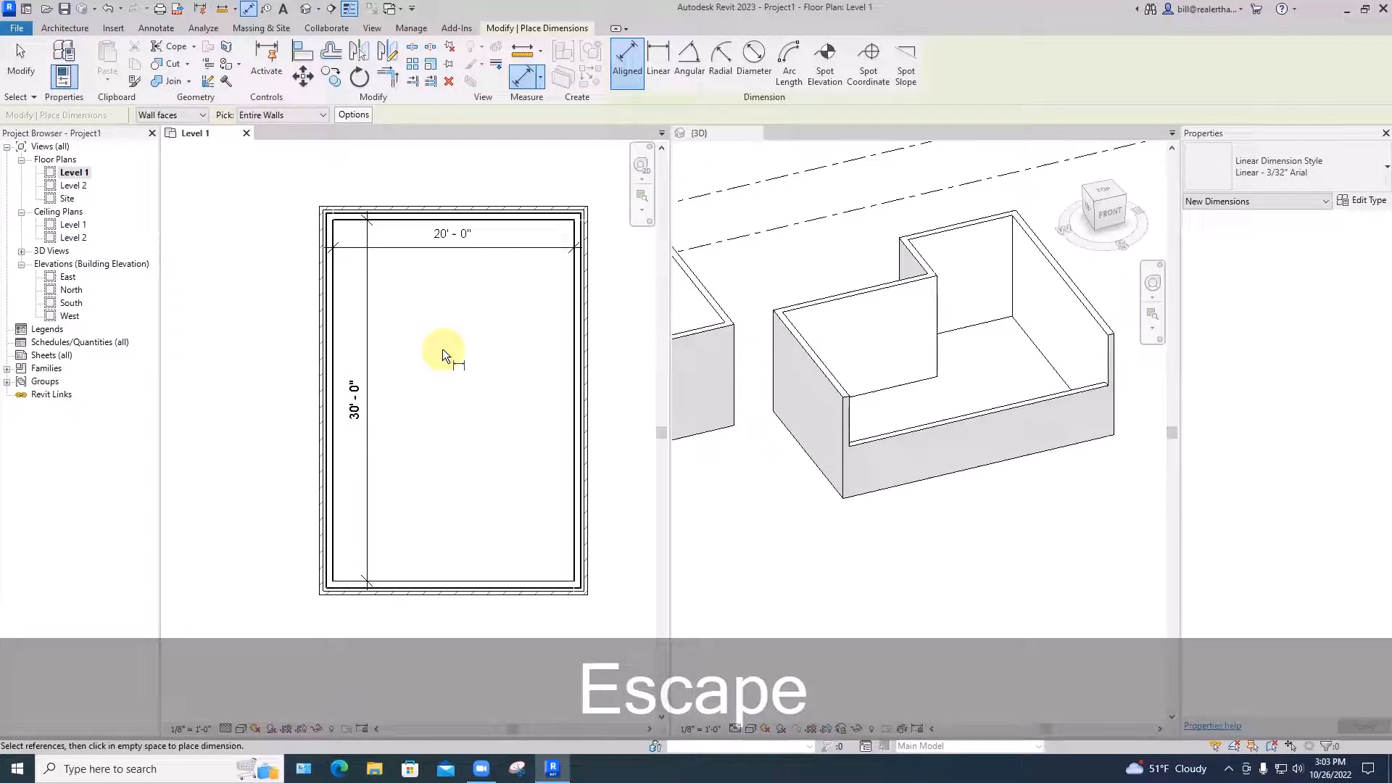
Set dimension picking back to individual references and start the Wall tool with WA
left_click(314, 115)
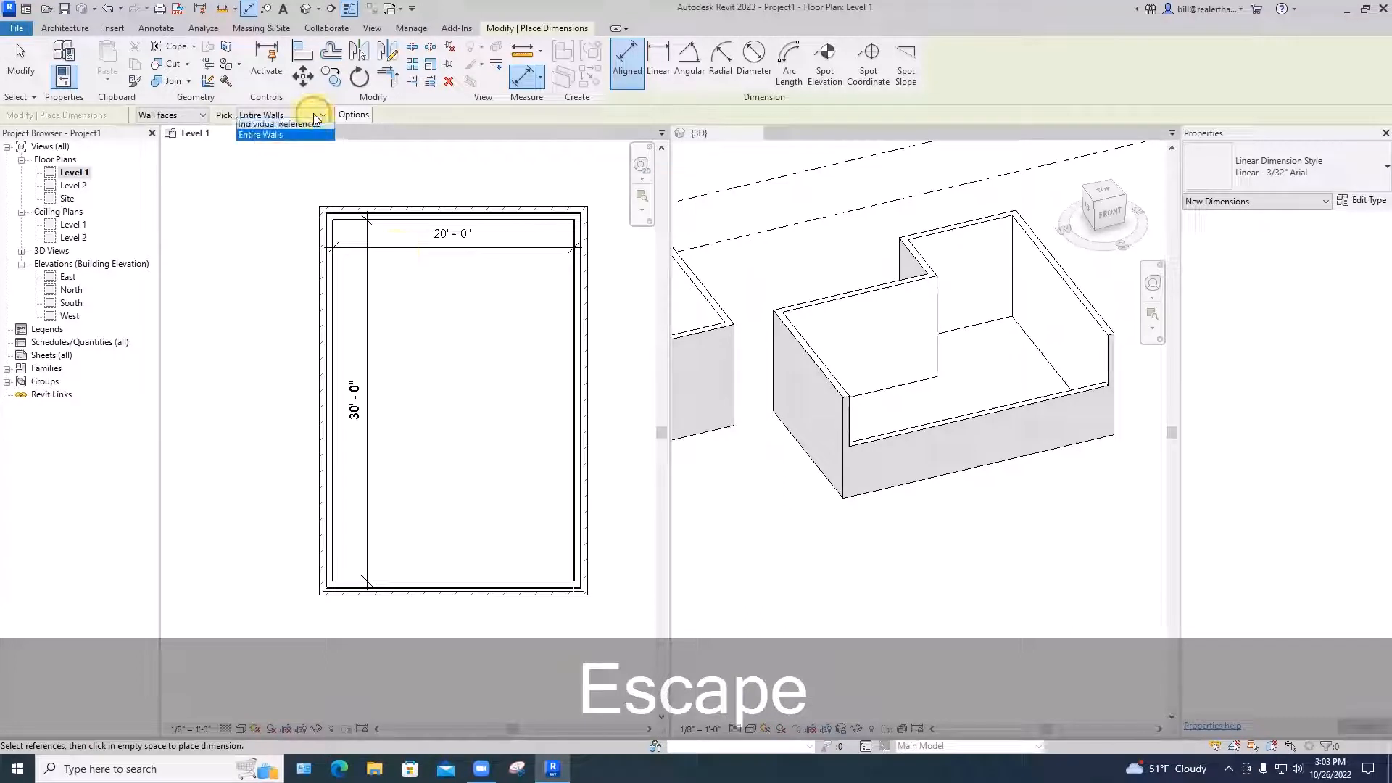
left_click(304, 130)
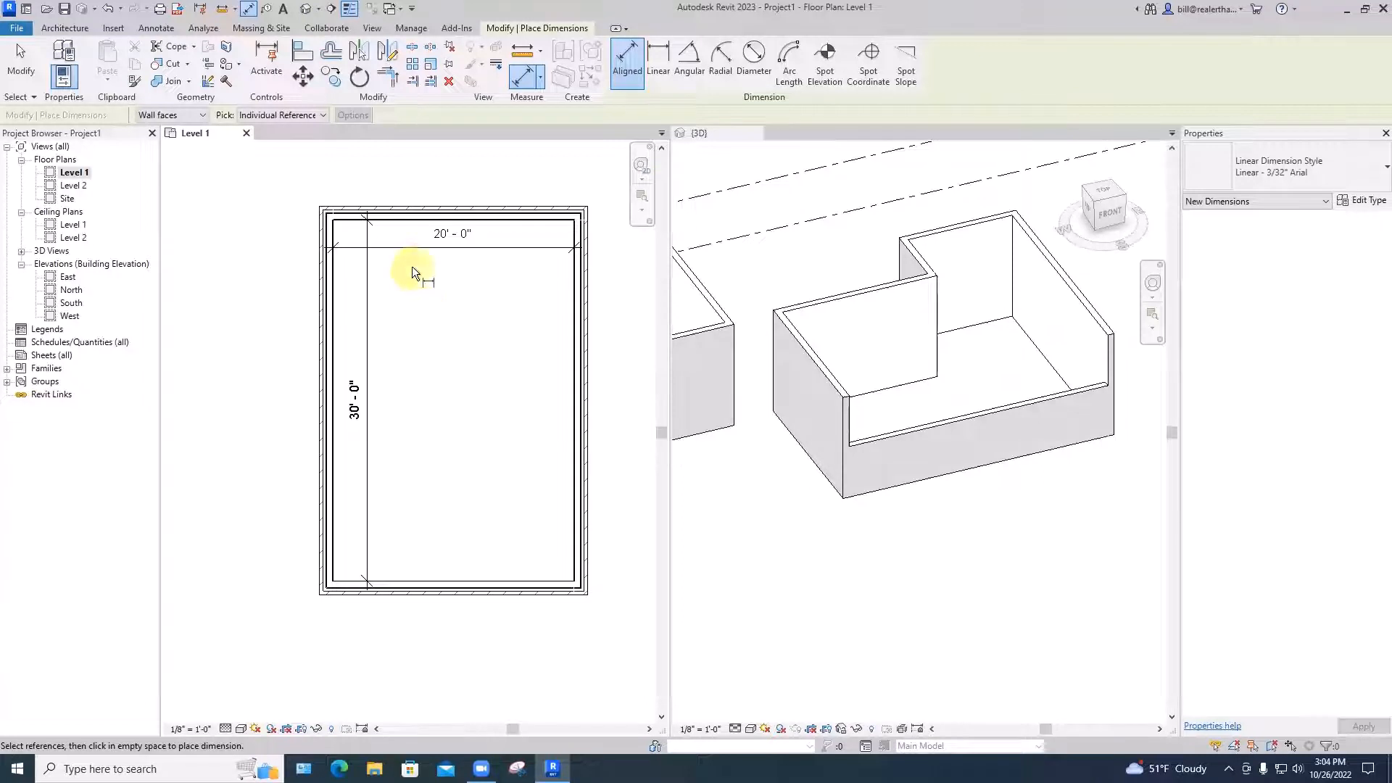
scroll(412, 267, "down", 3)
key("w")
key("a")
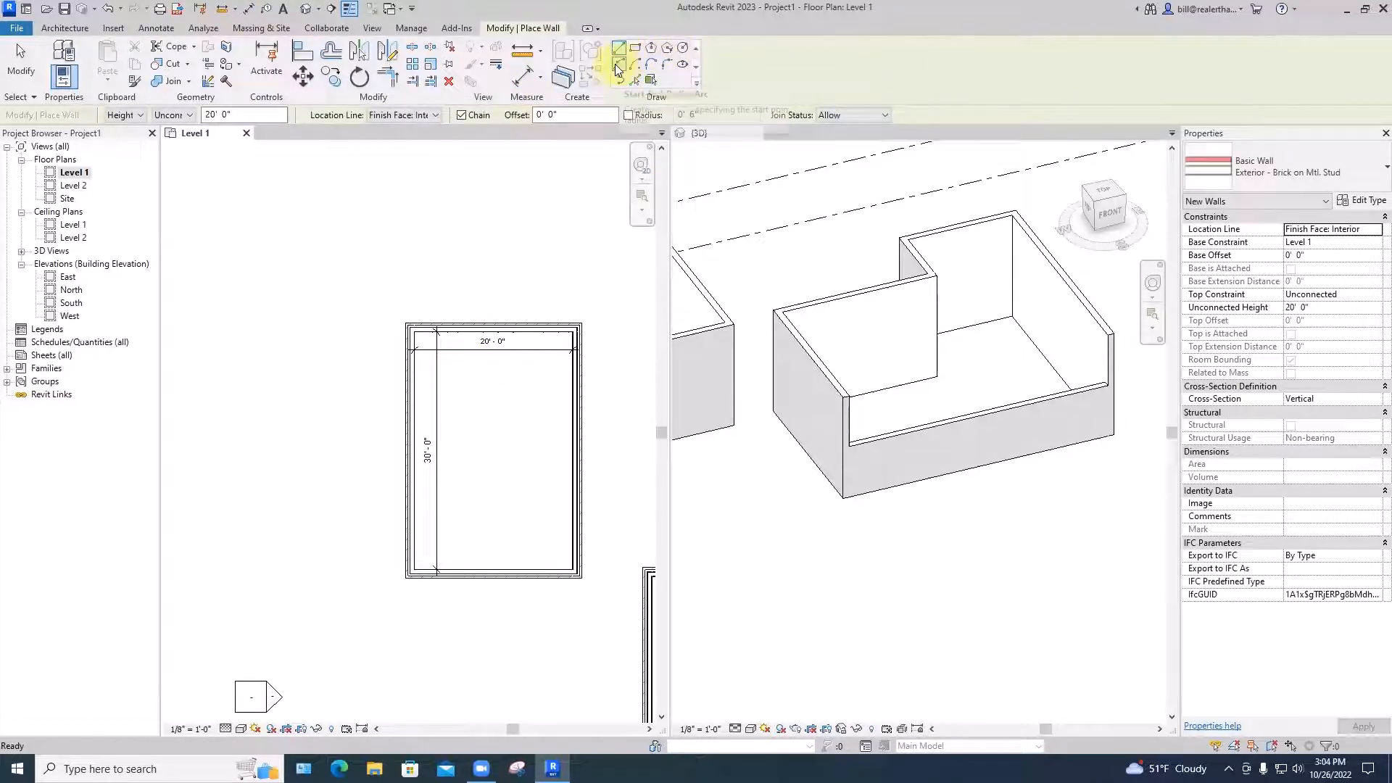
Exit the Wall tool and delete the rectangle's top wall to open the room
key("Escape")
key("Escape")
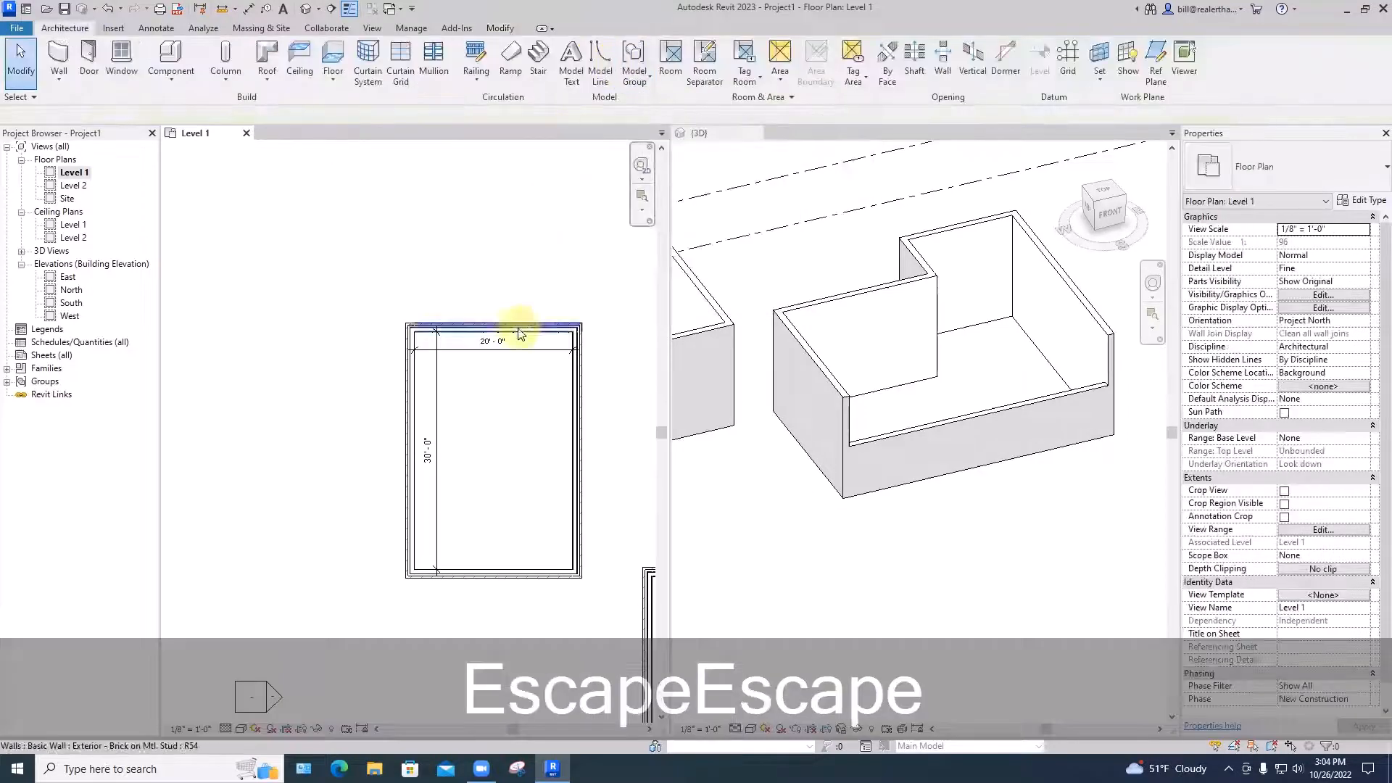
left_click(519, 332)
key("Delete")
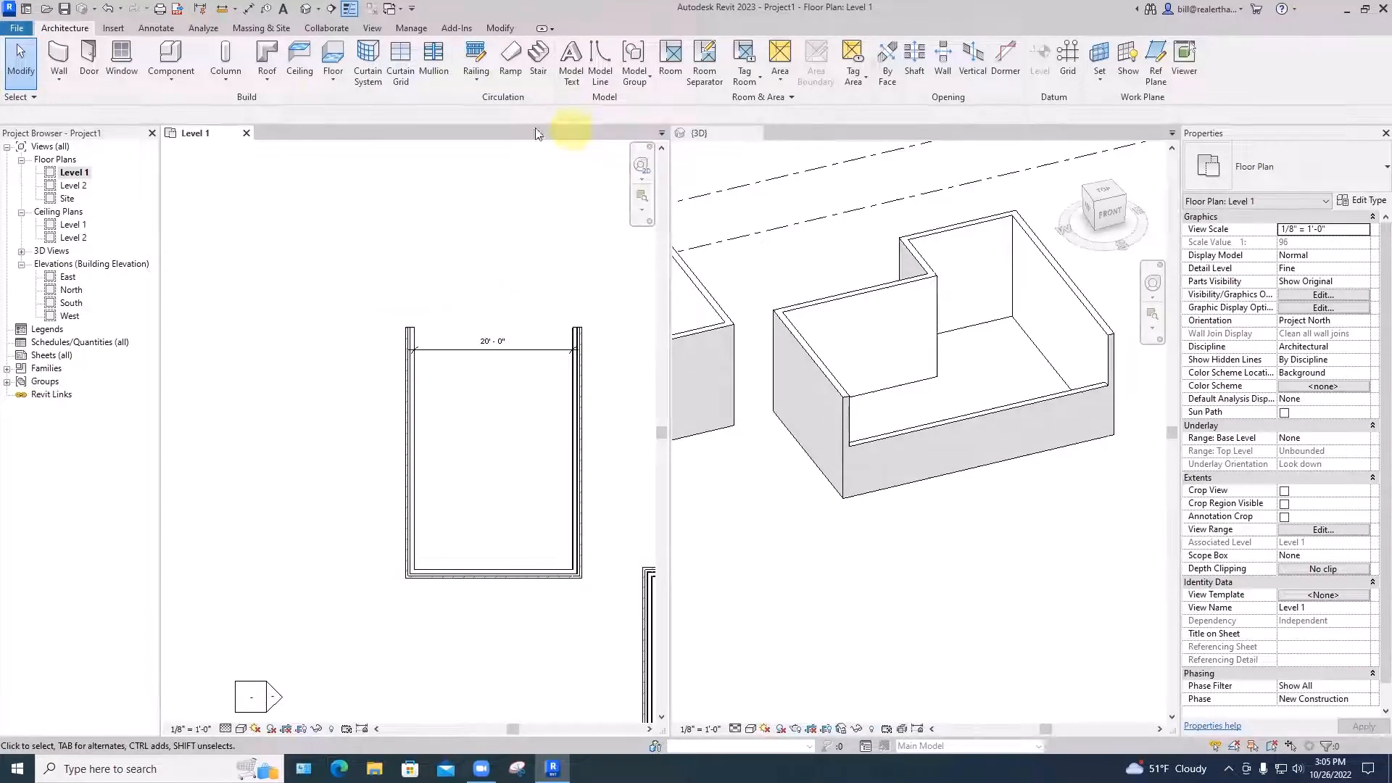
Draw a semicircular arc wall between the open ends of the left and right walls
left_click(66, 67)
key("Escape")
scroll(417, 322, "up", 5)
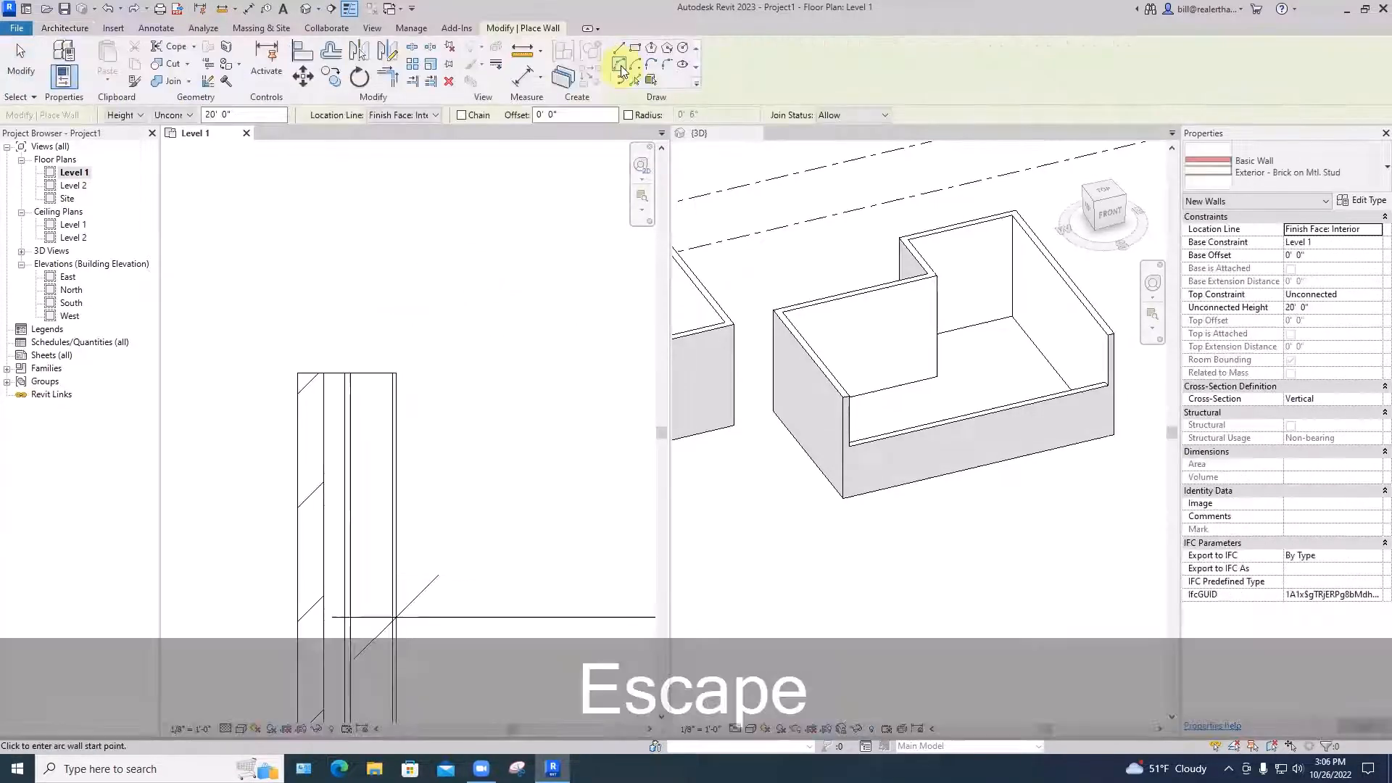
left_click(396, 373)
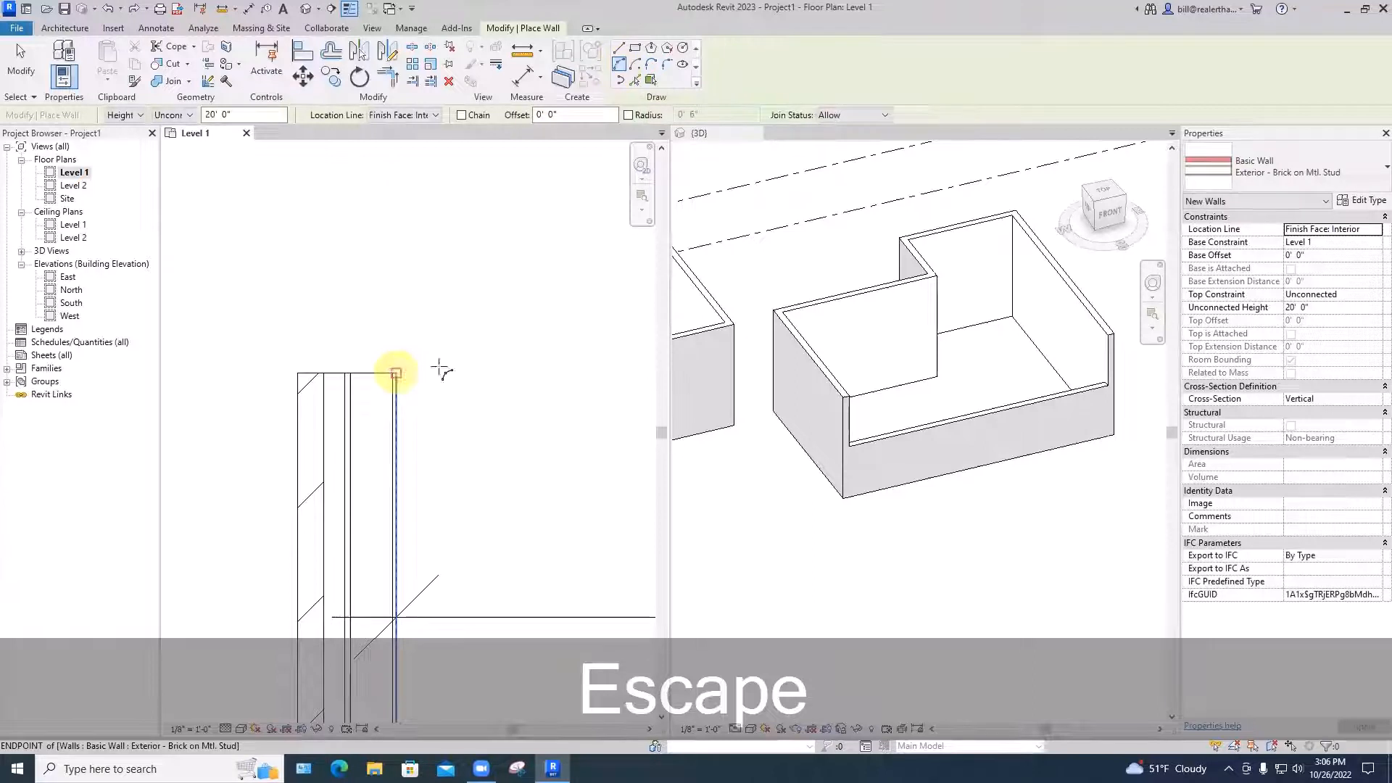
scroll(490, 366, "down", 1)
scroll(490, 366, "up", 6)
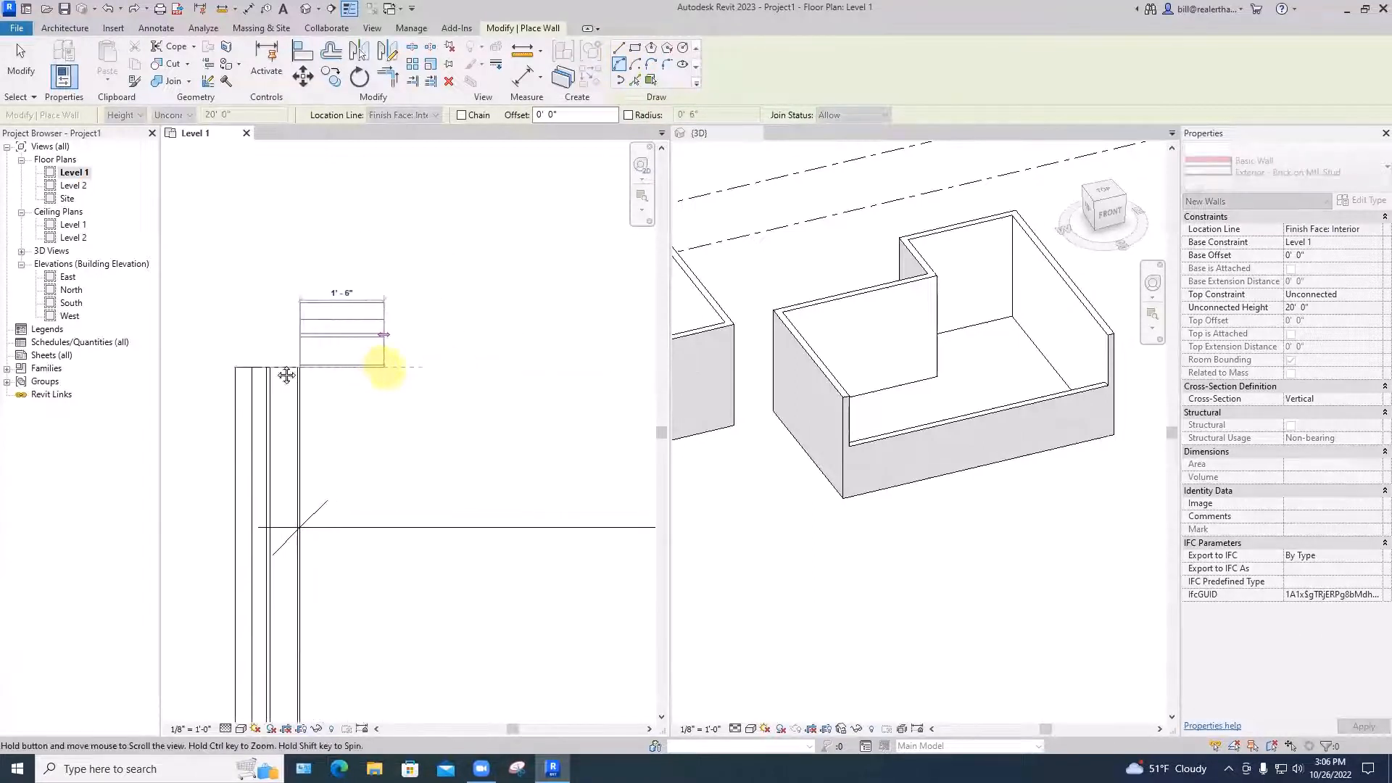
scroll(462, 365, "down", 2)
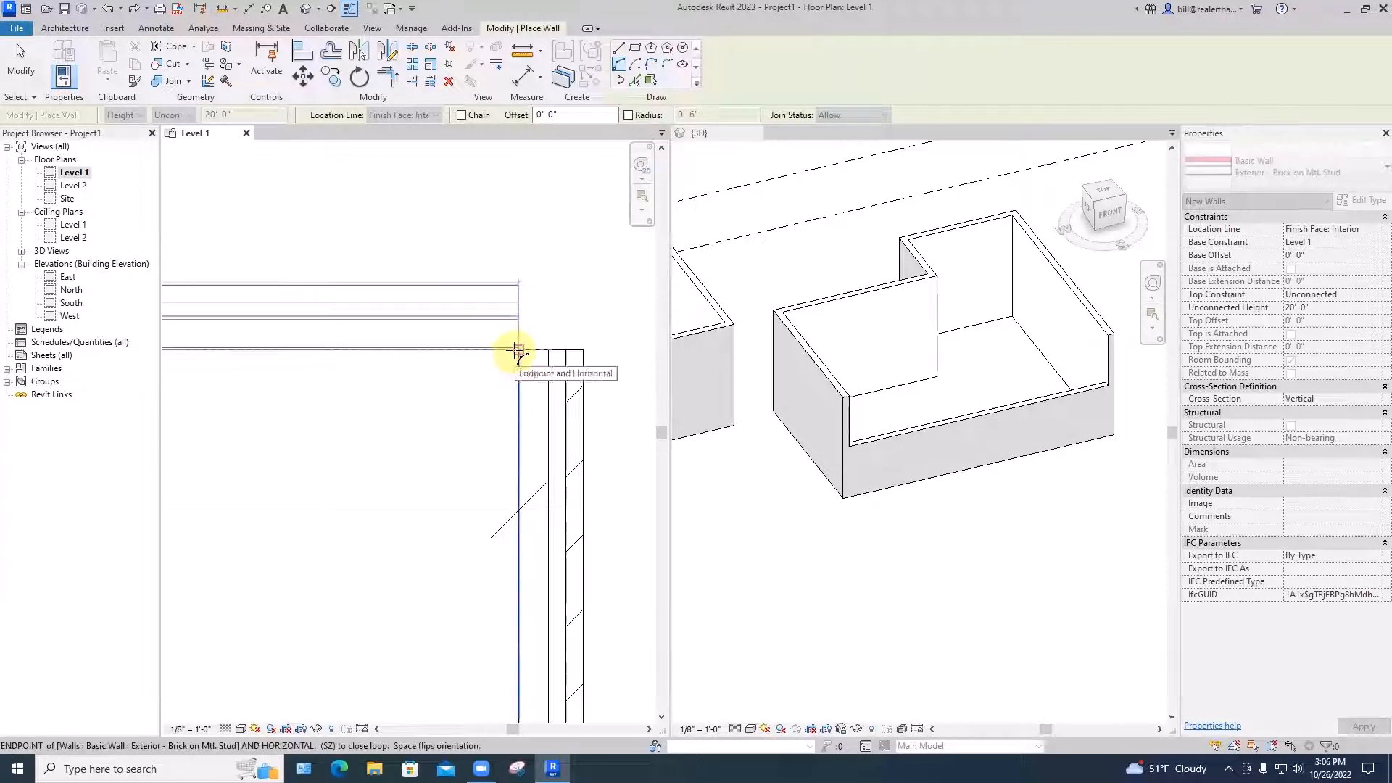
left_click(518, 352)
scroll(517, 344, "up", 3)
scroll(508, 322, "down", 5)
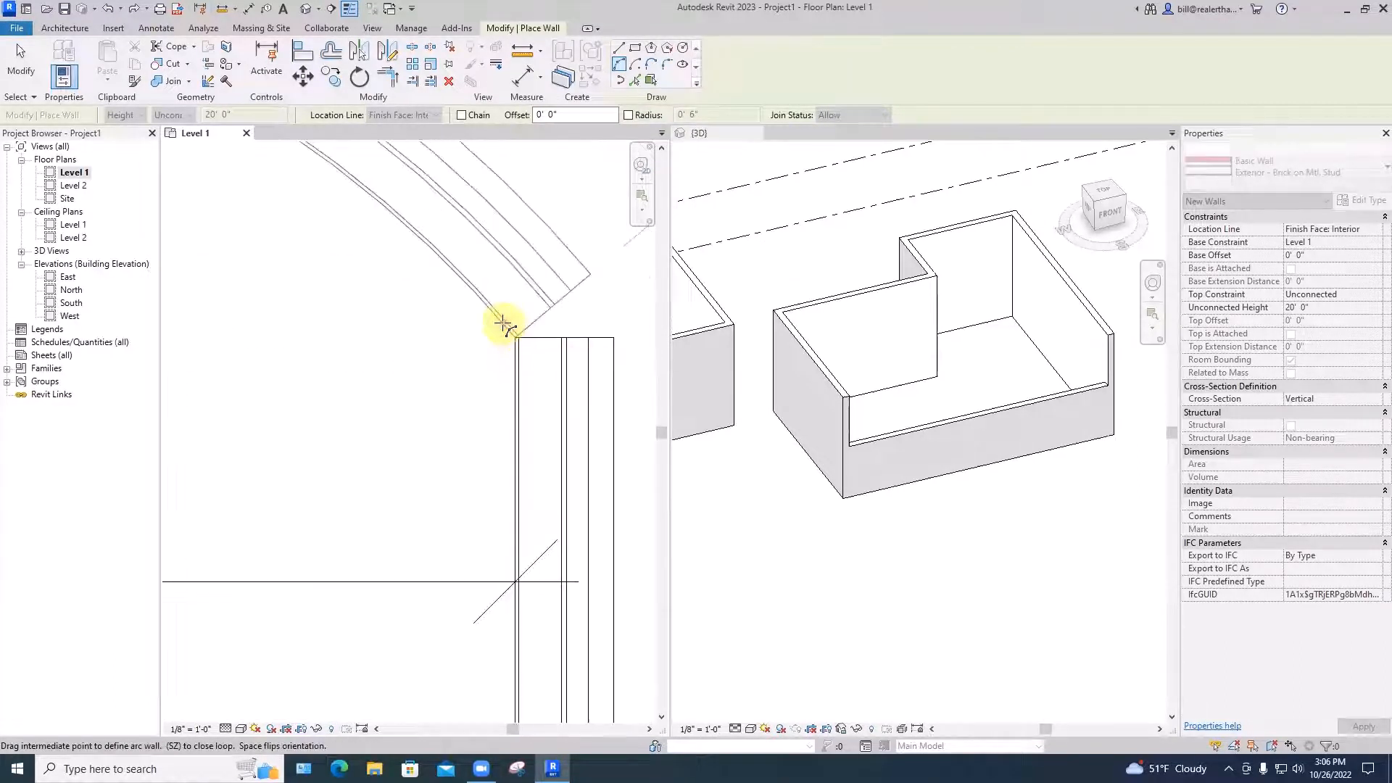
left_click(499, 273)
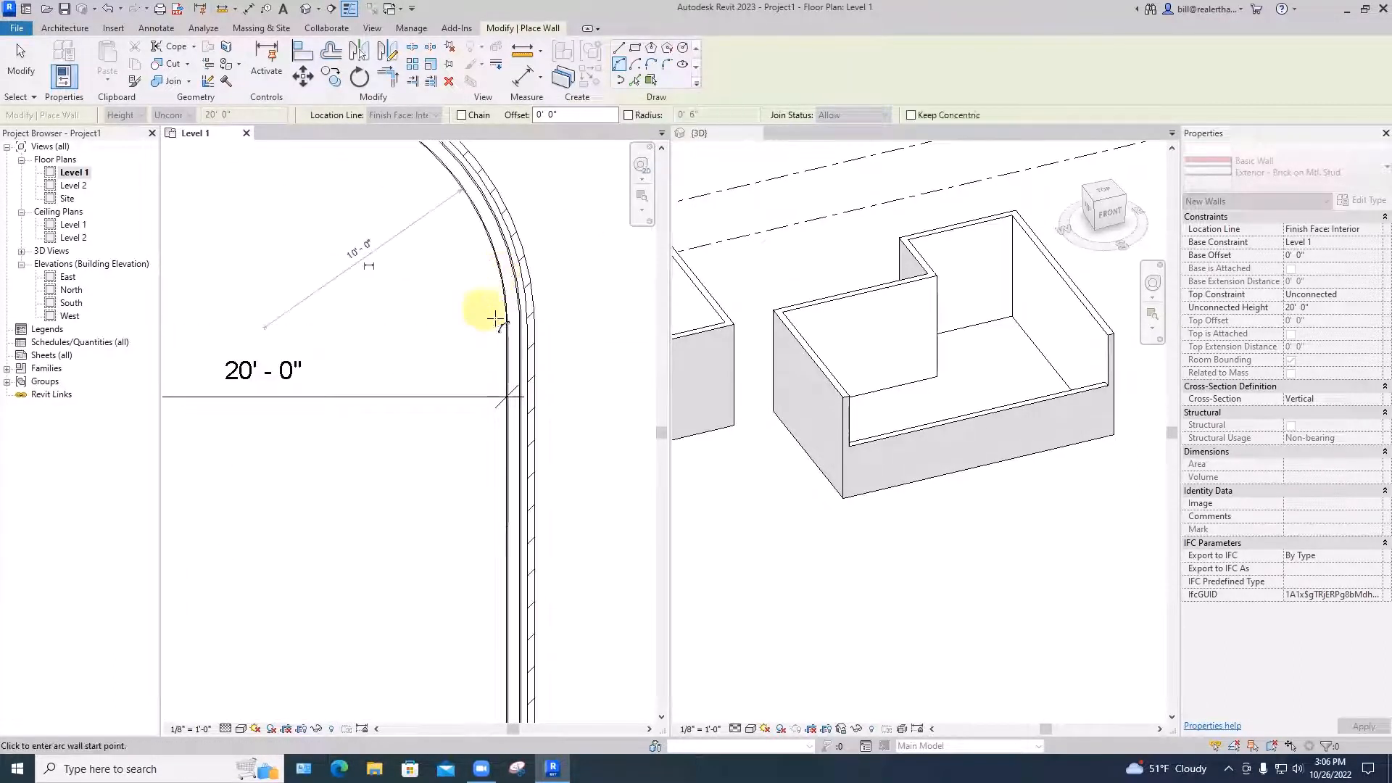
key("Escape")
key("Escape")
scroll(508, 334, "up", 4)
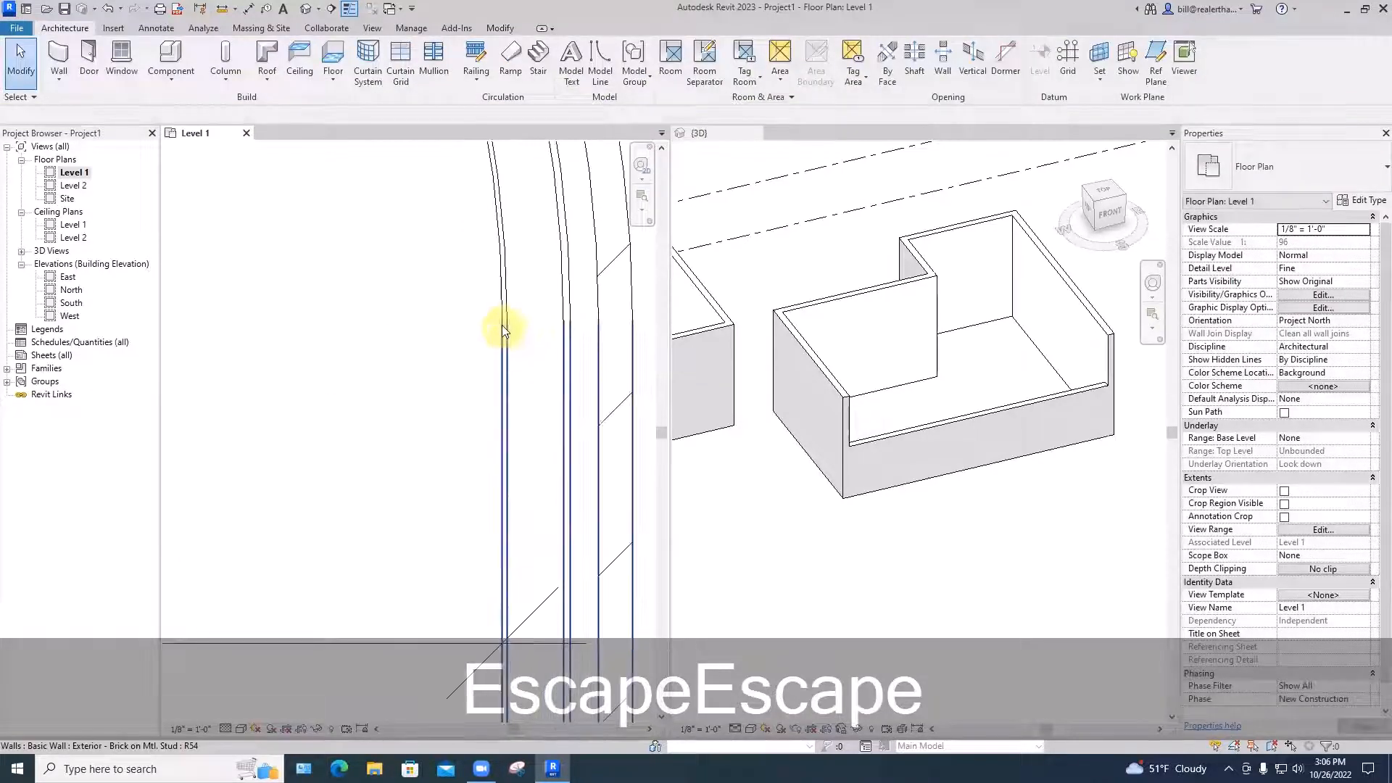
scroll(479, 319, "down", 5)
scroll(356, 343, "up", 2)
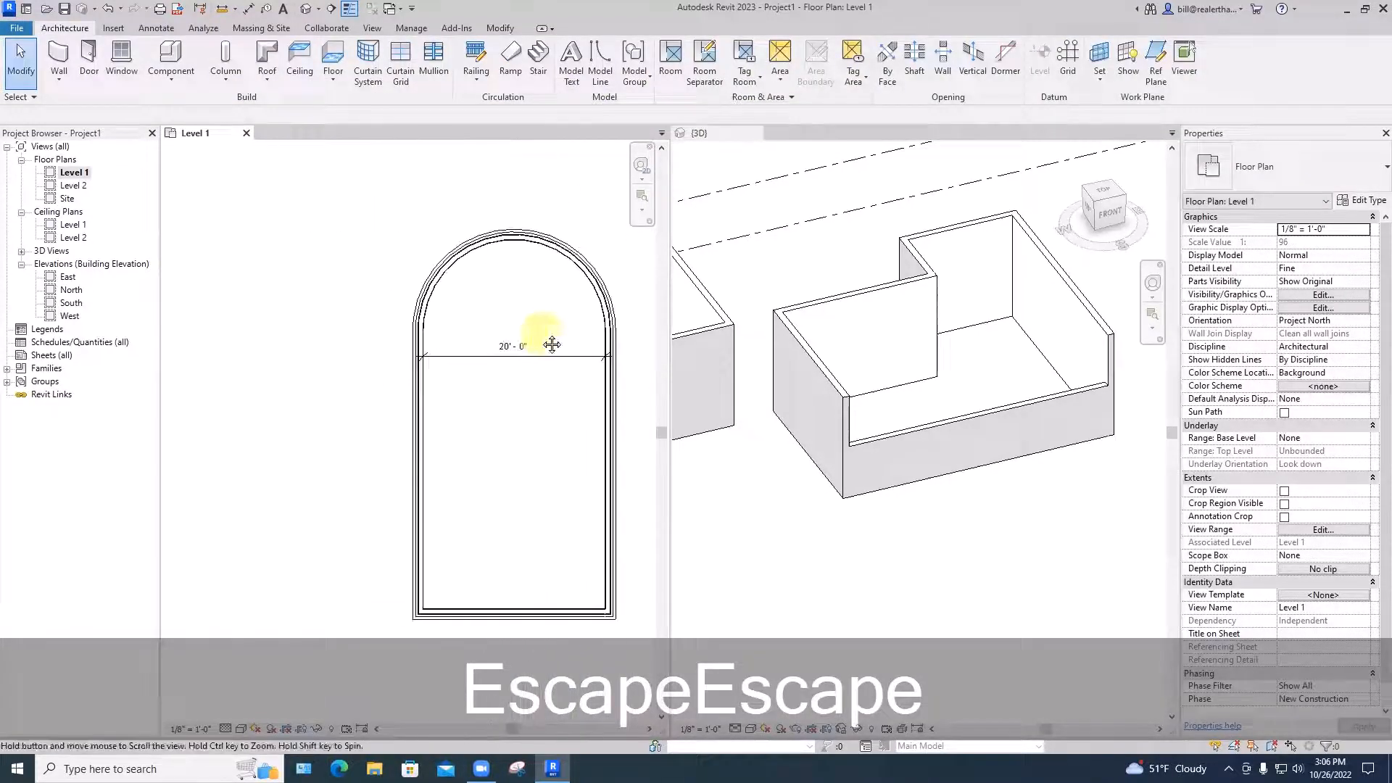
scroll(413, 312, "down", 3)
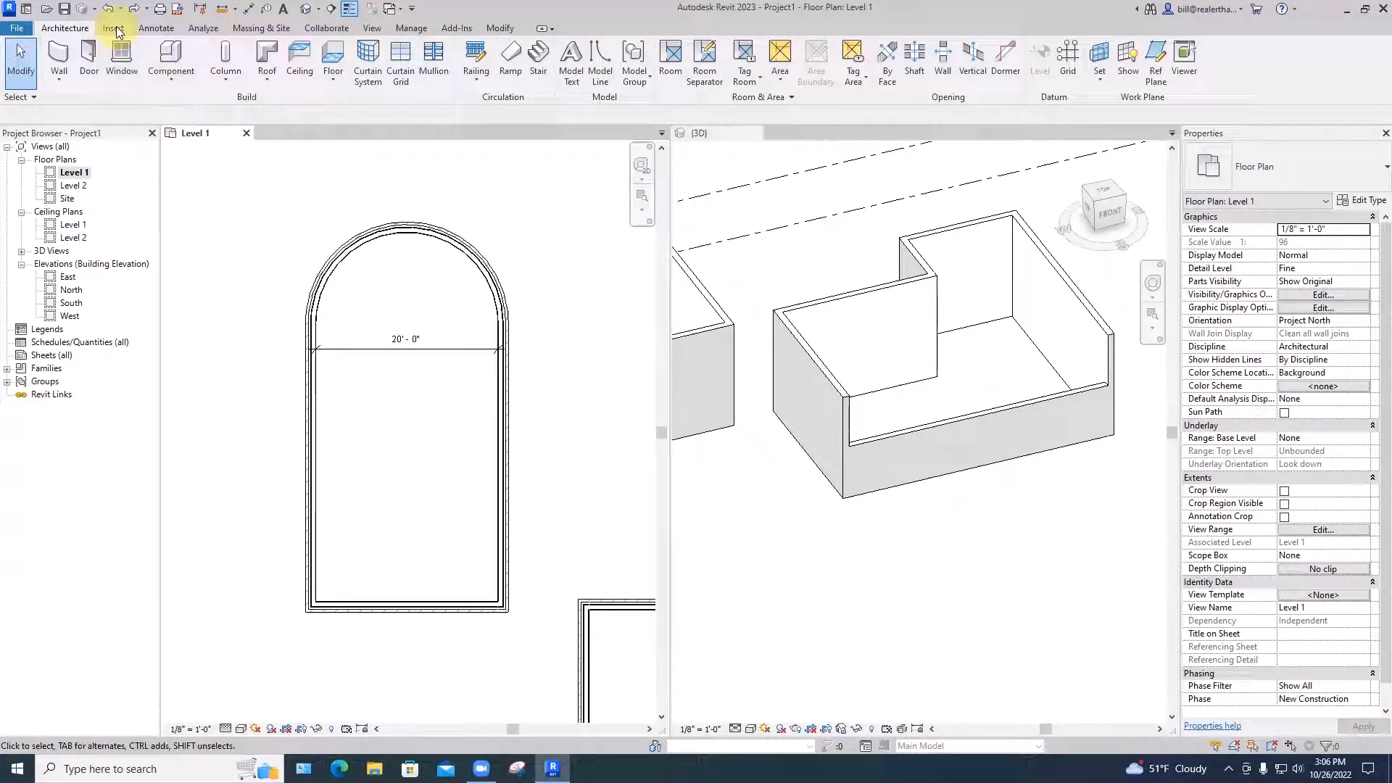
Start a Roof by Footprint on Level 2 and pick the arc, right, bottom and left walls
left_click(267, 69)
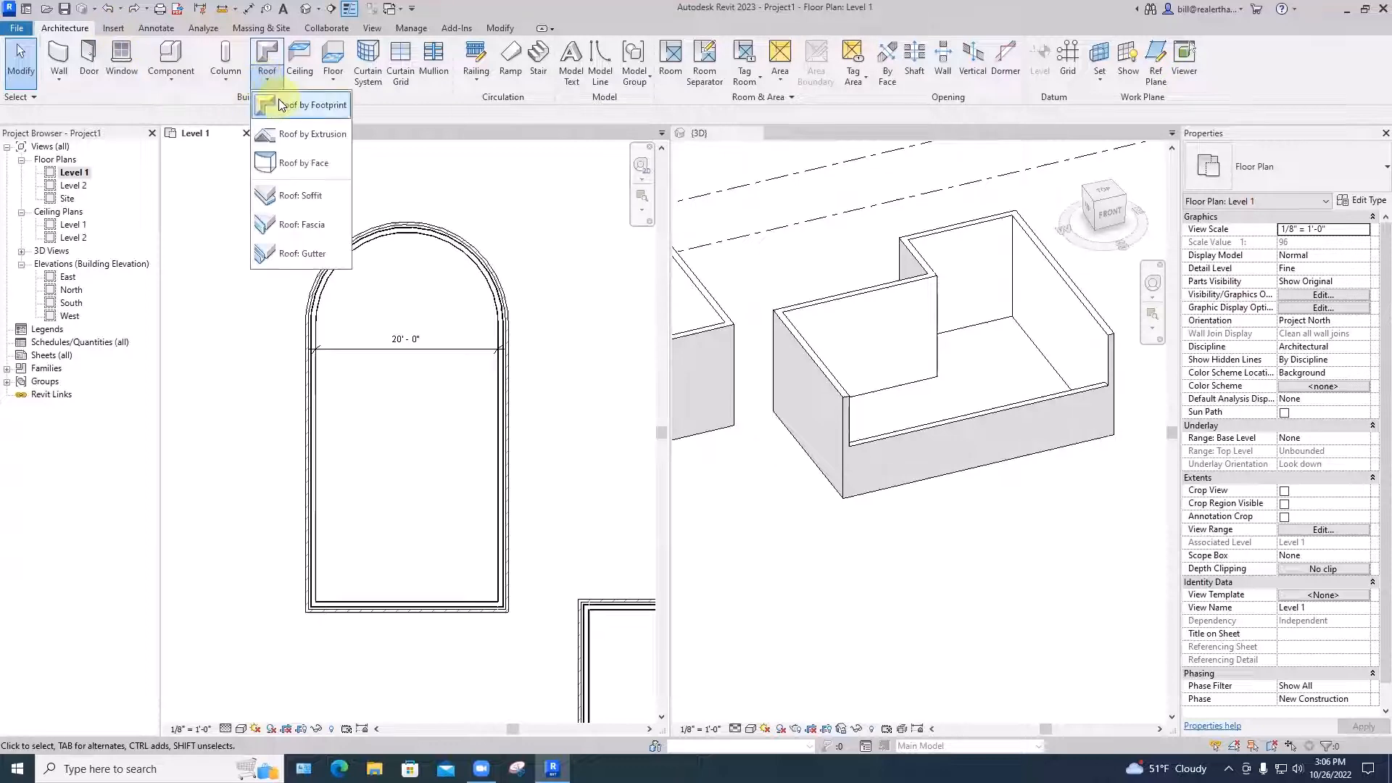
left_click(282, 106)
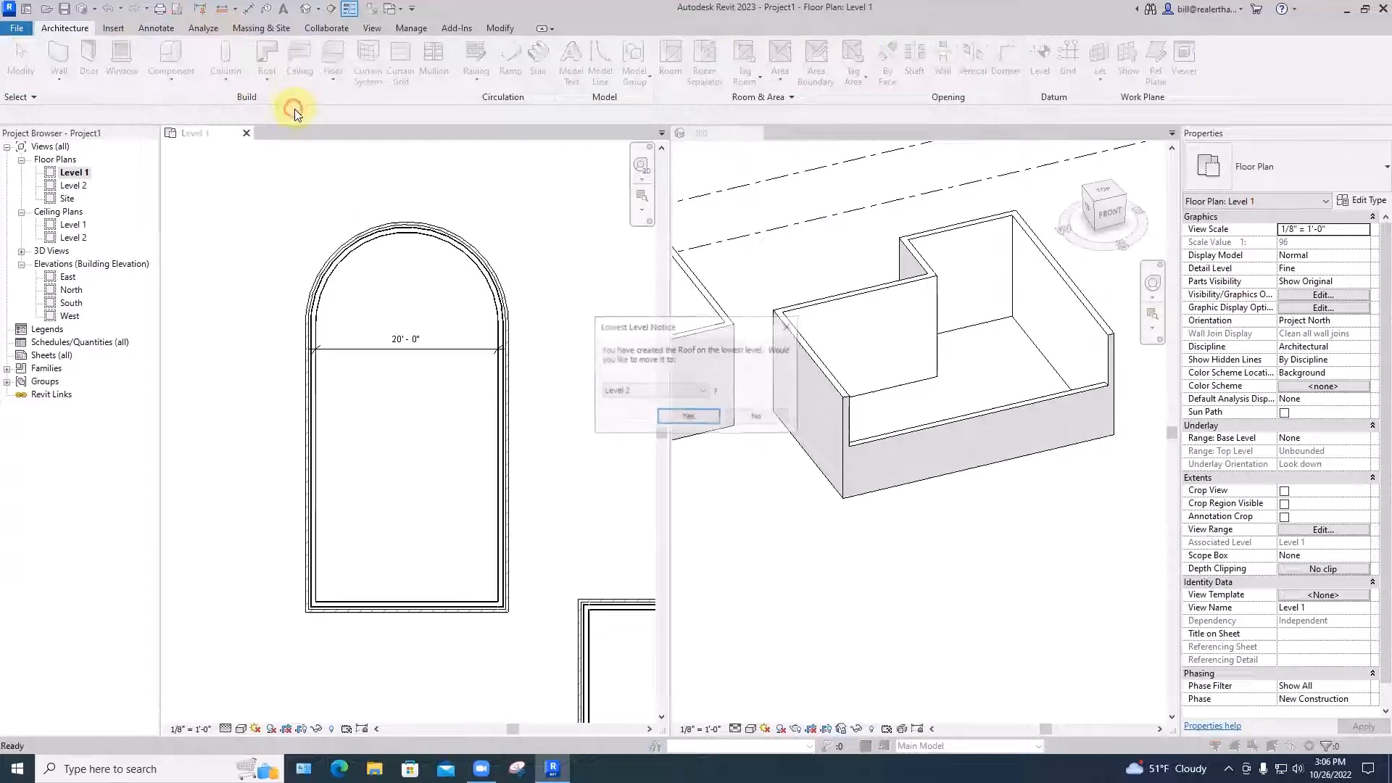
left_click(688, 417)
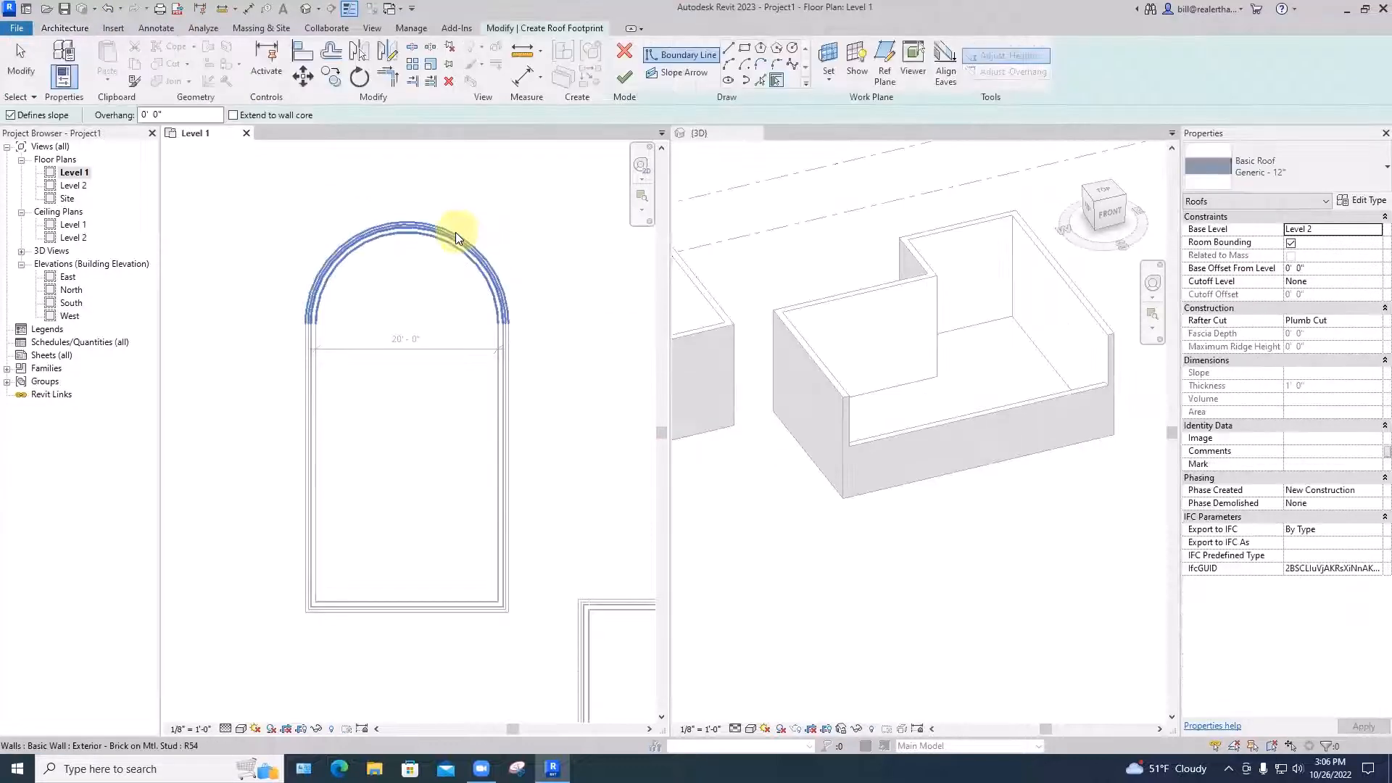
left_click(759, 80)
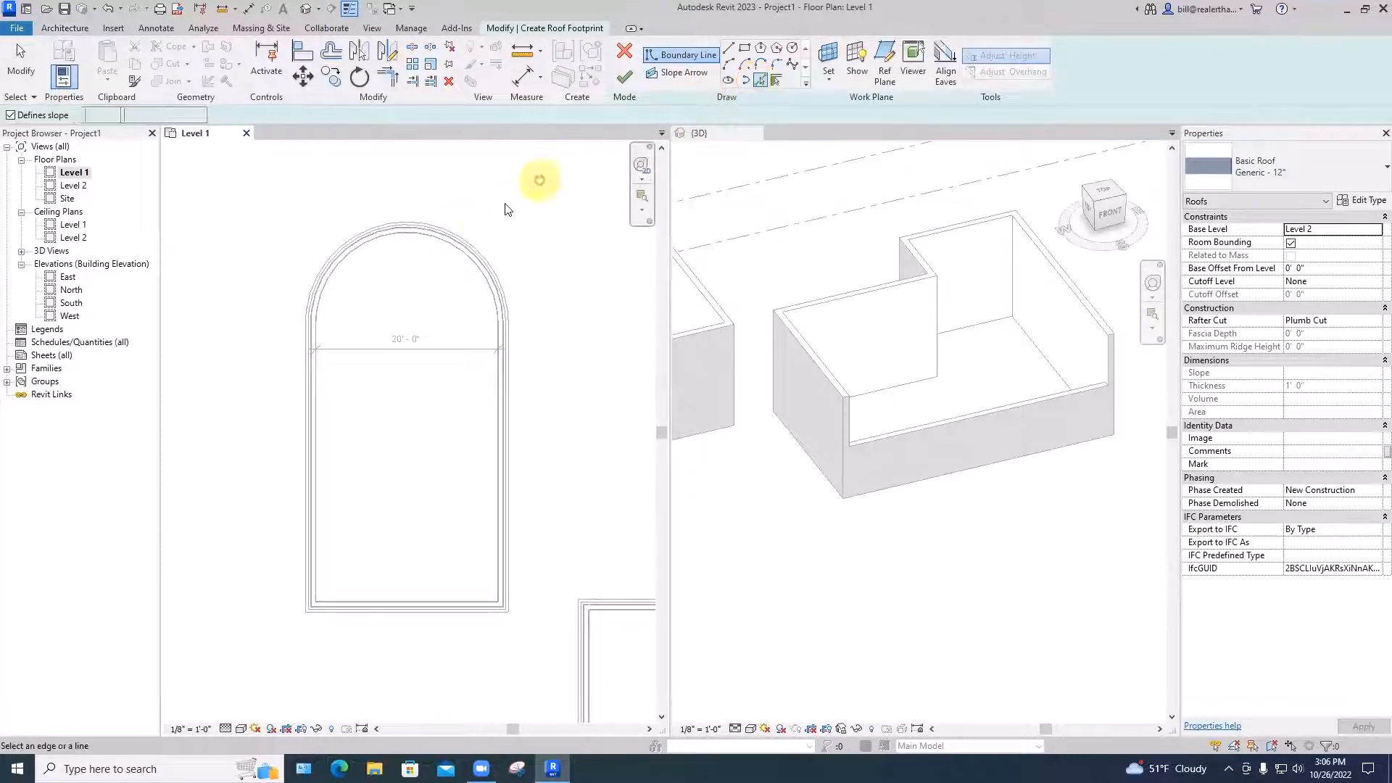
left_click(472, 242)
left_click(512, 376)
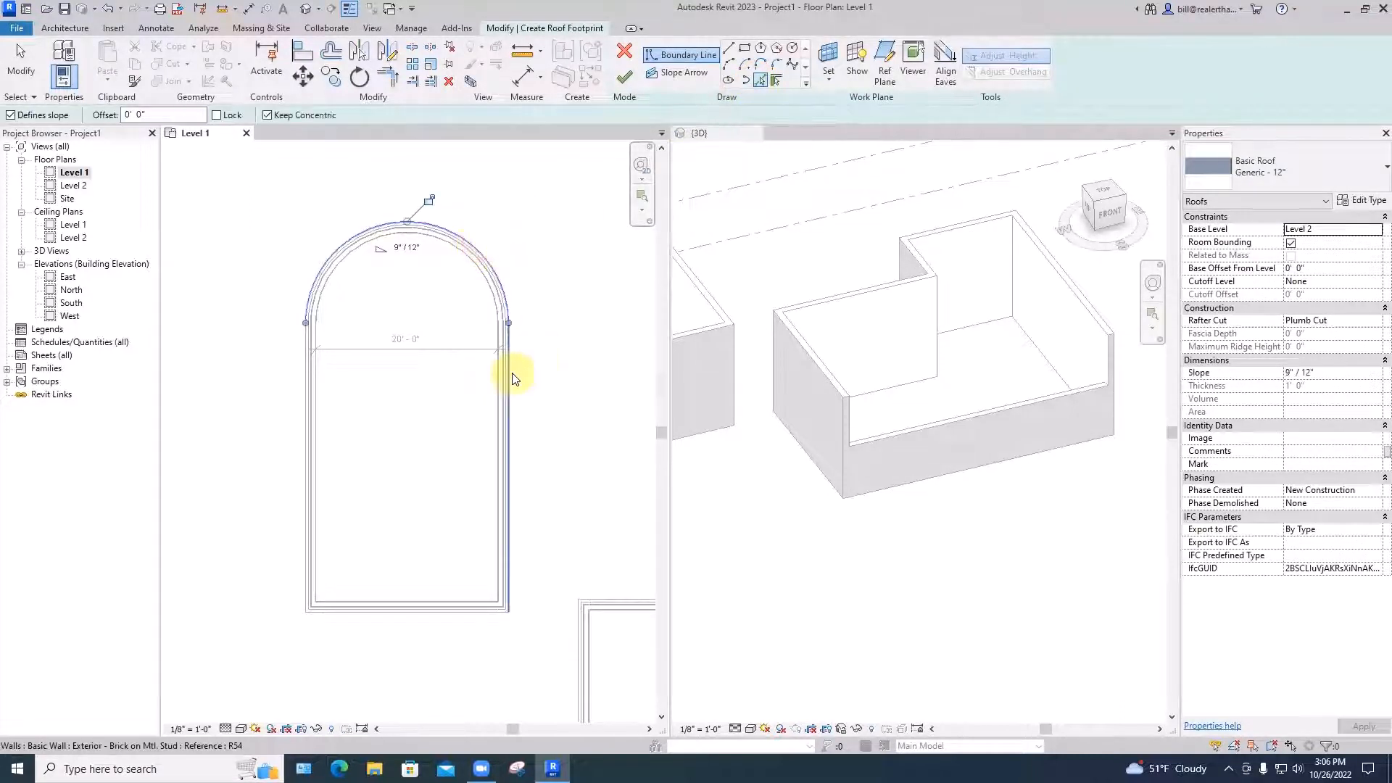
left_click(512, 377)
left_click(392, 613)
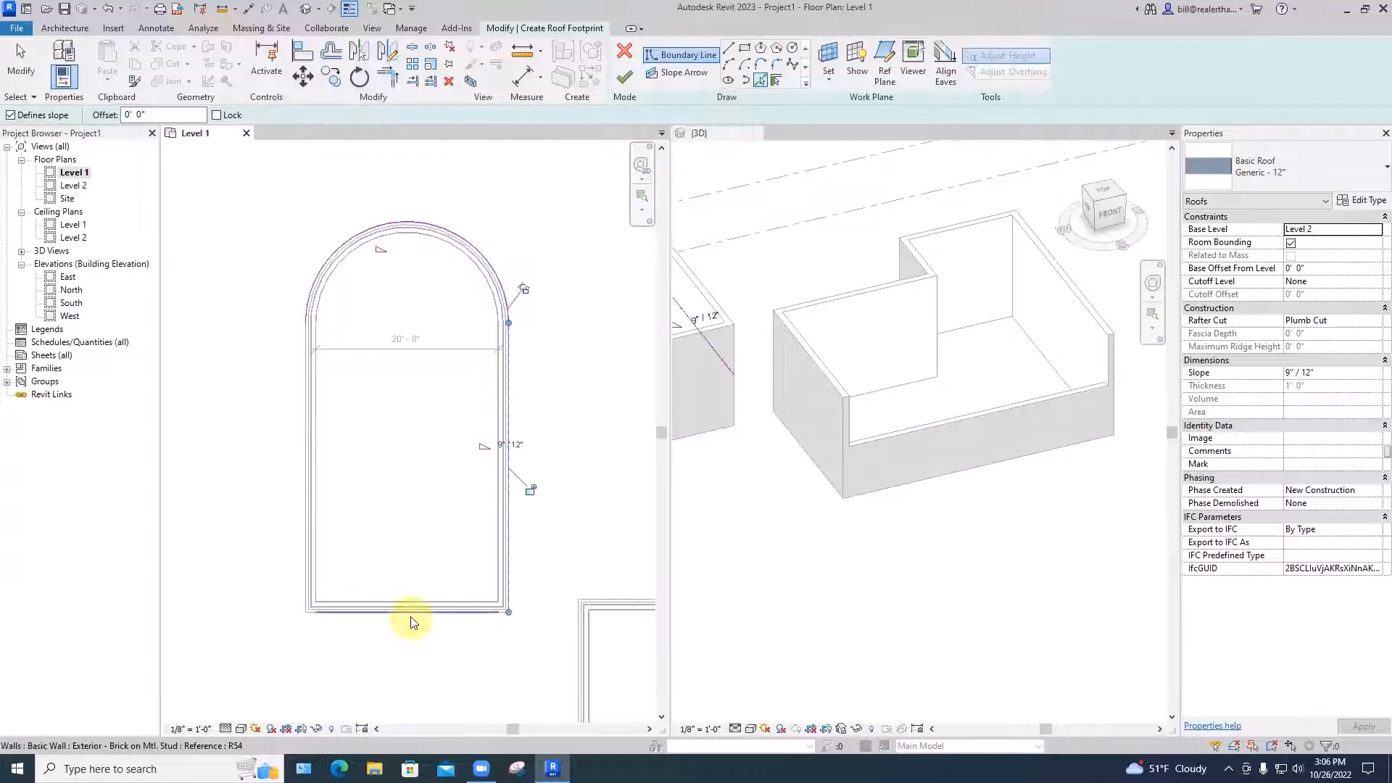
left_click(306, 557)
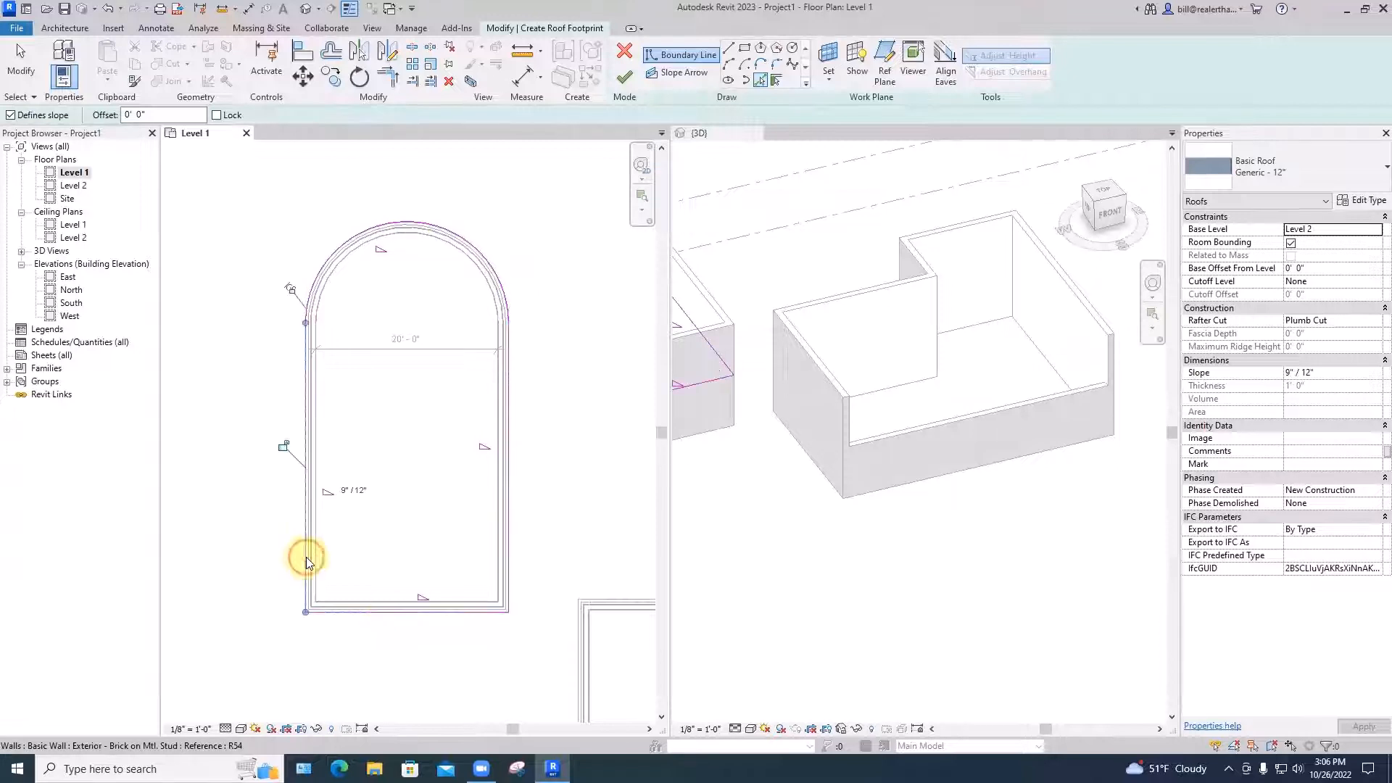
Offset the arched and bottom boundary lines 1' outward, then finish the roof and answer the attach-walls prompt
left_click(331, 49)
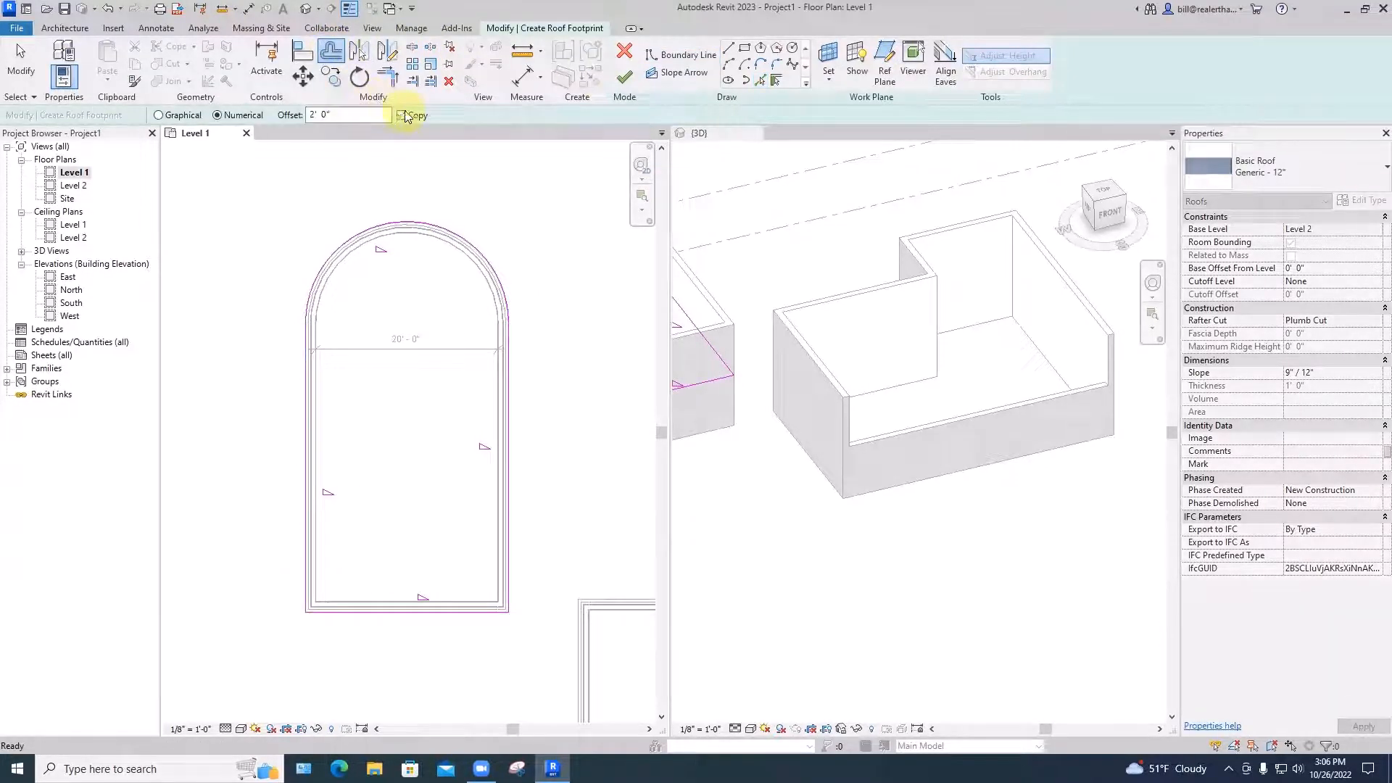
left_click(402, 116)
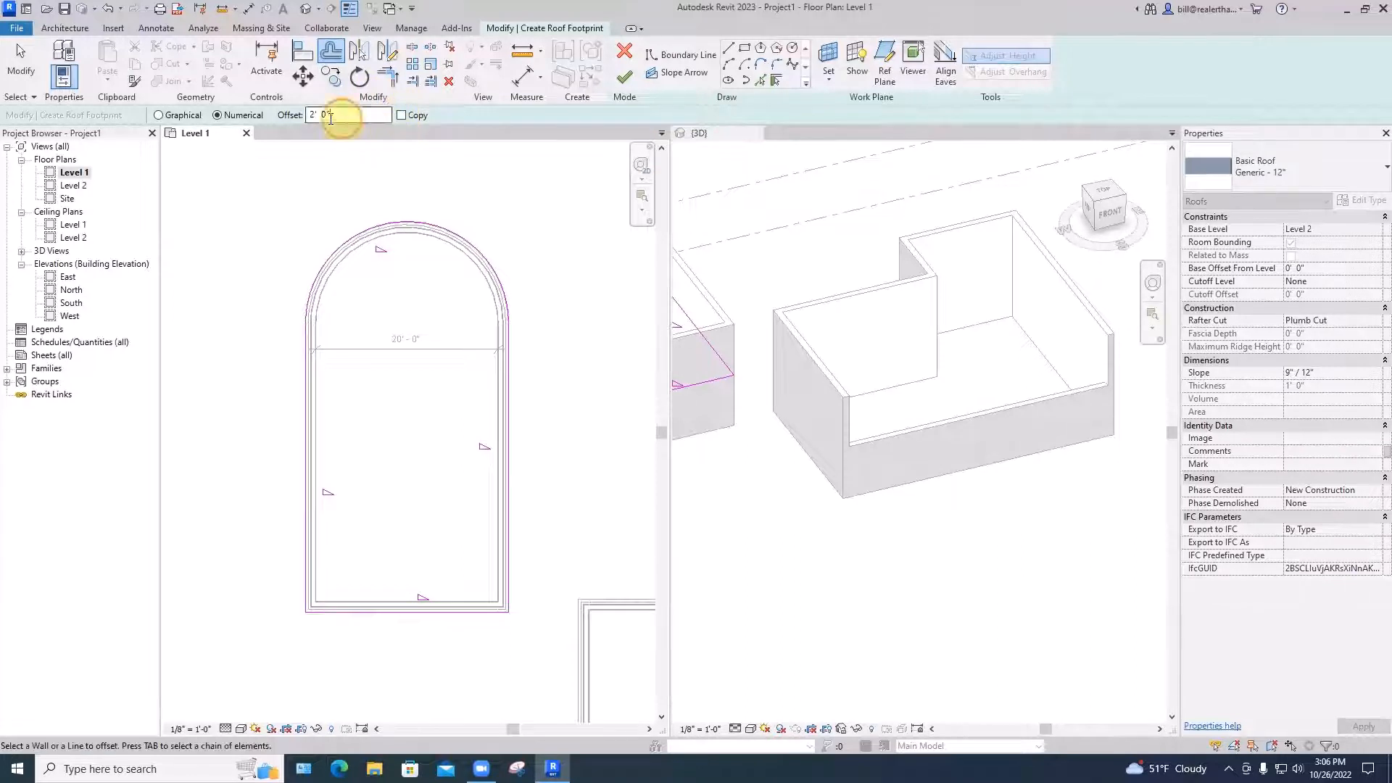
left_click_drag(341, 116, 291, 127)
type("1")
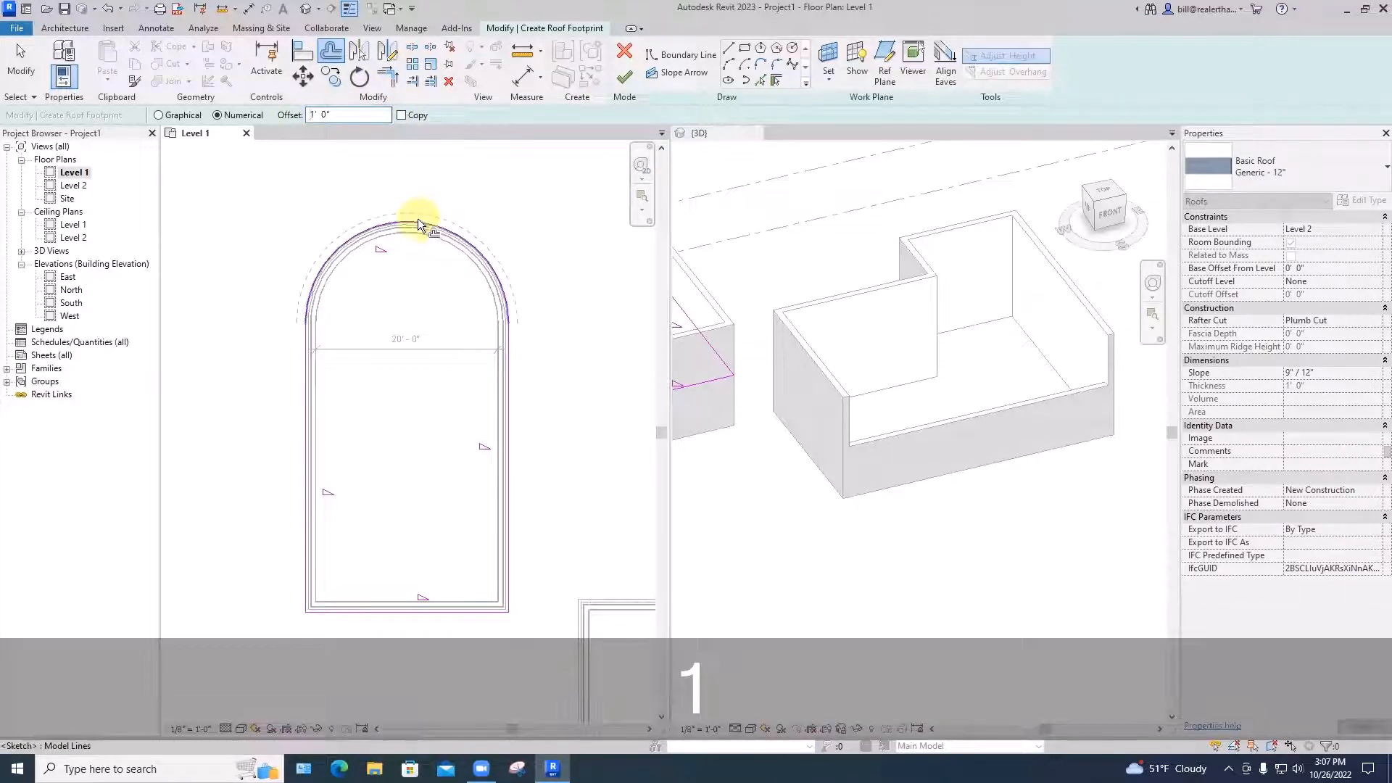
left_click(420, 223)
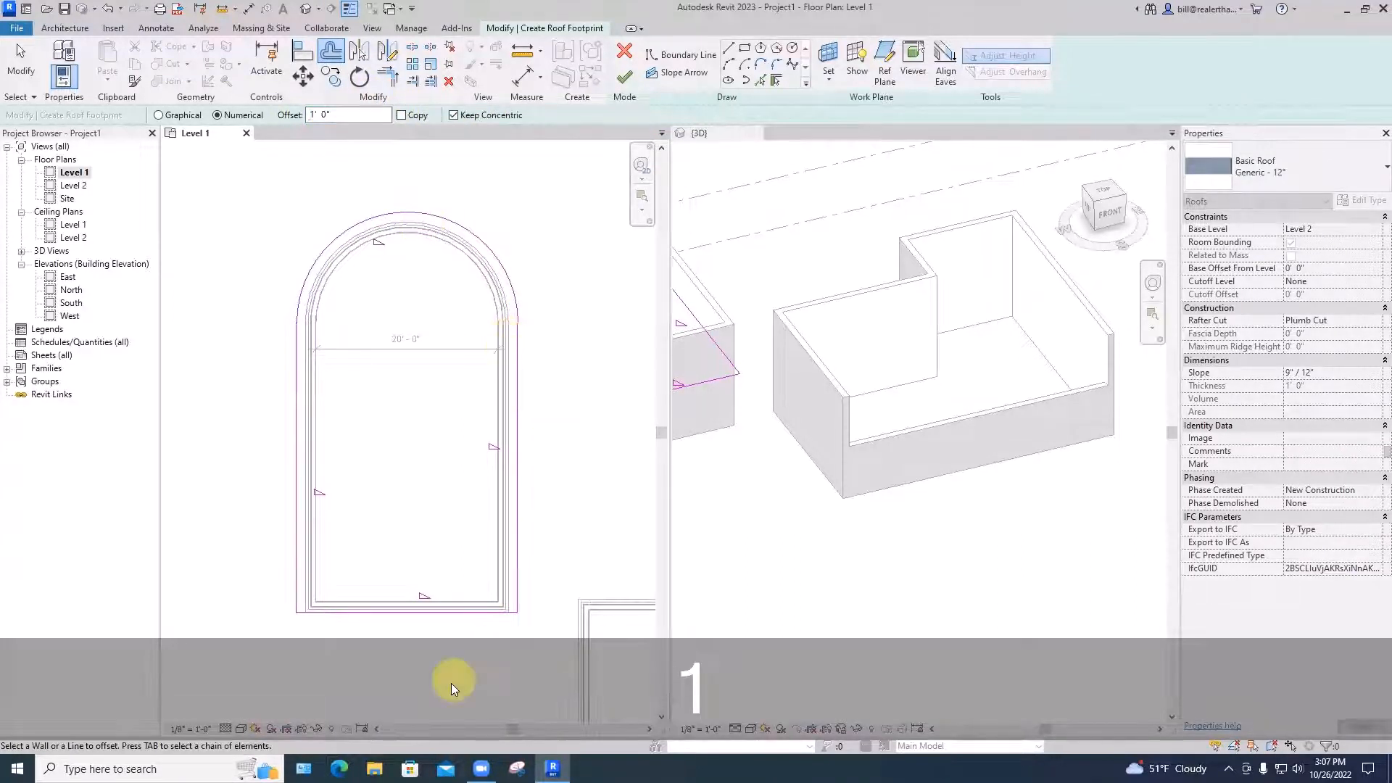
left_click(448, 616)
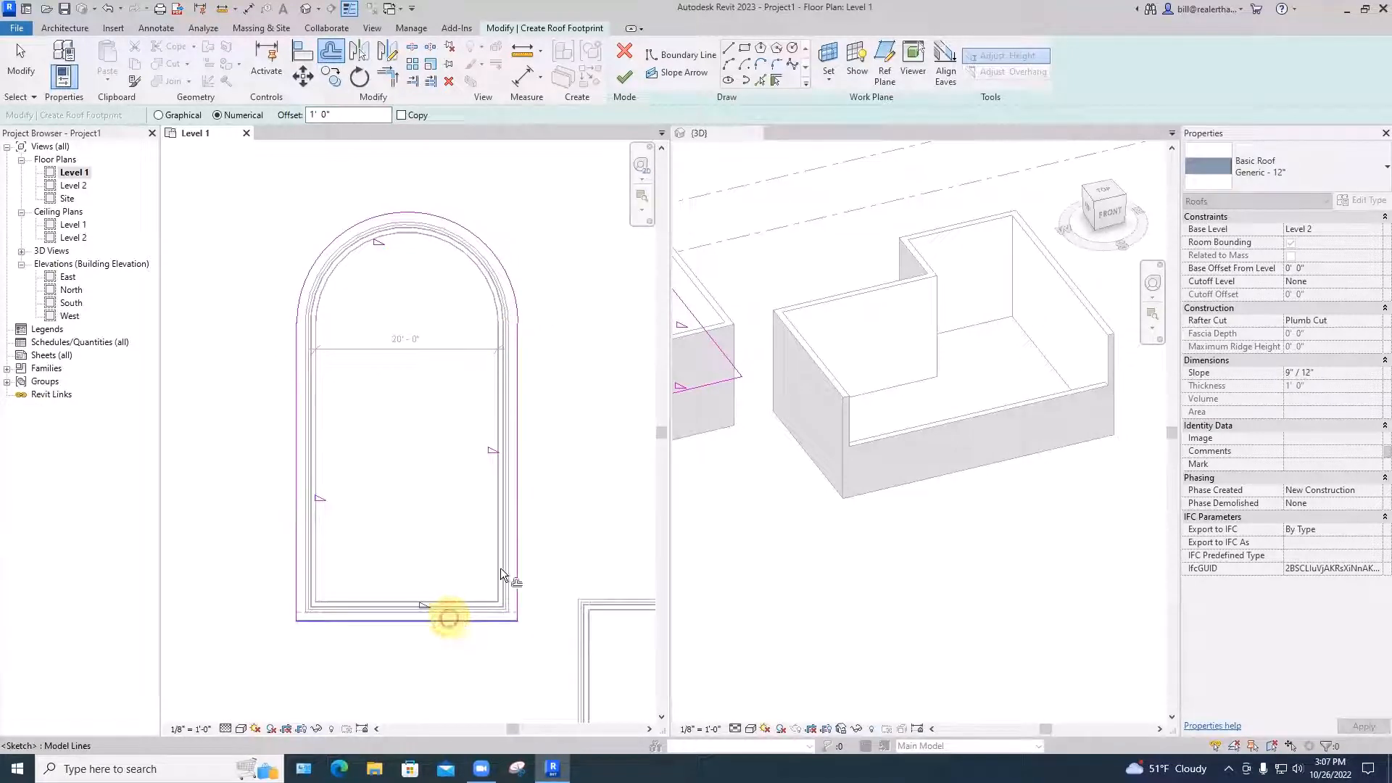
left_click(624, 75)
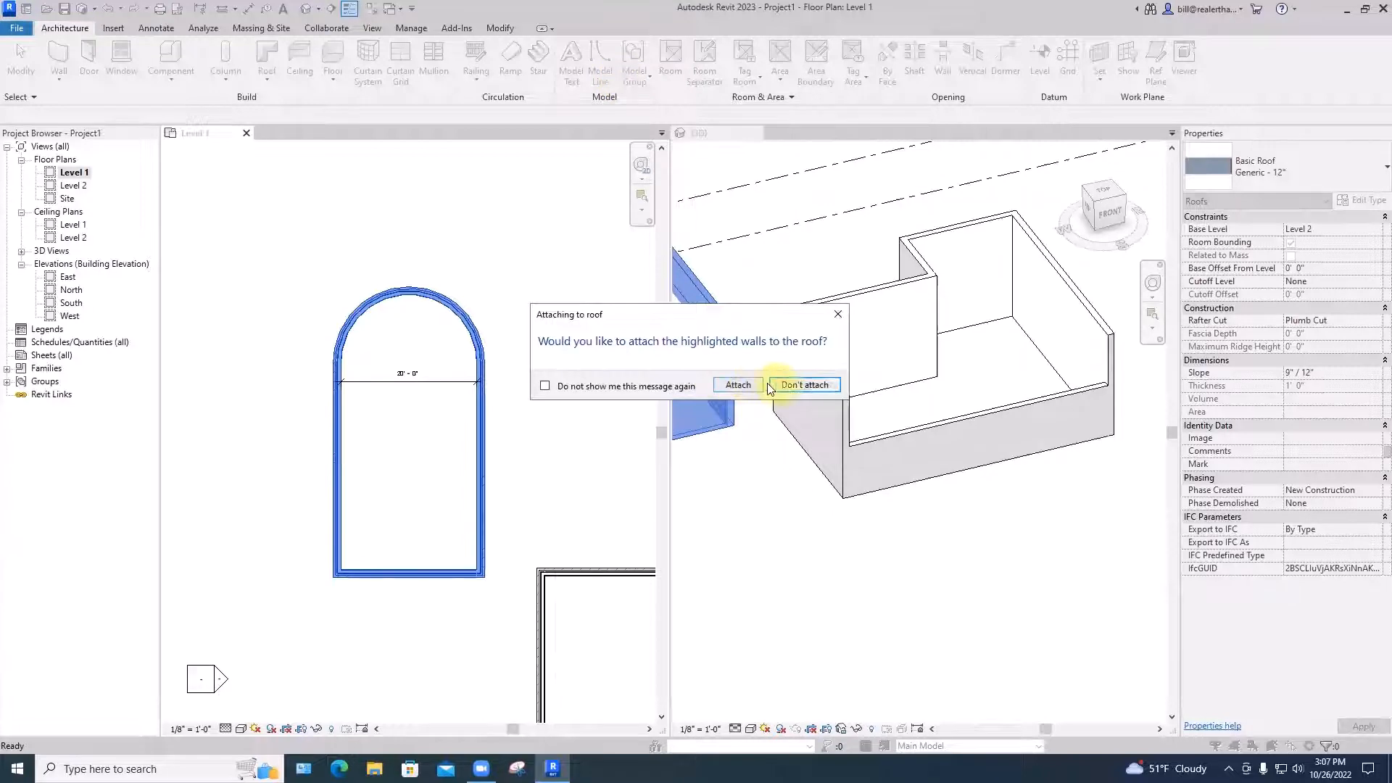
left_click(738, 385)
left_click(544, 318)
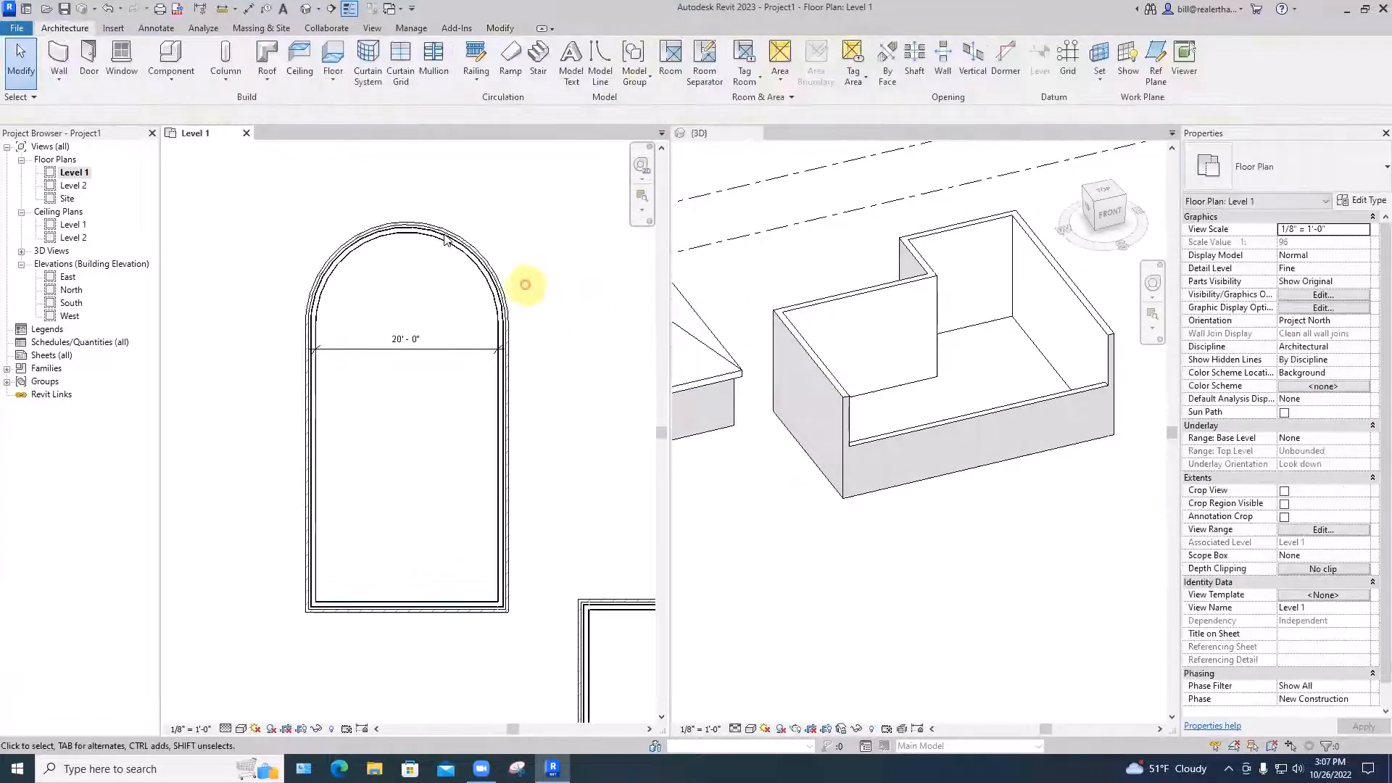
Open the {3D} view, orbit around the roofed arched building, and set Visual Style to Shaded
left_click(701, 135)
scroll(769, 349, "down", 5)
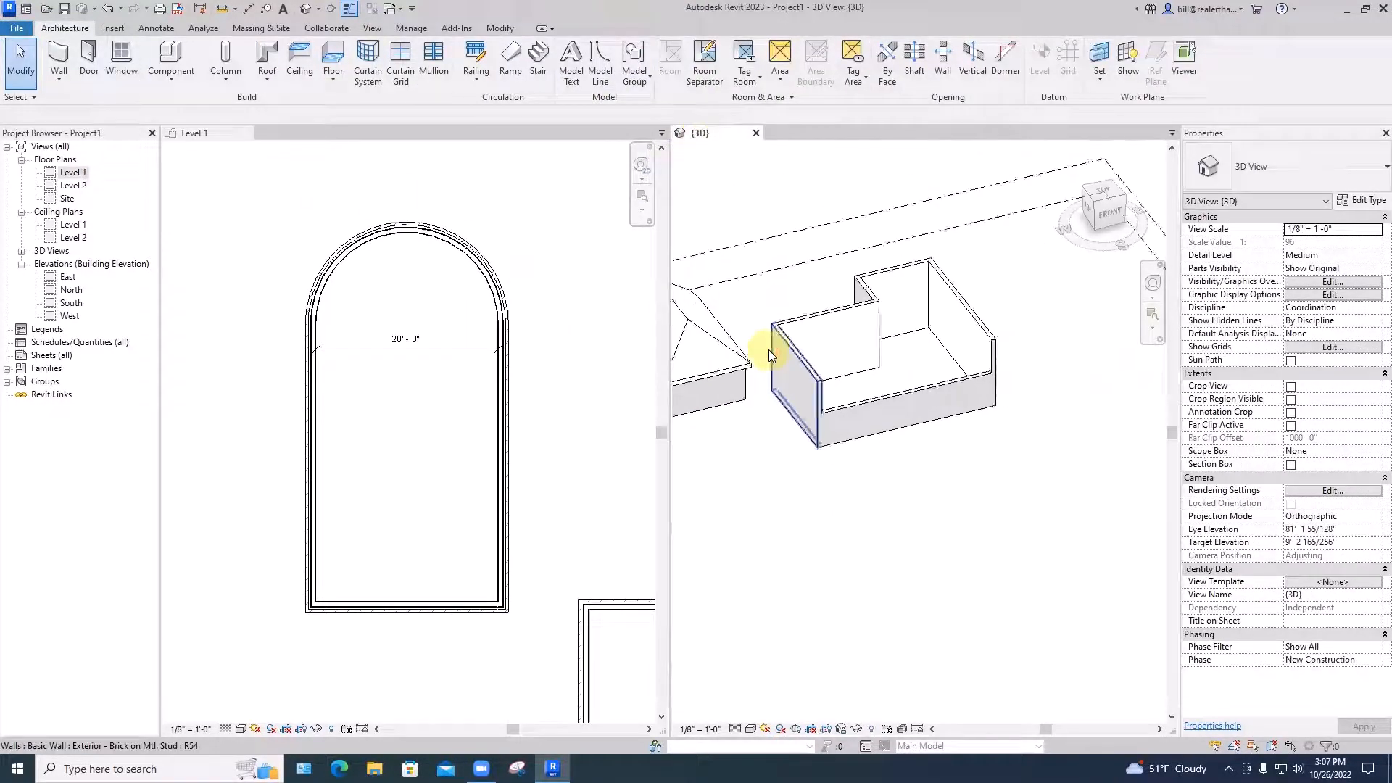
middle_click_drag(770, 406, 865, 392, "shift")
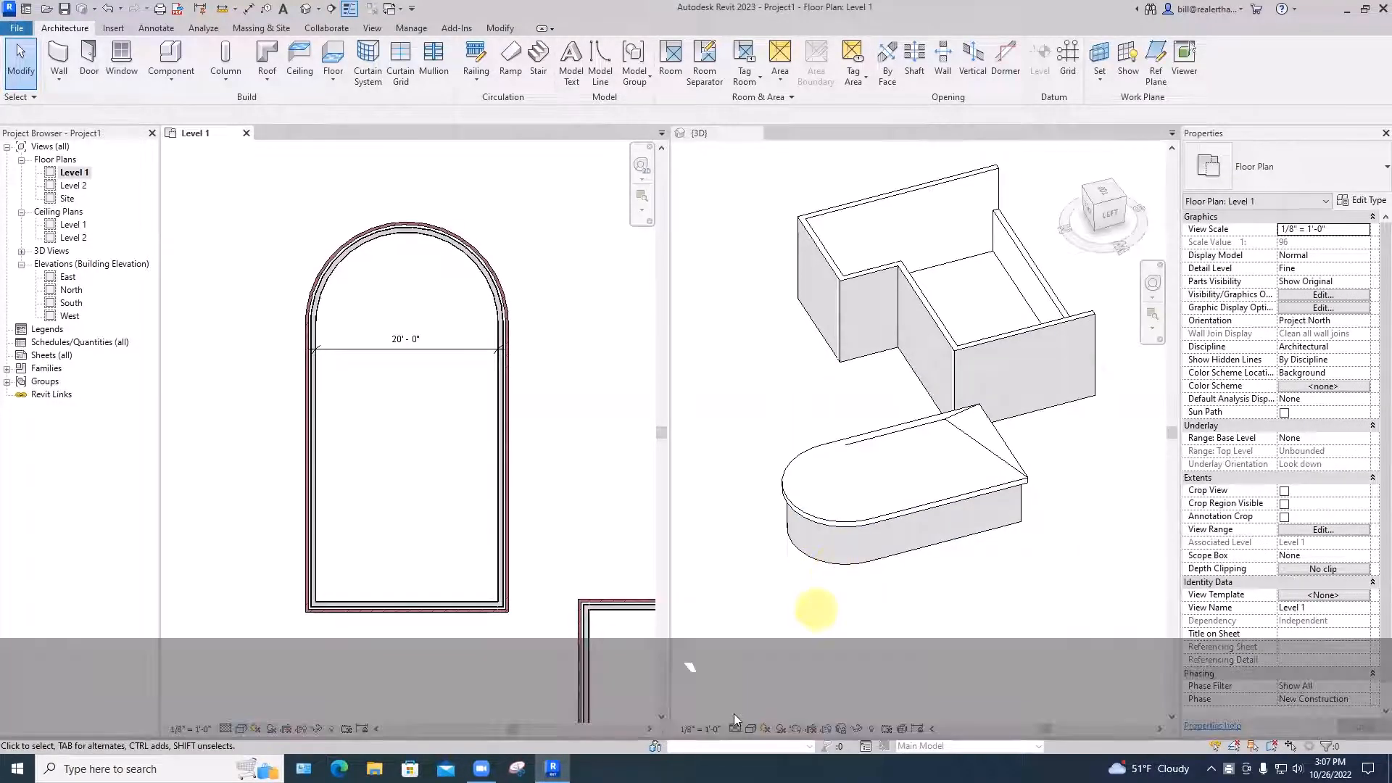
left_click(750, 728)
left_click(762, 686)
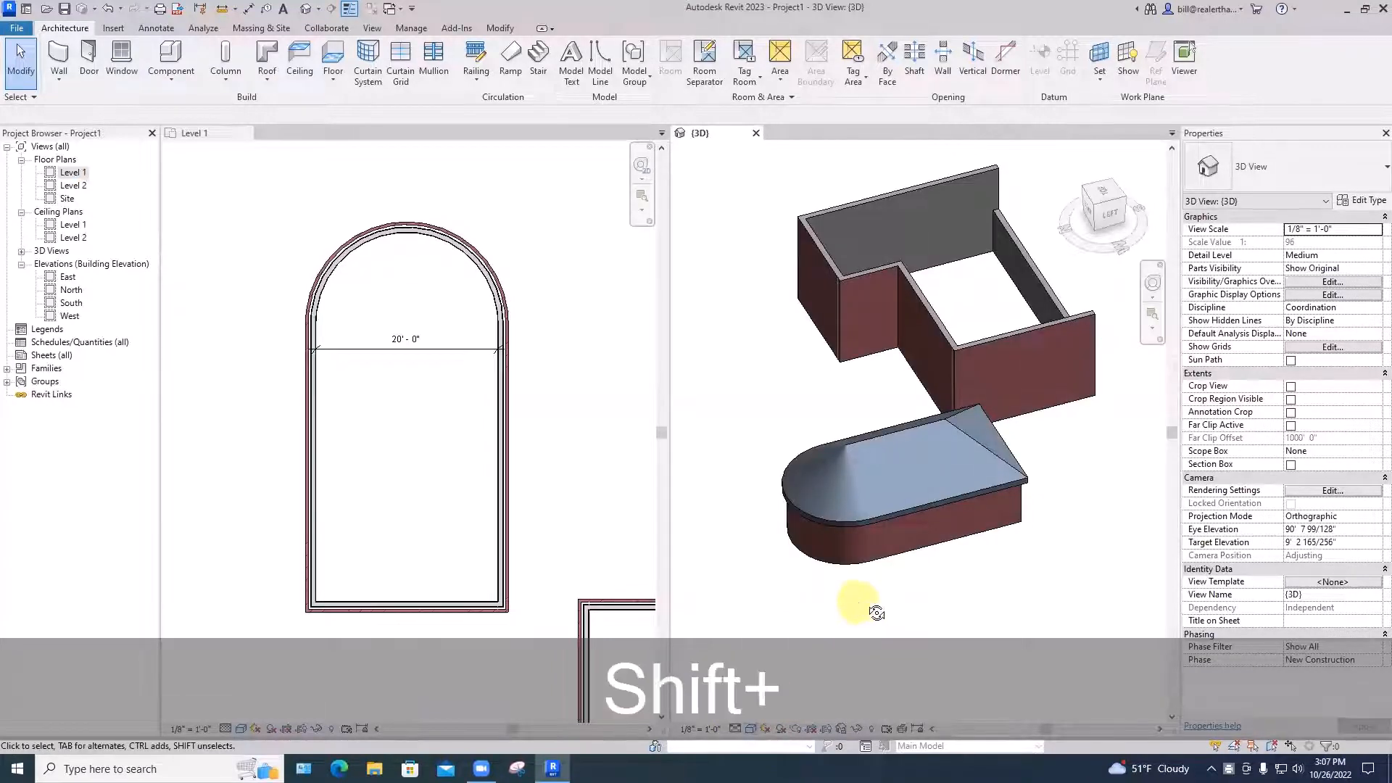
middle_click_drag(875, 609, 762, 595, "shift")
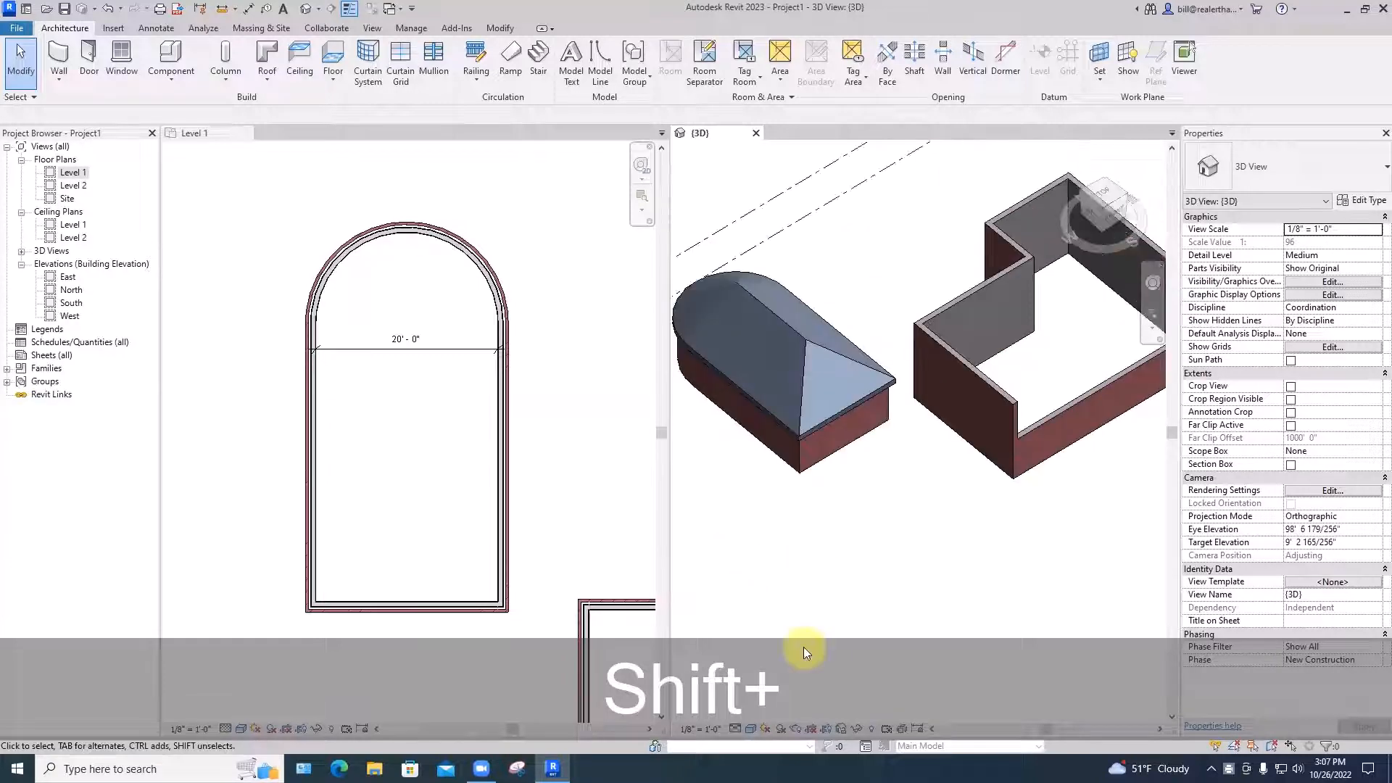